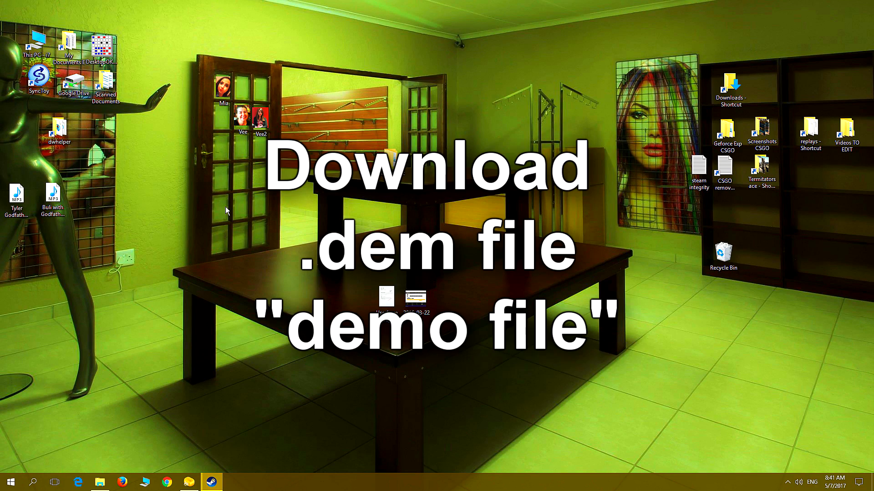
Launch Counter-Strike: Global Offensive and open the list of your own matches
click(7, 483)
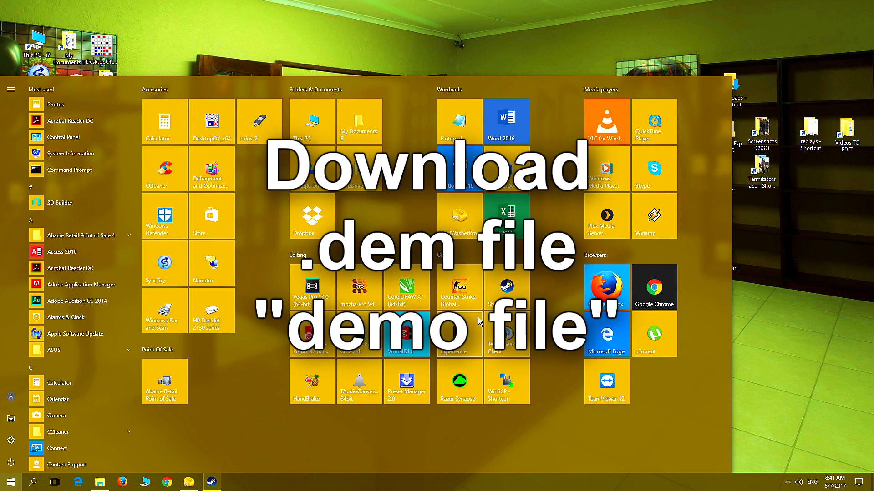
click(459, 293)
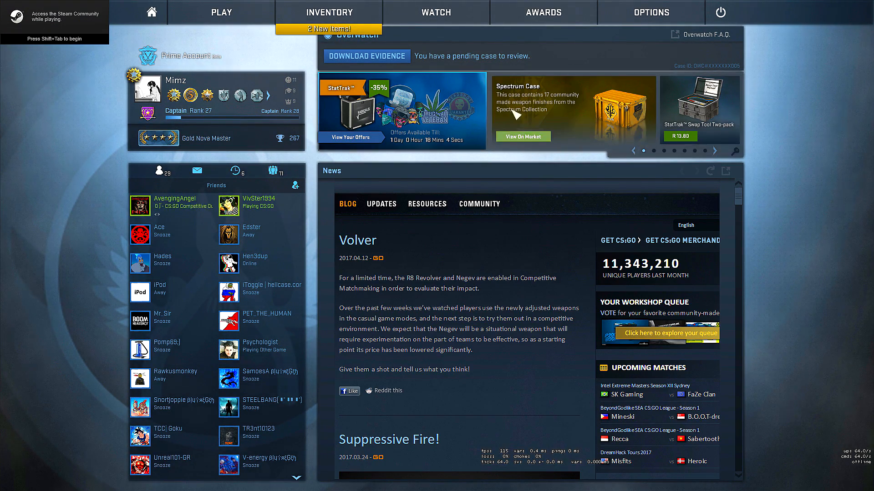
click(447, 17)
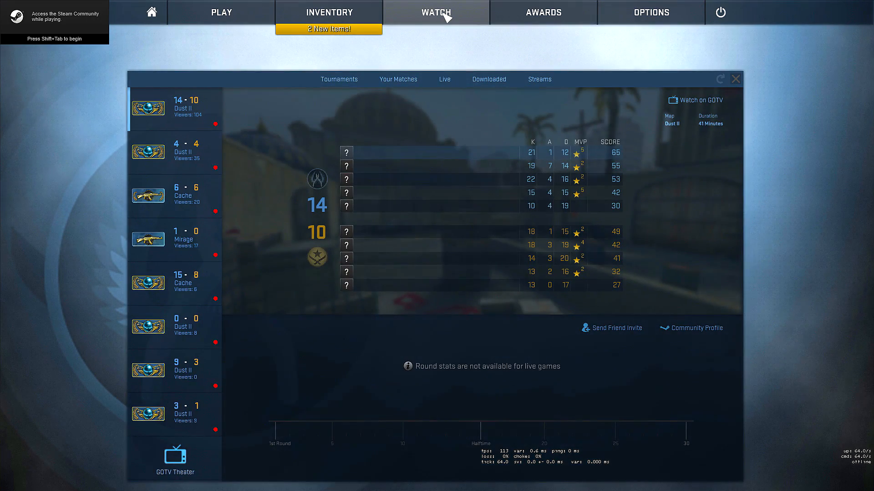
click(404, 82)
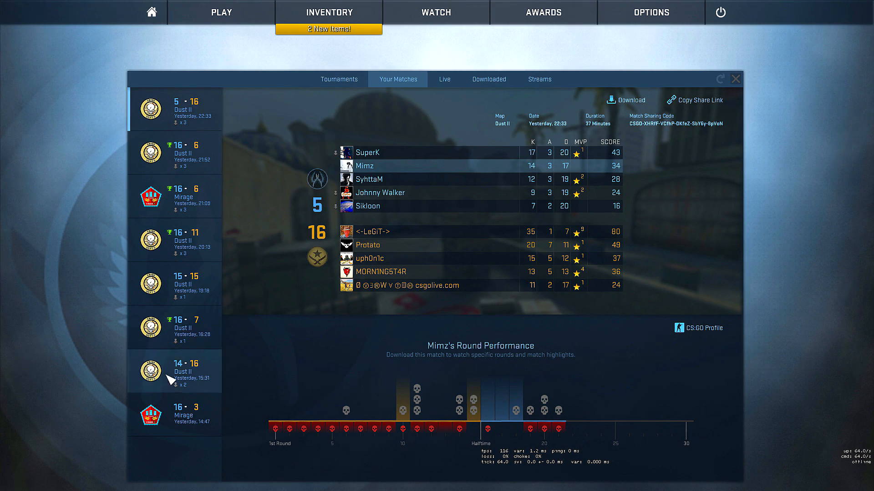
Select the 16-6 Dust II match played yesterday at 21:52 and download its demo
click(191, 112)
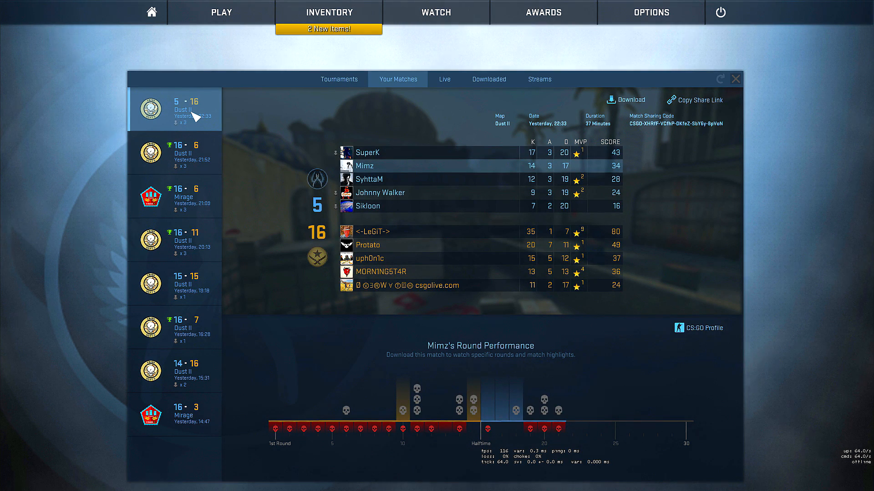
click(187, 157)
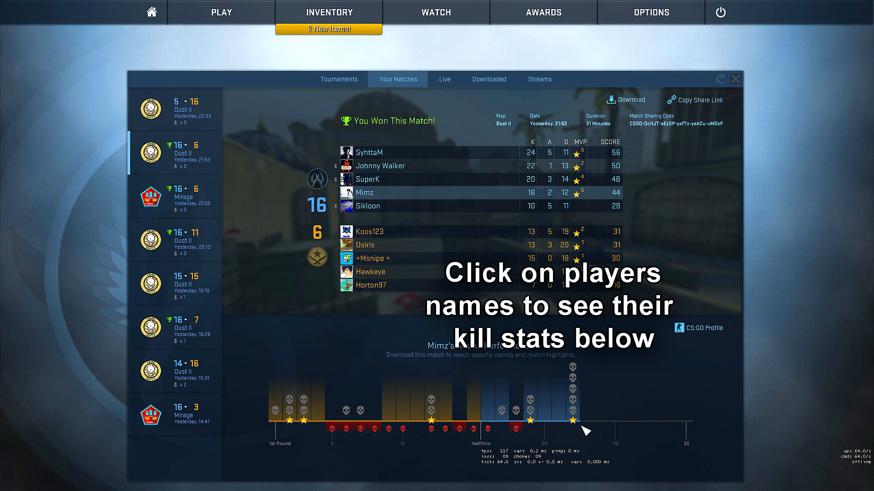
click(200, 162)
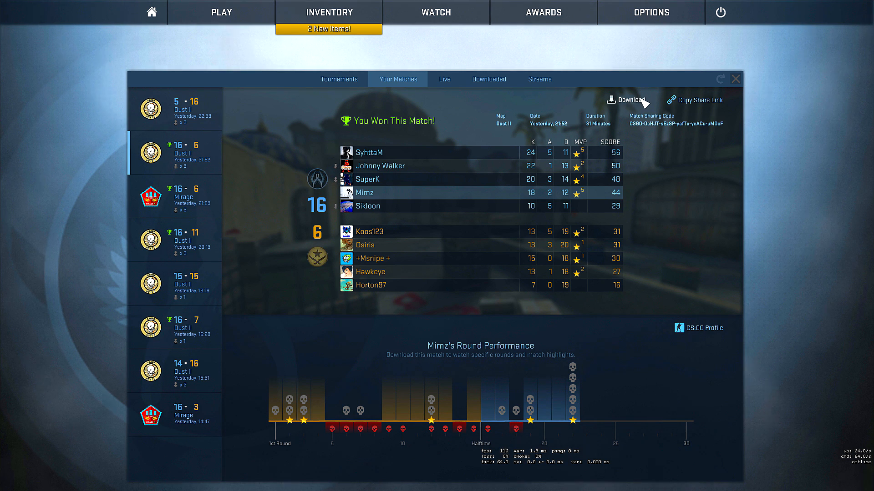
click(629, 102)
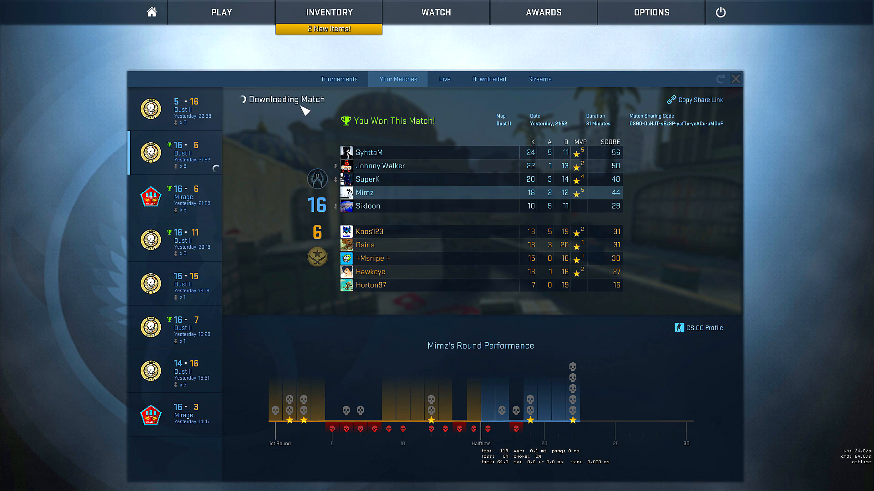
Copy the match's share link, find the chosen friend in the Steam friends list and start a chat with them
click(693, 101)
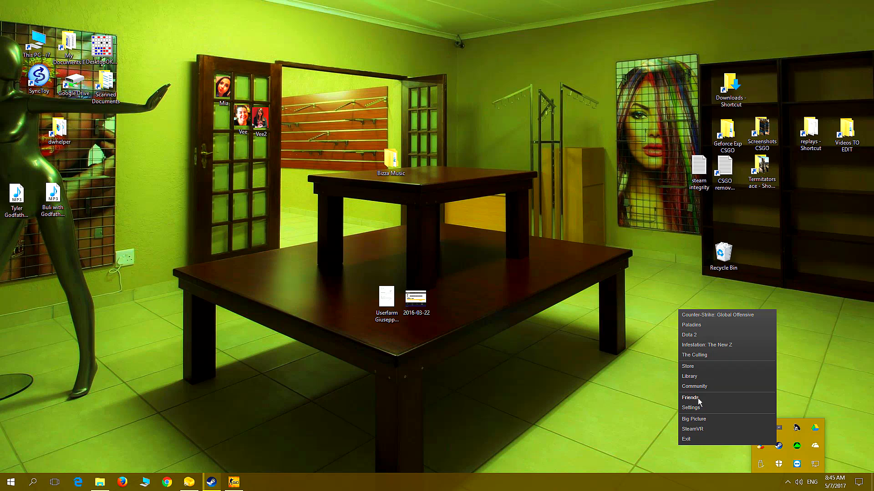
click(698, 397)
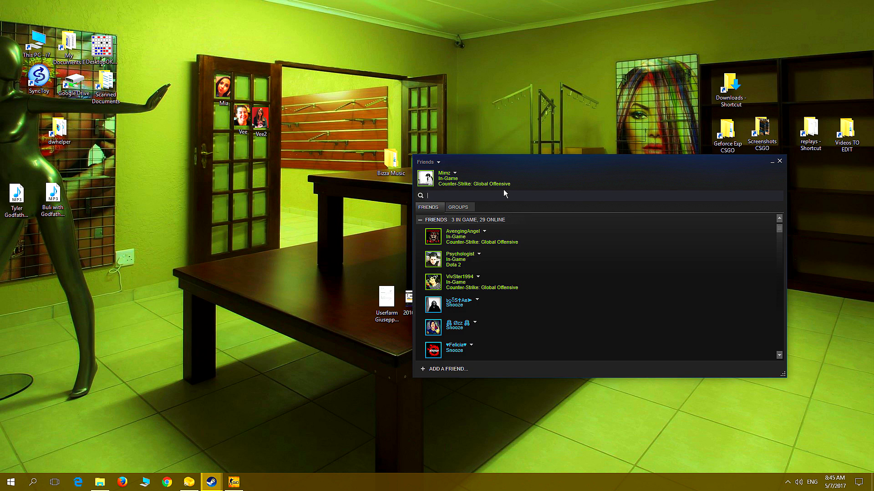
text(grum)
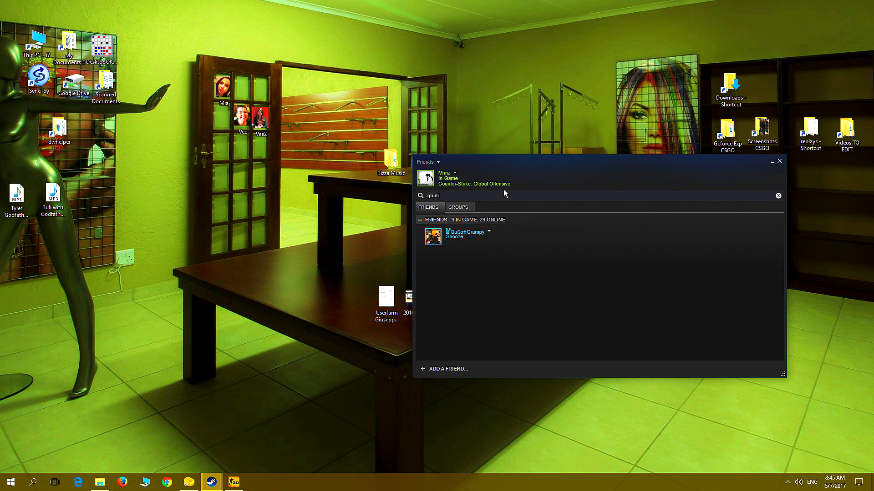
text(py)
click(489, 232)
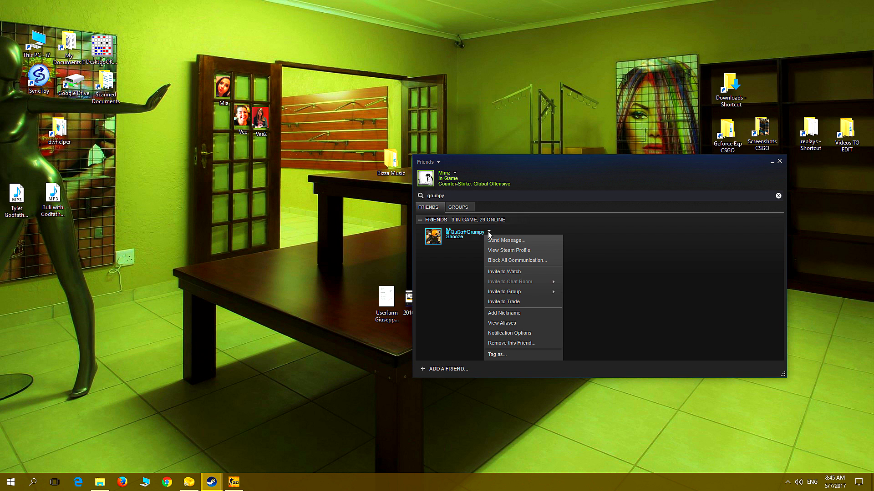
click(494, 241)
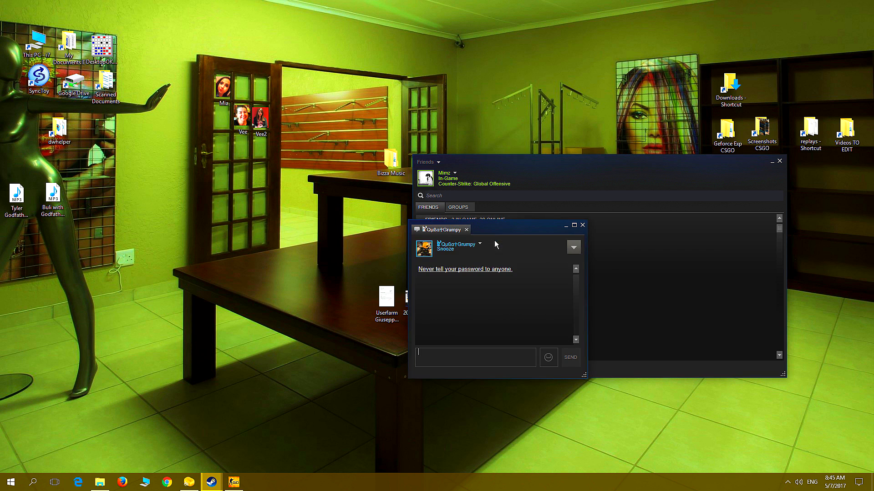
Paste the copied match share link into the chat and send it to the friend
right_click(428, 360)
click(438, 384)
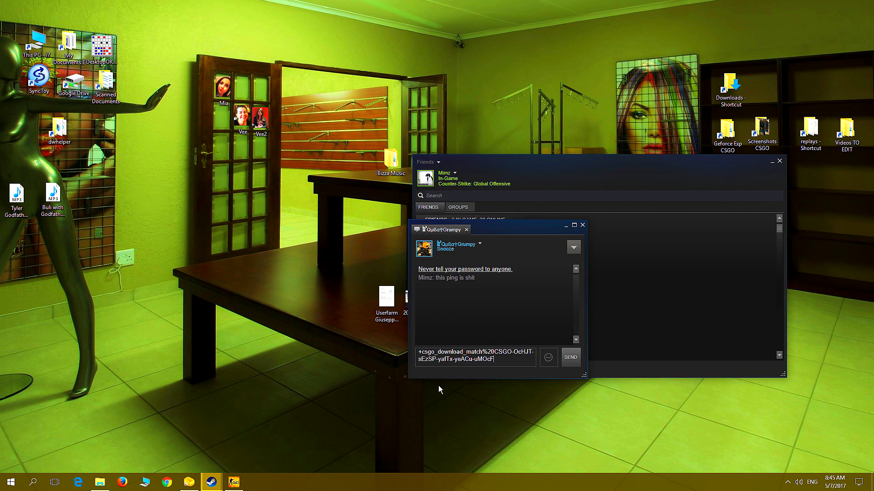
click(571, 359)
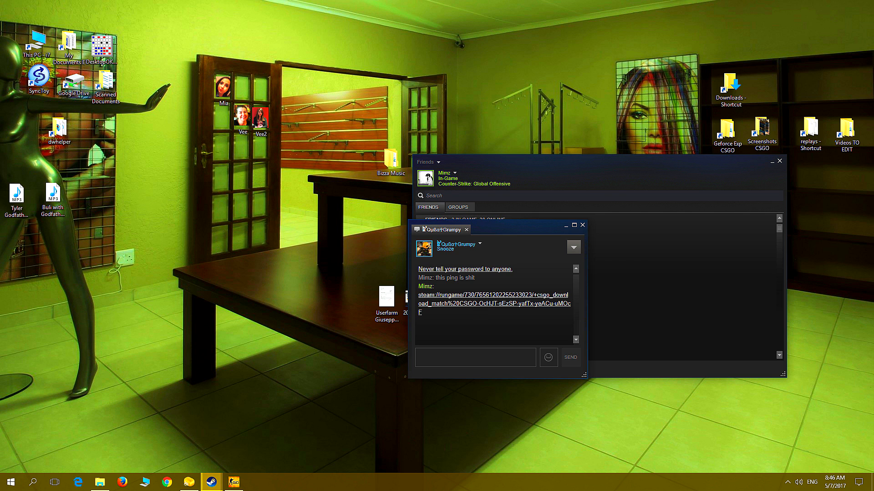
Return to Counter-Strike and examine the per-round performance of the downloaded 16-6 Dust II match, focusing on its last round
click(233, 482)
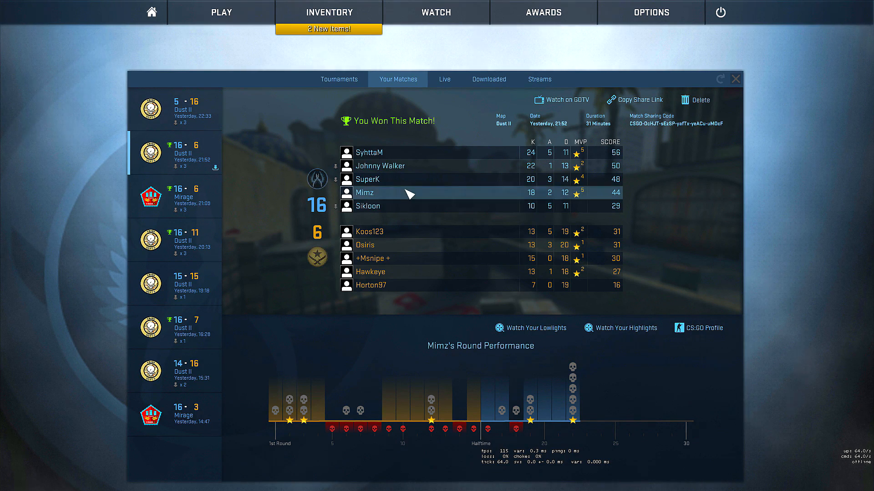
click(200, 157)
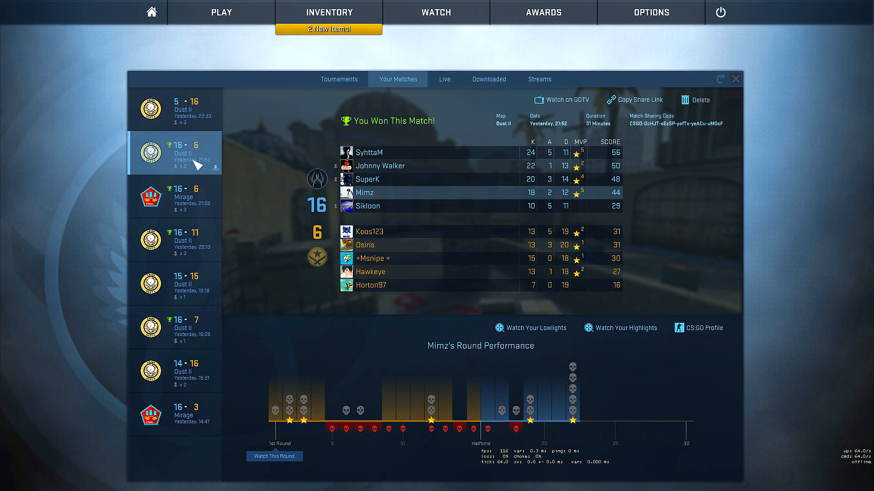
click(194, 160)
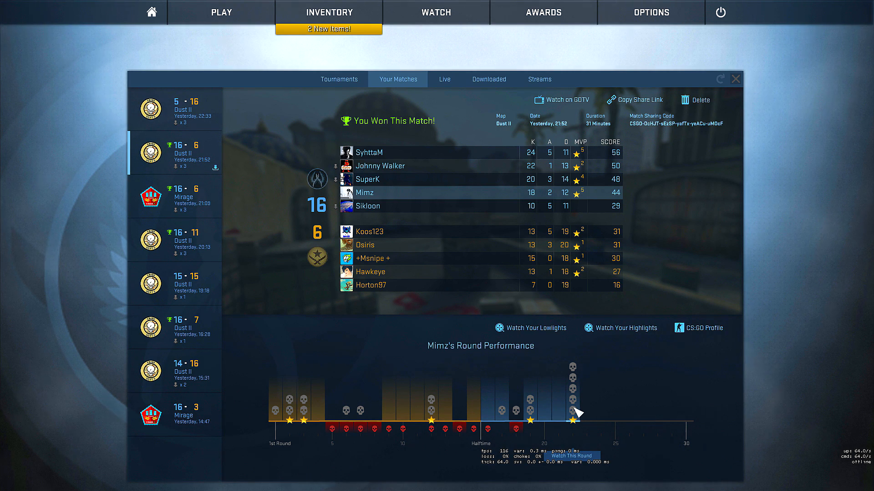
click(574, 412)
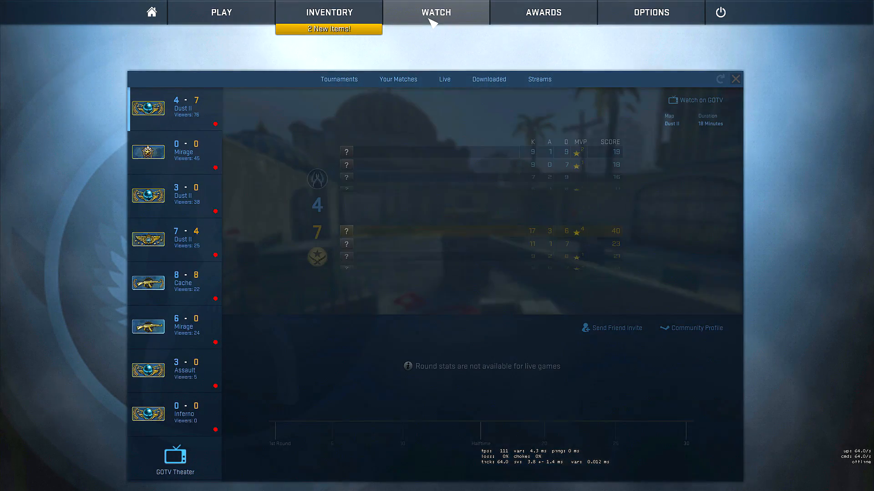
Open the downloaded matches and start playback of the last round of the 16-6 Dust II match
click(491, 82)
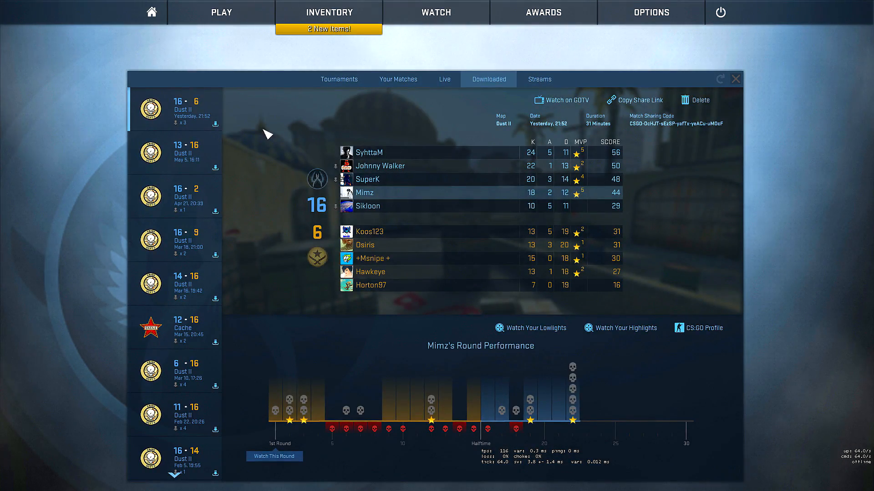
click(199, 119)
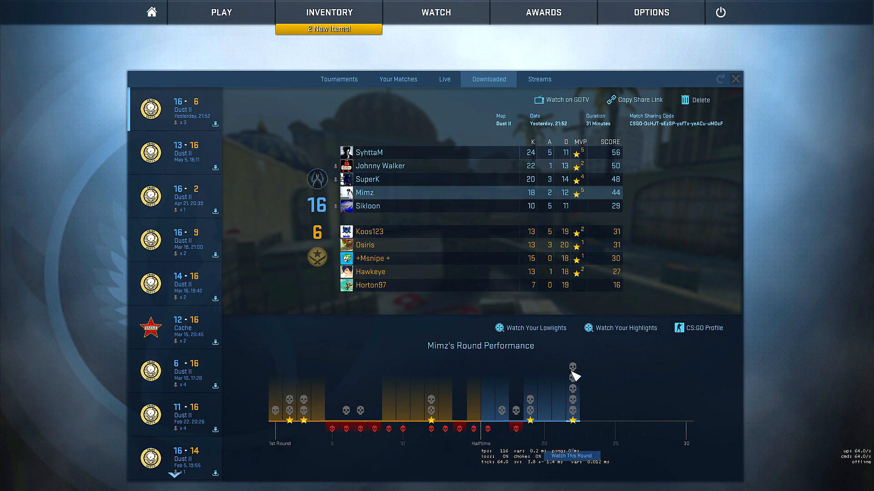
click(574, 401)
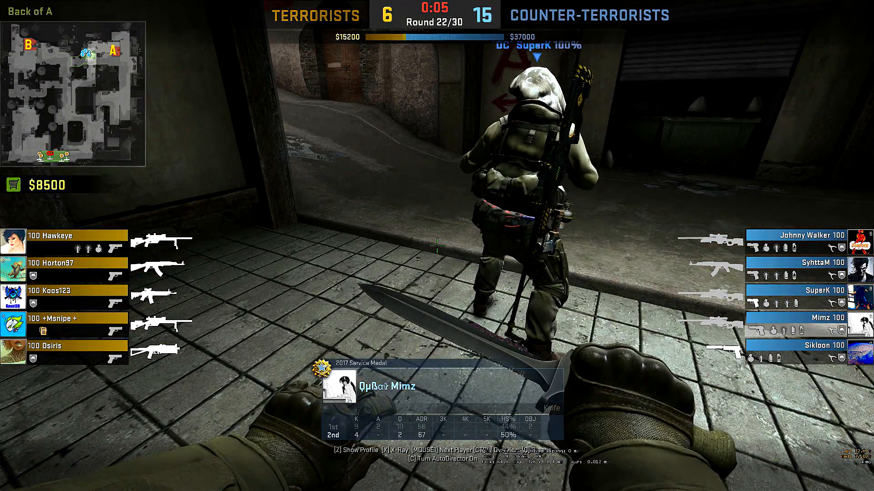
Cycle forwards and backwards through the spectated players during the round playback
click(437, 245)
click(437, 246)
right_click(436, 245)
right_click(437, 246)
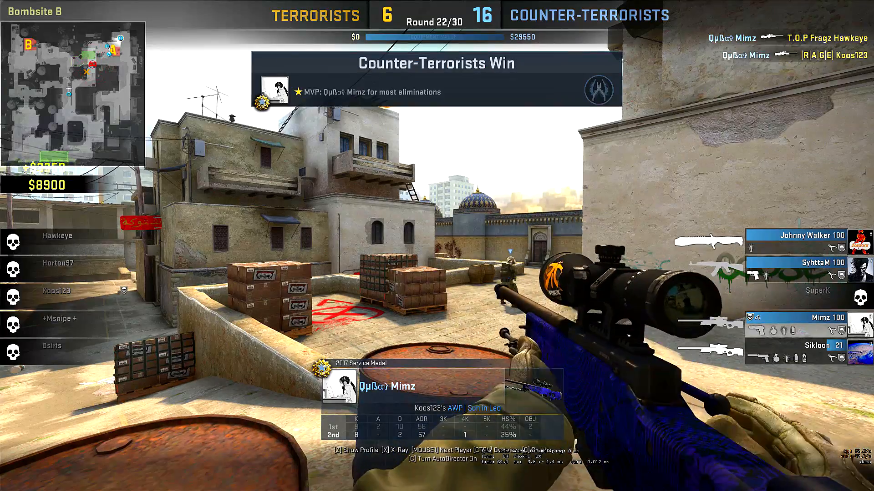
key(Tab)
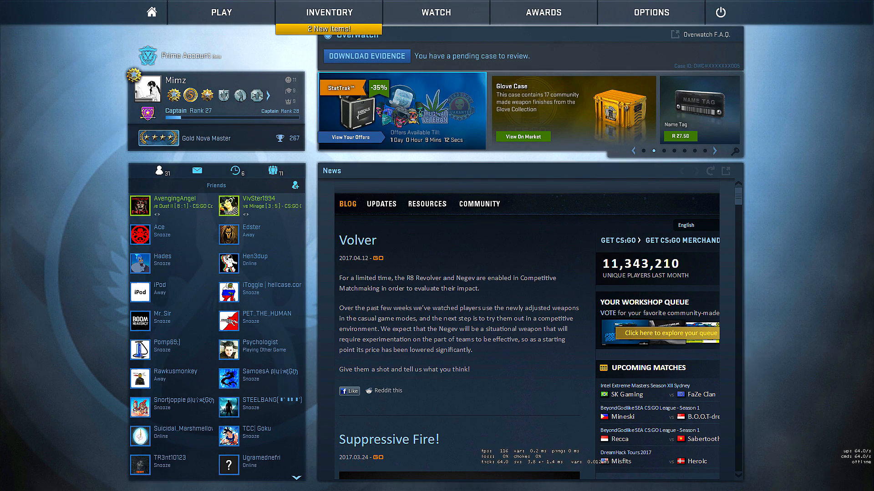
Reopen the downloaded matches and play back round 22 of the 16-6 Dust II match from yesterday at 21:52 again
click(447, 17)
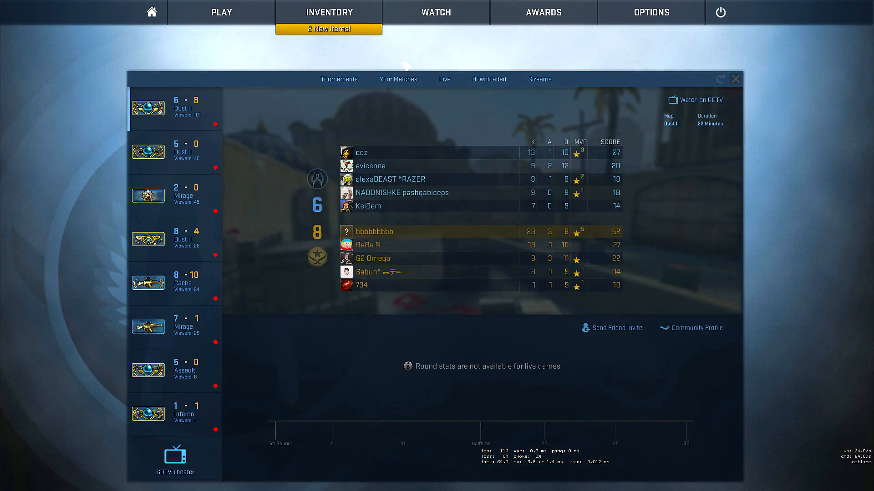
click(489, 80)
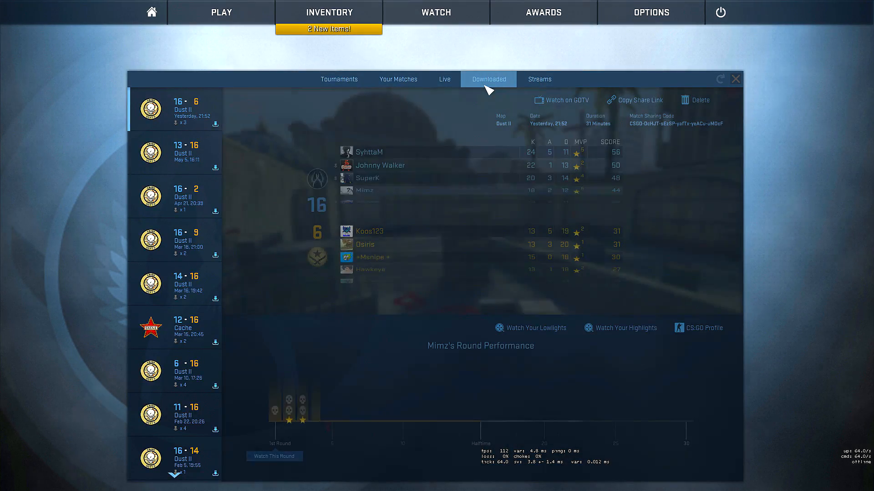
click(406, 83)
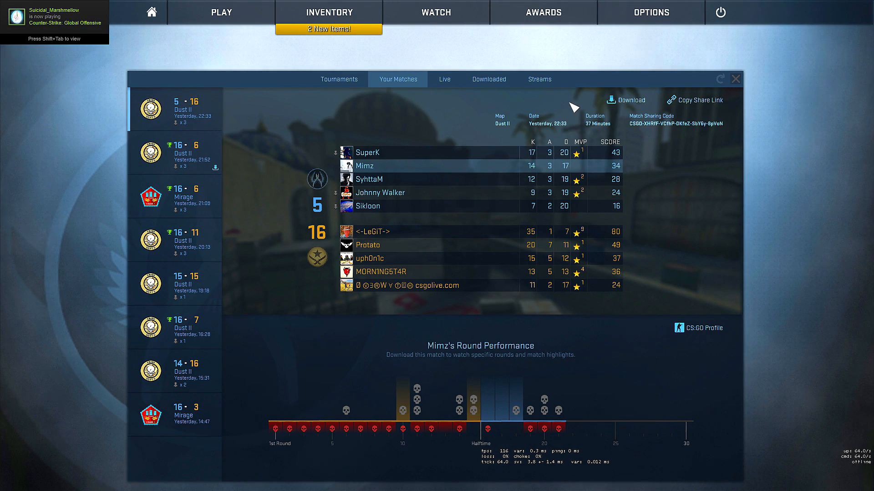
click(499, 85)
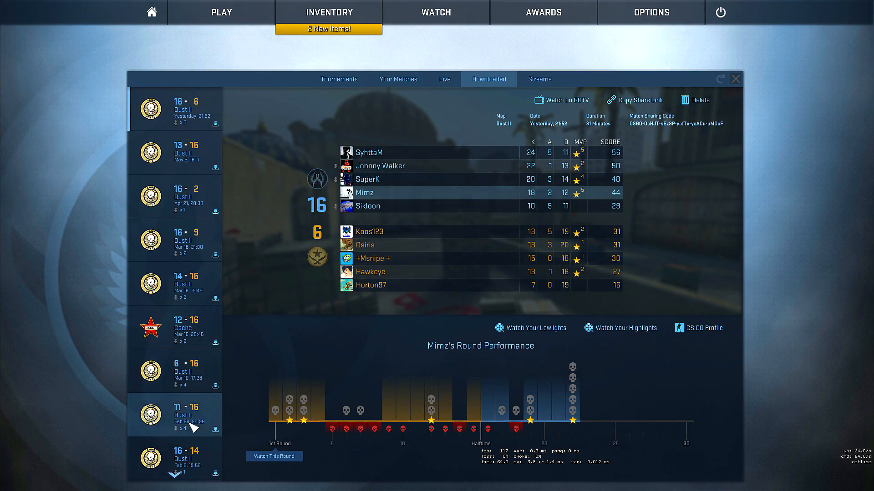
click(182, 120)
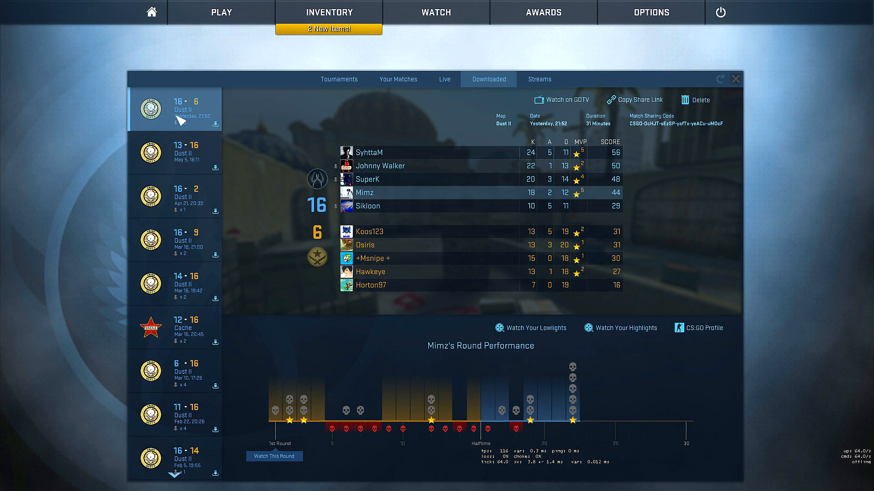
click(576, 422)
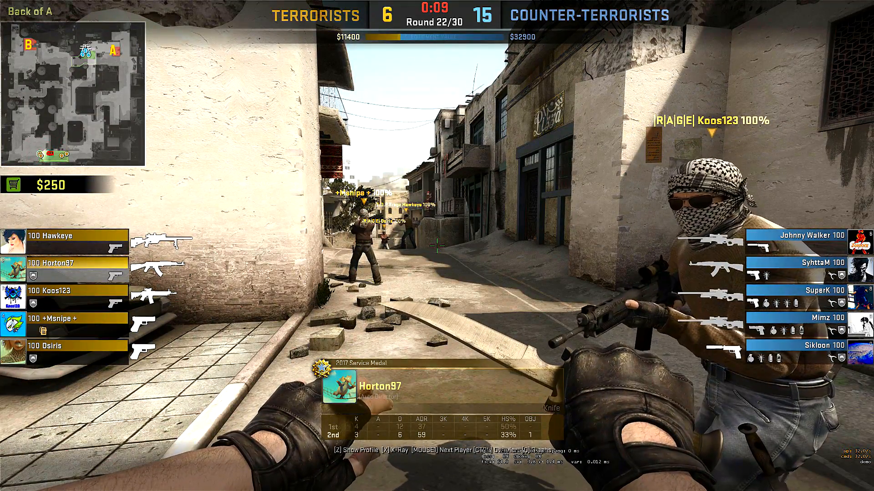
Show the demo playback controls and pause the demo
key(shift+F2)
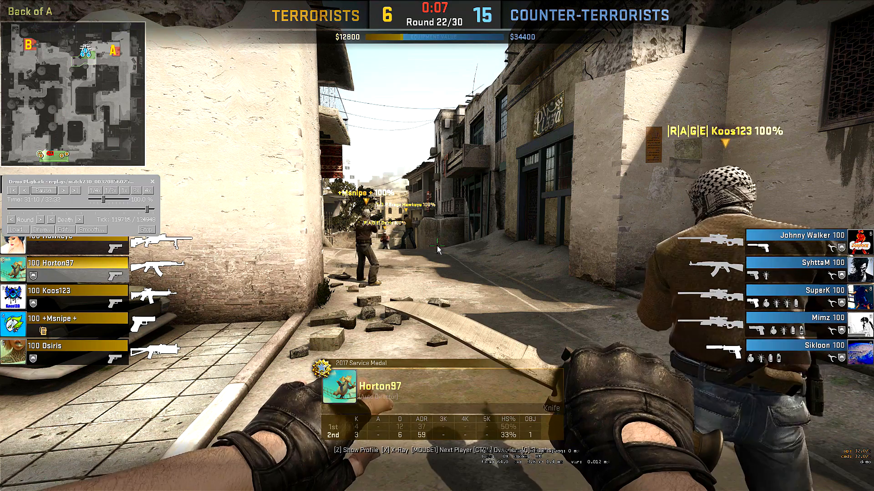
click(44, 192)
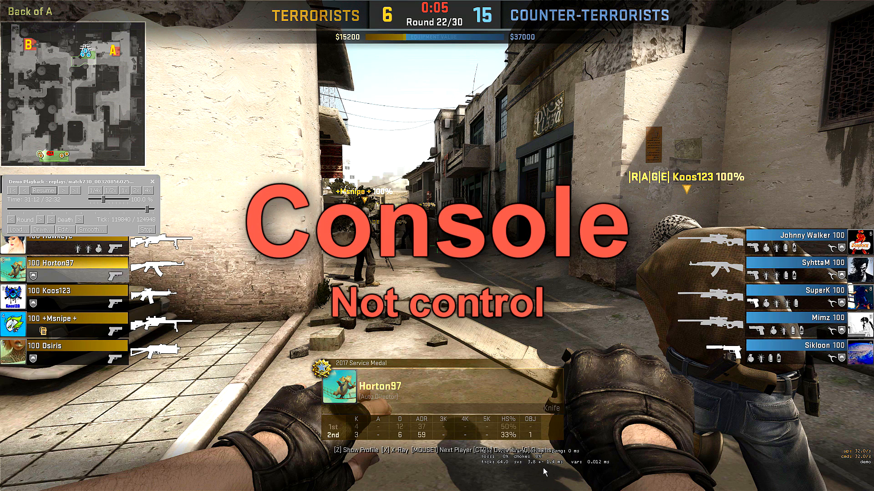
Turn off the network graph overlay by running net_graph 0 in the developer console, and close the console
key(grave)
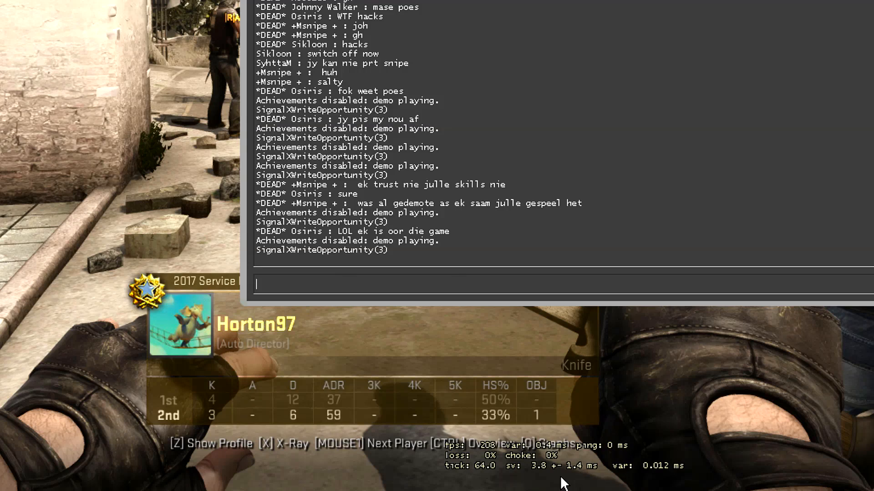
text(net)
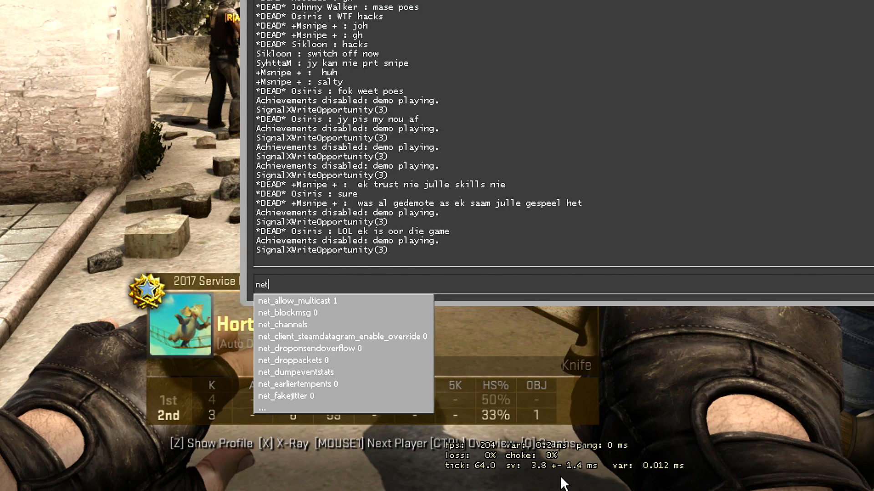
text(_grap)
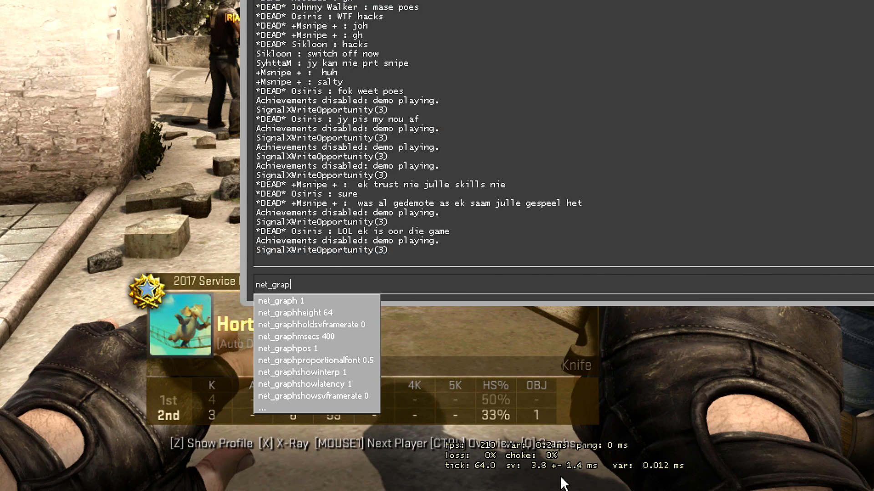
text(h 0)
key(Return)
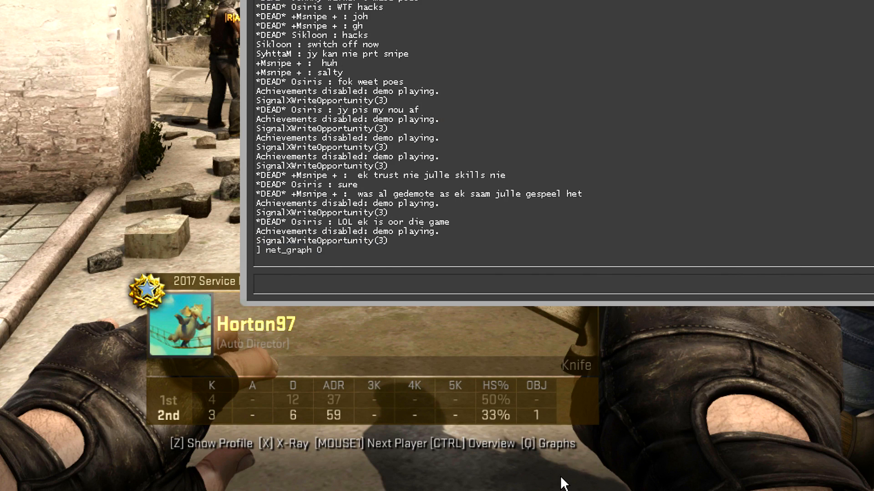
key(grave)
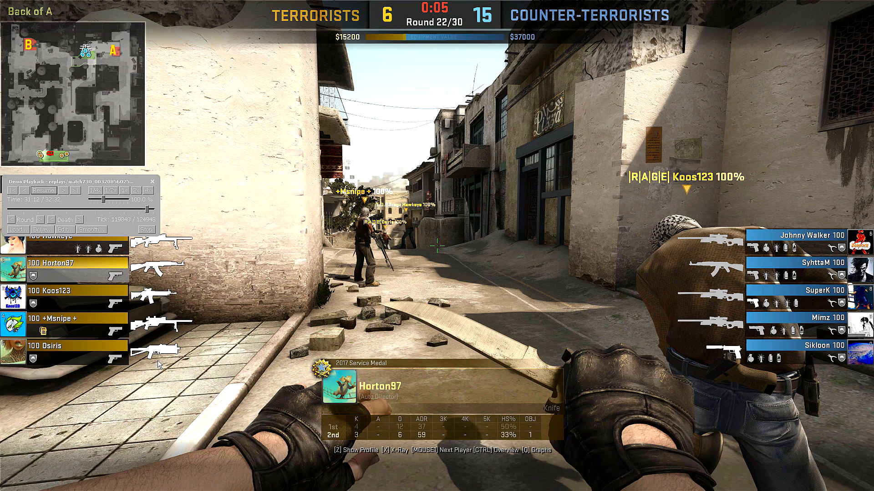
Switch to the Notepad notes on removing overlays and copy the command cl_draw_only_deathnotices 1
drag(472, 193, 11, 194)
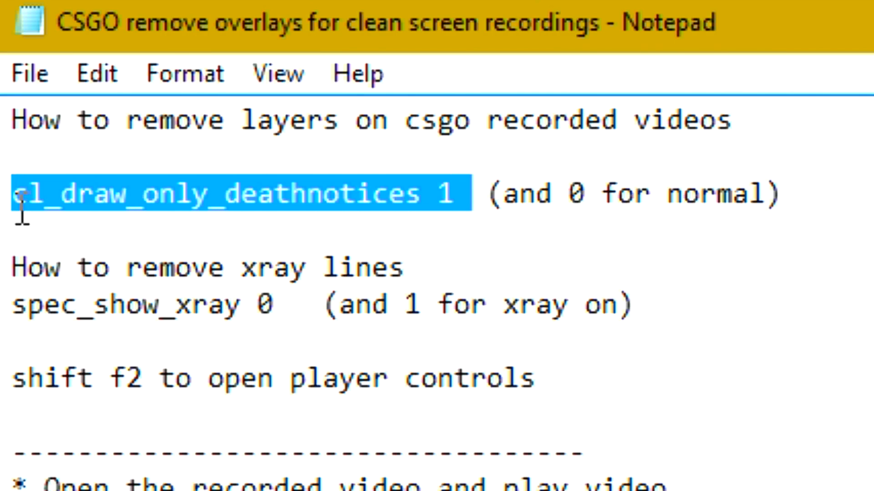
click(357, 195)
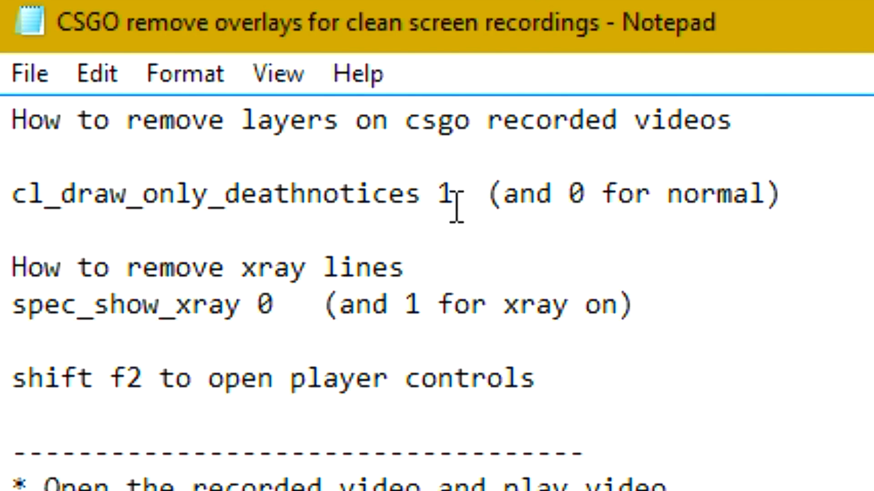
drag(453, 191, 12, 192)
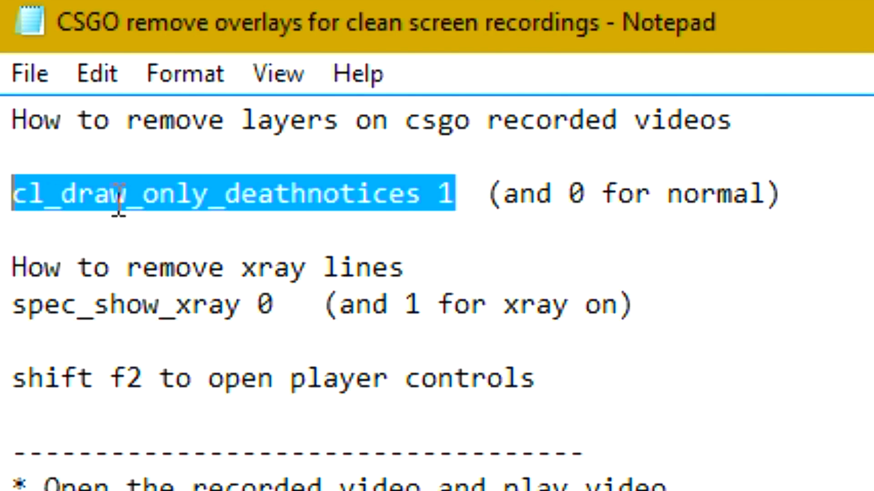
right_click(142, 200)
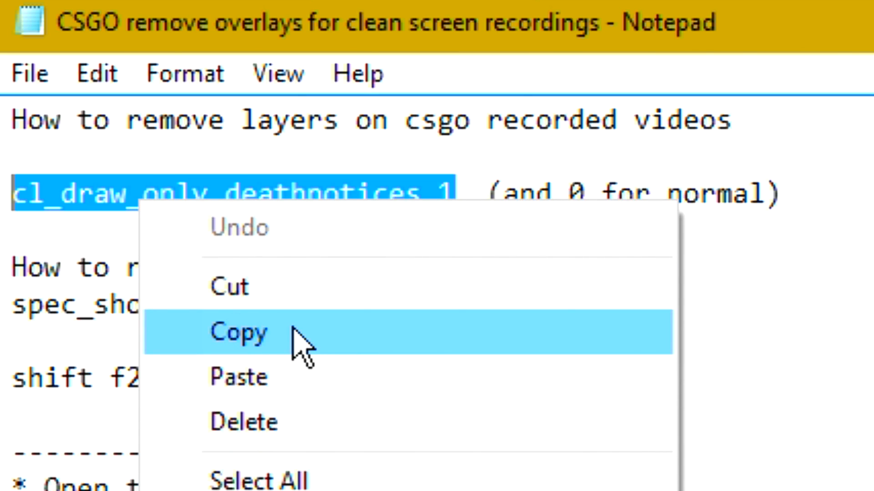
click(294, 331)
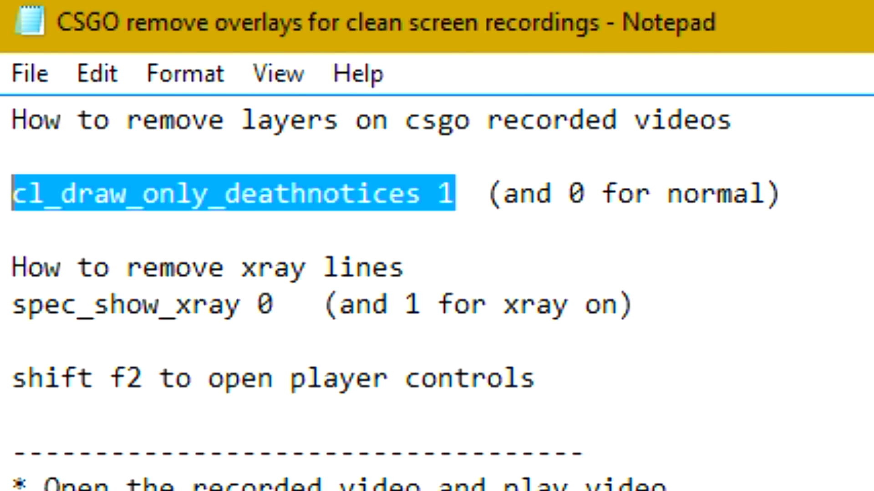
Switch back to CS:GO, run the copied cl_draw_only_deathnotices 1 command in the console, and close the console
key(alt+Tab)
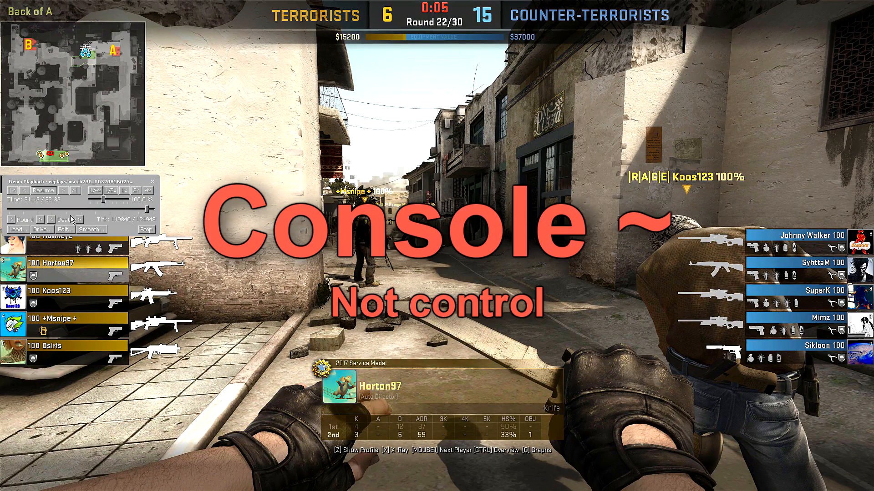
key(grave)
right_click(400, 363)
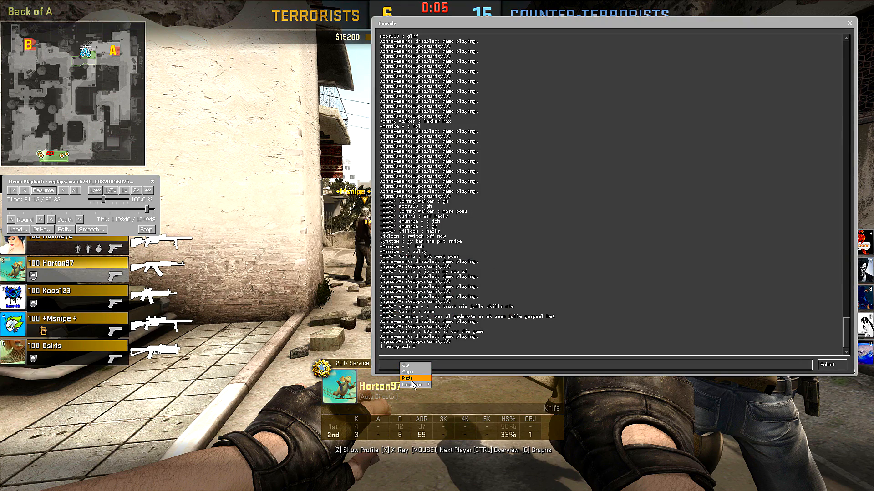
click(408, 378)
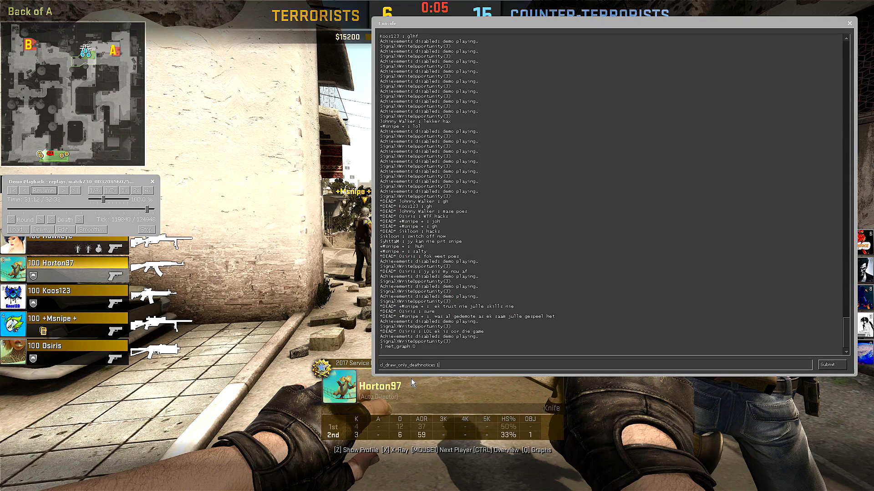
click(828, 366)
click(849, 24)
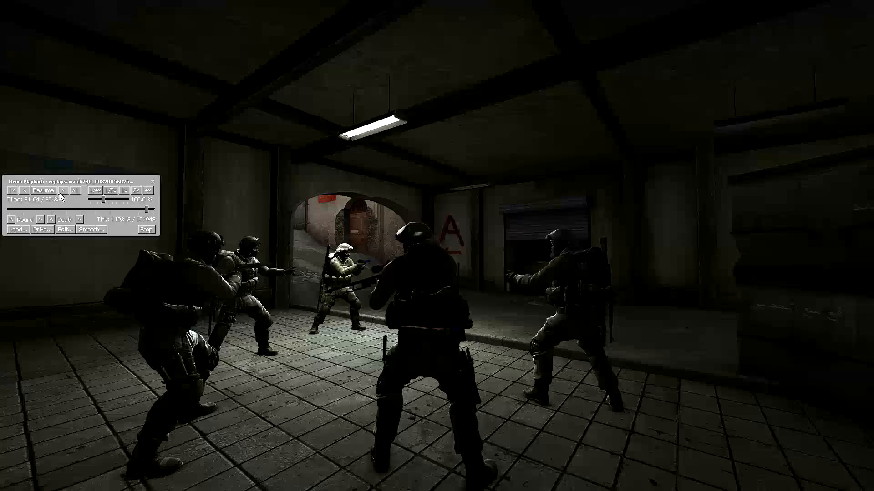
Hide the demo playback controls and cycle through the spectator camera angles during the round
click(153, 184)
key(space)
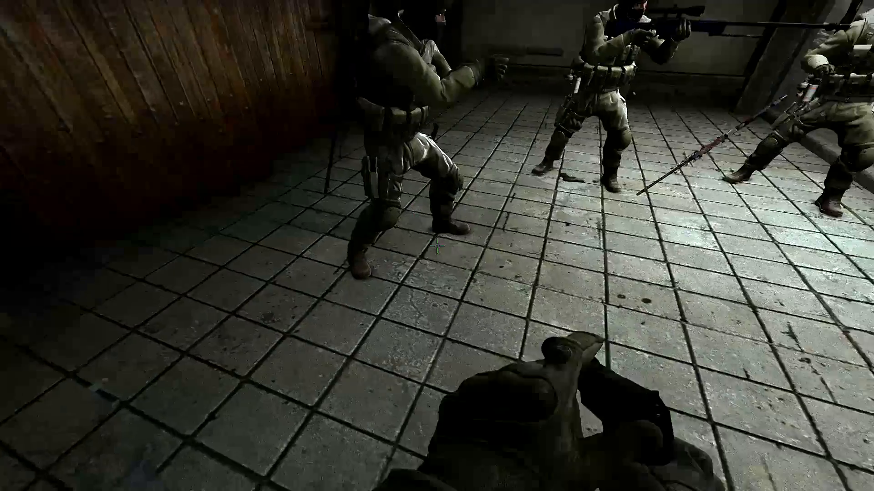
key(space)
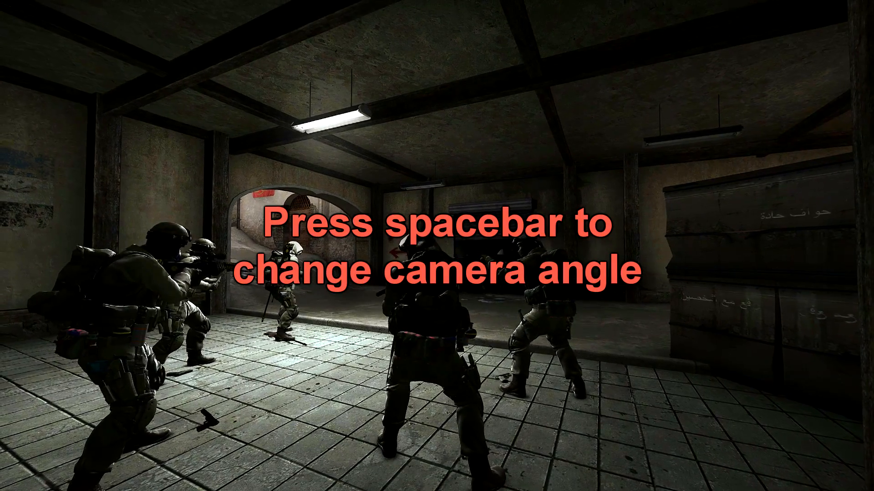
key(space)
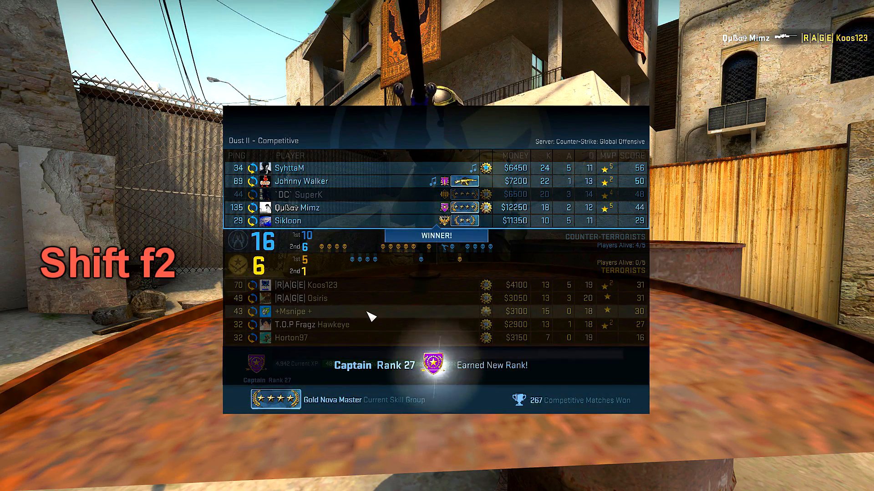
Show the demo playback controls at the match end, jump back to the start of the last round, and hide the controls
key(shift+F2)
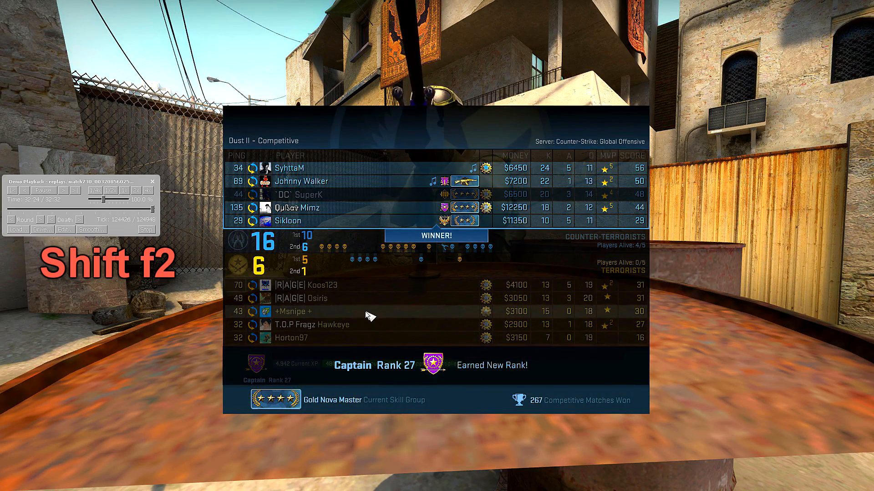
click(11, 220)
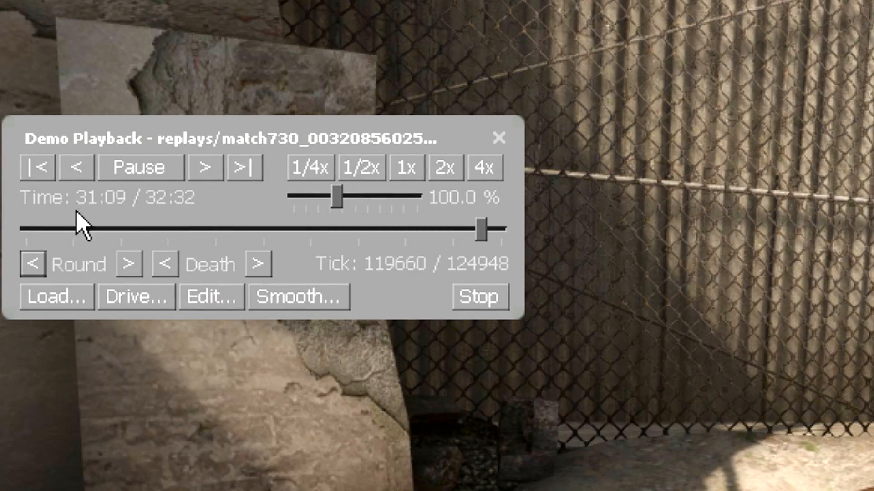
click(499, 137)
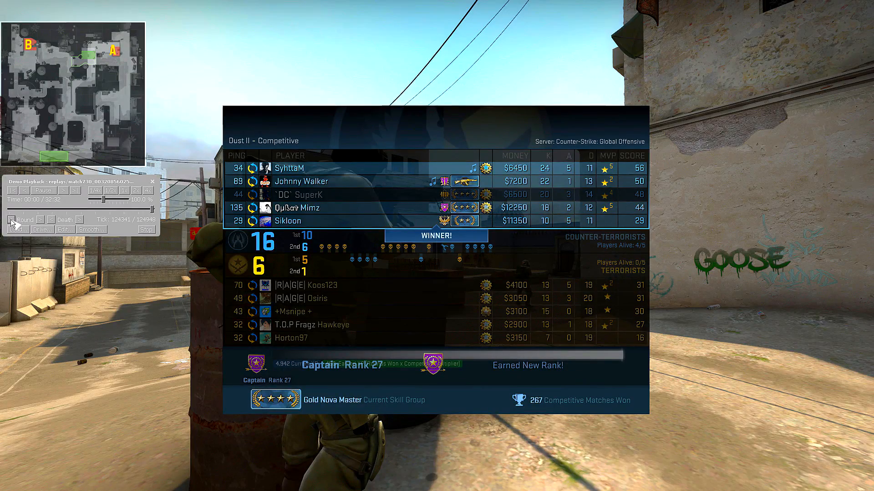
click(11, 220)
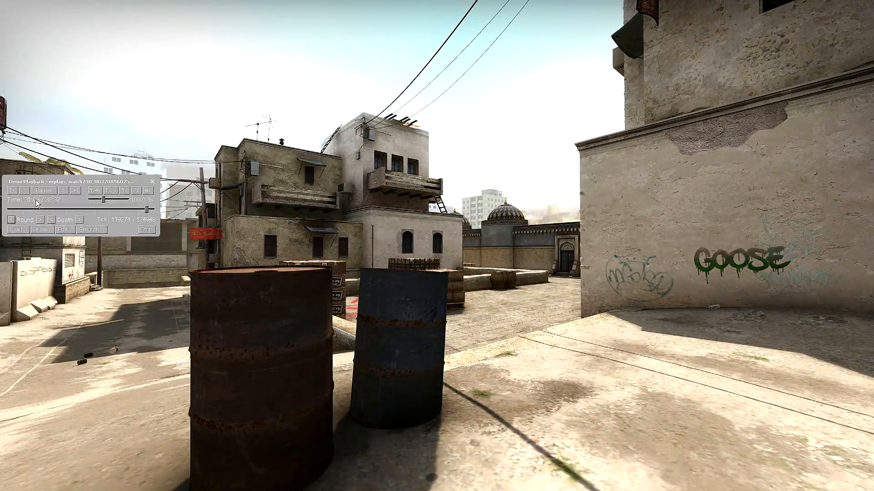
click(153, 181)
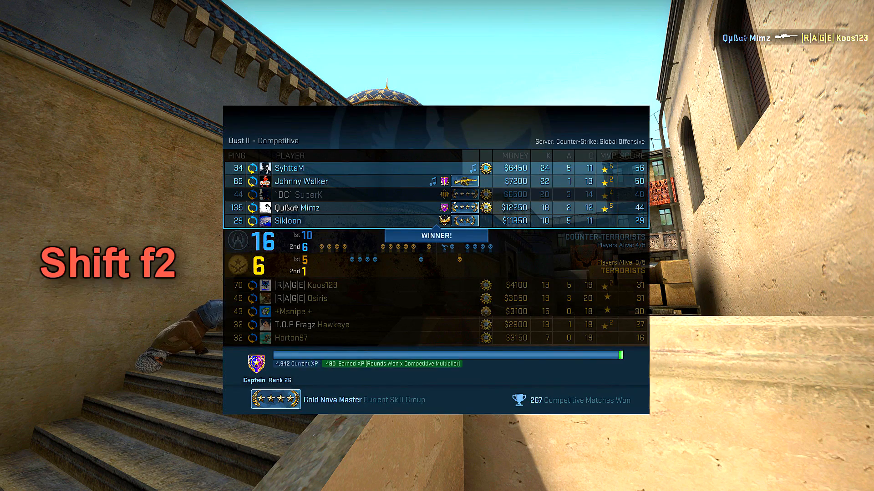
Bring up the playback controls over the final scoreboard and restart the last round for another view, with the controls hidden
key(shift+F2)
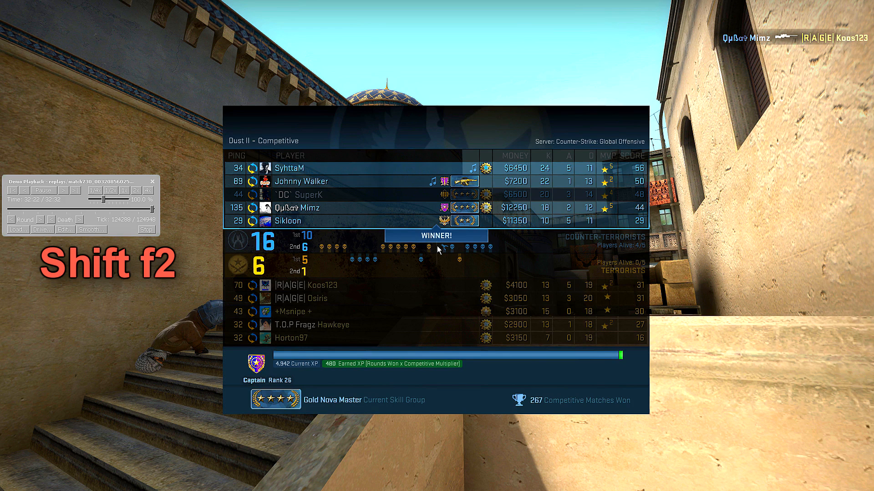
click(10, 220)
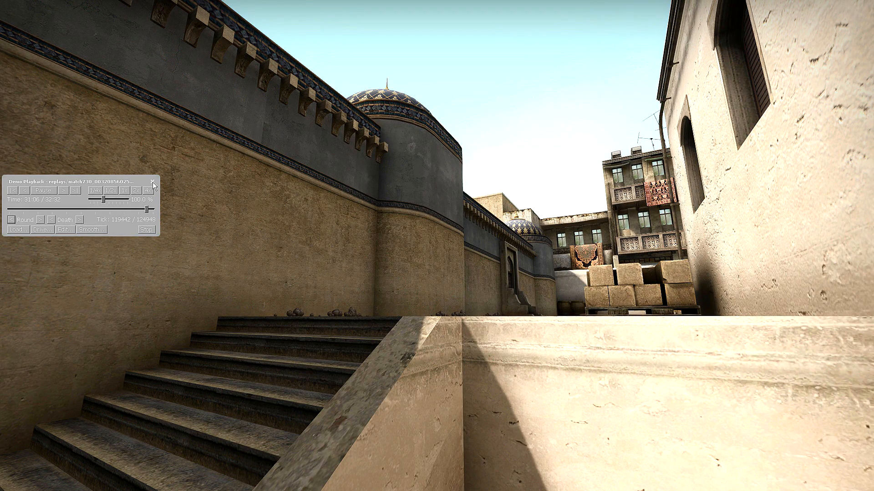
click(153, 182)
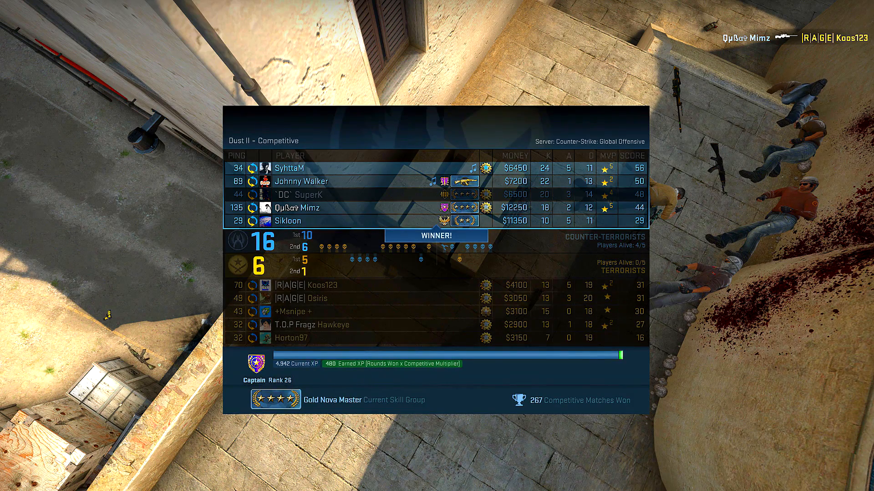
Rewind to the last round again, hide the playback controls, and fly the free camera over the paved walkway
key(shift+F2)
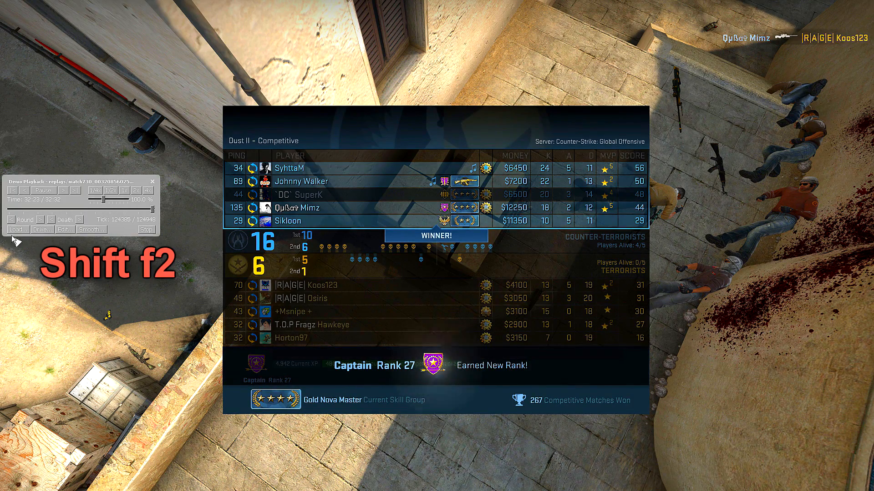
click(11, 220)
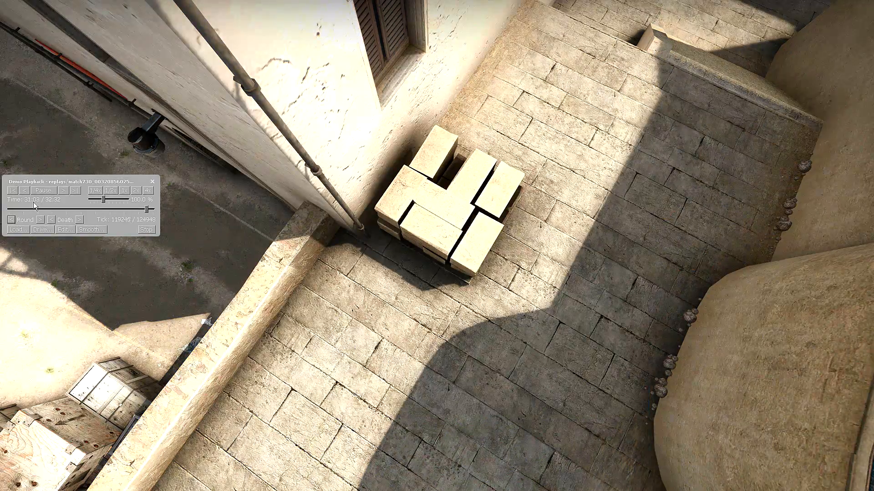
click(152, 182)
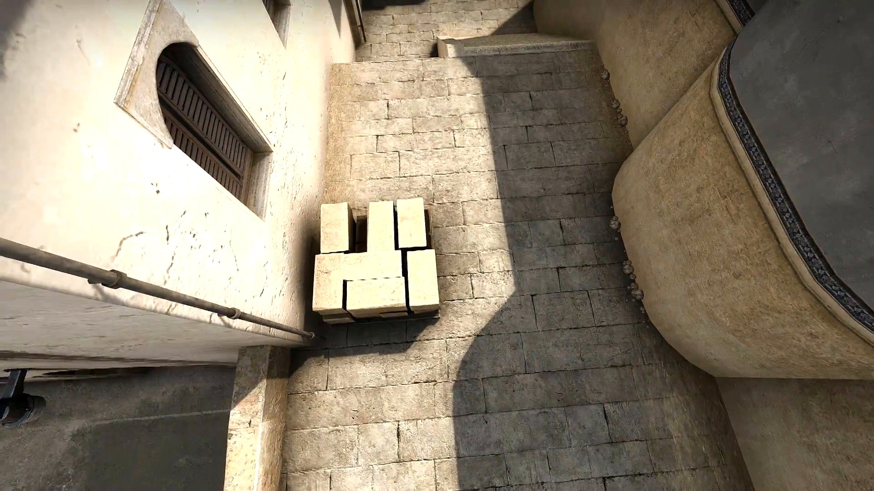
key(w)
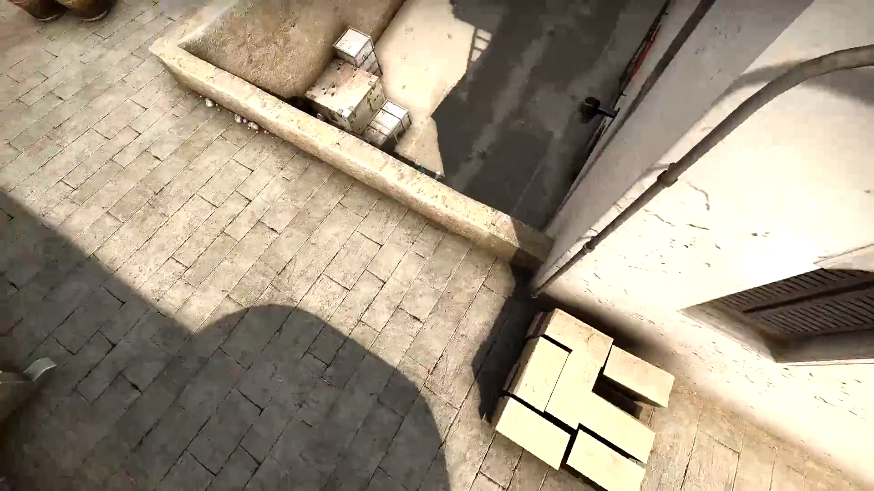
key(w)
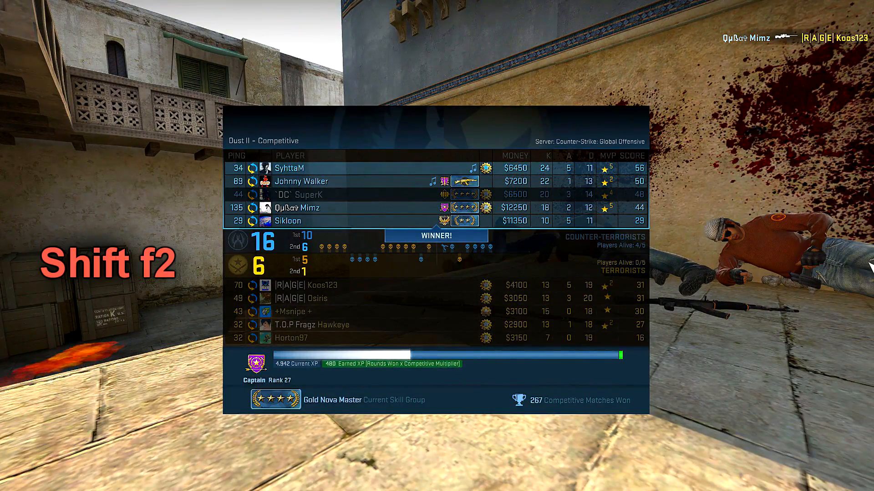
Replay the last round two more times by going back one round in the playback controls at each match end
key(shift+F2)
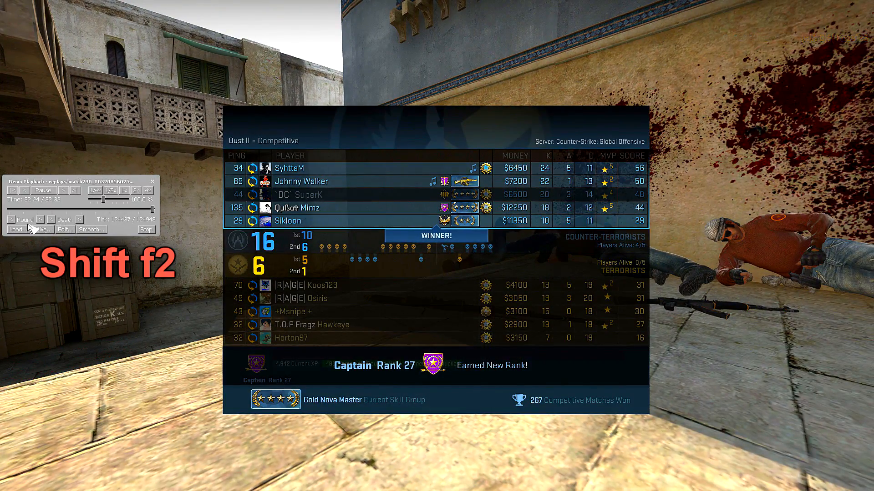
click(12, 220)
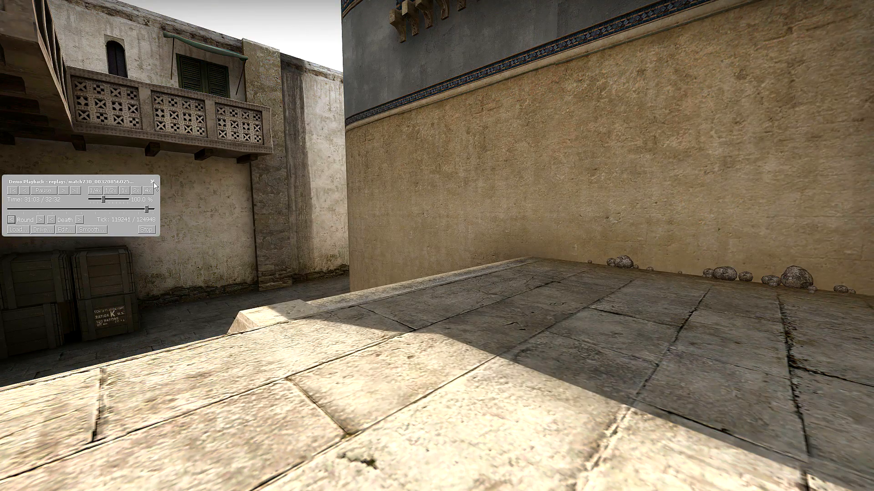
click(153, 182)
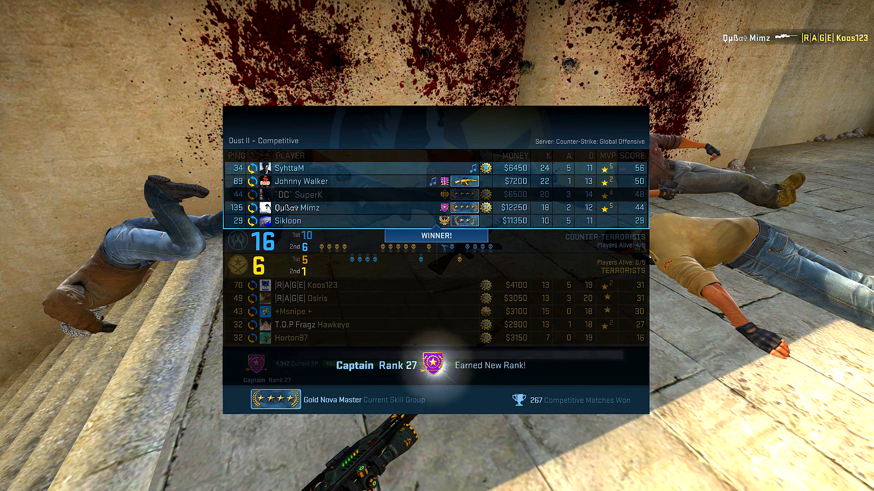
key(shift+F2)
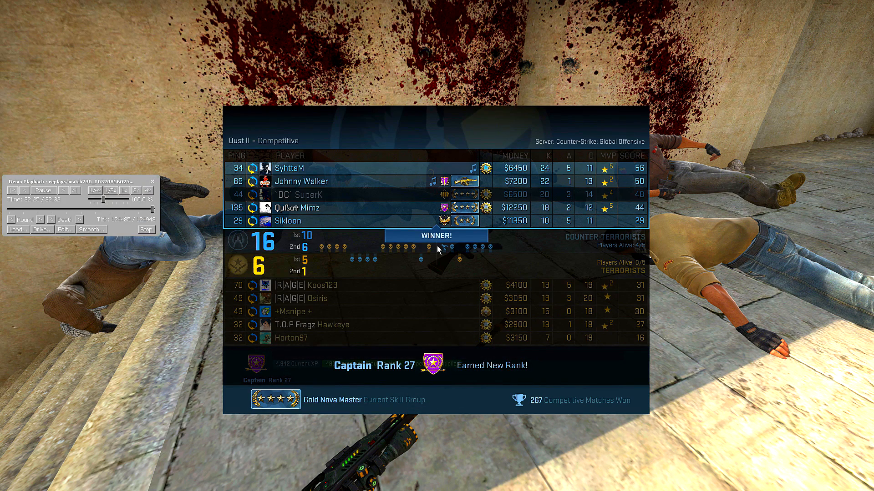
click(12, 219)
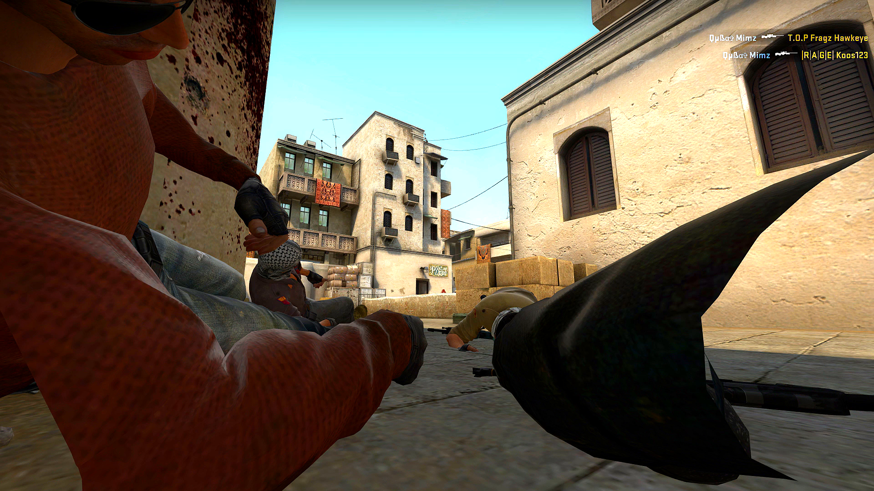
Rewind to the last round at each match end for two more camera angles, hiding the playback controls each time
key(shift+F2)
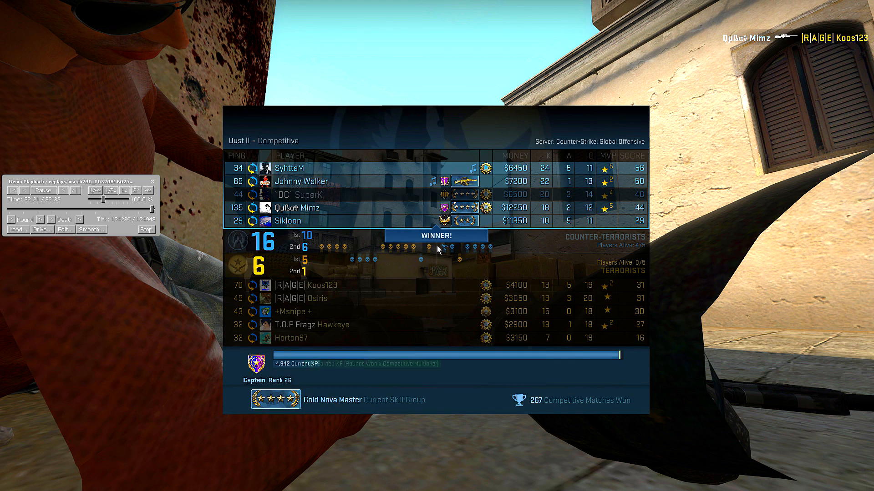
click(11, 223)
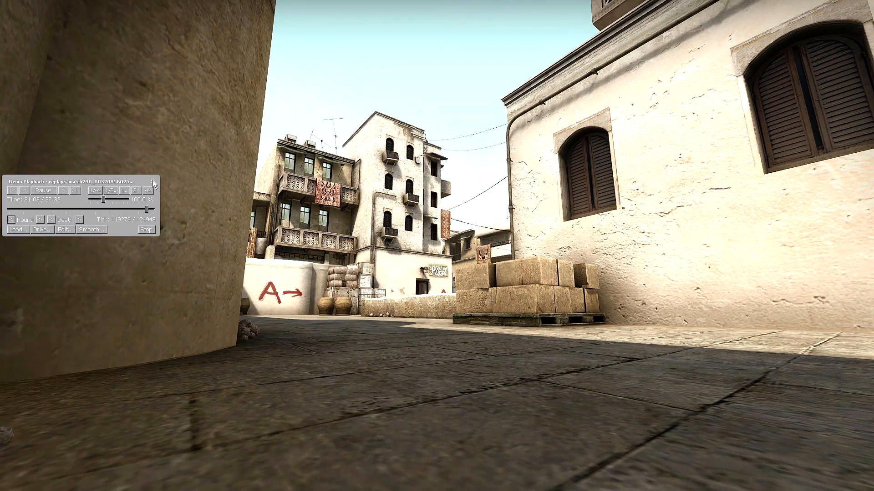
click(152, 182)
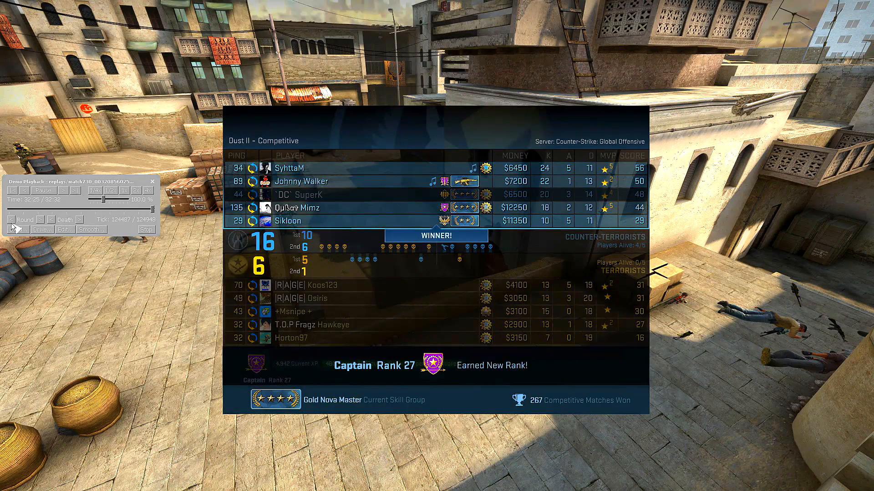
click(11, 221)
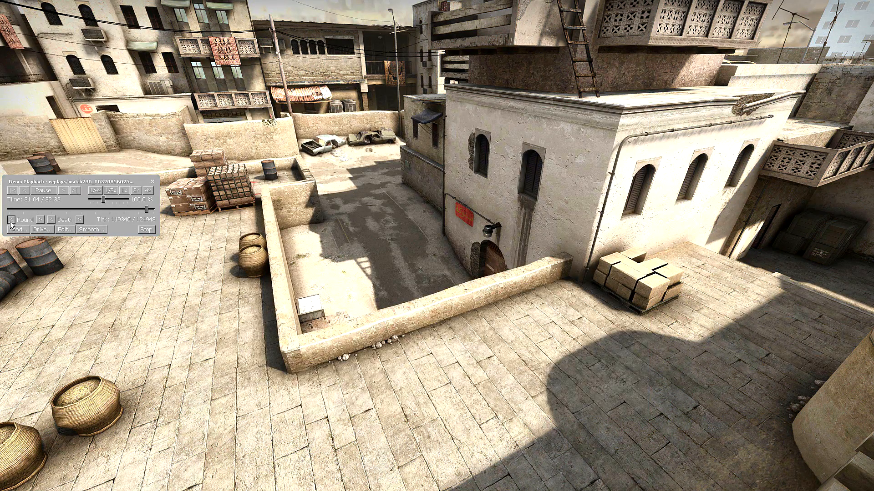
click(152, 182)
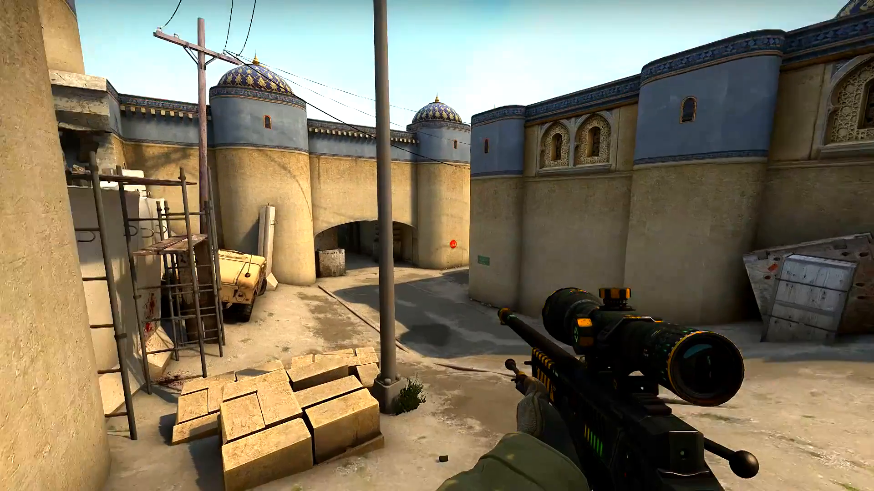
Pause the demo mid-round, copy the command cl_draw_only_deathnotices 1 from the Notepad notes, and switch back to CS:GO
key(shift+F2)
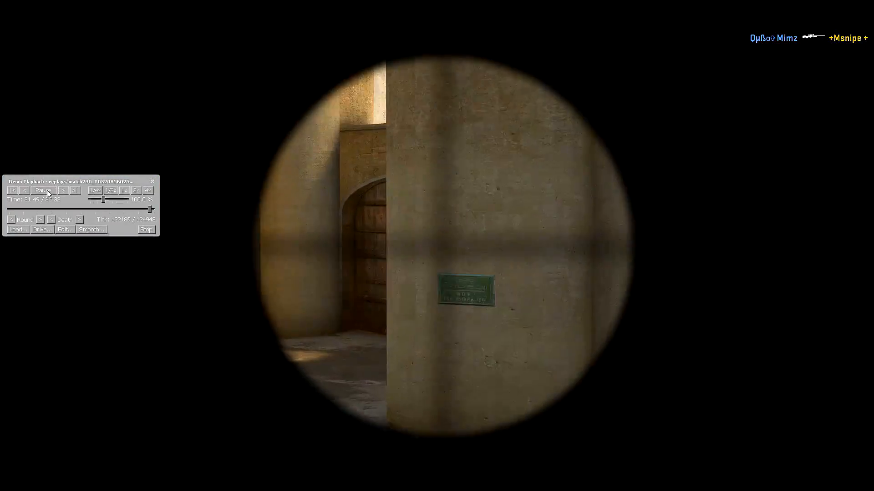
click(47, 191)
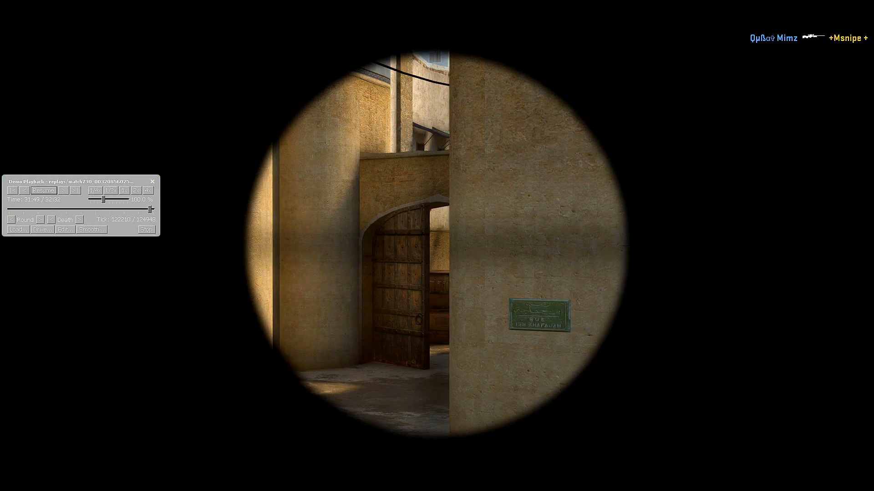
key(super)
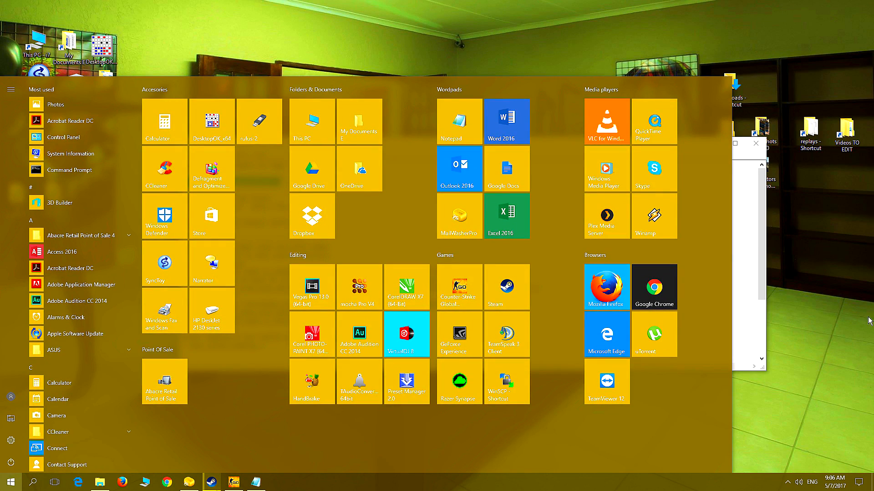
click(748, 267)
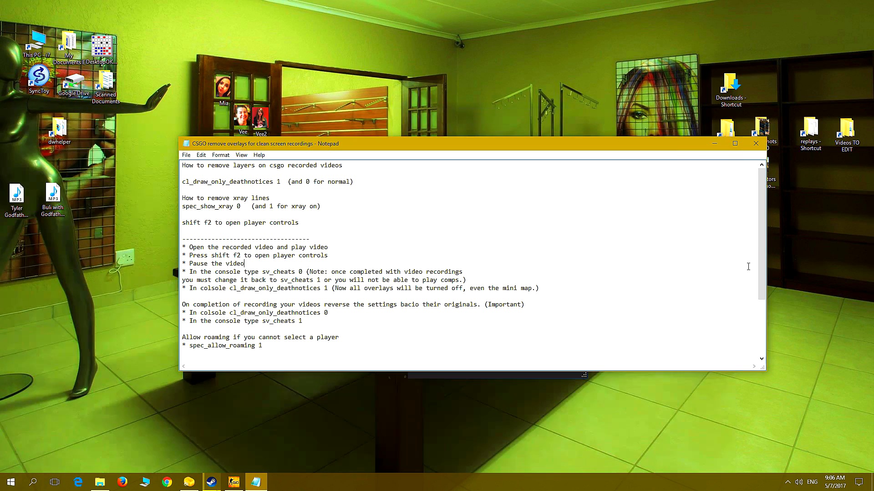
click(281, 181)
key(shift+End)
shift+click(182, 182)
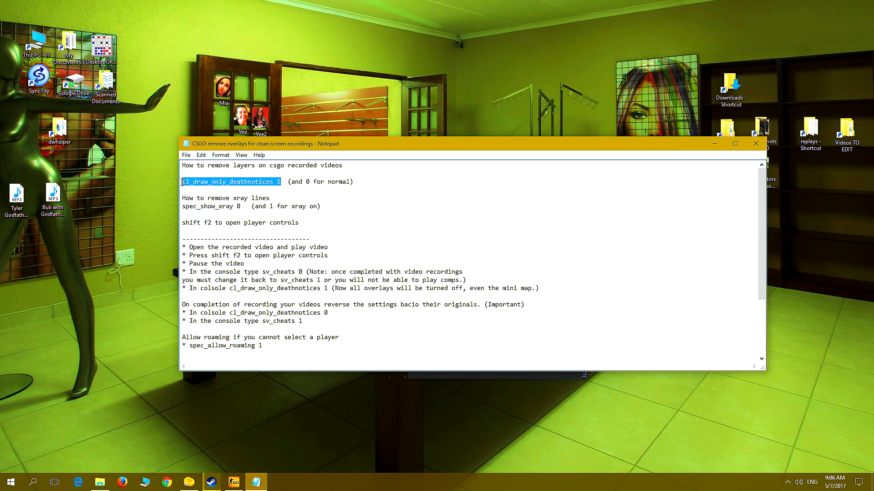
right_click(227, 178)
click(253, 206)
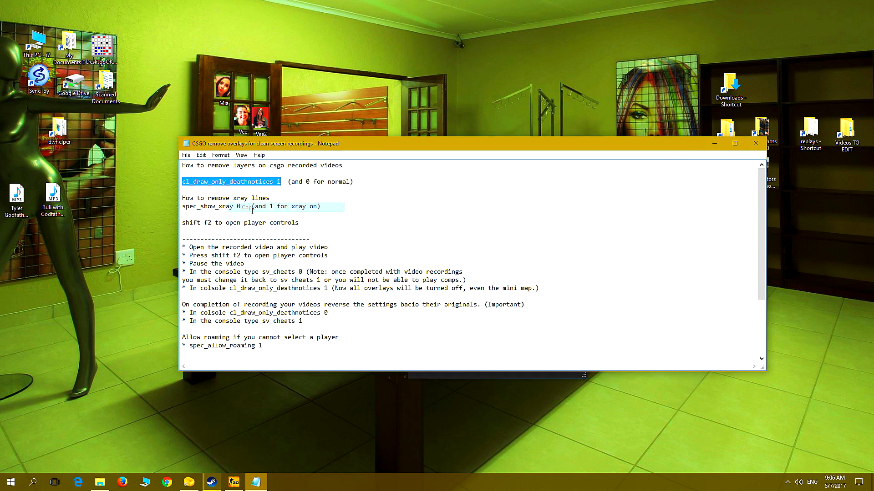
click(234, 483)
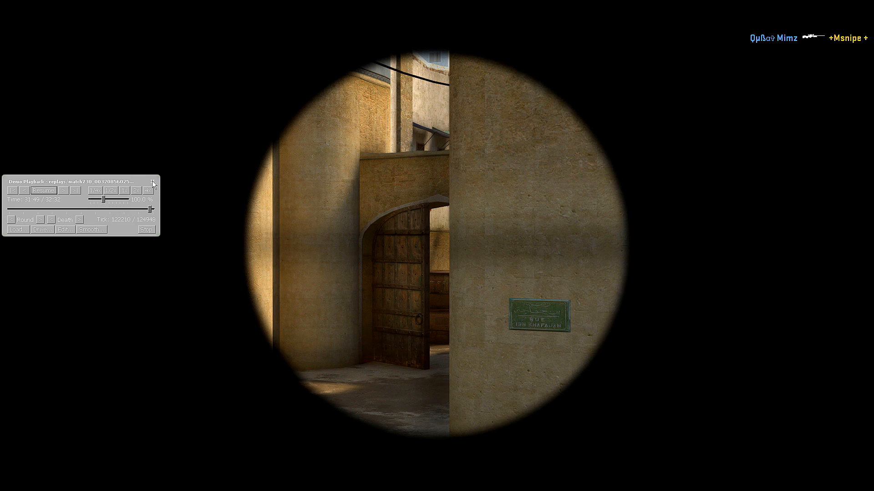
Run cl_draw_only_deathnotices 0 in the console to restore the overlays, and close the console and the playback controls
key(grave)
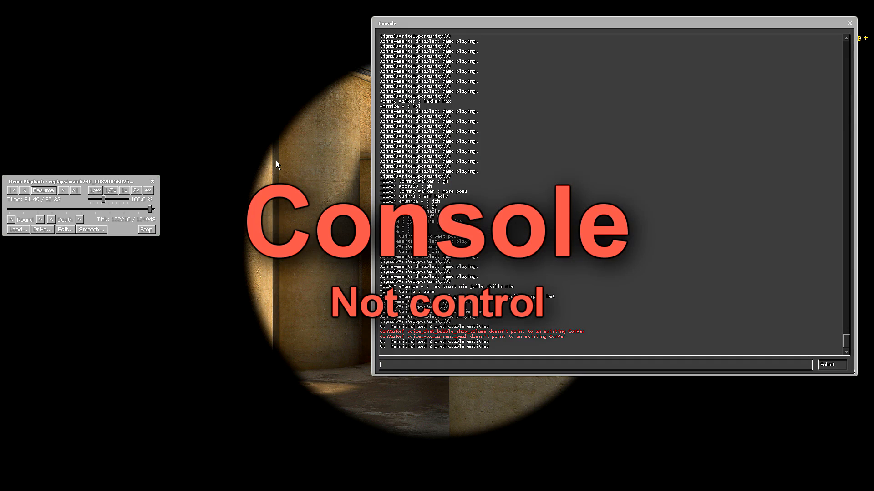
right_click(396, 365)
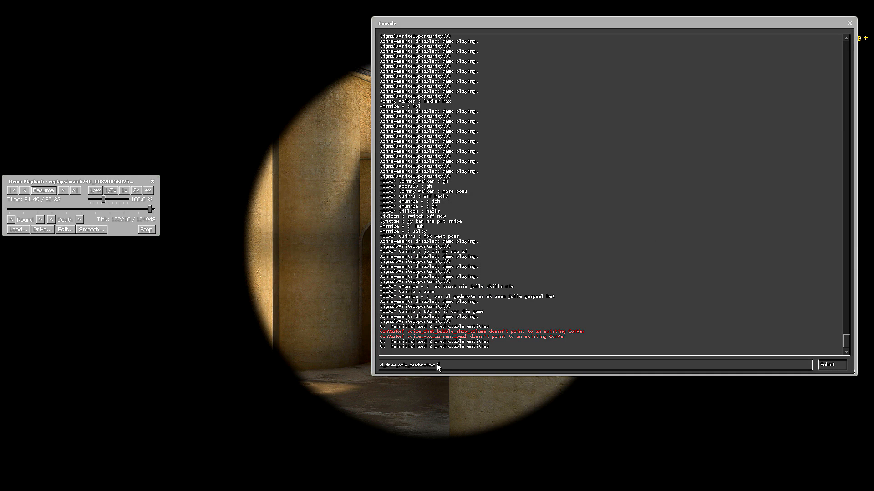
double_click(438, 365)
text(0)
click(827, 365)
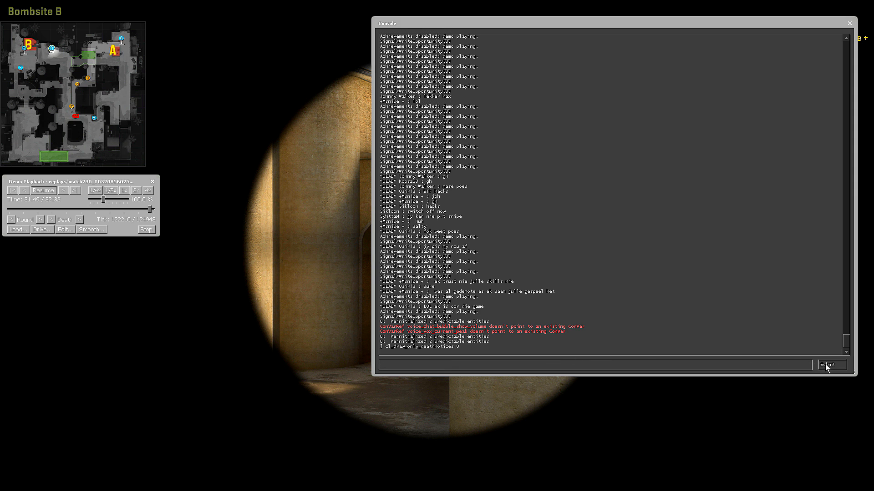
key(grave)
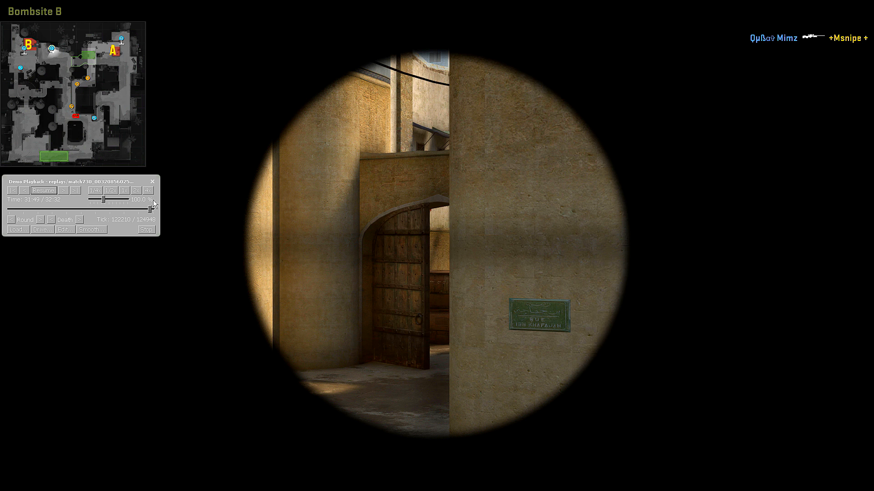
click(152, 182)
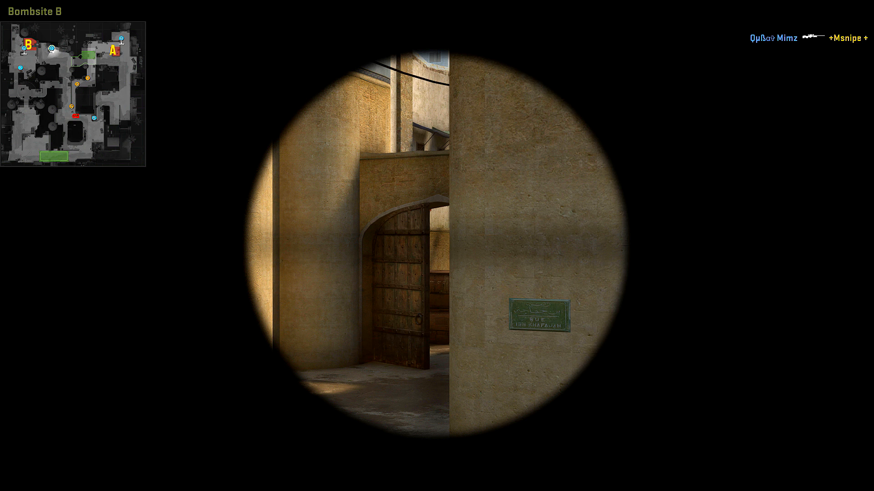
Bring back the playback controls, rewind to the start of the last round, and resume playback
key(shift+F2)
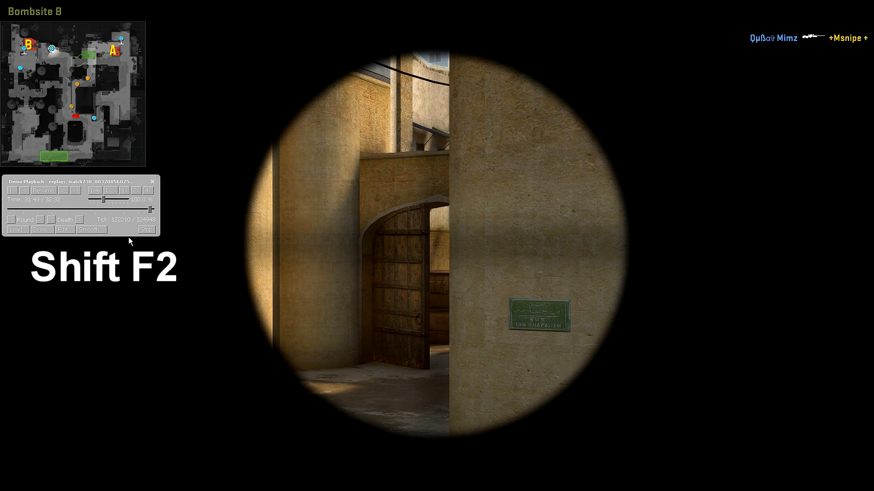
click(11, 219)
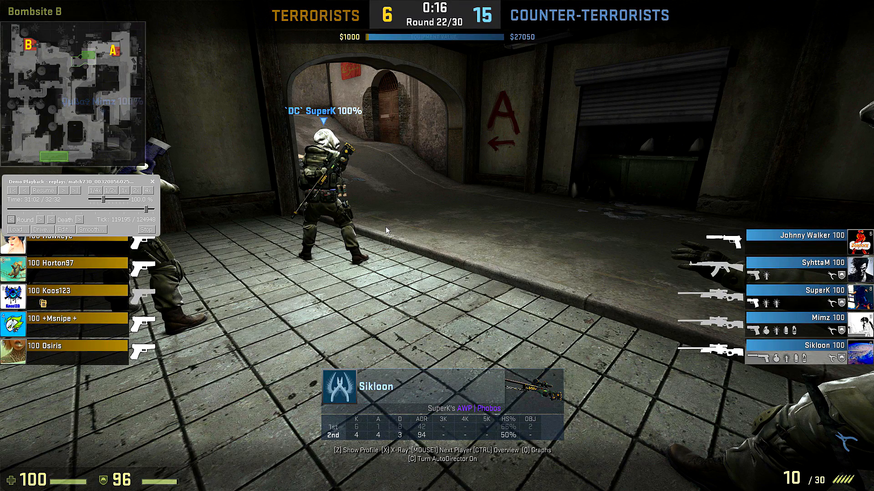
click(44, 190)
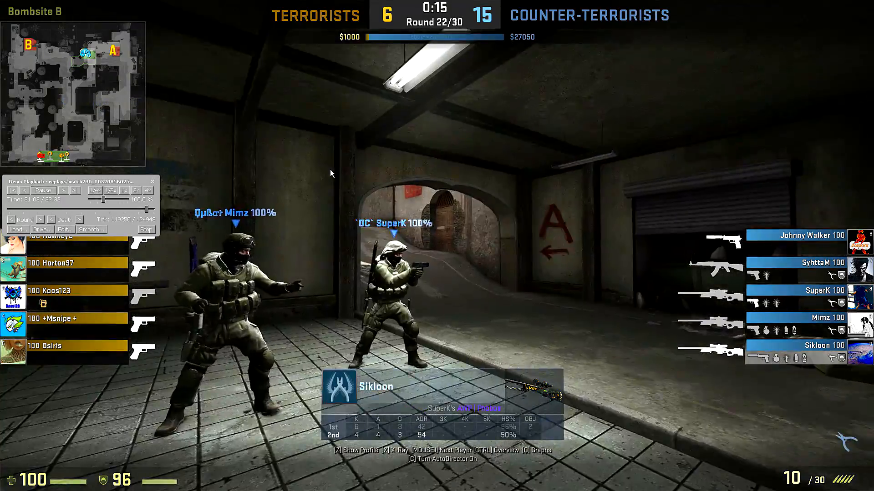
Cycle through the spectator camera modes, hide the playback controls, and switch to a teammate's first-person view
key(space)
key(space)
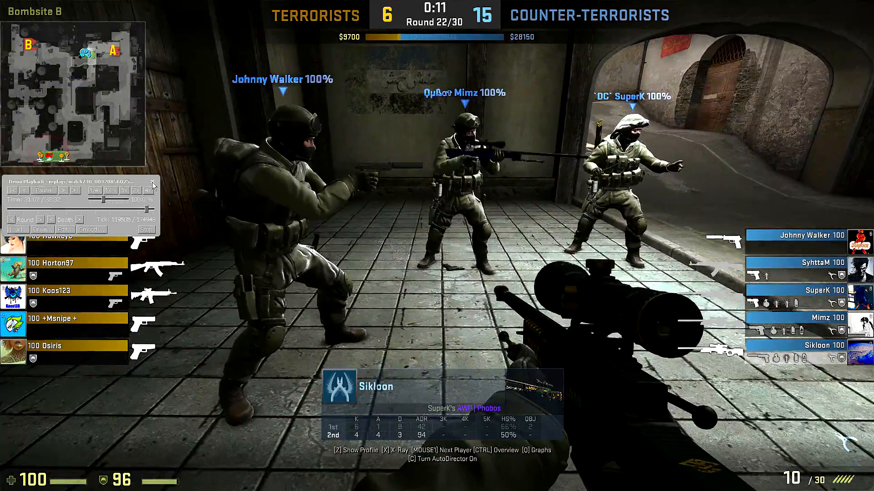
click(153, 183)
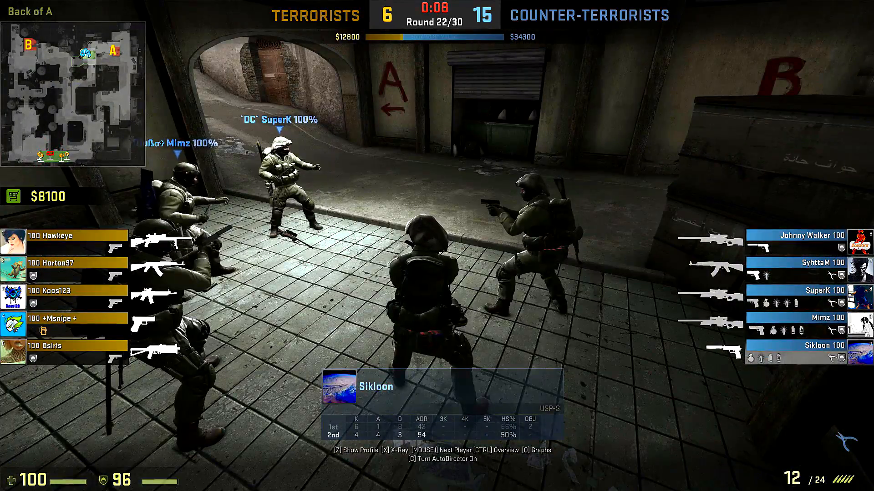
key(space)
key(space)
click(436, 245)
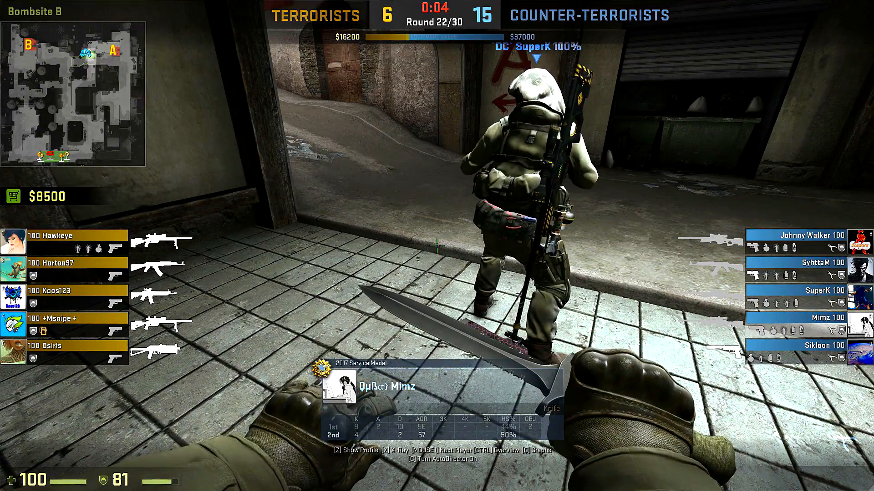
Show the playback controls and pause and resume the demo while following the selected player through the round's opening
key(shift+F2)
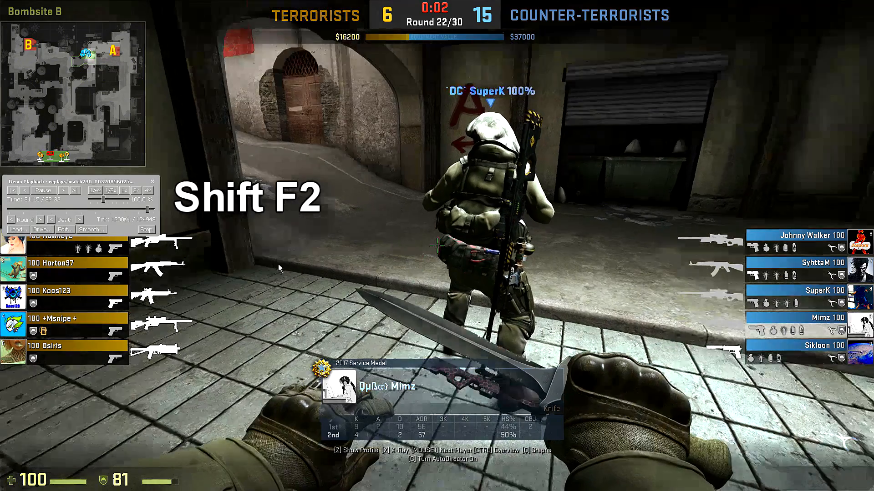
click(44, 191)
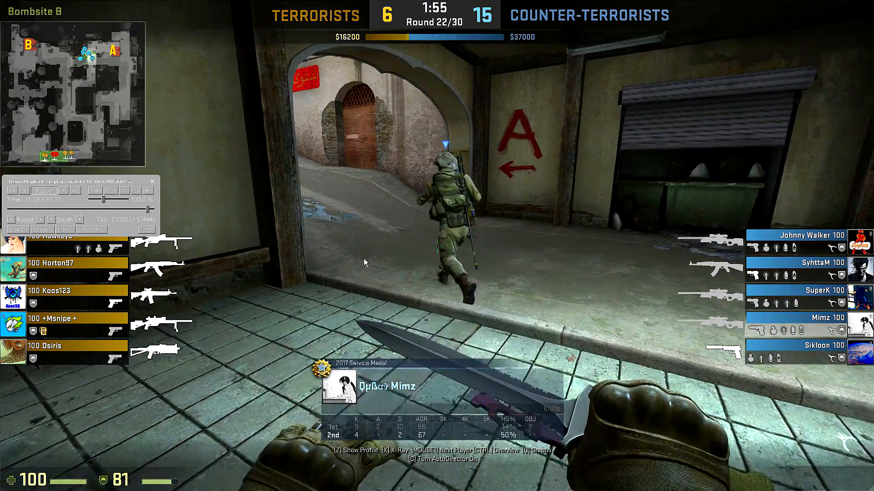
key(space)
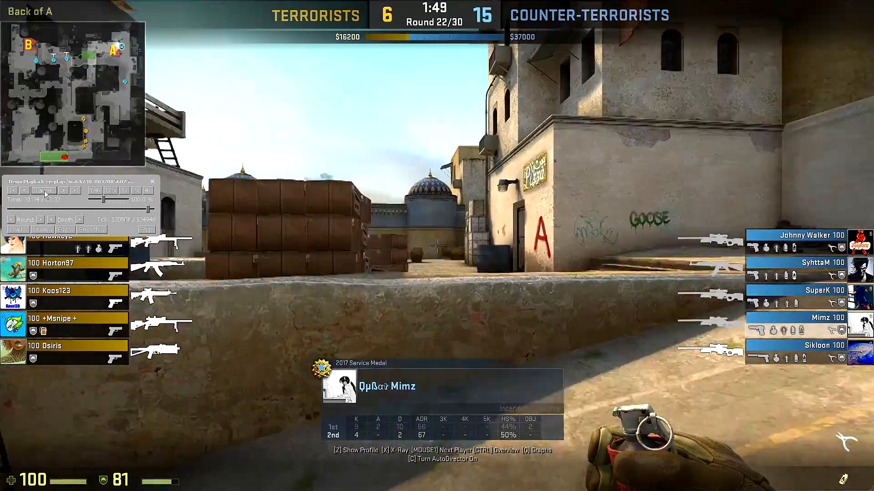
click(45, 191)
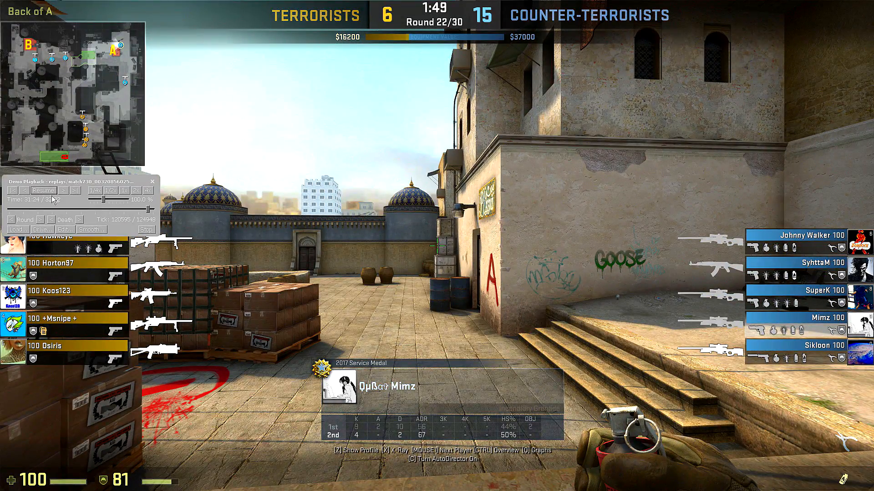
click(48, 191)
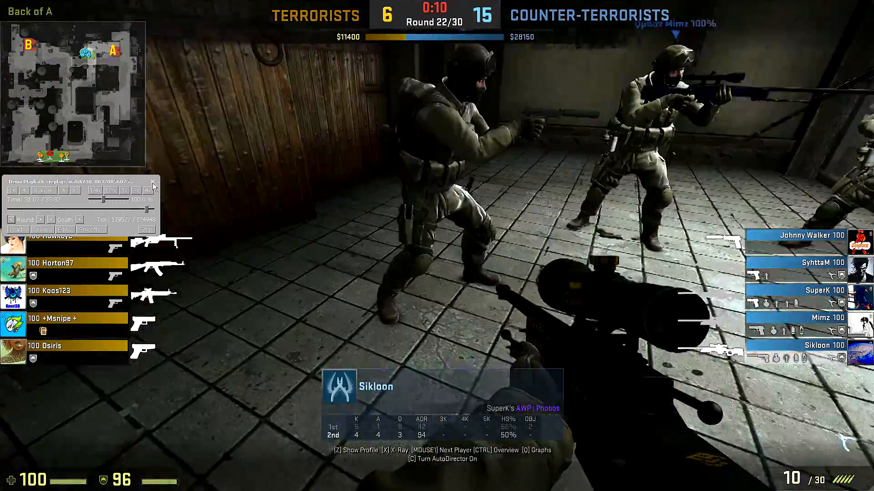
Spectate the next player in first person with the controls hidden, and pause the demo before the round's buy time ends
click(152, 182)
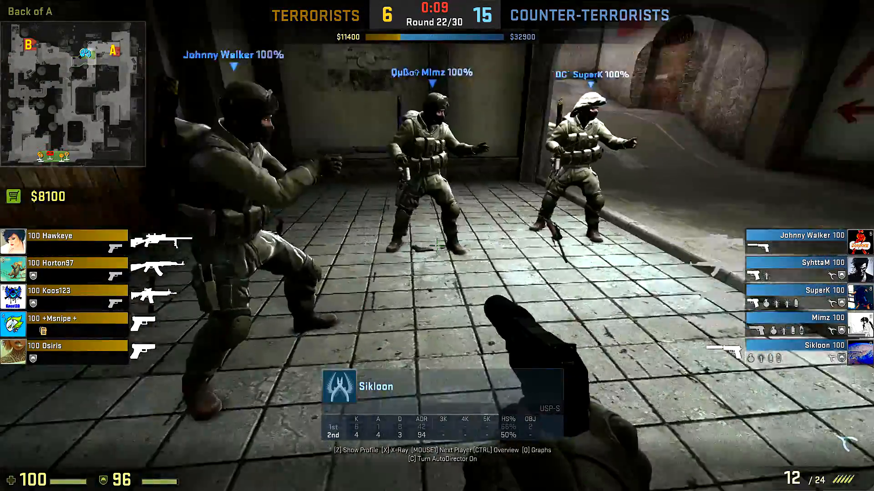
click(437, 246)
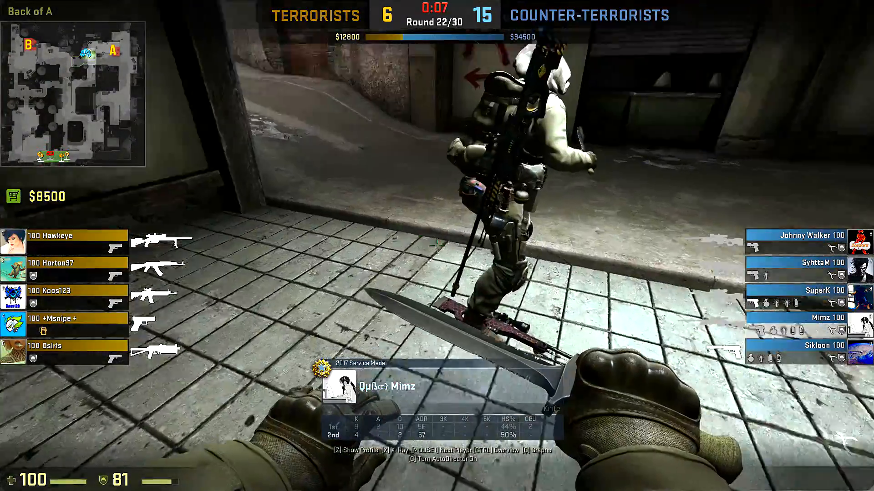
key(shift+F2)
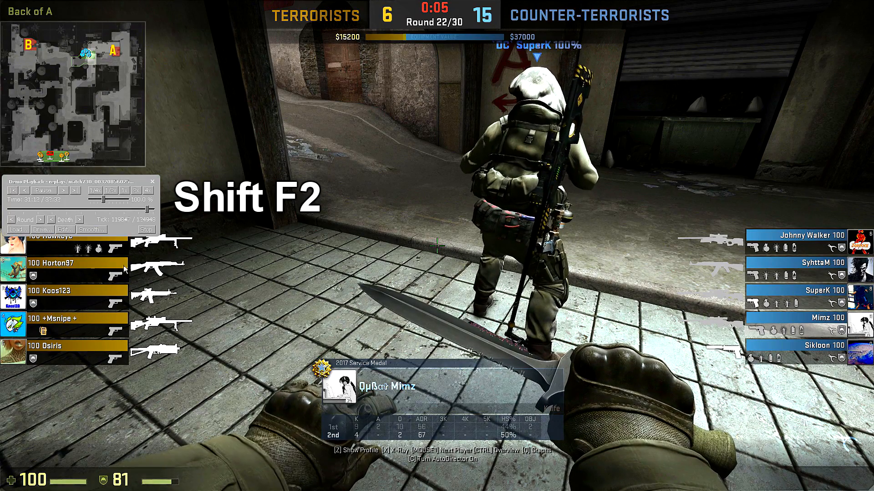
click(44, 191)
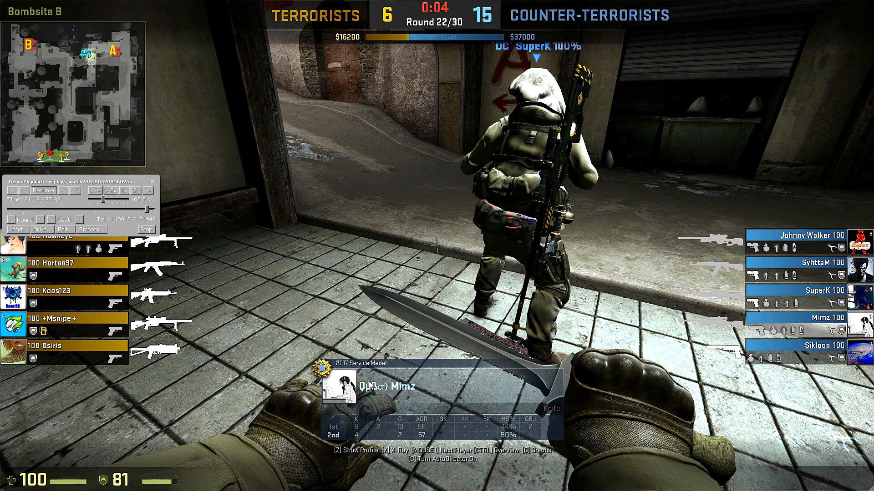
Run cl_draw_only_deathnotices 1 in the console to hide the overlays, close the console, and resume playback with the controls hidden
key(grave)
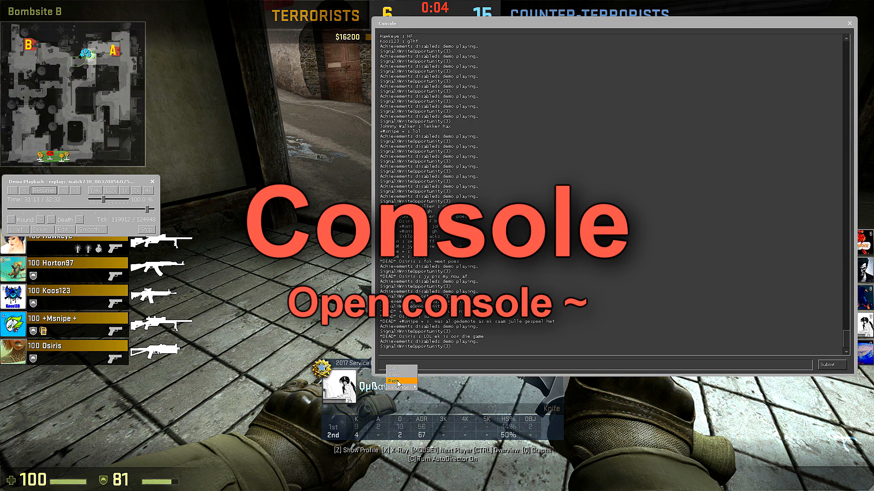
text(cl_draw_only_deathnotices 1)
click(828, 365)
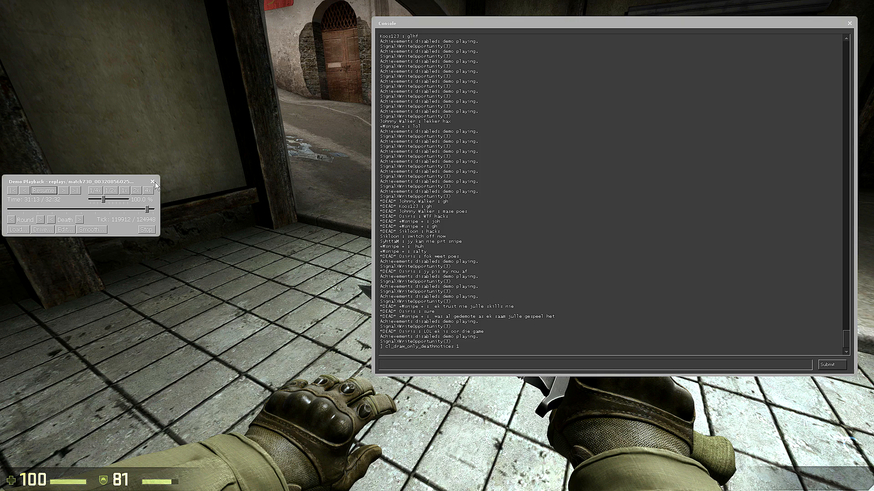
click(850, 24)
click(43, 190)
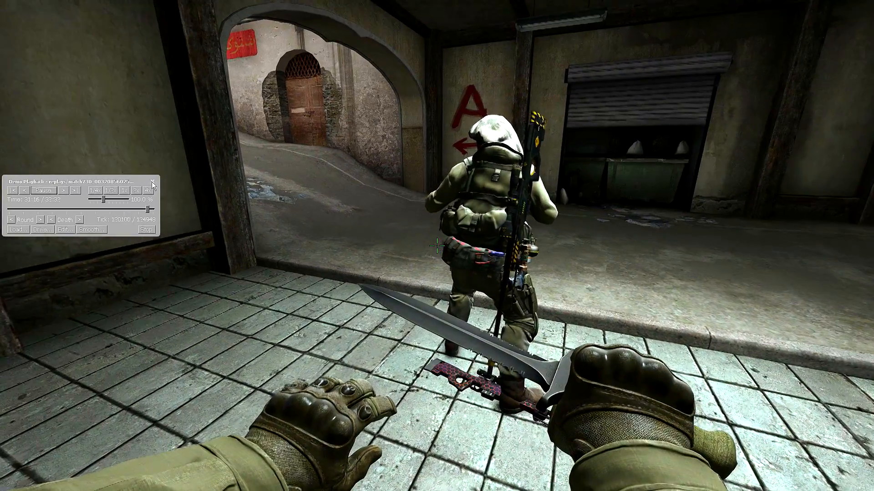
click(152, 181)
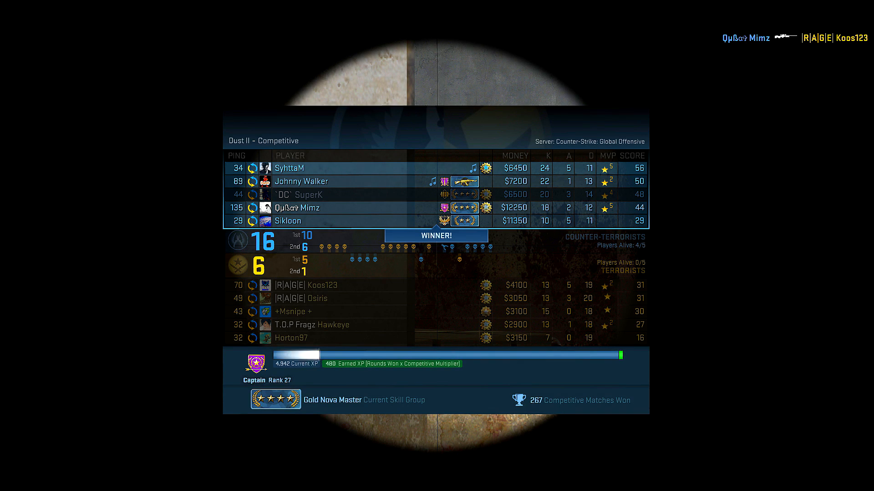
Rewind the demo to the start of the last round and hide the playback controls for a first-person replay
key(shift+F2)
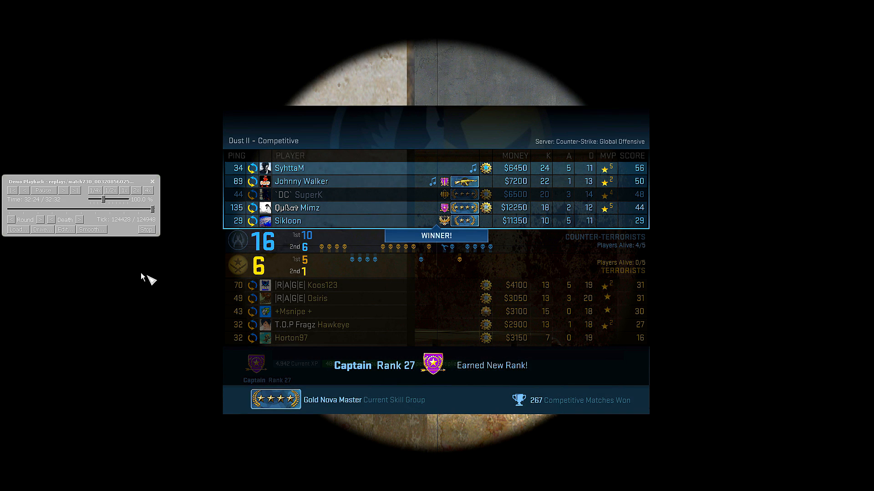
click(11, 219)
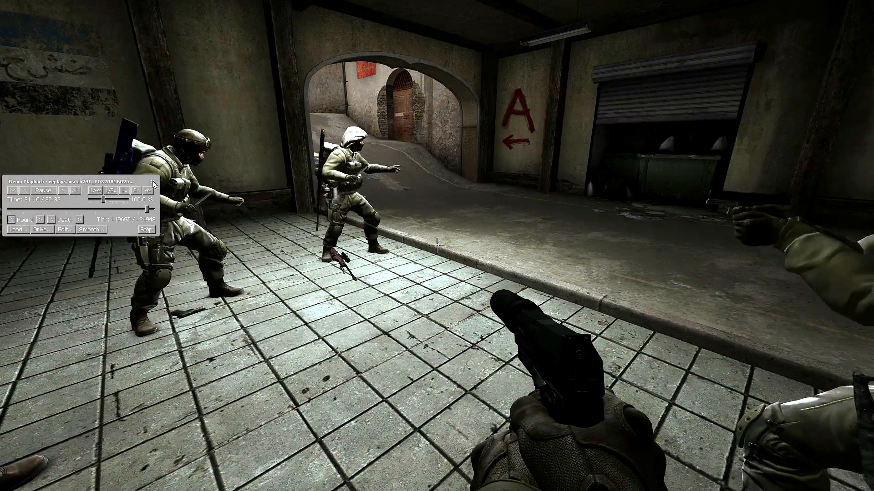
click(153, 183)
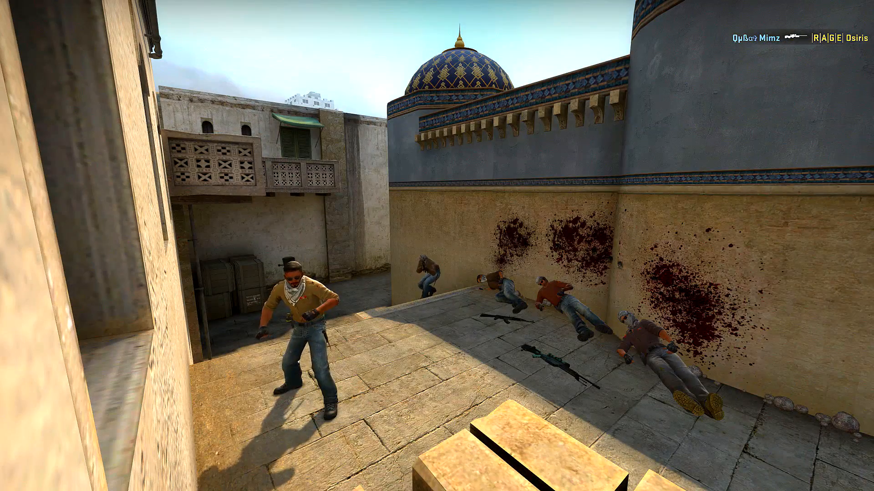
Return the demo to the last round's start again in the fixed camera view and hide the playback controls
key(shift+F2)
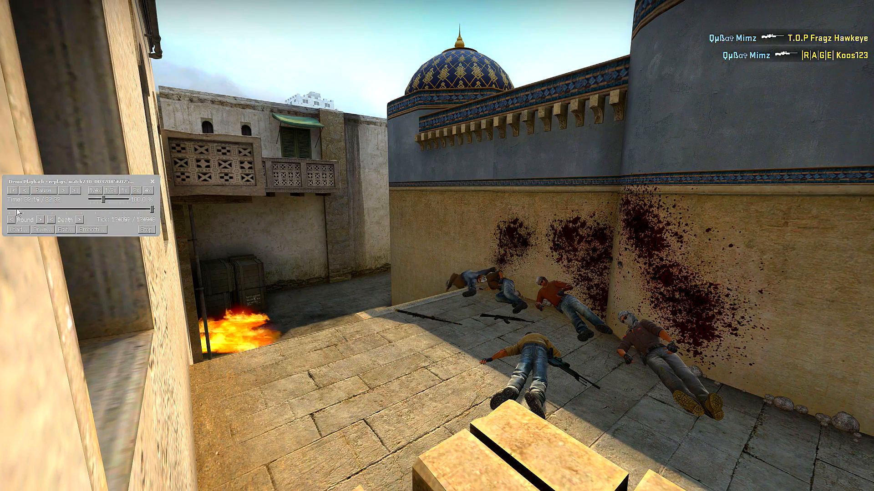
click(13, 219)
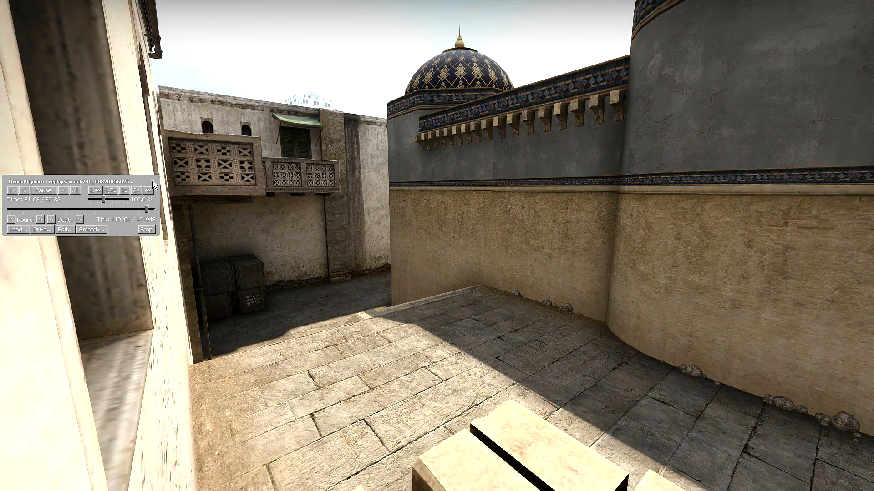
click(152, 181)
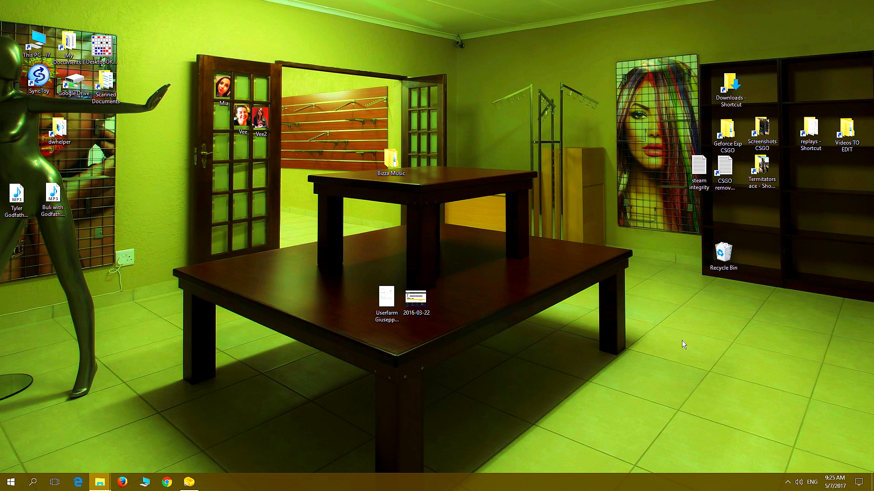
Create a folder named "How to edit CSGO gaming videos from A to Z" in the Videos TO EDIT folder and open it
double_click(846, 132)
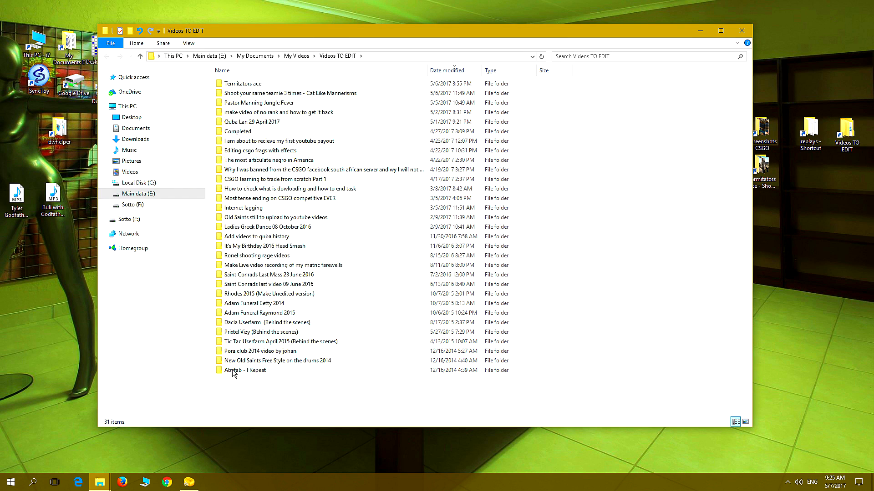
key(ctrl+shift+n)
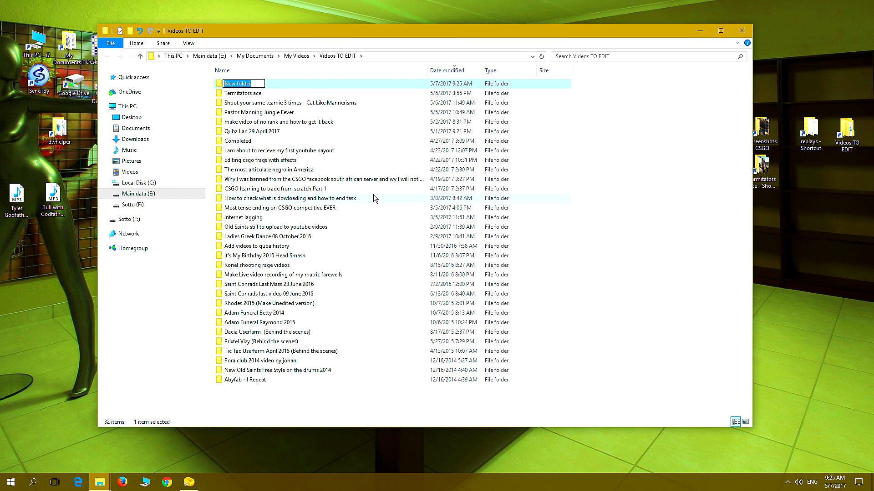
right_click(237, 83)
click(263, 122)
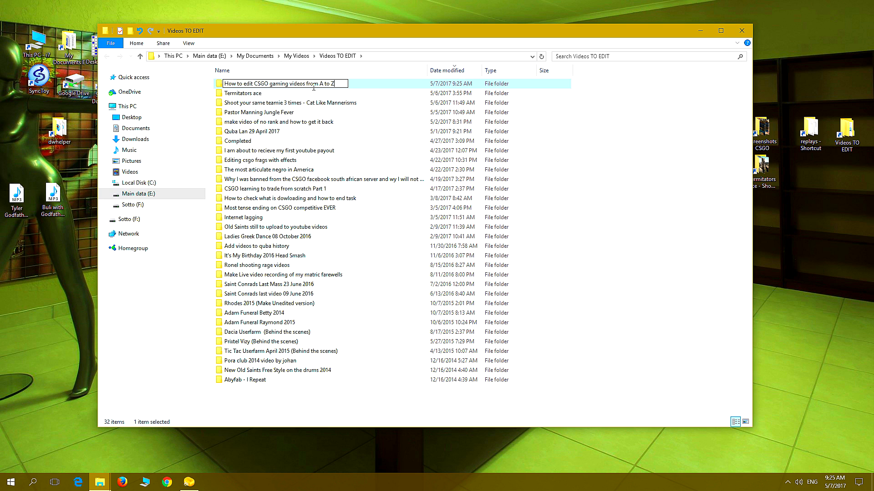
click(217, 86)
double_click(242, 85)
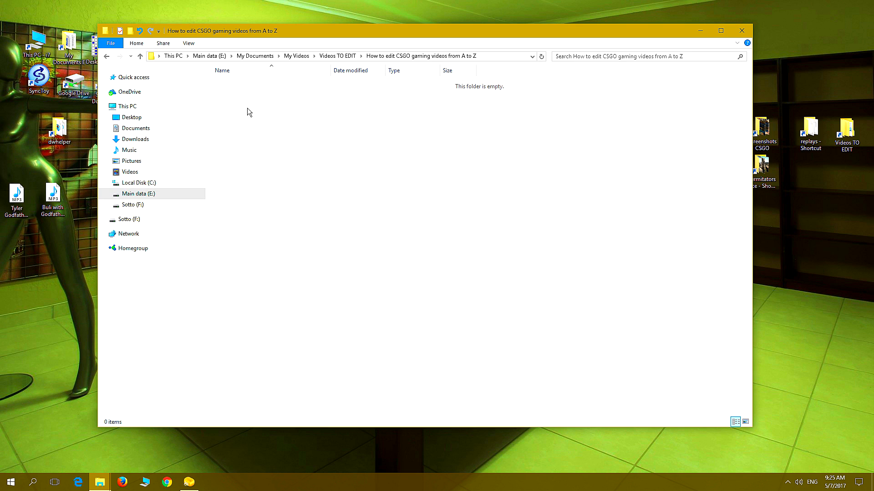
Create two subfolders named Raw and Rendered in the new project folder
right_click(259, 137)
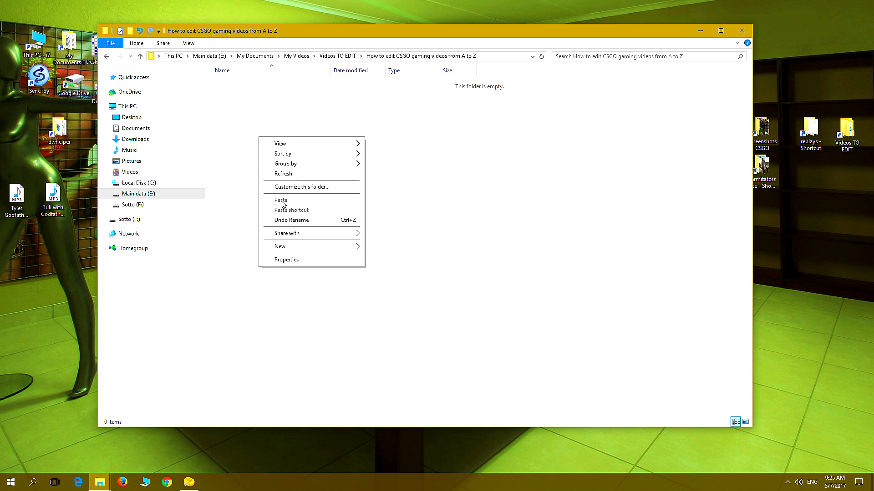
mouse_move(291, 250)
click(398, 249)
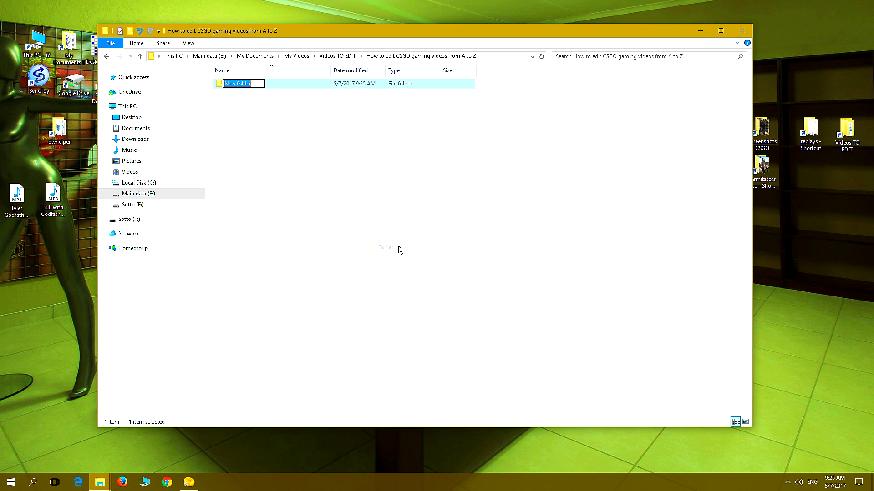
text(Raw)
click(261, 155)
right_click(261, 155)
mouse_move(313, 266)
click(401, 272)
text(Rendered)
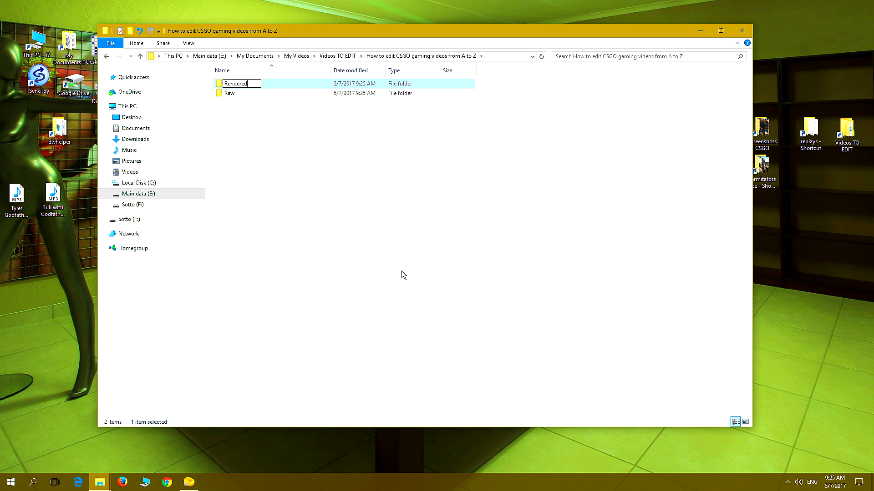
click(254, 180)
Add two more subfolders named Audio and Media to the project folder
right_click(254, 180)
mouse_move(300, 295)
click(386, 293)
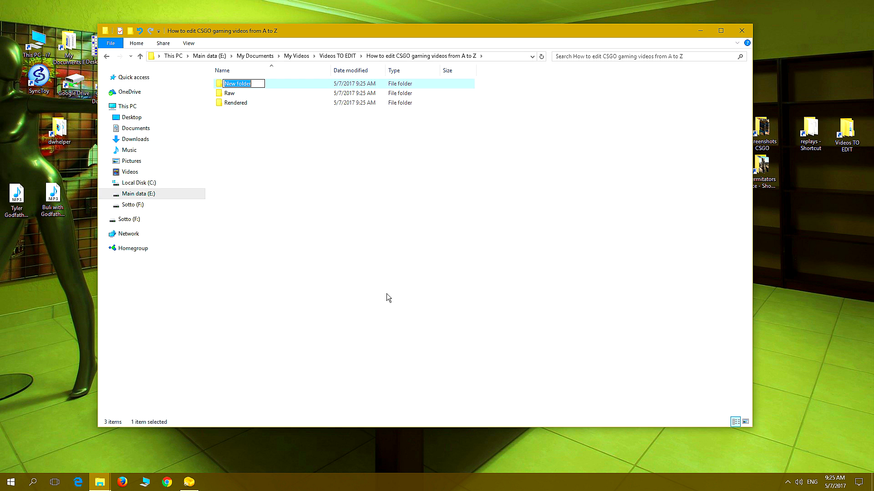
text(Audio)
click(386, 294)
right_click(252, 178)
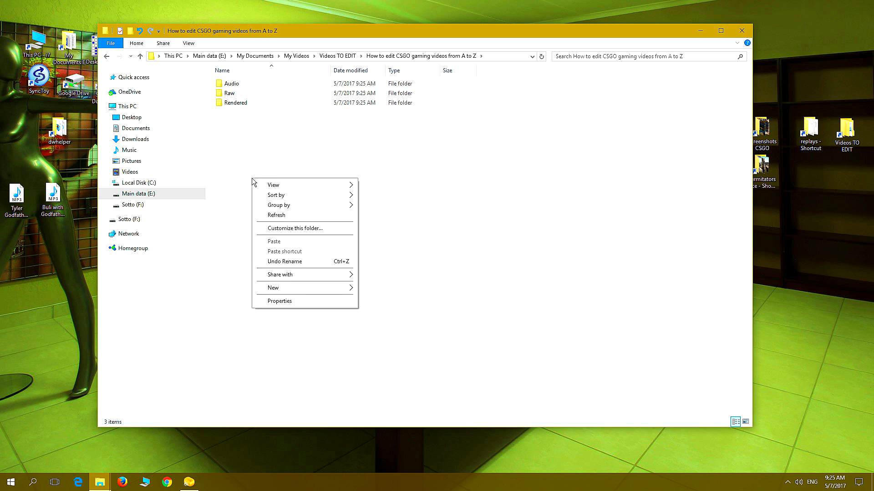
mouse_move(285, 288)
click(381, 293)
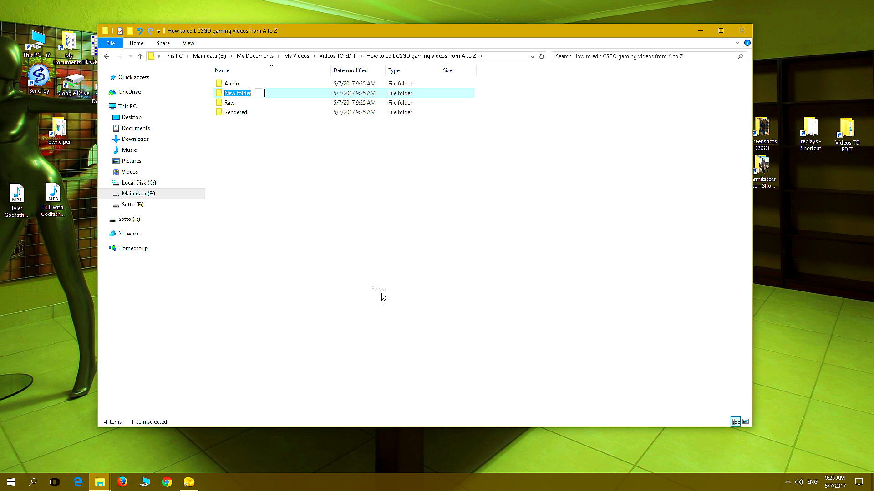
text(Media)
click(272, 260)
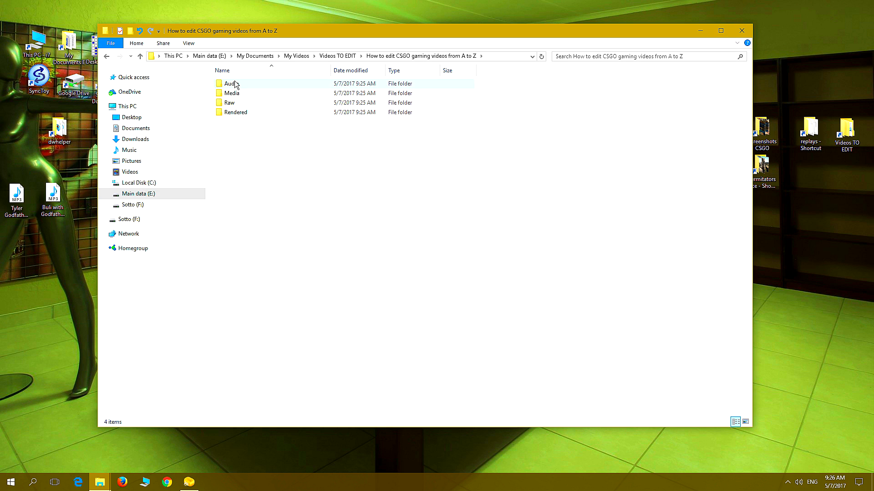
Open the Raw folder and, in a second window, the inner Counter-strike Global Offensive recordings folder, arranging both windows to stay accessible
click(229, 104)
double_click(230, 104)
drag(484, 31, 394, 23)
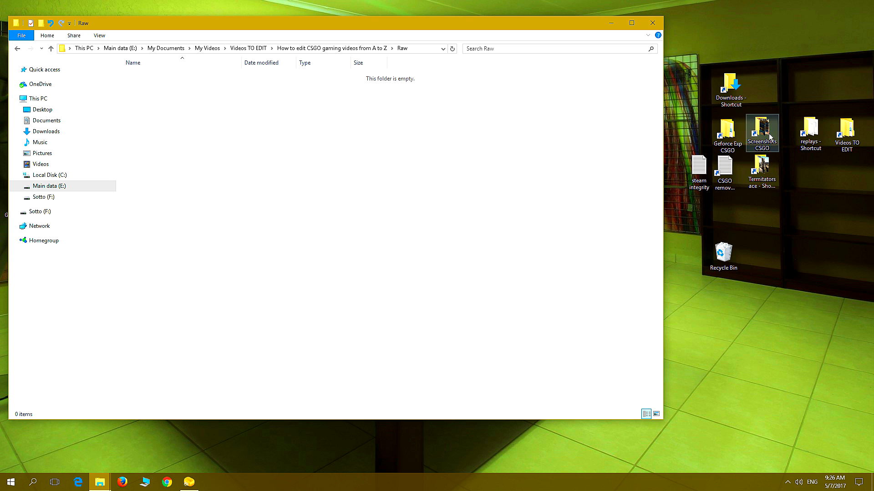
double_click(726, 135)
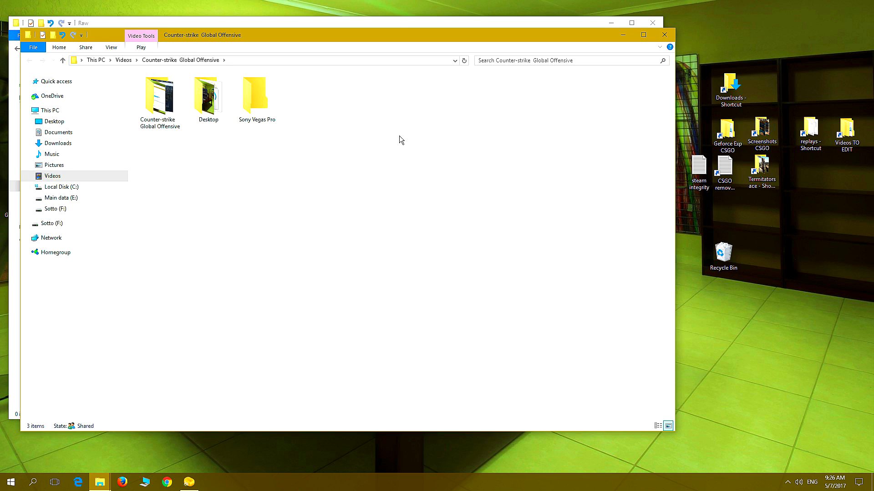
double_click(155, 103)
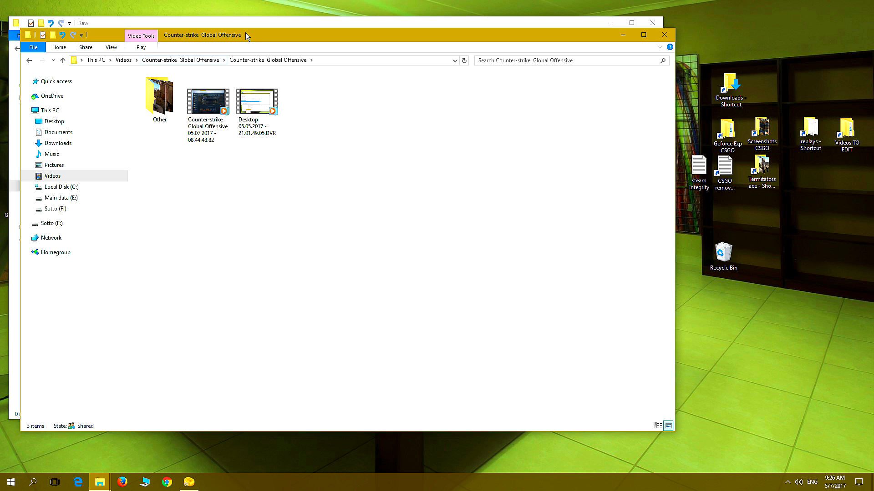
drag(247, 32, 456, 95)
Move the two video recordings from the Counter-strike Global Offensive folder into the Raw folder and return to the recordings window
drag(514, 238, 395, 135)
right_click(416, 170)
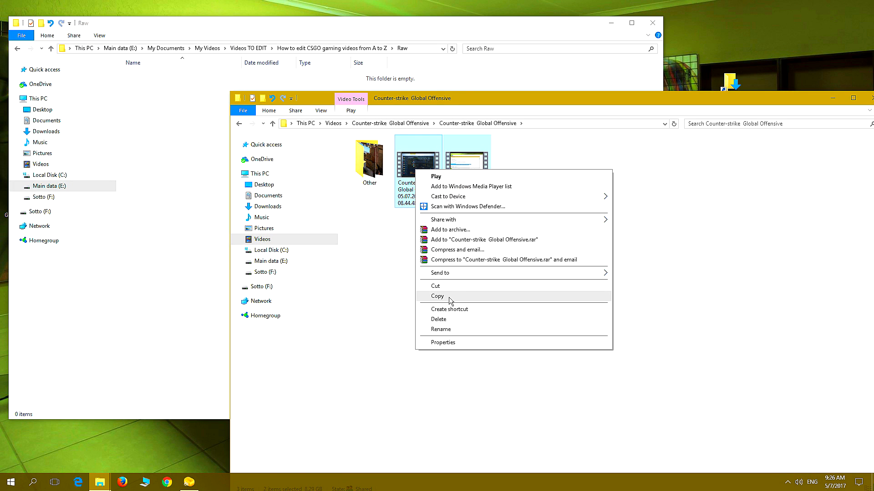
click(436, 286)
click(158, 135)
right_click(158, 136)
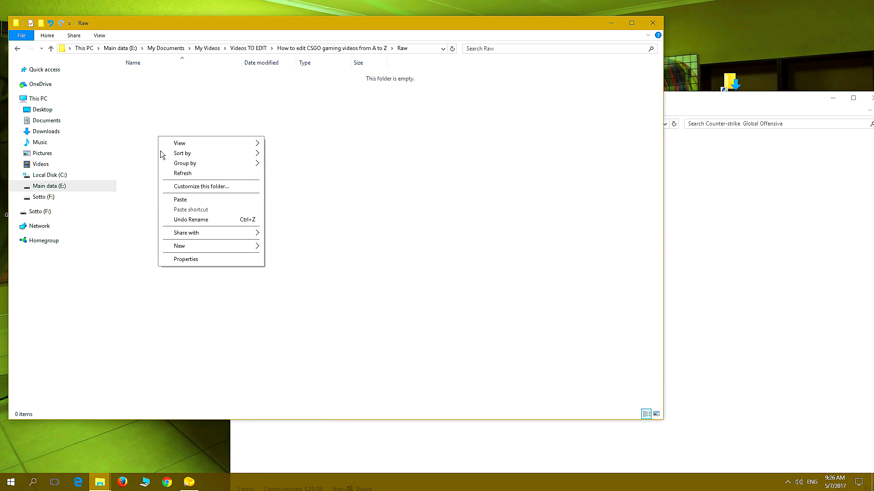
click(181, 199)
click(781, 256)
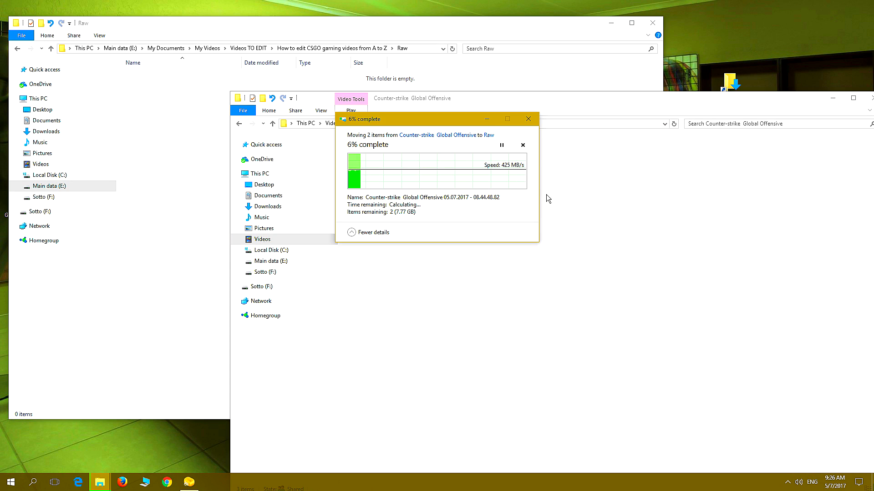
click(564, 98)
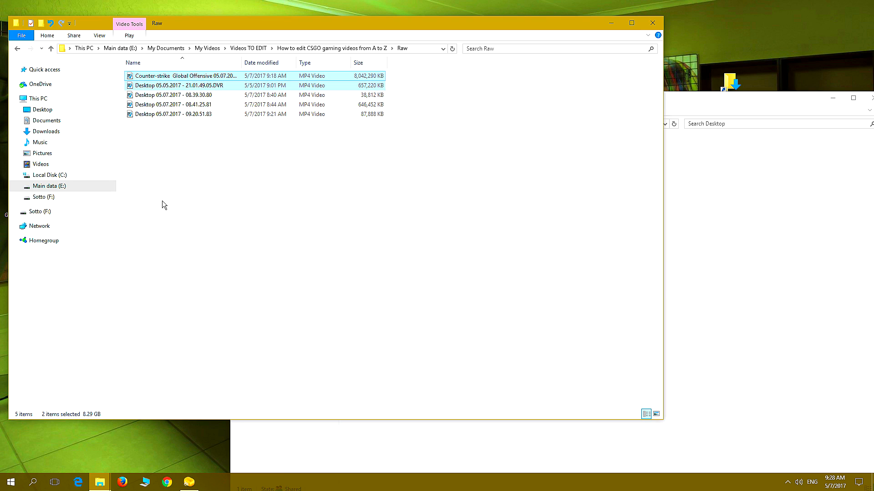
Launch Vegas Pro 13.0 and open the Import Media dialog for the untitled project
click(12, 484)
click(321, 291)
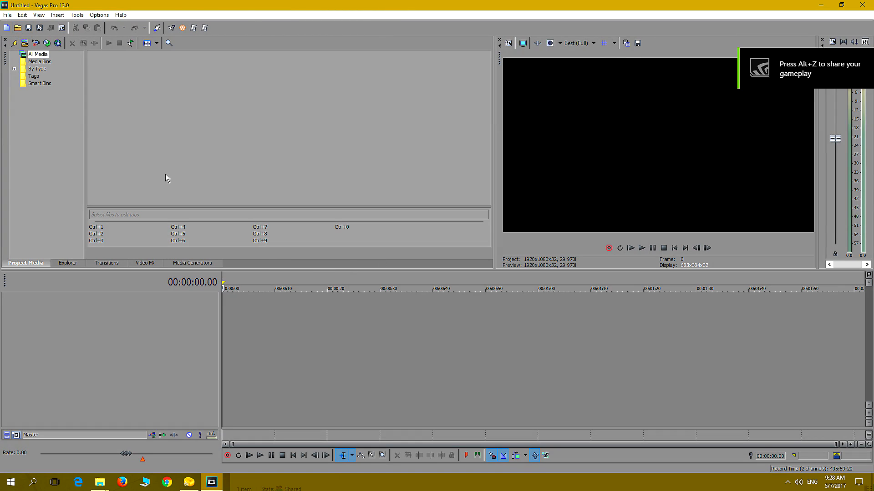
click(8, 14)
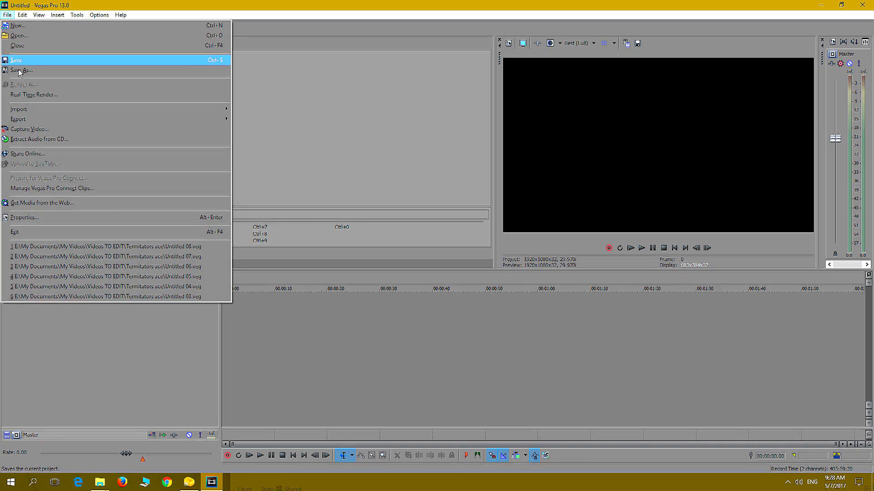
mouse_move(36, 109)
click(273, 110)
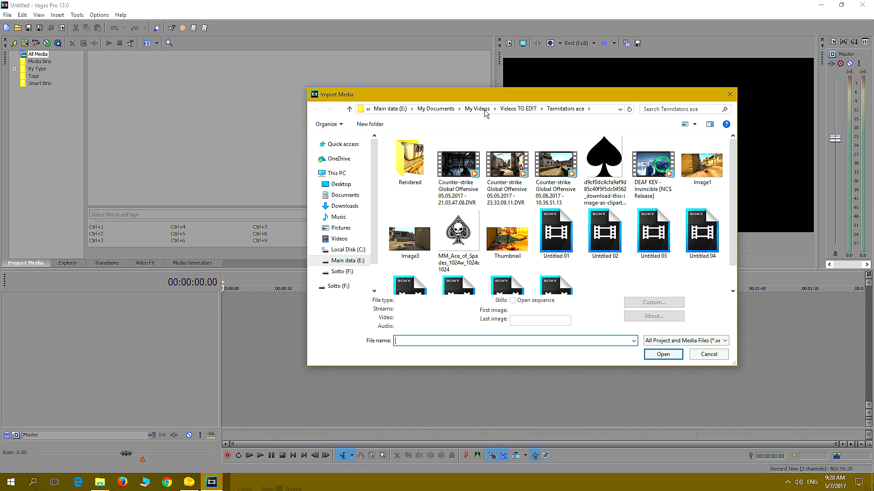
Import all five recordings from the project's Raw folder and place them one after another from the start of the timeline
click(511, 110)
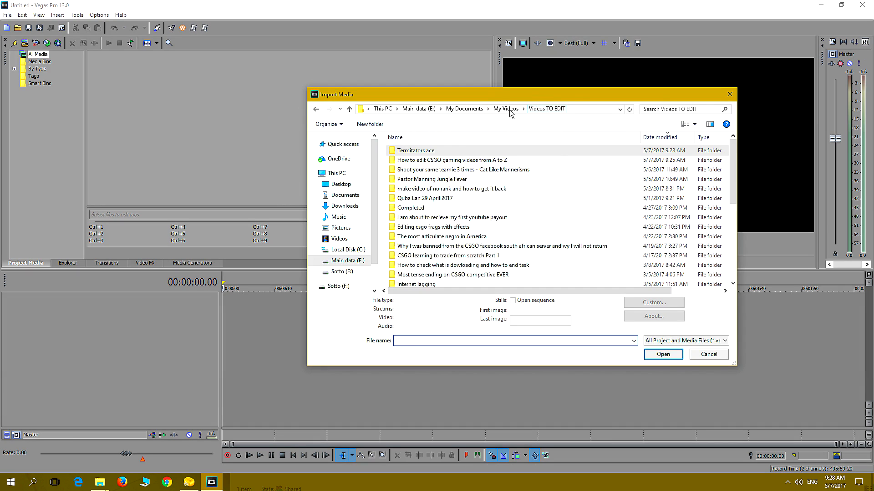
double_click(435, 160)
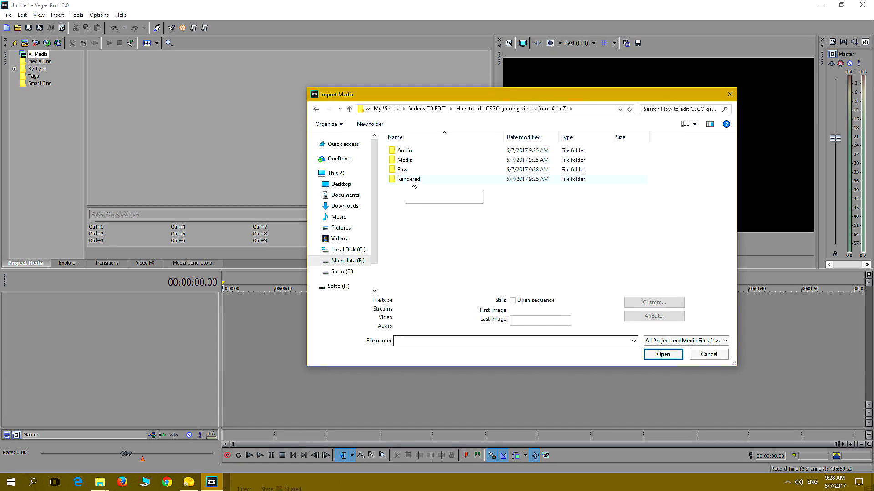
double_click(405, 170)
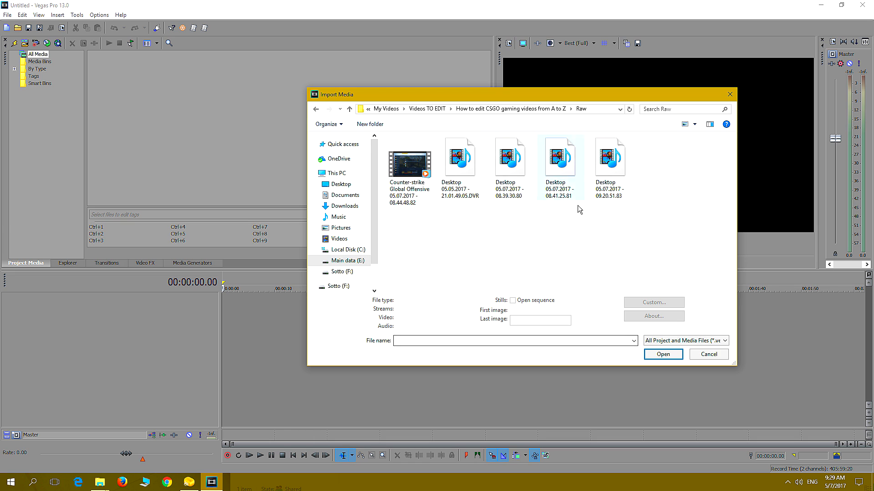
drag(641, 222, 384, 137)
click(667, 359)
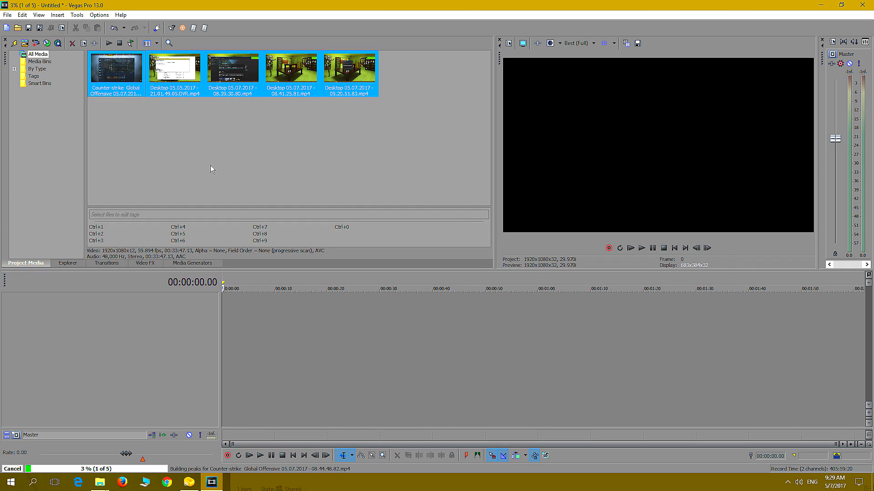
drag(112, 73, 219, 322)
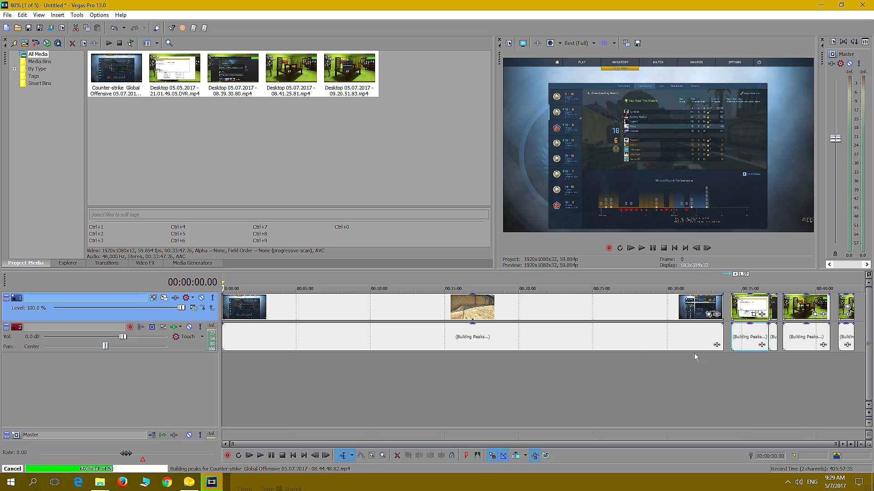
Examine the extent of the first long Counter-strike clip and preview its footage at several points along the timeline
drag(724, 361, 214, 358)
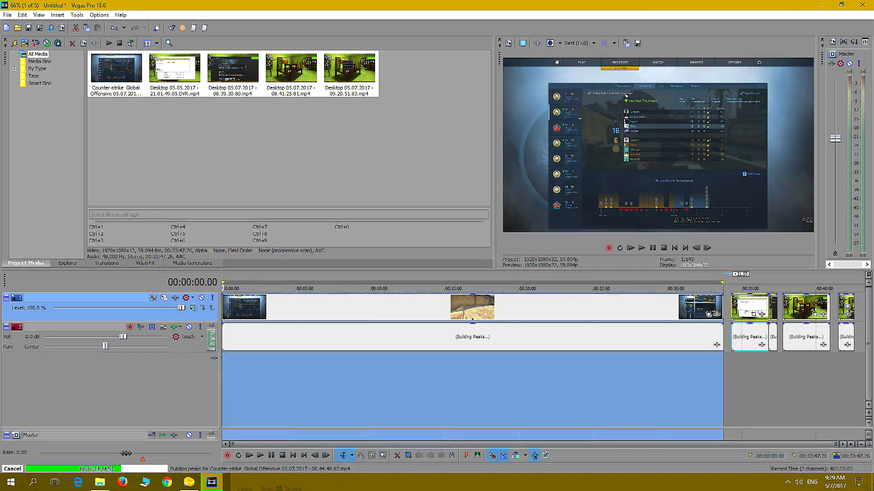
click(637, 366)
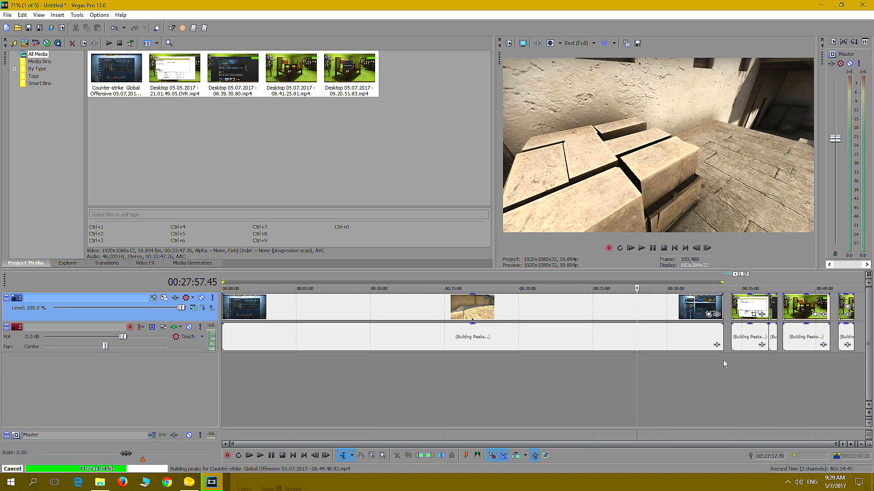
click(723, 359)
click(500, 368)
click(431, 370)
click(372, 369)
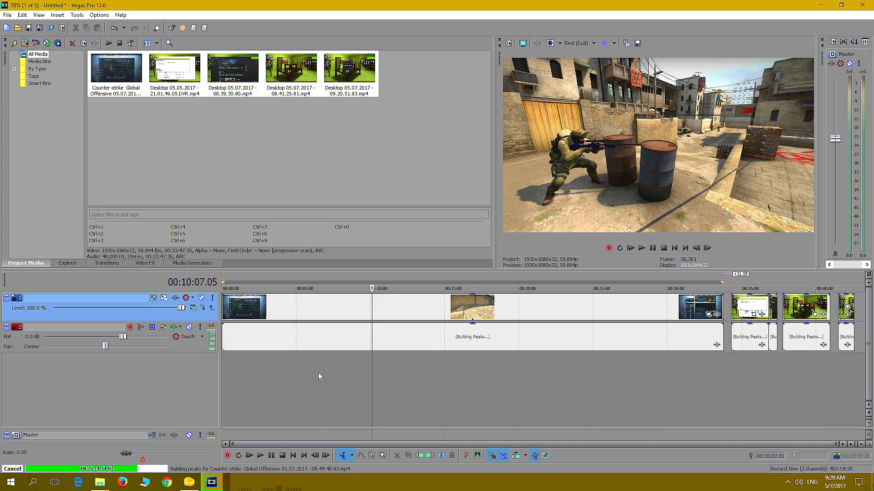
Turn on Auto Ripple and shift the first long clip, with all following clips, to start at about 00:05:29
click(318, 373)
click(569, 372)
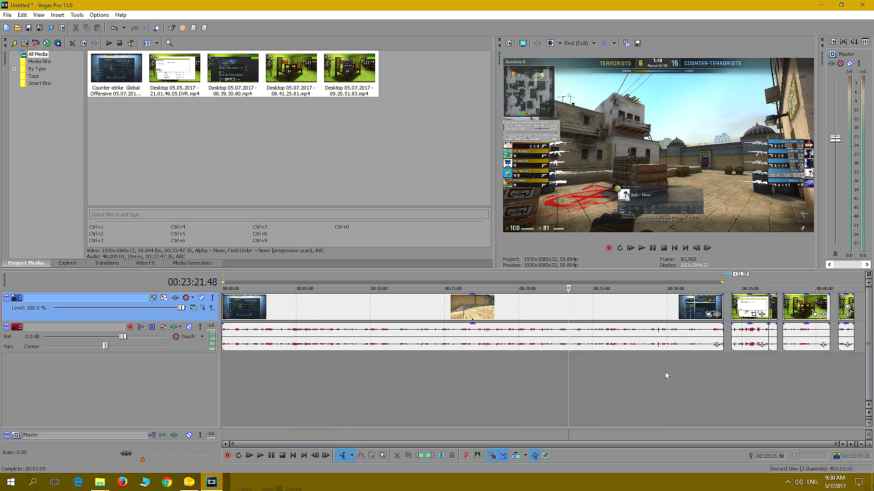
mouse_move(331, 314)
mouse_down()
mouse_move(344, 314)
mouse_move(324, 310)
mouse_up()
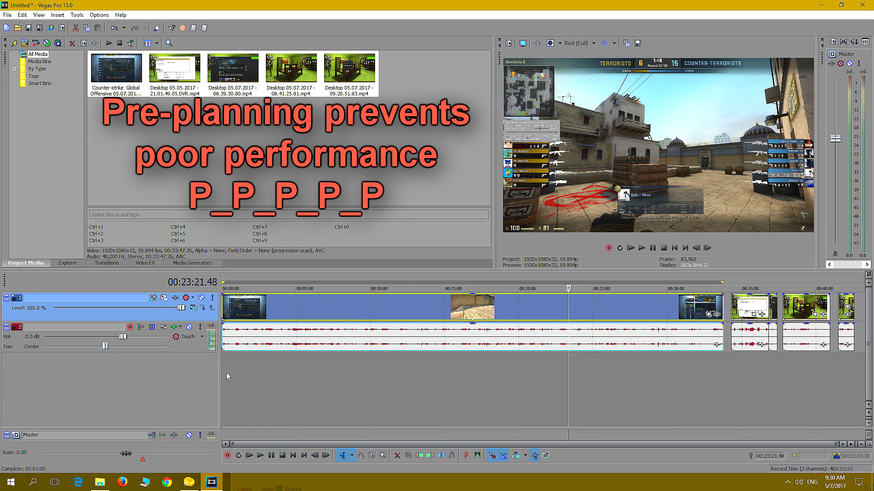
click(515, 456)
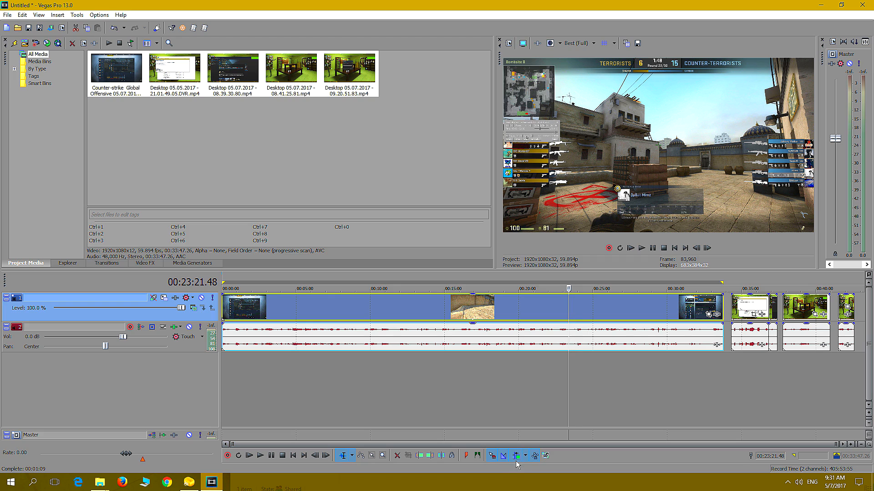
drag(229, 314, 324, 320)
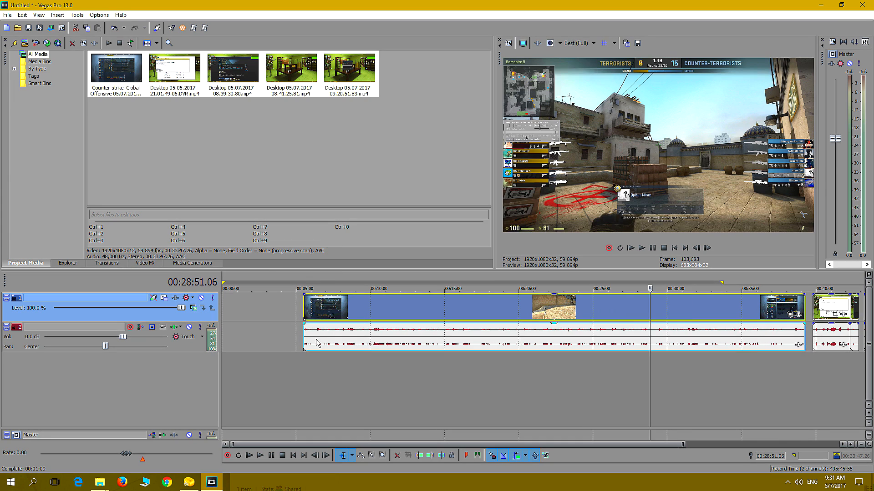
Step through the start of the first clip and trim away its opening menu footage so it begins at the barrel shot
click(302, 380)
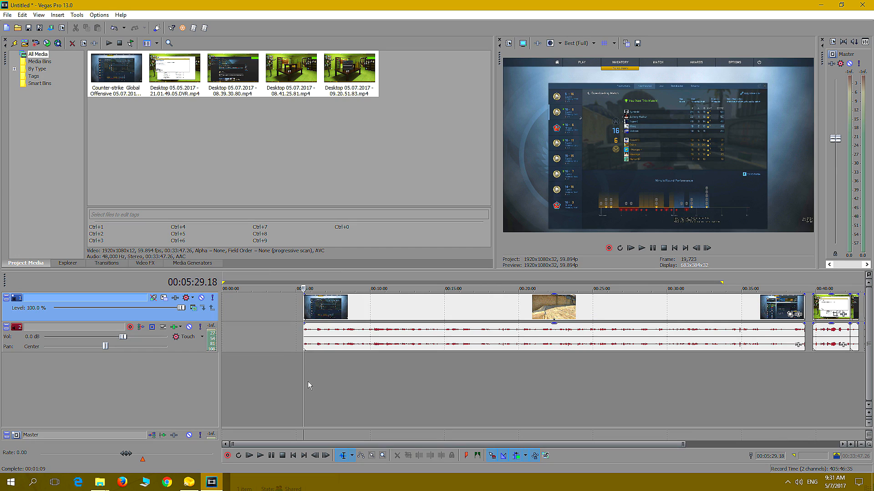
key(Right)
key(Right)
key(Right)
key(Right)
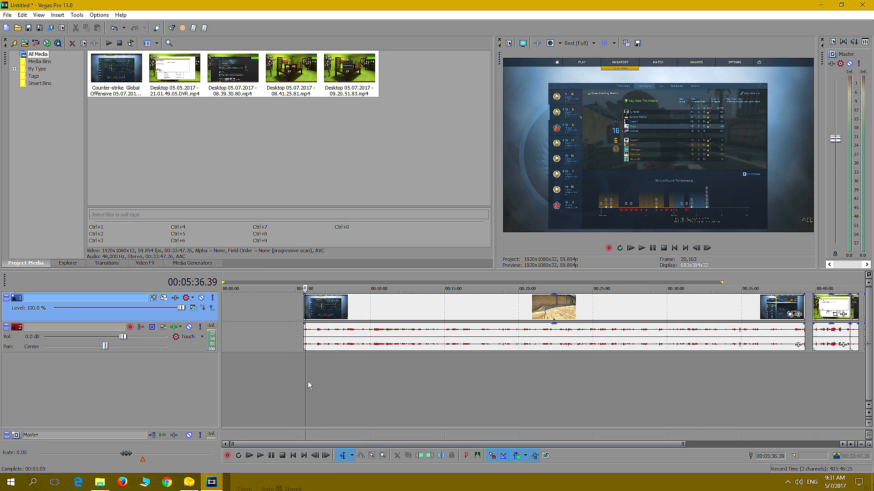
key(Right)
key(Right)
key(Right)
key(Right)
key(Right)
key(Right)
key(Right)
key(Right)
key(Right)
key(Right)
key(Right)
key(Right)
key(Right)
key(Right)
key(Right)
key(Right)
key(Right)
key(Right)
key(Right)
key(Right)
key(Right)
key(Right)
key(Right)
key(Right)
key(Right)
key(Right)
key(Right)
key(Right)
key(Right)
key(Right)
key(Right)
key(Right)
key(Right)
key(Right)
key(Right)
key(Right)
key(Right)
key(Right)
key(Right)
key(Right)
key(Right)
key(Right)
key(Right)
key(Right)
key(Right)
key(Right)
key(Right)
key(Right)
key(Right)
key(Right)
key(Right)
key(Right)
key(Right)
key(Right)
key(Right)
key(Right)
key(Right)
key(Right)
key(Right)
key(Right)
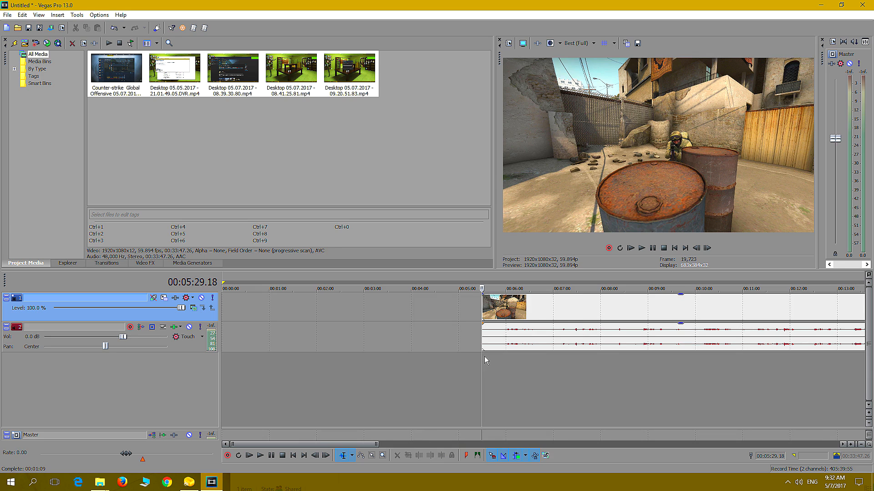
Examine the footage just after the clip's start, moving forward and back through the shots of the soldier behind the barrels
click(491, 349)
key(Right)
key(Right)
key(Right)
key(Right)
key(Right)
key(Right)
key(Right)
key(Right)
key(Right)
key(Right)
key(Right)
key(Right)
key(Right)
key(Right)
key(Right)
key(Right)
key(Right)
key(Right)
key(Right)
key(Right)
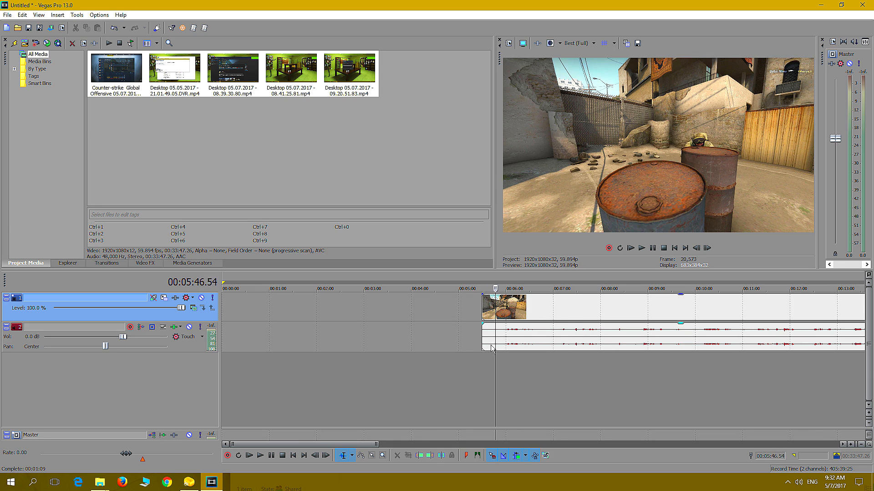
key(Right)
key(Right)
key(Right)
key(Right)
key(Right)
key(Right)
key(Right)
key(Right)
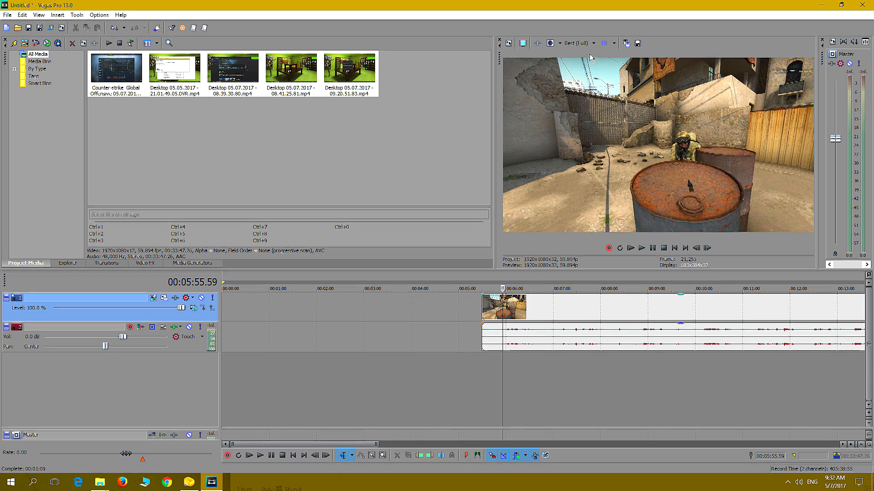
key(Left)
key(Left)
key(Left)
key(Left)
key(Left)
key(Left)
key(Left)
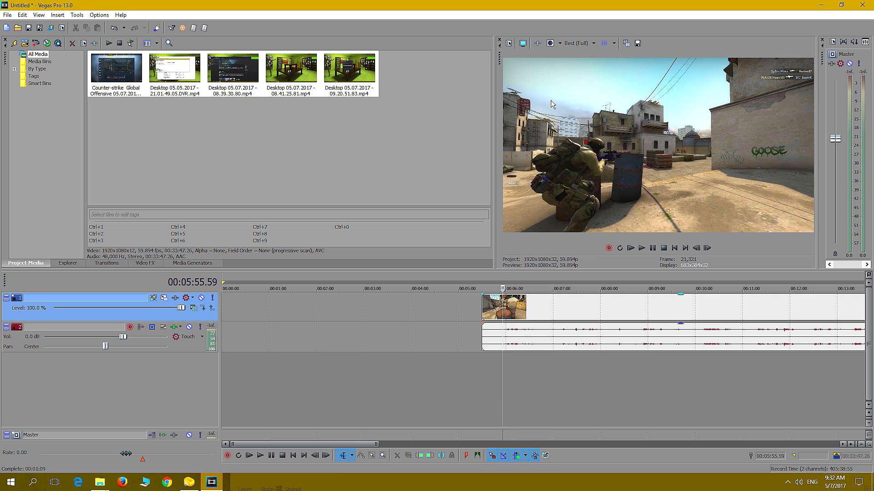
Play the barrel shot from the clip's start and split the clip at 00:05:34.16
click(484, 372)
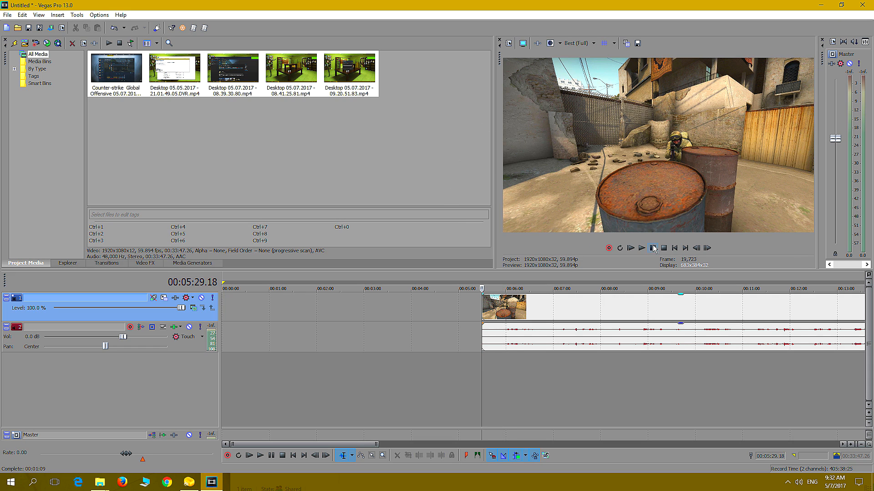
click(641, 248)
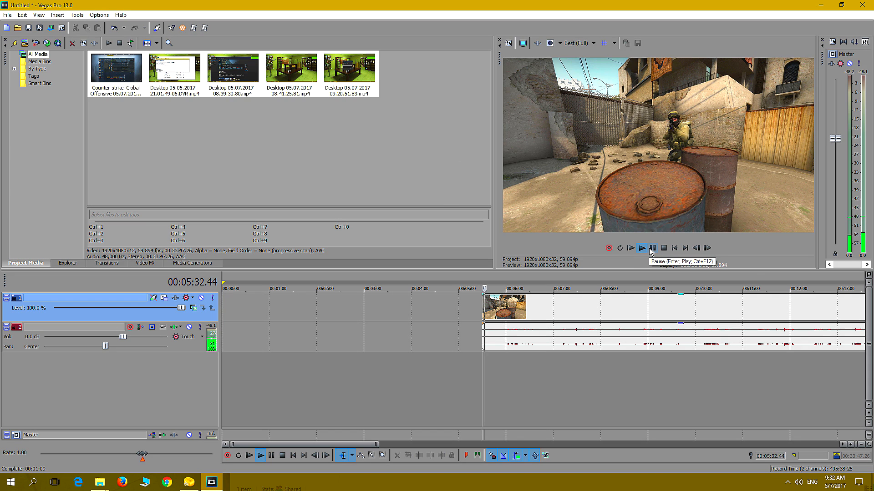
click(651, 248)
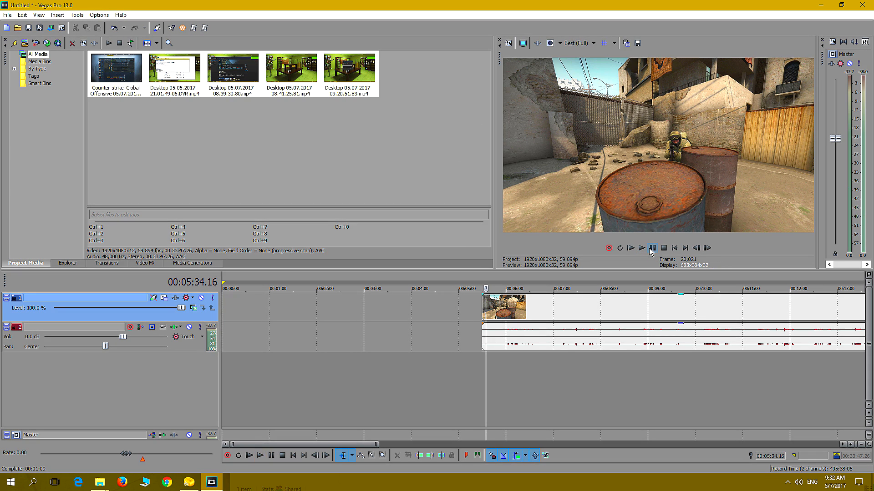
key(s)
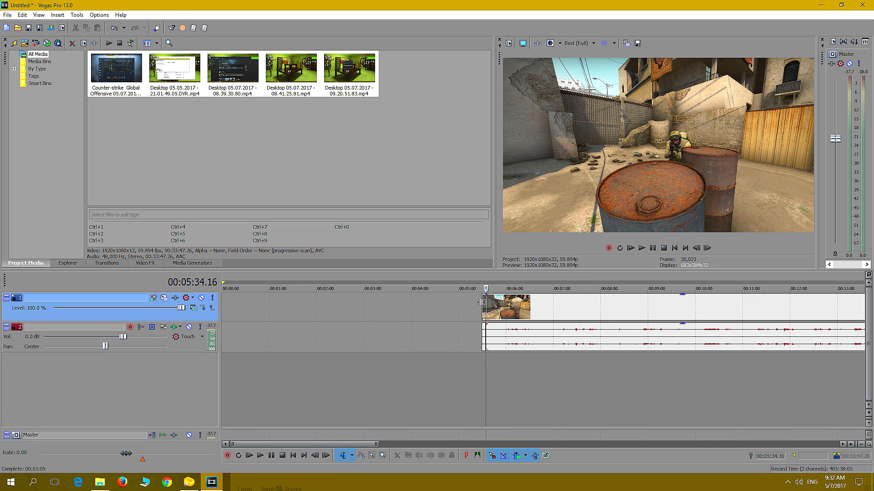
Move the short split-off barrel segment to the start of the timeline, turning Auto Ripple off to leave the remaining footage in place
scroll(528, 302, up, 1)
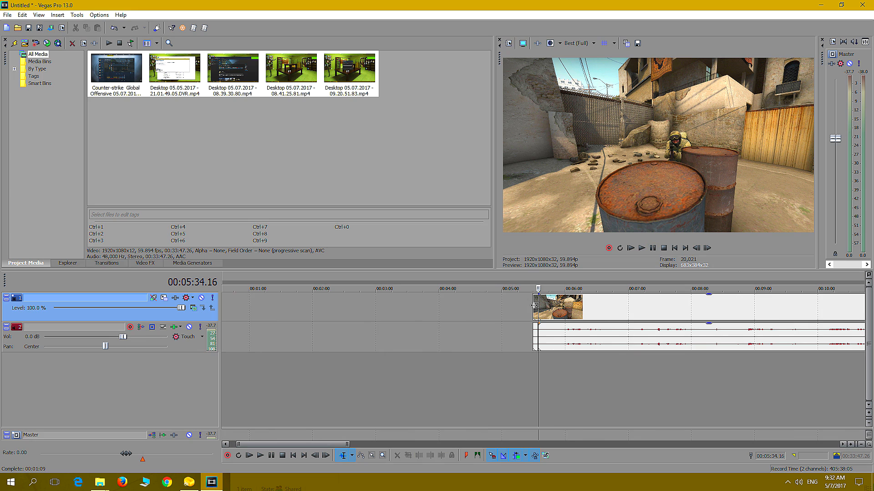
drag(535, 306, 490, 309)
click(496, 355)
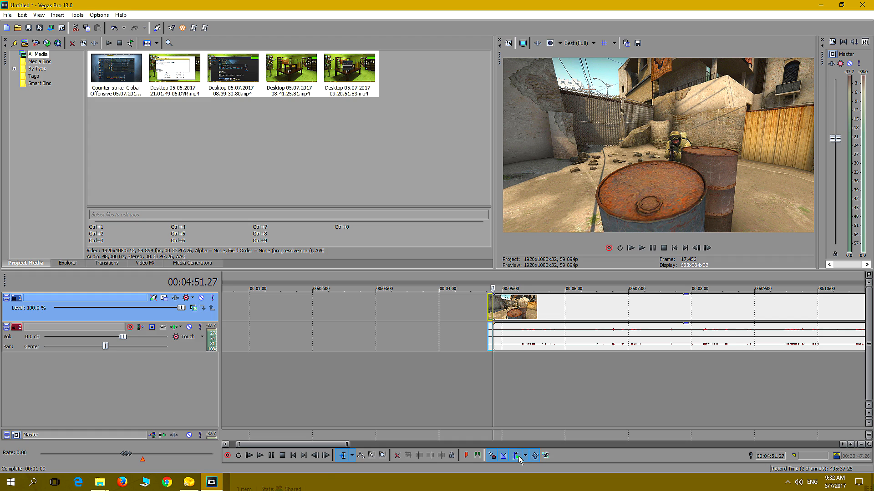
drag(490, 313, 148, 320)
Add a marker at 00:00:04.58 labelled with the player's name followed by "behind drum"
click(223, 372)
click(225, 376)
key(m)
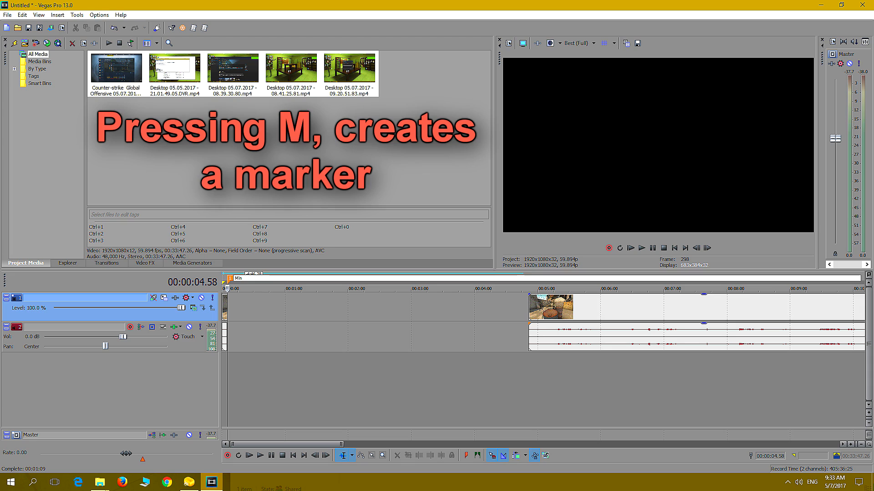
text(Minz behind drum)
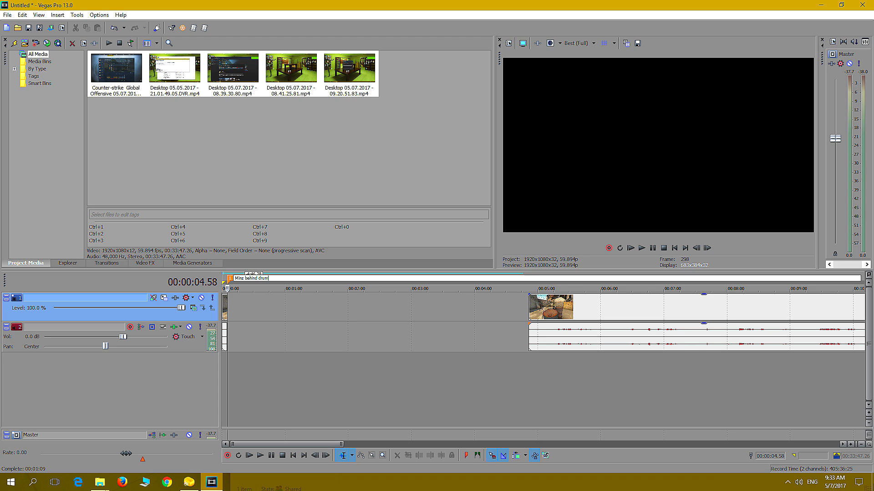
click(223, 364)
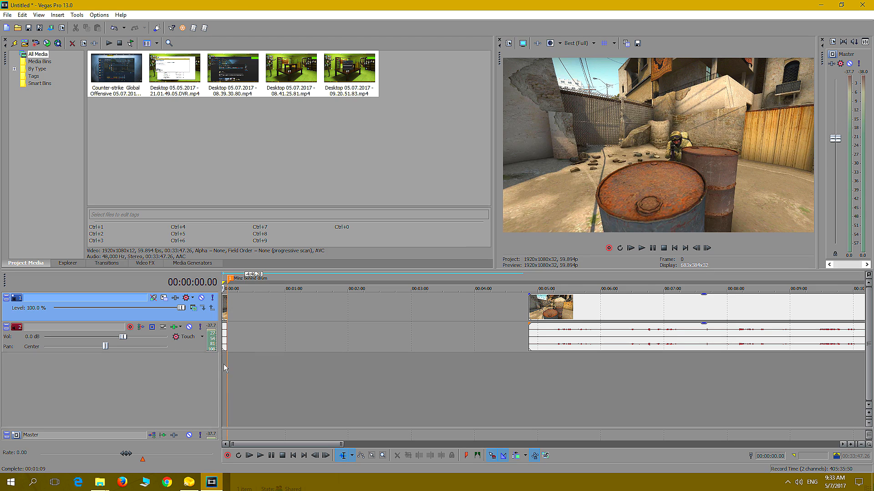
Preview the start of the remaining main clip and trim its beginning to about 00:05:21
click(528, 367)
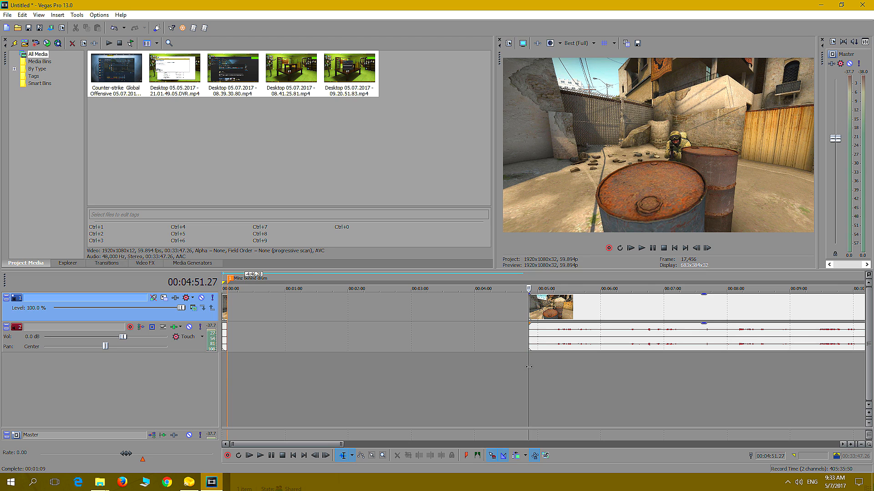
key(space)
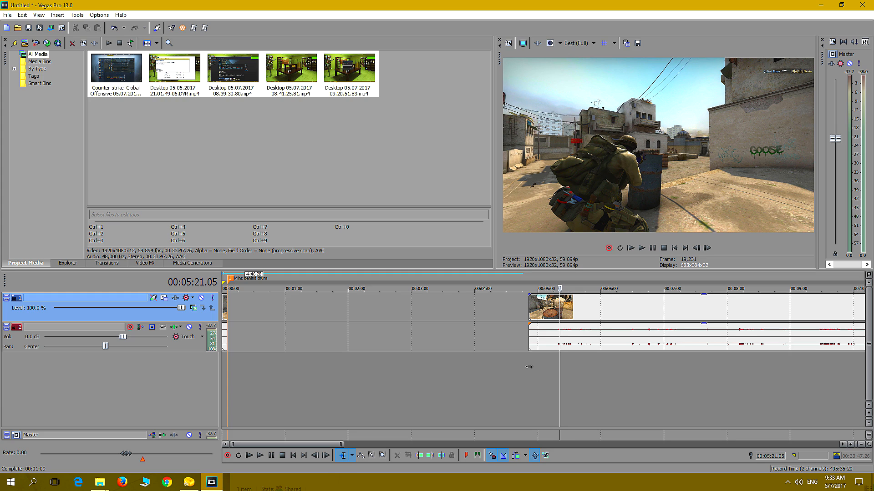
drag(528, 315, 560, 315)
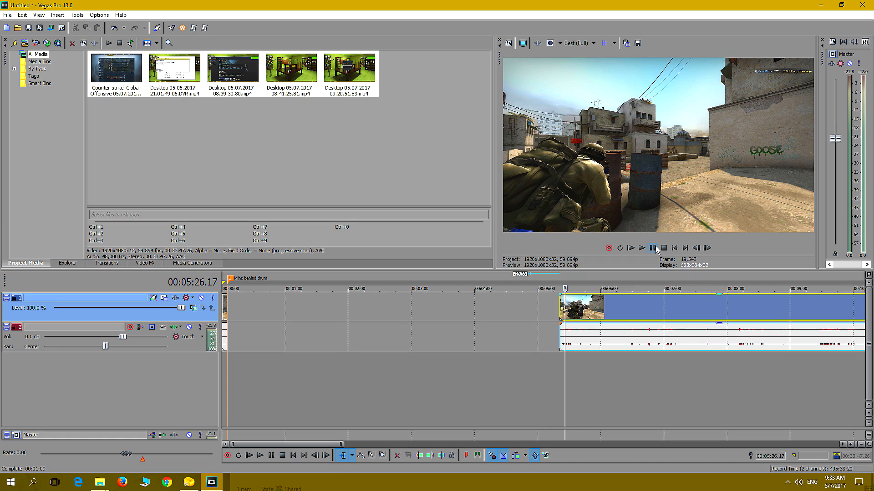
Split the main clip at 00:05:26.17 and place the short segment directly after the first one at the timeline's start
key(s)
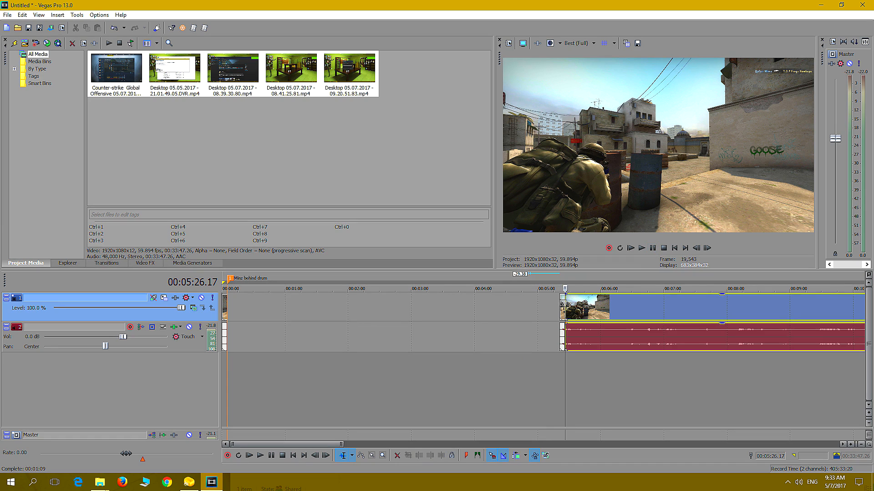
drag(564, 303, 233, 319)
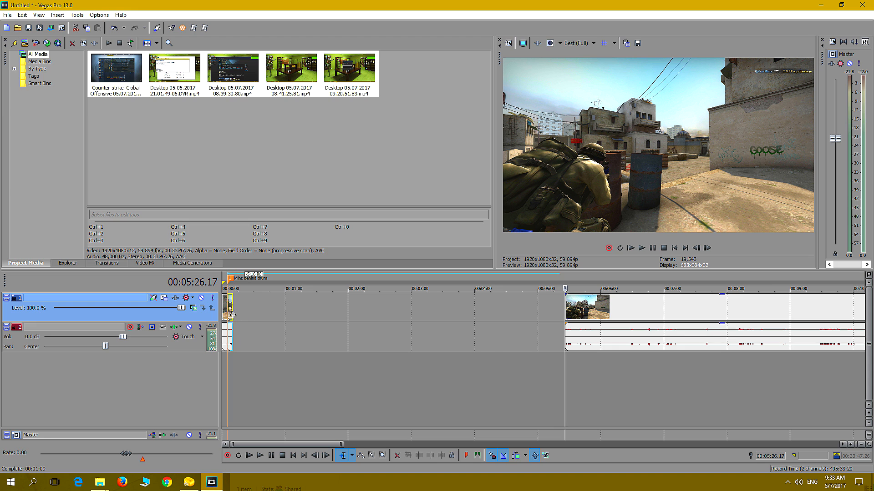
Step through the main clip to the empty courtyard shot and trim the clip's start to about 00:06:14
click(565, 371)
key(Right)
key(Right)
key(Right)
key(Right)
key(Right)
key(Right)
key(Right)
key(Right)
key(Right)
key(Right)
key(Right)
key(Right)
key(Right)
key(Right)
key(Right)
key(Right)
key(Right)
key(Right)
key(Right)
key(Right)
key(Right)
key(Right)
key(Right)
key(Right)
key(Right)
key(Right)
key(Right)
key(Right)
key(Right)
key(Right)
key(Right)
key(Right)
key(Right)
key(Right)
key(Right)
key(Right)
key(Right)
key(Right)
key(Right)
key(Right)
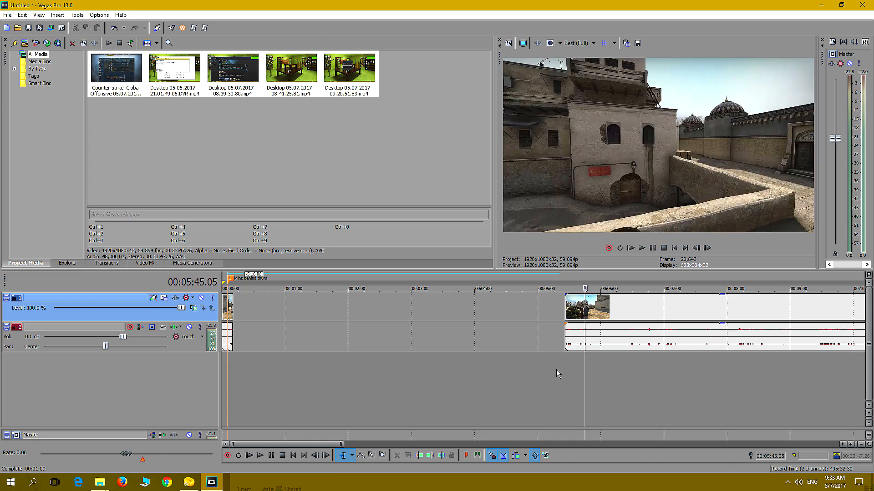
key(Right)
key(Right)
key(Right)
key(Right)
key(Right)
key(Right)
key(Right)
key(Right)
key(Right)
key(Right)
key(Right)
key(Right)
key(Right)
key(Right)
key(Right)
key(Right)
key(Right)
key(Right)
key(Right)
key(Right)
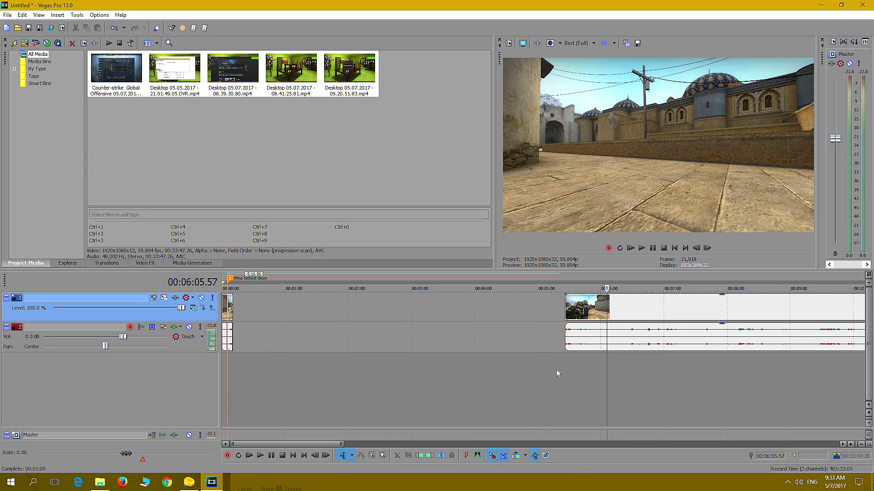
key(Right)
key(Right)
key(Right)
key(Right)
key(Right)
key(Right)
key(Right)
key(Right)
key(Right)
key(Right)
key(Right)
key(Right)
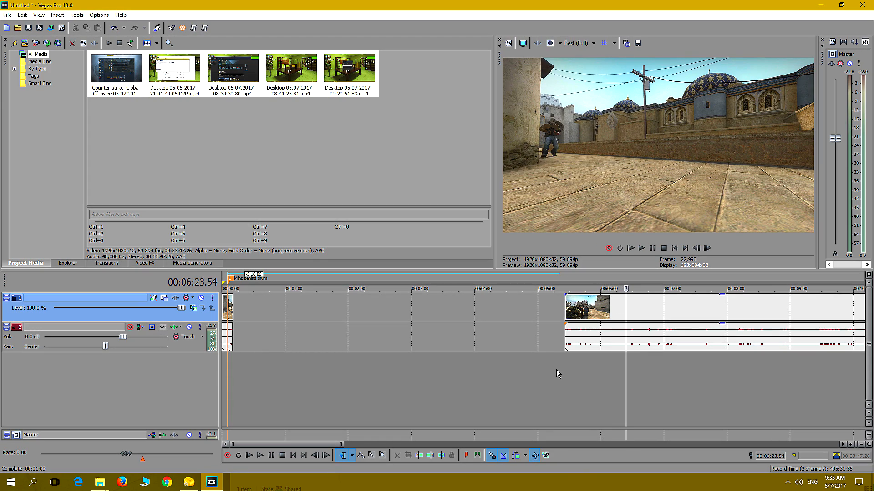
key(Left)
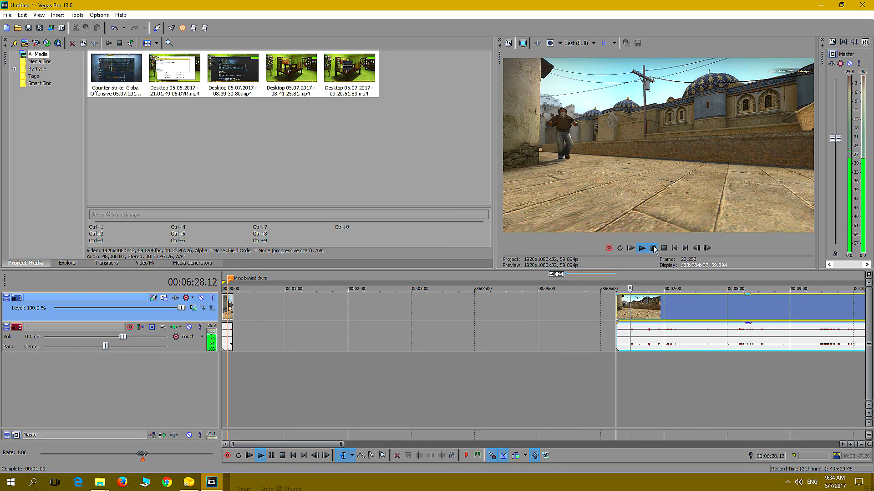
Split the main clip at 00:06:29.18 and move the courtyard segment to start at about 00:00:36
click(653, 248)
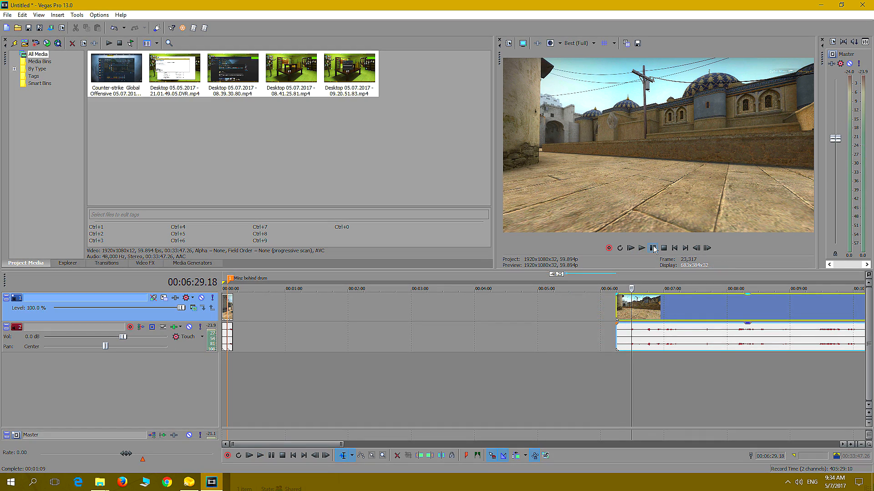
key(s)
drag(623, 307, 267, 366)
Add a marker named "Terries run in" at 00:00:42.49 over the courtyard segment
click(266, 367)
key(m)
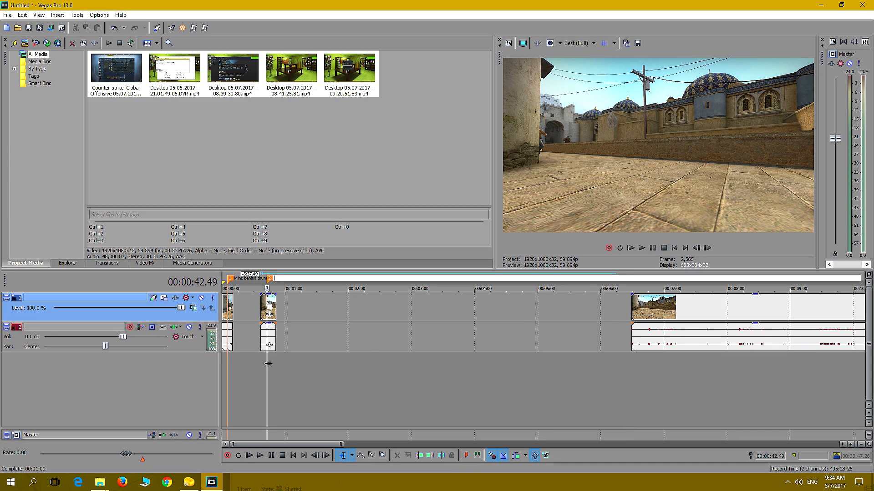
text(Terries run i)
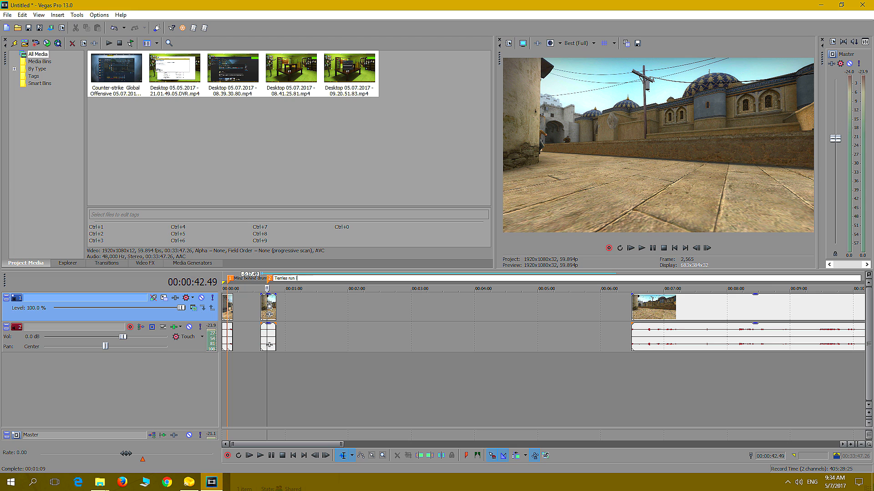
text(n)
click(383, 394)
Step through the remaining main clip to the stairway fight shot and trim the clip's start to about 00:06:43
click(627, 367)
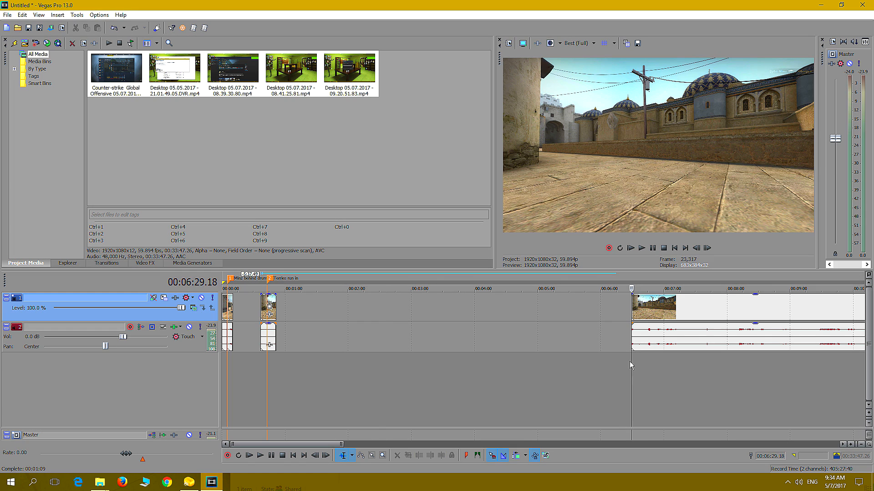
key(Right)
key(Right)
key(Right)
key(Right)
key(Right)
key(Right)
key(Right)
key(Right)
key(Right)
key(Right)
key(Right)
key(Right)
key(Right)
key(Right)
key(Right)
key(Right)
key(Right)
key(Right)
key(Right)
key(Right)
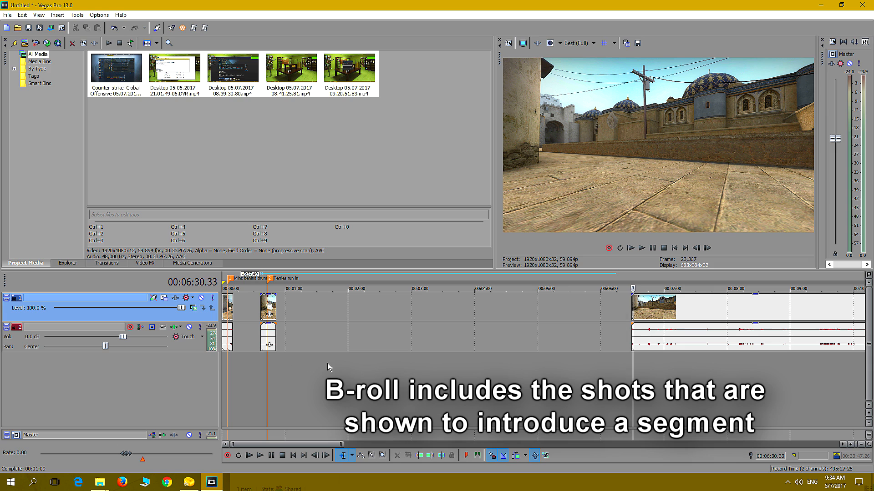
key(Right)
key(Right)
key(Right)
key(Right)
key(Left)
key(Left)
key(Left)
key(Left)
key(Left)
key(Left)
key(Left)
key(Left)
key(Left)
key(Left)
key(Left)
key(Left)
key(Left)
key(Left)
key(Left)
key(Left)
key(Left)
key(Left)
key(Left)
key(Left)
key(Left)
key(Left)
key(Left)
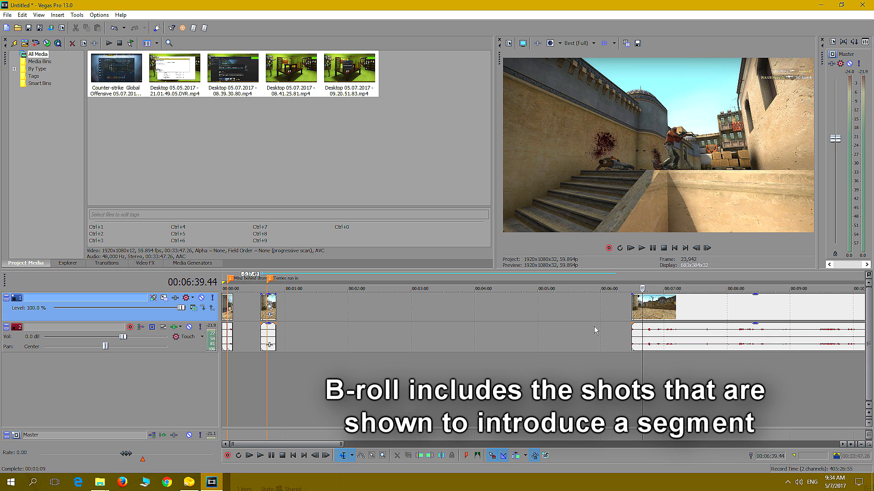
key(Left)
key(Left)
key(Left)
key(Left)
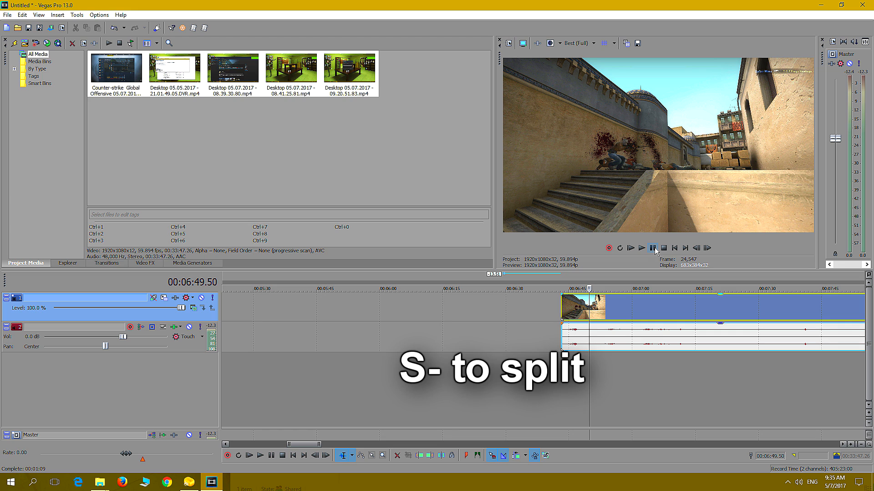
Split the main clip at 00:06:49.50, move the stairway segment to about 00:06:12 and mark it "Kill 4" at 00:06:15.58
key(s)
drag(574, 313, 443, 314)
click(447, 372)
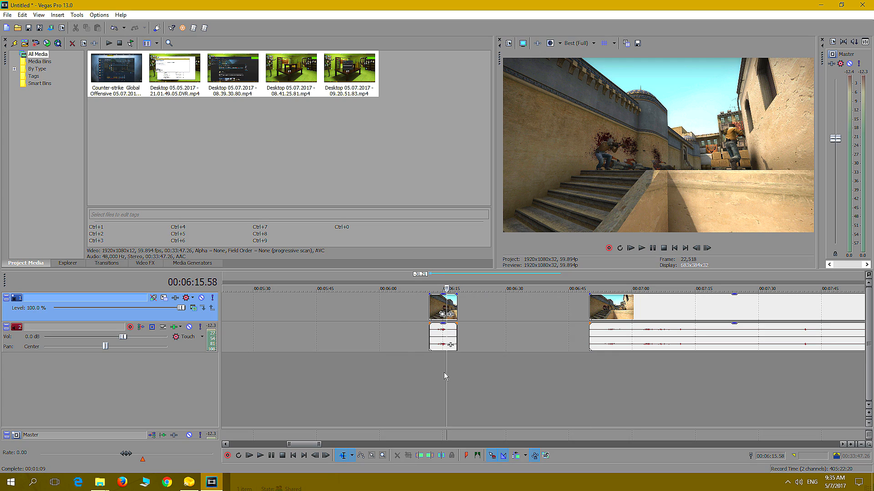
key(m)
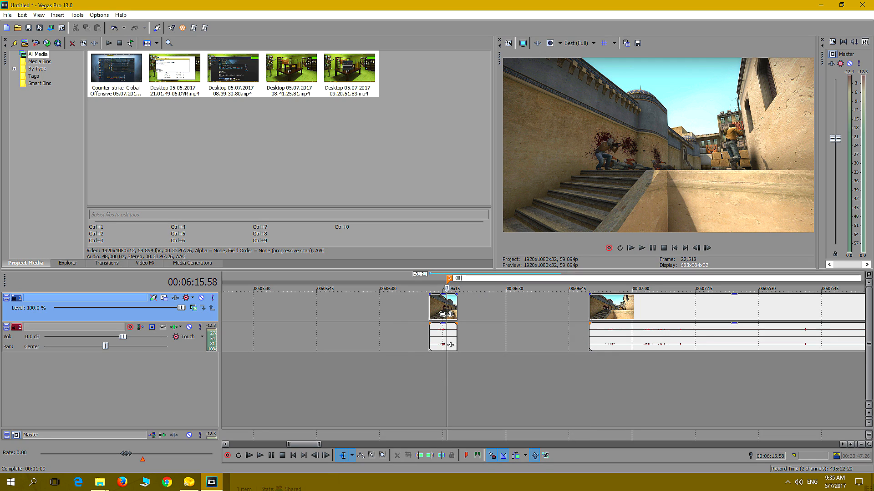
Split the next stairway kill shot off the main clip and move the remaining clip to start at about 00:07:09
click(593, 363)
key(Right)
key(Left)
key(s)
drag(640, 307, 703, 304)
drag(597, 301, 601, 327)
Add a marker named "kill 5" at 00:06:52.38 over the short separated segment
click(525, 364)
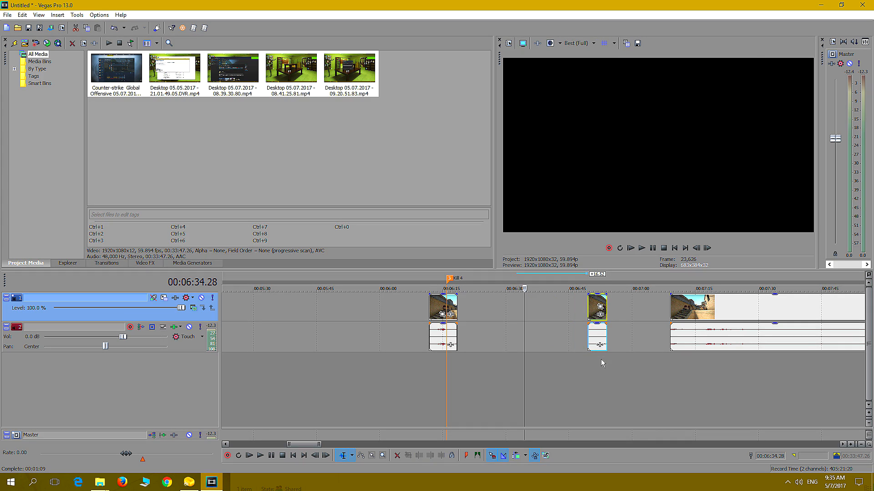
click(601, 363)
key(m)
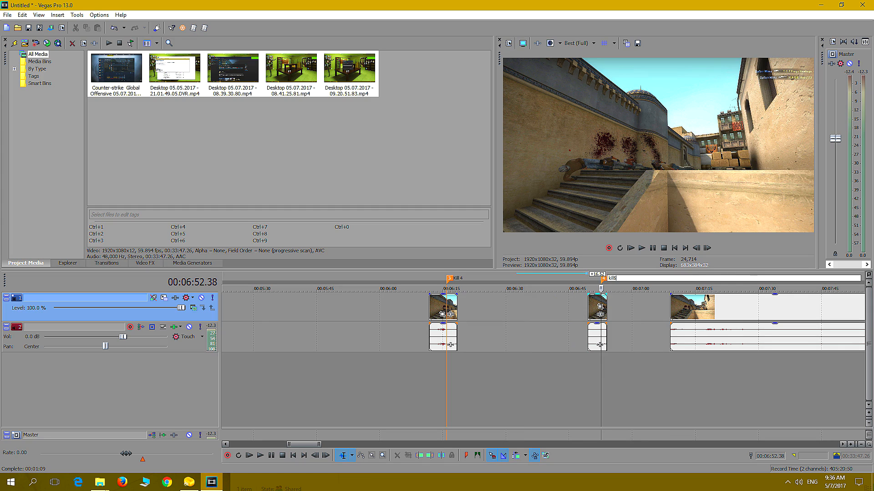
click(670, 373)
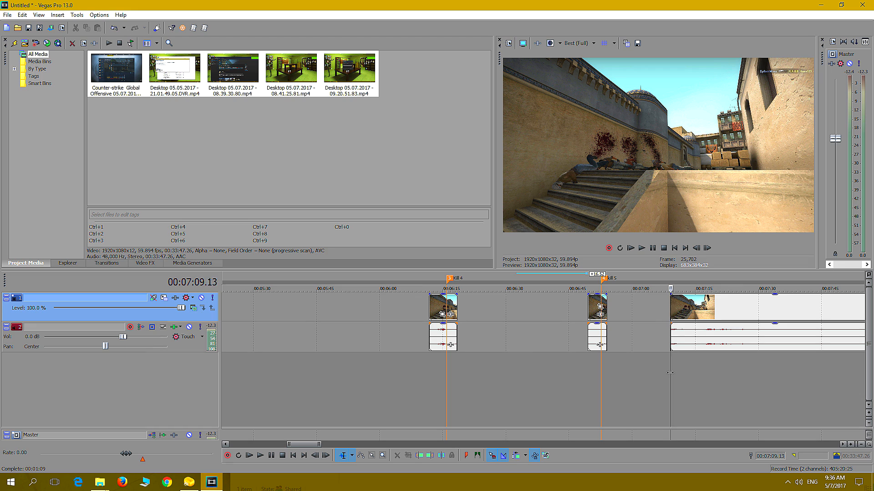
Step through the beginning of the remaining main clip to look for the next useful shot
key(Right)
key(Right)
key(Right)
key(Right)
key(Right)
key(Right)
key(Right)
key(Right)
key(Right)
key(Right)
key(Right)
key(Right)
key(Right)
key(Right)
key(Right)
key(Right)
key(Right)
key(Right)
key(Right)
key(Right)
key(Right)
key(Right)
key(Right)
key(Right)
key(Right)
key(Right)
key(Right)
key(Right)
key(Right)
key(Right)
key(Right)
key(Right)
key(Right)
key(Right)
key(Right)
key(Right)
key(Right)
key(Right)
key(Right)
key(Right)
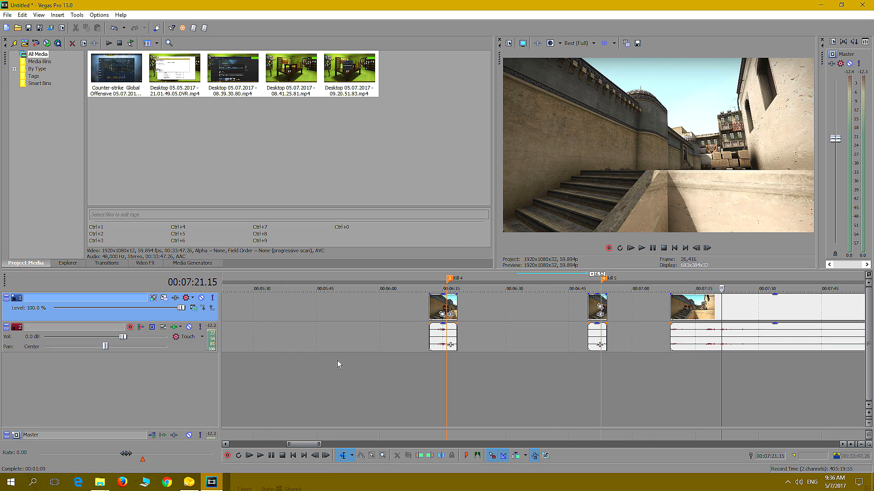
Add markers named "Kill 1" at 00:02:00.15, "Kill 2" at 00:03:20.42 and "Kill 3" at 00:04:55.51 in the empty gap
scroll(337, 360, down, 6)
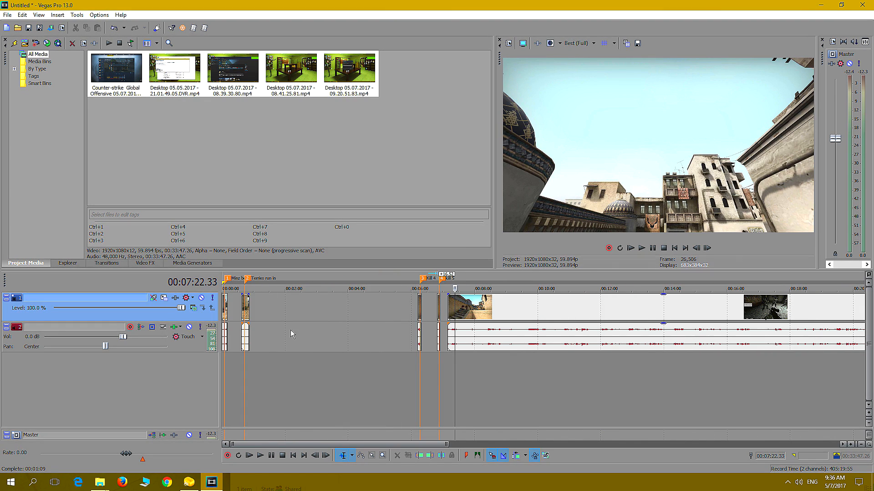
click(285, 370)
key(m)
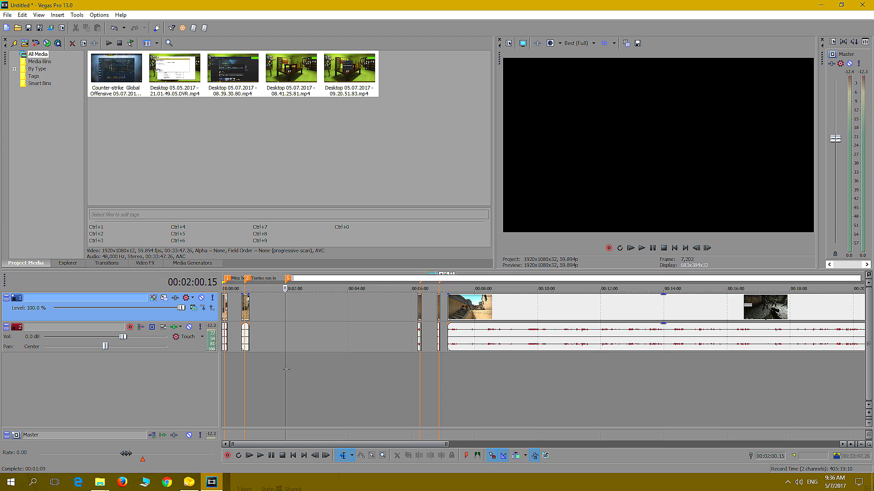
text(Kill 1)
key(Return)
click(326, 370)
key(m)
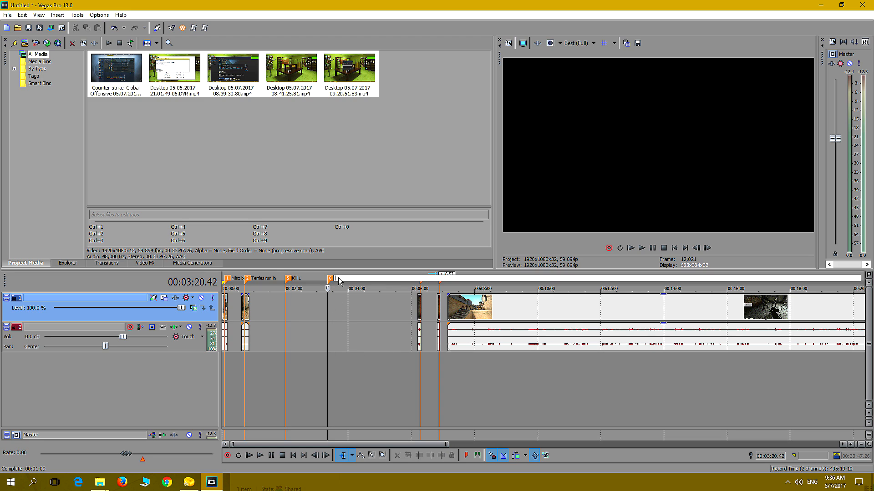
text(Kill)
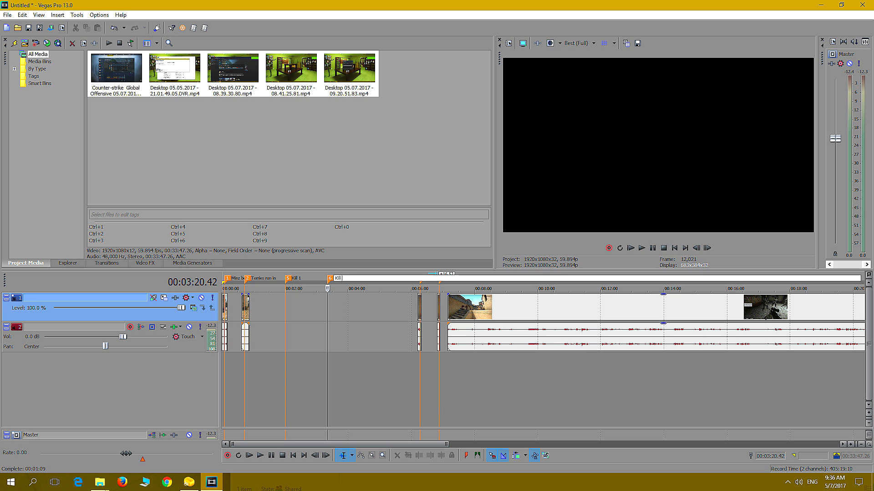
key(Return)
click(378, 366)
key(m)
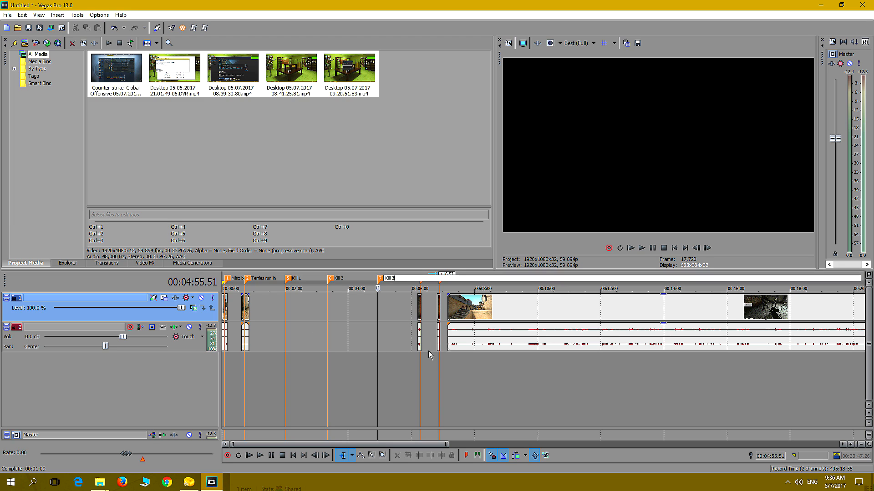
click(421, 367)
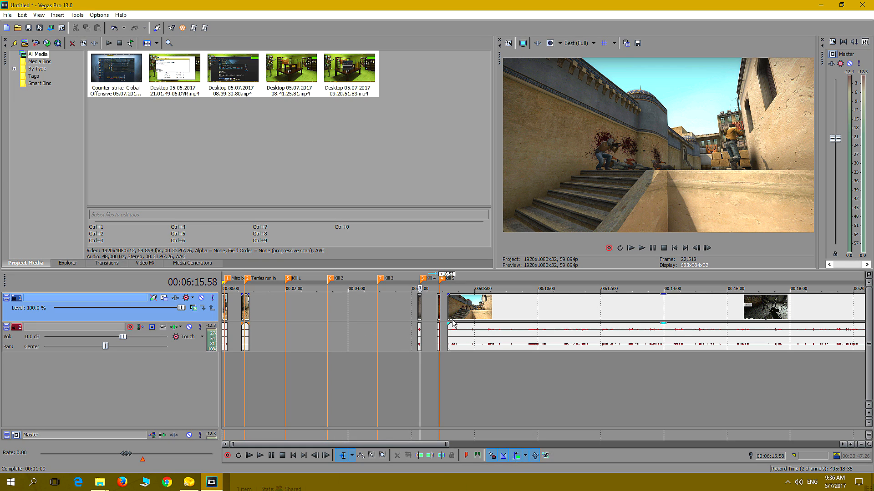
Move the main clip further along the timeline and shift the kill 5 segment with its marker to about 00:07:43
drag(460, 311, 537, 312)
scroll(473, 351, up, 3)
scroll(587, 335, up, 1)
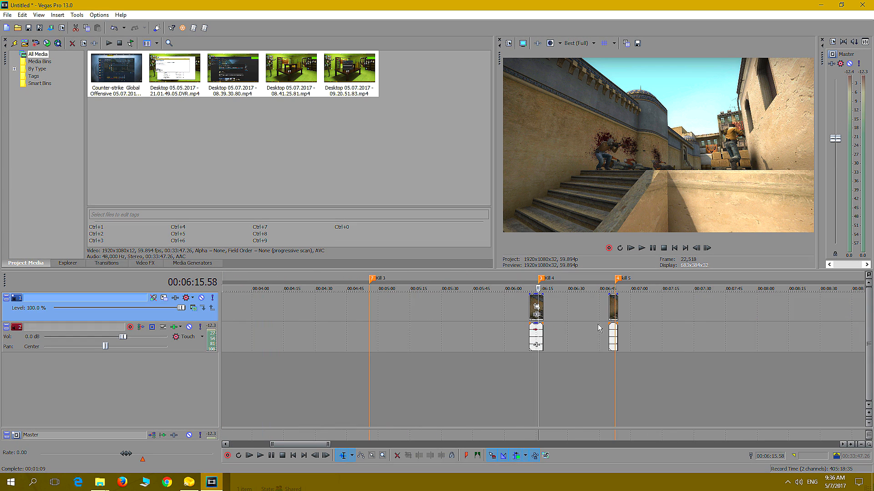
scroll(610, 368, up, 1)
drag(649, 308, 816, 307)
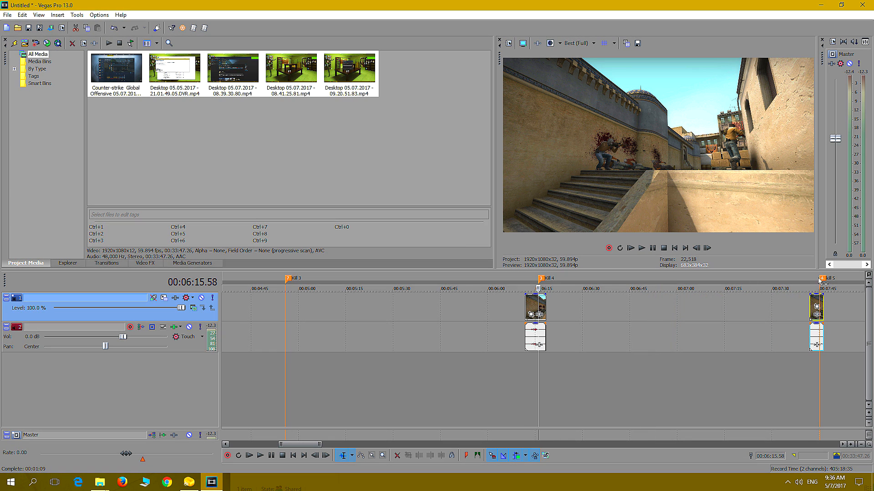
scroll(660, 348, down, 4)
scroll(661, 349, down, 2)
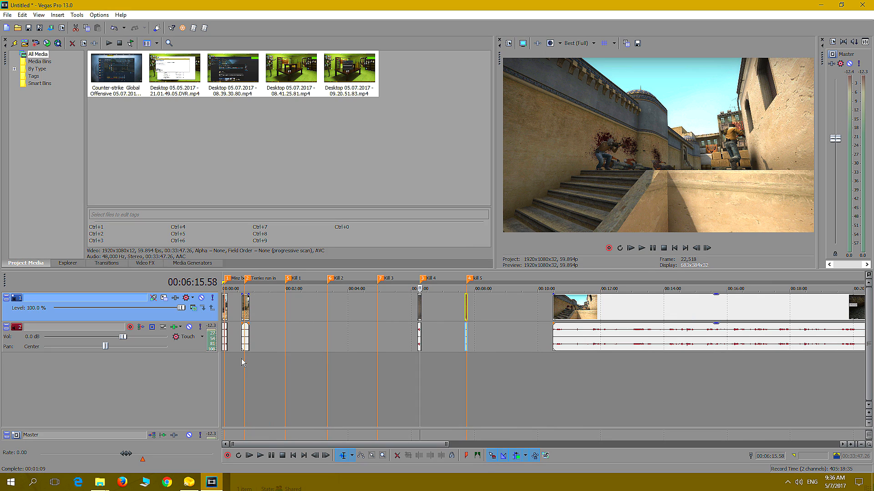
Cut off and delete the opening part of the main clip and move the remainder further along the timeline
scroll(554, 373, down, 2)
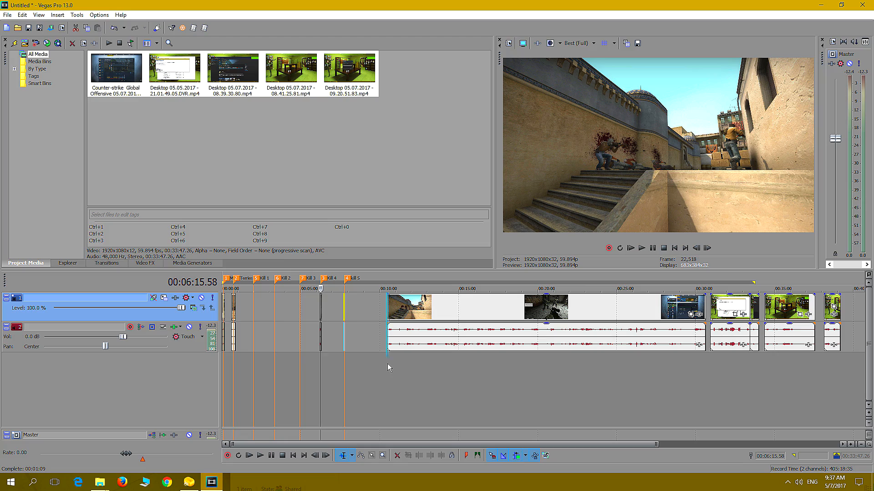
click(406, 363)
key(s)
click(397, 310)
key(Delete)
drag(401, 309, 460, 309)
Split the remaining main clip at the next shot
scroll(460, 368, up, 3)
click(538, 368)
scroll(542, 367, up, 5)
key(s)
click(514, 458)
scroll(462, 367, down, 5)
scroll(462, 367, up, 5)
Play the footage to find the overhead shot and add a marker named "top view" there
click(653, 249)
right_click(517, 314)
click(534, 246)
click(641, 248)
click(652, 249)
text(mtop view)
Split off the next shot, move it to an earlier position and add a marker named "Throw flash bang"
scroll(539, 366, up, 5)
key(s)
drag(475, 309, 397, 309)
text(mThrow flash bang)
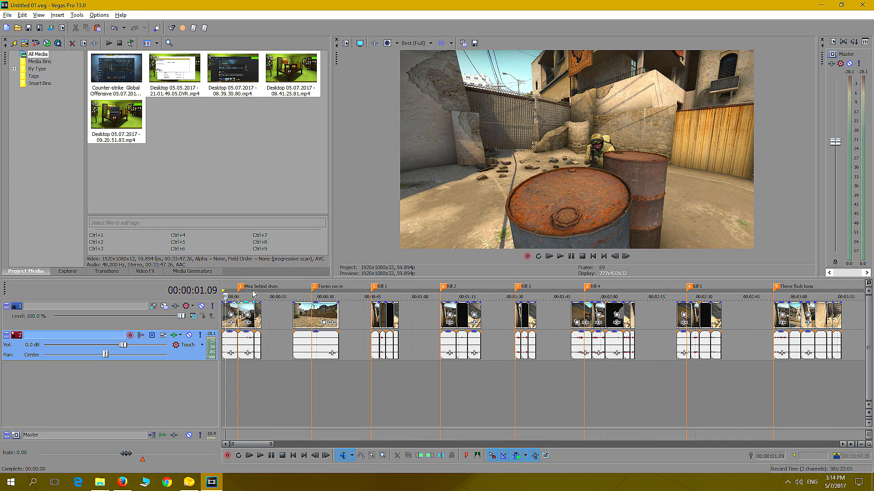
Review the shots under the opening drum marker and the "Terries run in" marker
click(231, 372)
click(247, 366)
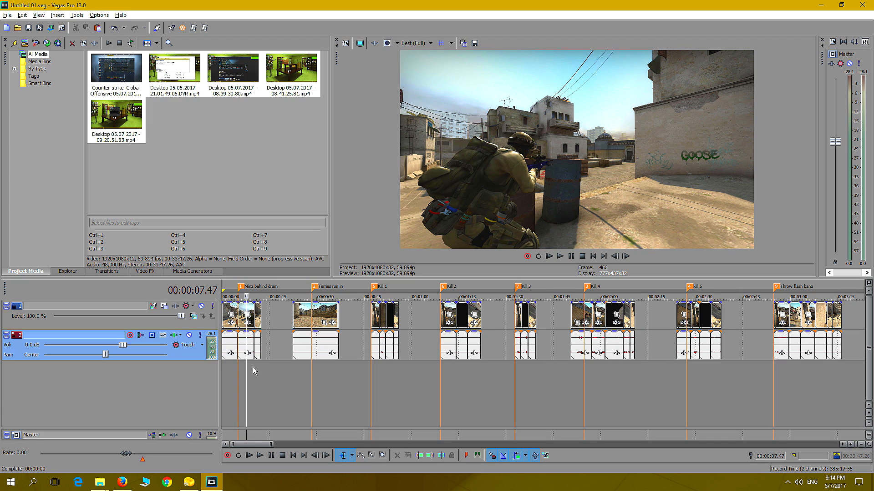
click(258, 364)
click(255, 364)
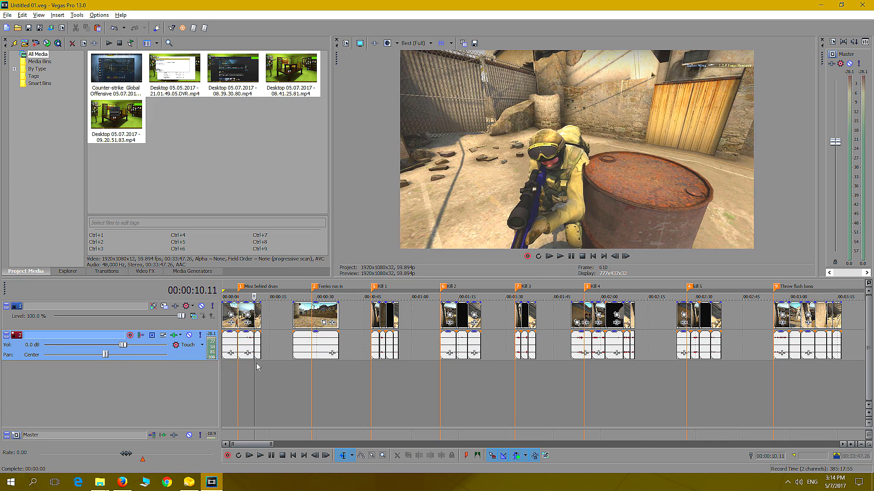
click(302, 373)
click(312, 371)
click(321, 368)
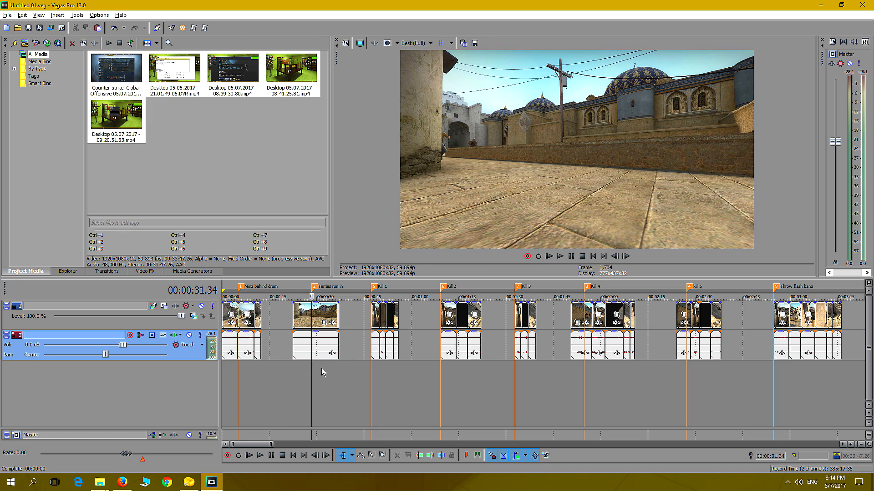
click(327, 370)
Review each camera angle in the "Kill 1" group of segments
scroll(327, 369, up, 1)
click(421, 368)
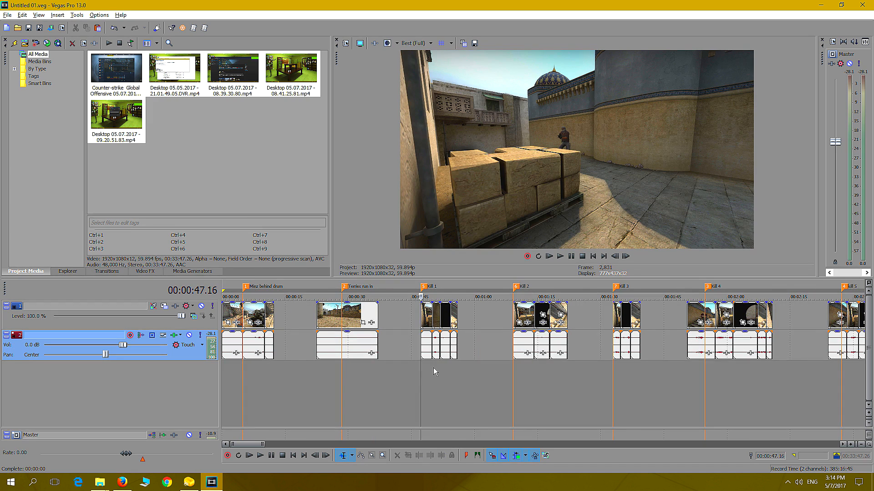
scroll(433, 367, up, 1)
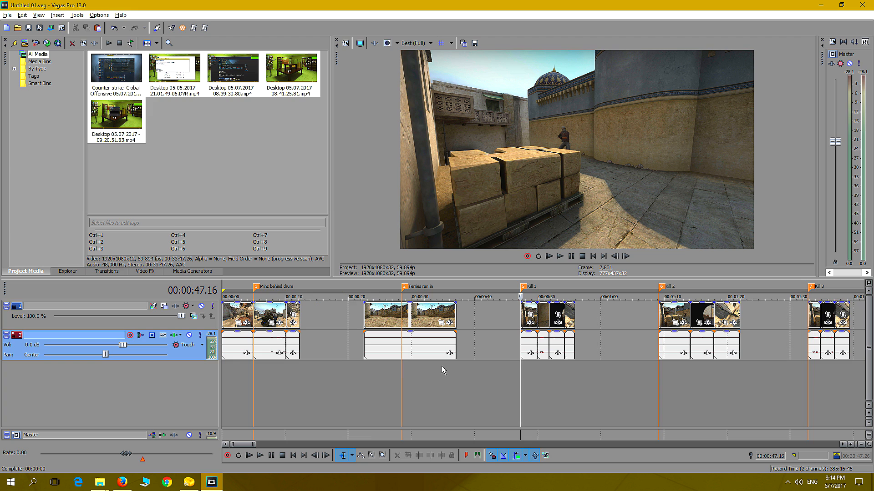
click(526, 370)
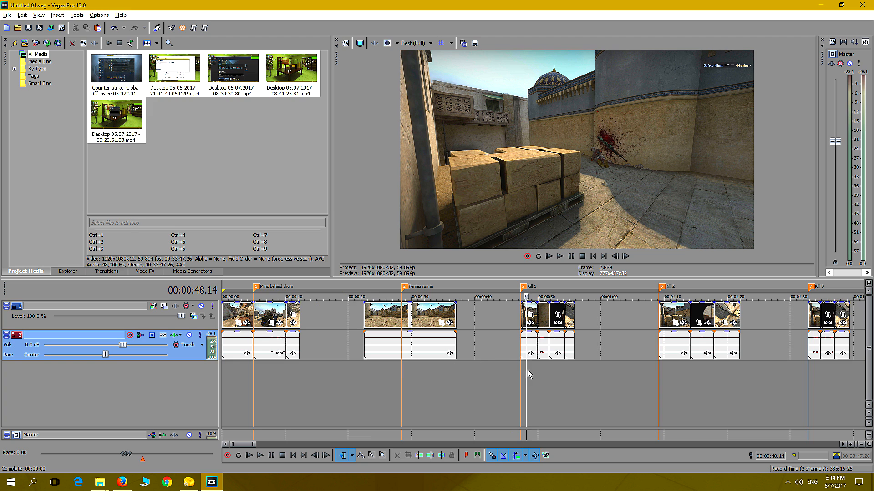
click(541, 366)
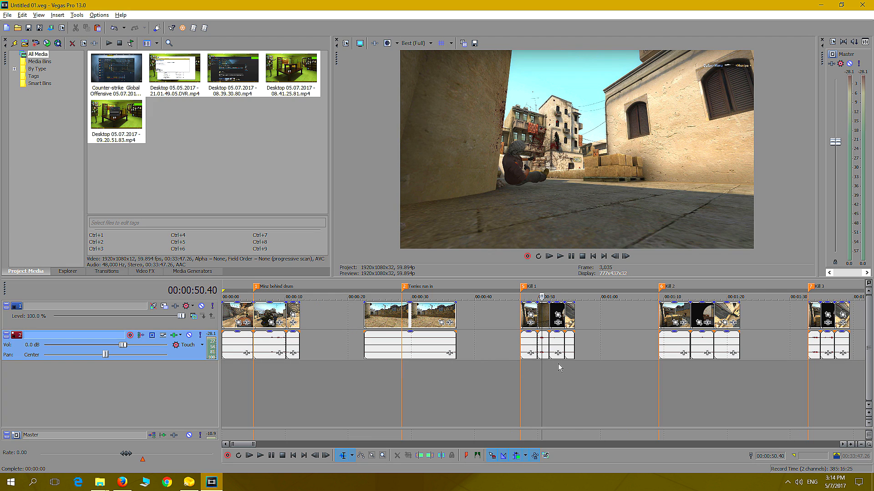
click(558, 364)
click(570, 364)
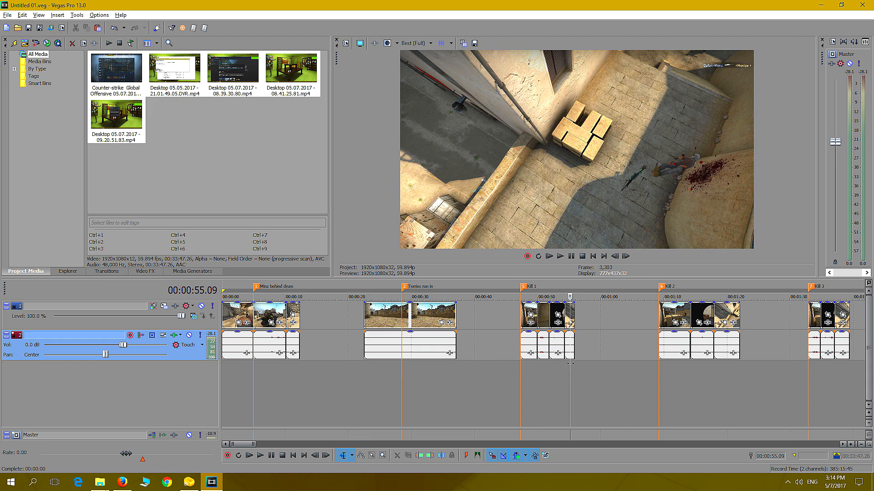
Review the camera angles in the "Kill 2" and "Kill 3" groups of segments
click(675, 372)
click(703, 370)
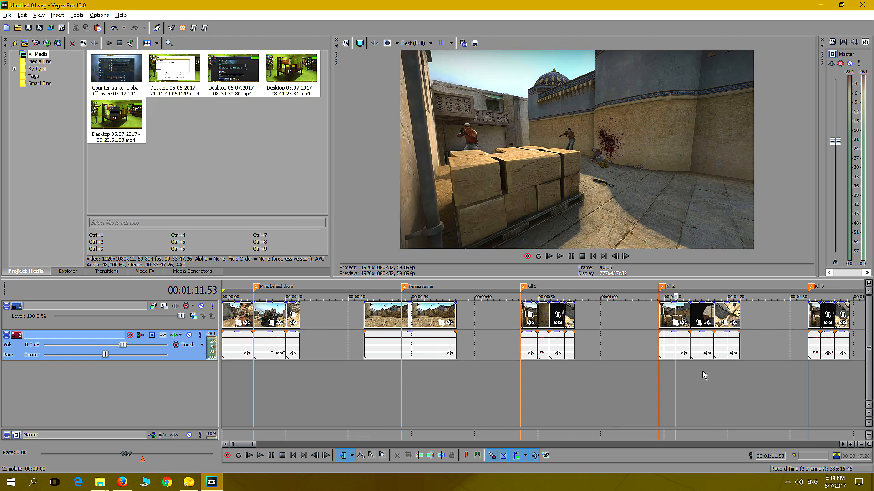
click(722, 367)
click(727, 364)
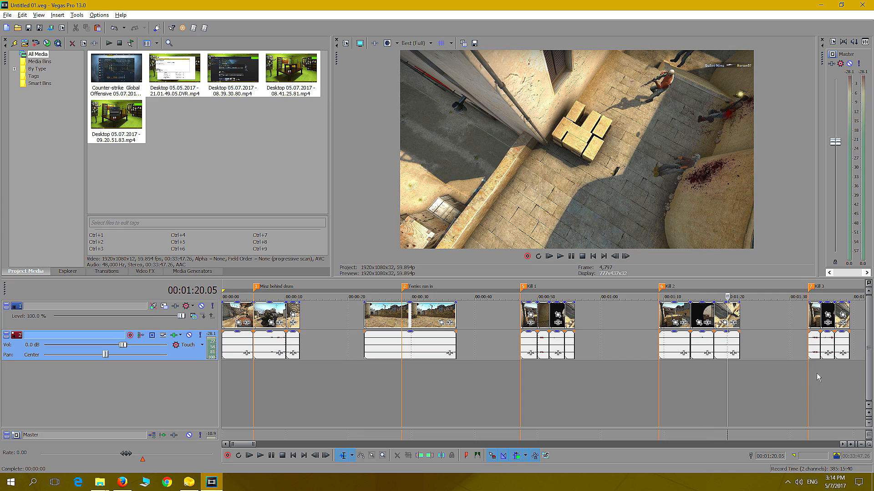
click(815, 372)
click(831, 371)
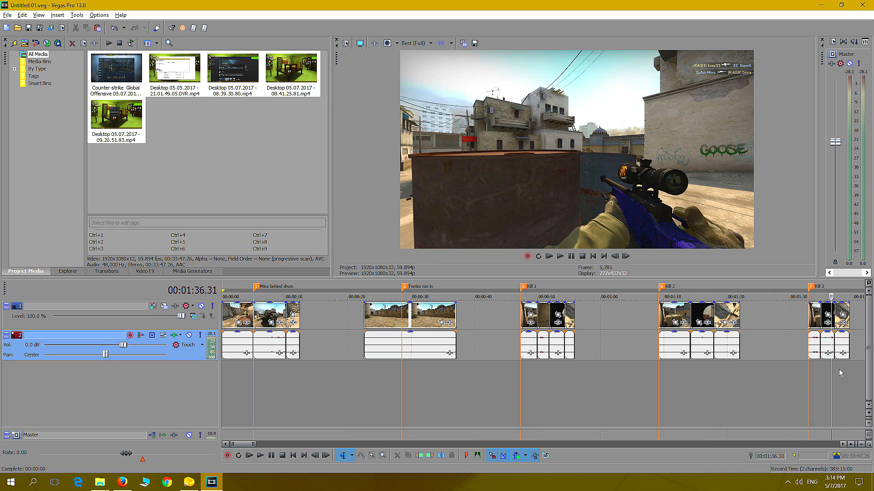
click(844, 368)
Review each camera angle in the "Kill 4" group of segments
drag(243, 445, 260, 449)
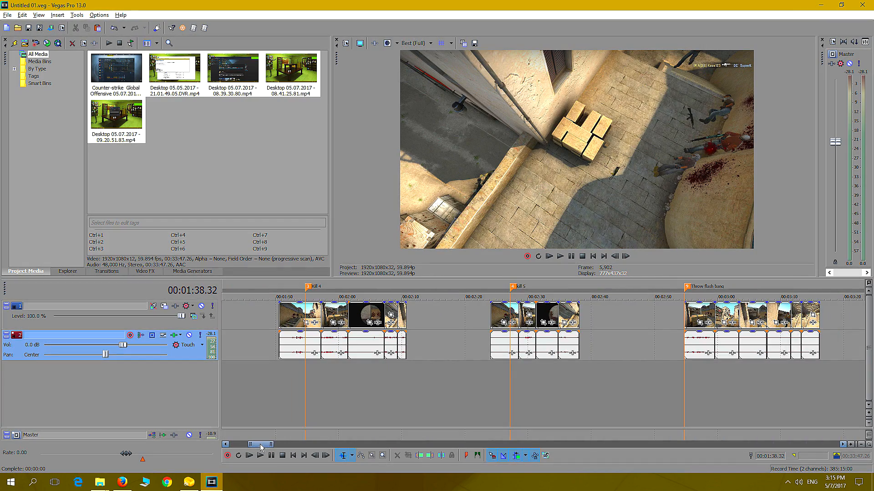
click(304, 367)
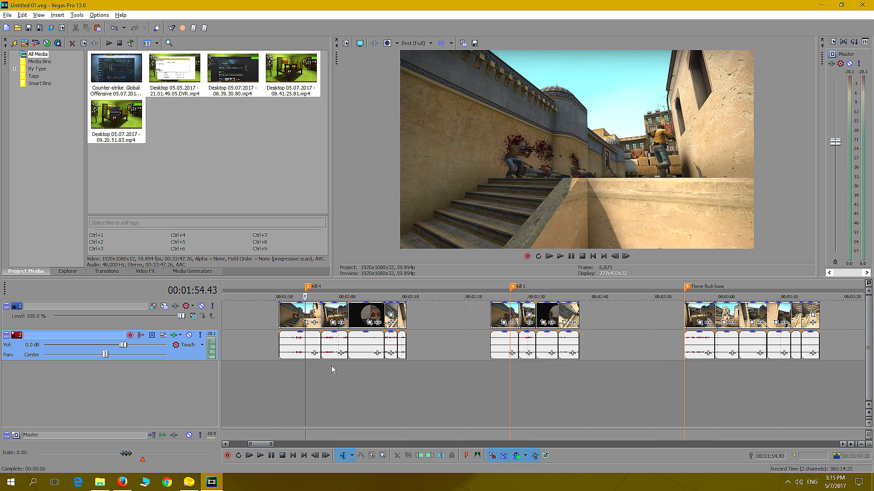
click(332, 365)
click(363, 364)
click(386, 363)
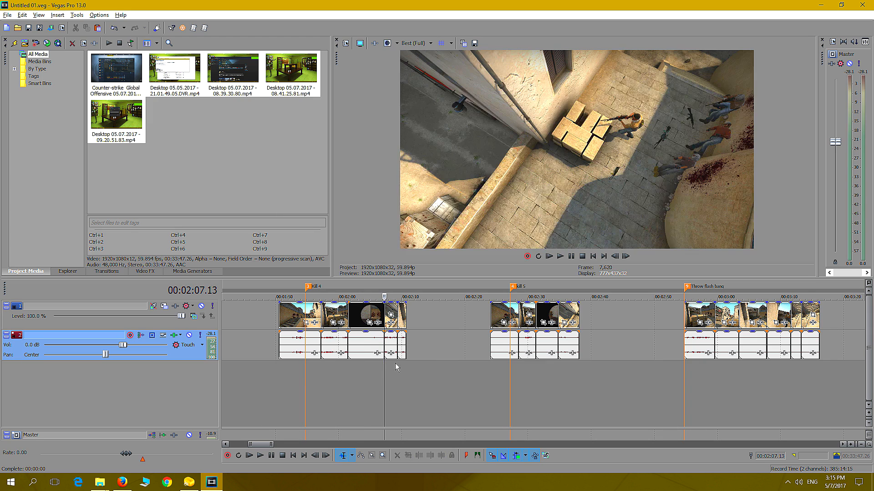
click(403, 362)
click(403, 361)
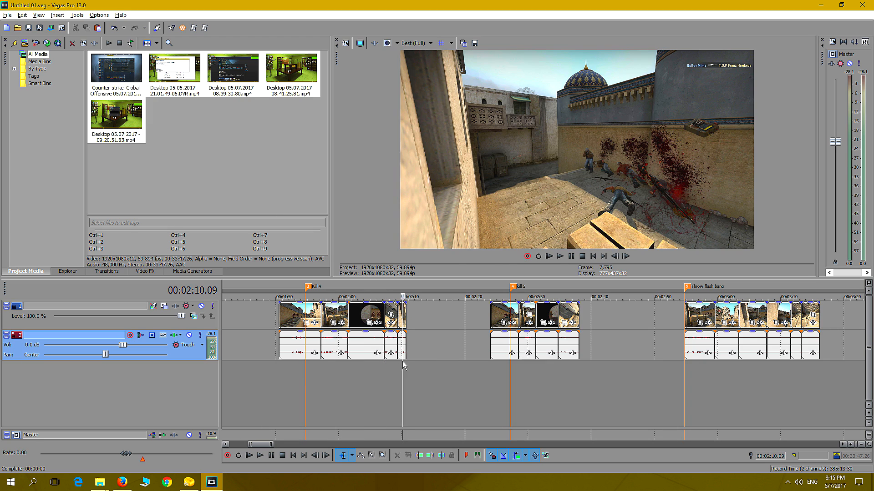
Review each camera angle in the "kill 5" group of segments
click(505, 364)
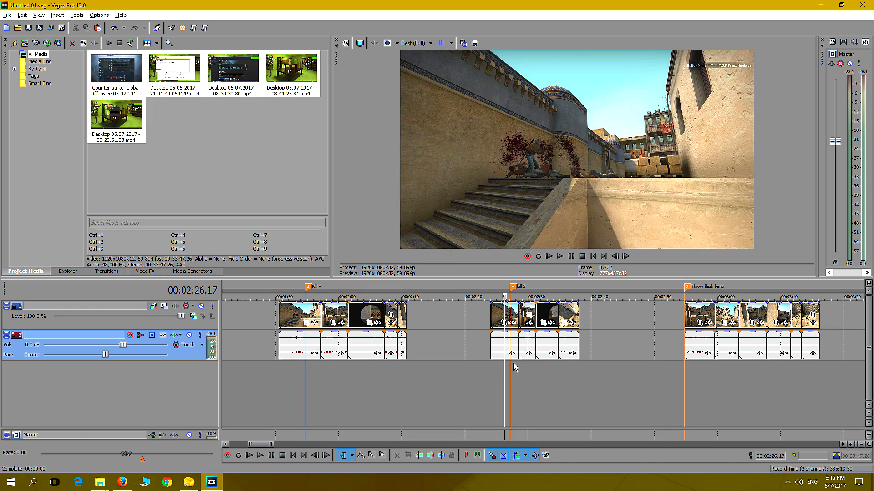
click(527, 364)
click(548, 364)
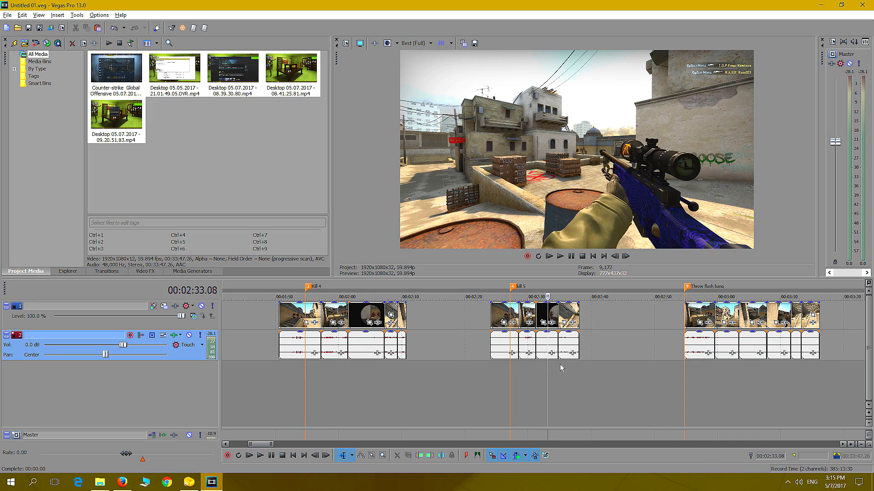
click(569, 363)
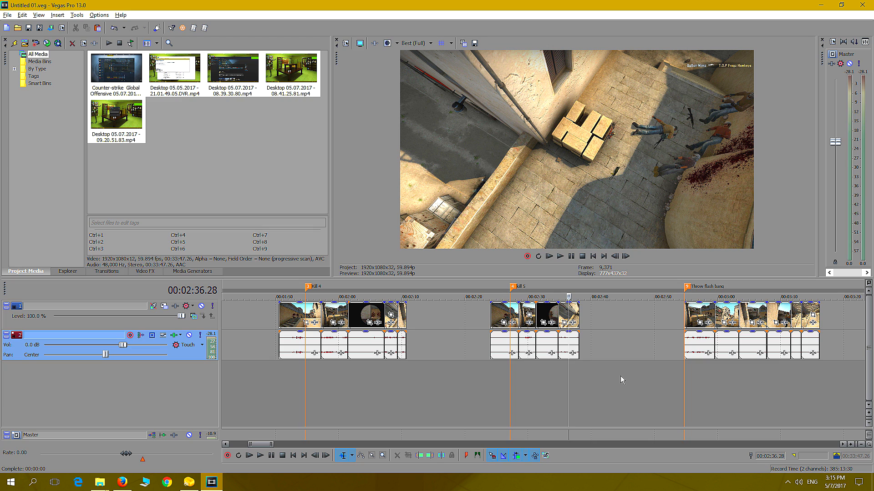
Review each camera angle in the "Throw flash bang" group of segments
scroll(620, 376, down, 2)
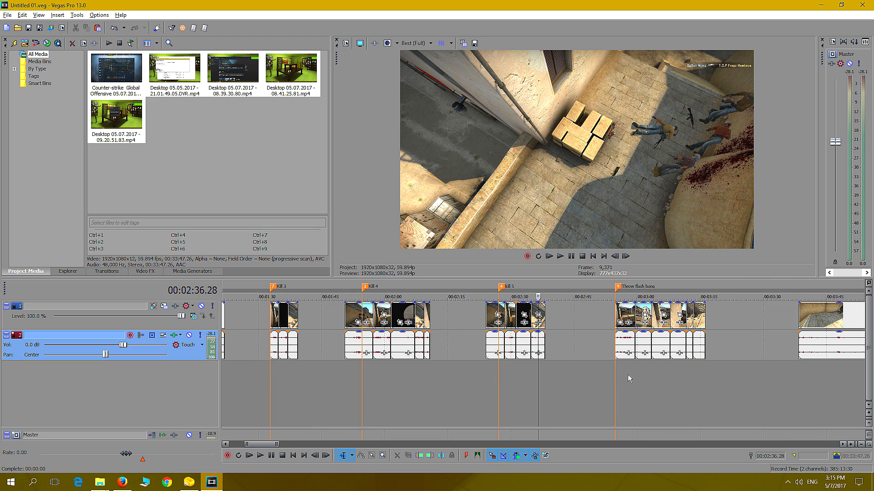
scroll(627, 375, down, 1)
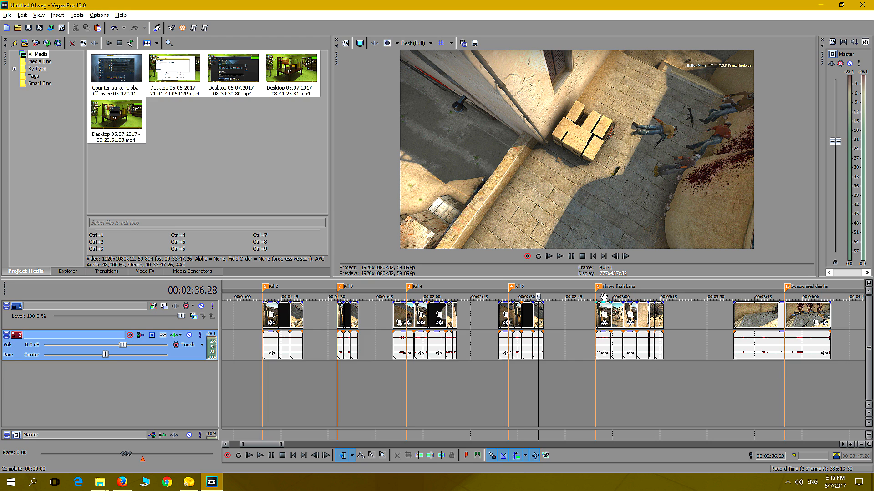
click(604, 364)
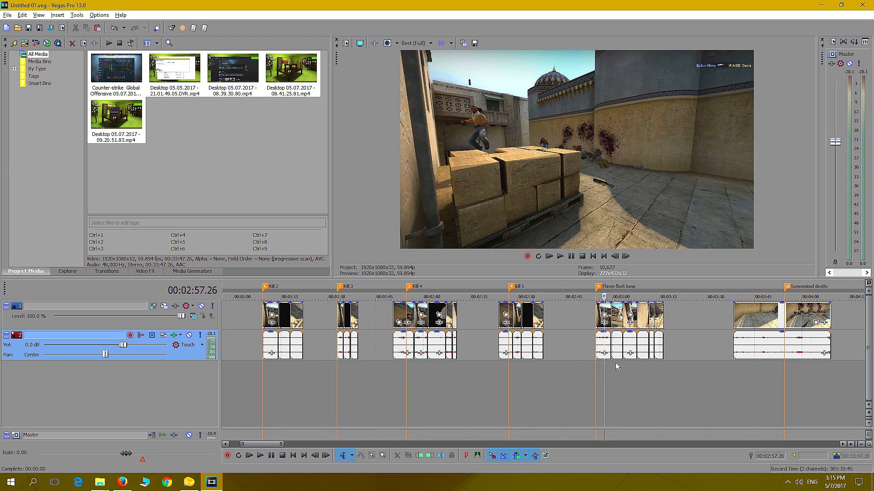
click(616, 362)
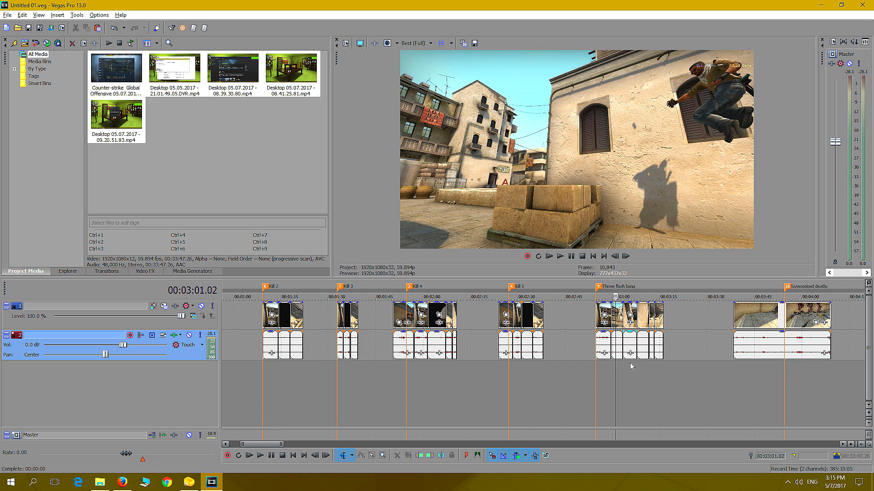
click(629, 365)
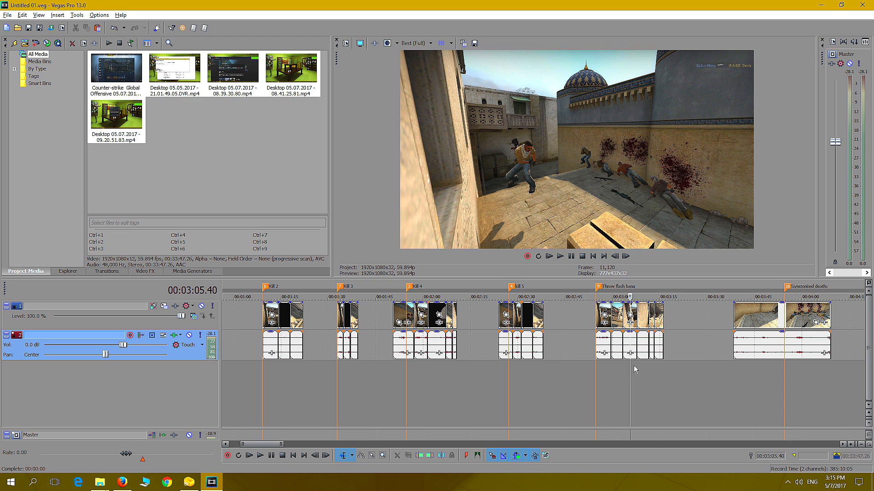
click(643, 363)
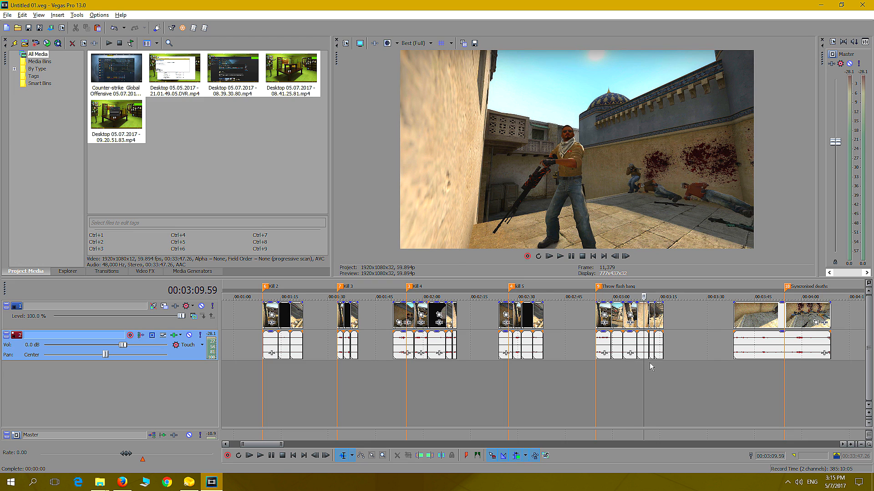
scroll(657, 359, up, 5)
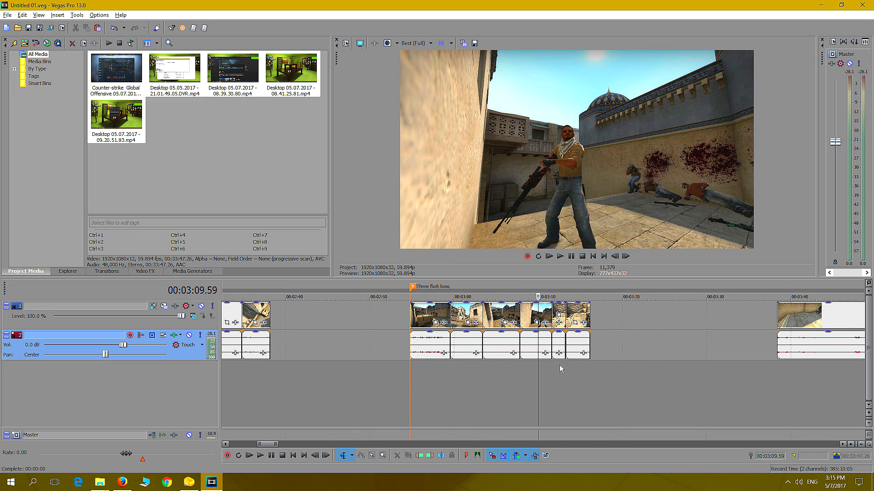
click(558, 365)
click(573, 364)
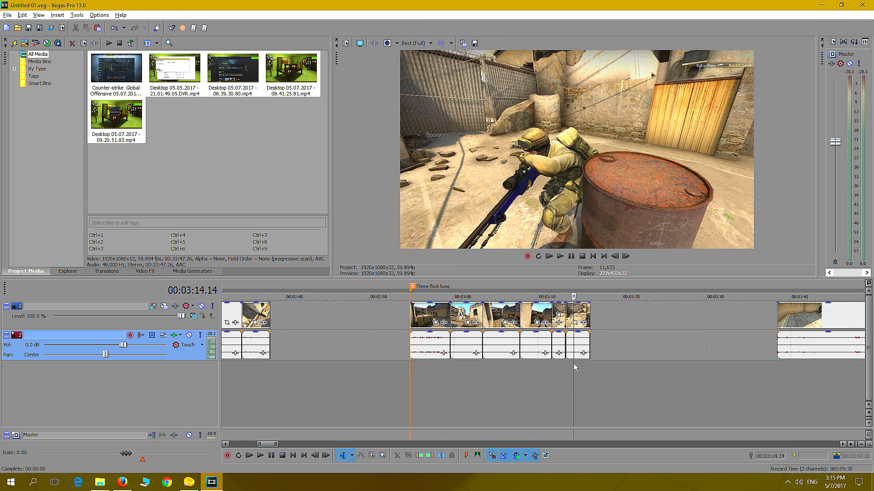
click(585, 363)
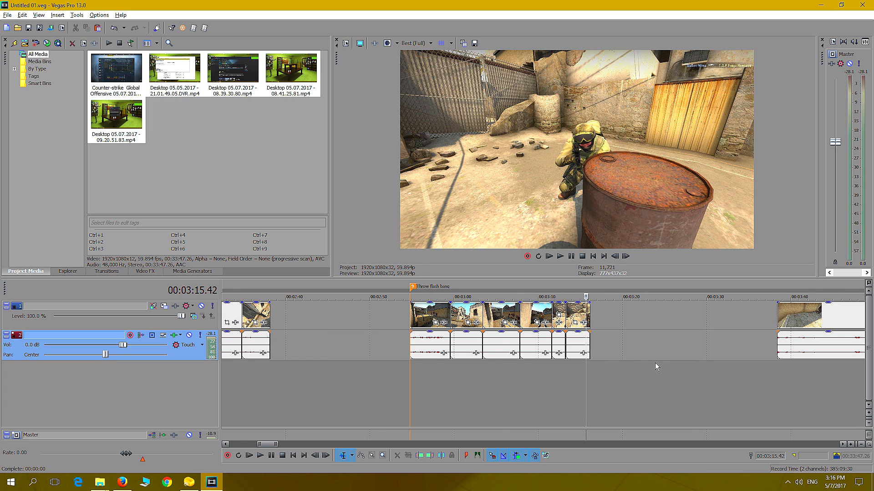
Preview the opening part of the clip at the "Syncronised deaths" marker
scroll(654, 362, down, 2)
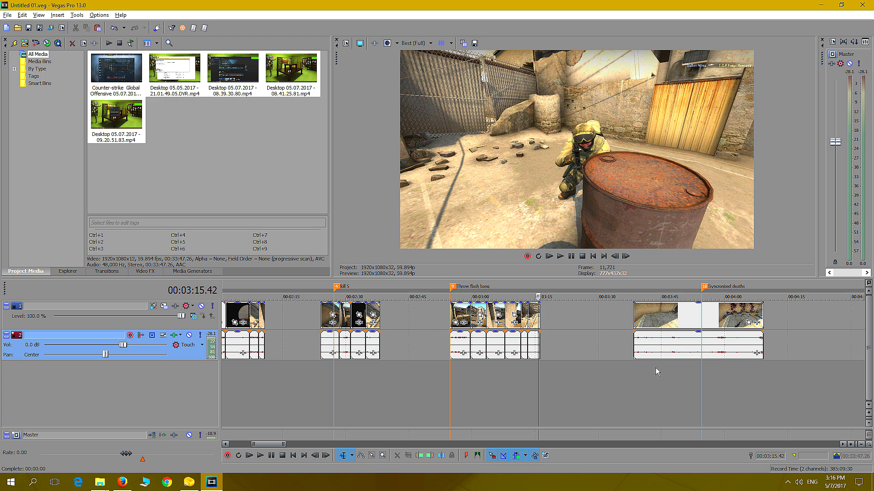
click(654, 375)
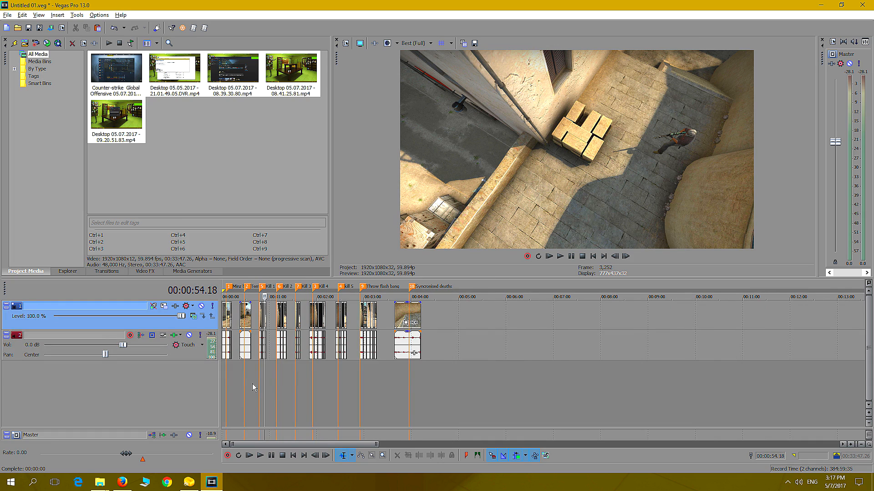
Play the project from the start of the timeline to preview the opening light-bulb image and text
scroll(252, 384, up, 3)
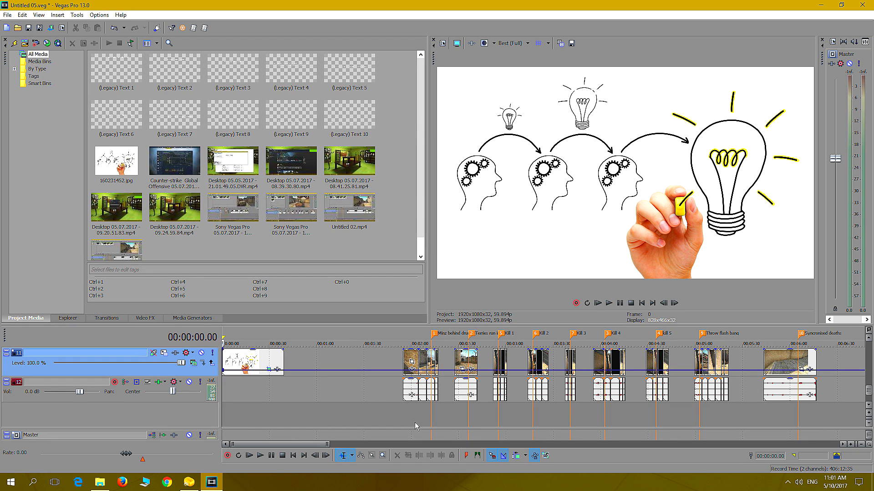
key(space)
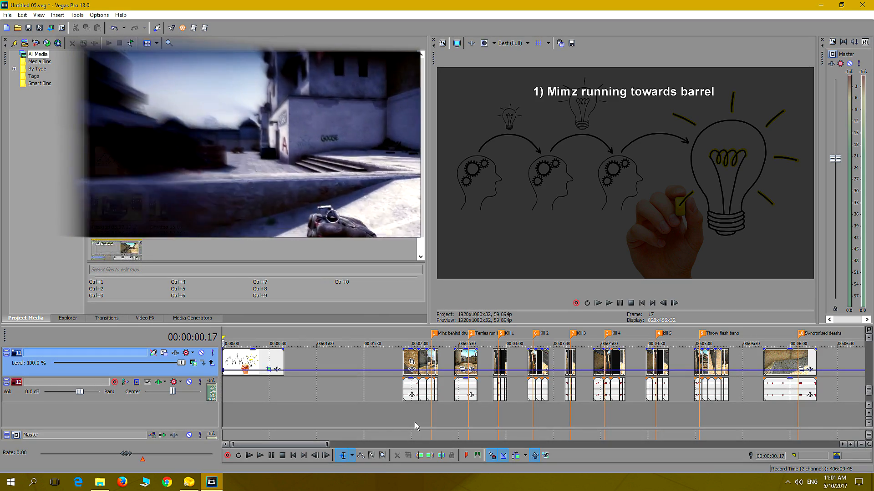
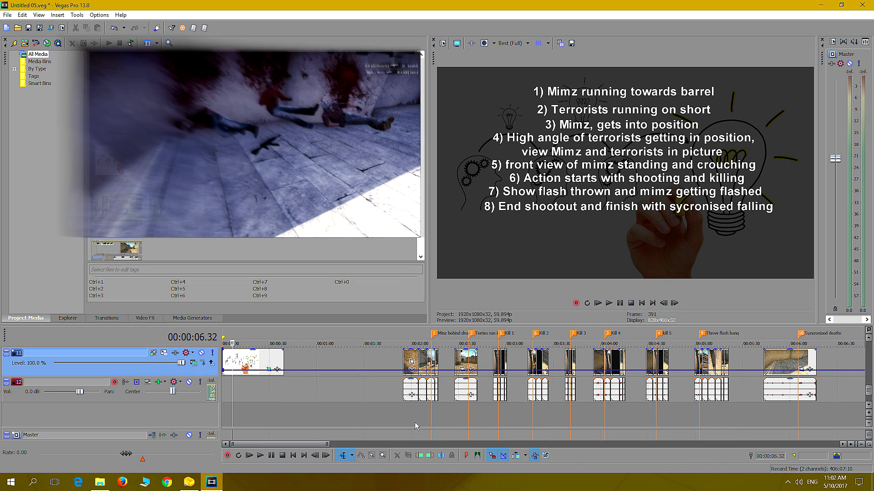
Review the text image listing the planned shot sequence, placed after the "Syncronised deaths" clip
key(Right)
key(Right)
key(Right)
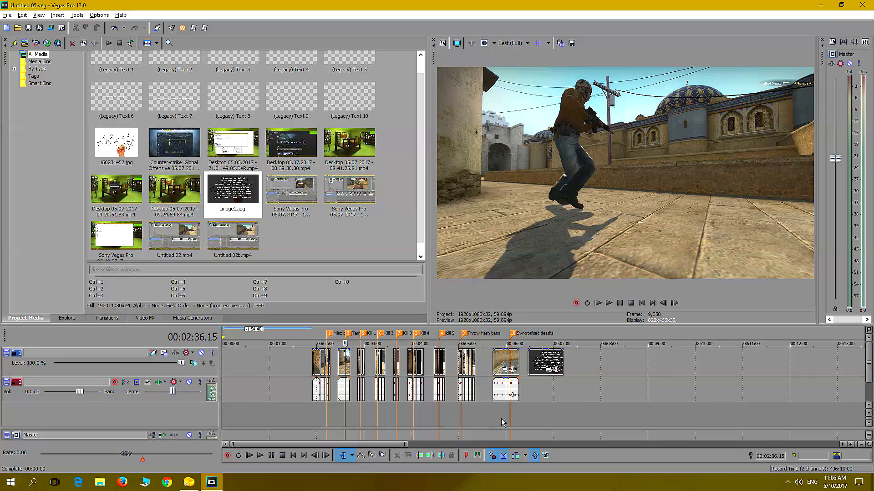
click(545, 412)
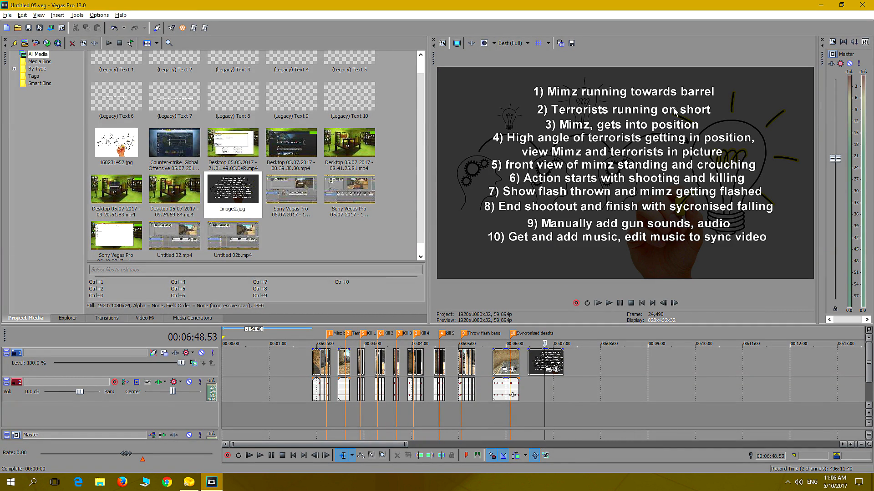
Review the camera angles in the group at the first marker, "Mimz behind drum"
click(271, 417)
click(327, 419)
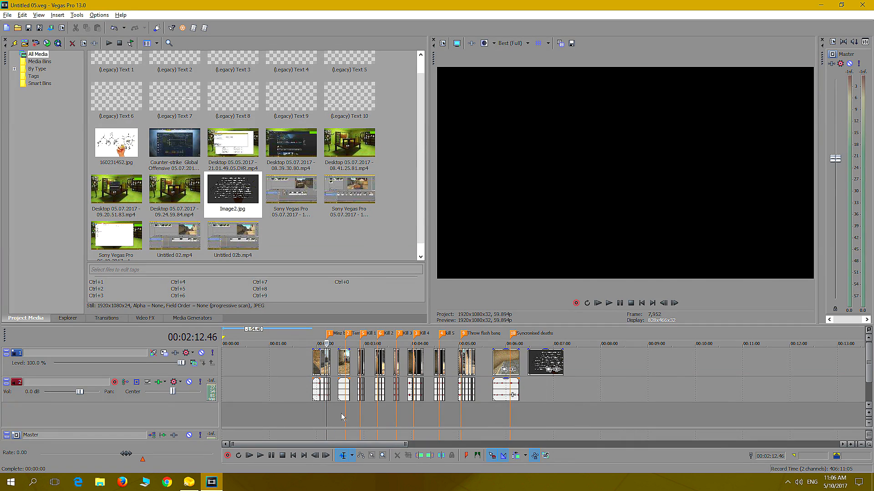
scroll(386, 371, up, 2)
scroll(387, 372, up, 2)
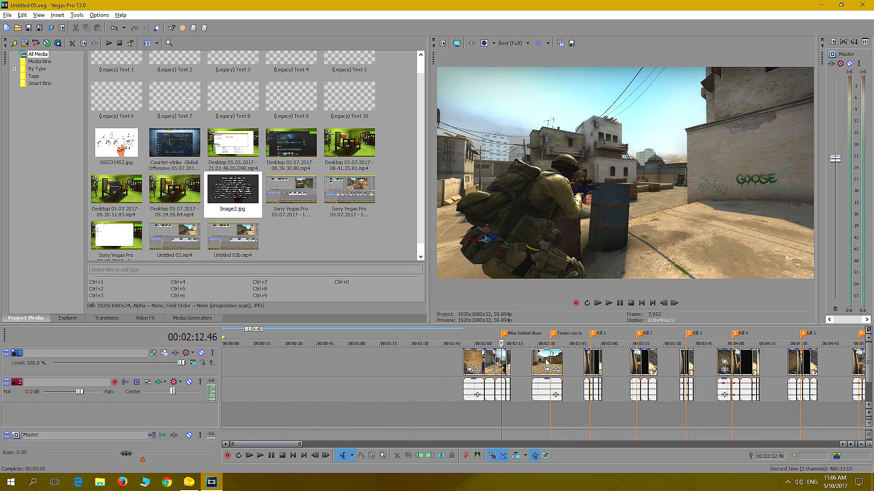
click(475, 412)
click(469, 414)
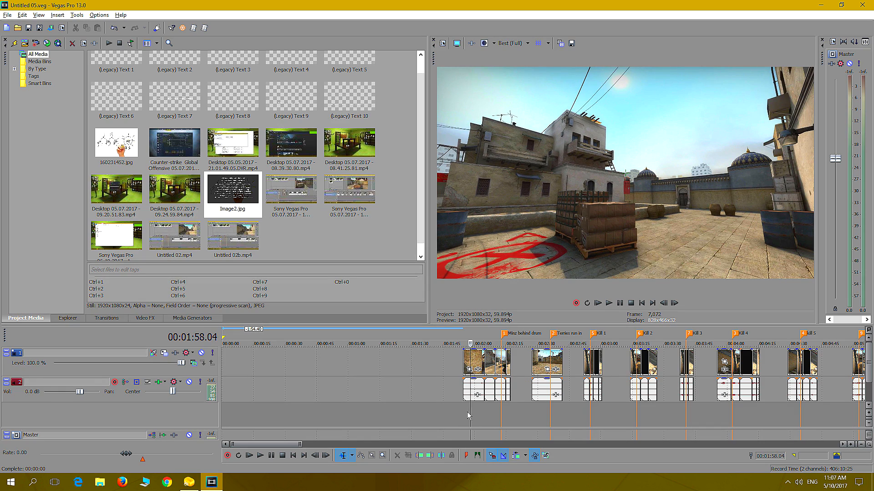
key(space)
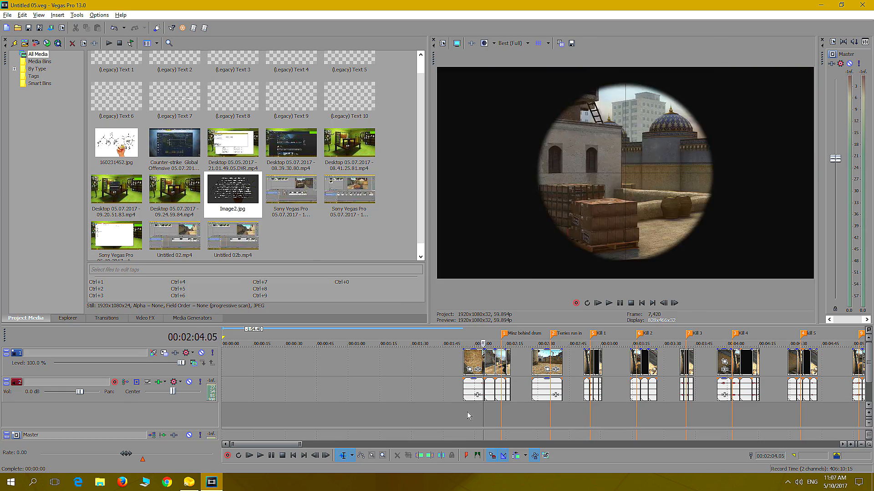
key(Right)
key(Right)
key(Right)
key(Right)
key(Right)
key(Right)
key(Right)
Copy the third camera angle, the first-person sniper view, from the "Kill 1" group
click(595, 401)
scroll(589, 400, up, 2)
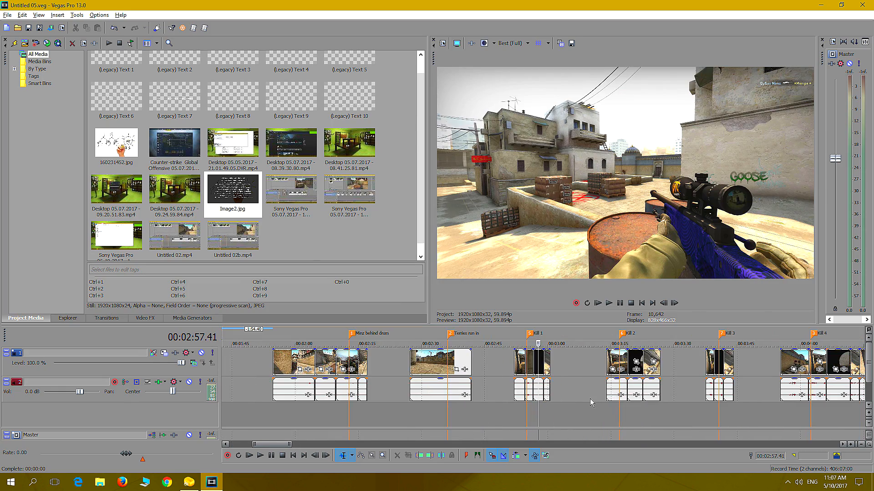
scroll(590, 402, up, 3)
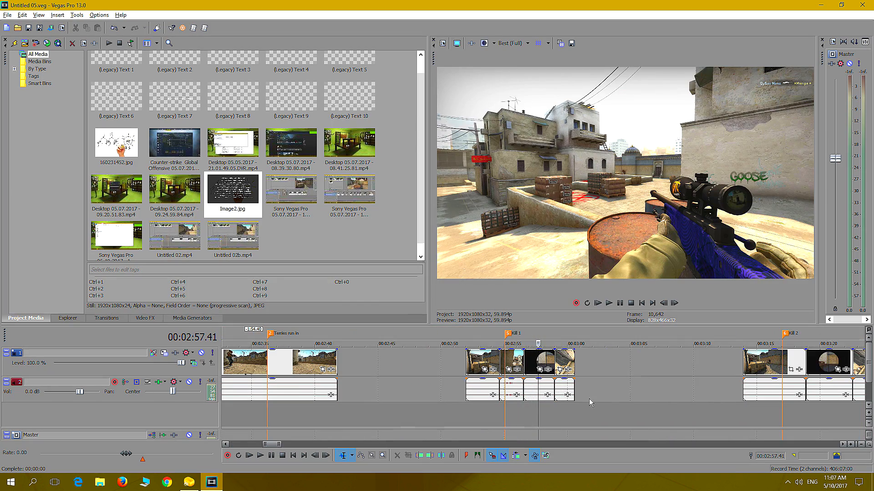
click(545, 368)
click(533, 364)
right_click(539, 363)
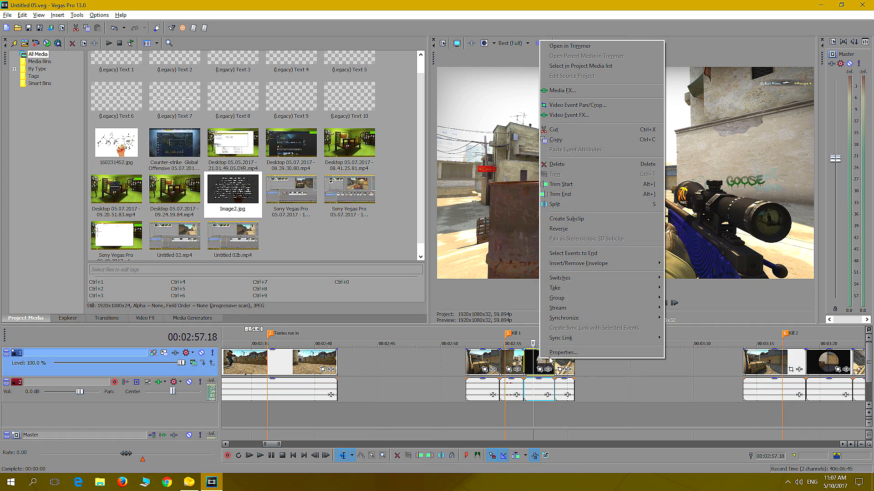
click(592, 139)
Paste the copied "Kill 1" clip into the empty area near the start of the timeline
scroll(432, 385, down, 8)
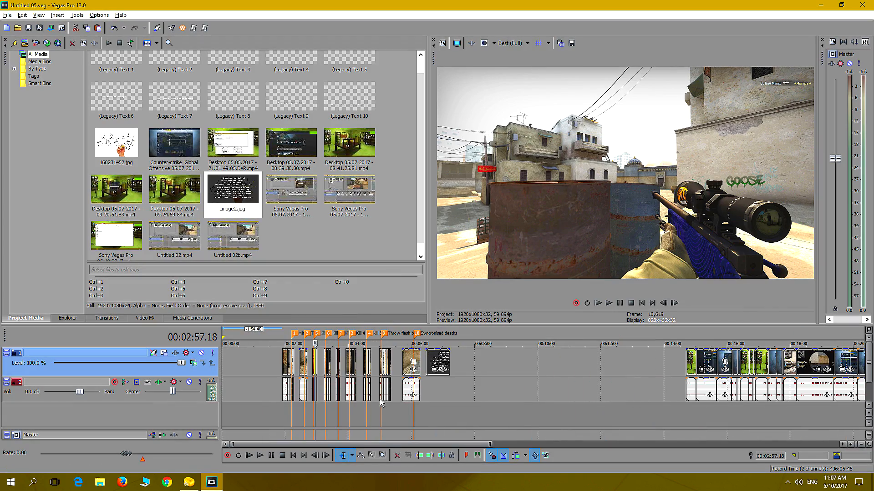
click(230, 369)
scroll(241, 365, up, 5)
scroll(262, 360, up, 2)
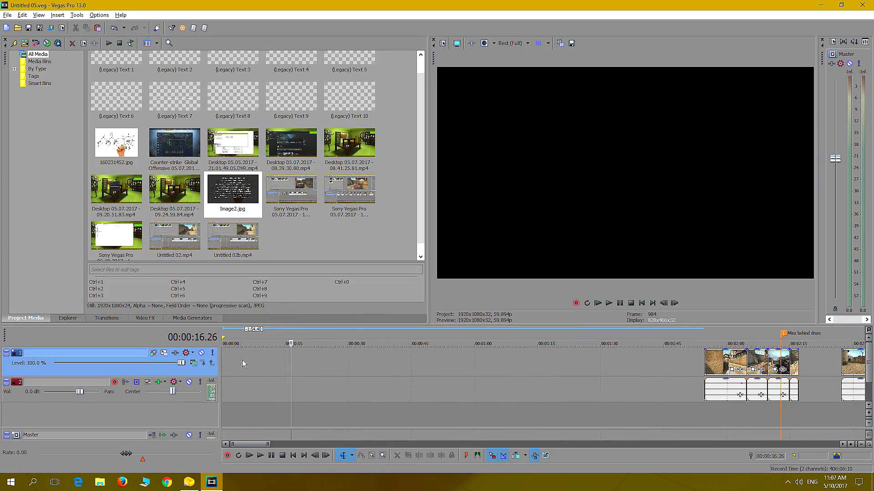
click(242, 361)
right_click(243, 360)
click(284, 200)
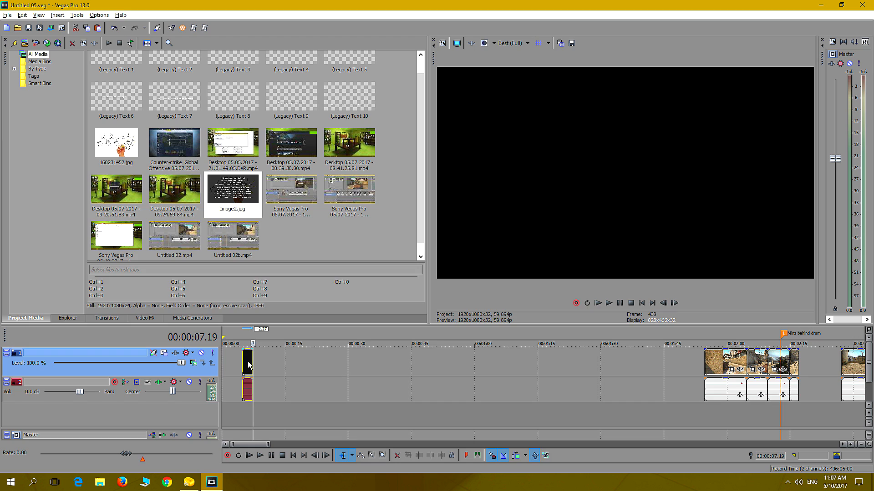
Move the pasted clip to about 55 seconds and extend its start back to about 26 seconds
drag(248, 370, 457, 371)
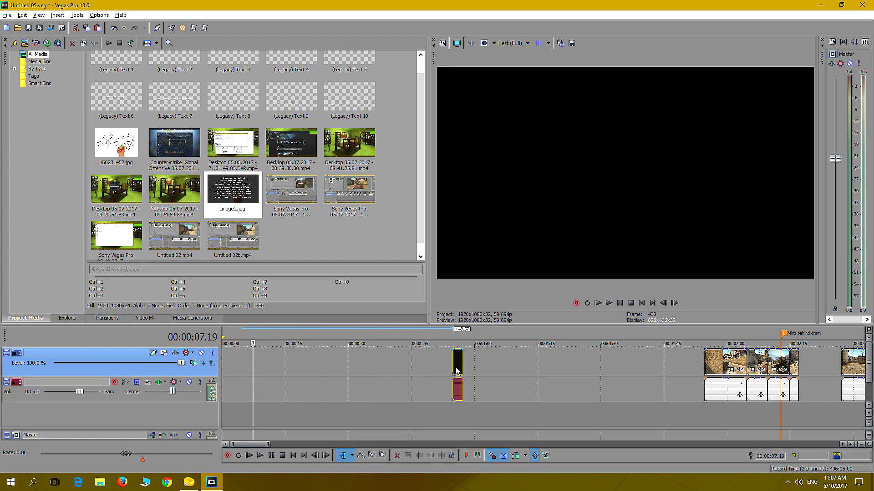
click(451, 412)
drag(454, 362, 333, 364)
Cut off the extended clip after 00:00:33.57 and move the remaining piece to the start of the timeline
click(345, 412)
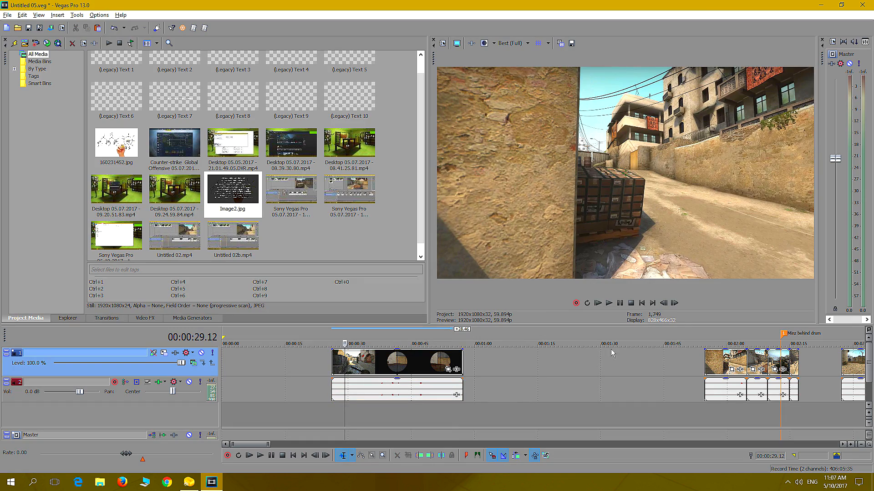
click(610, 303)
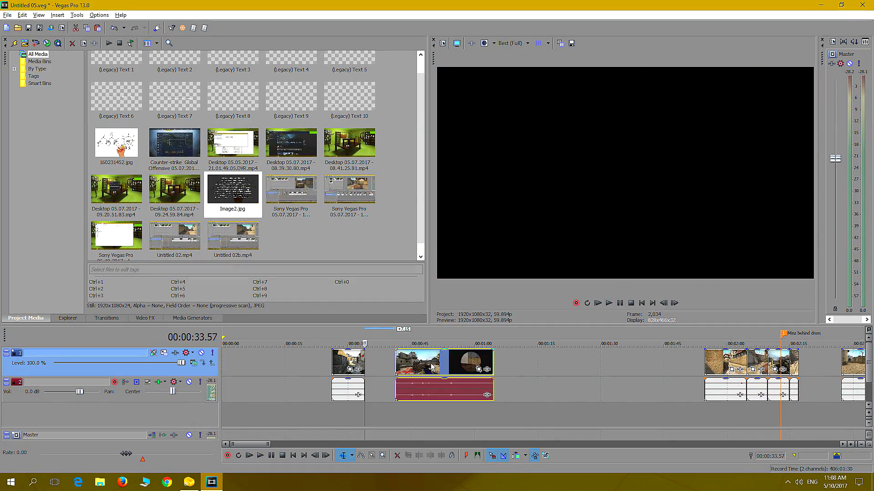
key(Delete)
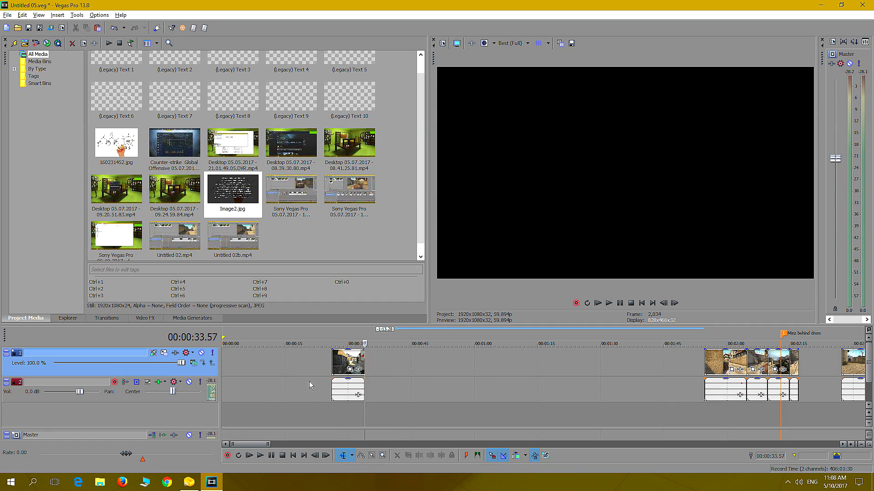
drag(342, 367, 233, 368)
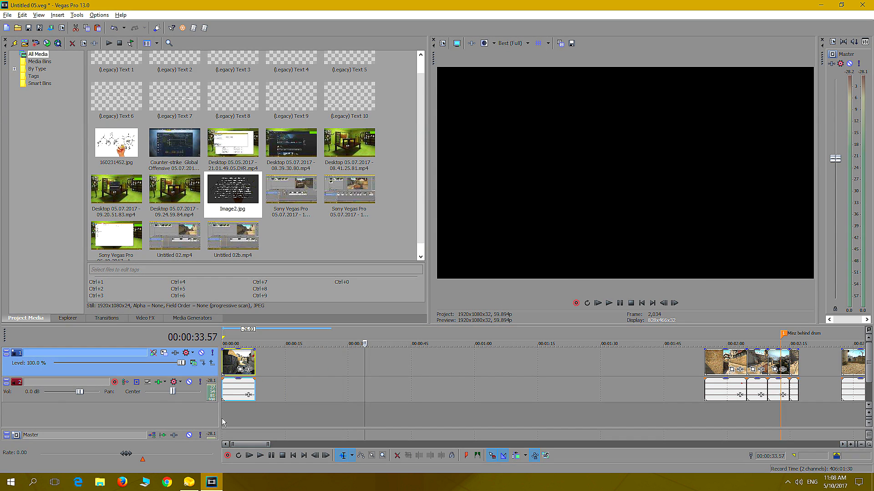
Preview the opening clip from the start of the timeline and mute the audio track
key(Home)
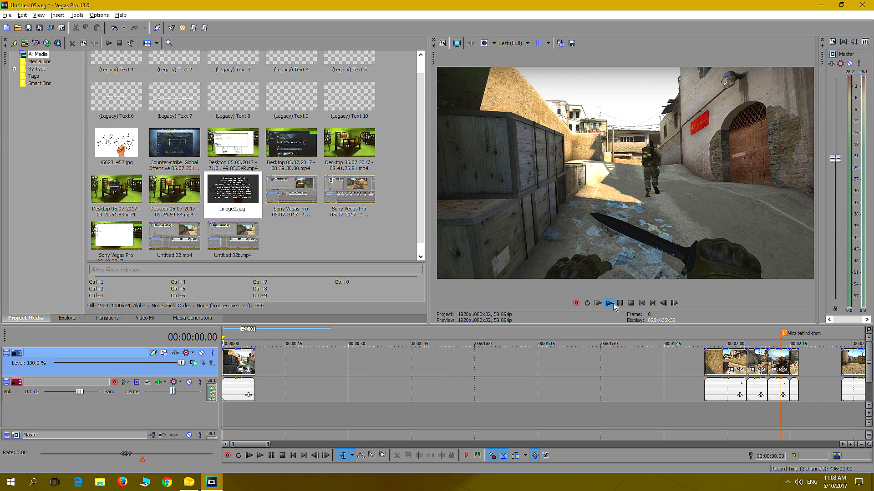
click(610, 304)
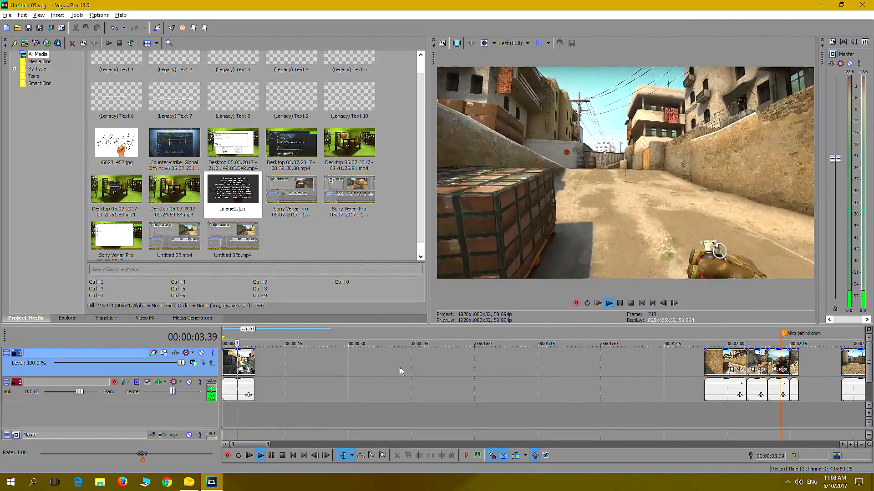
key(Return)
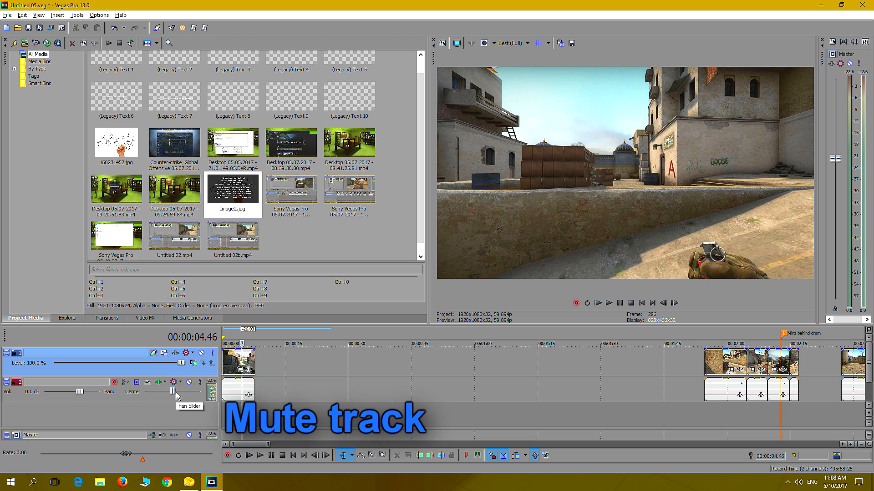
click(190, 382)
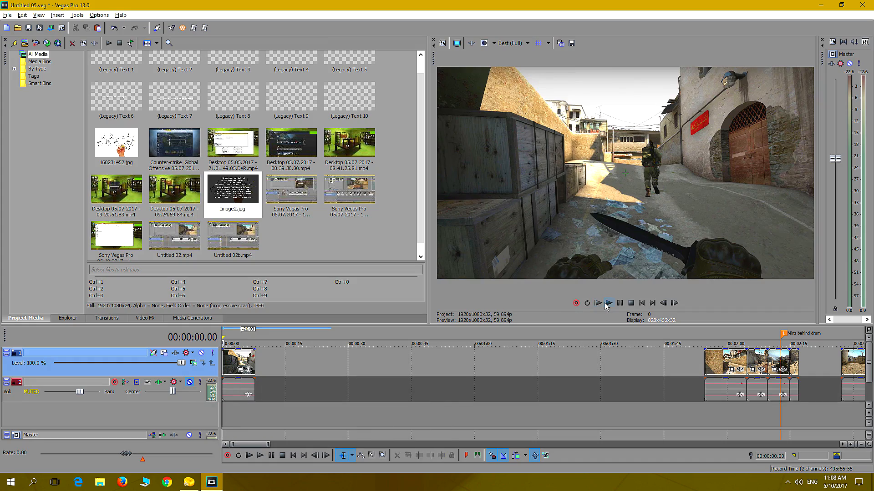
Remove the first 2.51 seconds of the opening clip and place the rest at the start of the timeline
click(608, 304)
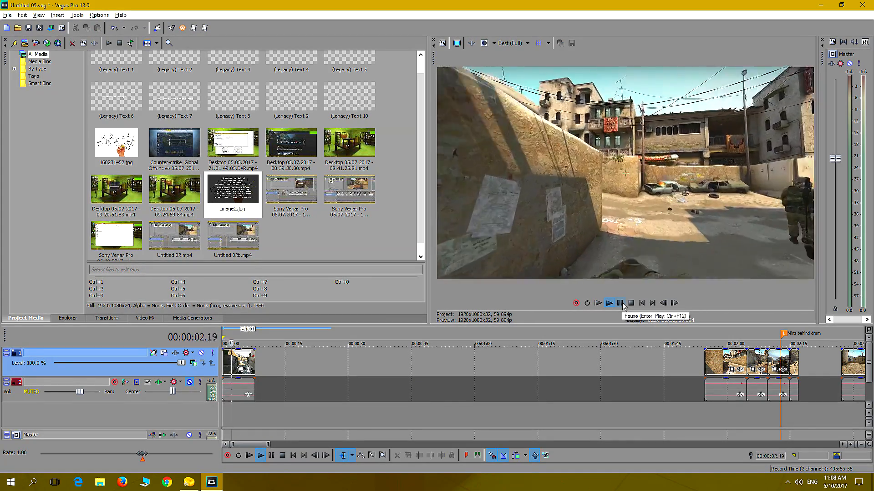
click(620, 303)
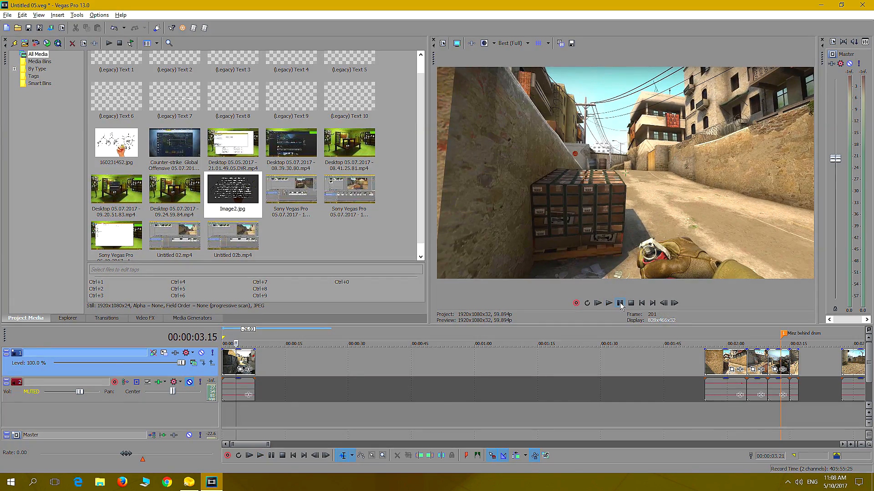
key(Left)
key(Left)
key(Left)
key(Left)
key(Left)
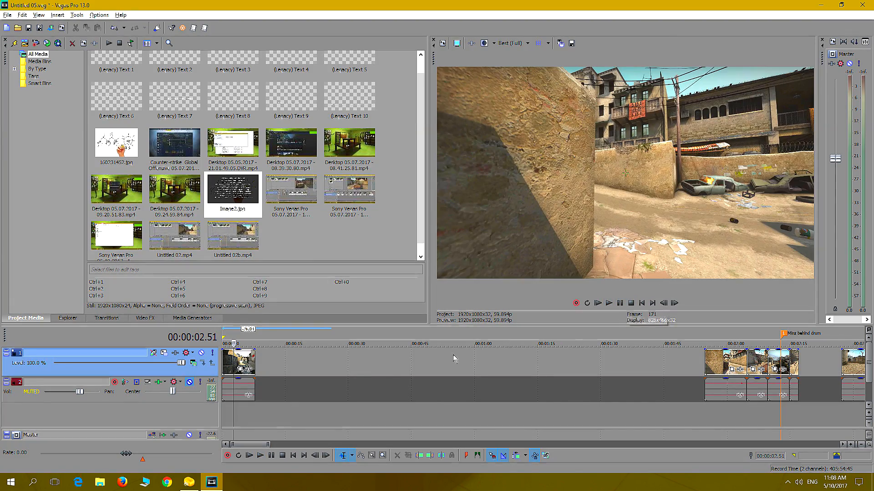
drag(224, 361, 235, 363)
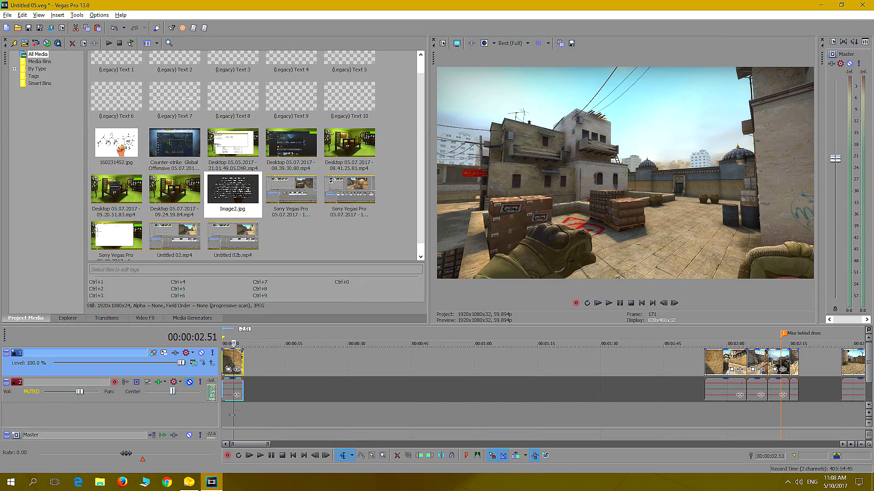
Preview the shortened opening clip and trim its end back to 00:00:04.45
click(224, 417)
click(619, 303)
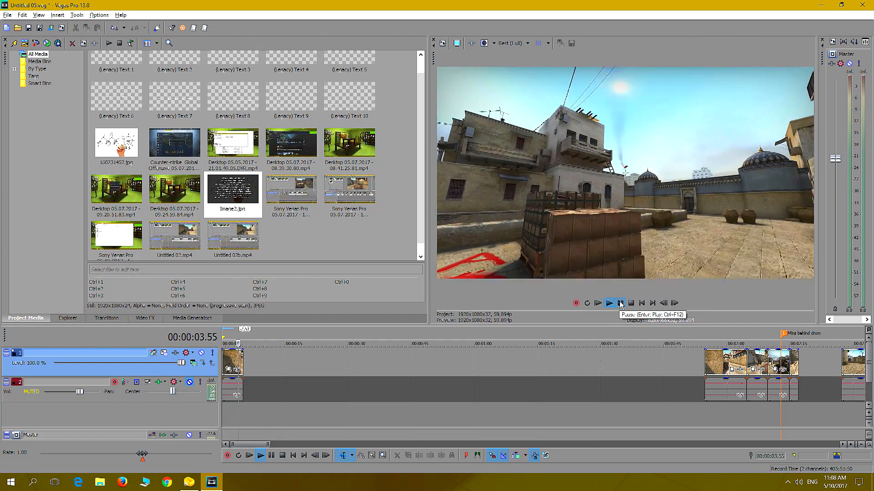
click(619, 303)
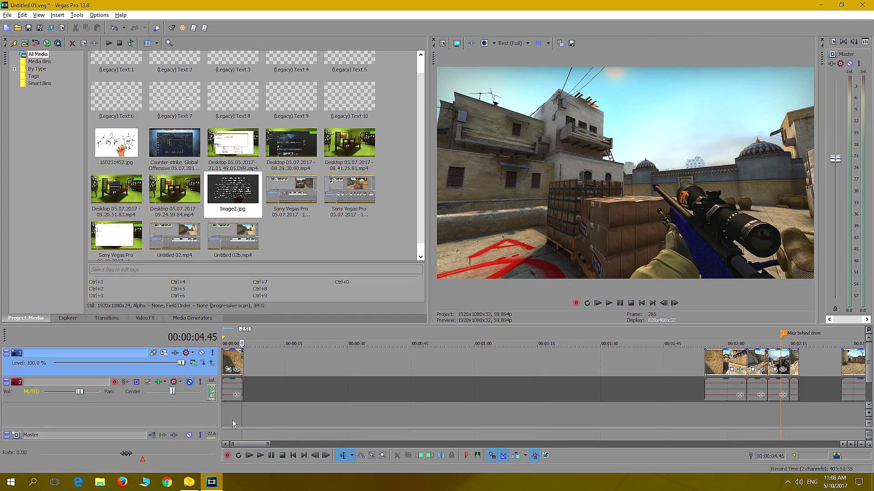
scroll(233, 424, up, 2)
drag(268, 371, 261, 371)
Review the "Terries run in" clip and the "Kill 2" camera angles for a shot of the terrorists running
scroll(483, 421, down, 3)
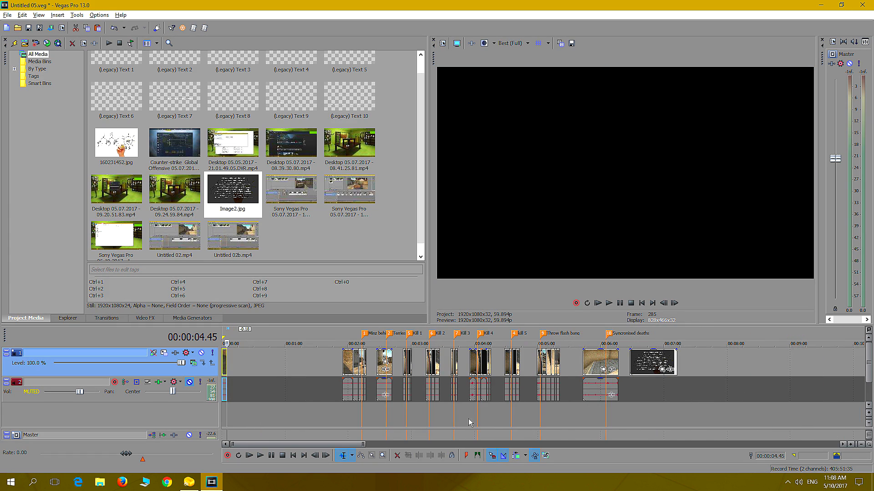
click(381, 415)
scroll(403, 410, up, 4)
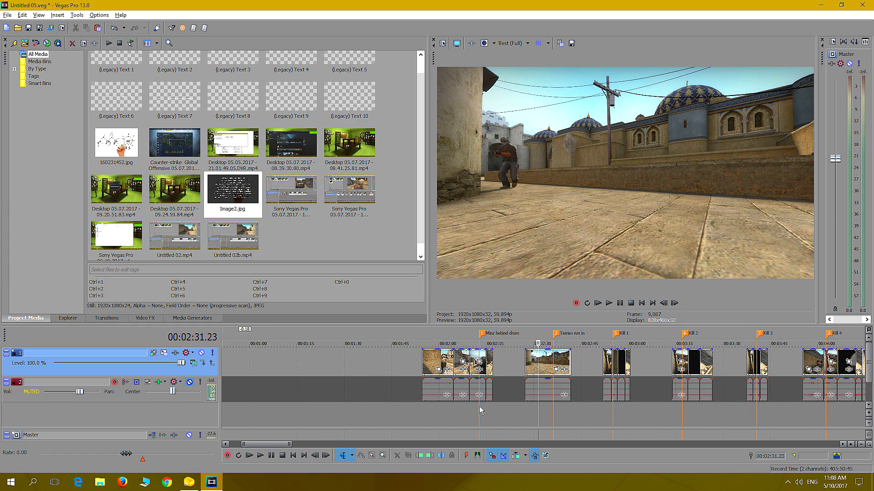
key(space)
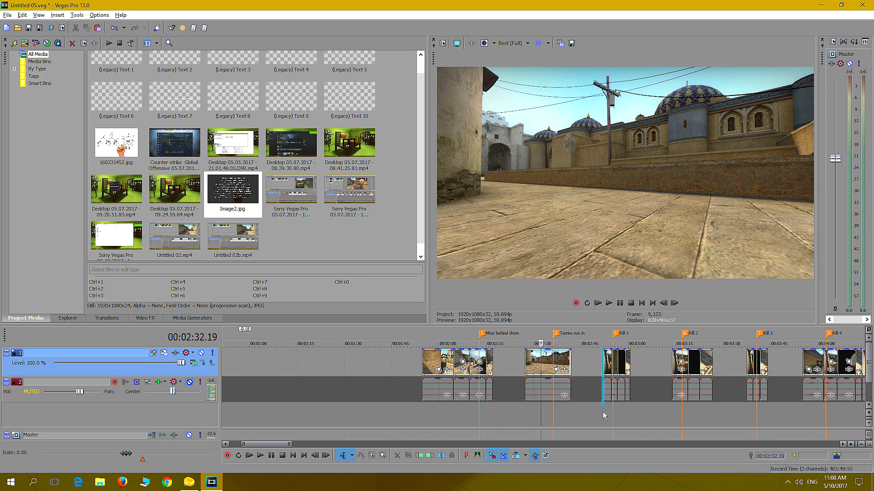
click(603, 415)
scroll(624, 411, up, 3)
click(772, 409)
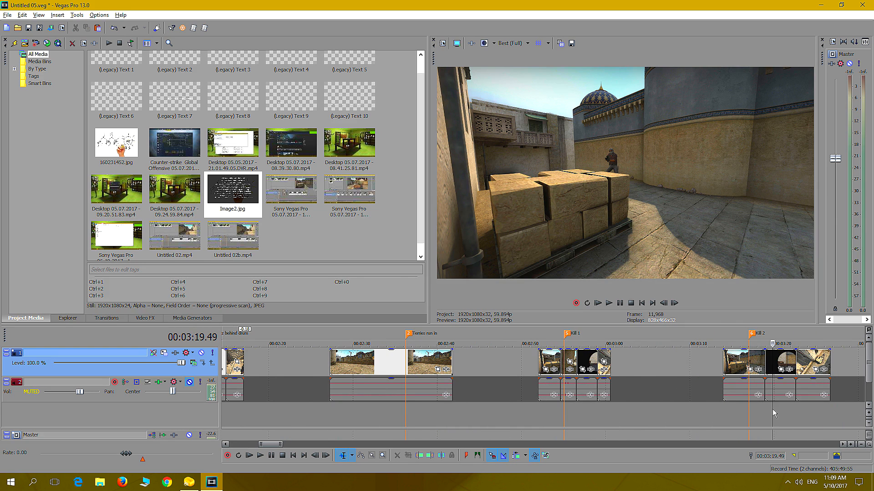
click(802, 413)
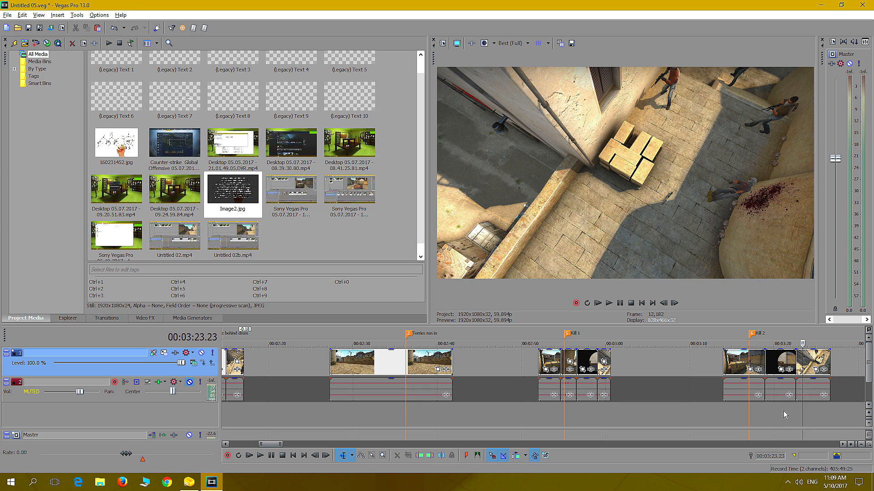
Copy the overhead angle at the end of the "Kill 2" group to about 29 seconds on the timeline
click(799, 365)
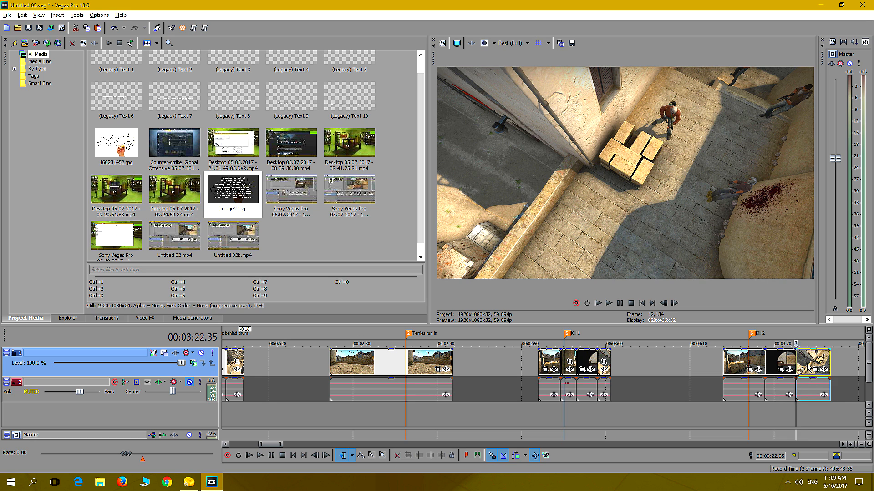
drag(808, 367, 108, 371)
drag(231, 372, 476, 374)
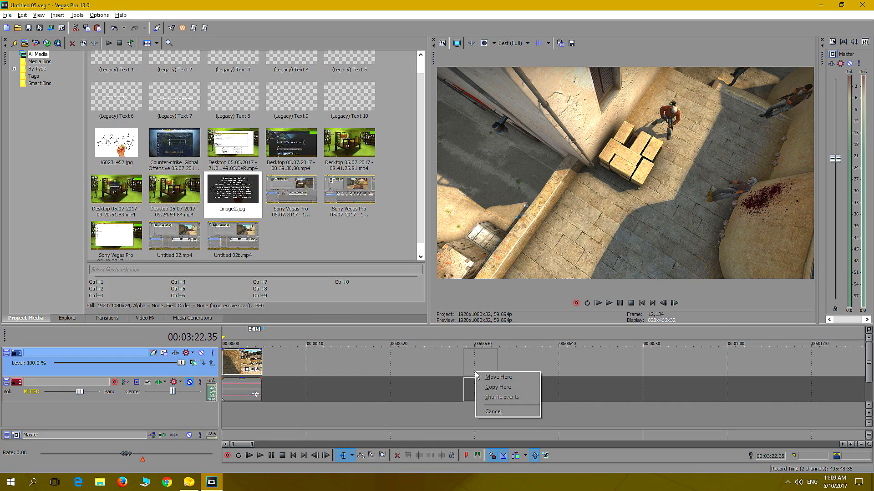
click(500, 387)
Move the copied overhead clip near the timeline start, extend its start to about 00:00:10 and preview it
drag(478, 367, 290, 369)
click(298, 418)
drag(381, 360, 420, 362)
drag(328, 364, 306, 366)
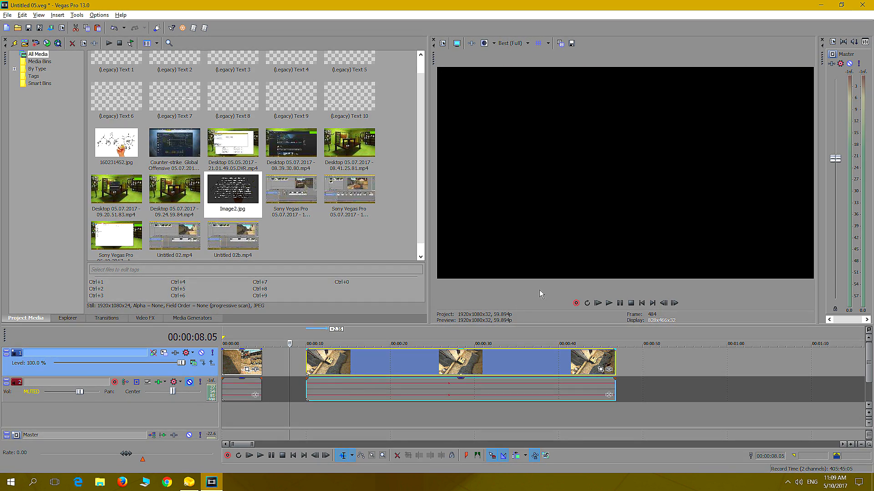
click(307, 410)
key(space)
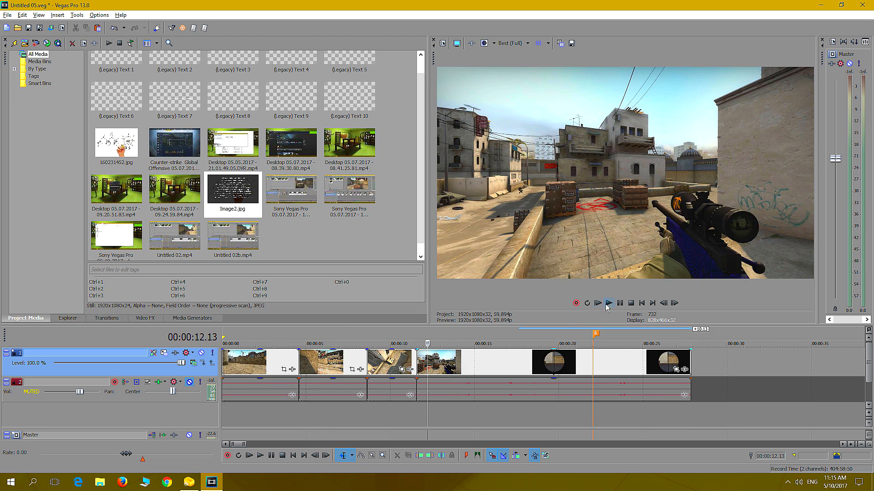
Preview the fourth clip, the sniper's first-person view, split it at 00:00:14.07 and move the remainder to about 36 seconds
click(609, 303)
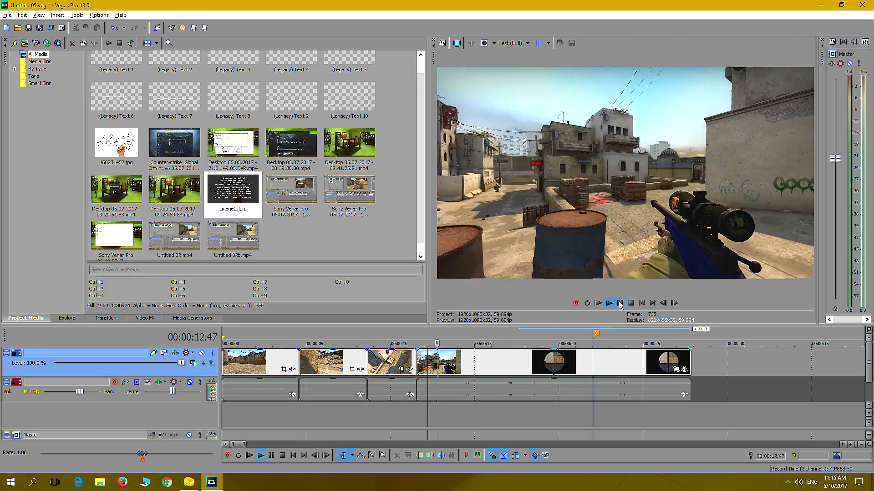
click(620, 303)
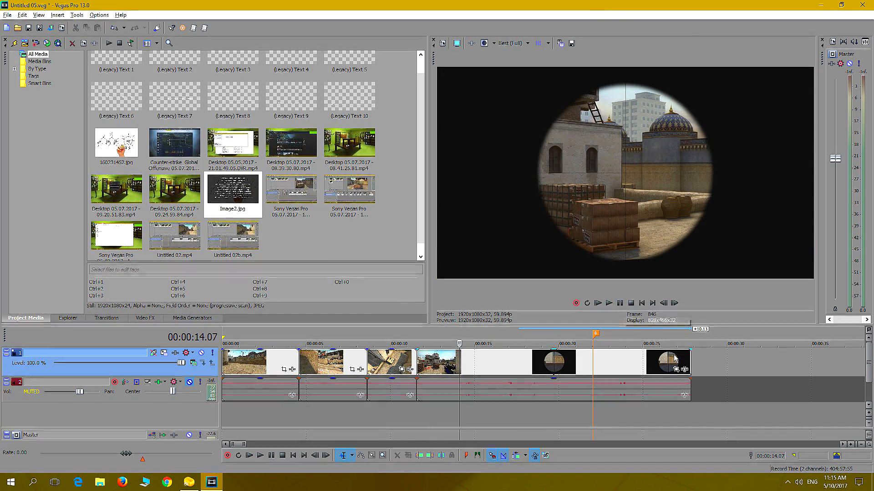
key(s)
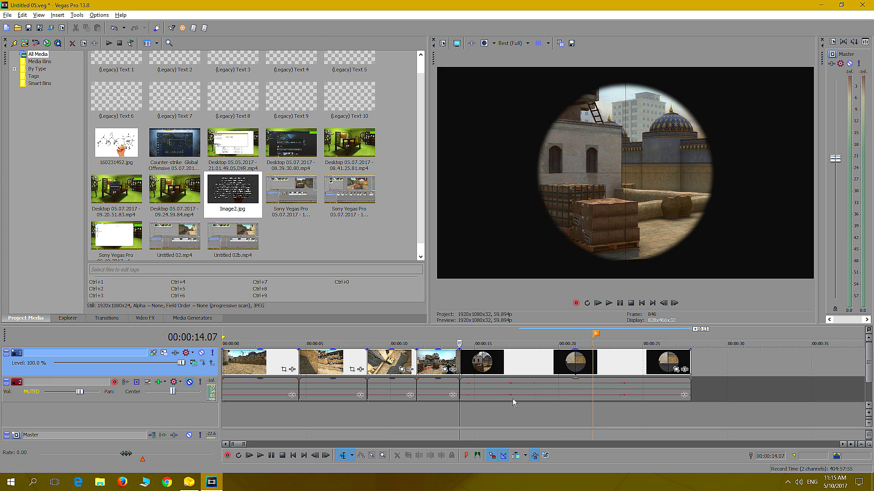
drag(472, 372, 628, 374)
scroll(558, 399, down, 3)
drag(495, 395, 600, 395)
scroll(615, 394, down, 4)
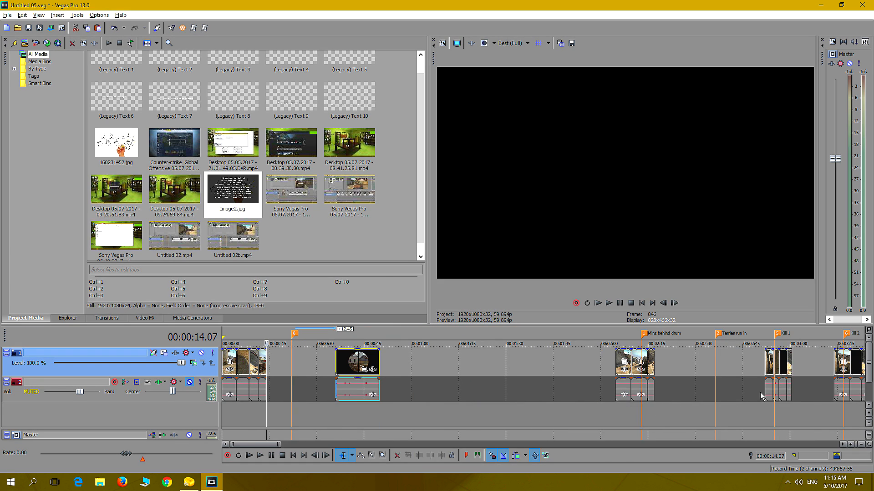
Review the camera angles in the "Kill 1" group and play through the overhead one
click(769, 371)
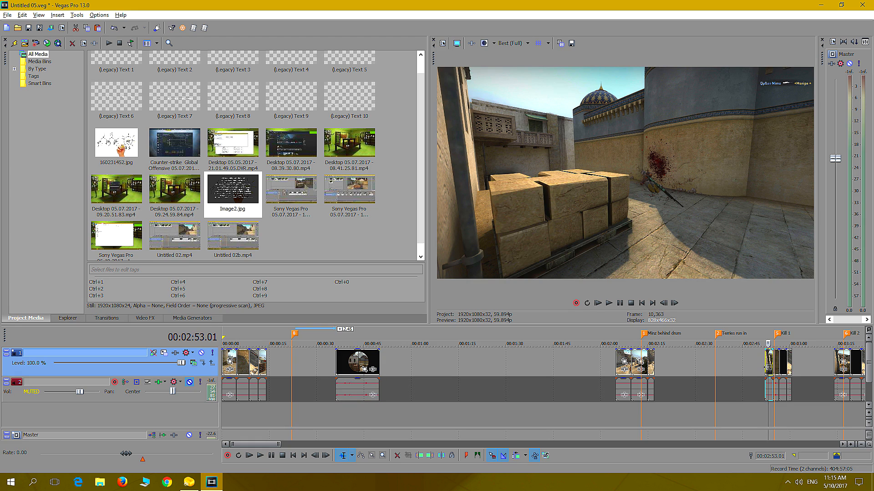
scroll(770, 400, up, 4)
click(564, 410)
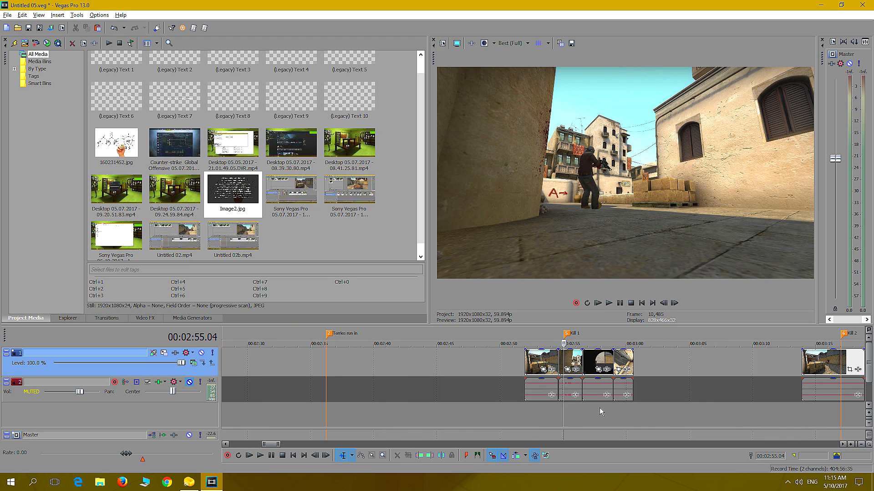
click(601, 412)
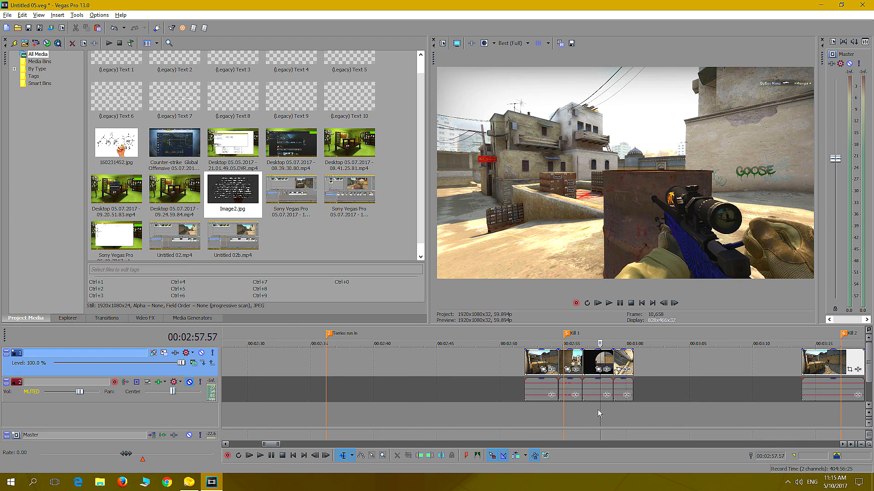
click(595, 409)
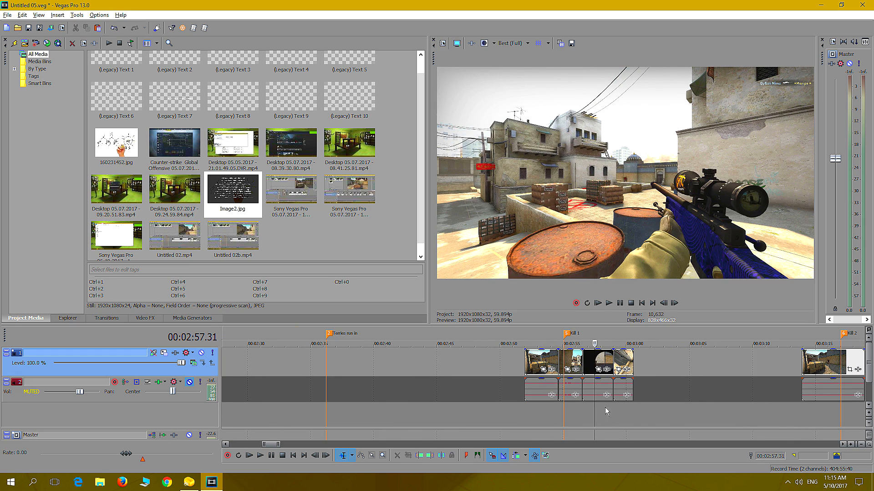
click(630, 411)
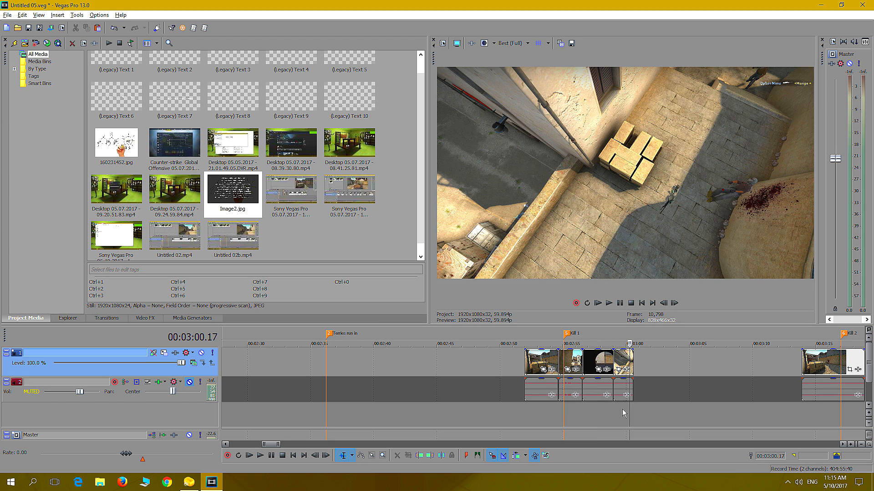
click(613, 408)
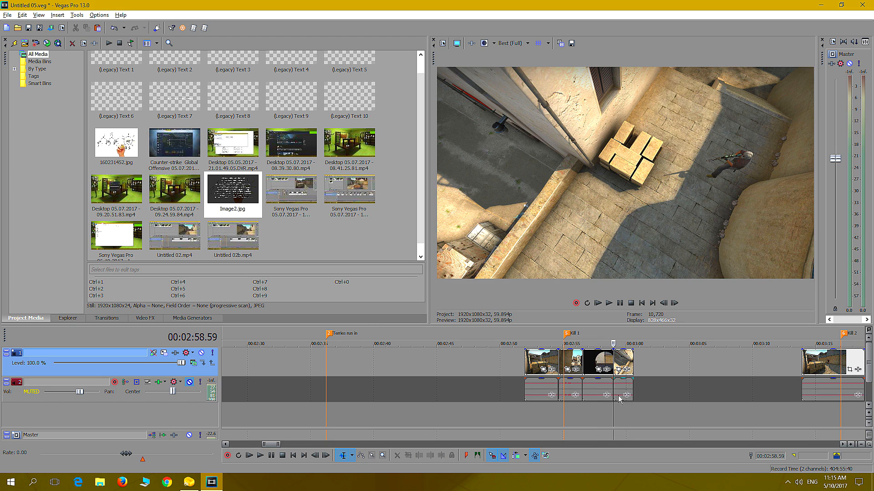
click(609, 303)
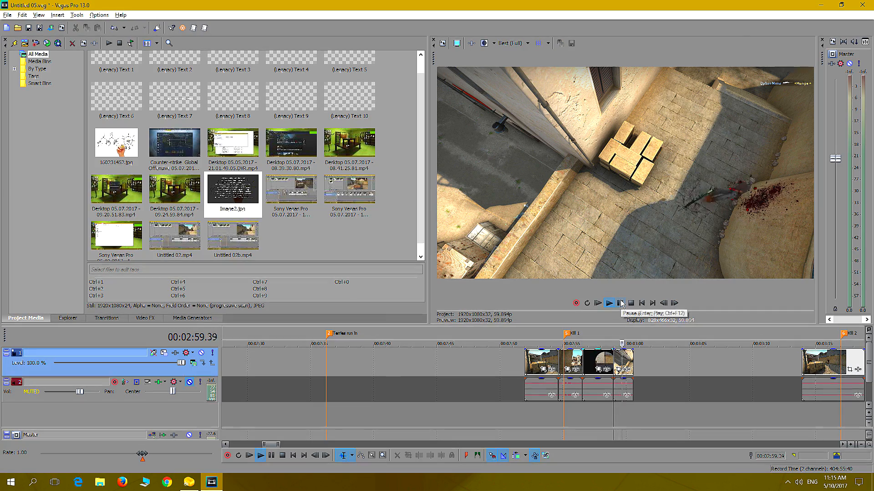
click(620, 303)
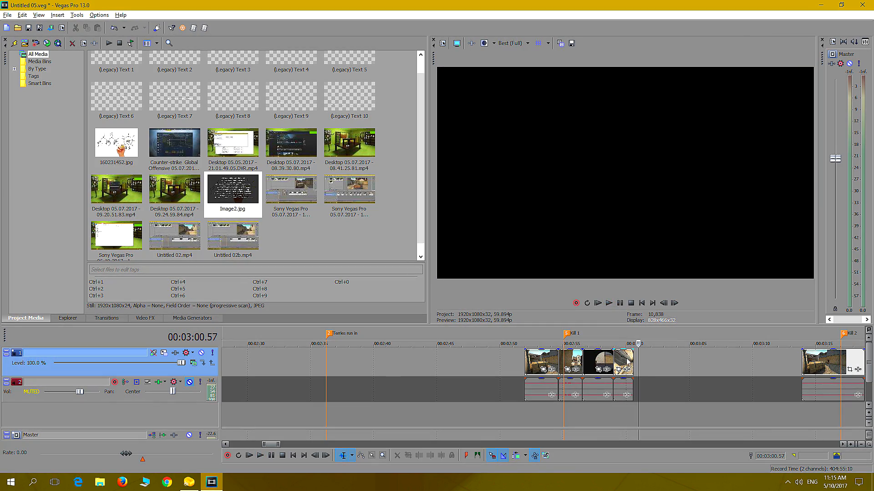
Extend the end of the overhead angle in the "Kill 1" group by about 3 seconds and preview it
drag(631, 363, 664, 370)
click(611, 412)
click(609, 304)
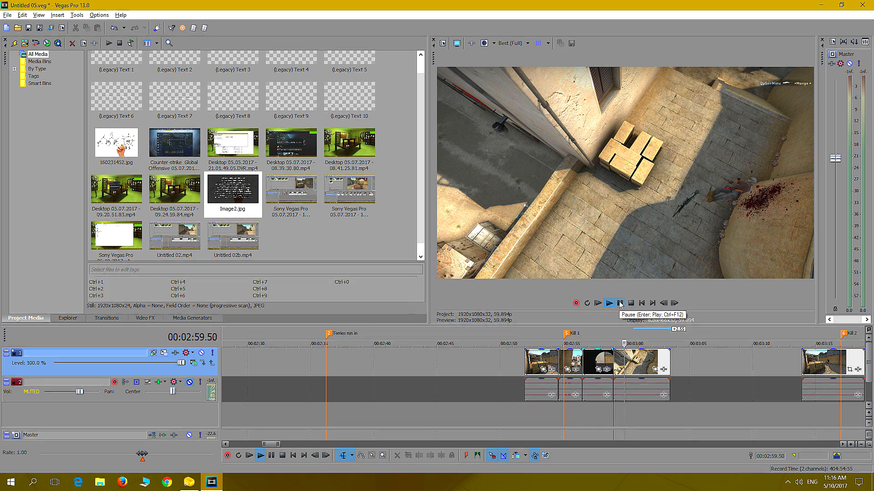
click(620, 304)
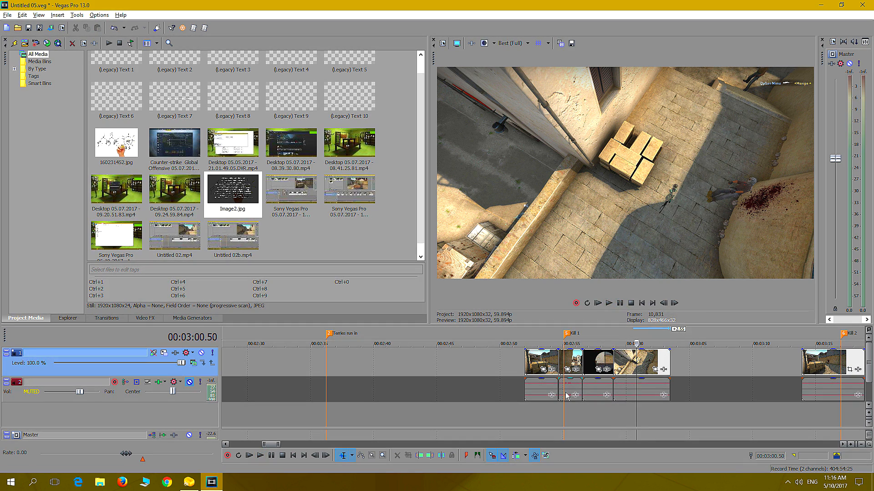
click(614, 413)
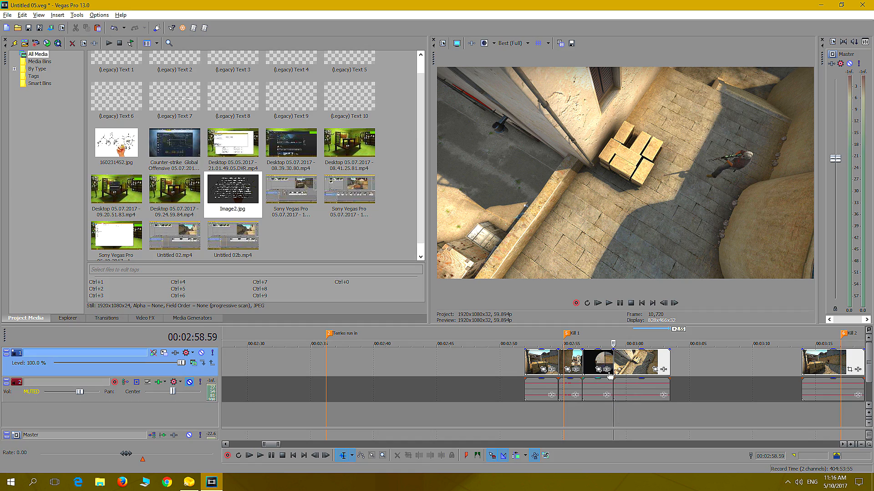
click(615, 304)
click(619, 304)
Preview the "Kill 1" group and cut its sniper scope angle, the third clip, to the clipboard
click(528, 413)
click(609, 304)
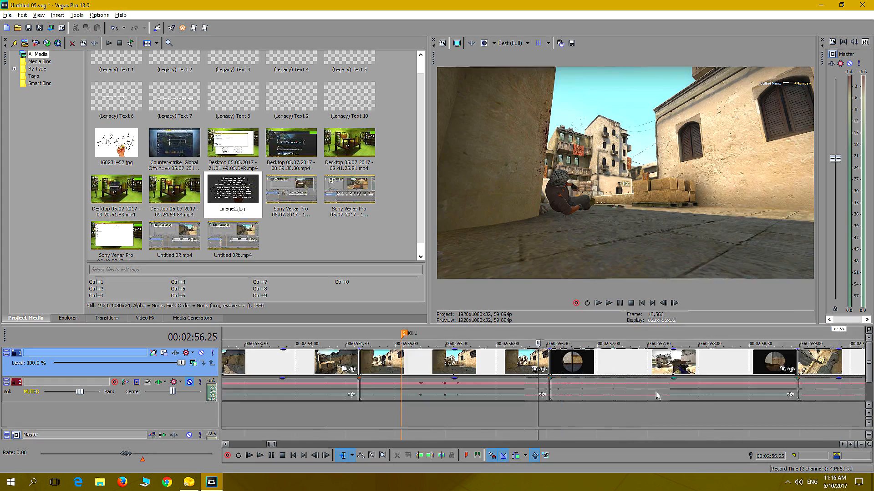
scroll(560, 414, down, 1)
click(560, 414)
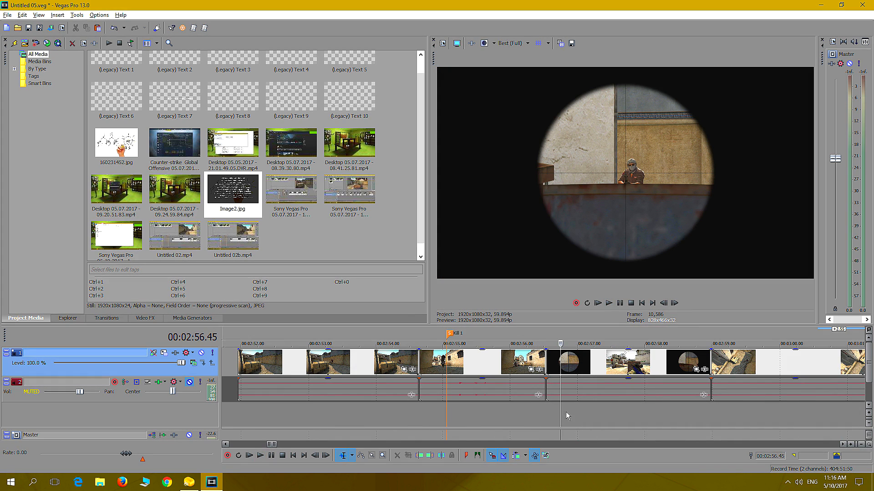
click(594, 415)
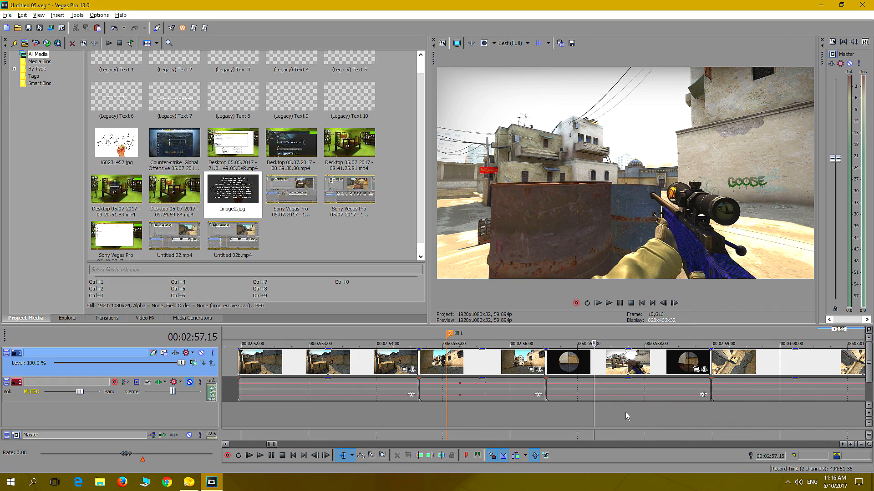
click(555, 416)
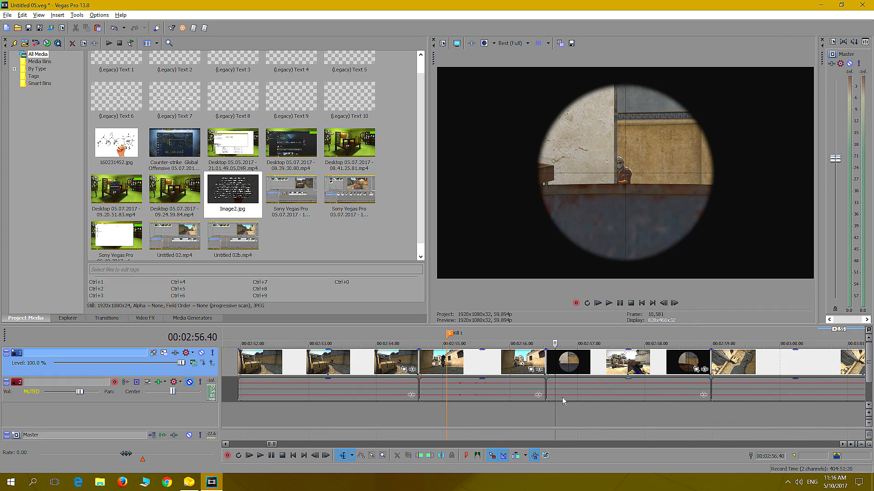
right_click(589, 371)
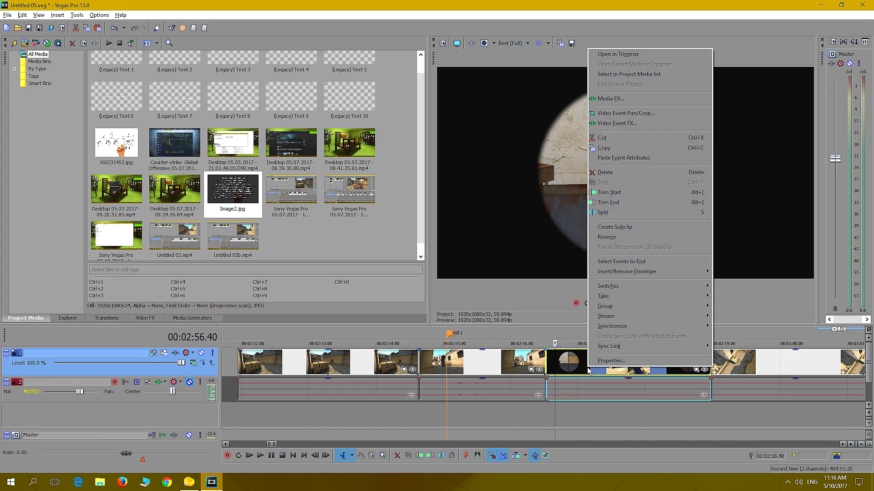
click(609, 140)
Preview the fourth clip of the opening sequence and paste the cut scope shot at 00:00:16.20
scroll(270, 403, down, 10)
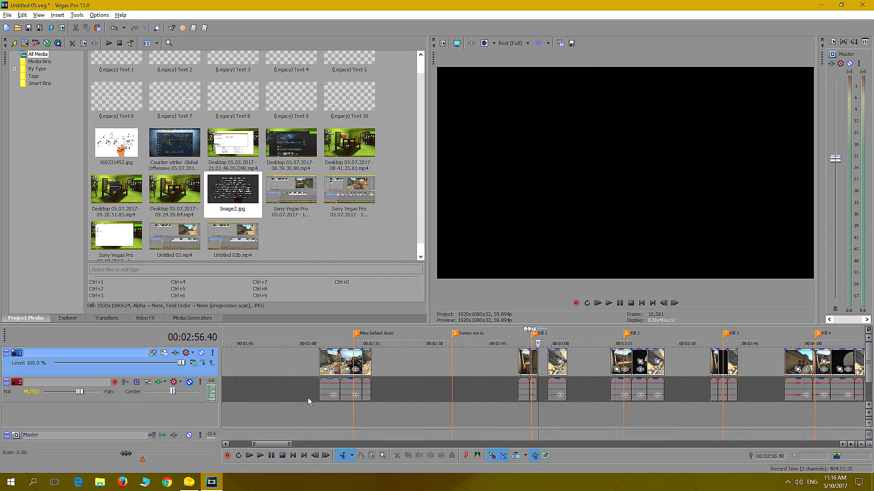
click(233, 408)
scroll(233, 409, up, 10)
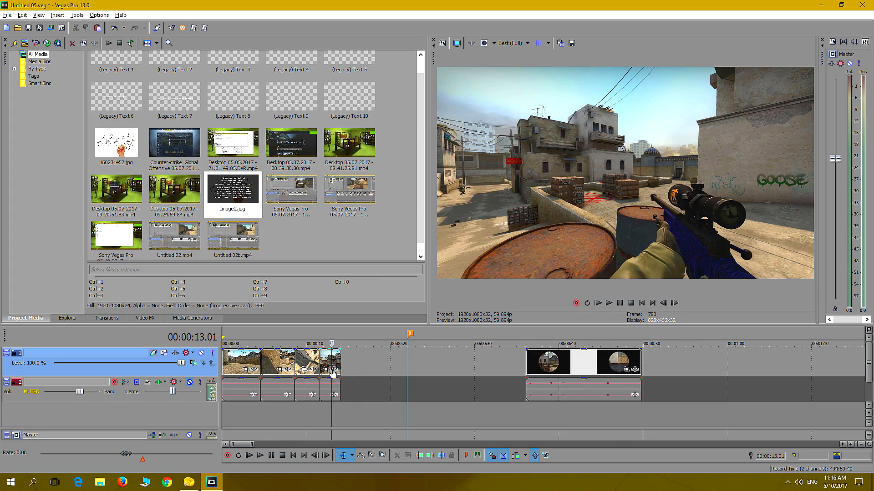
click(320, 411)
click(610, 304)
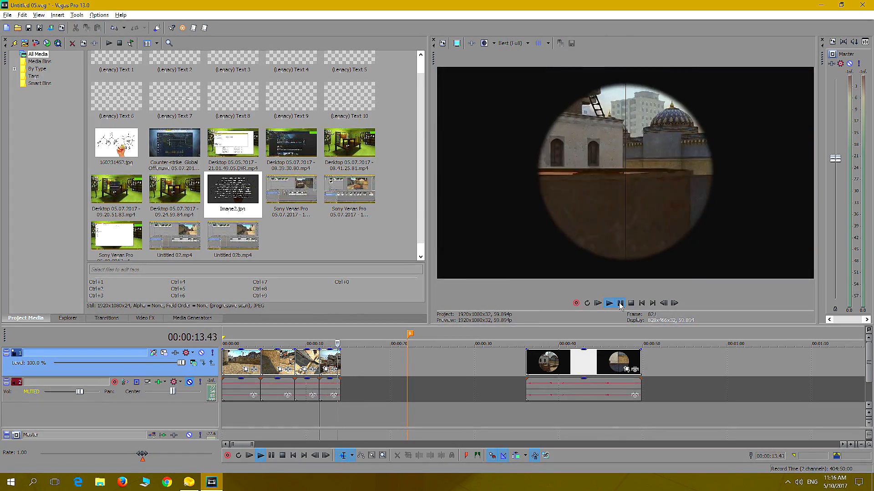
click(619, 304)
right_click(361, 362)
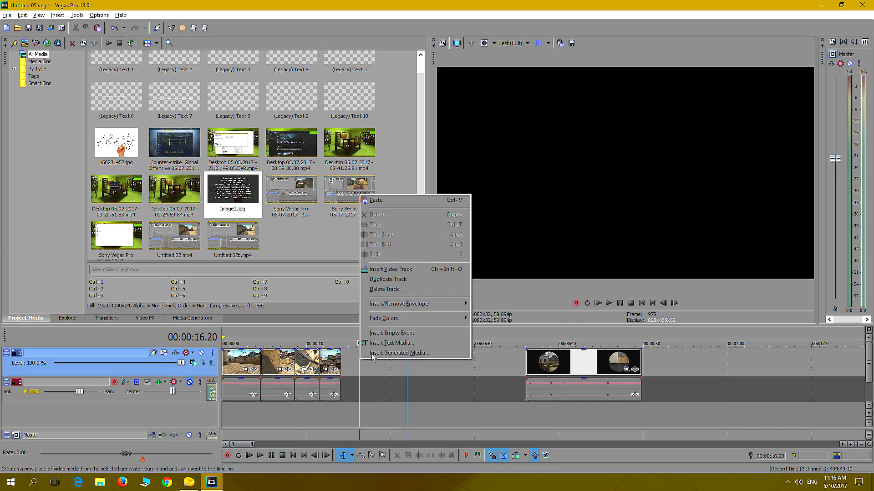
click(377, 199)
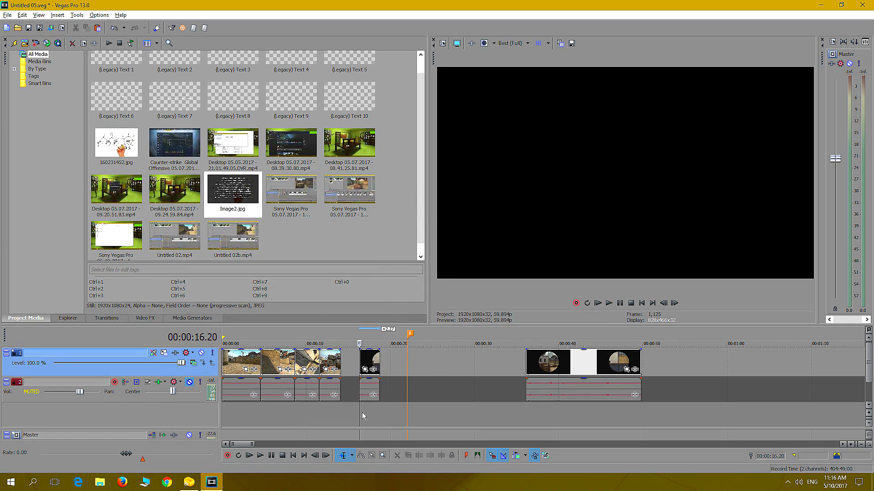
Play the pasted scope shot from its beginning to check the kill
click(361, 415)
click(609, 304)
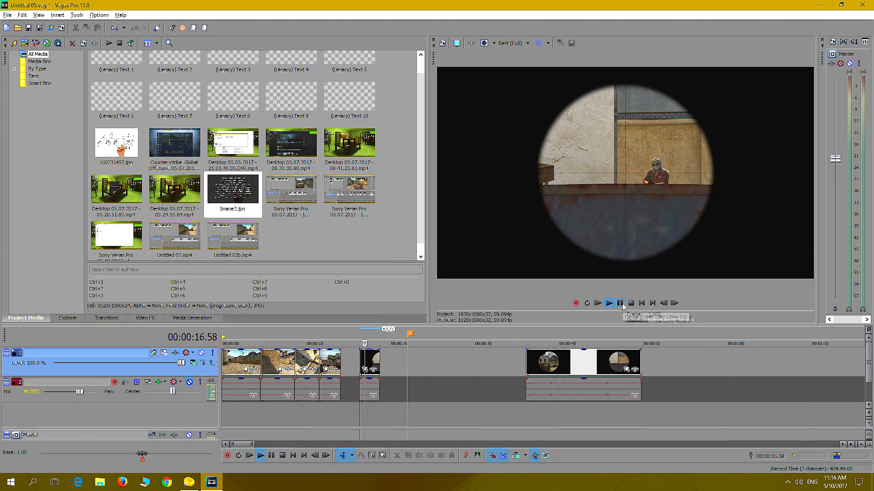
click(621, 305)
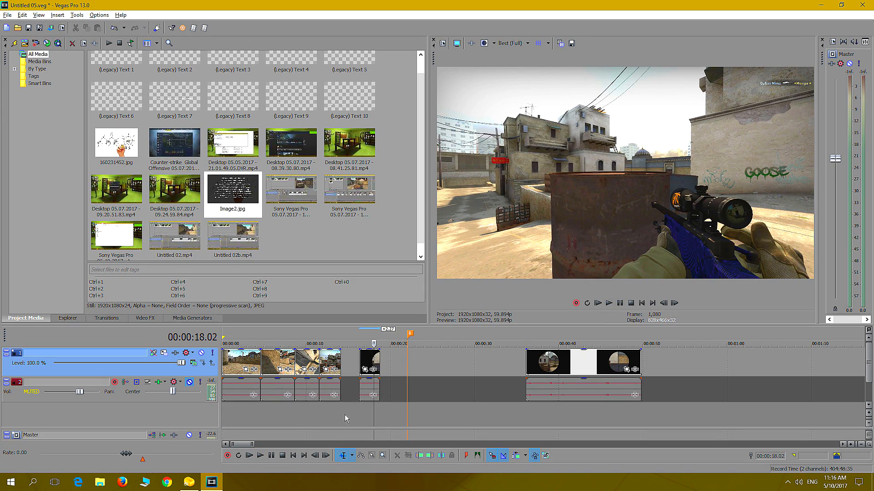
click(362, 411)
click(621, 303)
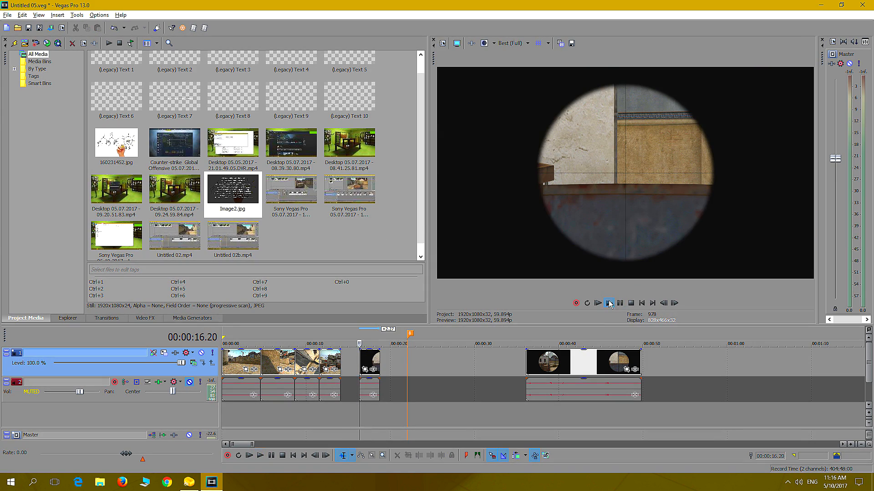
click(623, 304)
Preview the fourth clip and trim its end back to 00:00:13.17, where the scope is up
click(323, 413)
mouse_move(333, 363)
mouse_down()
mouse_move(464, 367)
mouse_move(331, 365)
mouse_up()
click(319, 415)
click(620, 305)
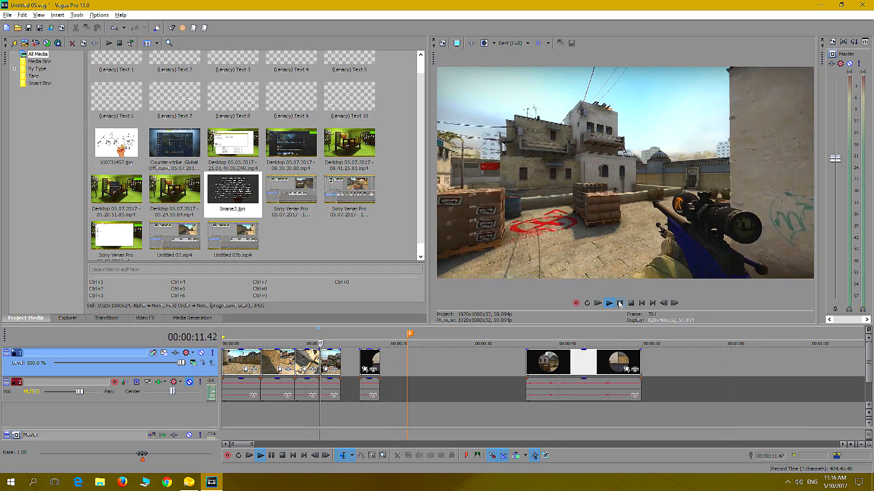
click(619, 303)
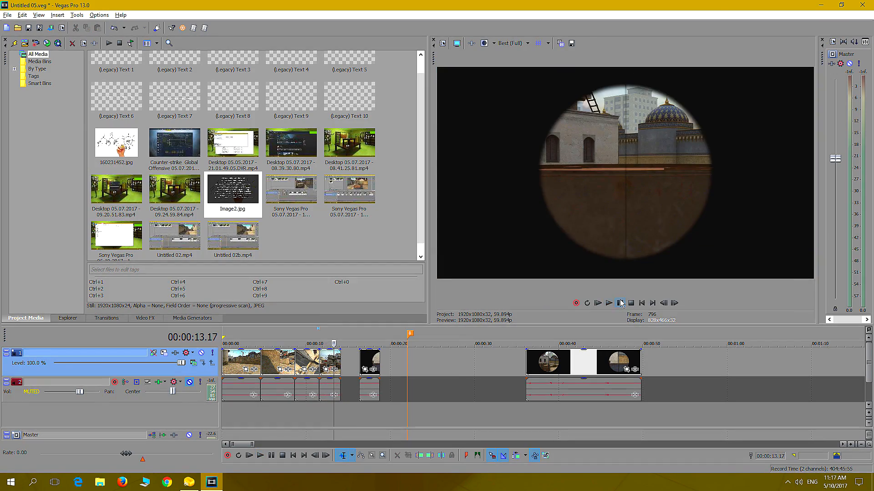
drag(337, 364, 333, 365)
Move the pasted scope shot directly against the end of the fourth clip and preview the transition
click(357, 409)
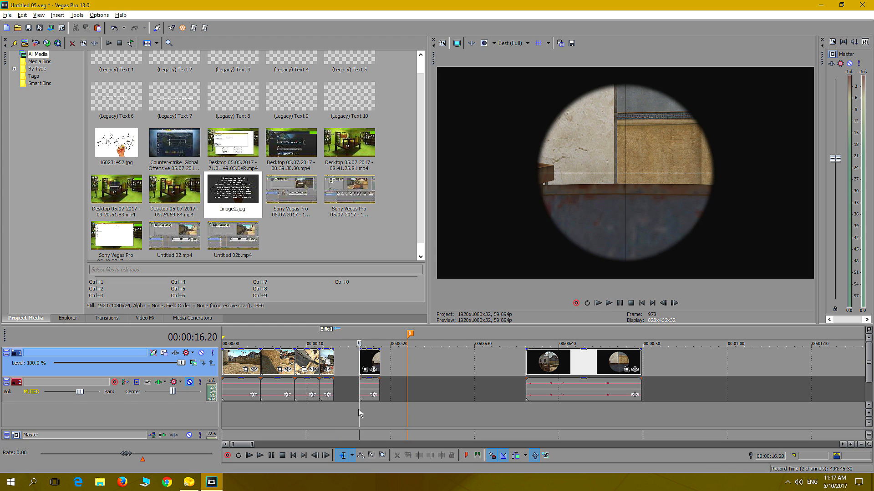
key(Right)
key(Right)
drag(366, 363, 341, 363)
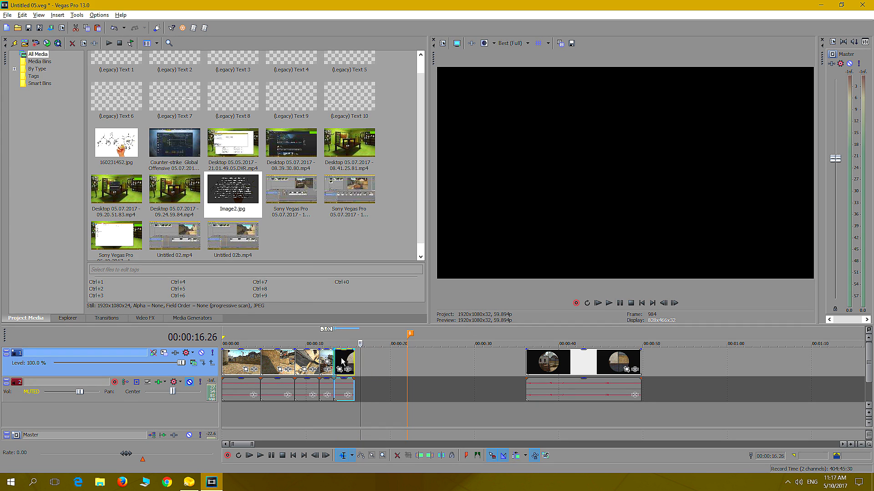
click(328, 409)
click(609, 303)
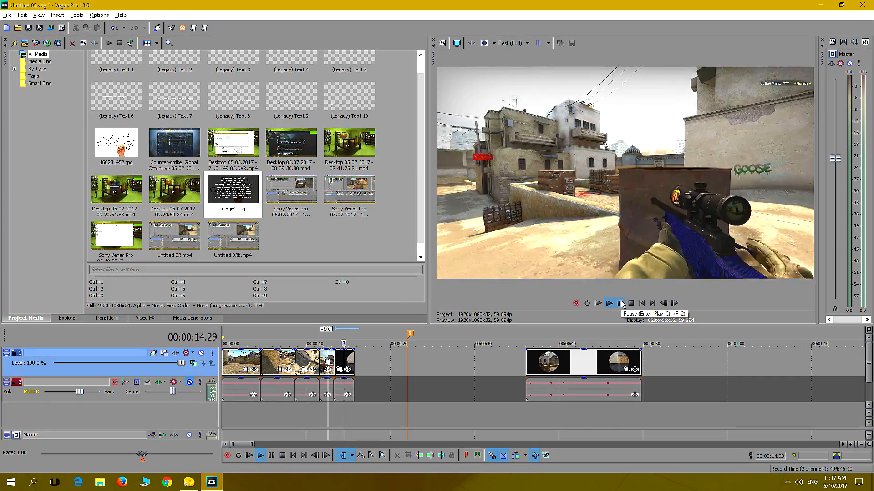
Step back and forth through the pasted scope shot to locate the frame where the scope comes down
click(620, 303)
scroll(370, 414, up, 5)
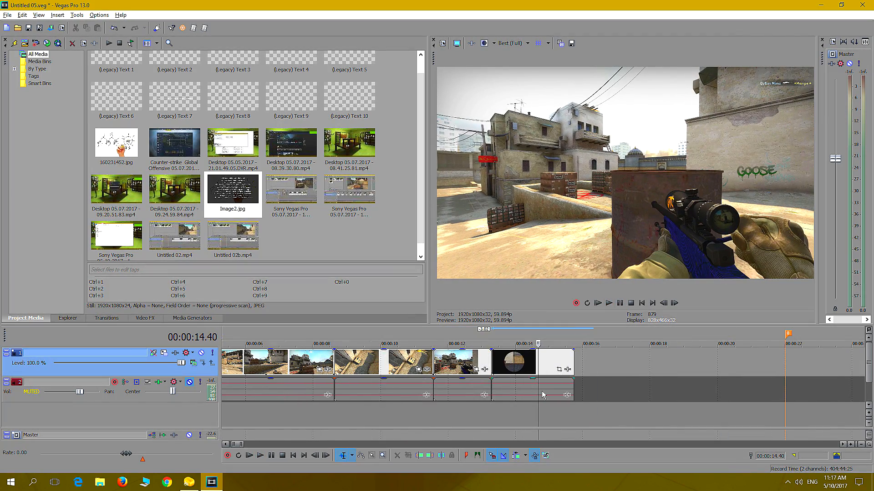
click(492, 408)
key(Right)
key(Right)
key(Right)
key(Right)
key(Right)
key(Right)
key(Right)
key(Right)
key(Right)
key(Right)
key(Right)
key(Right)
key(Right)
key(Right)
key(Right)
key(Right)
key(Right)
key(Right)
key(Right)
key(Right)
key(Right)
key(Right)
key(Right)
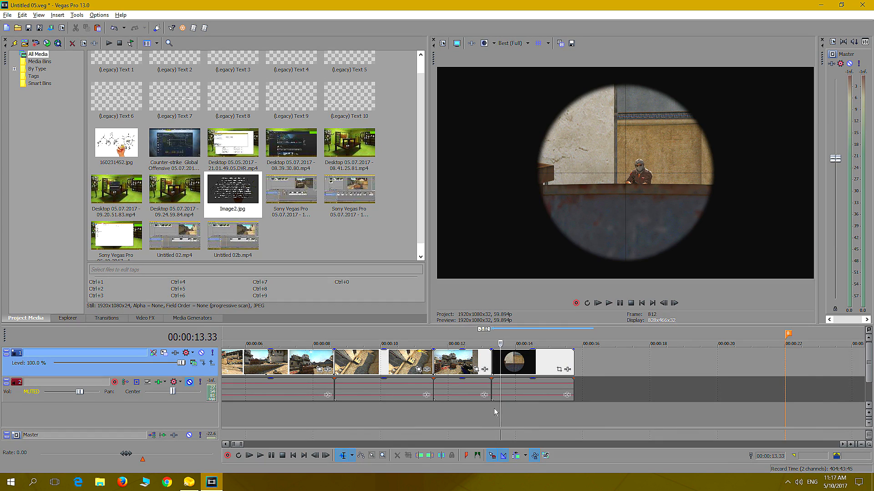
key(Right)
key(Right)
key(Right)
key(Right)
key(Right)
key(Right)
key(Right)
key(Right)
key(Right)
key(Right)
key(Right)
key(Right)
key(Right)
key(Right)
key(Right)
key(Right)
key(Right)
key(Right)
key(Right)
key(Right)
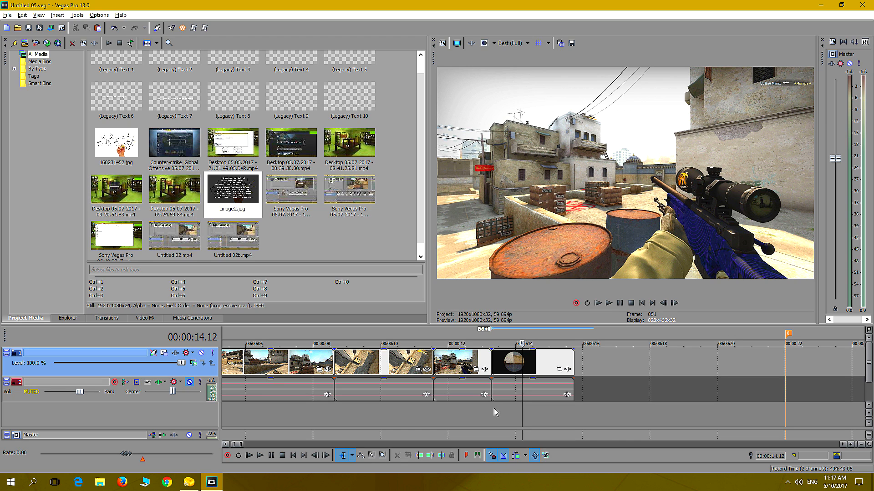
key(Left)
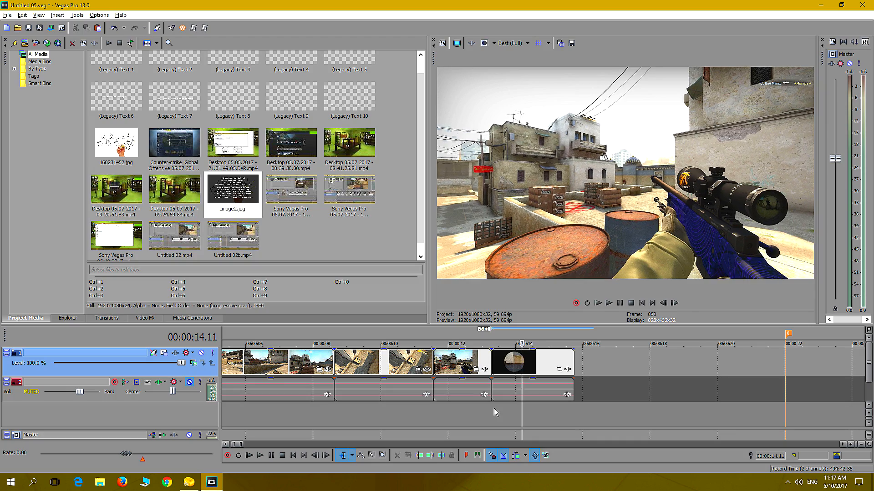
key(Right)
key(Right)
key(Right)
key(Right)
key(Right)
key(Right)
key(Right)
key(Right)
key(Right)
key(Right)
key(Right)
key(Right)
key(Left)
key(Left)
key(Left)
key(Left)
key(Left)
key(Left)
key(Left)
key(Left)
key(Left)
key(Left)
key(Left)
key(Right)
key(Right)
key(Right)
key(Right)
key(Right)
key(Right)
key(Right)
key(Right)
key(Right)
key(Right)
key(Right)
key(Right)
key(Right)
key(Right)
key(Right)
key(Right)
key(Right)
key(Right)
key(Right)
key(Right)
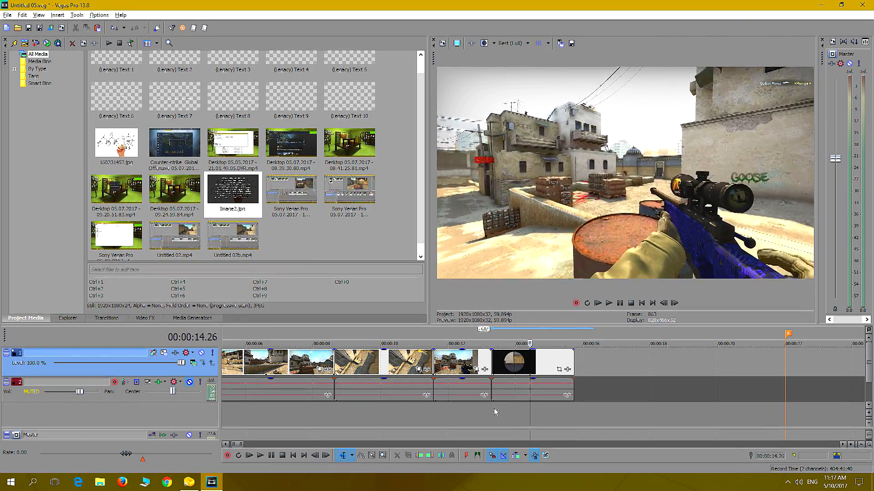
key(Left)
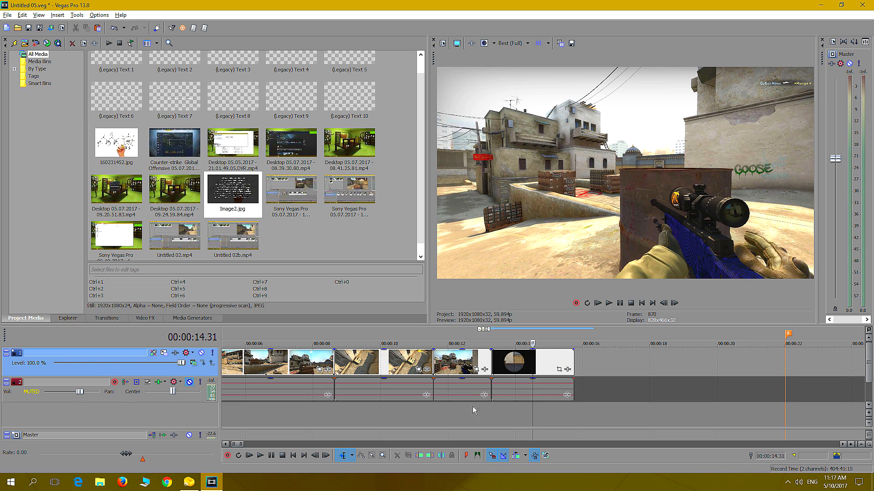
Split the scope shot at 00:00:14.01, the frame where the view leaves the scope
click(492, 410)
key(Right)
key(Right)
key(Right)
key(Right)
key(Right)
key(Right)
key(Right)
key(Right)
key(Right)
key(Right)
key(Right)
key(Right)
key(Right)
key(Right)
key(Right)
key(Right)
key(Right)
key(Right)
key(Right)
key(Right)
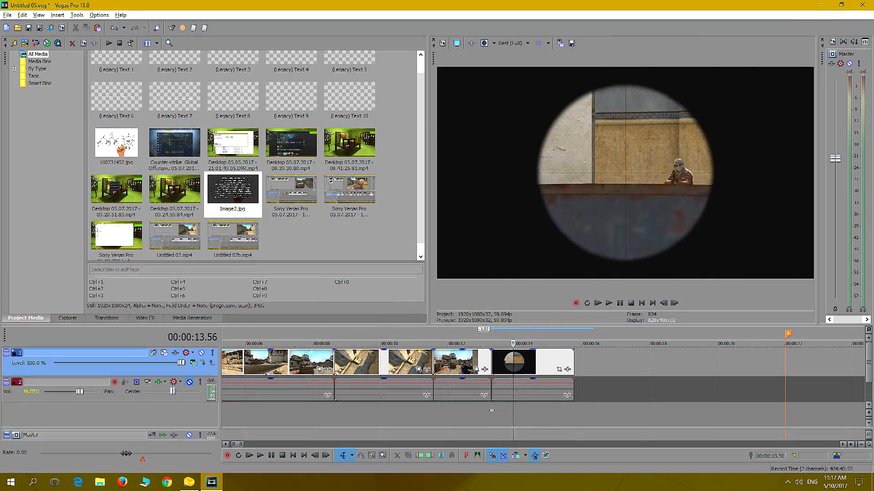
key(Right)
key(Right)
key(Right)
key(Right)
key(Right)
key(Right)
key(Right)
key(Right)
key(Right)
key(Right)
key(Left)
key(Left)
key(Left)
key(Left)
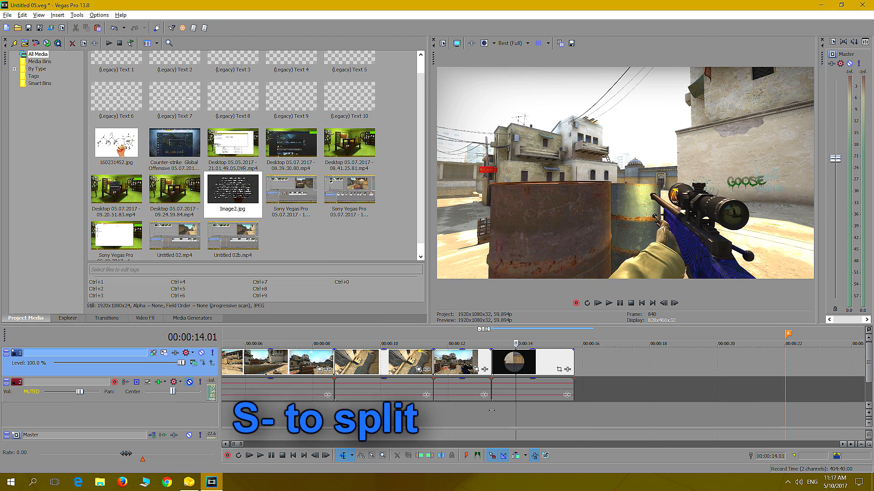
key(s)
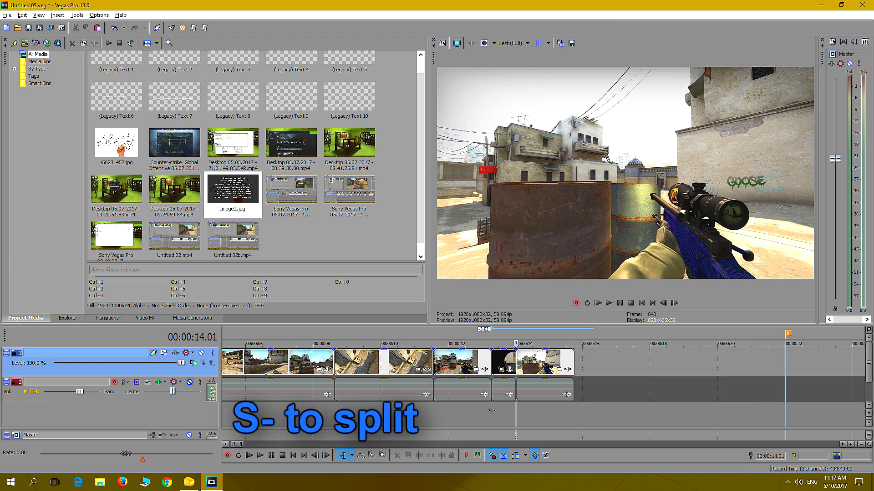
Stretch the scoped part into slow motion to about 00:00:15, overlap the unscoped part slightly on its end, and preview the result
drag(541, 380, 584, 364)
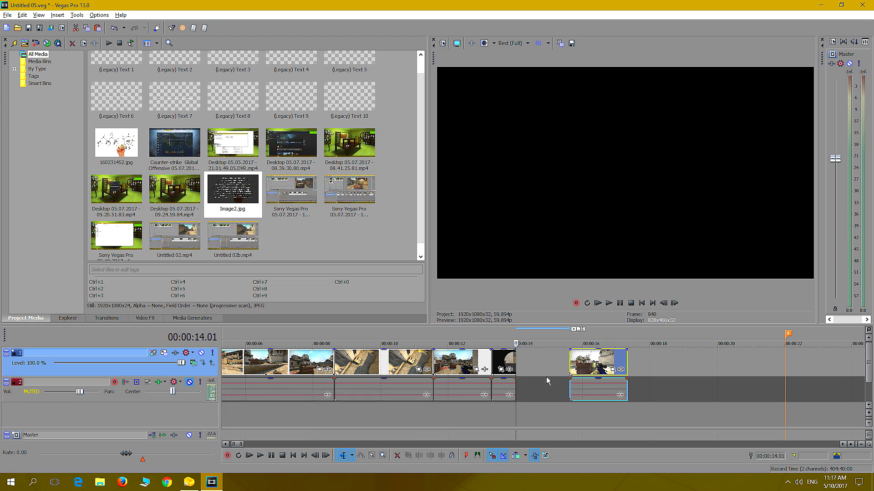
drag(515, 364, 577, 368)
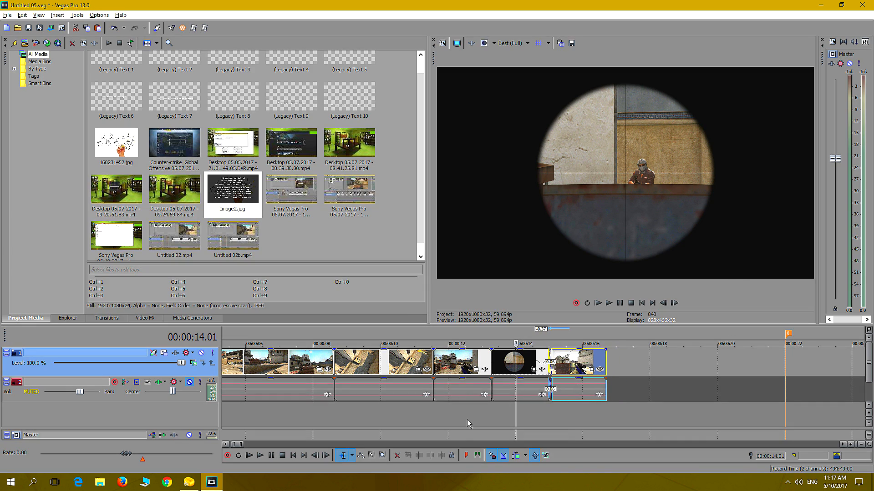
click(465, 424)
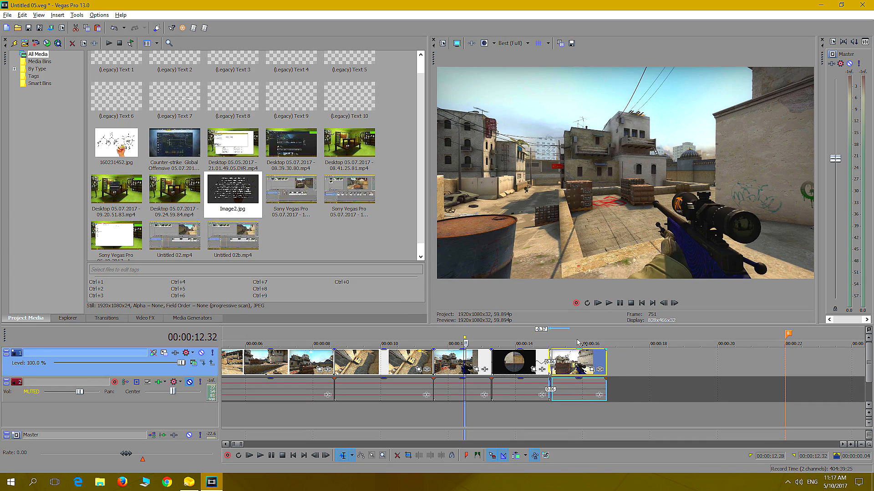
click(609, 303)
click(461, 413)
click(609, 304)
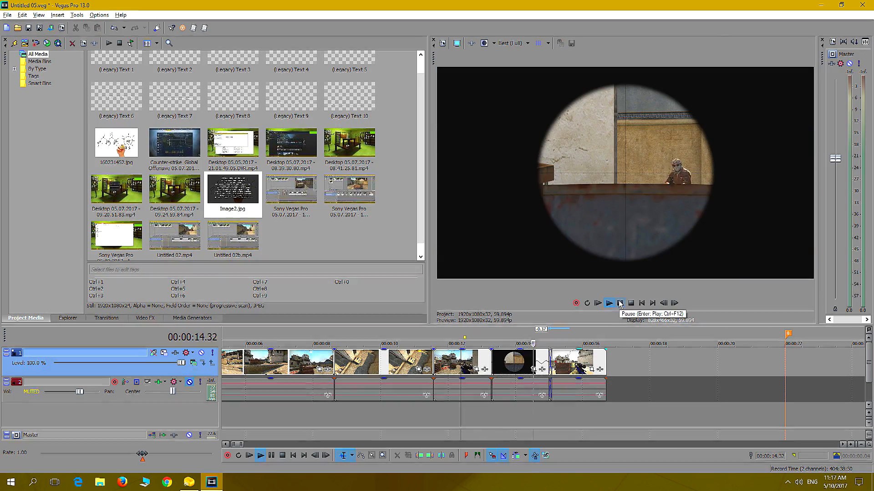
click(620, 304)
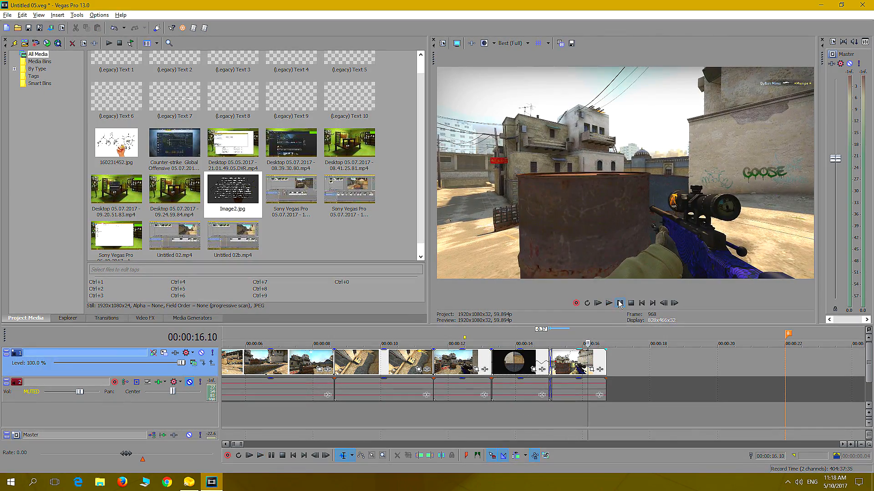
Trim the end of the unscoped part back to 00:00:15.22
click(563, 406)
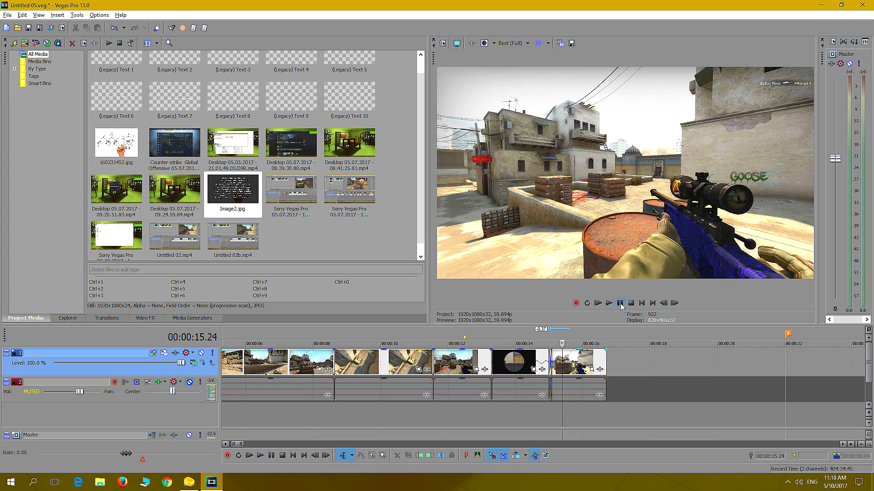
key(Left)
key(Left)
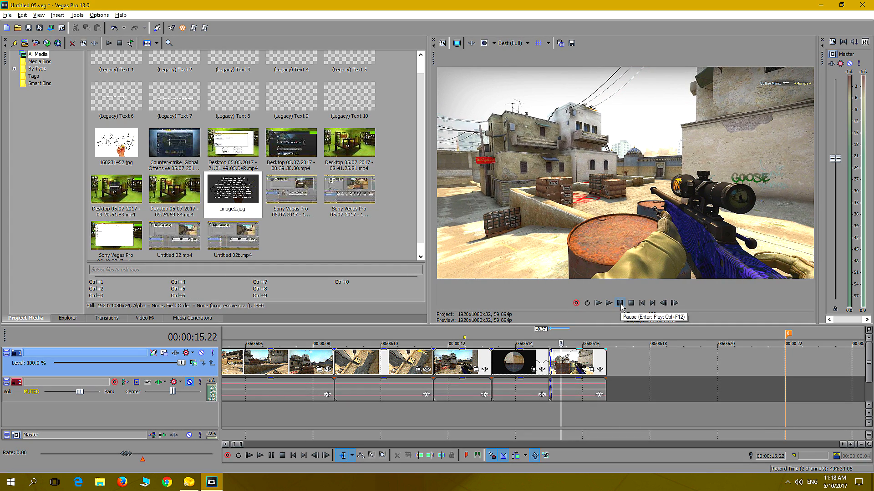
drag(606, 368, 563, 369)
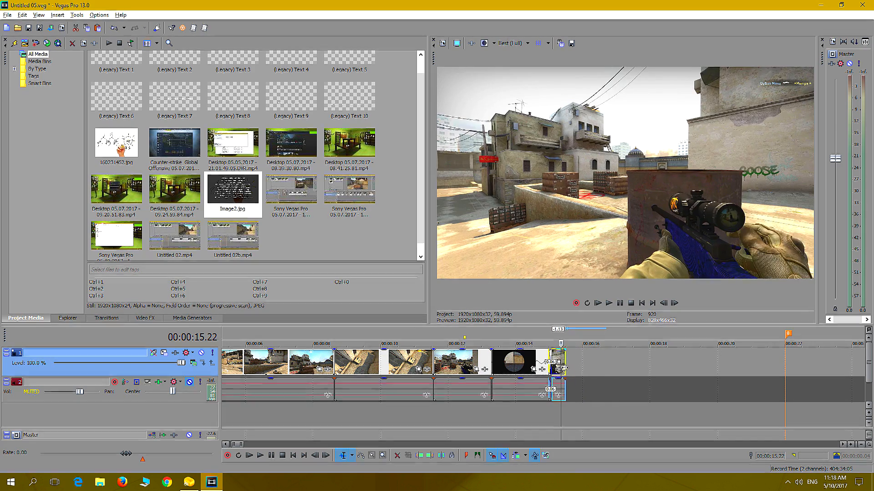
Preview the first clip of the Kill 1 group and cut it from the timeline
scroll(634, 405, down, 5)
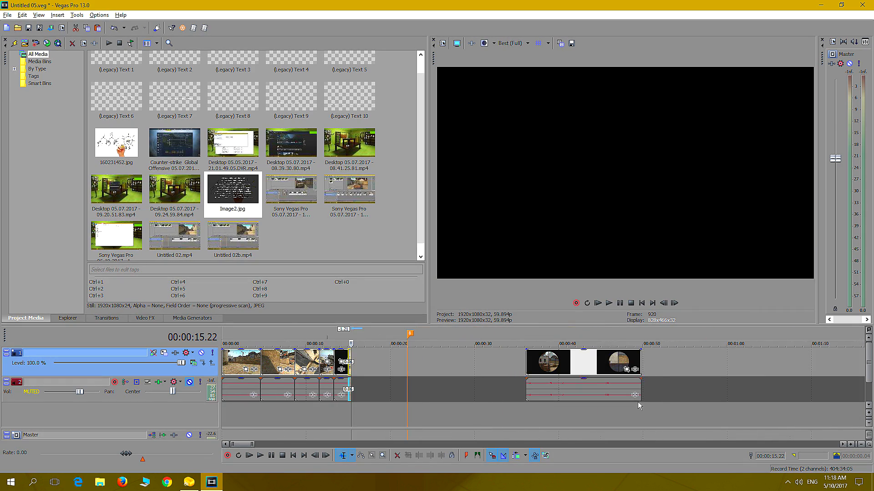
scroll(638, 406, down, 5)
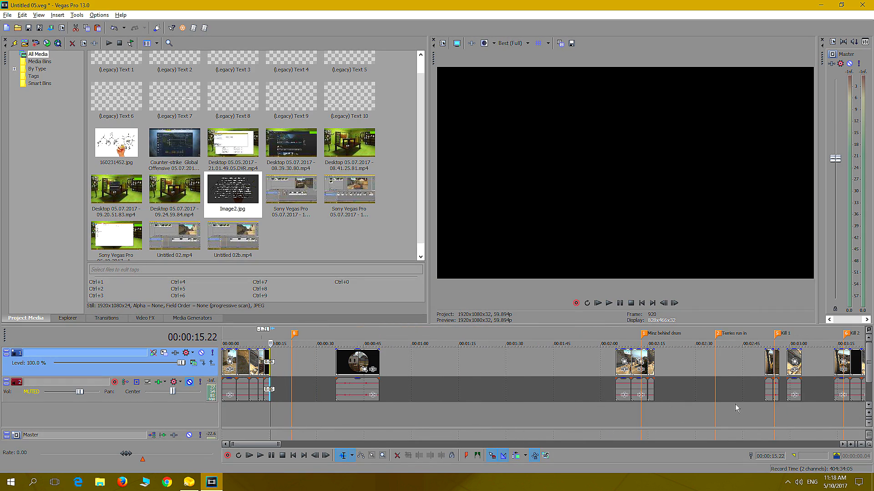
click(768, 412)
key(Right)
scroll(799, 415, up, 5)
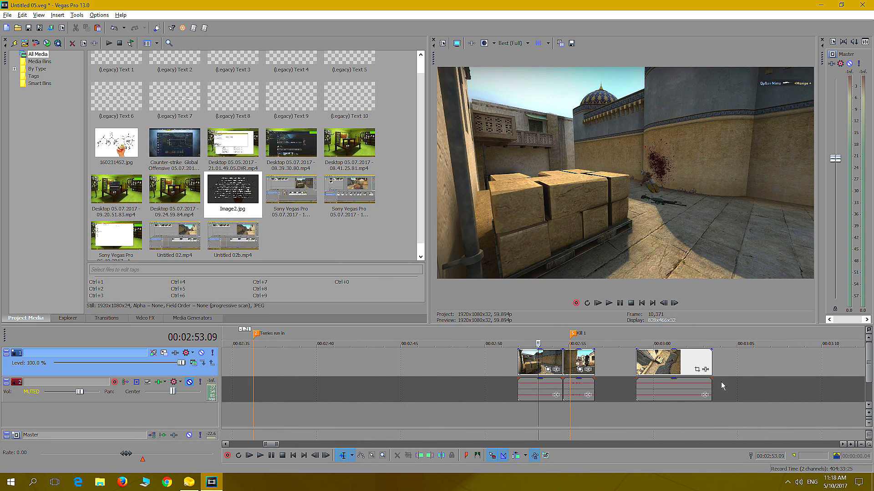
click(552, 364)
right_click(531, 363)
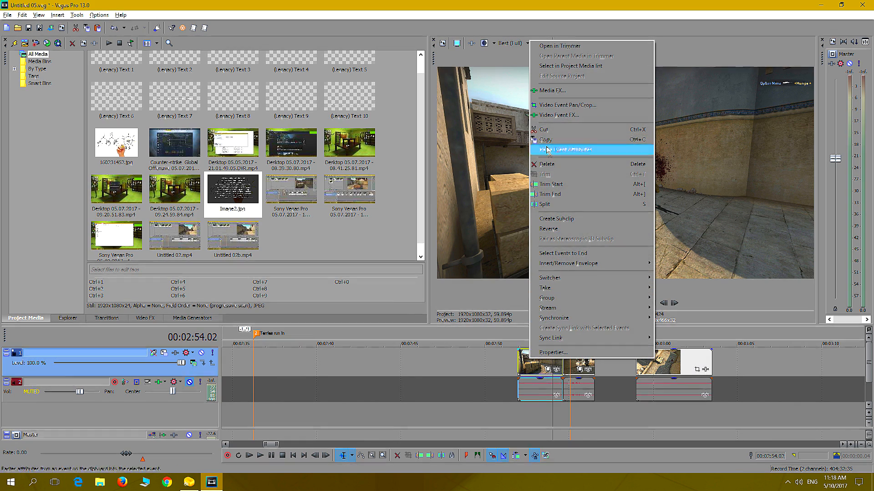
click(550, 129)
Paste the cut Kill 1 clip at 00:00:16.39, behind the opening sequence
scroll(253, 409, down, 10)
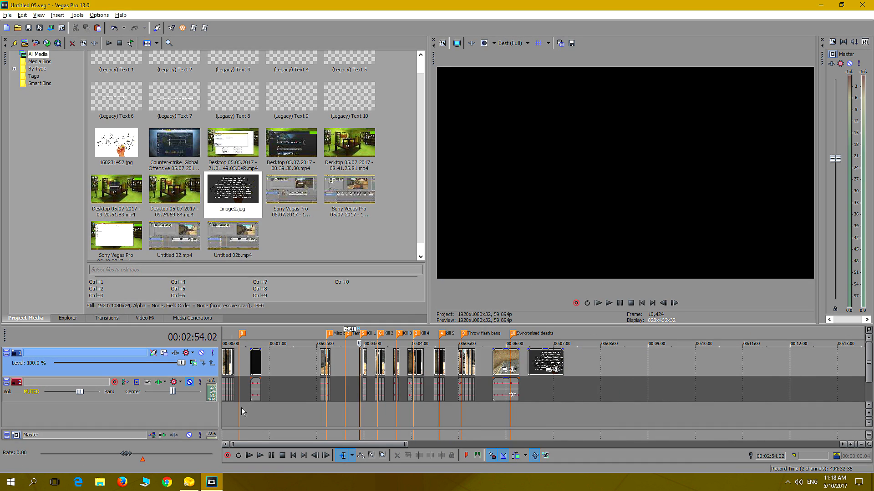
click(242, 412)
scroll(243, 406, up, 10)
right_click(362, 370)
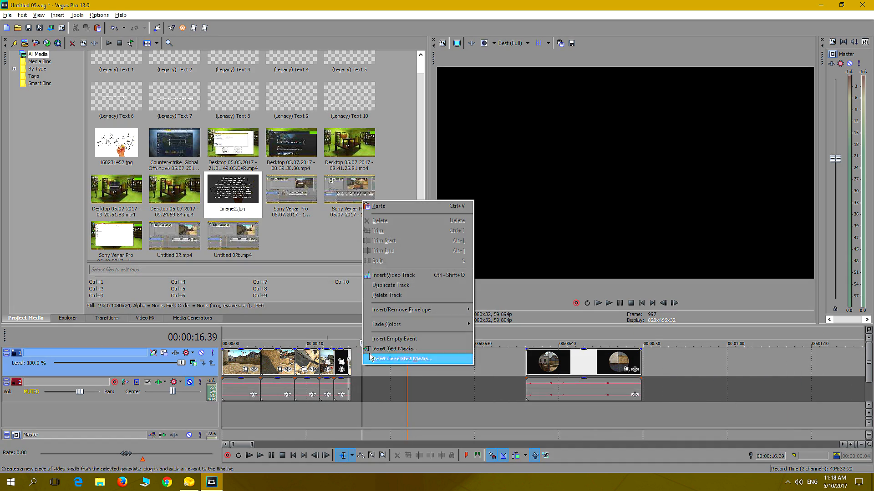
click(410, 218)
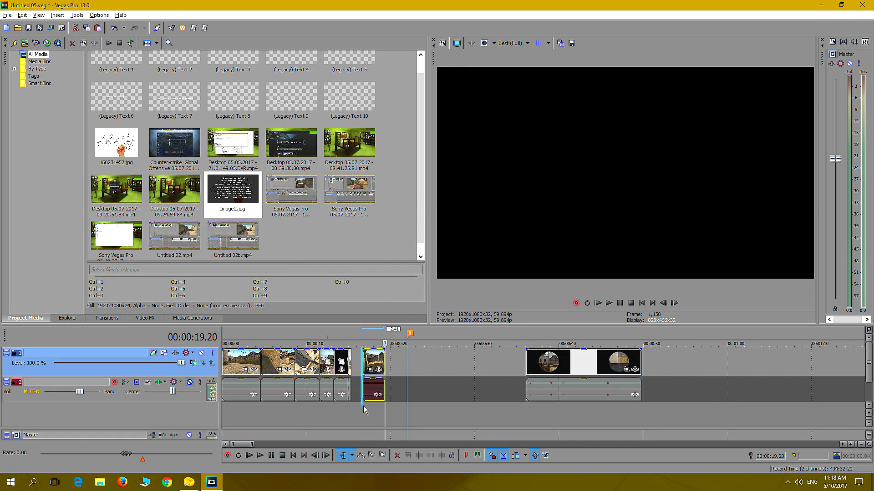
Preview the pasted Kill 1 clip and trim its start to 00:00:17.06, just before the kill
click(363, 410)
key(space)
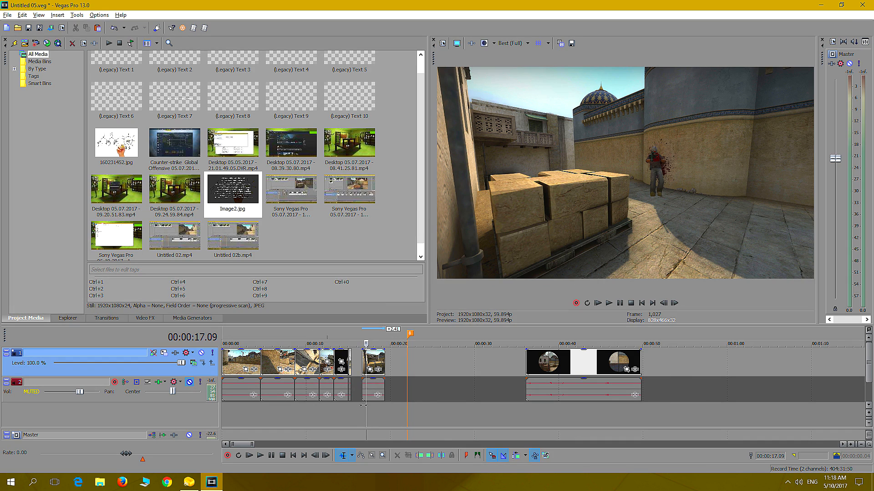
scroll(364, 406, up, 4)
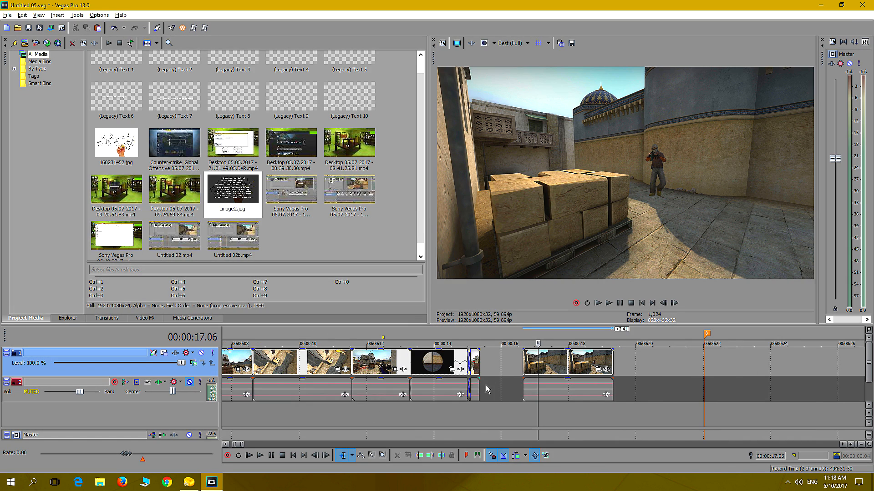
click(523, 362)
drag(522, 362, 538, 362)
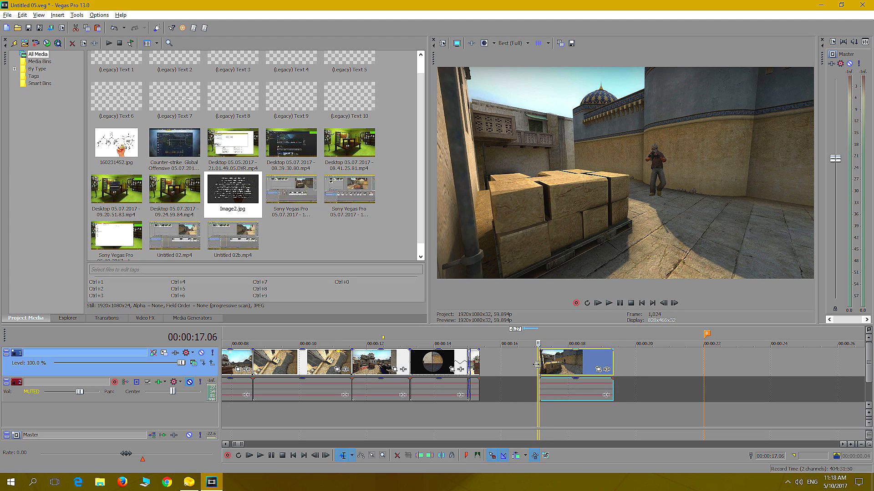
Split the Kill 1 clip at 00:00:17.53, set the remainder aside, and move the kill part against the end of the unscoped shot
click(609, 303)
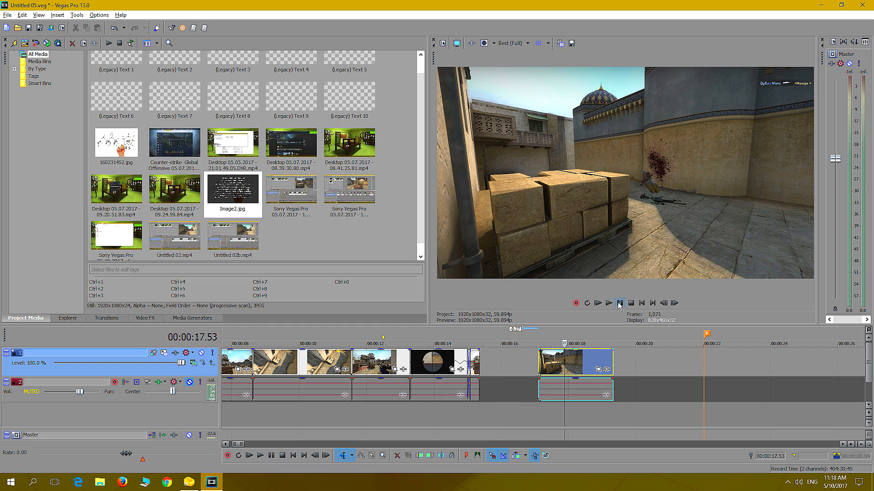
key(s)
drag(575, 357, 620, 355)
drag(542, 357, 489, 364)
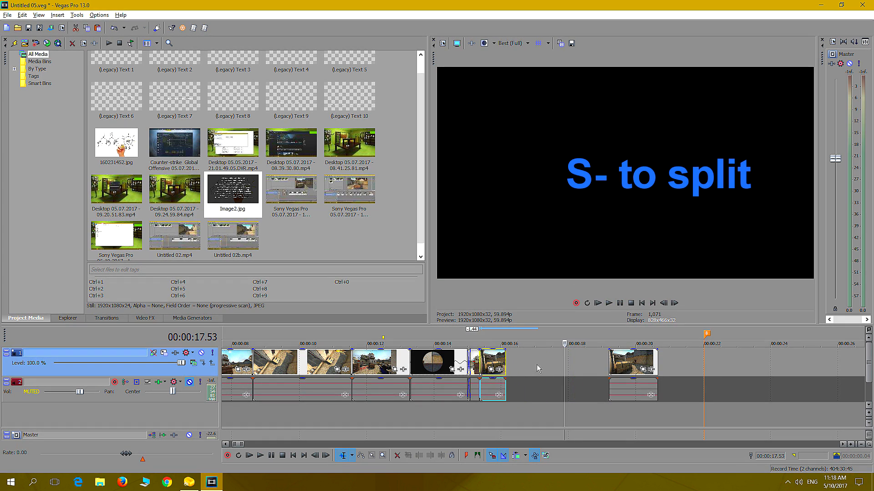
Stretch the kill part to about twice its length for slow motion and preview the transition into it
drag(505, 362, 533, 362)
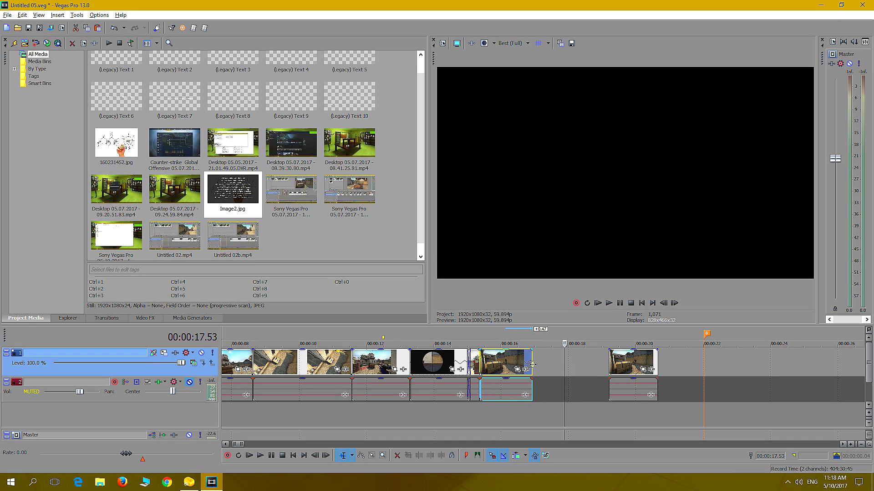
click(466, 414)
click(609, 303)
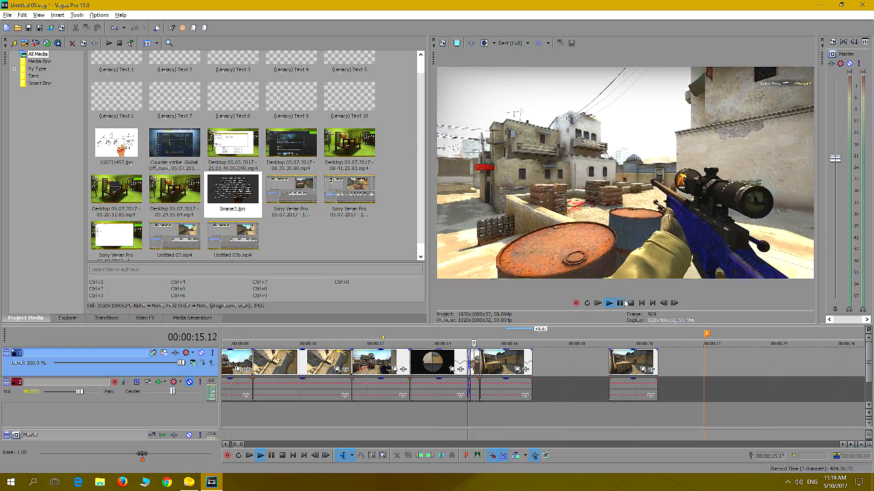
click(623, 303)
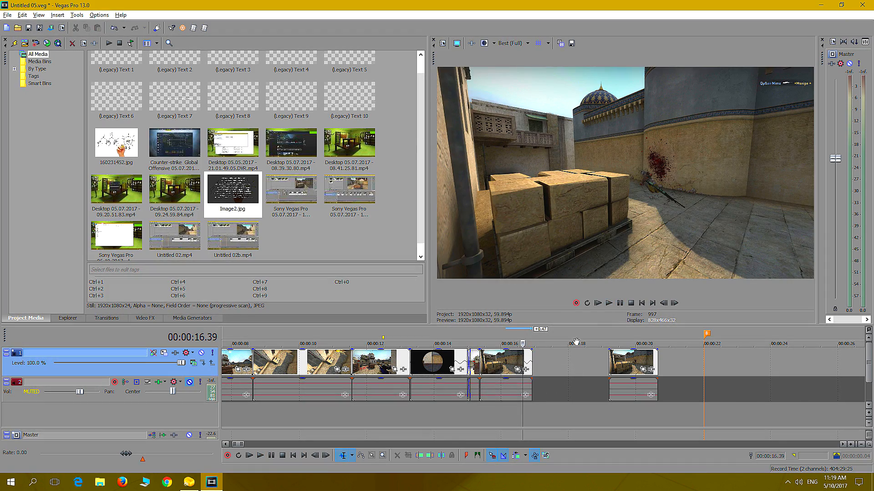
Trim the slowed kill shot's end back to 00:00:16.39 and move the leftover Kill 1 part just past the marker near 00:00:22
drag(531, 359, 523, 363)
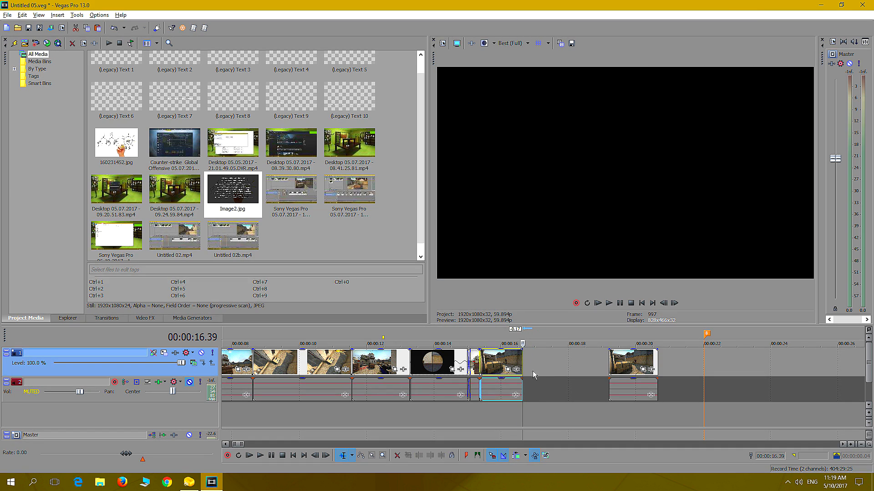
drag(627, 366, 736, 367)
scroll(555, 420, down, 5)
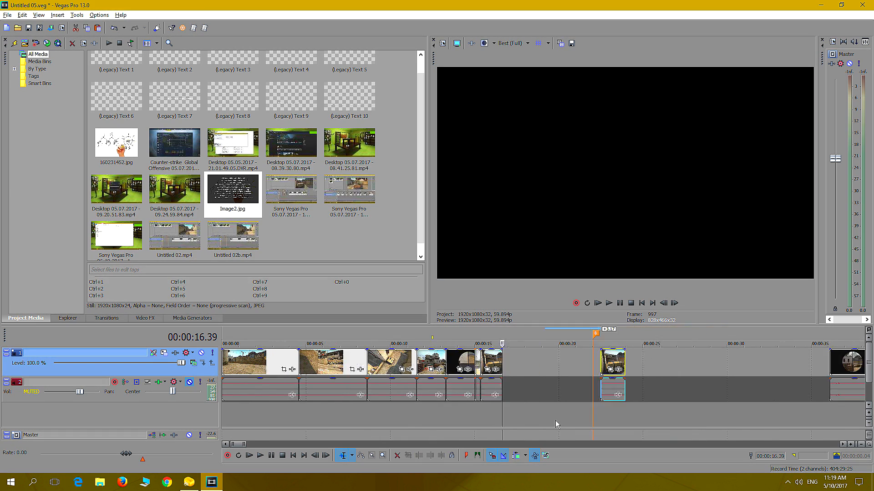
scroll(528, 417, down, 1)
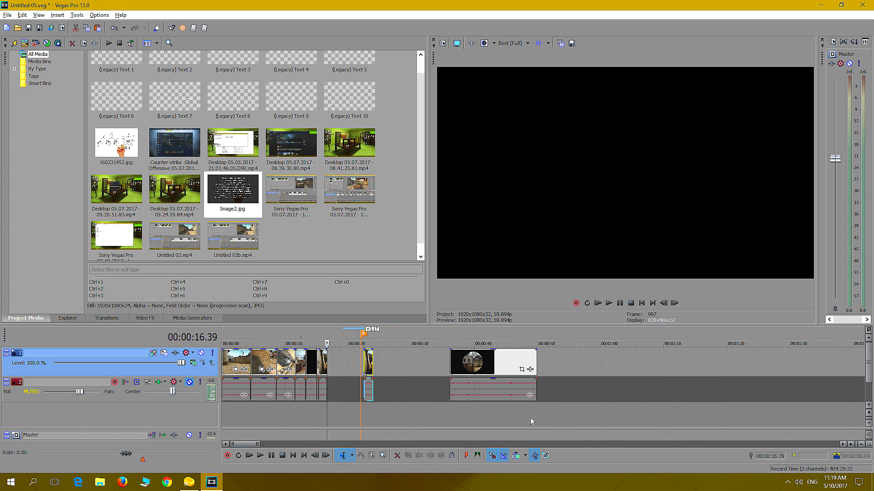
click(304, 414)
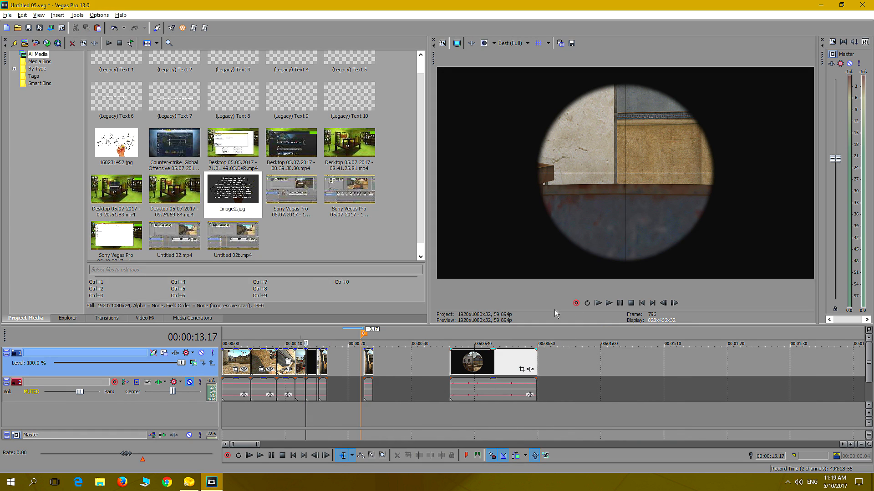
Play back the sequence's last shots and move the spare scoped clip to about 00:01:37, clear of the opening sequence
click(609, 303)
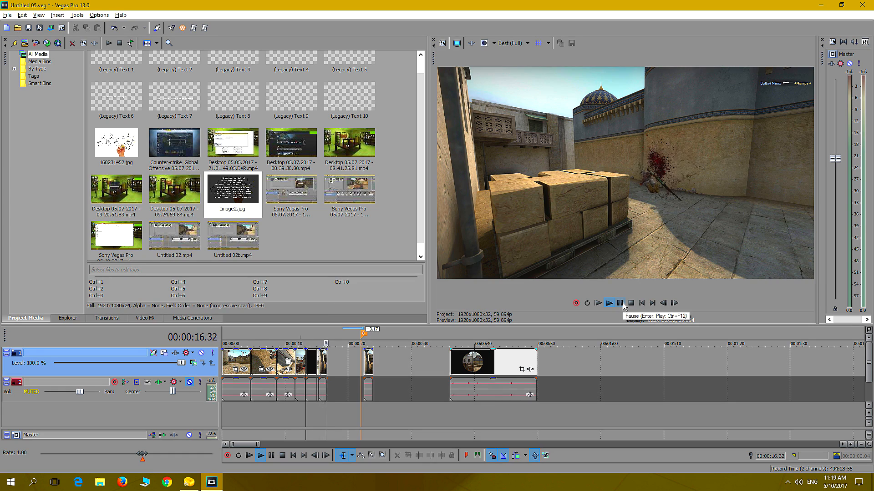
click(622, 305)
scroll(410, 396, down, 3)
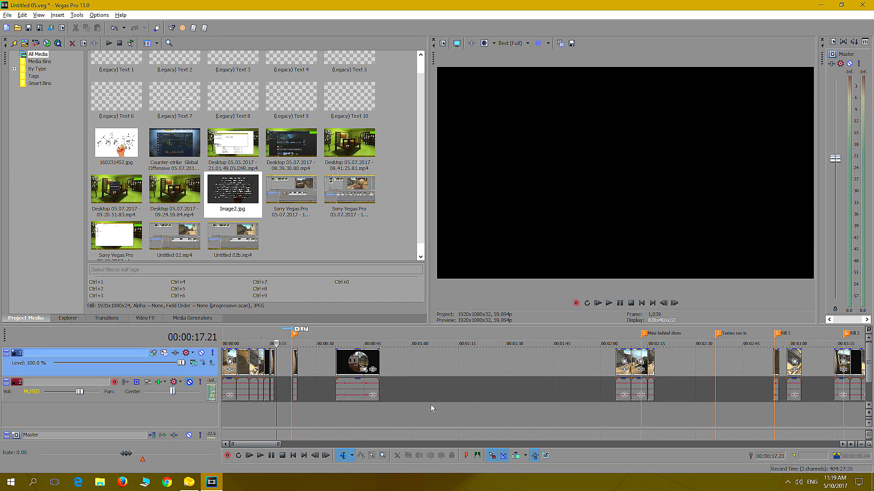
drag(359, 366, 561, 364)
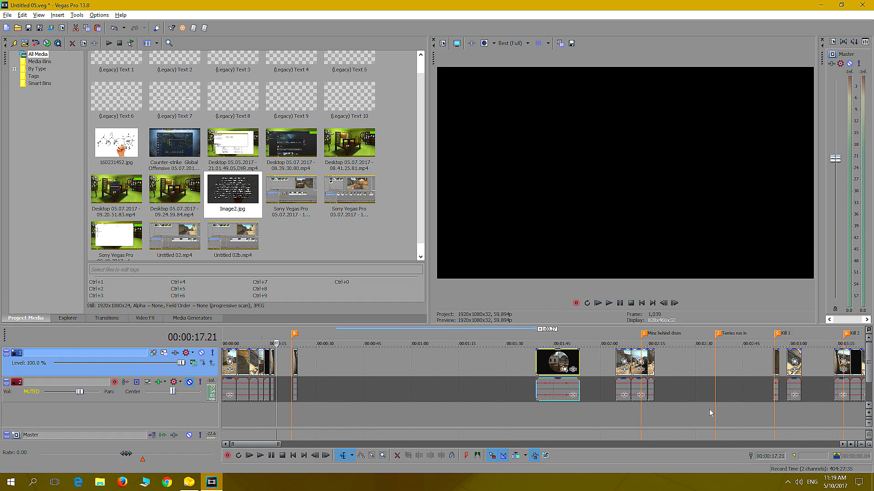
Examine the first camera angle of the Kill 2 group by playing it up to the kill
scroll(711, 413, down, 3)
click(633, 414)
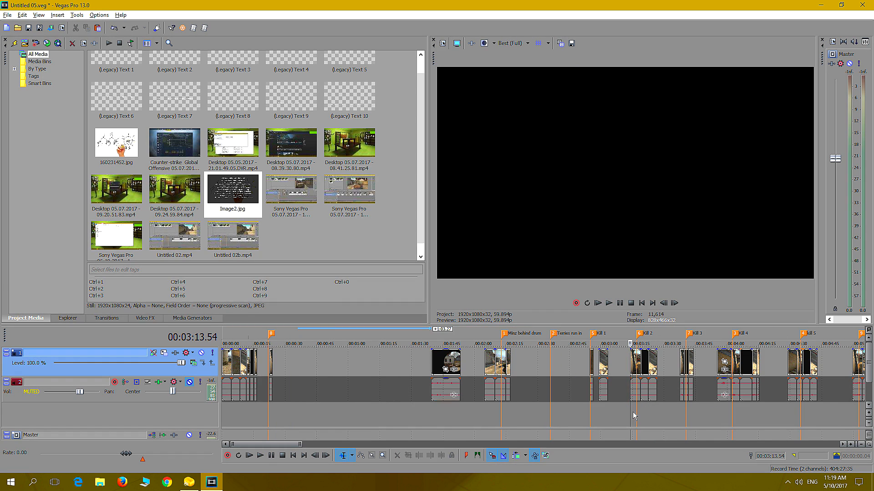
scroll(646, 412, up, 4)
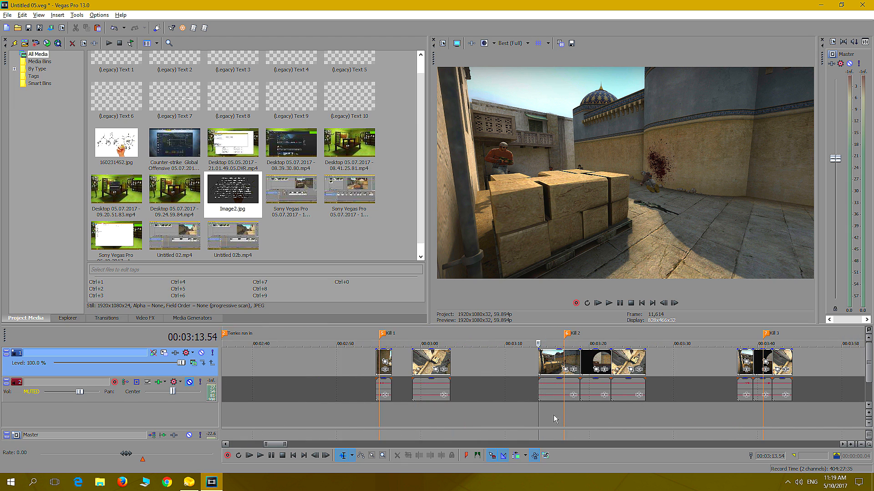
click(572, 409)
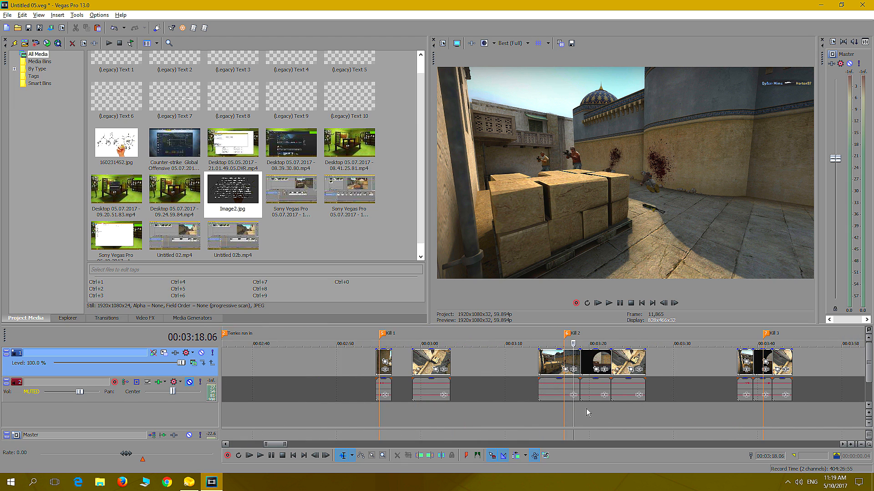
click(593, 409)
click(552, 409)
click(535, 411)
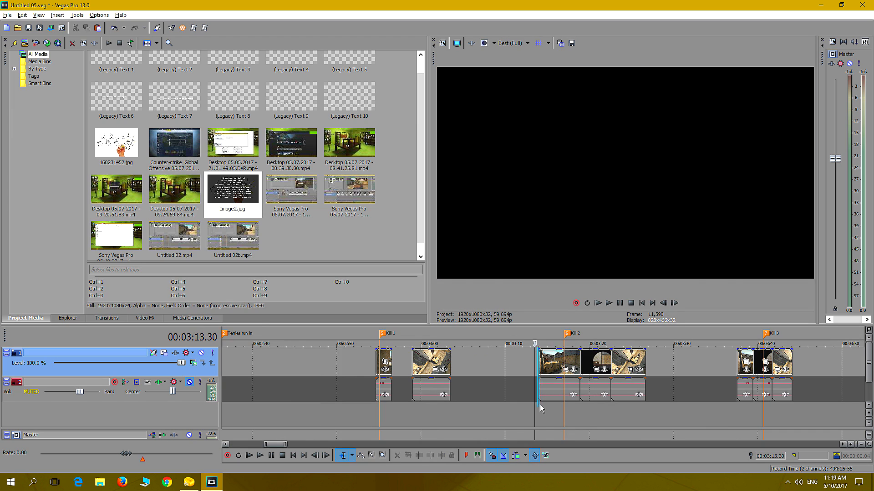
click(539, 407)
click(608, 303)
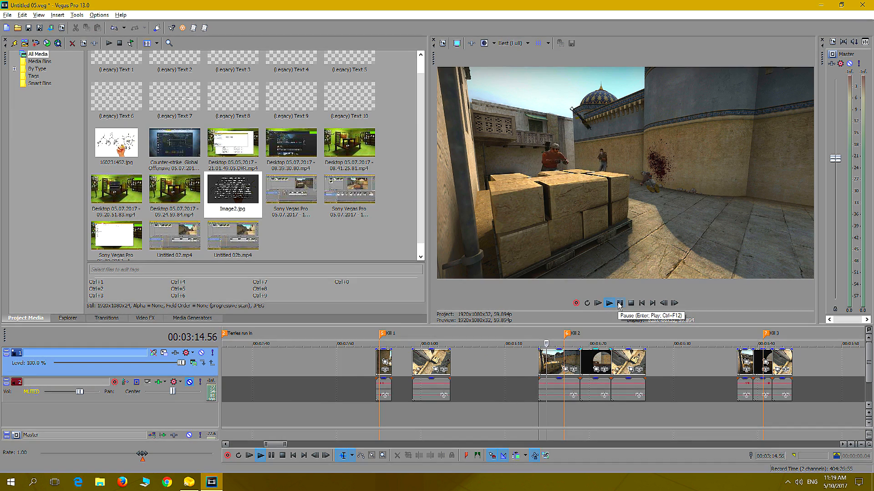
click(620, 304)
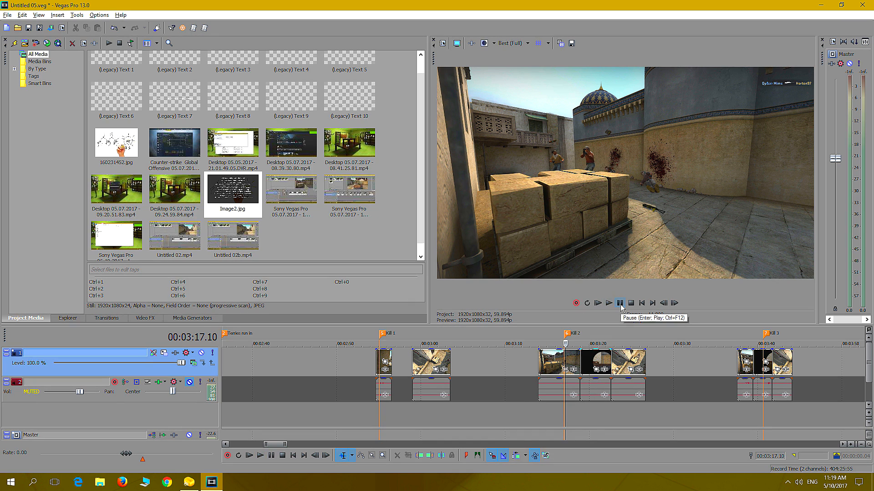
Look through the scoped camera angle of the Kill 2 group around 00:03:19 to 00:03:20
click(589, 416)
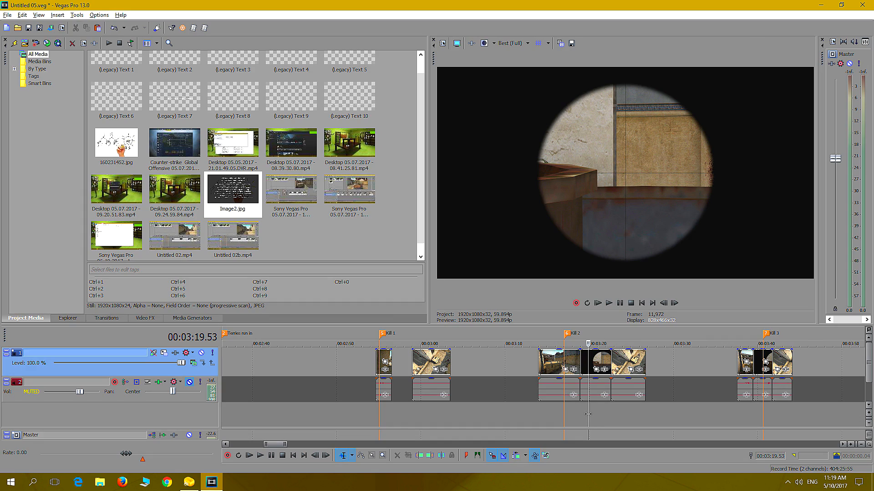
key(Right)
key(Right)
key(Right)
key(Right)
key(Right)
key(Right)
key(Right)
key(Right)
key(Right)
key(Right)
key(Right)
key(Right)
key(Right)
key(Right)
key(Right)
key(Right)
key(Right)
key(Right)
key(Right)
key(Right)
key(Left)
key(Left)
key(Left)
key(Left)
key(Left)
key(Left)
key(Left)
key(Left)
key(Left)
key(Left)
key(Left)
key(Left)
key(Left)
key(Left)
key(Left)
key(Left)
key(Left)
key(Left)
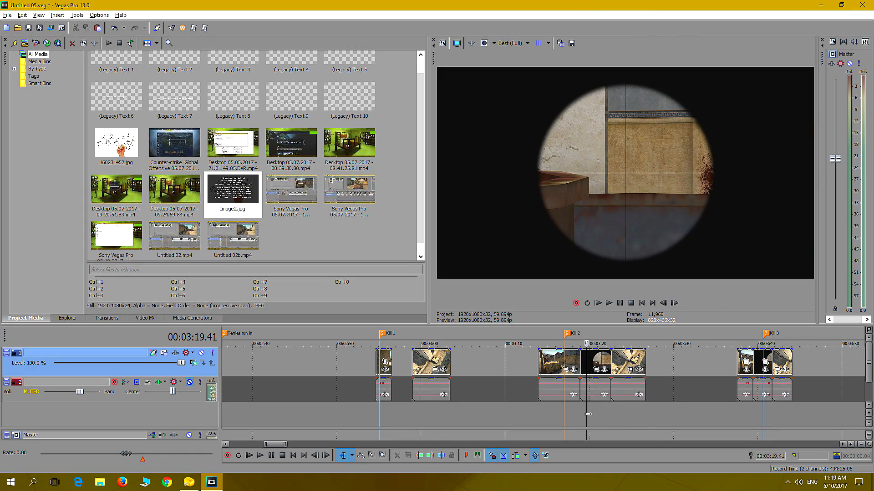
key(Right)
key(Right)
key(Right)
key(Right)
key(Right)
key(Right)
key(Right)
key(Right)
key(Right)
key(Right)
key(Right)
key(Right)
key(Right)
key(Right)
key(Right)
key(Right)
key(Right)
key(Right)
key(Right)
key(Right)
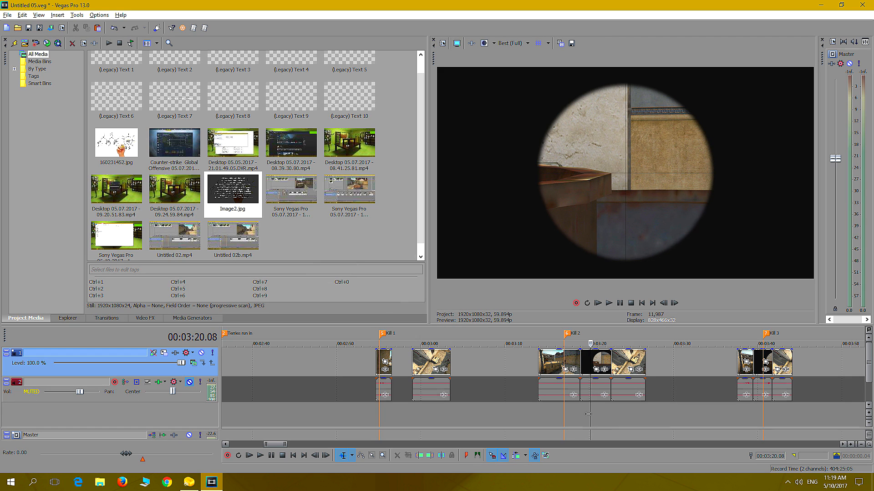
Cut the scoped clip from the Kill 2 group and paste it just after the slowed Kill 1 shot in the opening sequence
right_click(596, 366)
click(608, 132)
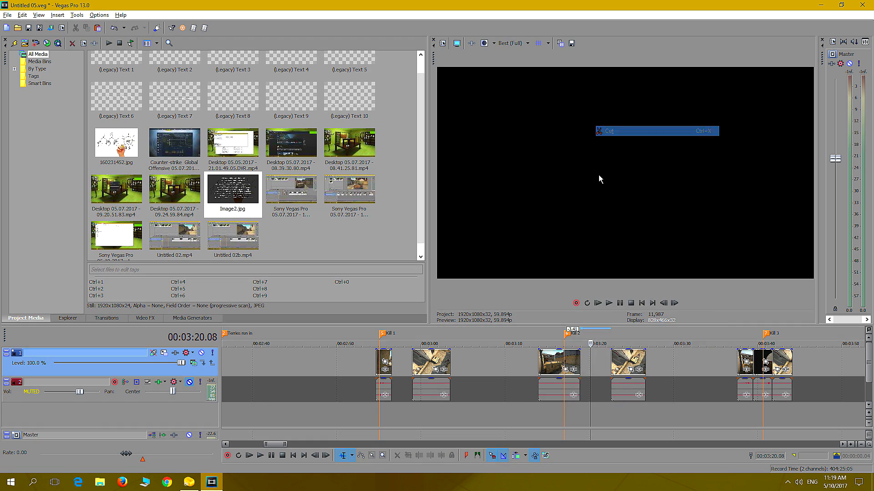
scroll(304, 399, down, 9)
click(233, 411)
scroll(241, 406, up, 5)
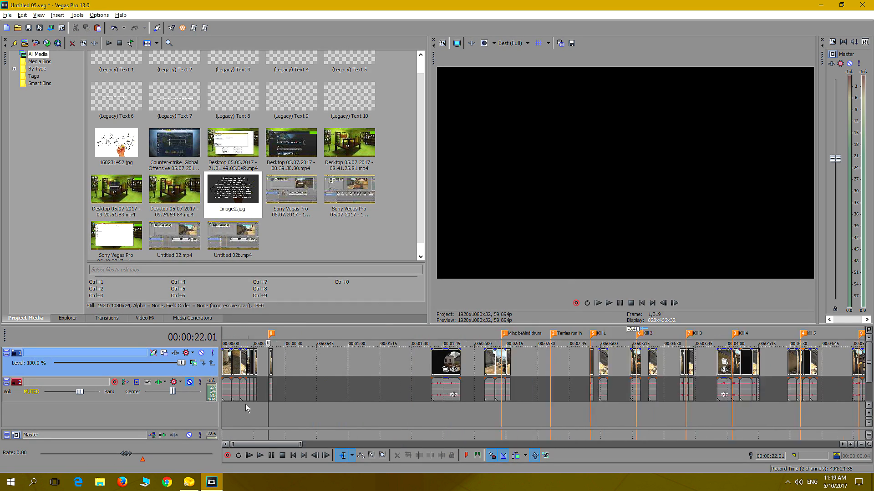
scroll(245, 404, up, 2)
scroll(329, 382, up, 2)
click(445, 366)
right_click(445, 364)
click(474, 355)
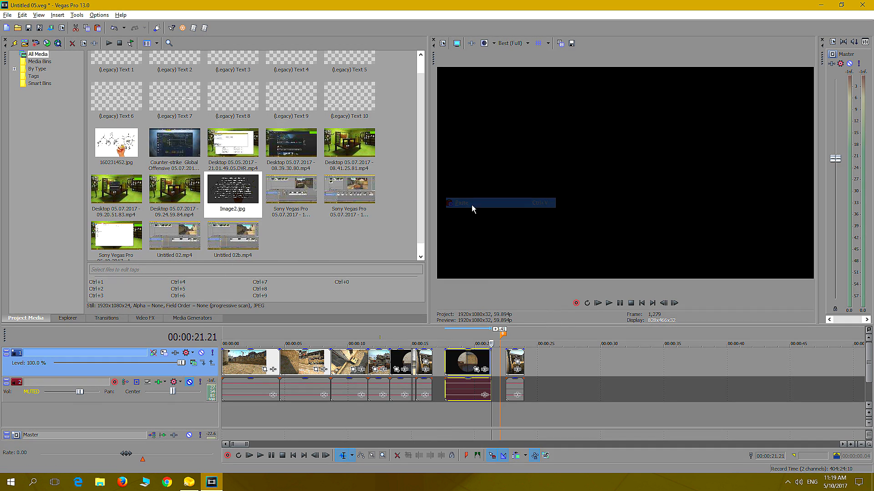
Delete the leftover Kill 1 part just past the marker near 00:00:22
click(513, 408)
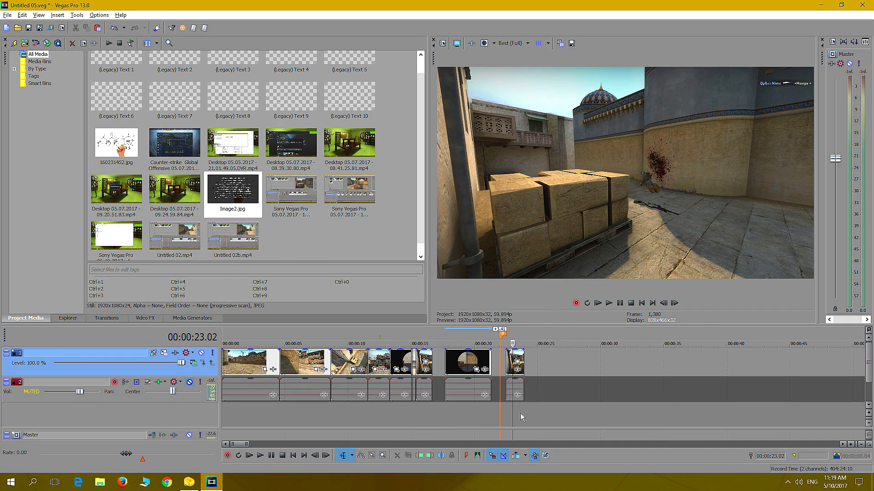
click(518, 355)
key(Delete)
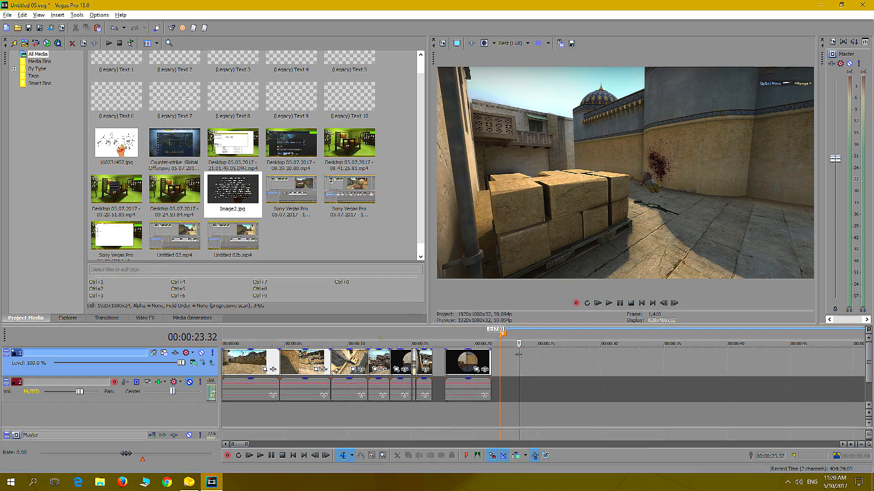
Preview the pasted scoped Kill 2 clip and trim its start to 00:00:19.00
click(445, 421)
key(space)
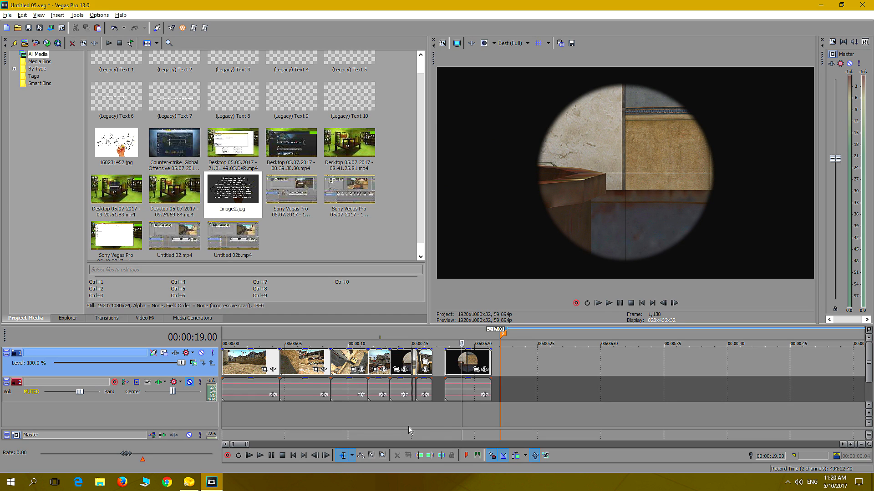
drag(446, 362, 461, 364)
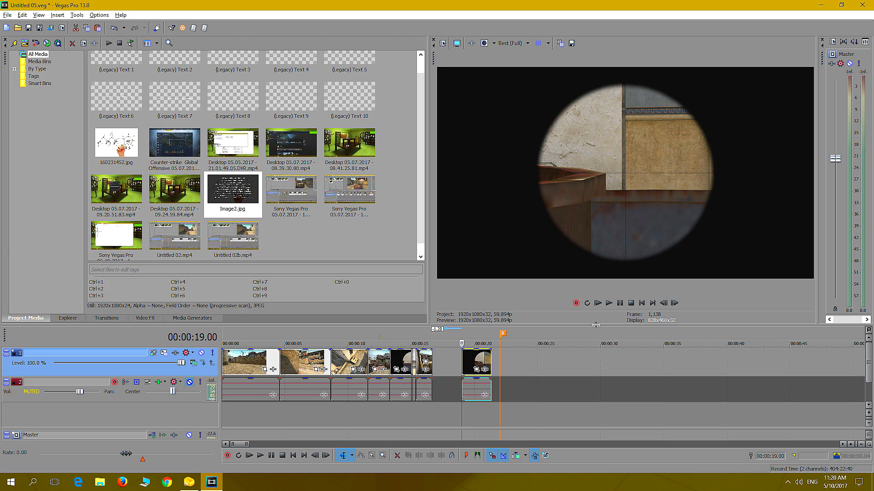
Find the moment after the shot, split the scoped Kill 2 clip at 00:00:19.45 and move the remainder to the marker
click(610, 303)
click(620, 303)
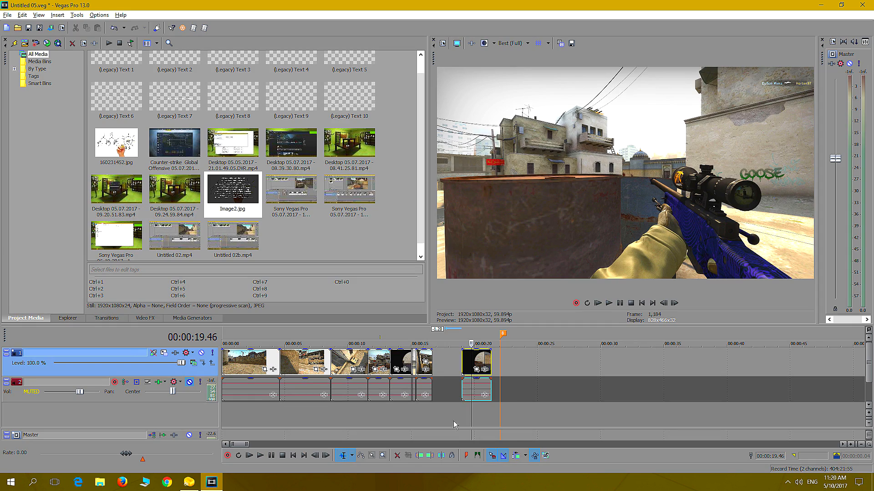
click(462, 418)
click(608, 303)
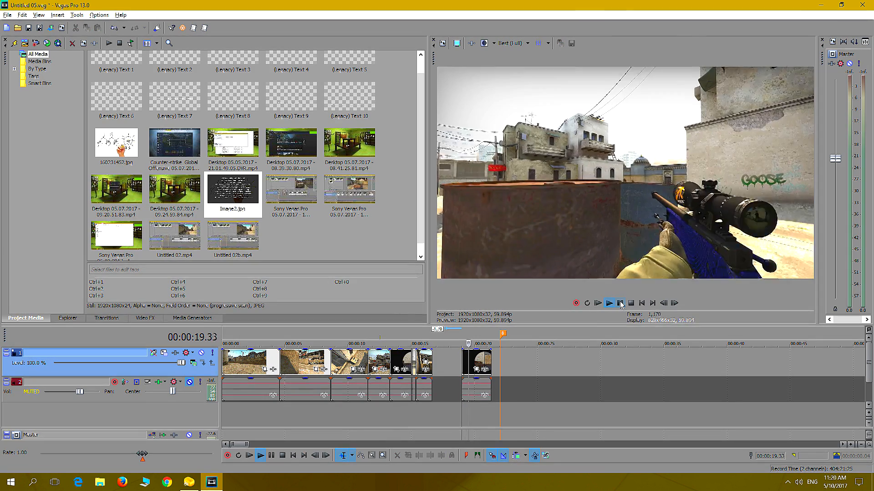
click(620, 304)
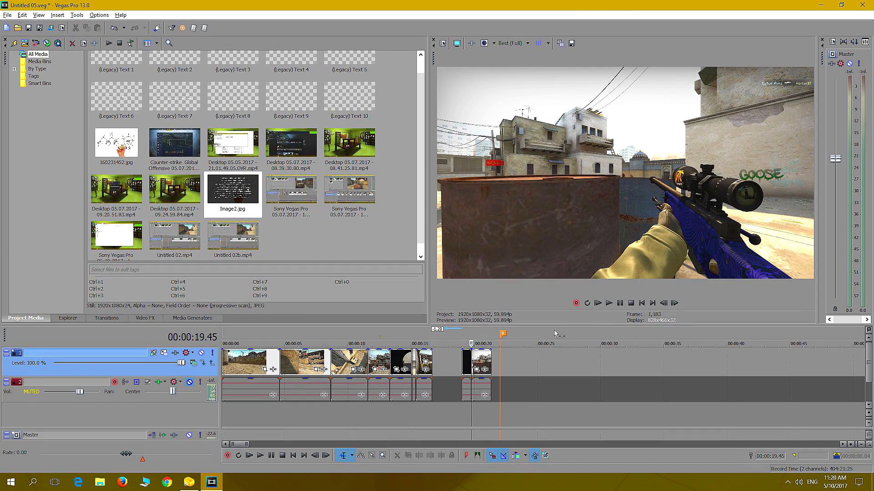
key(s)
drag(481, 360, 510, 359)
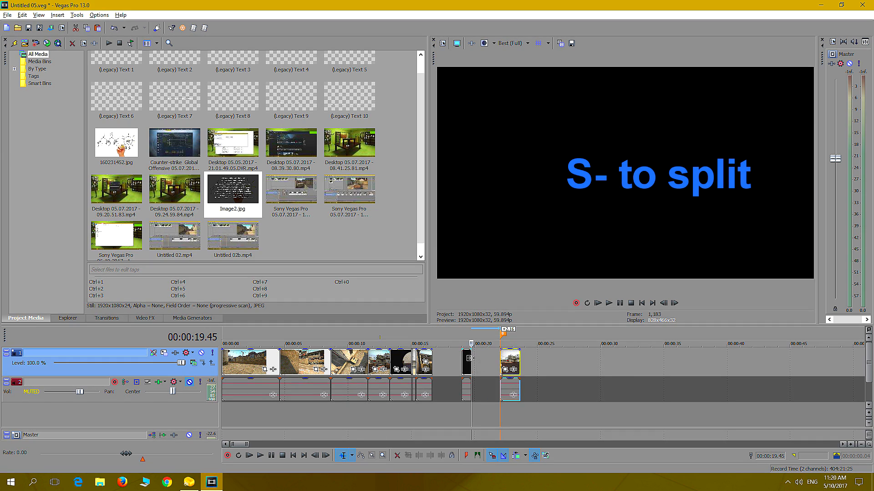
Stretch the scoped kill part to about twice its length against the previous shot, rejoin the remainder behind it, and preview the result
drag(471, 358, 445, 363)
drag(512, 361, 465, 362)
click(426, 415)
click(608, 304)
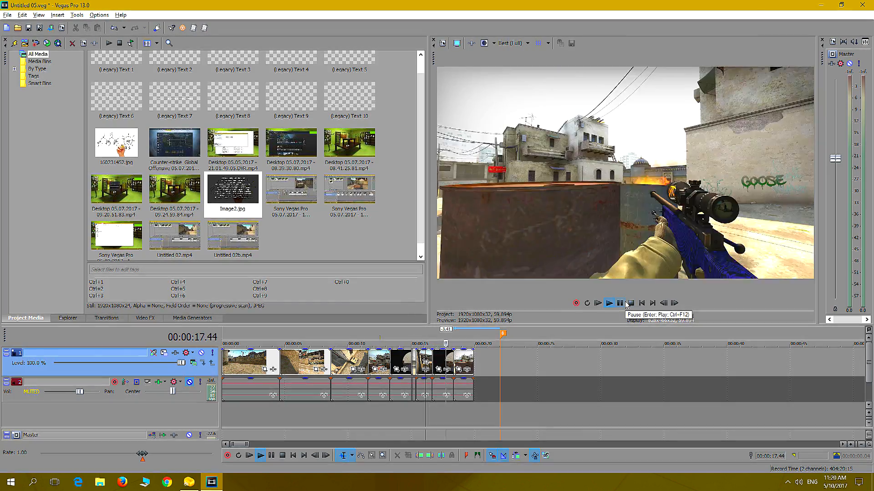
click(625, 304)
click(433, 412)
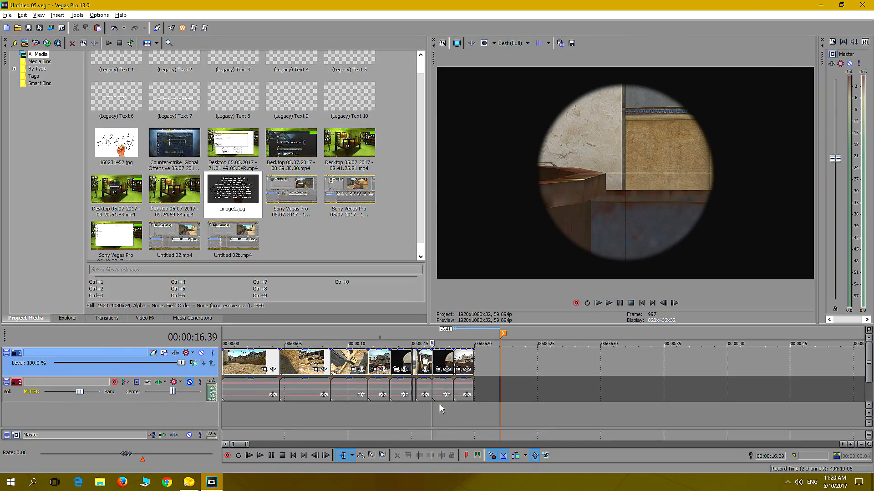
click(609, 303)
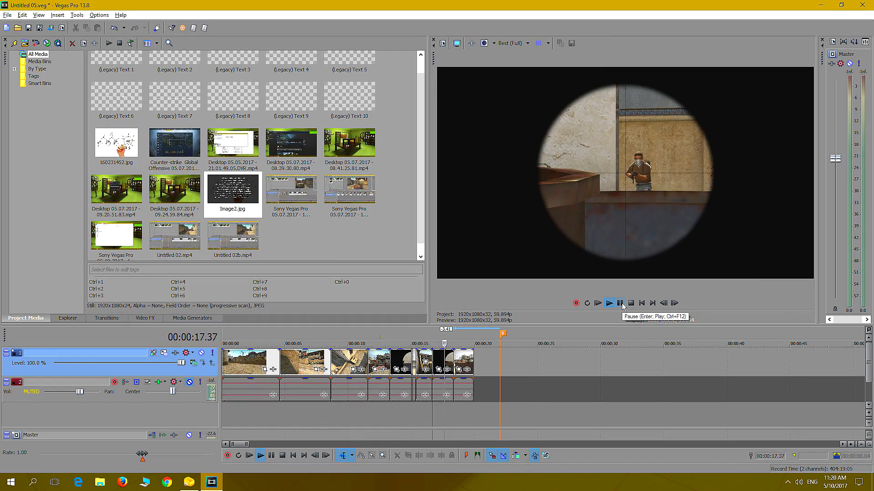
click(620, 303)
Trim the slowed scoped Kill 2 shot's end back to 00:00:18.13 and delete the leftover part behind it
scroll(538, 384, up, 5)
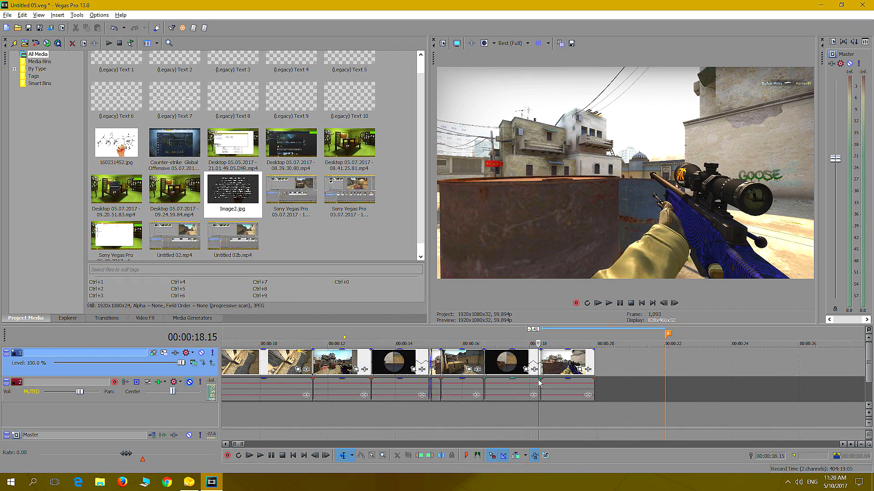
key(Left)
key(Left)
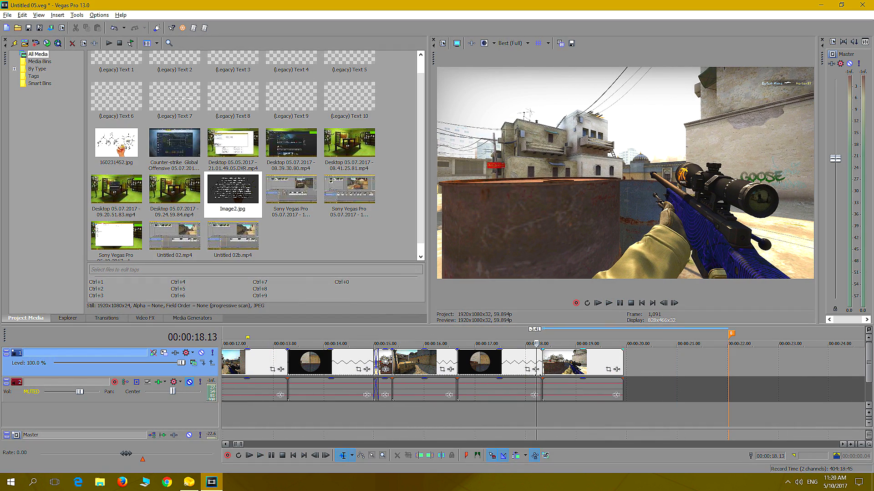
drag(540, 363, 534, 363)
click(562, 365)
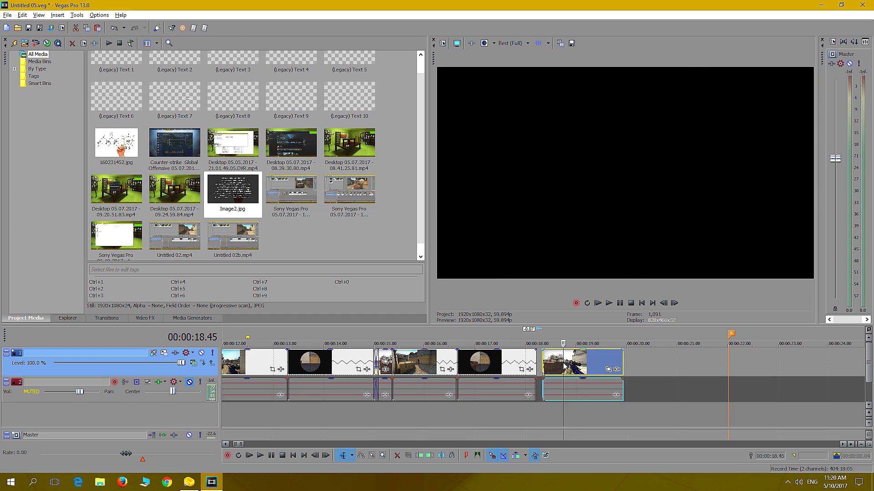
key(Delete)
Compare the remaining camera angles in the Kill 2 group and select the overhead clip near 00:03:24
scroll(560, 380, down, 5)
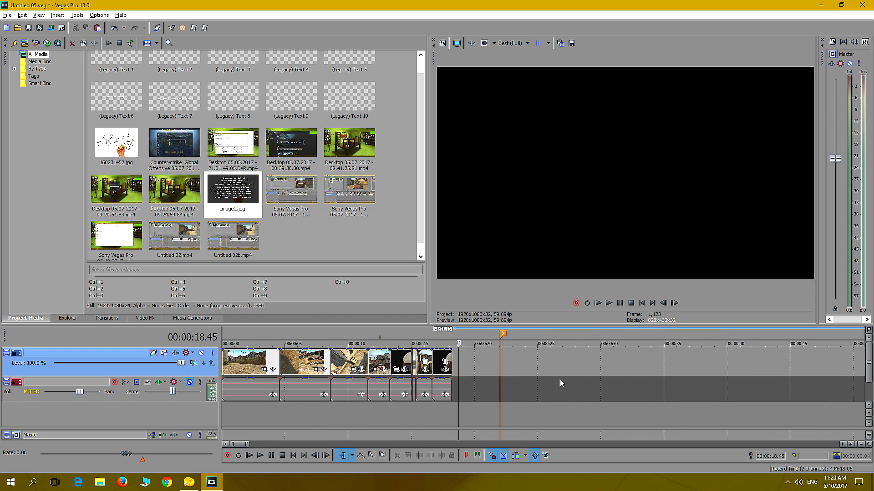
scroll(542, 382, down, 6)
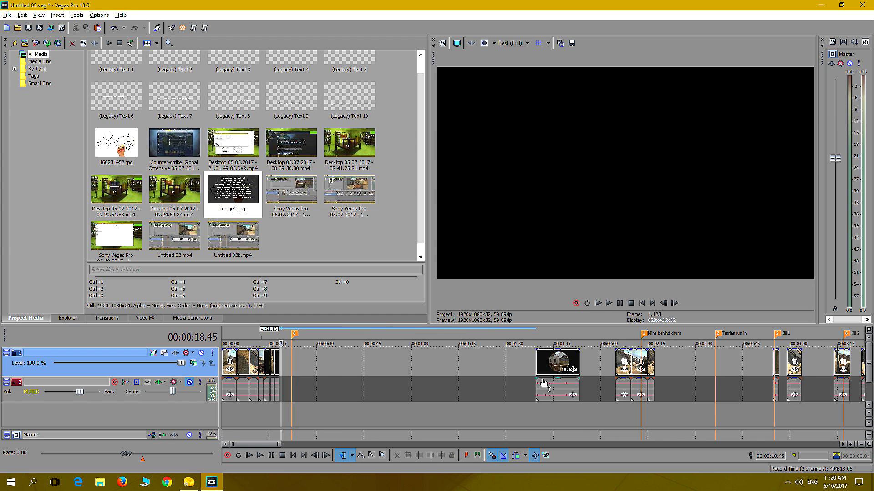
scroll(576, 385, down, 2)
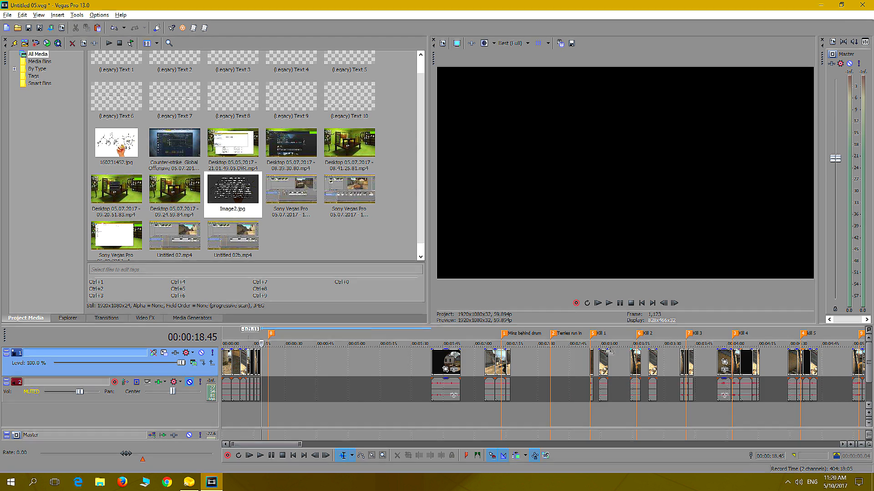
click(631, 410)
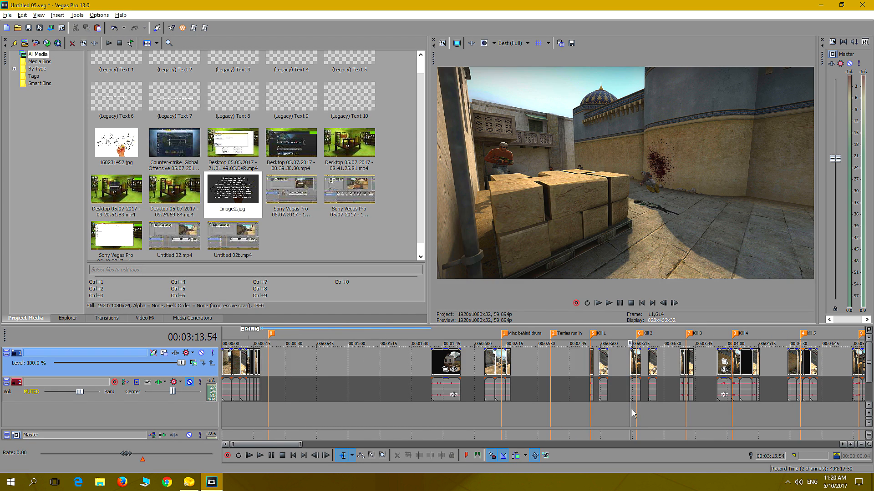
key(Right)
key(Right)
key(Right)
key(Right)
key(Right)
key(Right)
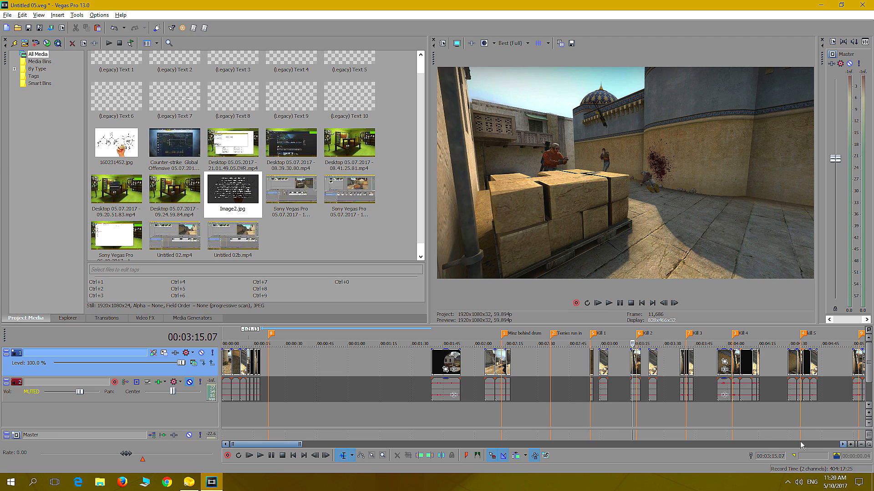
click(653, 398)
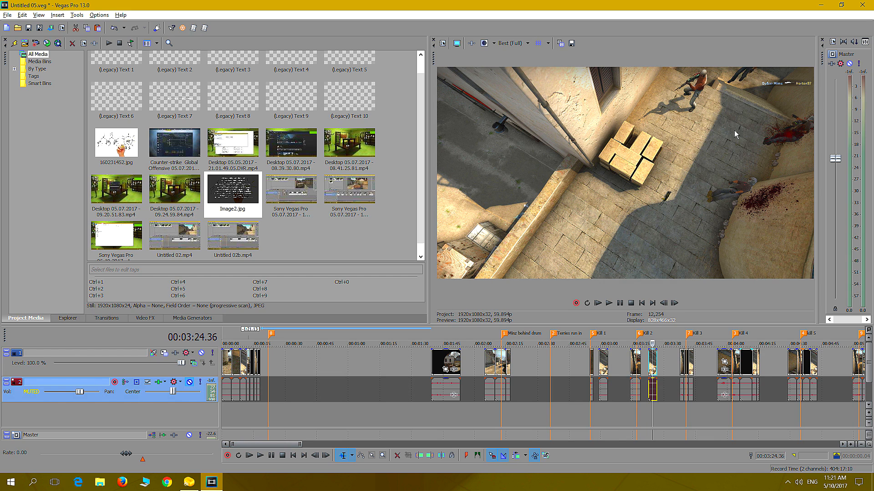
Cut the overhead clip from the Kill 2 group and paste it behind the opening sequence near its end marker
scroll(678, 369, up, 2)
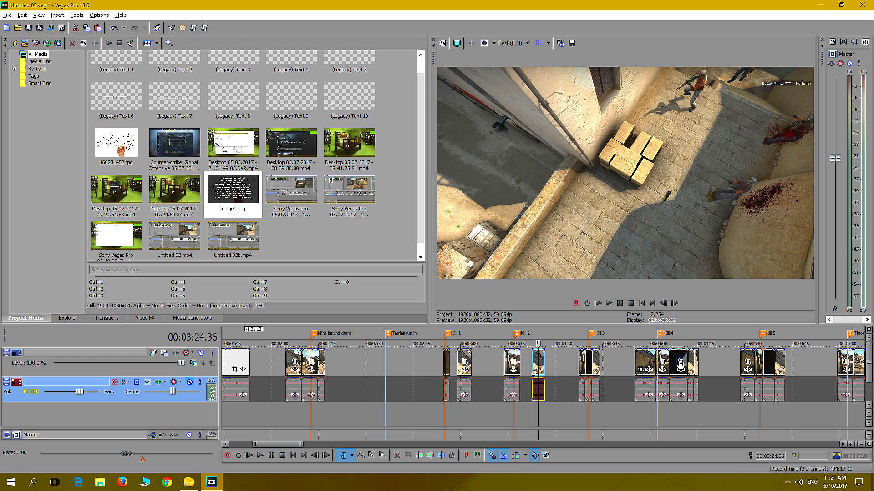
right_click(541, 364)
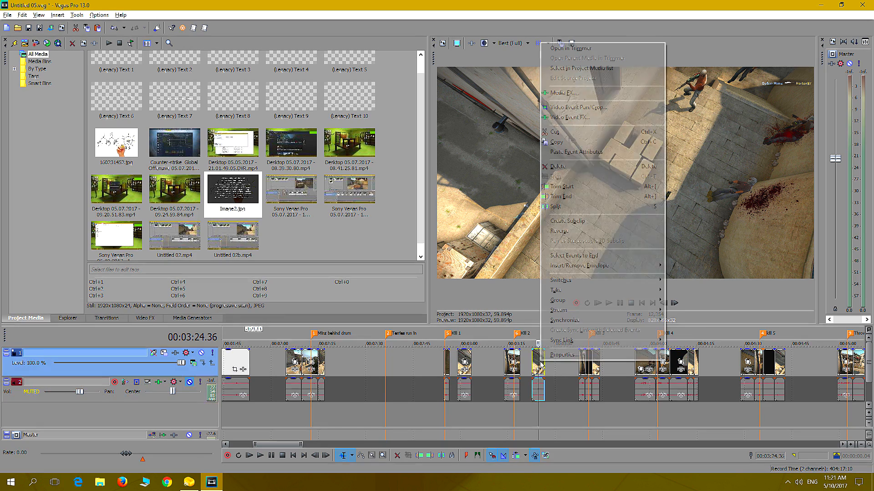
click(558, 133)
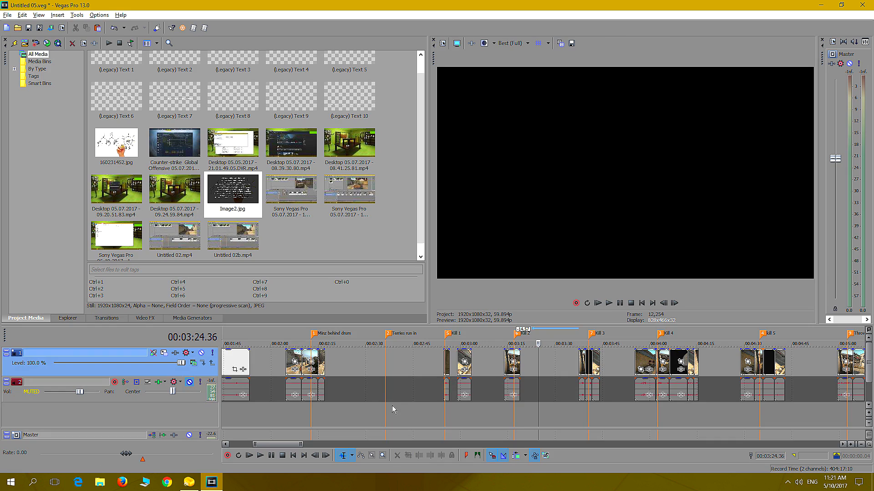
scroll(400, 405, down, 8)
click(230, 409)
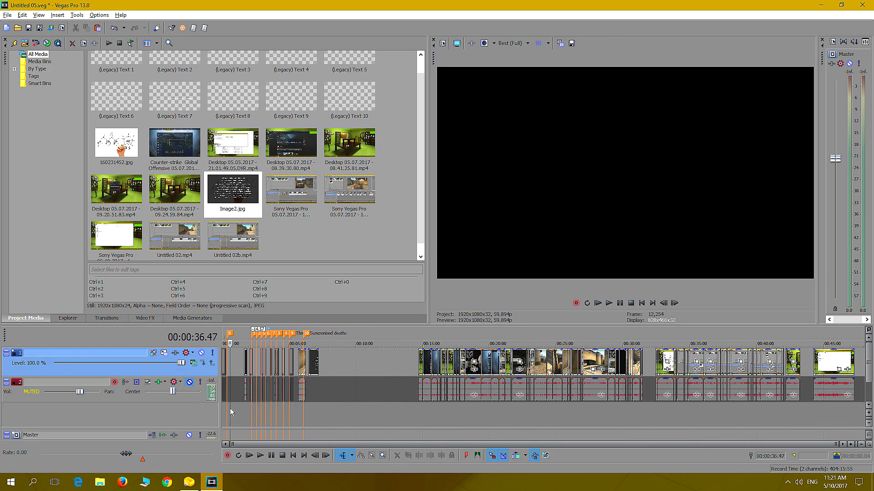
scroll(260, 399, up, 7)
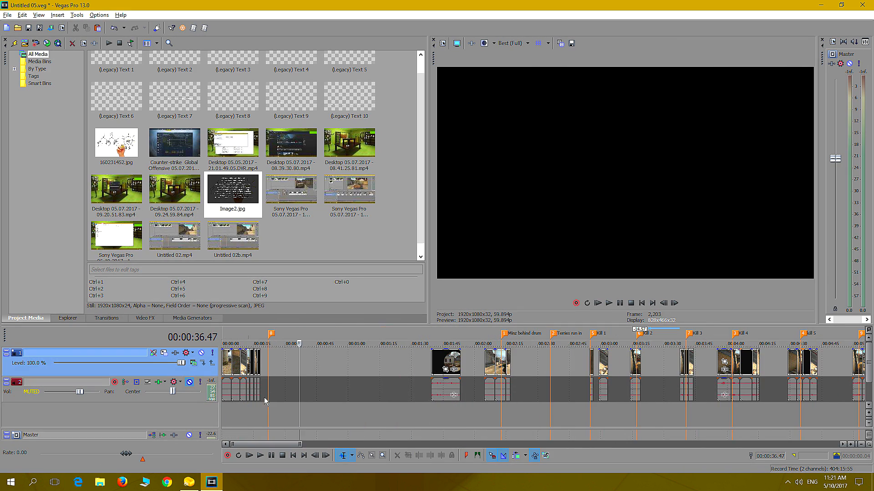
scroll(265, 397, up, 1)
click(304, 368)
right_click(305, 366)
click(338, 204)
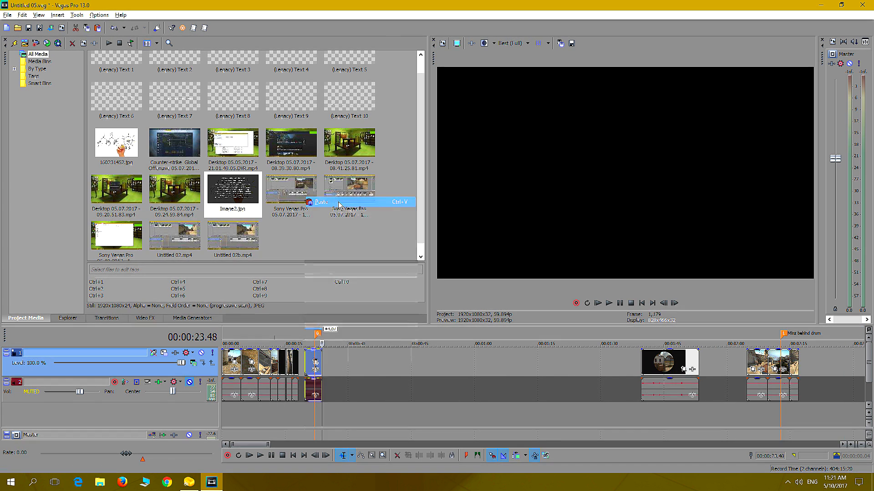
Move the pasted overhead clip against the end of the scoped Kill 2 shot and preview the transition
scroll(326, 358, up, 2)
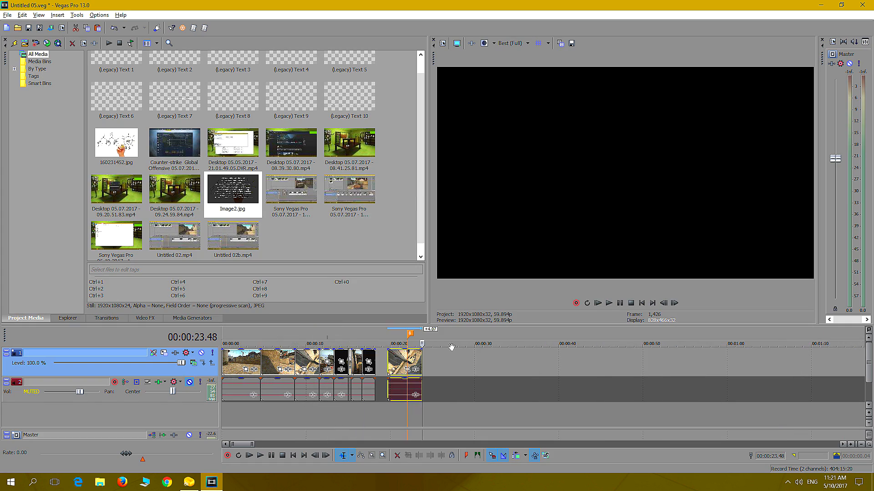
drag(405, 364, 393, 364)
click(371, 420)
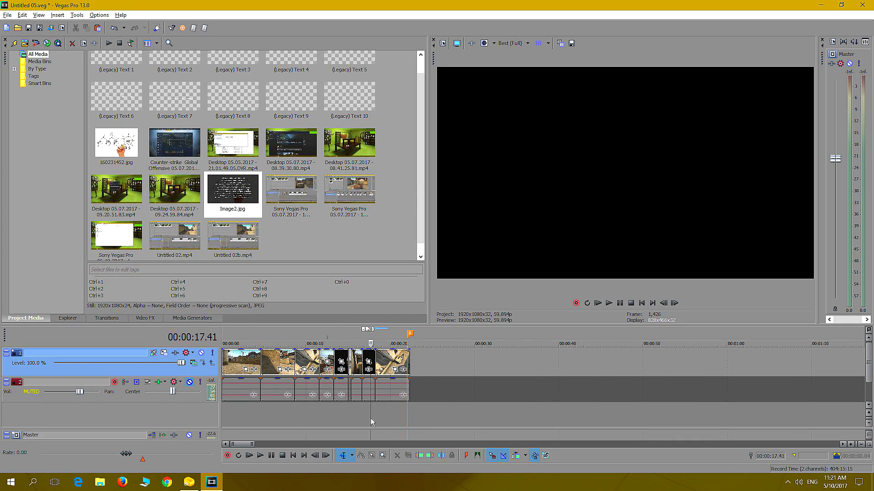
click(609, 304)
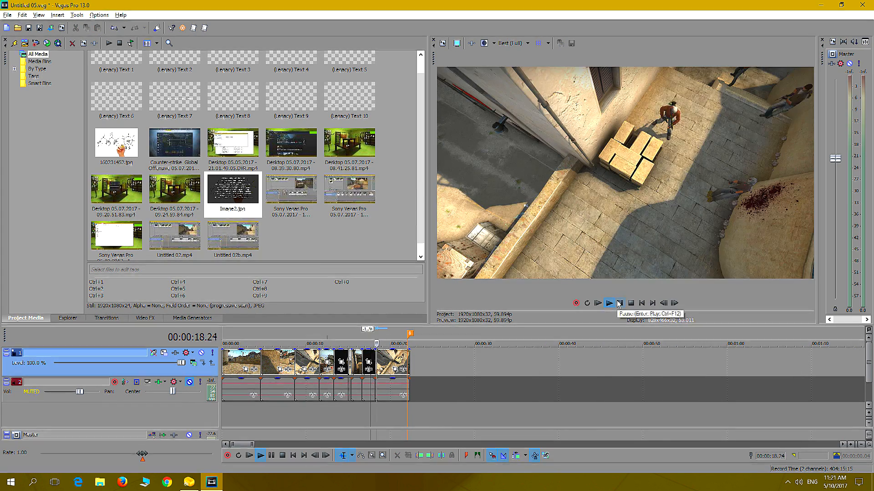
scroll(465, 374, up, 3)
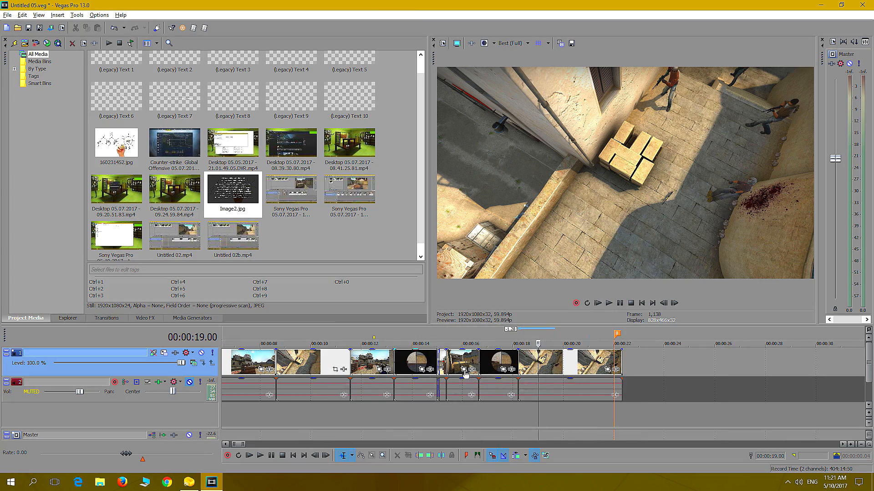
click(498, 415)
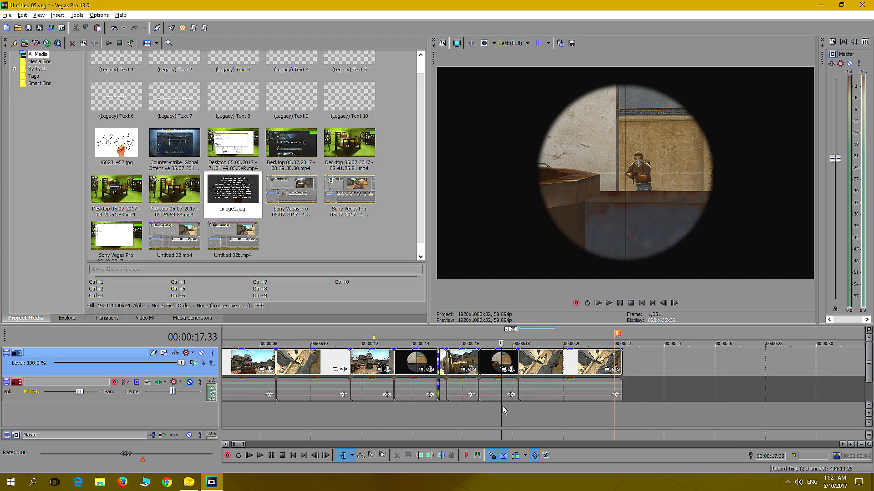
click(609, 303)
click(619, 303)
Find the frame after the shot and trim the scoped Kill 2 clip's end back to 00:00:18.03
scroll(592, 333, up, 6)
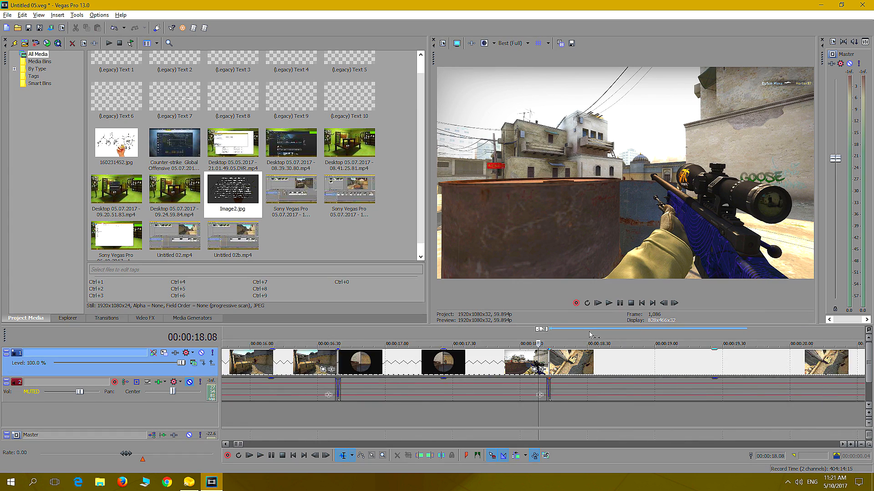
key(Left)
key(Left)
key(Left)
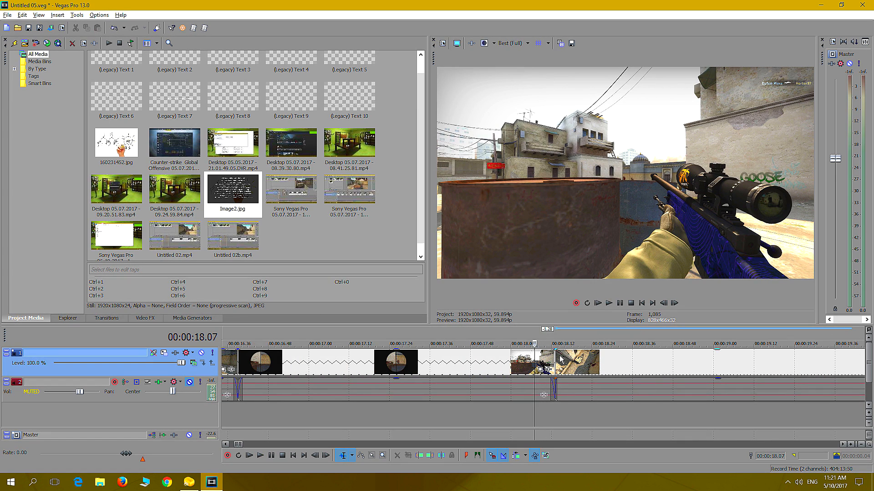
key(Left)
key(Left)
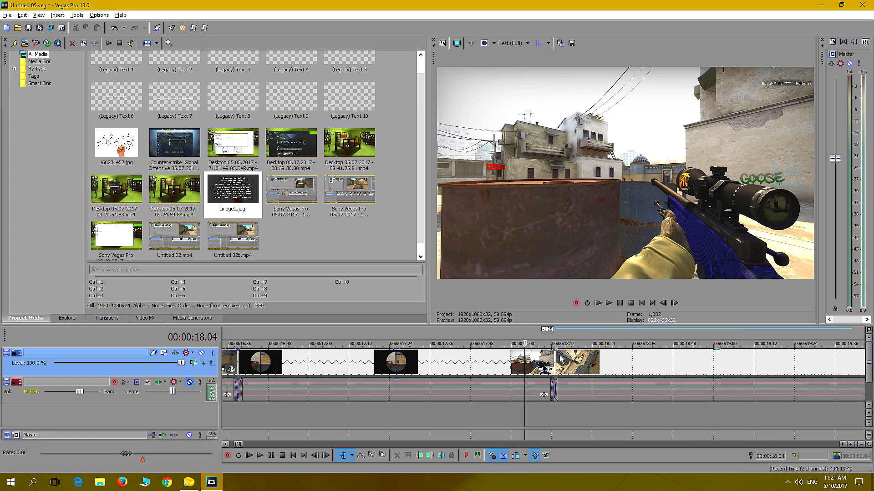
drag(552, 356, 519, 358)
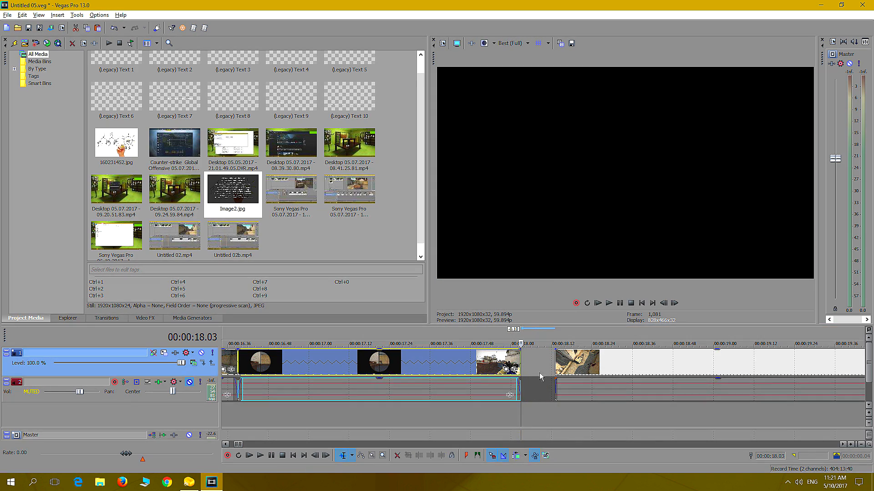
Examine the overhead Kill 2 clip frame by frame around 00:00:20.00 for the moment of the kill
click(559, 409)
key(Left)
key(Left)
key(Right)
key(Right)
key(Right)
key(Right)
key(space)
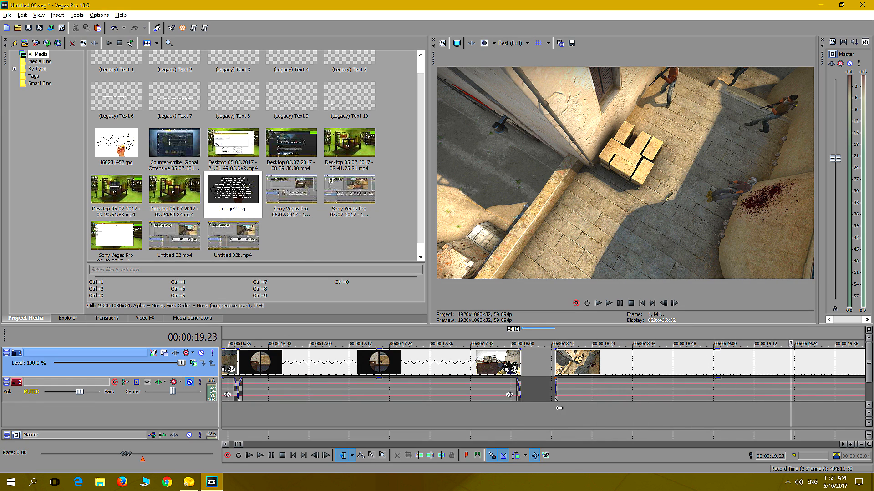
key(Right)
key(Right)
key(Left)
key(Left)
key(Left)
key(Left)
key(Left)
key(Left)
key(Left)
key(Left)
key(Left)
key(Left)
key(Left)
key(Left)
key(Left)
key(Left)
key(Left)
key(Left)
key(Left)
key(Right)
key(Right)
key(Right)
key(Right)
key(Right)
key(Right)
key(Right)
key(Right)
key(Right)
key(Right)
key(Right)
key(Right)
key(Right)
key(Right)
key(Right)
key(Right)
key(Right)
key(Right)
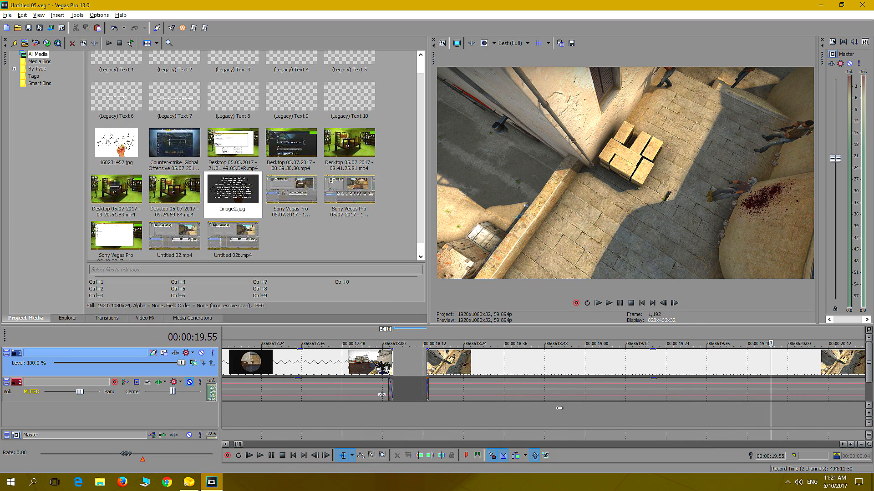
key(Left)
key(Left)
key(Left)
key(Left)
key(Left)
key(Left)
key(Left)
key(Left)
key(Left)
key(Left)
key(Left)
key(Left)
key(Left)
key(Left)
key(Left)
key(Left)
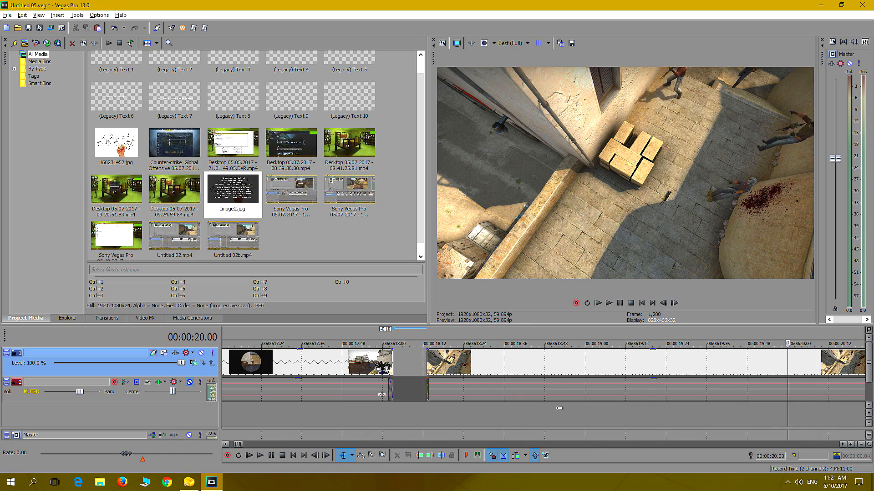
Play the remaining Kill 2 camera angle around its marker to compare the moment of the kill
scroll(622, 406, down, 10)
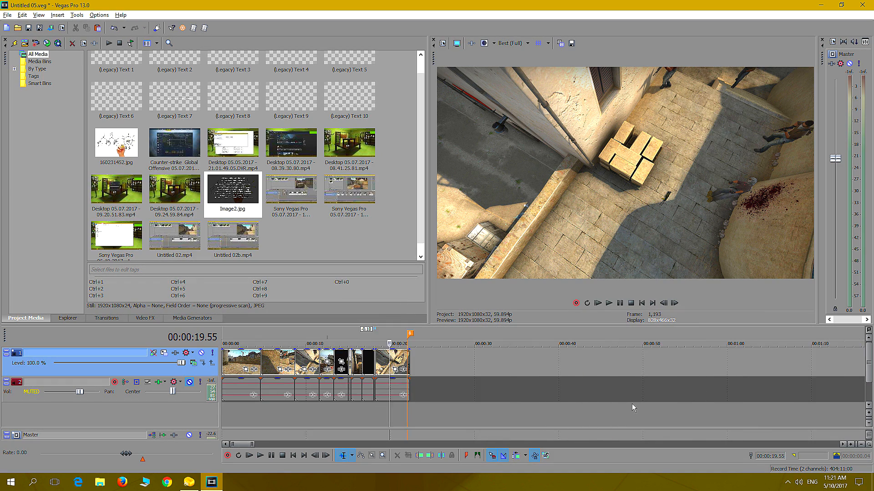
click(530, 415)
key(space)
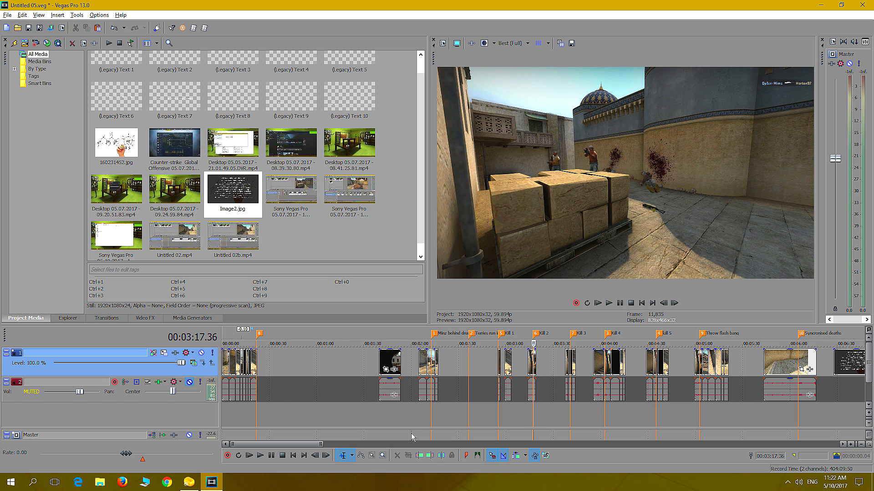
Find the moment just before the kill in the overhead clip and trim its start to 00:00:19.59
click(247, 409)
scroll(273, 409, up, 5)
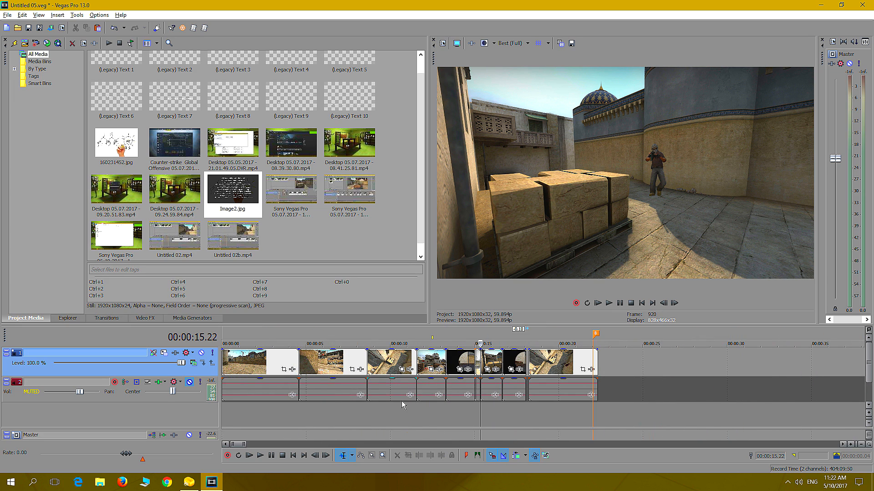
click(528, 408)
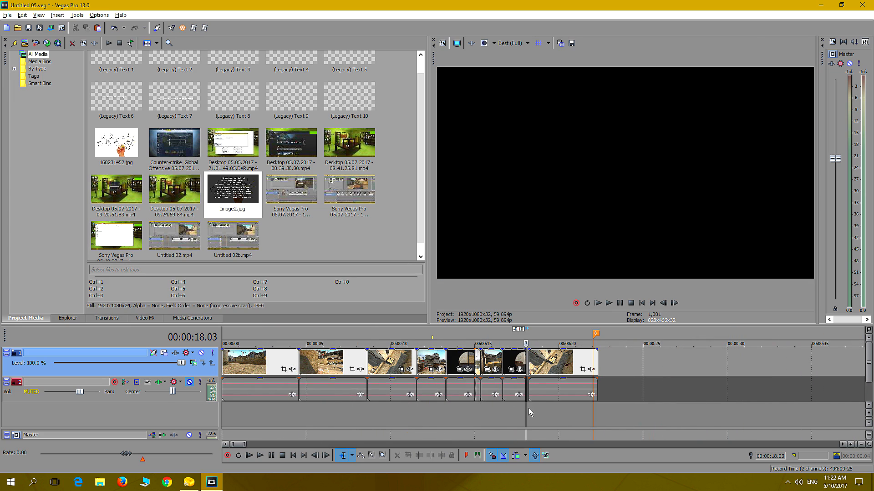
key(Right)
key(Right)
key(Right)
key(Right)
key(Right)
key(Right)
key(Right)
key(Right)
key(Right)
key(Right)
key(Right)
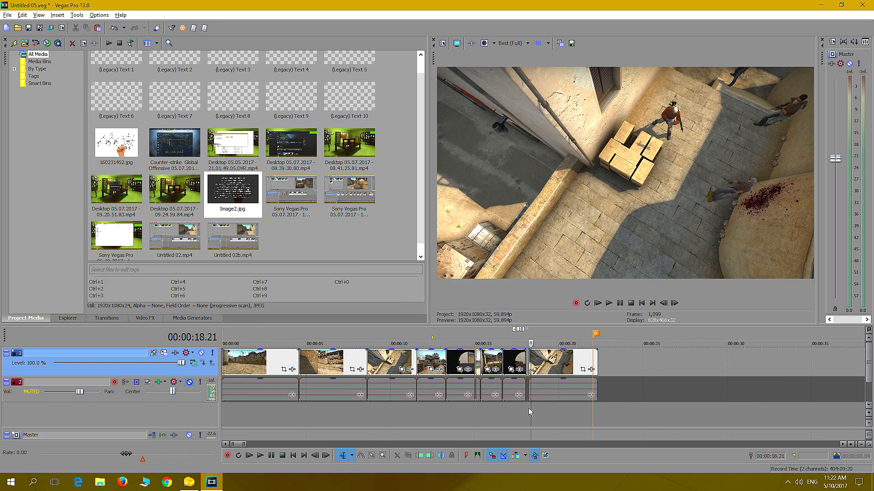
key(Right)
key(Right)
key(Right)
key(Right)
key(Right)
key(Right)
key(Right)
key(Right)
key(Right)
key(Right)
key(Right)
key(Right)
key(Right)
key(Right)
key(Right)
key(Right)
key(Right)
key(Right)
key(Right)
key(Right)
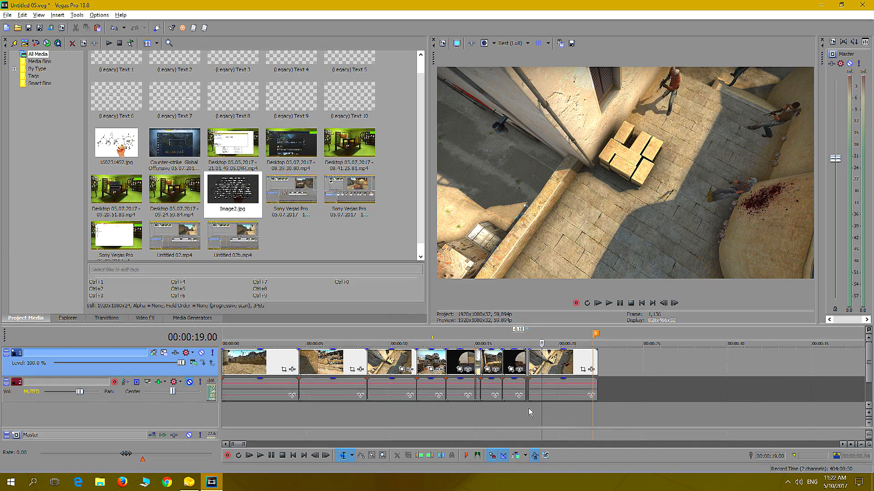
key(Right)
key(Right)
key(Right)
key(Right)
key(Right)
key(Right)
key(Right)
key(Right)
key(Right)
key(Right)
key(Right)
key(Right)
key(Right)
key(Right)
key(Right)
key(Right)
key(Right)
key(Right)
key(Right)
key(Right)
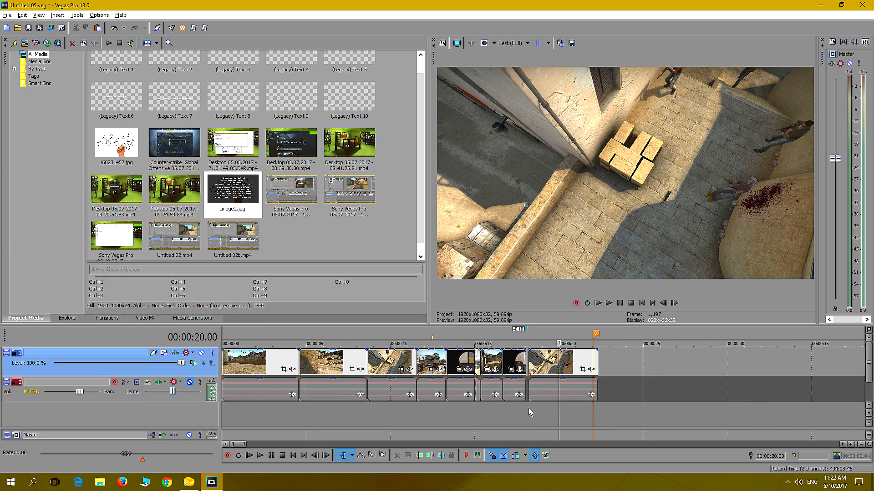
key(Left)
key(Left)
key(Left)
key(Left)
key(Left)
key(Left)
key(Left)
key(Left)
key(Left)
key(Left)
key(Left)
key(Left)
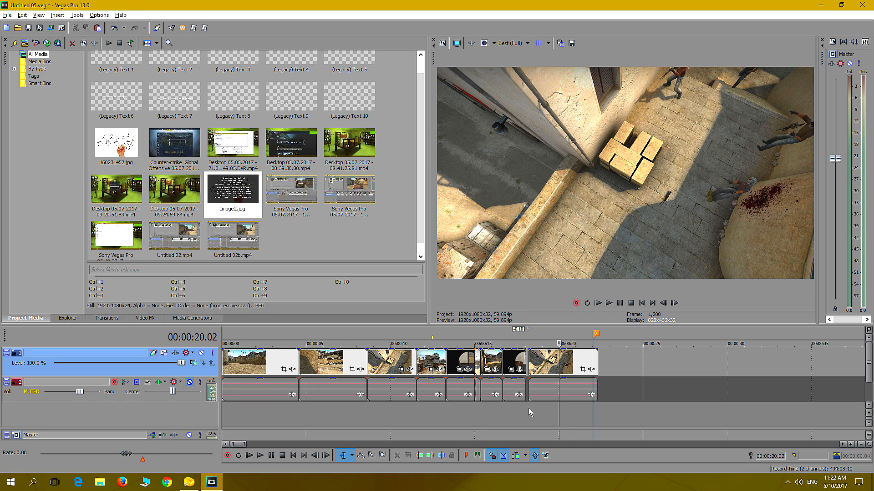
key(Left)
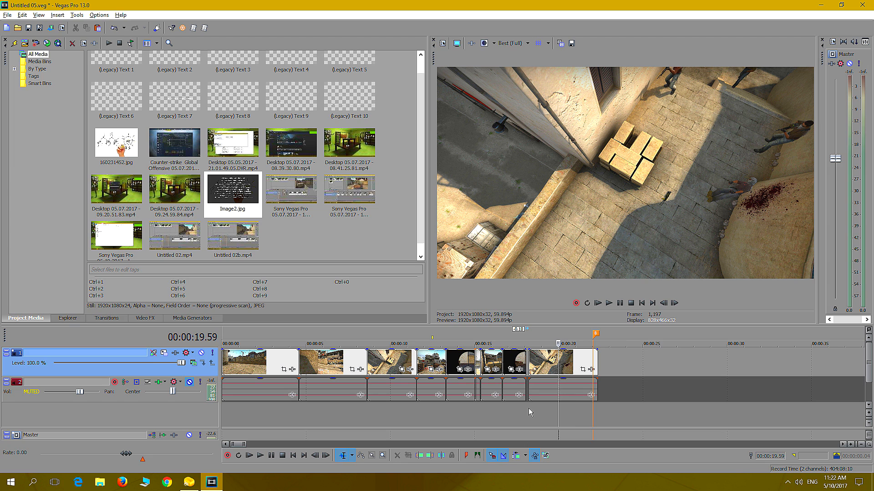
key(Left)
drag(531, 361, 559, 388)
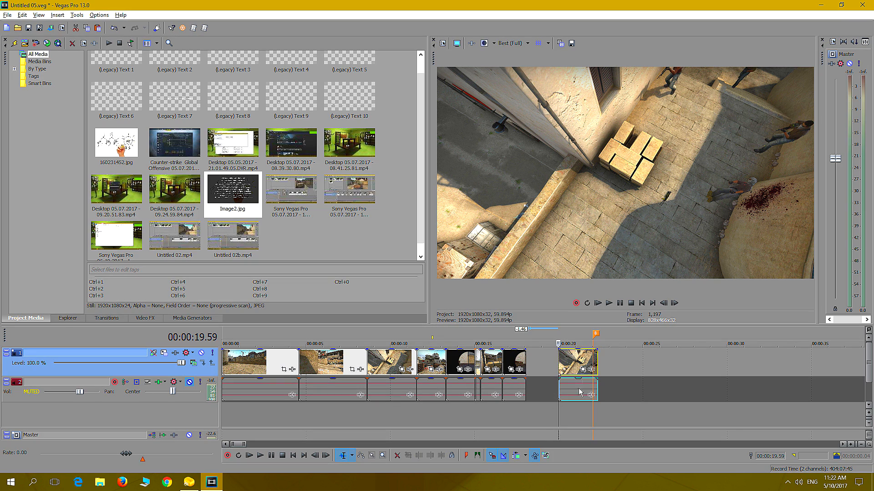
Split the overhead clip after the kill at 00:00:20.39 and move the remainder beyond the marker to about 00:00:26
click(609, 303)
click(621, 303)
key(s)
drag(585, 362, 684, 362)
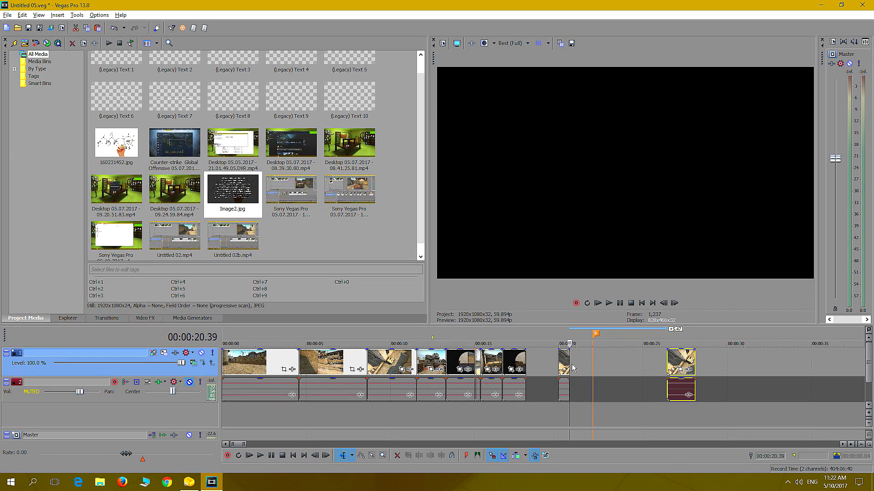
Stretch the overhead kill part to about three times its length, join it to the scoped shot, and preview it
drag(569, 362, 550, 363)
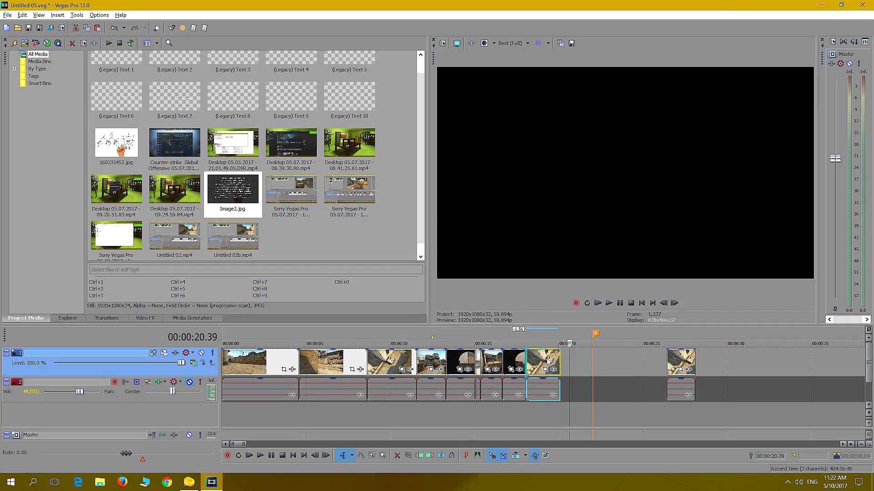
click(522, 410)
click(609, 303)
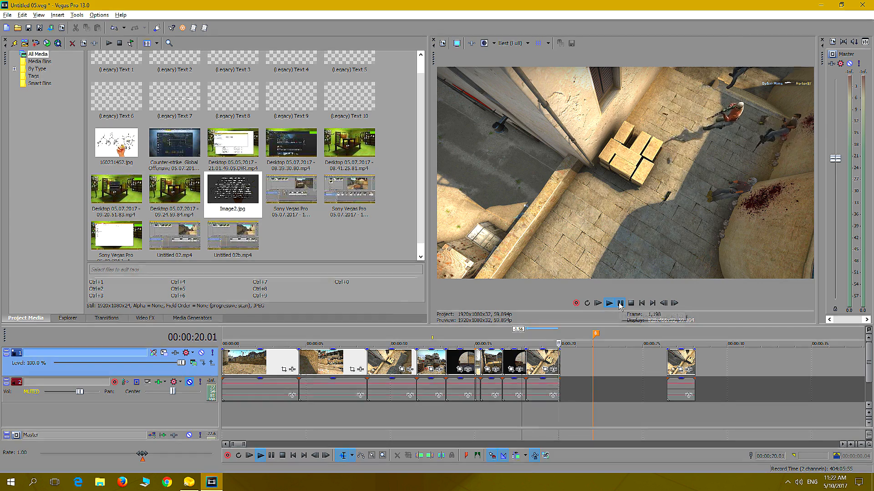
click(620, 303)
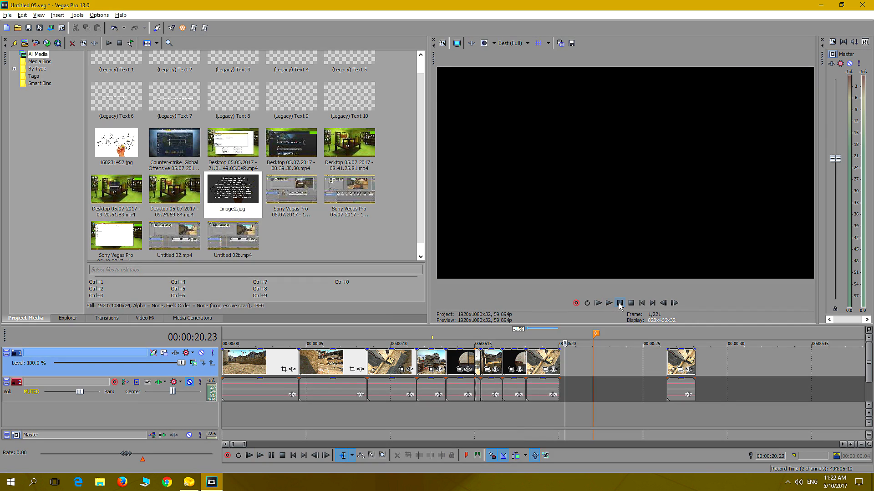
Extend the end of the slowed overhead kill shot to just before the marker and preview the result
click(561, 361)
drag(560, 360, 583, 359)
click(519, 406)
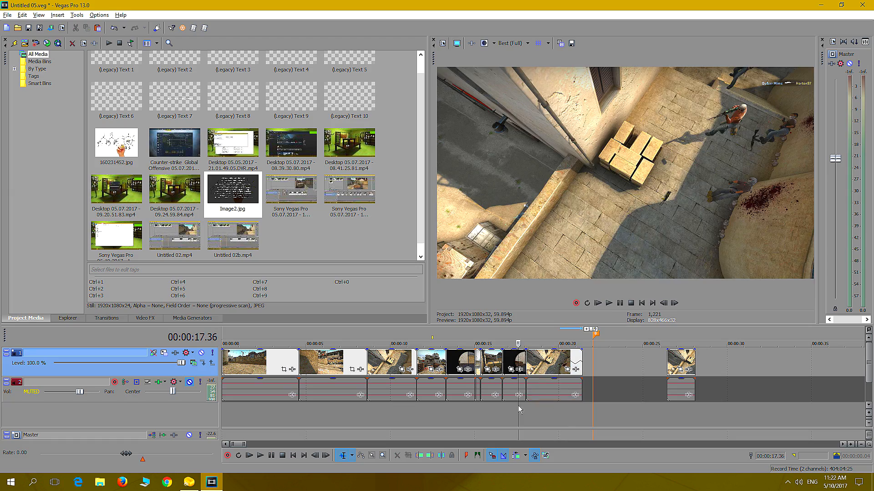
click(609, 303)
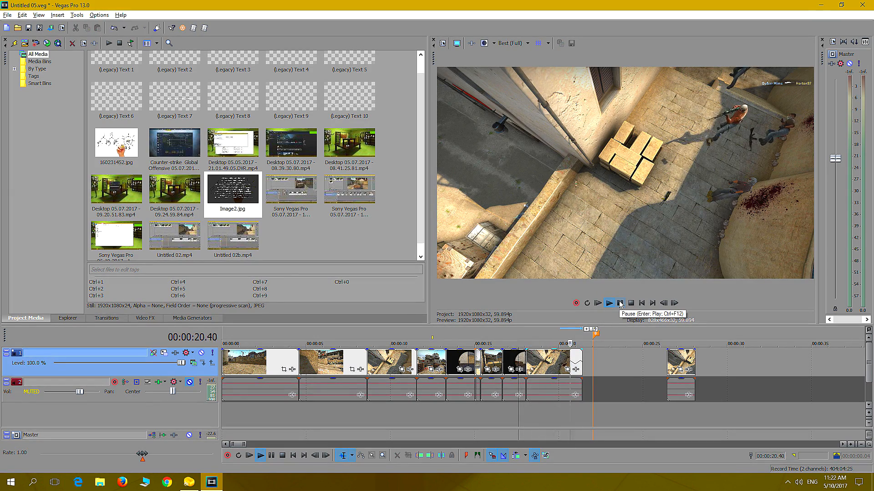
click(621, 304)
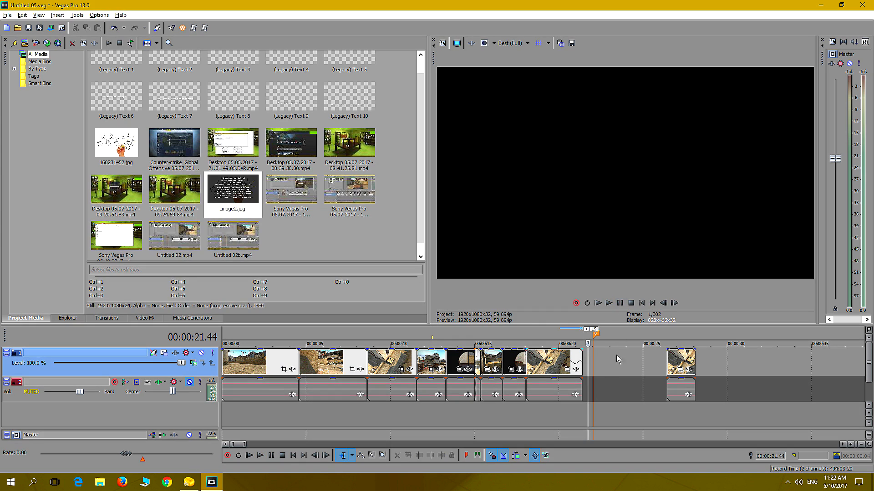
Check the end of the assembled opening sequence and look through the marked clip groups up to Throw flash bang
click(545, 413)
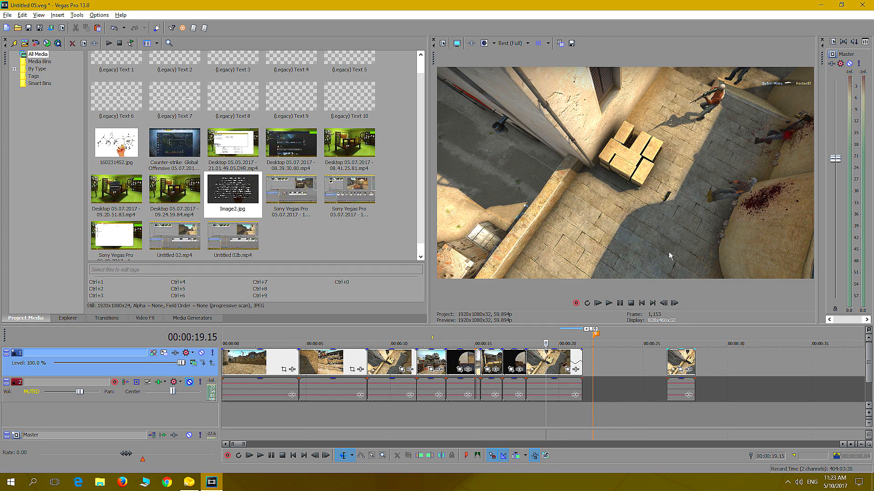
scroll(705, 386, down, 4)
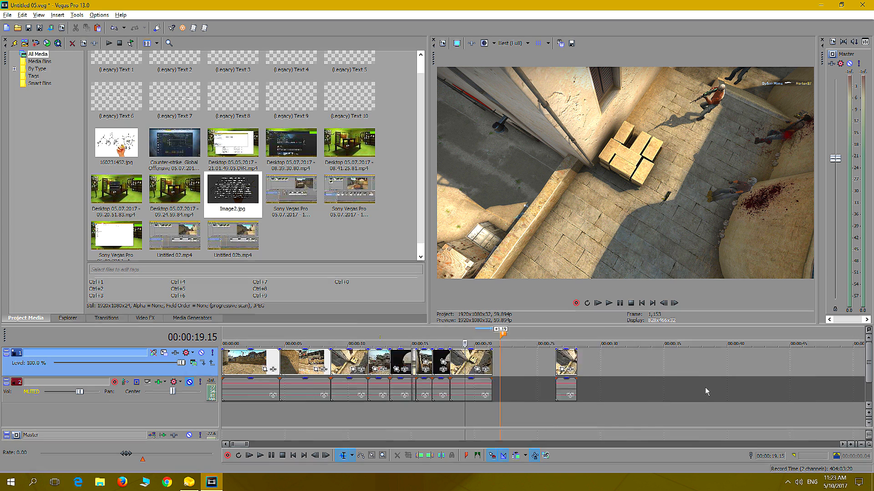
scroll(708, 391, down, 5)
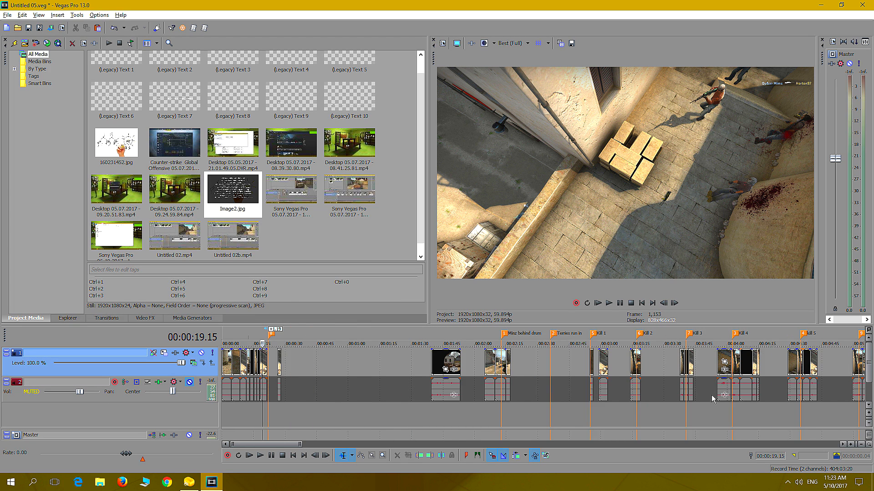
scroll(737, 399, down, 3)
click(544, 412)
scroll(556, 405, up, 7)
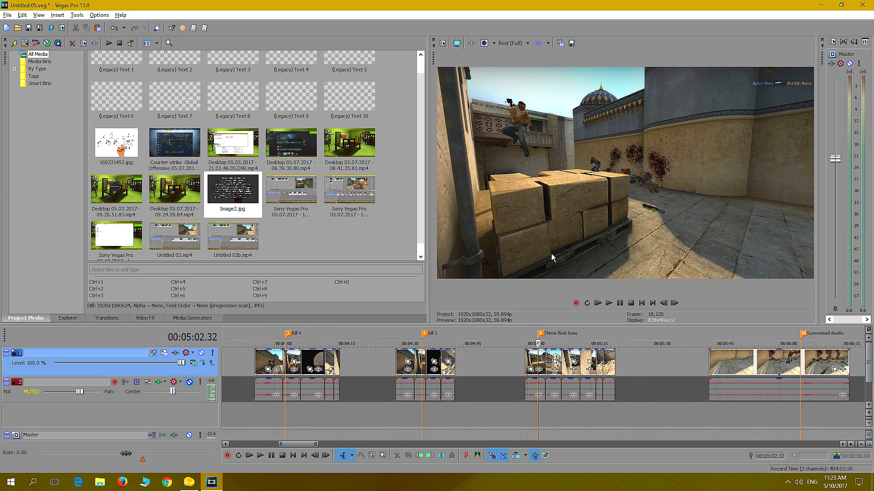
scroll(412, 360, down, 8)
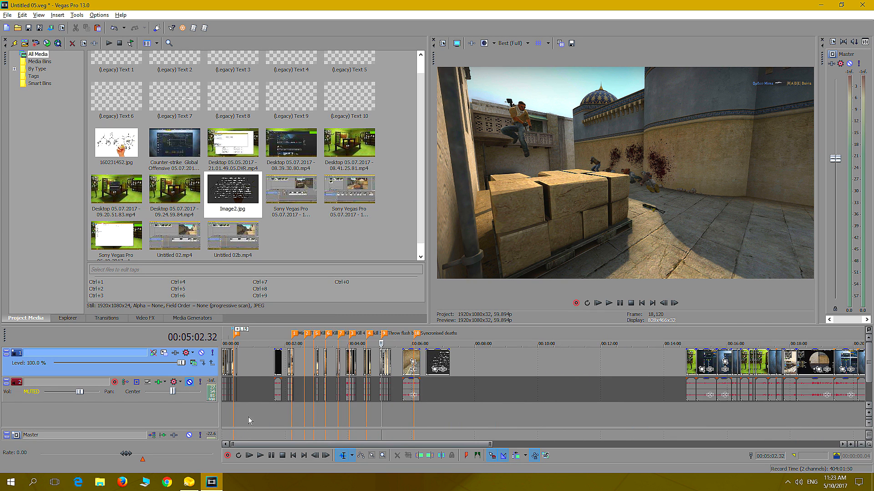
Survey the marked groups from Minz behind drum to Kill 5 and compare them with the shots already in the opening sequence
click(319, 416)
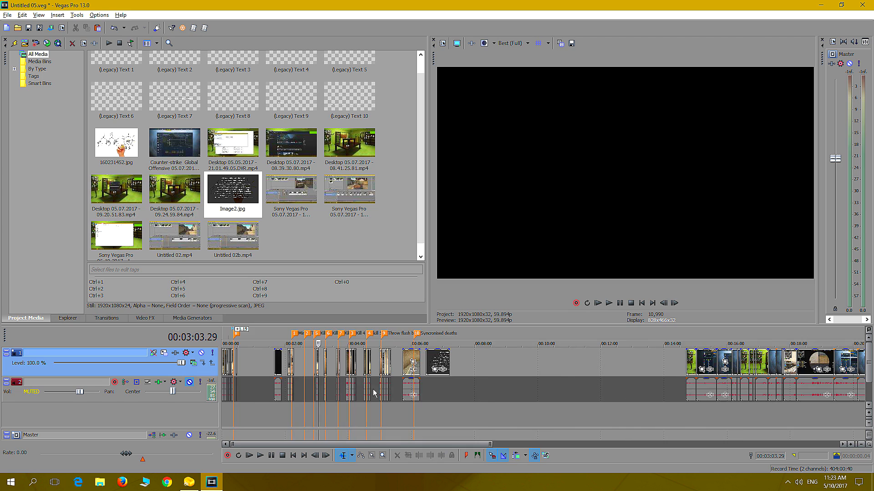
scroll(318, 416, up, 5)
scroll(422, 368, up, 2)
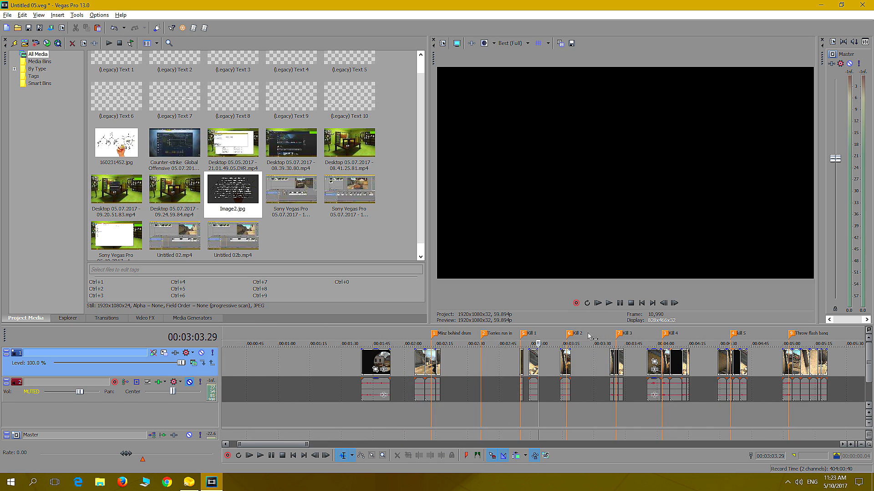
scroll(374, 381, down, 3)
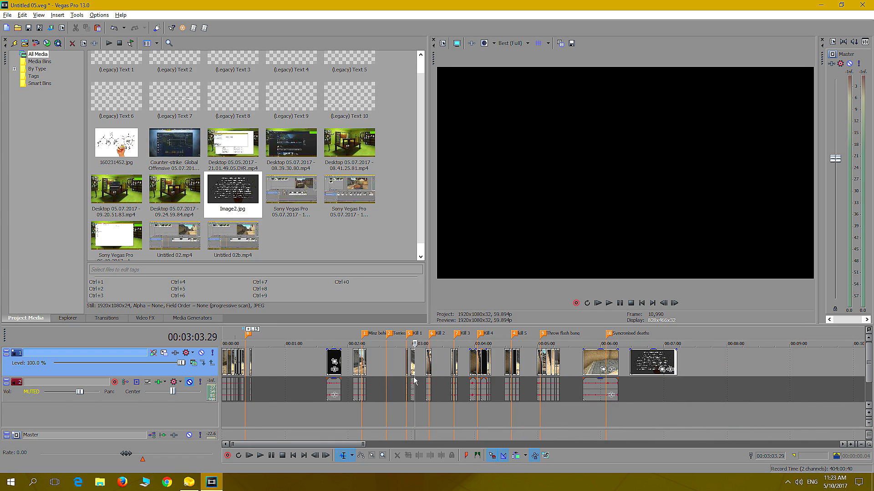
scroll(414, 381, up, 4)
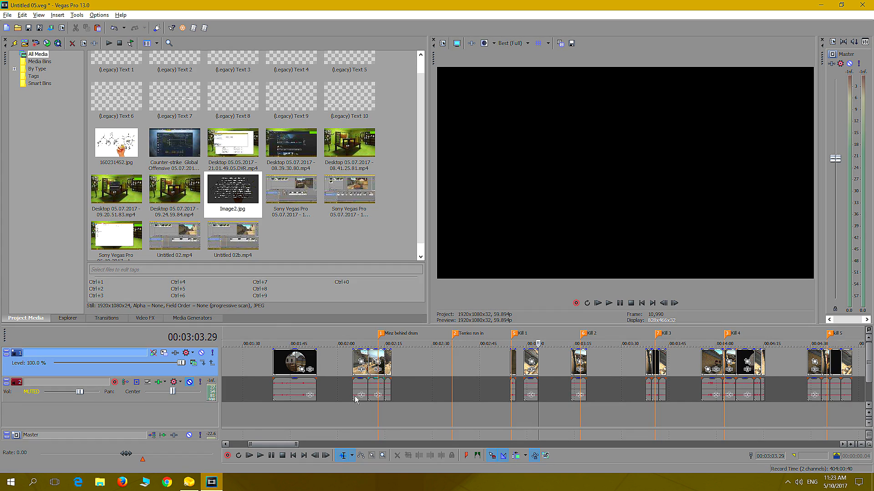
scroll(294, 414, down, 6)
click(225, 417)
scroll(319, 392, up, 8)
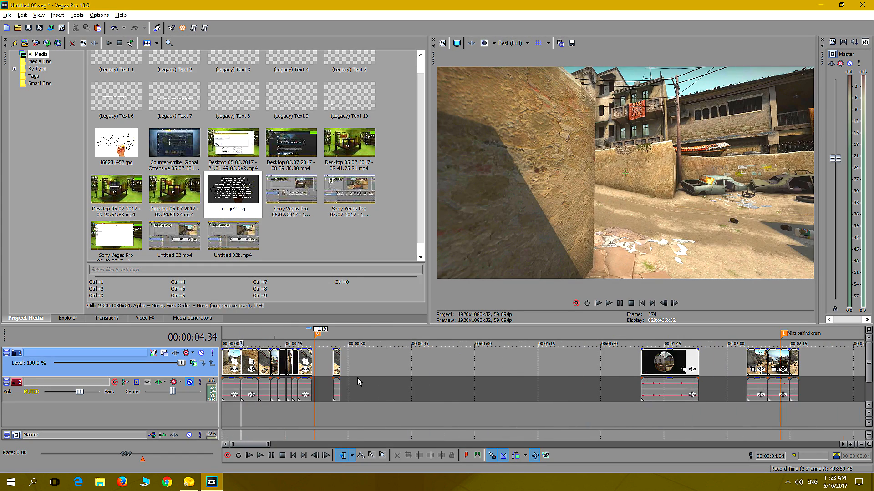
click(271, 413)
click(282, 414)
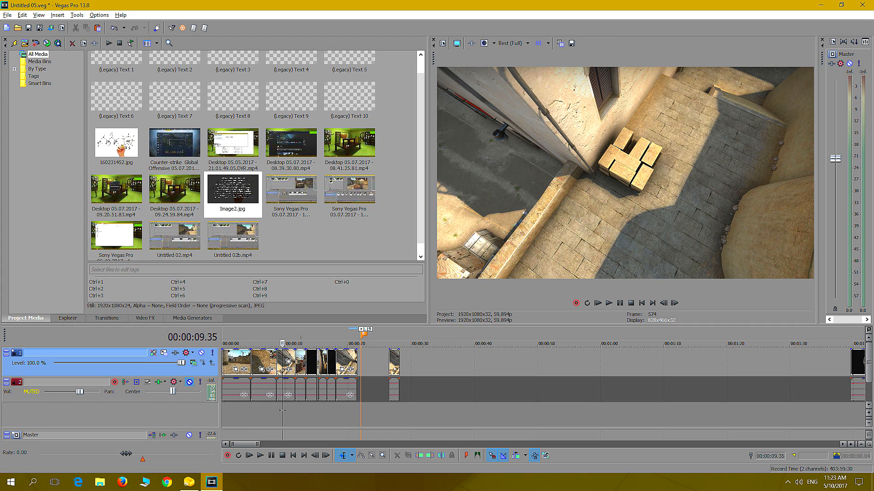
key(7)
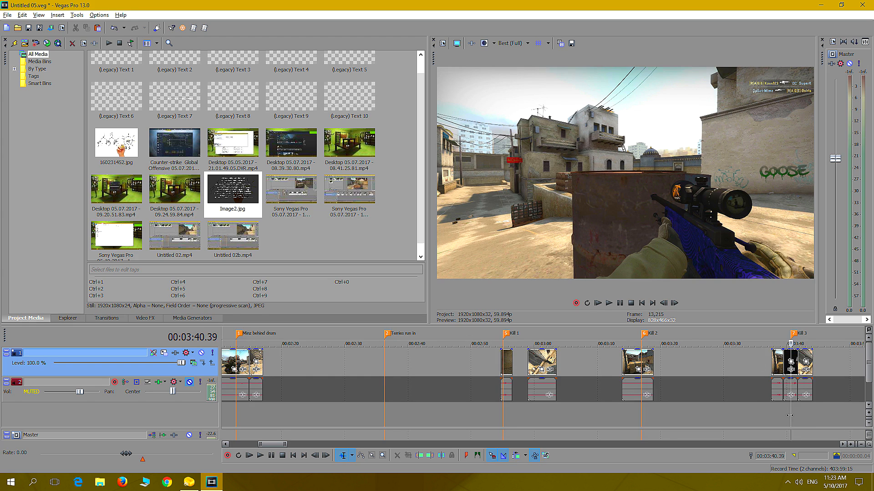
Preview the Kill 4 group's camera angles from 00:03:55.51 through to its scoped shot
scroll(806, 414, down, 2)
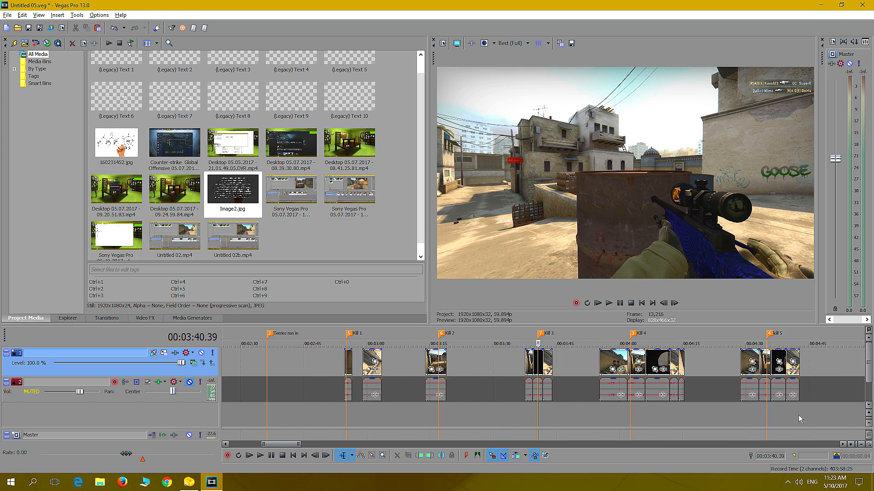
click(646, 414)
scroll(648, 413, up, 2)
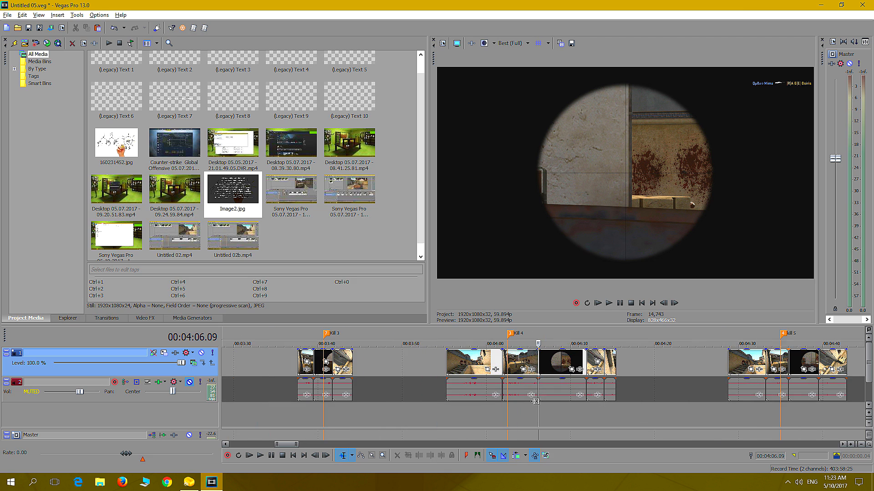
click(451, 414)
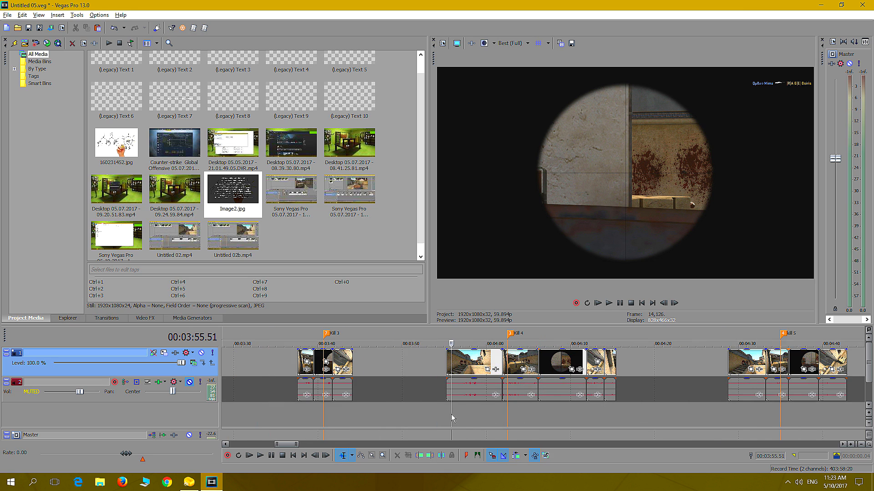
key(space)
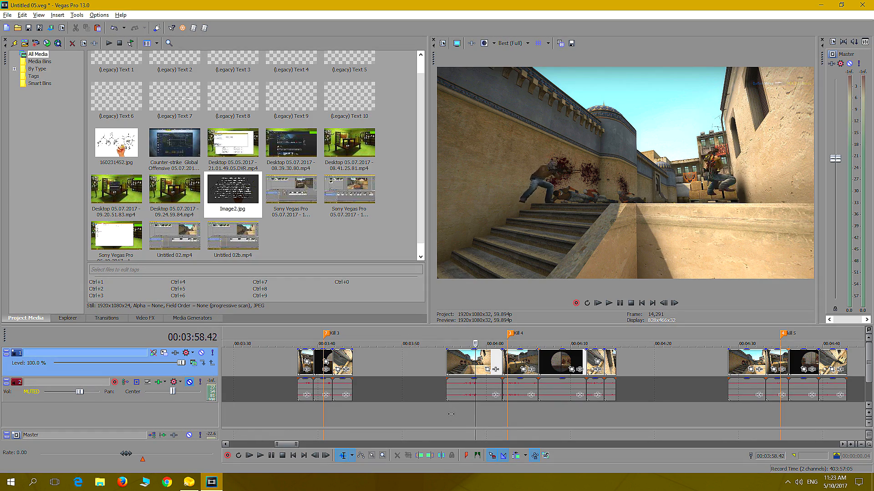
key(Right)
key(Right)
key(Right)
key(Right)
key(Right)
key(Right)
key(Right)
key(Right)
key(Right)
key(Right)
key(Right)
key(Right)
key(Right)
key(Right)
key(Right)
key(Right)
key(Right)
key(Right)
key(Right)
key(Right)
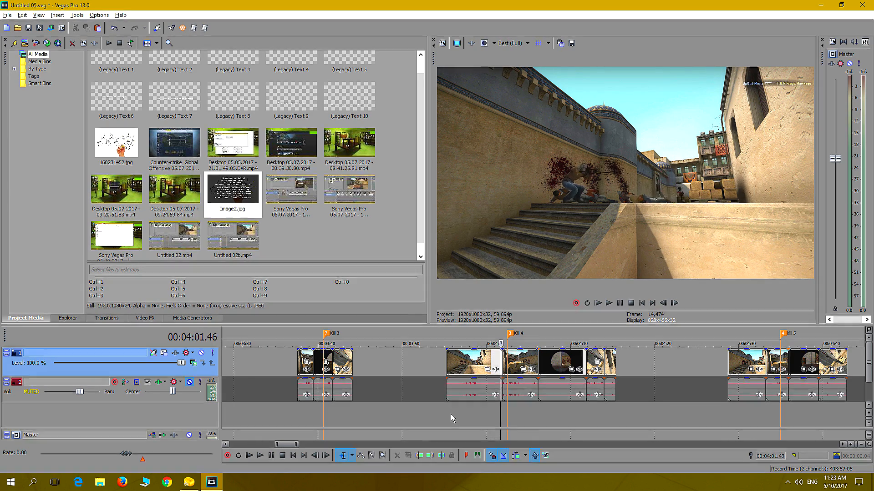
key(space)
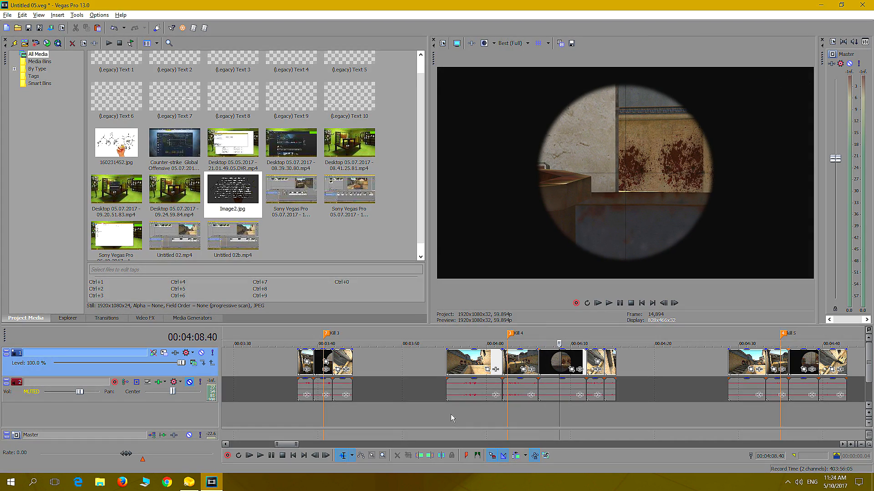
Cut the scoped shot from the Kill 4 group, paste it after the opening marker at about 00:00:23, and delete the leftover overhead clip
right_click(545, 366)
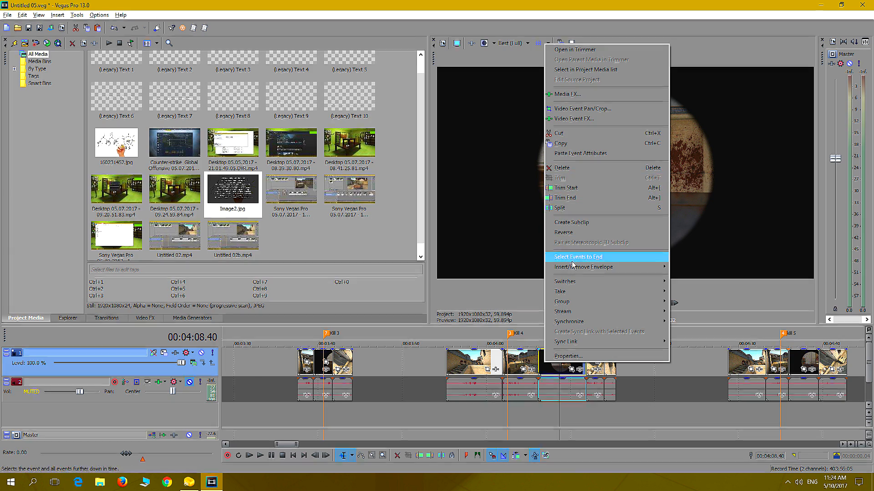
click(562, 134)
scroll(305, 416, down, 7)
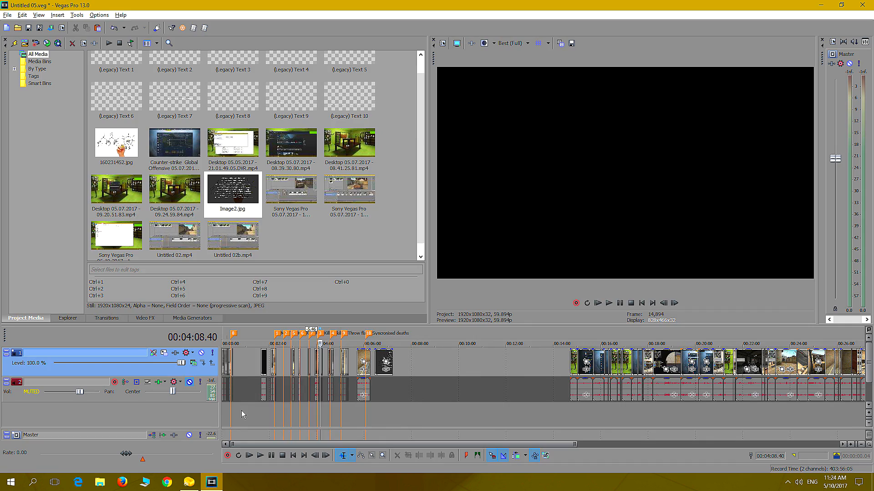
click(241, 411)
scroll(242, 411, up, 7)
click(370, 364)
right_click(371, 364)
click(387, 206)
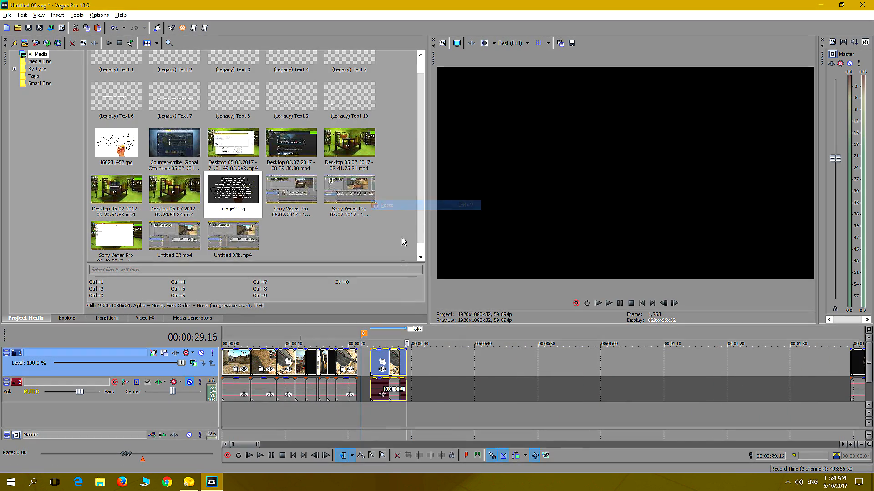
drag(394, 366, 464, 366)
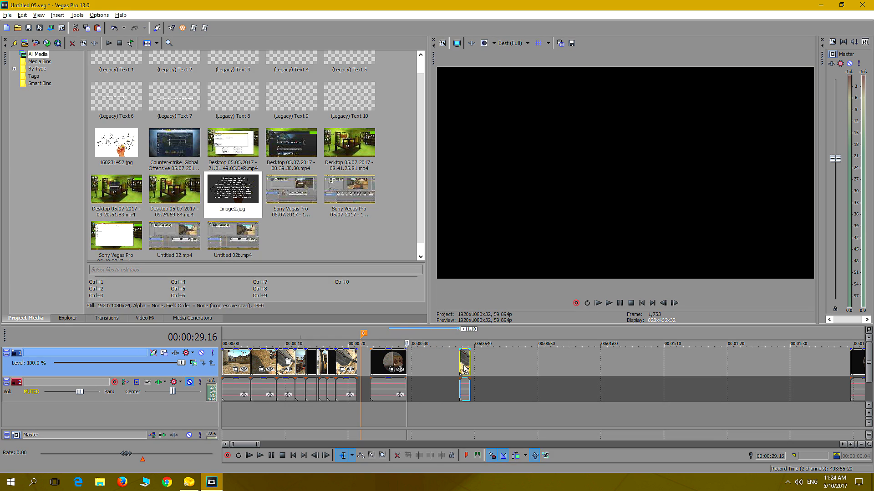
key(Delete)
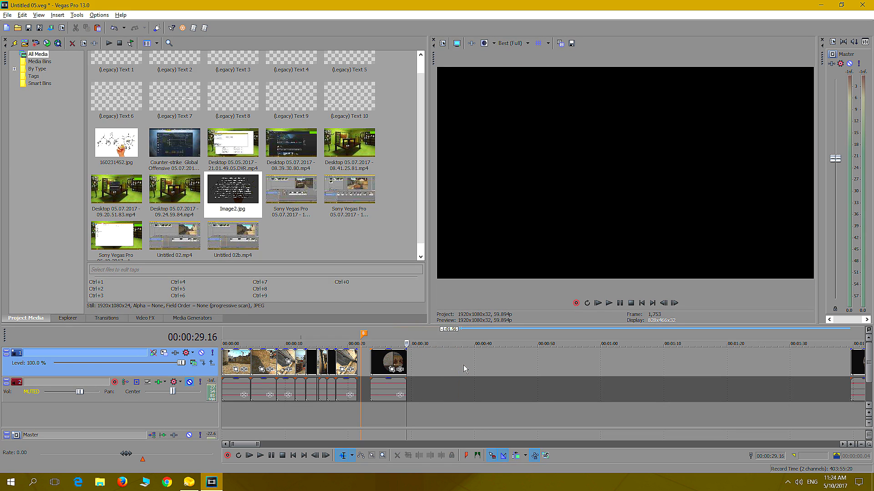
Play the pasted scoped shot and scrub through it from its start to the unscoping after the kill
click(376, 411)
key(space)
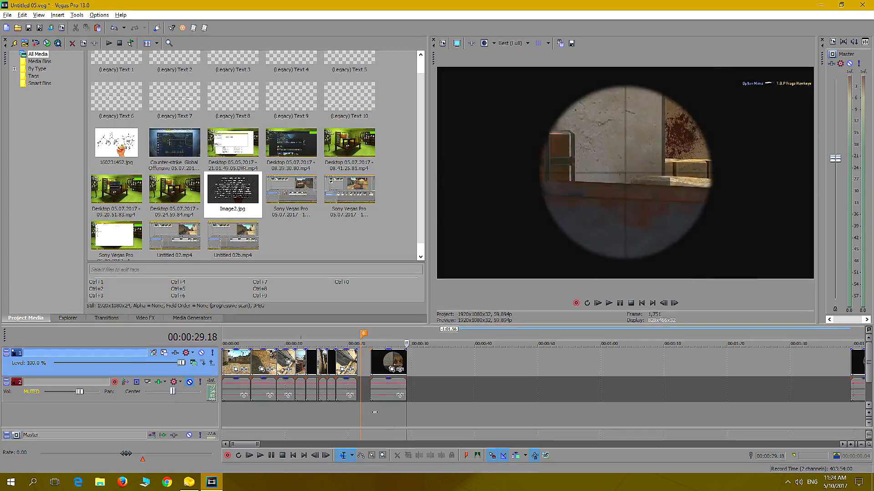
key(Left)
key(Left)
key(Left)
key(Left)
key(Left)
key(Left)
key(Left)
key(Left)
key(Left)
key(Left)
key(Left)
key(Left)
key(Left)
key(Left)
key(Left)
key(Left)
key(Left)
key(Left)
key(Left)
key(Left)
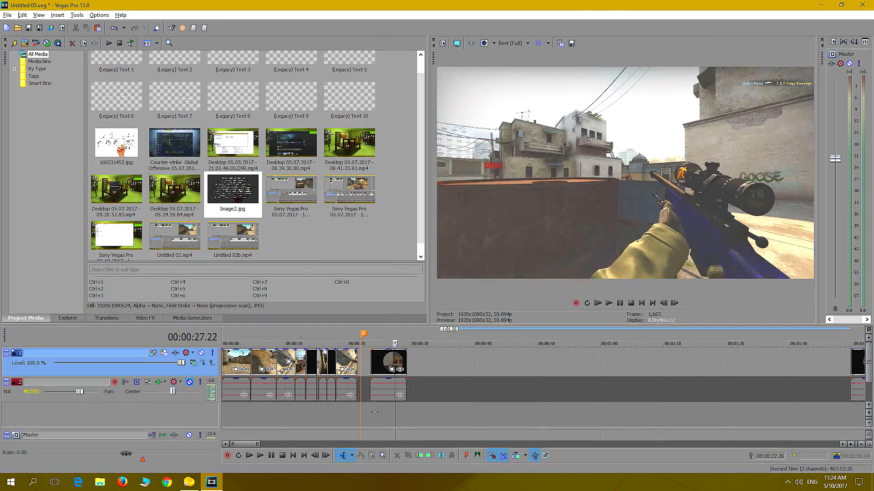
key(Left)
key(Left)
key(Left)
key(Left)
key(Left)
key(Left)
key(Left)
key(Left)
key(Left)
key(Left)
key(Left)
key(Left)
key(Left)
key(Left)
key(Left)
key(Left)
key(Left)
key(Left)
key(Left)
key(Left)
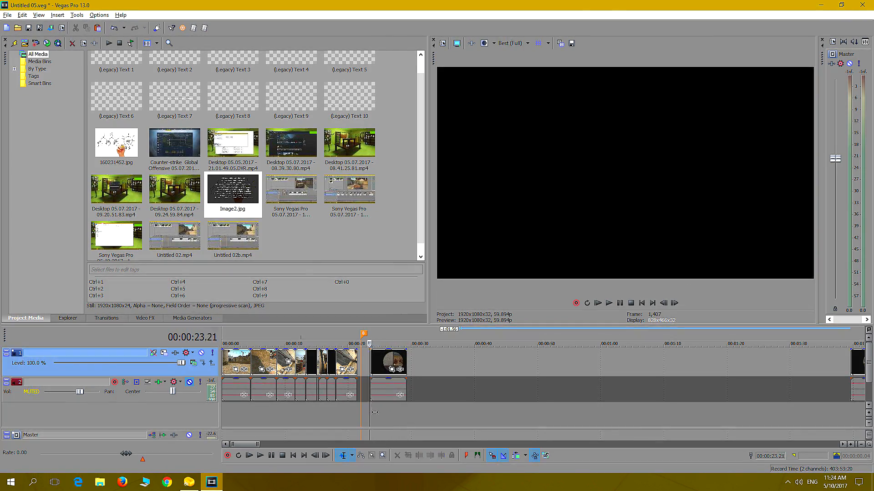
key(Right)
key(Right)
key(Right)
key(Right)
key(Right)
key(Right)
key(Right)
key(Right)
key(Right)
key(Right)
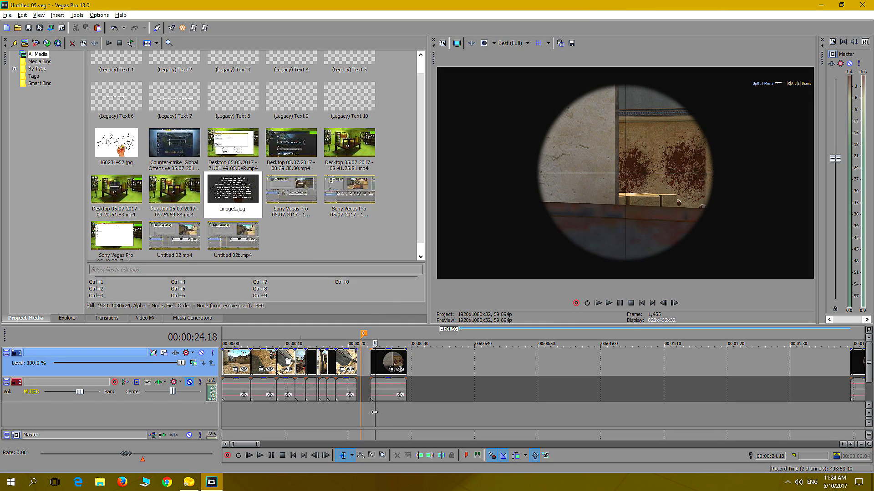
key(Right)
key(Right)
key(Right)
key(Right)
key(Right)
key(Right)
key(Right)
key(Right)
key(Right)
key(Right)
key(Right)
key(Right)
key(Right)
key(Right)
key(Right)
key(Right)
key(Right)
key(Right)
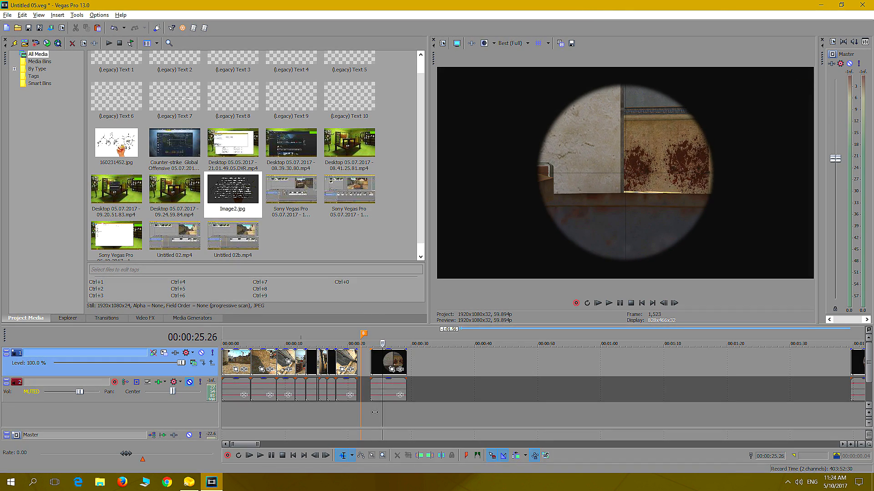
key(Right)
key(Right)
key(Right)
key(Right)
key(Right)
key(Right)
key(Right)
key(Right)
key(Right)
key(Right)
key(Right)
key(Right)
key(Right)
key(Right)
key(Right)
key(Right)
key(Right)
key(Right)
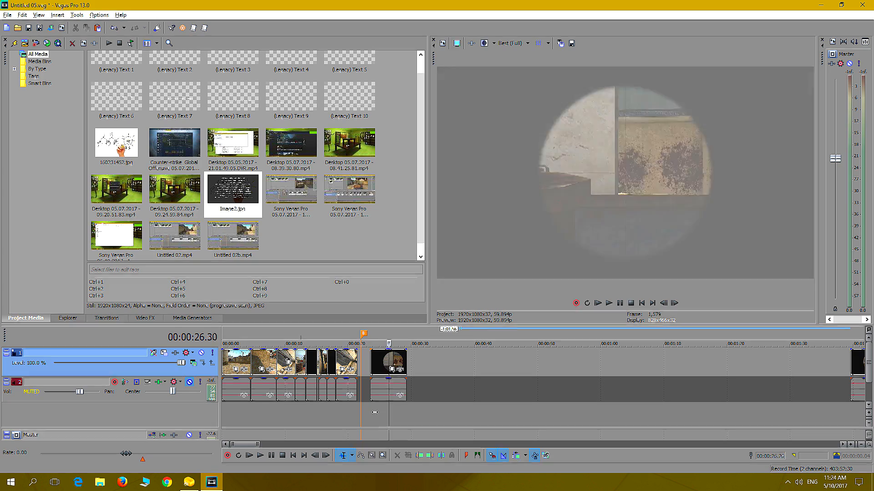
key(Right)
key(Right)
key(Right)
key(Right)
key(Right)
key(Right)
key(Right)
key(Right)
key(Right)
key(Right)
key(Right)
key(Right)
key(Right)
key(Right)
key(Right)
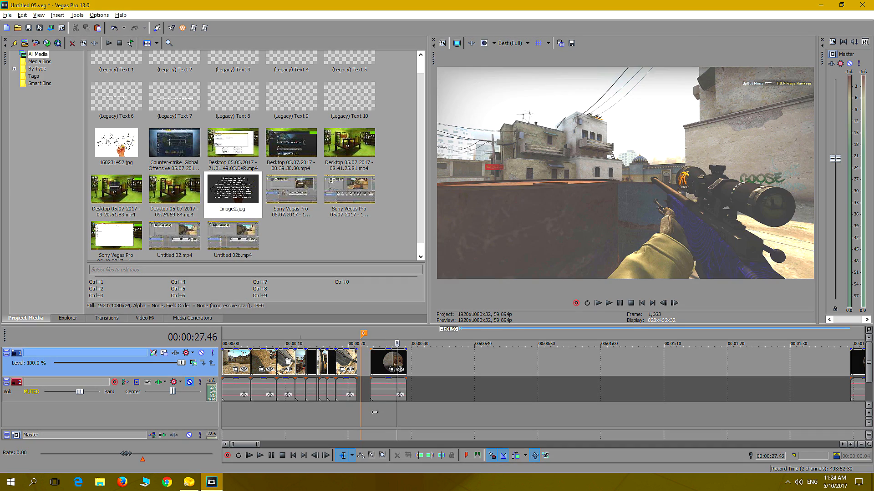
Scrub the pasted scoped shot back and forth between the unscoping and the scoped view before the kill to find its start point
key(Left)
key(Left)
key(Left)
key(Right)
key(Right)
key(Right)
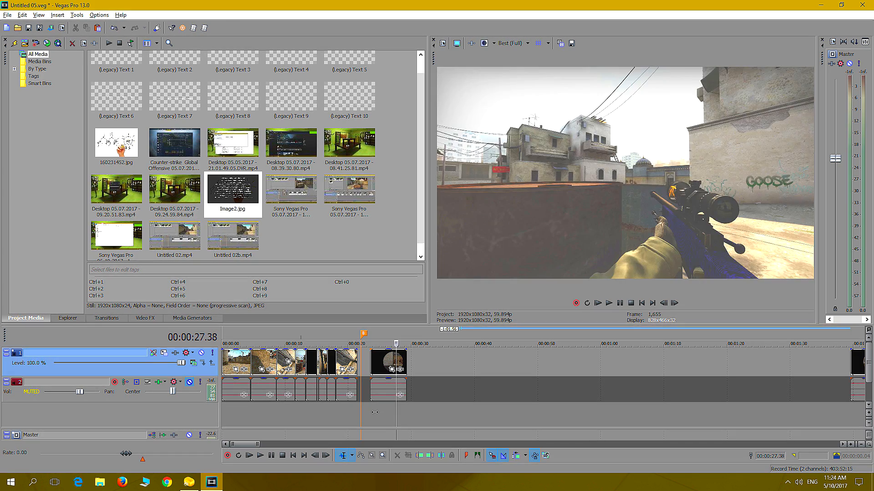
key(Left)
key(Left)
key(Left)
key(Left)
key(Left)
key(Left)
key(Left)
key(Left)
key(Left)
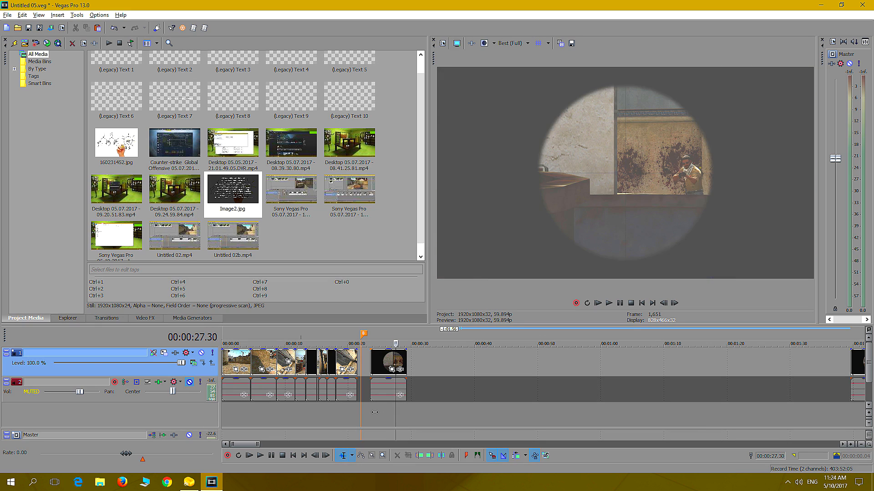
key(Left)
key(Left)
key(Left)
key(Left)
key(Left)
key(Left)
key(Left)
key(Left)
key(Left)
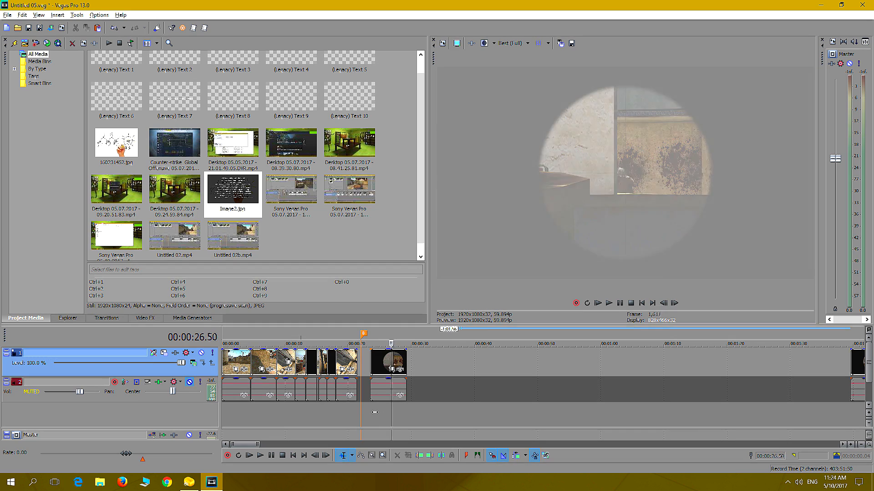
key(Left)
key(Left)
key(Left)
key(Left)
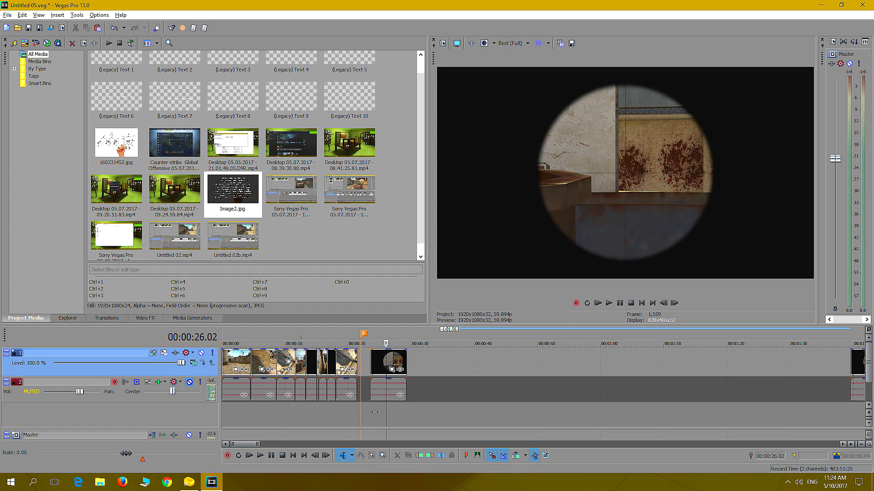
key(Right)
key(Left)
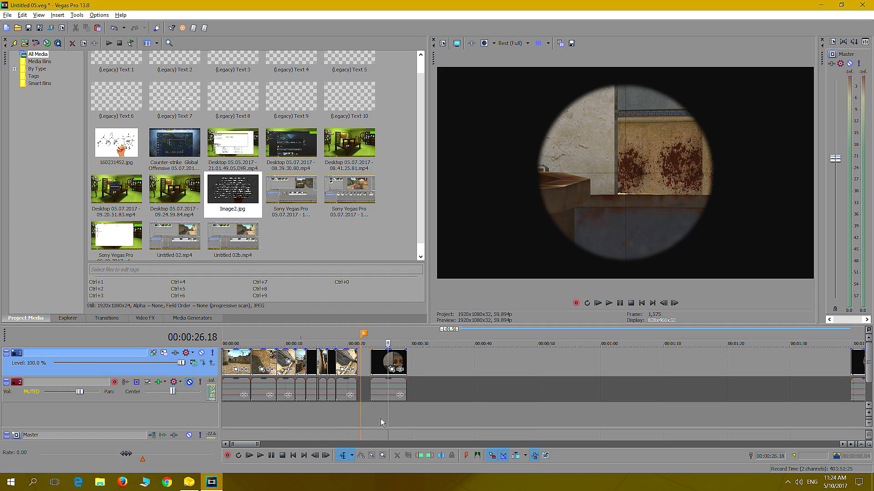
Trim the scoped shot's start to 00:00:26.18 and move it directly against the preceding overhead clip
mouse_move(371, 365)
mouse_down()
mouse_move(387, 365)
mouse_move(364, 361)
mouse_up()
click(339, 414)
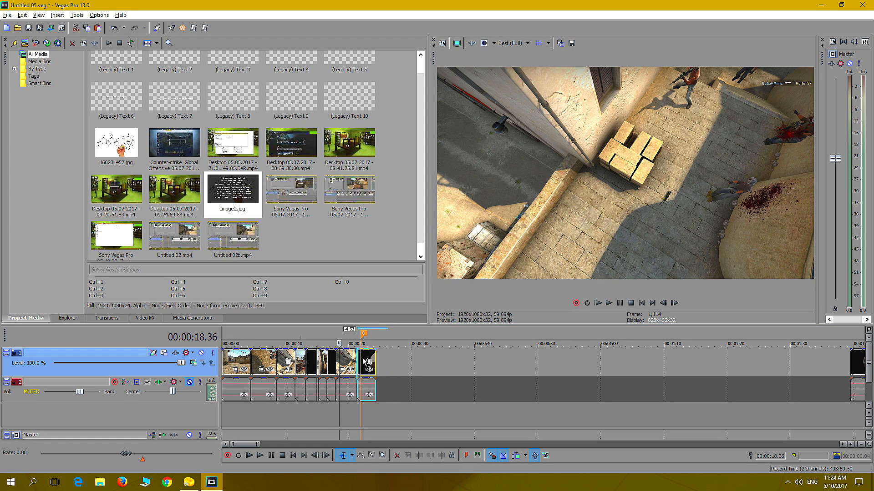
click(354, 412)
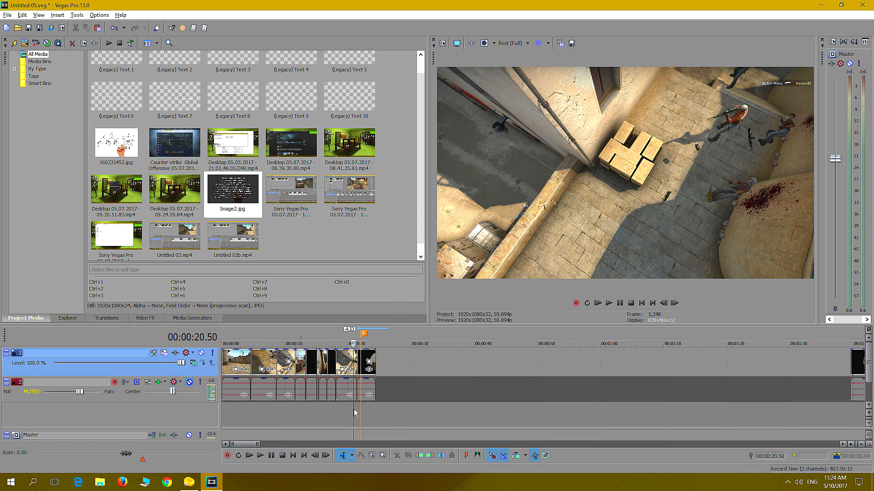
Play from the overhead clip into the scoped shot and trim the scoped shot's end to 00:00:23.04, shortly after the unscoping
click(609, 303)
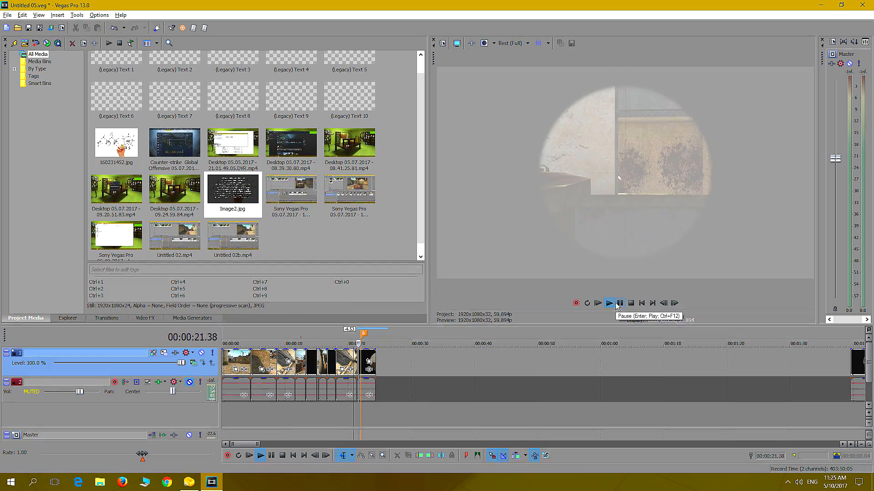
click(617, 305)
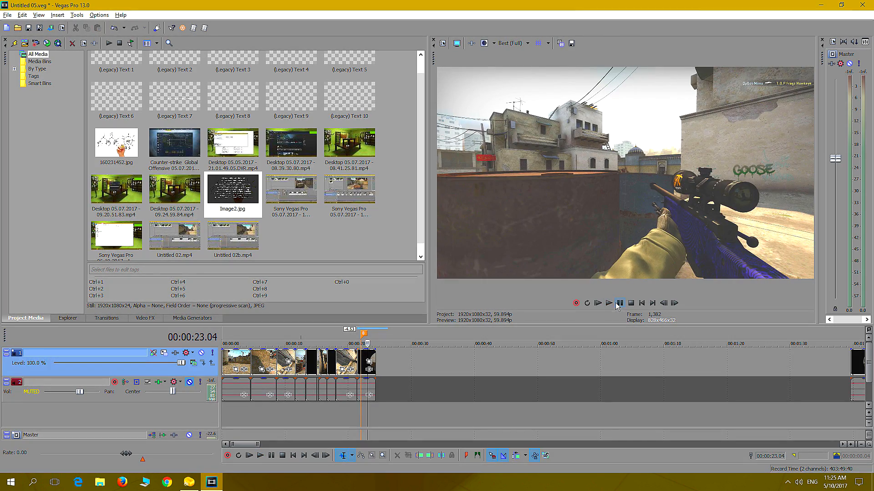
scroll(441, 374, up, 2)
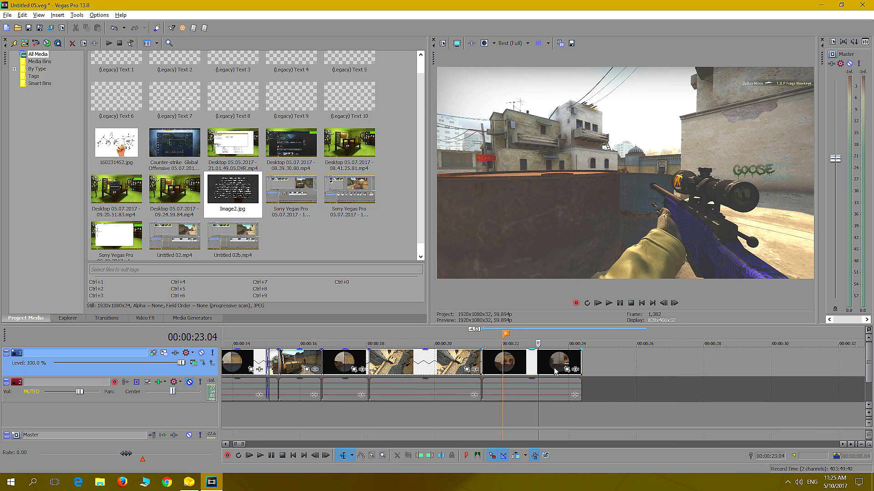
drag(580, 357, 537, 369)
click(510, 414)
click(609, 303)
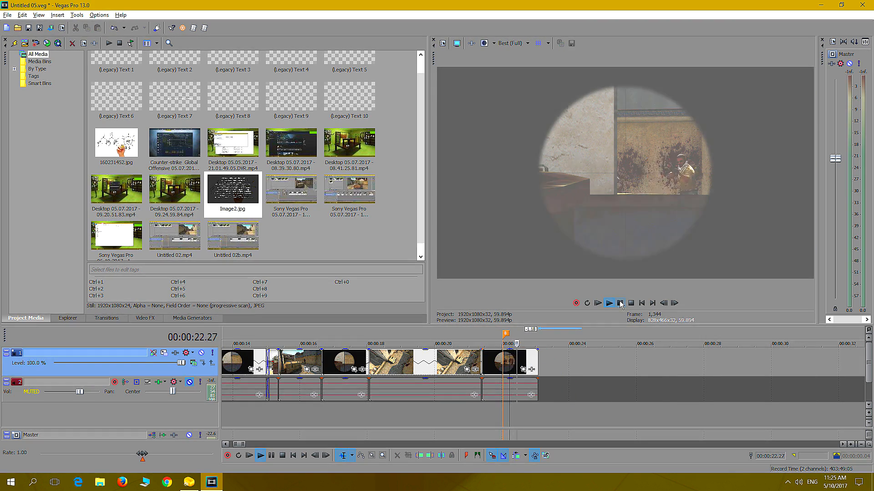
Examine the Kill 3 group and compare its crate-side, scoped and overhead camera angles
scroll(570, 363, down, 4)
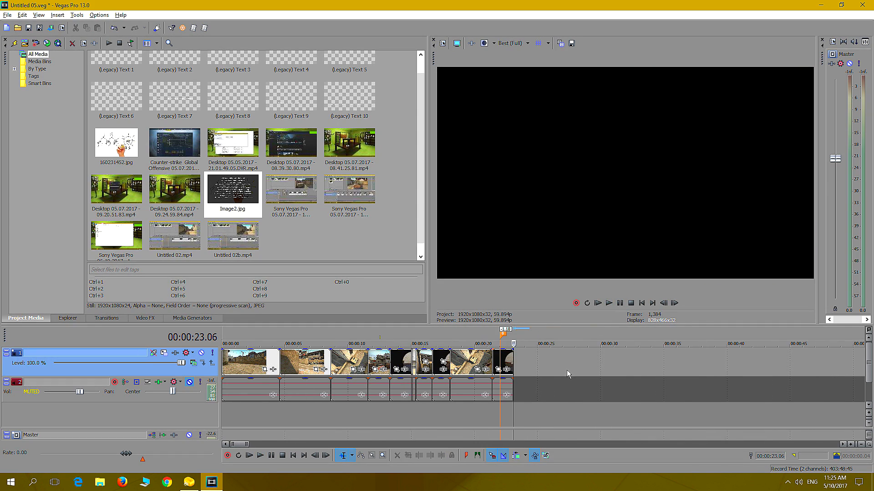
scroll(550, 407, down, 6)
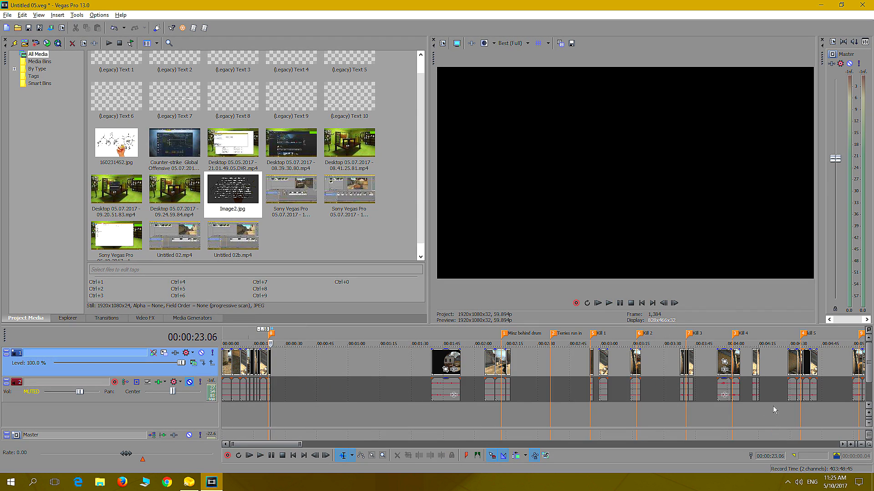
click(695, 418)
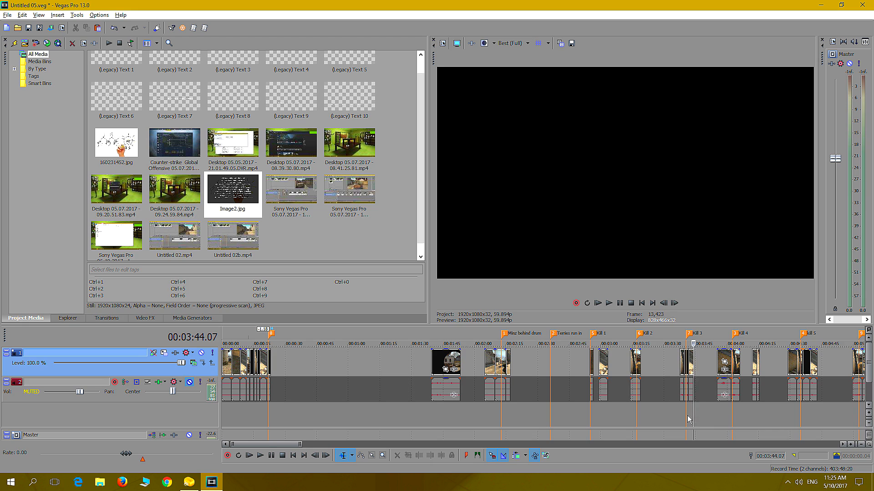
scroll(695, 417, up, 5)
scroll(541, 419, down, 1)
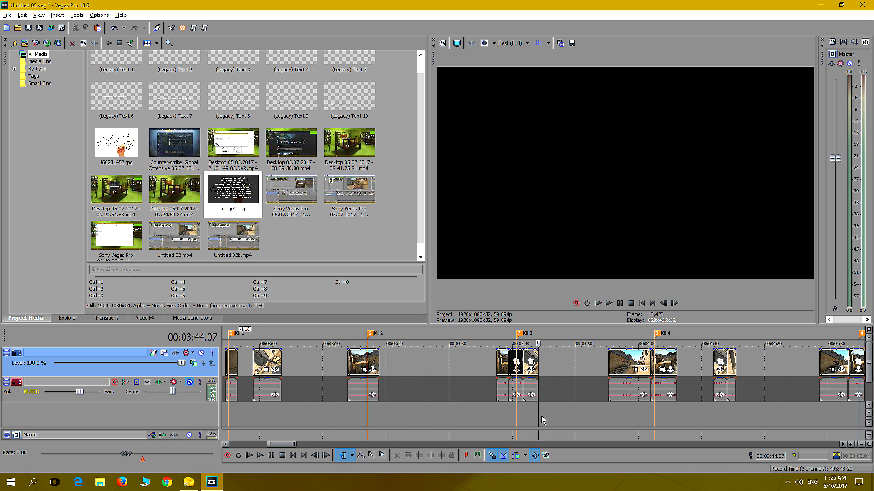
click(509, 414)
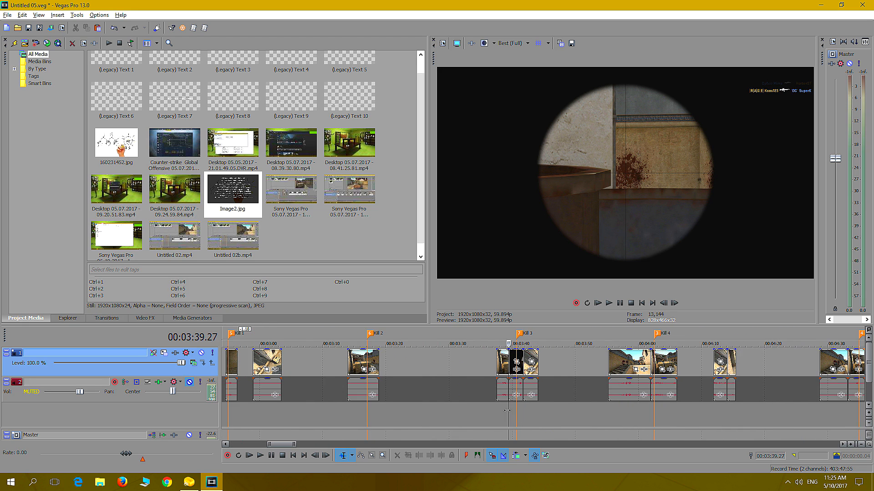
click(502, 415)
scroll(502, 416, up, 2)
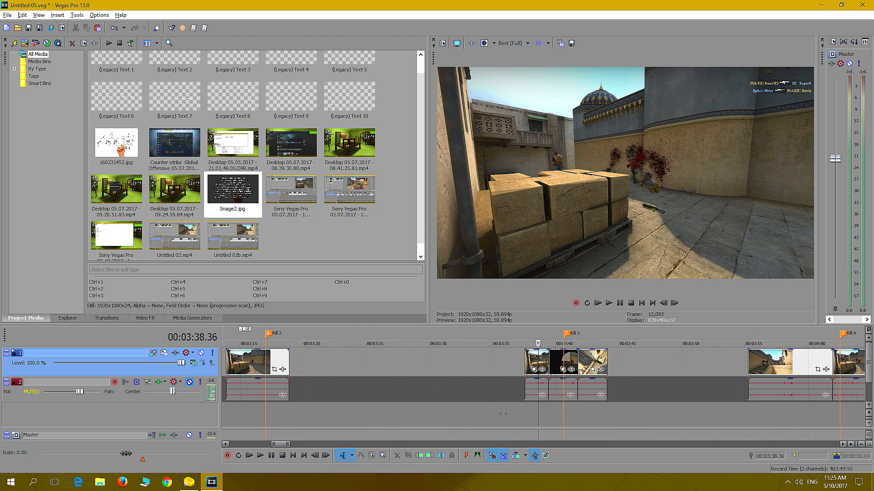
click(532, 413)
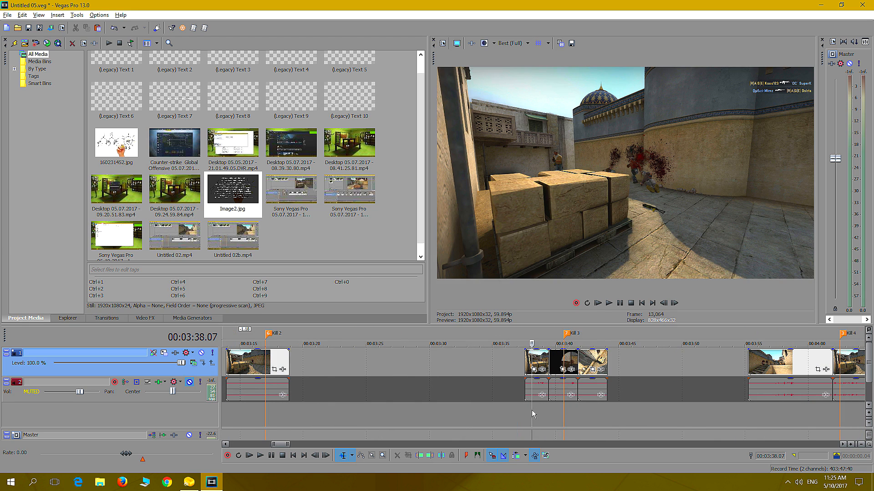
click(588, 414)
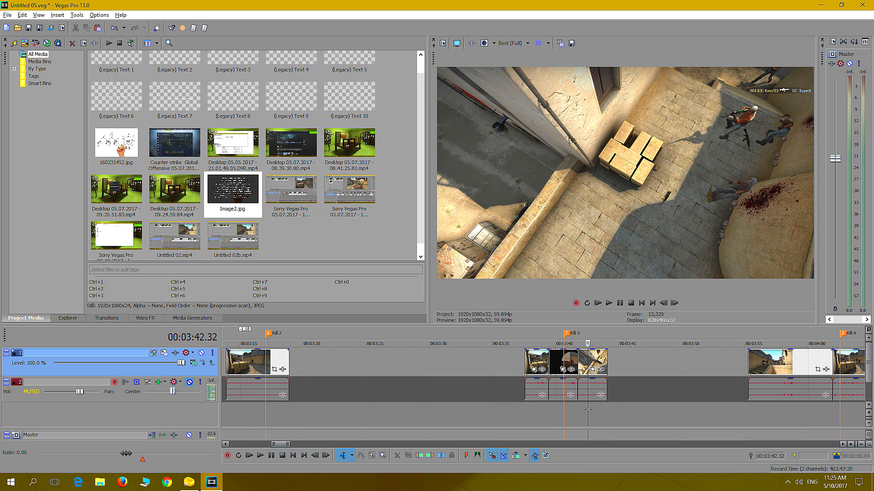
click(531, 415)
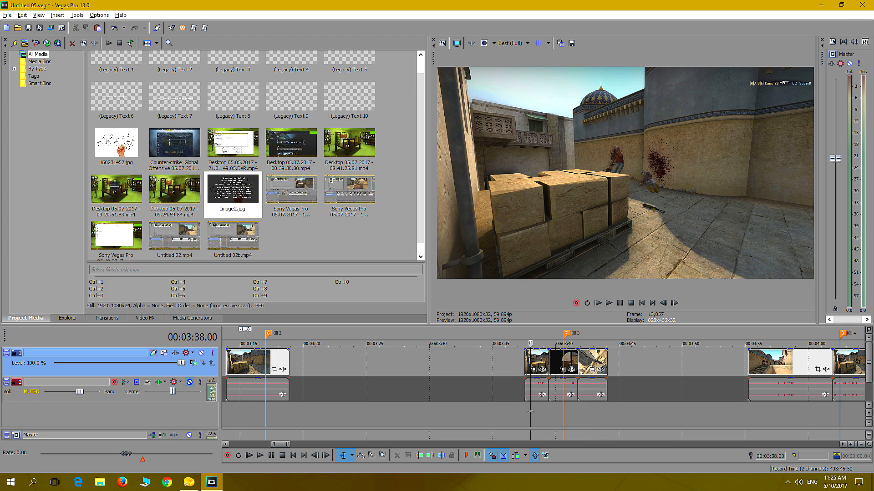
click(536, 411)
Cut the crate-side shot from the Kill 3 group and paste it after the opening sequence at 00:00:23.27
right_click(543, 364)
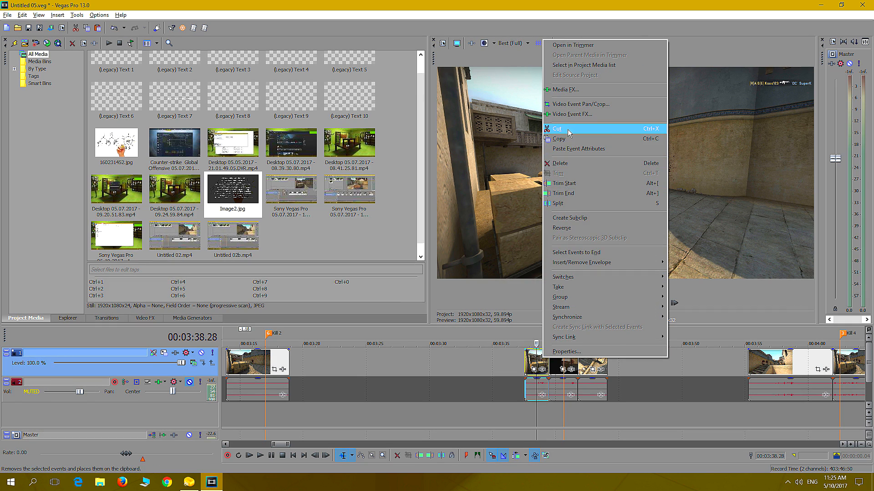
click(567, 130)
scroll(294, 386, down, 10)
click(247, 411)
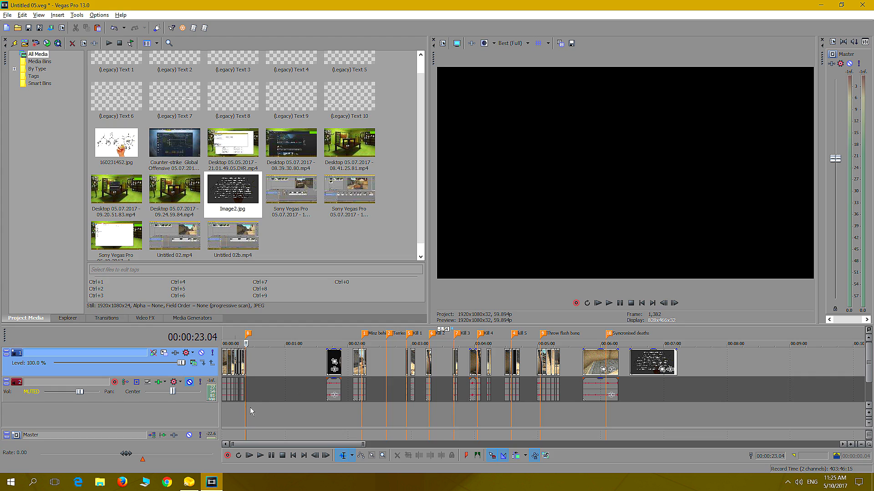
scroll(249, 408, up, 8)
right_click(519, 362)
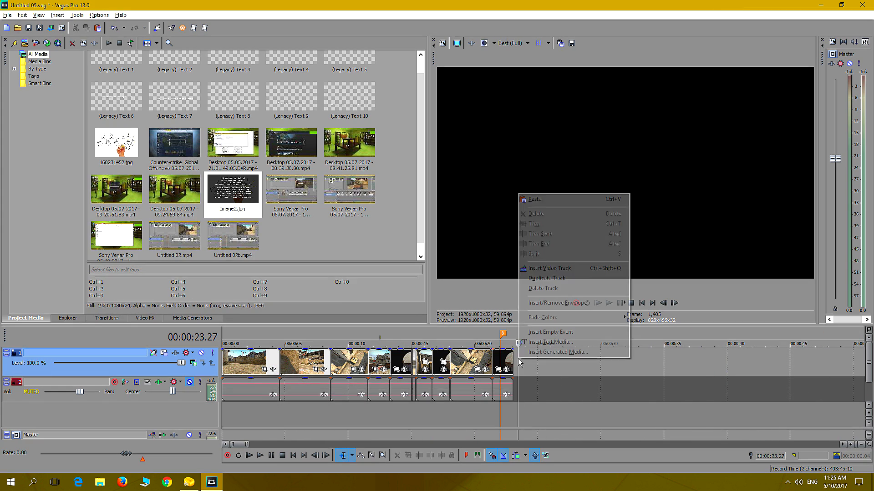
click(541, 202)
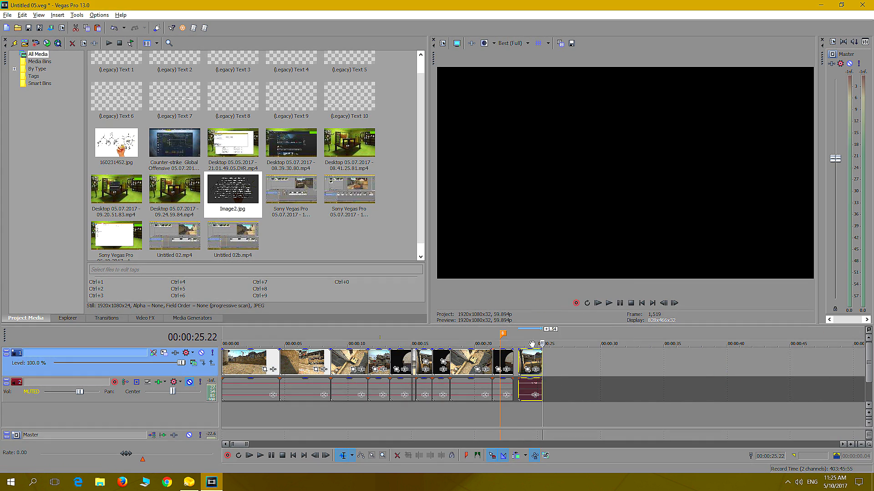
Move the pasted crate-side shot against the end of the scoped shot at 00:00:23.04
drag(530, 363, 525, 362)
click(514, 417)
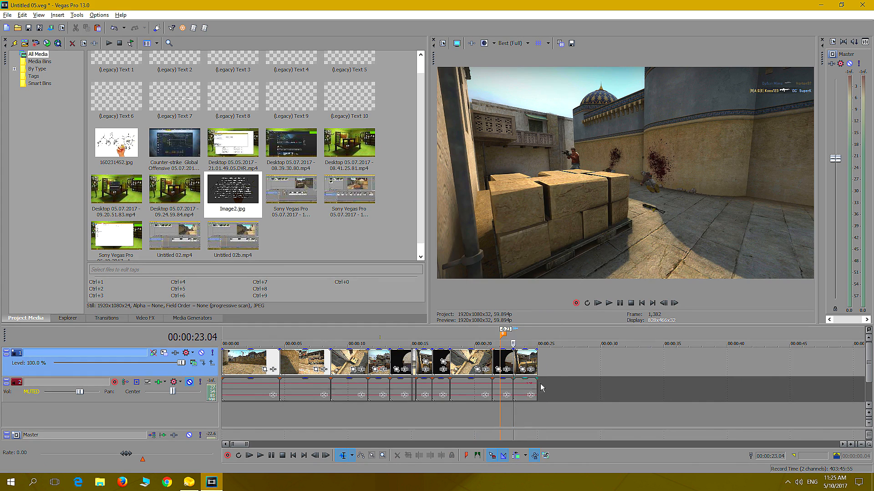
scroll(562, 386, up, 5)
scroll(555, 378, up, 1)
drag(541, 366, 547, 401)
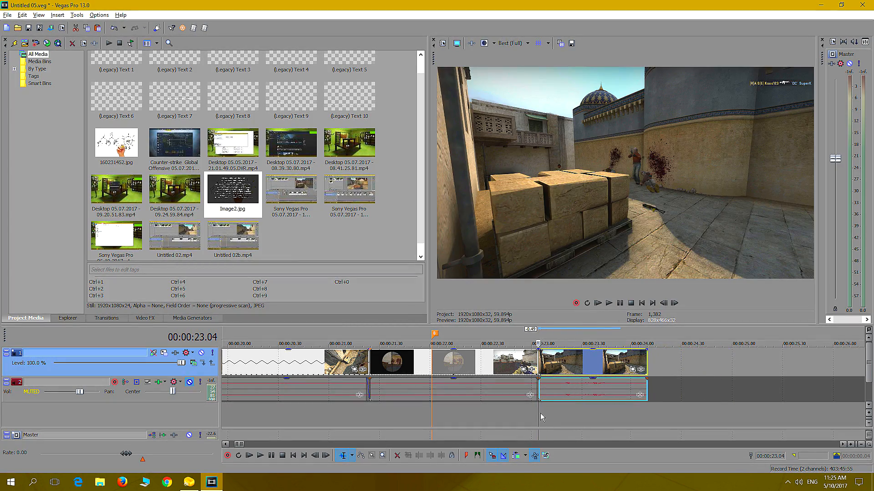
Play the crate-side shot, trim its end to 00:00:23.57, and extend the end back out to about 00:00:24.08
click(541, 417)
click(609, 304)
click(621, 305)
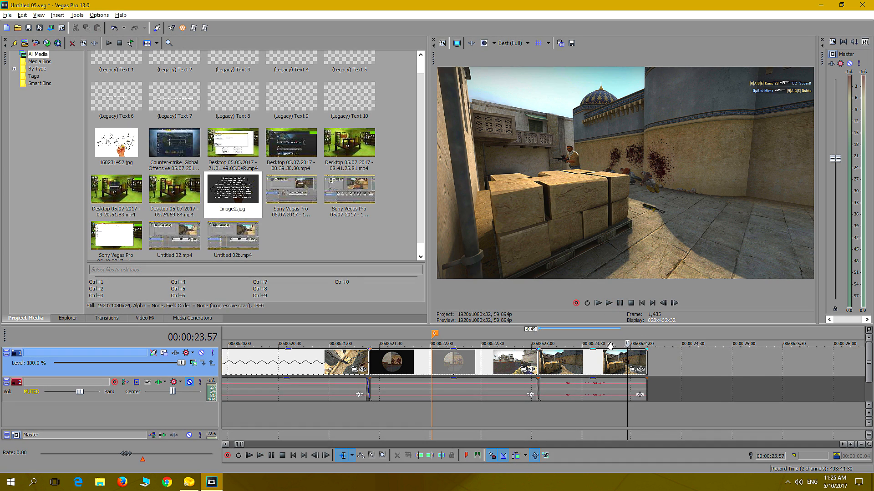
drag(644, 362, 627, 370)
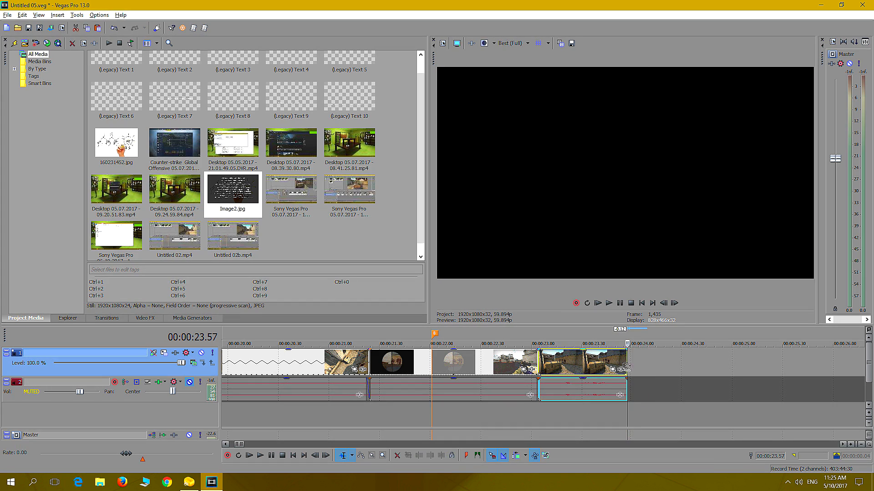
drag(630, 364, 643, 364)
Replay the cut from the scoped shot into the crate-side shot and trim the crate-side shot's end to just after the kill
click(526, 417)
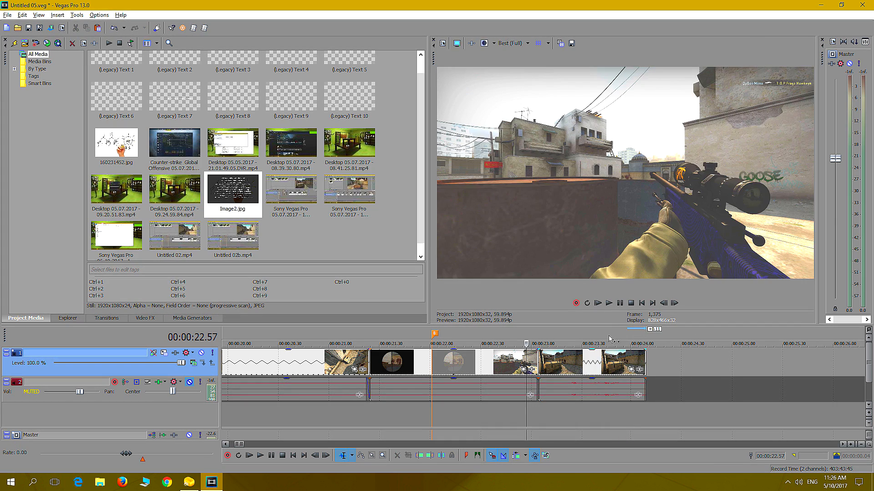
click(609, 303)
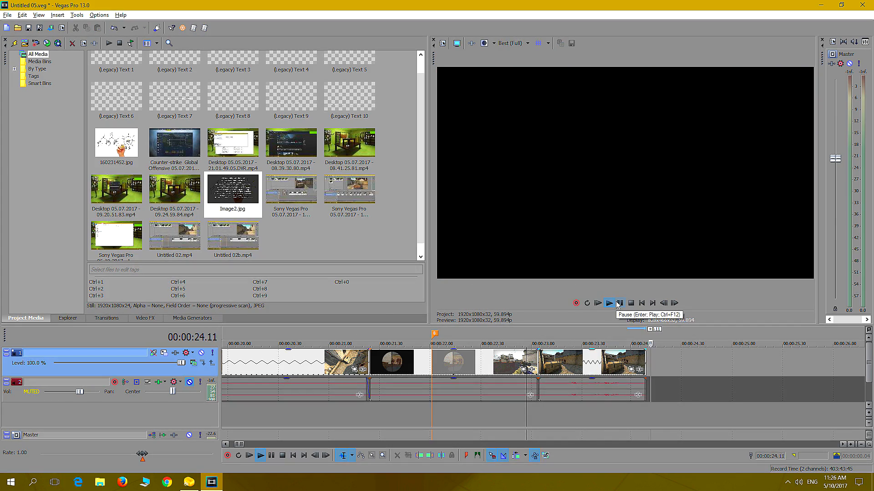
click(516, 418)
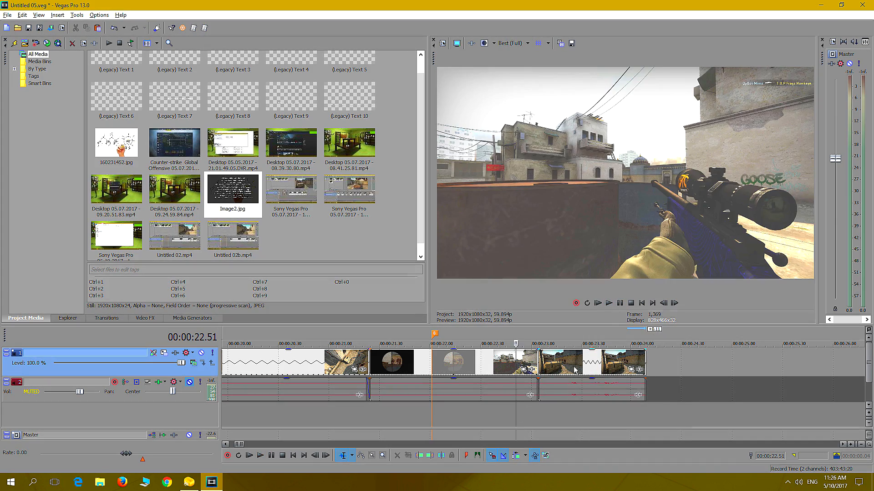
click(609, 303)
click(619, 303)
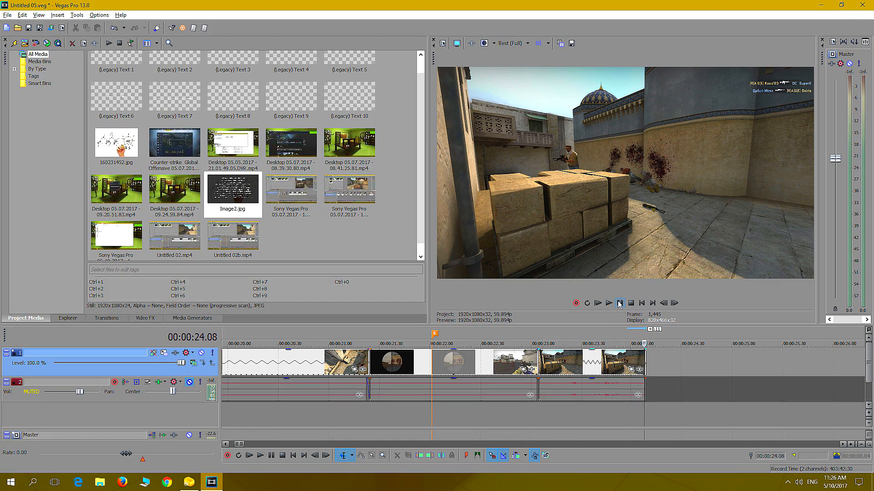
click(521, 417)
click(609, 303)
click(620, 304)
click(617, 307)
click(617, 307)
drag(646, 365, 610, 365)
click(586, 413)
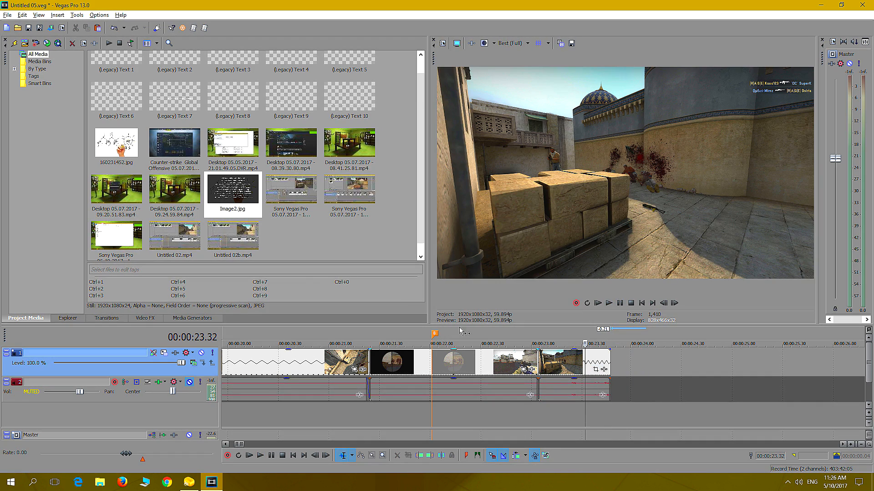
Go to the Throw flash bang group and view its camera angles at 00:05:08.06 and 00:05:06.29
scroll(644, 397, down, 8)
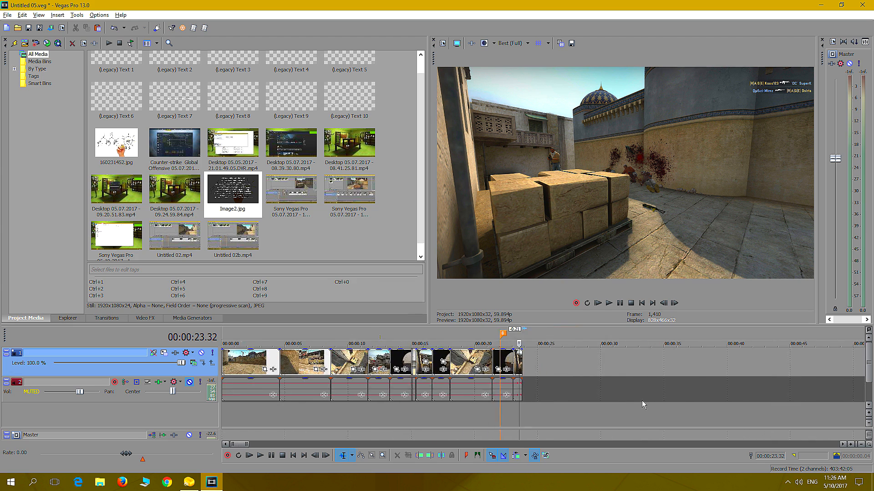
scroll(641, 402, down, 3)
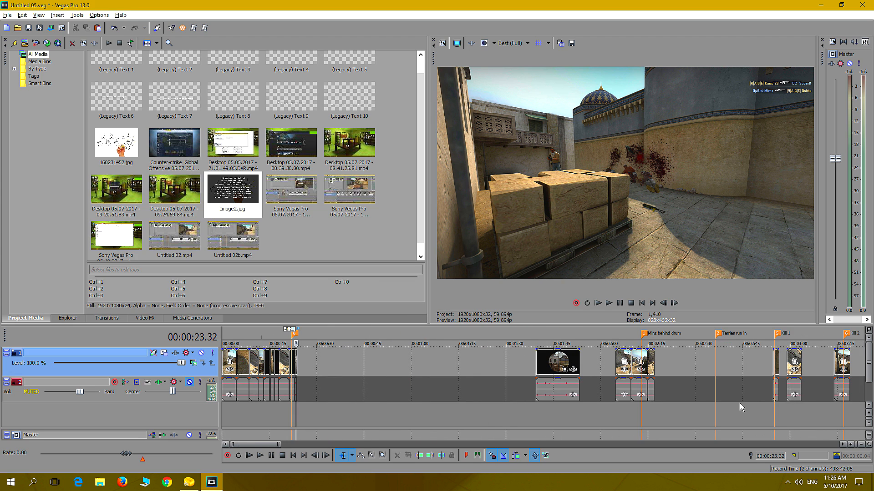
scroll(772, 409, down, 2)
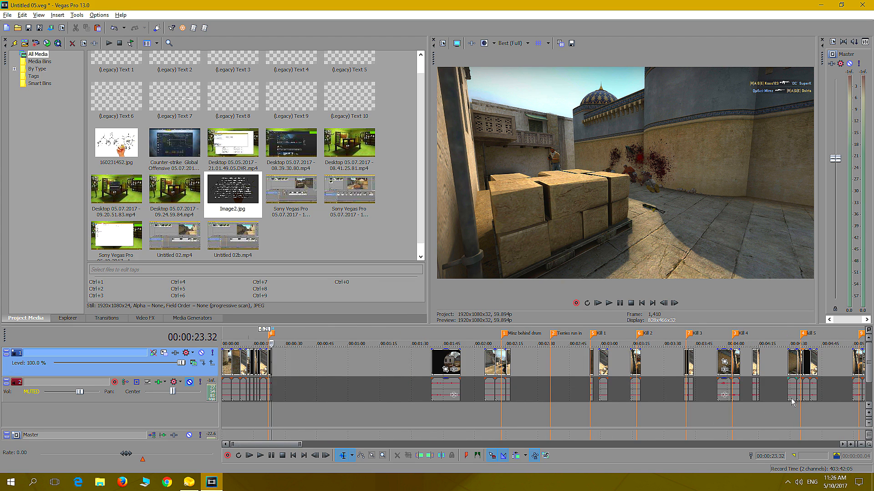
scroll(791, 400, down, 1)
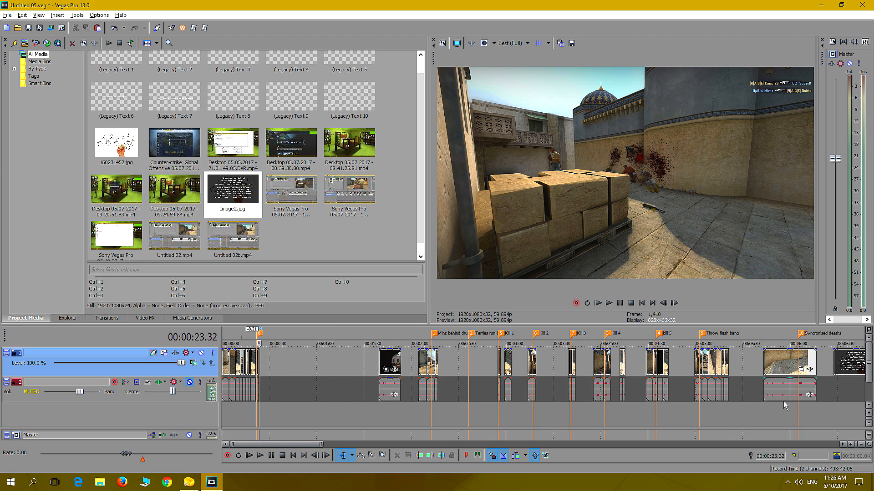
click(709, 414)
scroll(731, 400, up, 3)
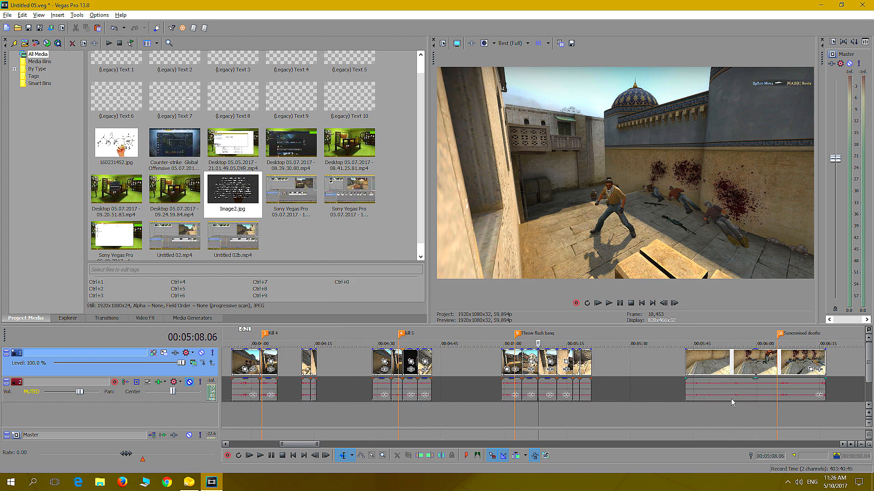
scroll(692, 402, up, 2)
click(524, 416)
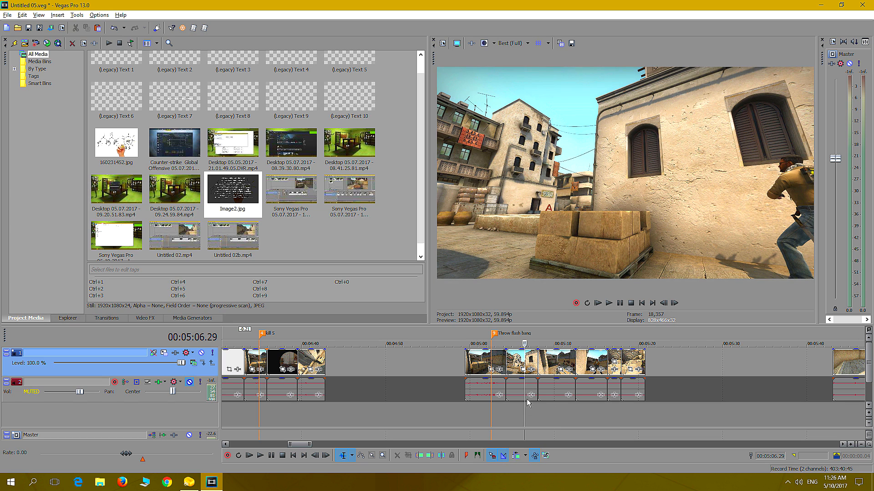
Compare the Throw flash bang camera angles up to 00:05:13.28 and cut the wall-side jump shot at 00:05:05.54 from the group
click(514, 367)
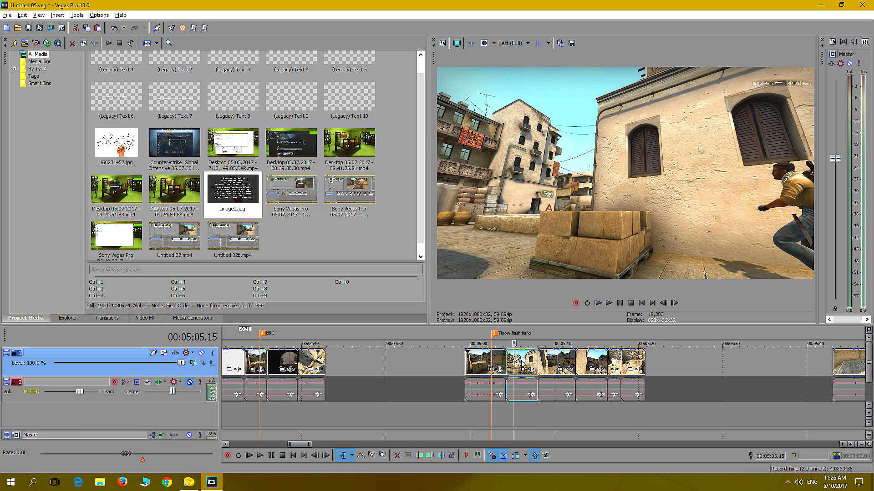
click(548, 415)
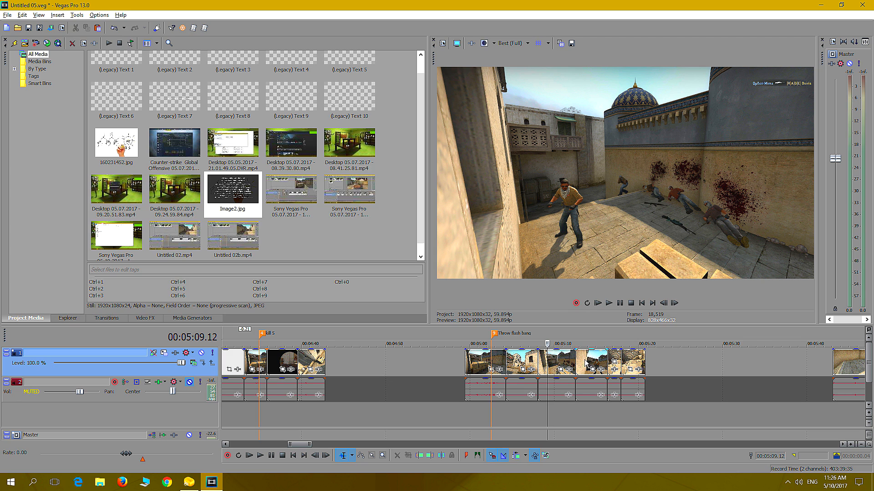
click(583, 415)
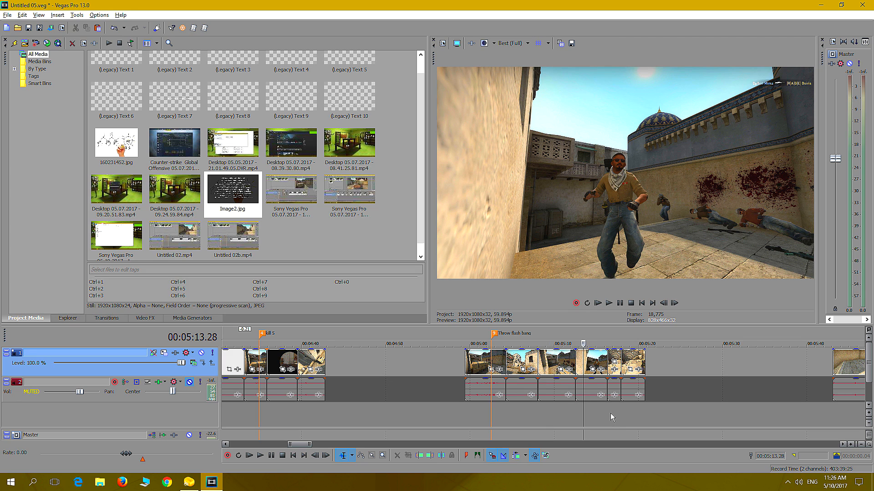
click(520, 414)
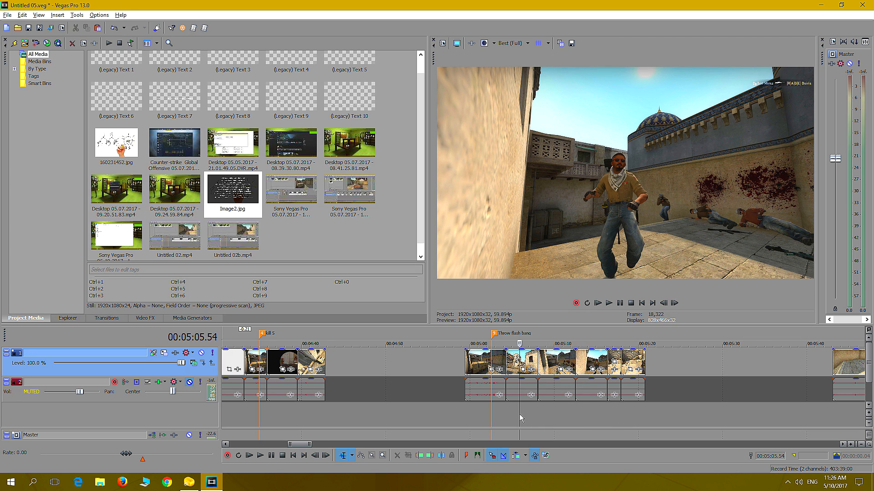
right_click(523, 362)
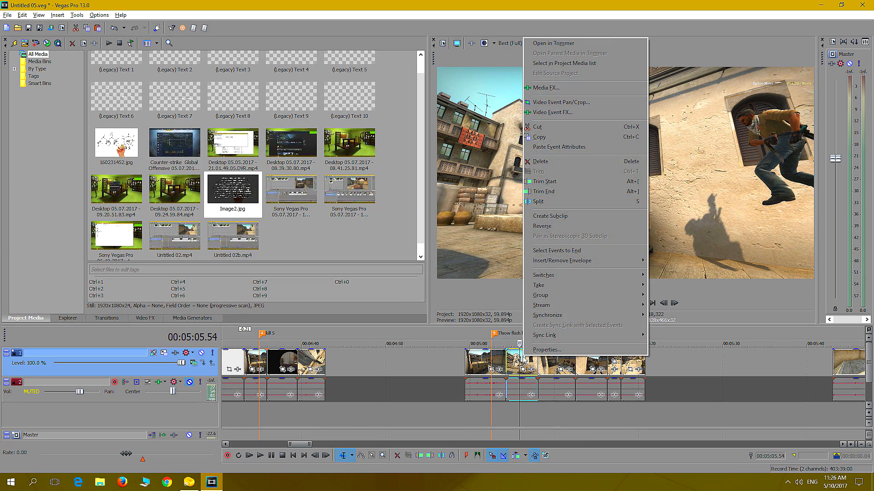
click(538, 127)
Paste the wall-side jump shot into the opening sequence at about 00:00:24.20, just after the crate-side shot
scroll(252, 397, down, 10)
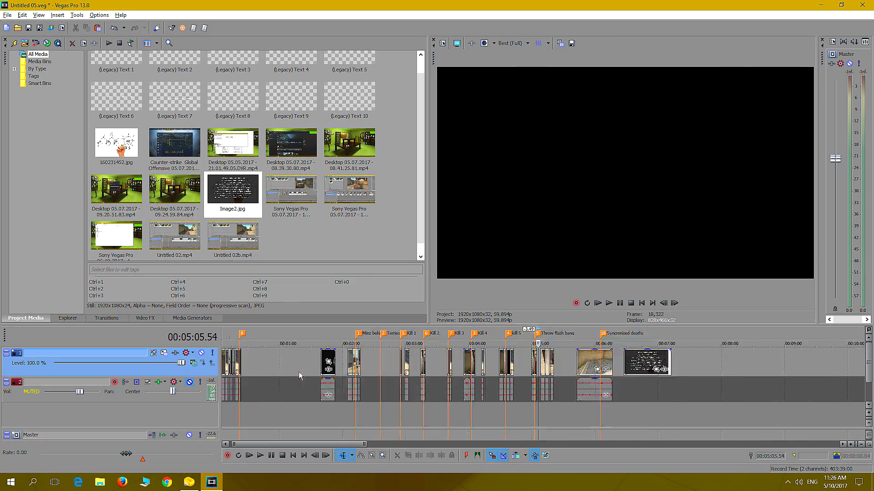
click(240, 408)
scroll(239, 407, up, 10)
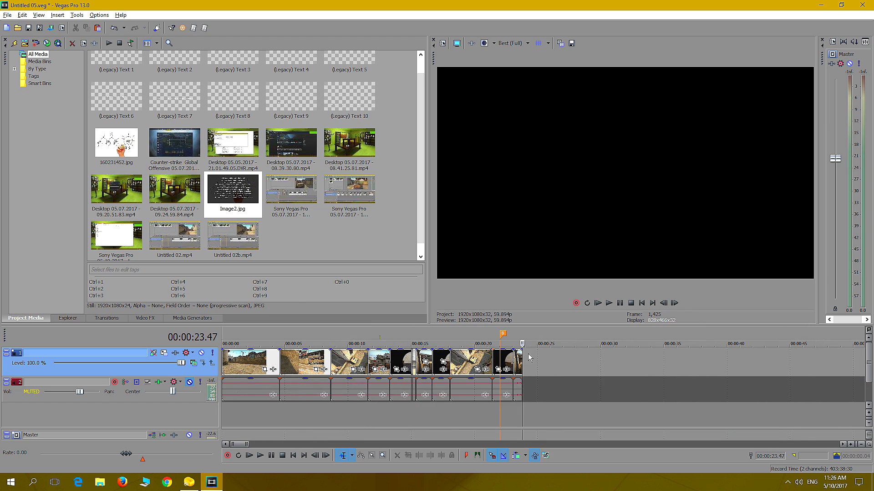
right_click(529, 364)
click(555, 201)
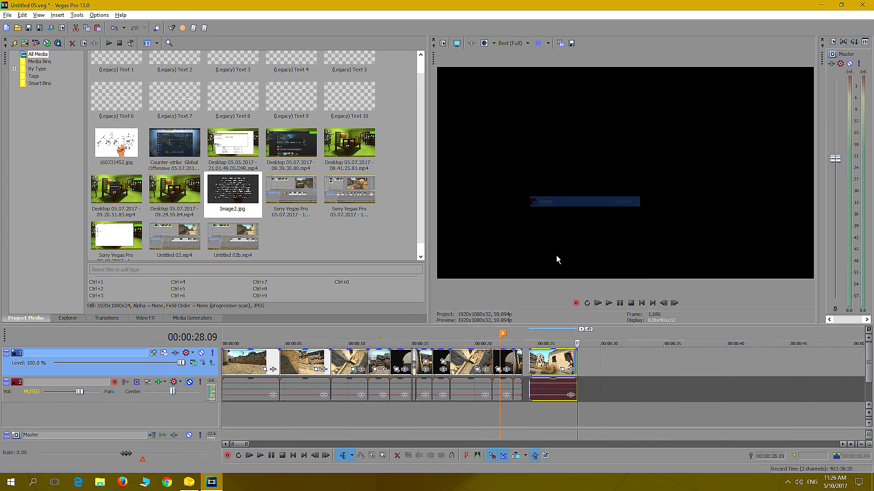
Play the pasted jump shot and move it against the end of the crate-side shot at 00:00:23.47
click(536, 403)
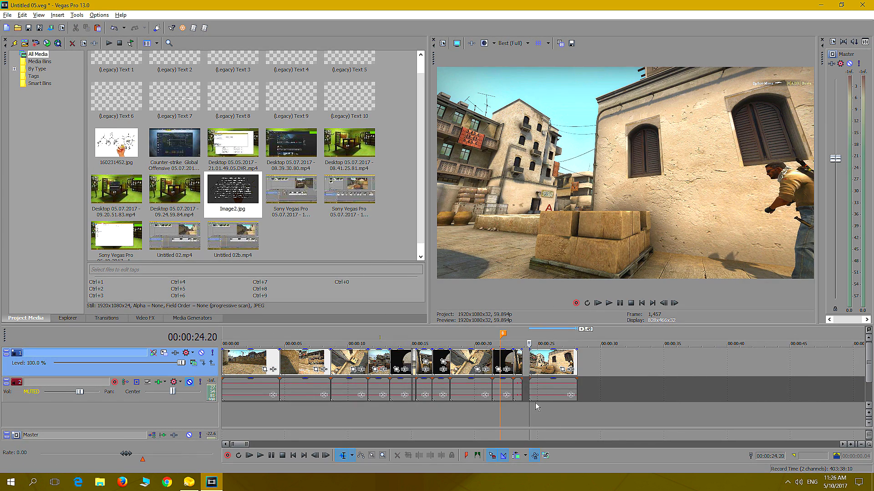
key(space)
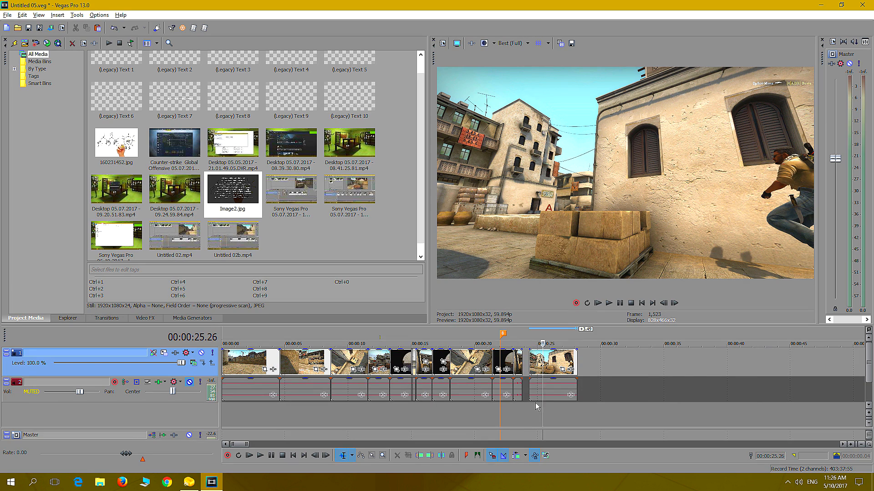
key(Left)
key(Left)
key(Left)
key(Left)
key(Left)
key(Left)
key(Left)
key(Left)
key(Left)
key(Left)
key(Left)
key(Left)
key(Left)
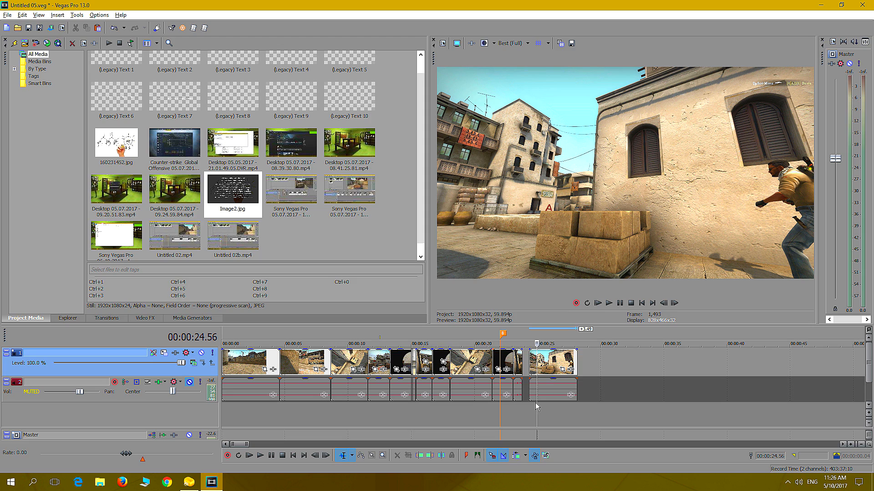
drag(535, 392, 528, 387)
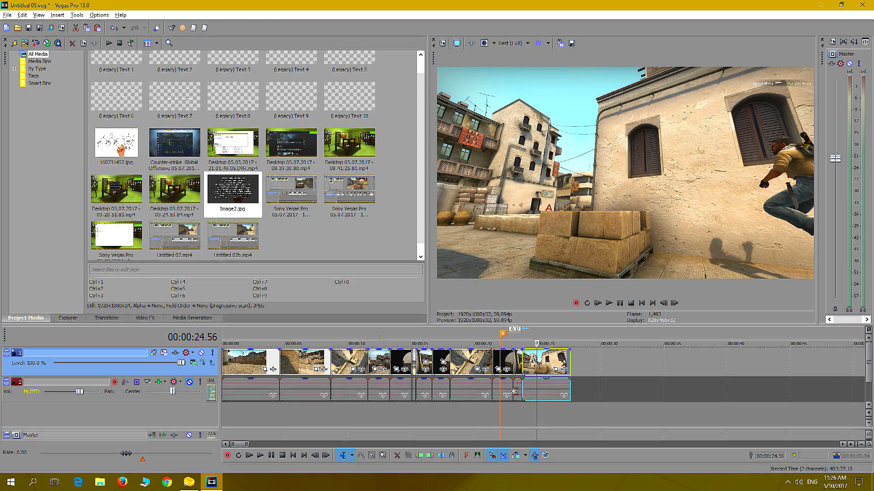
Replay the cut into the jump shot and step through the crate-side shot from 00:00:23.04 to 00:00:23.44
click(508, 416)
click(609, 303)
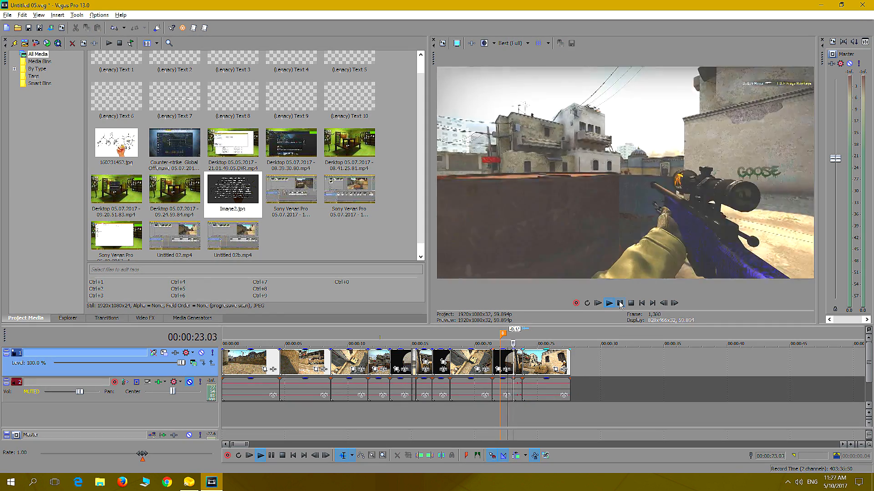
click(618, 303)
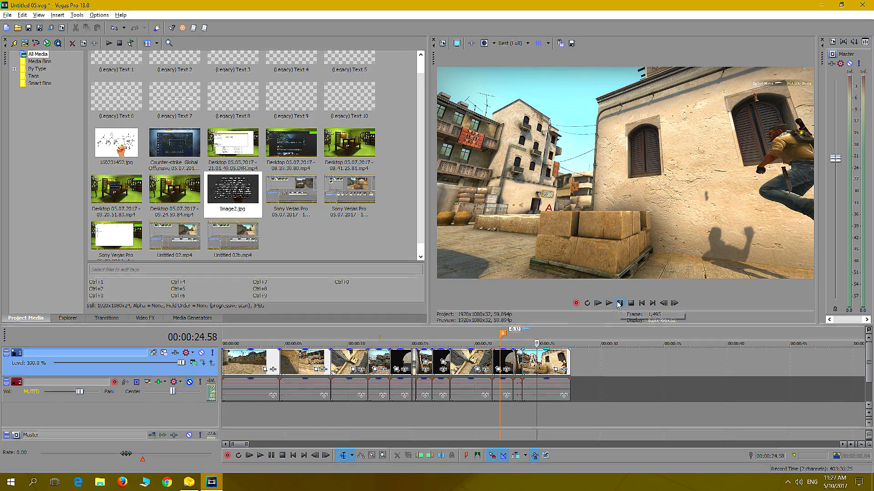
click(515, 404)
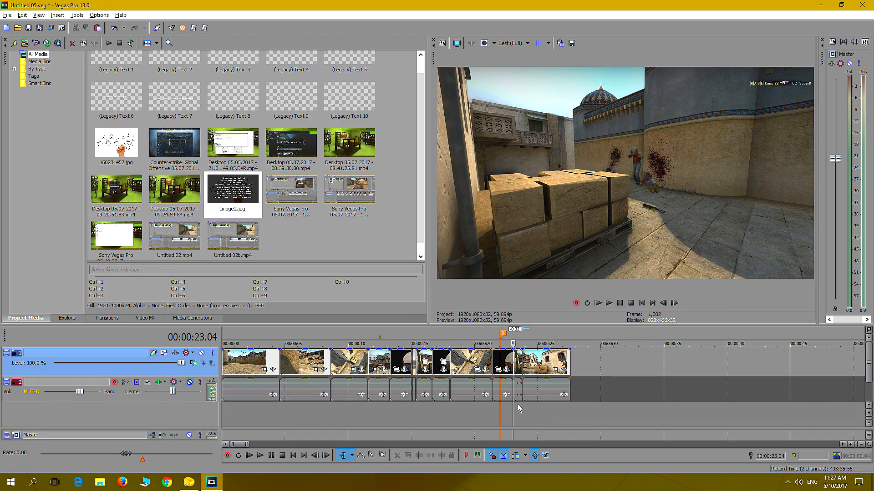
key(Right)
key(Right)
key(Right)
key(Right)
key(Right)
key(Right)
key(Right)
key(Right)
key(Right)
key(Right)
key(Right)
key(Right)
key(Right)
key(Right)
key(Right)
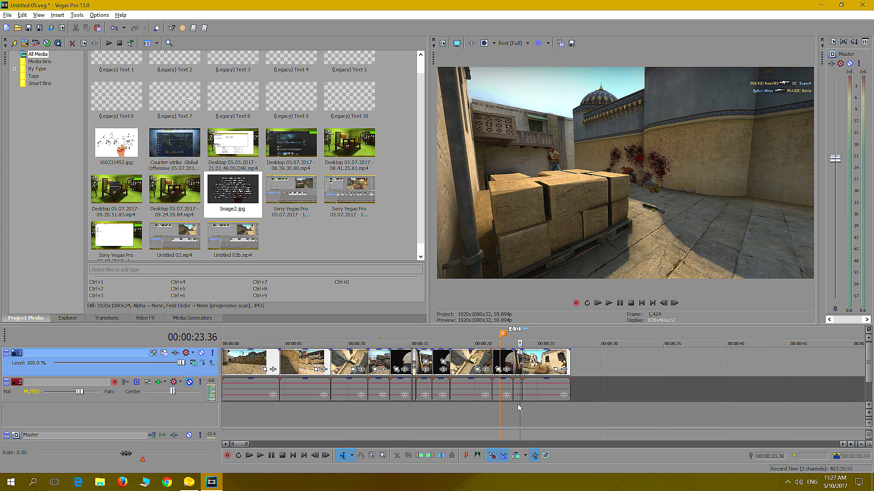
key(Right)
Extend the crate-side shot's end slightly to about 00:00:23.55 and place the jump shot directly against it
scroll(617, 368, up, 5)
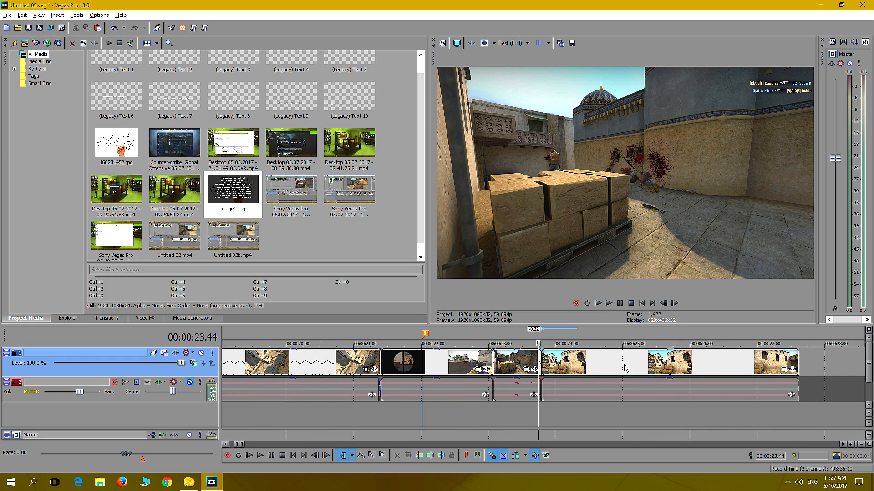
drag(560, 364, 645, 361)
click(559, 409)
click(530, 411)
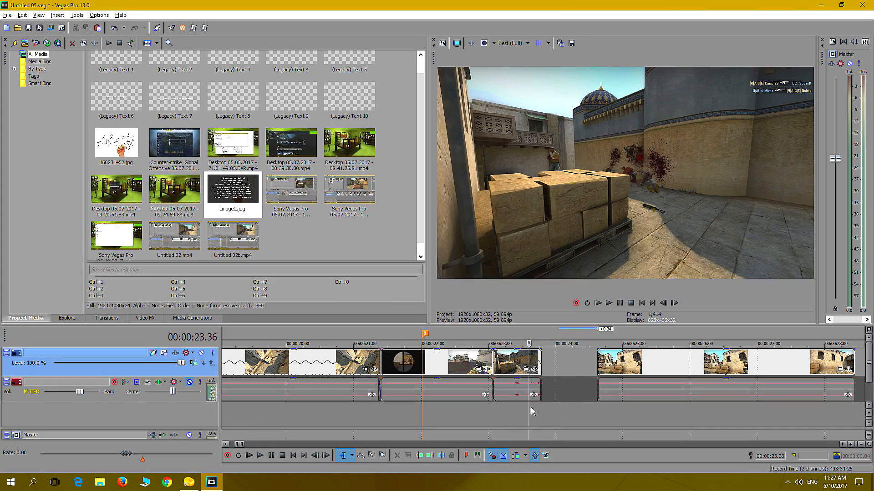
mouse_move(541, 358)
mouse_down()
mouse_move(569, 360)
mouse_move(549, 361)
mouse_move(549, 370)
mouse_up()
drag(612, 370, 563, 370)
Replay the cut from the crate-side shot into the jump shot and split the jump shot at 00:00:24.59
click(530, 406)
click(609, 303)
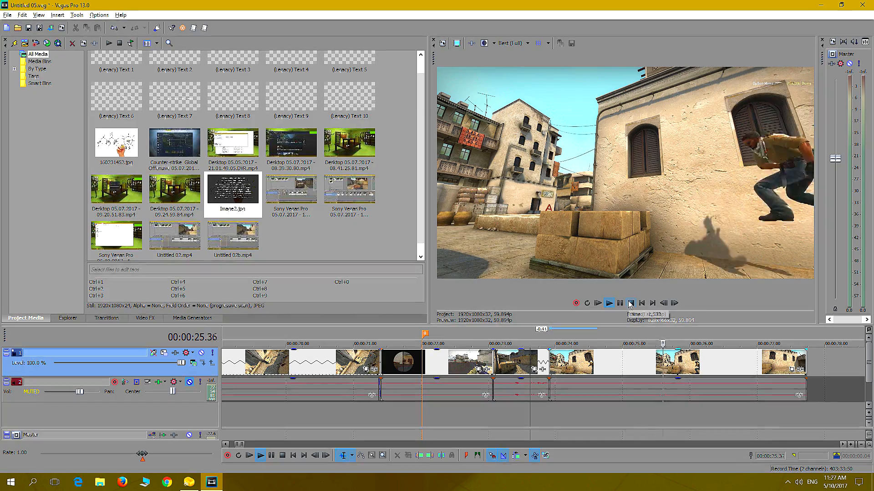
key(space)
click(495, 413)
click(609, 303)
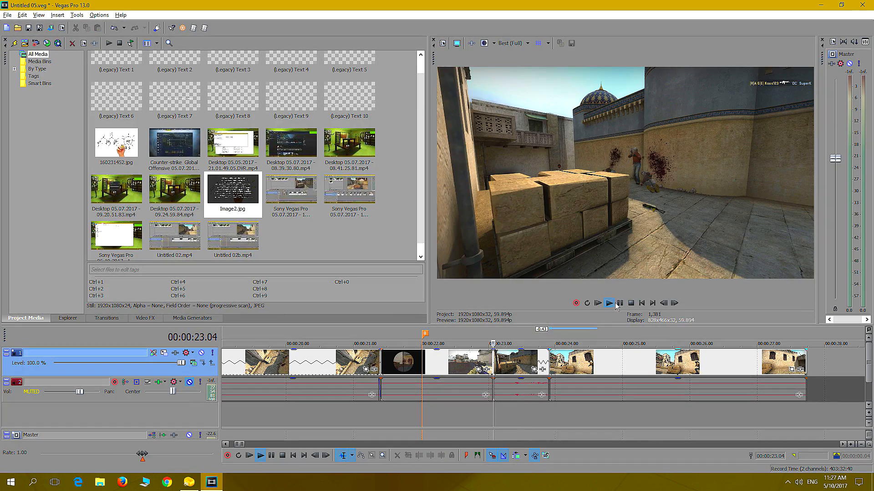
click(619, 304)
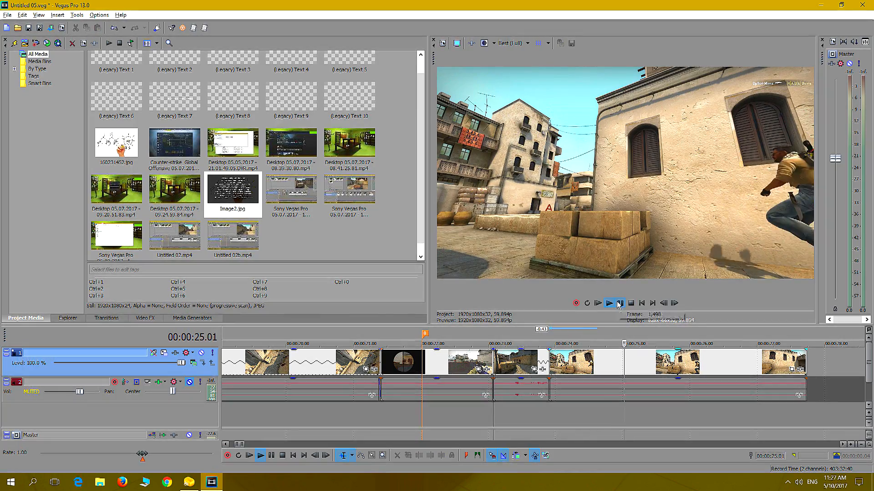
key(Left)
key(Left)
key(Left)
key(Left)
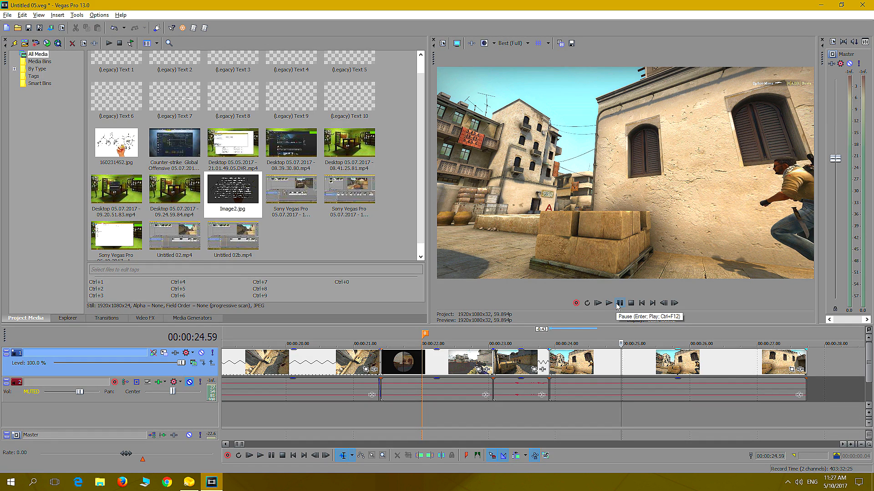
key(s)
Split the jump shot again at 00:00:25.29 and time-stretch its middle segment to about 00:00:26.26, with the last segment following it
click(619, 304)
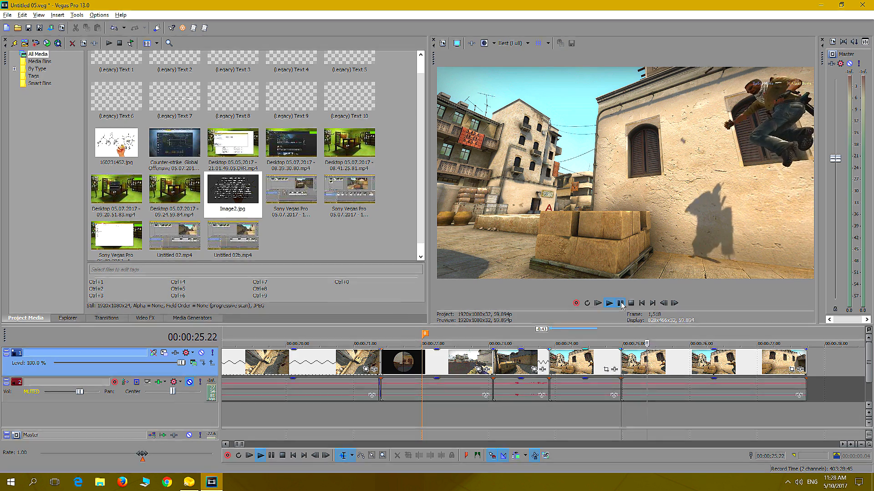
key(s)
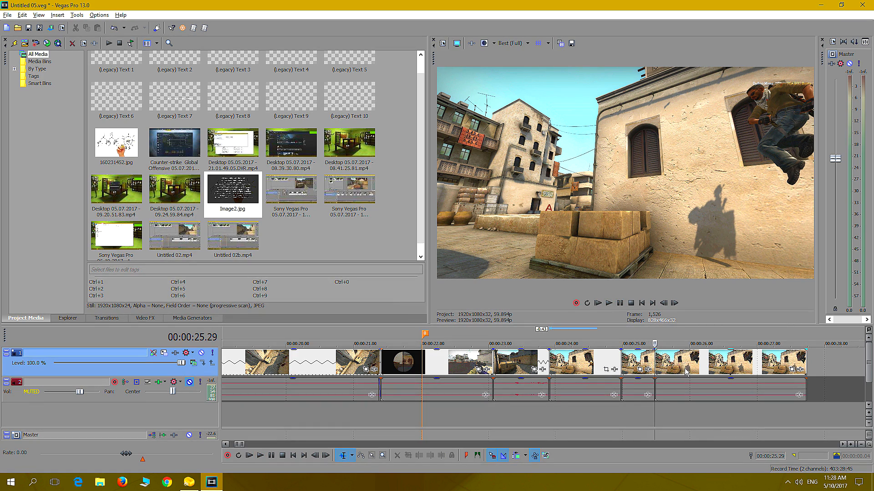
drag(687, 366, 773, 371)
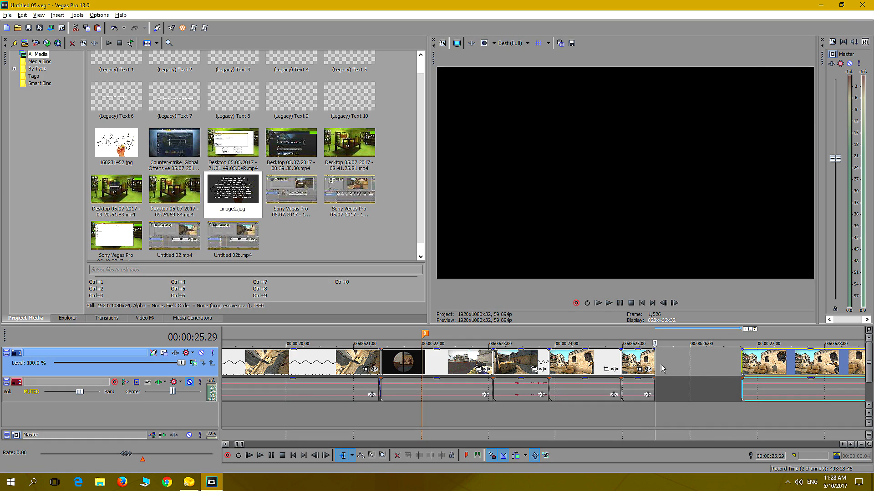
drag(655, 364, 740, 373)
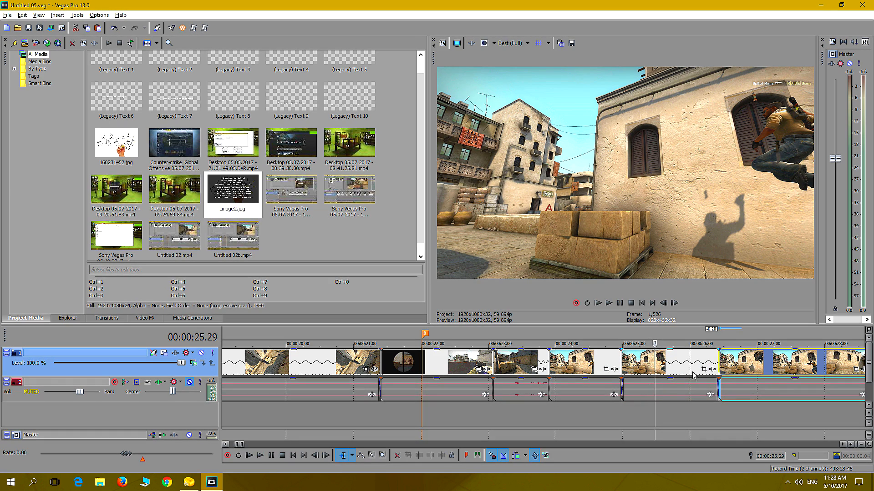
click(712, 370)
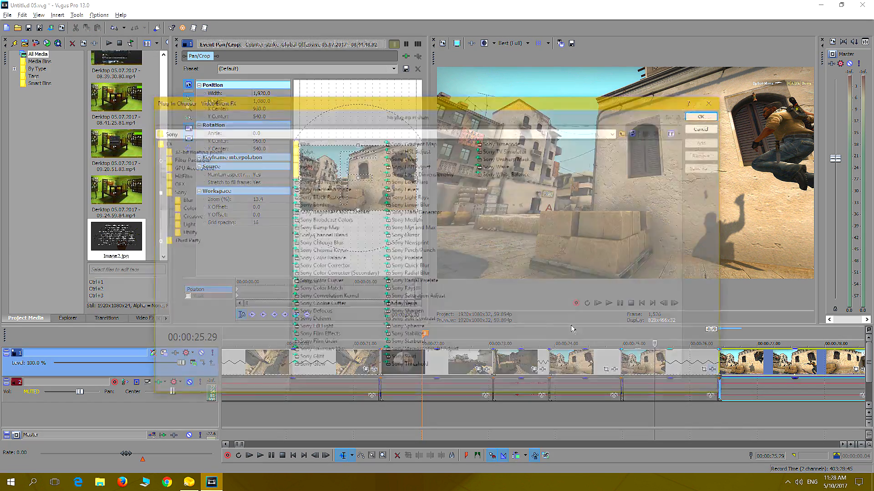
click(182, 241)
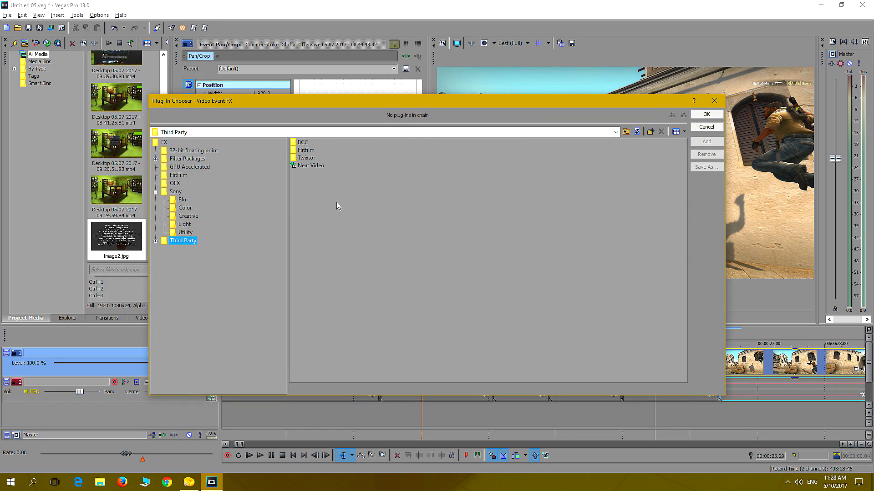
double_click(306, 159)
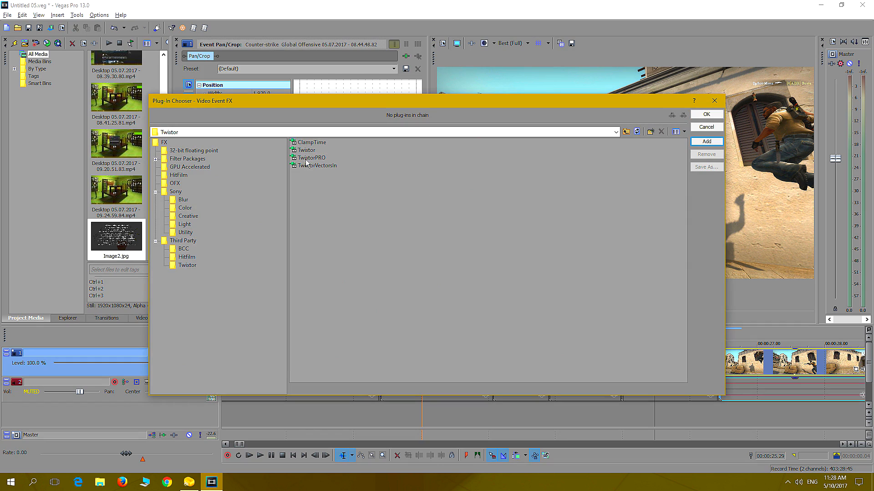
click(717, 104)
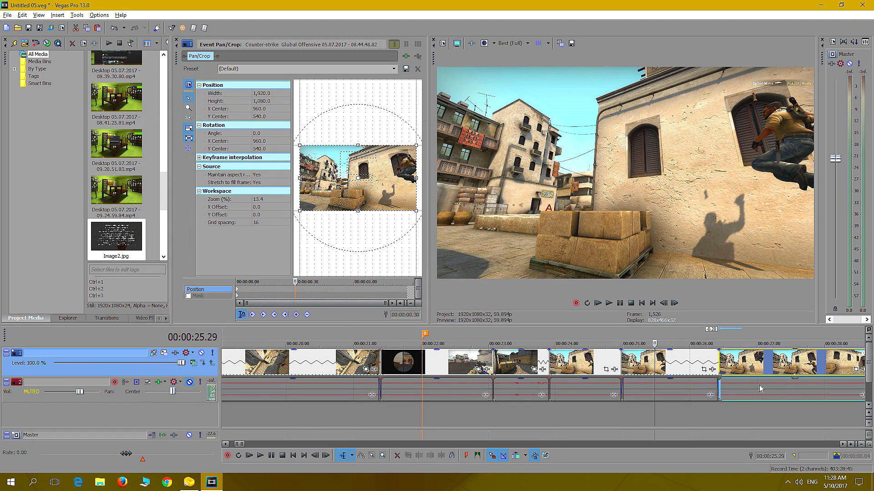
Move the jump shot's last segment away from the slowed middle segment to about 00:00:29
scroll(697, 406, down, 3)
drag(573, 366, 641, 367)
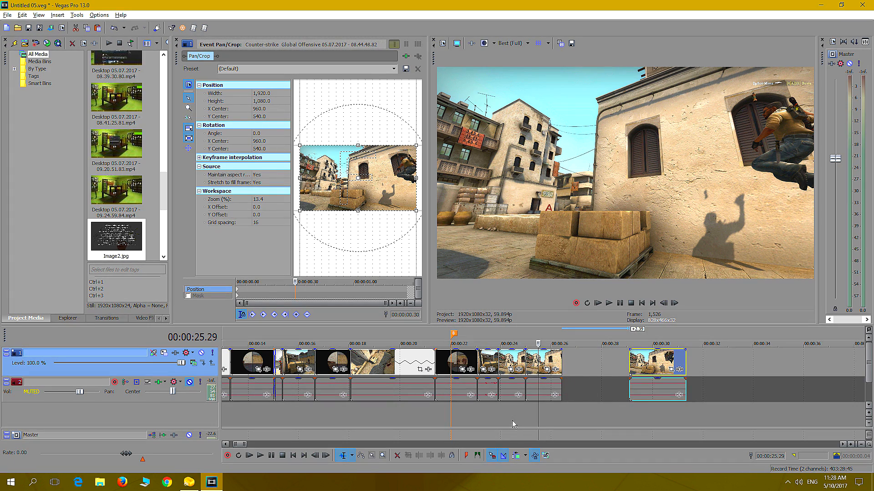
scroll(596, 389, up, 4)
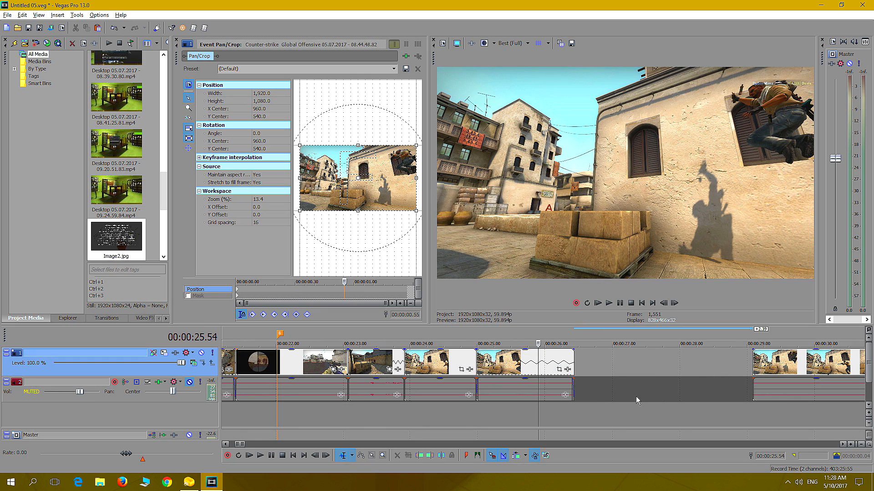
Replay the slowed middle segment, time-stretch its end further to 00:00:27.15, and play it again
click(449, 413)
click(608, 303)
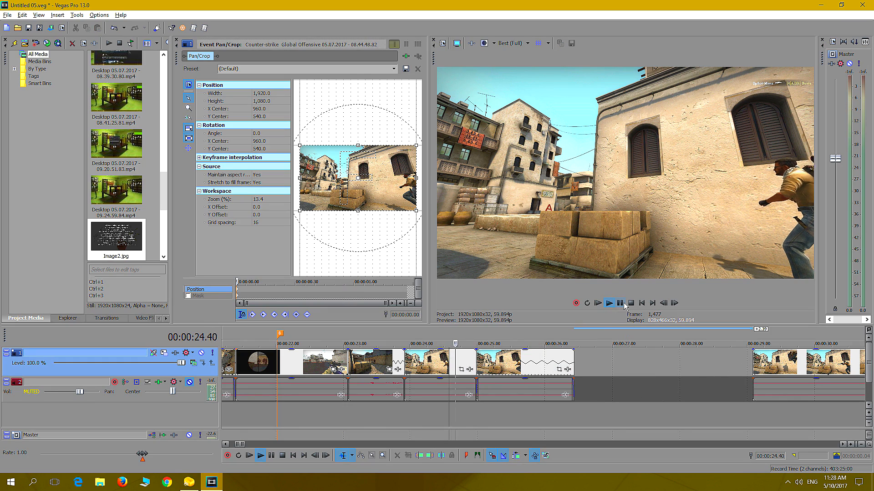
click(621, 304)
drag(572, 367, 627, 365)
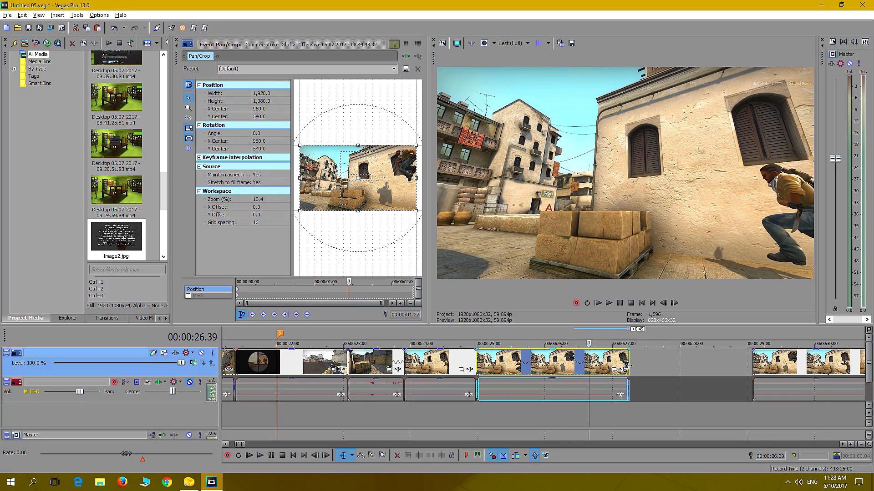
click(443, 415)
click(609, 303)
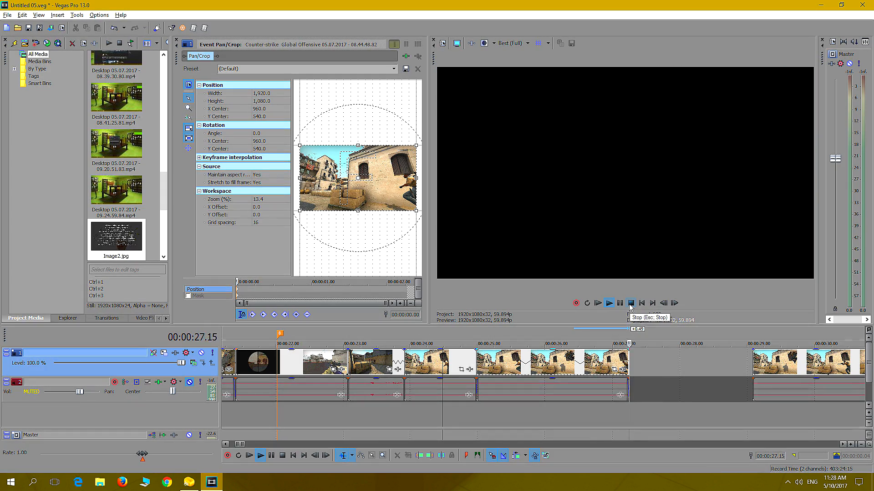
Stop playback and move the jump shot's last segment further out to about 00:00:31.41
click(618, 303)
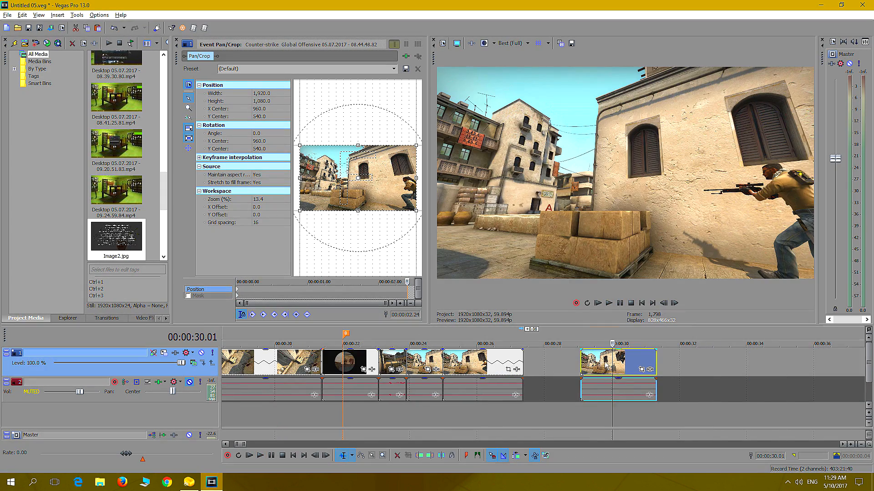
drag(606, 364, 694, 364)
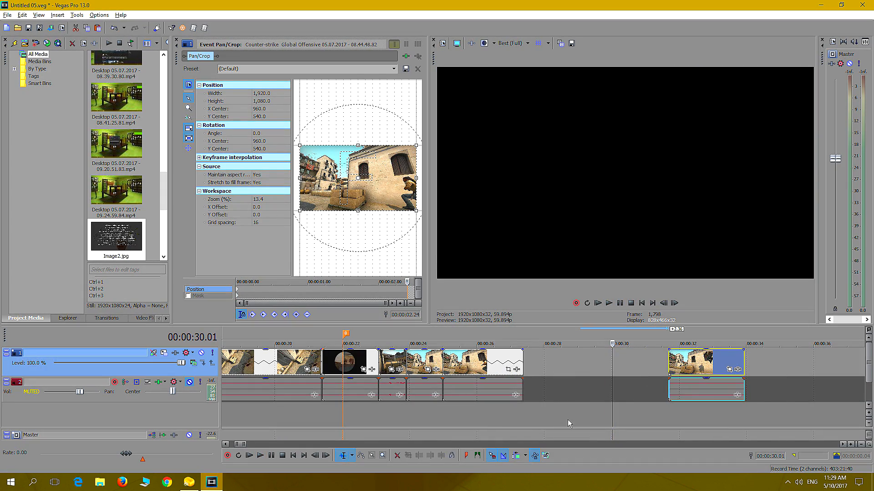
Find the barrel-side sniper shots in the Throw flash bang group and examine their start around 00:05:16.19
scroll(569, 417, down, 10)
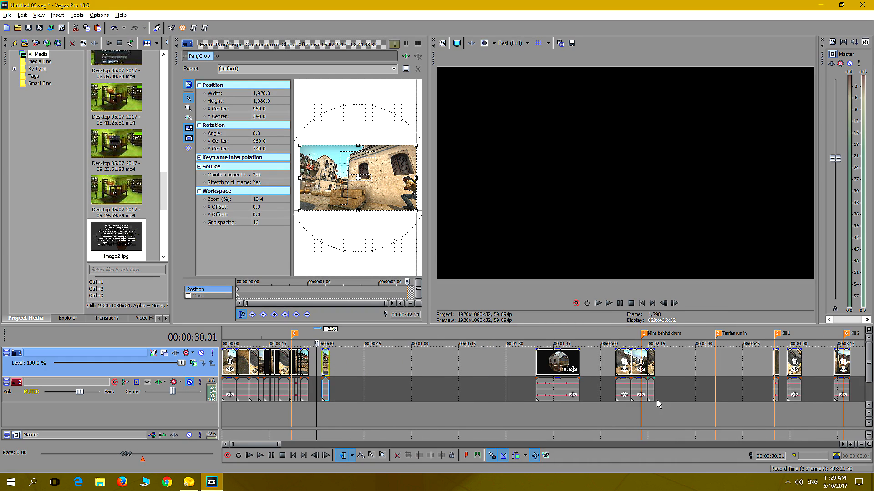
scroll(652, 400, down, 4)
click(549, 414)
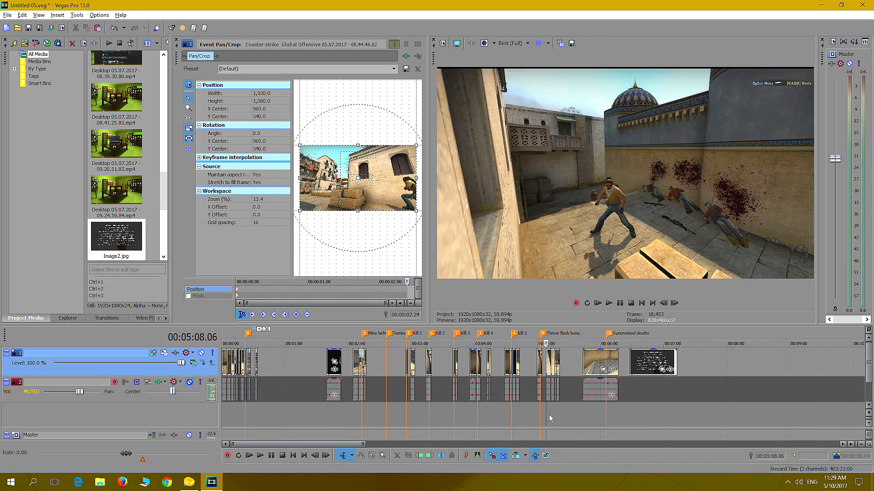
scroll(602, 405, up, 5)
click(599, 411)
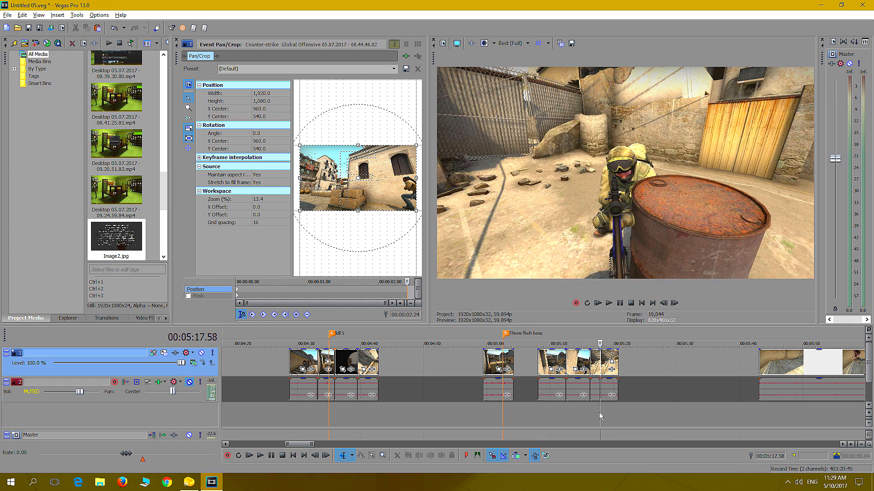
scroll(596, 408, up, 3)
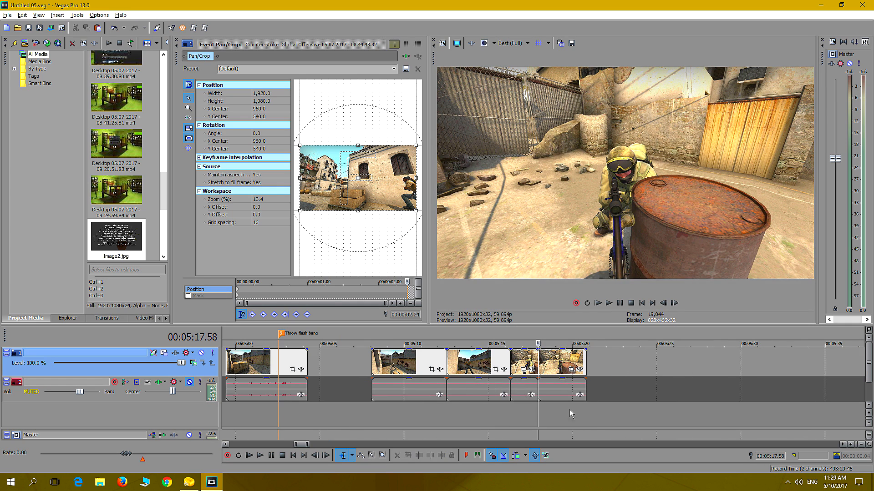
click(517, 415)
click(513, 414)
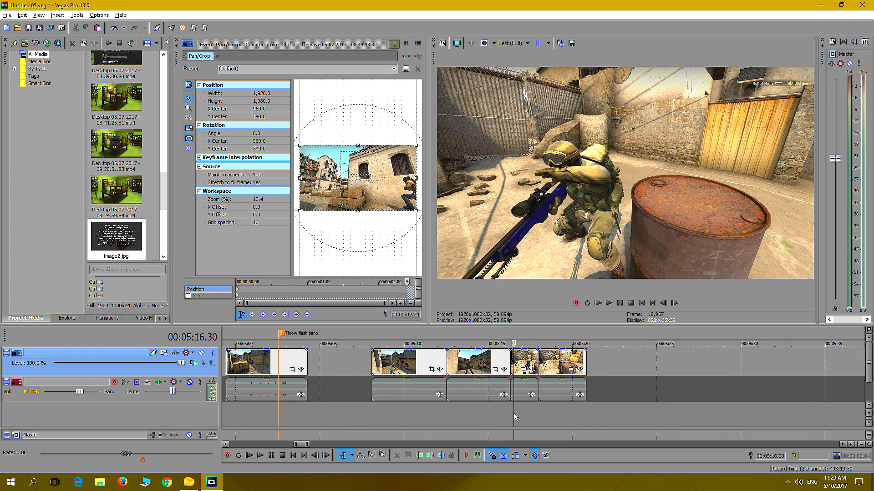
click(511, 413)
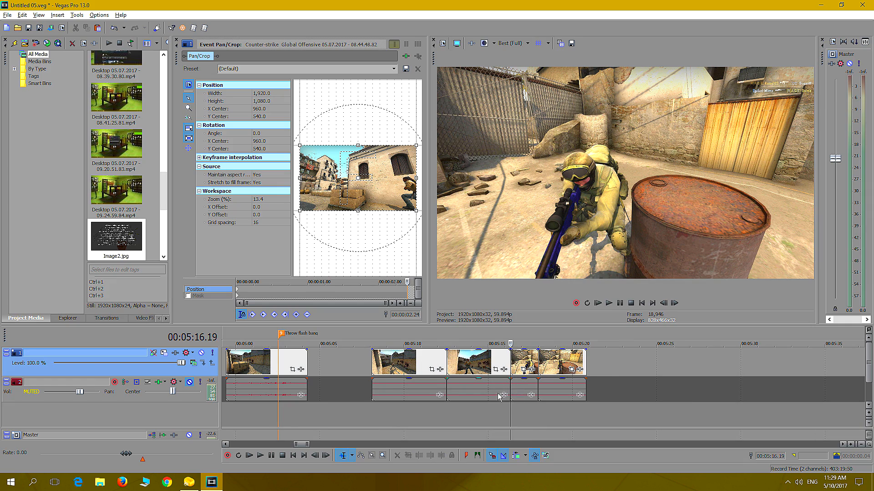
click(519, 362)
right_click(518, 362)
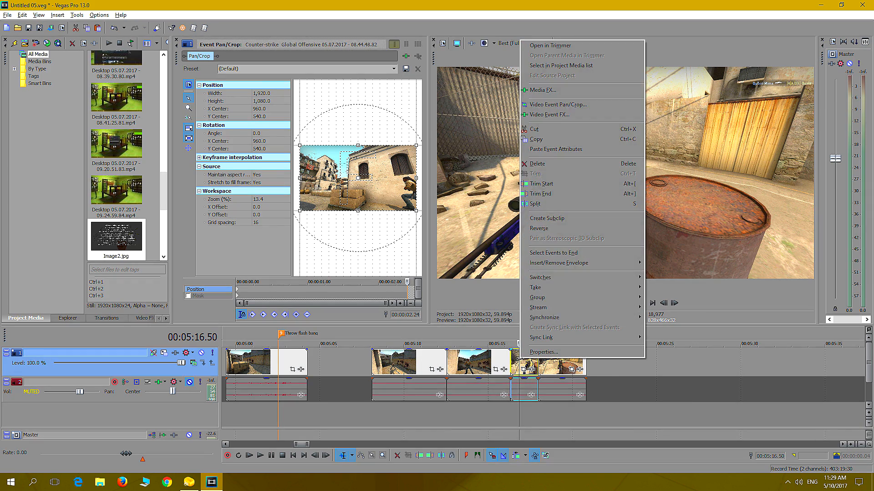
click(512, 412)
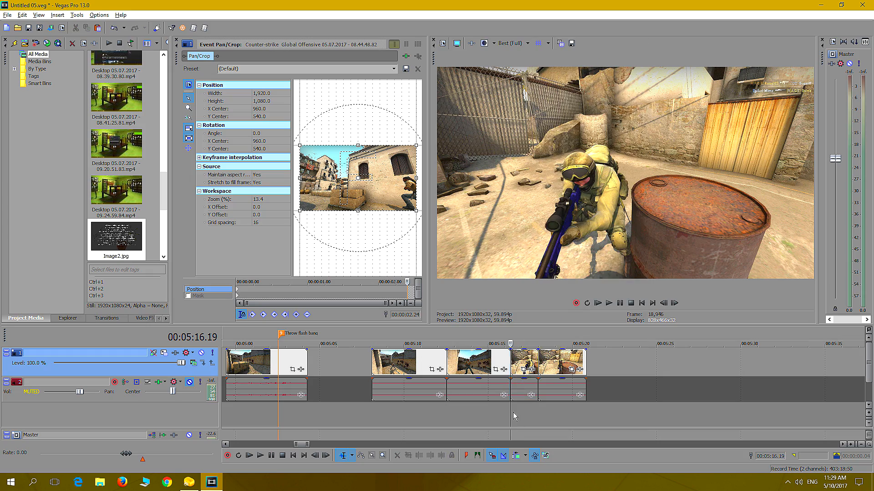
Play both barrel-side sniper clips in the Throw flash bang group, and replay the first from 00:05:16.19
click(610, 305)
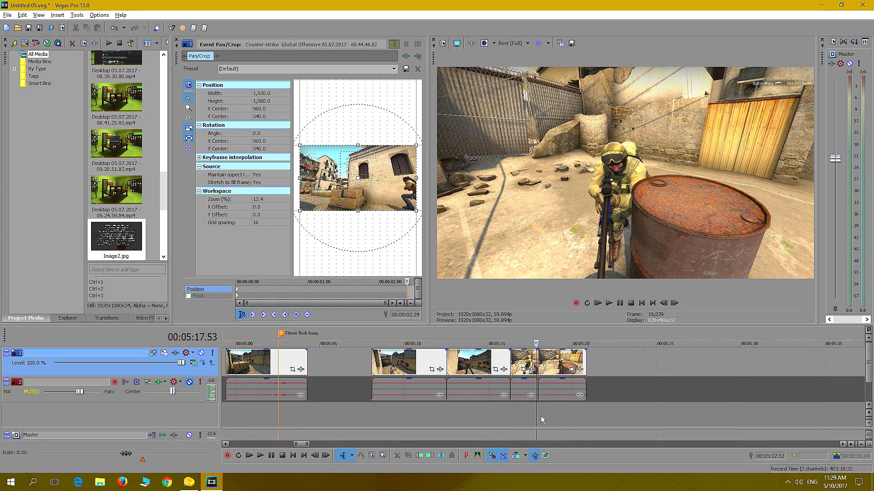
click(608, 303)
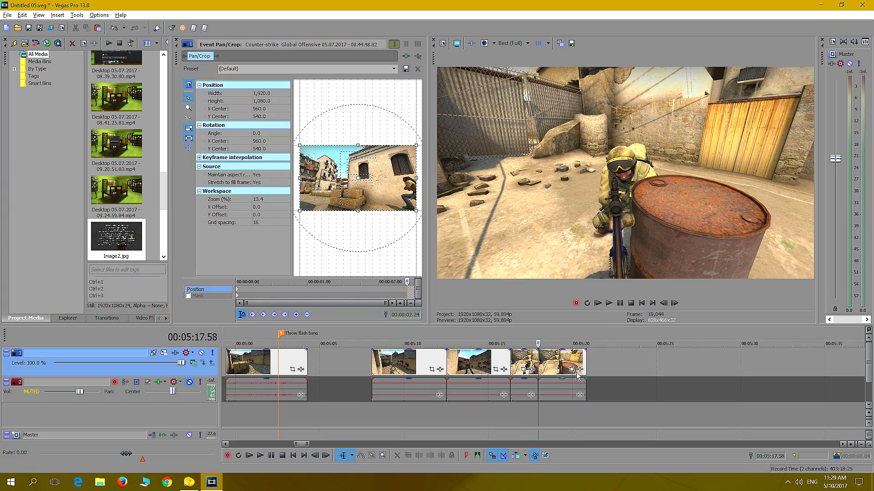
click(620, 304)
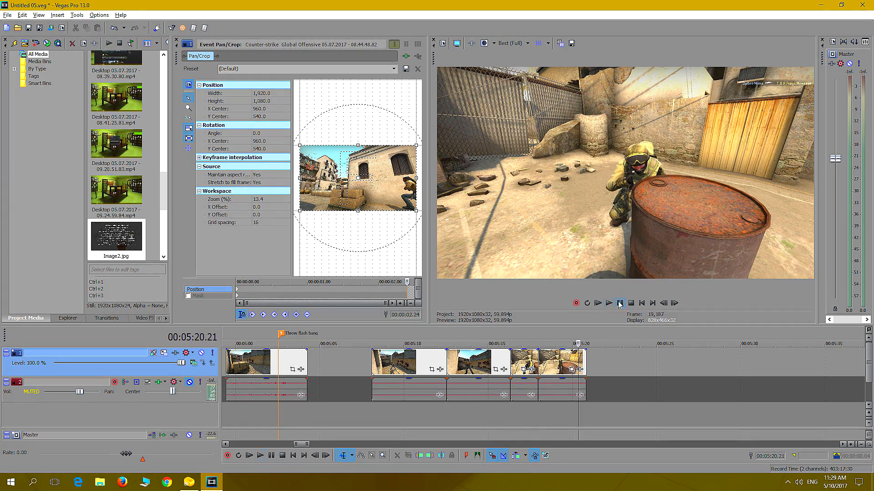
click(511, 401)
click(608, 303)
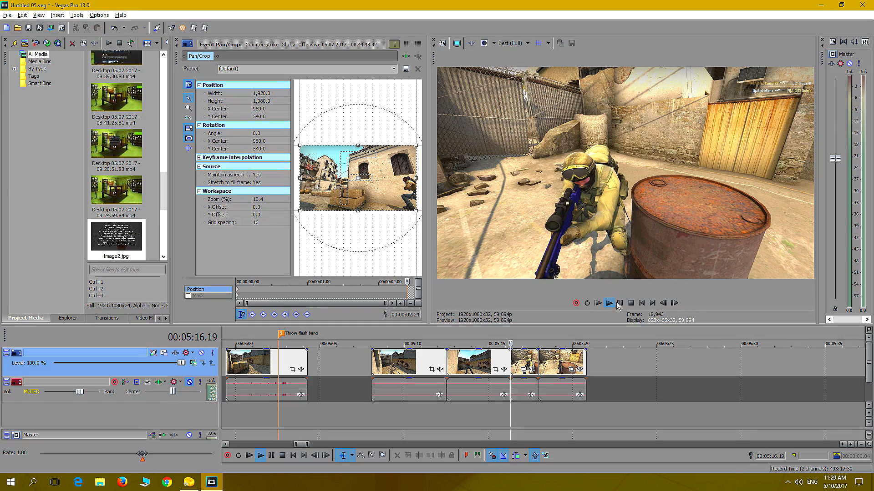
click(619, 304)
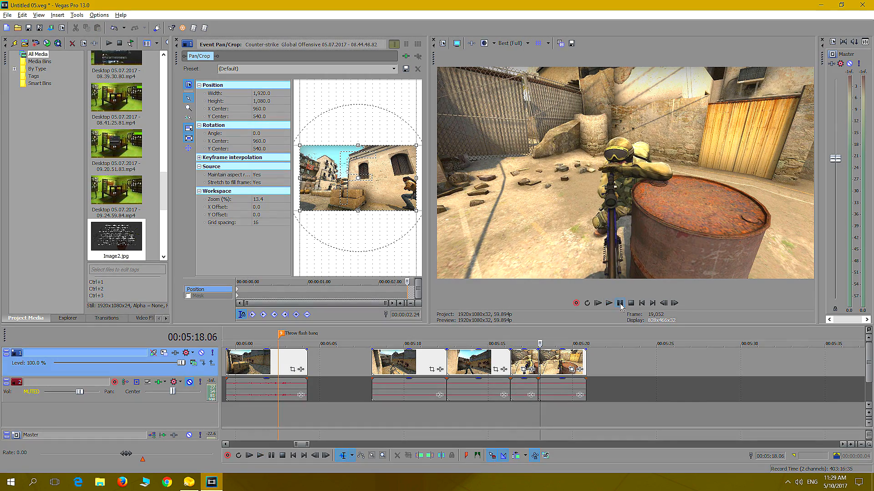
Cut the first barrel-side sniper clip, starting at 00:05:16.19, and paste it into the opening sequence just after the slowed jump segment
click(524, 361)
right_click(524, 360)
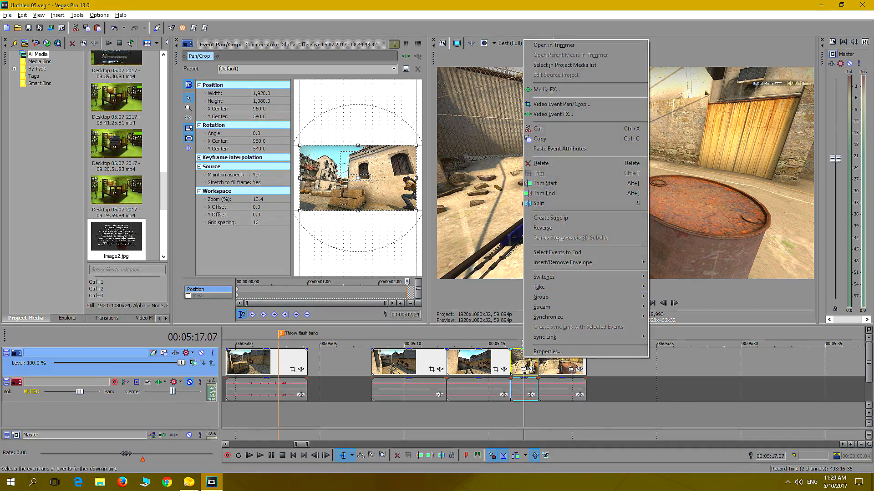
click(546, 132)
scroll(280, 419, down, 6)
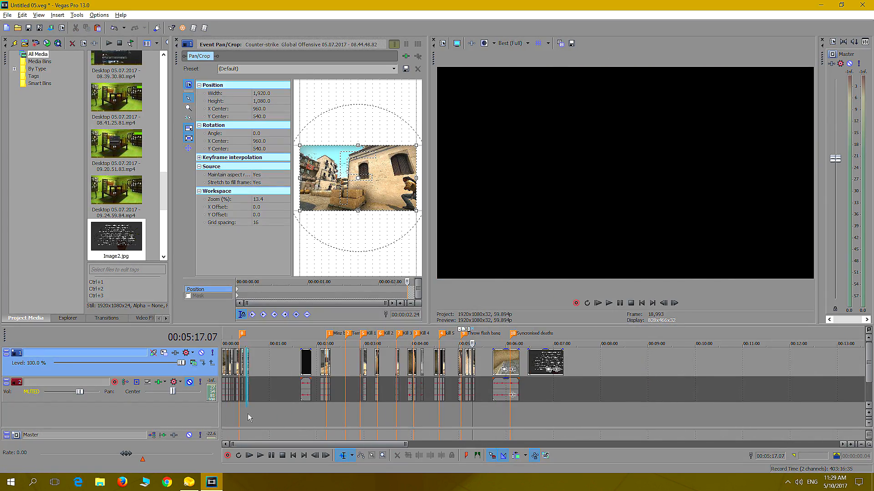
click(289, 412)
scroll(275, 391, up, 6)
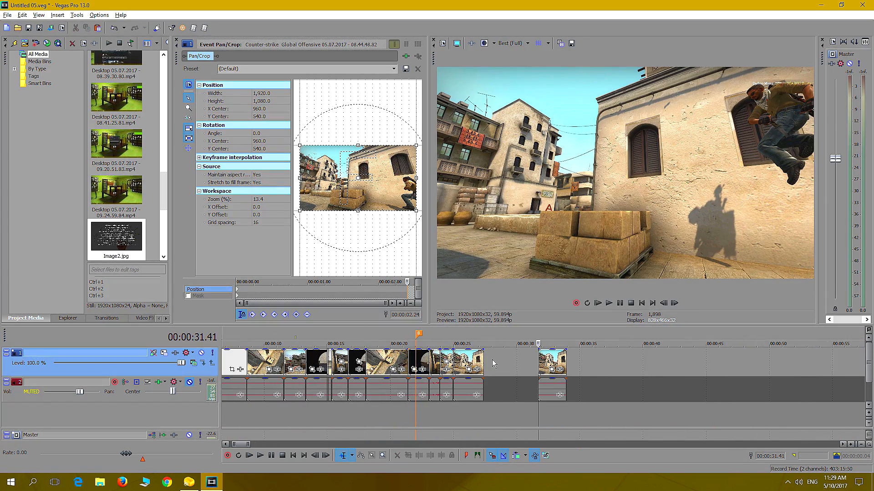
click(494, 363)
right_click(494, 363)
click(501, 201)
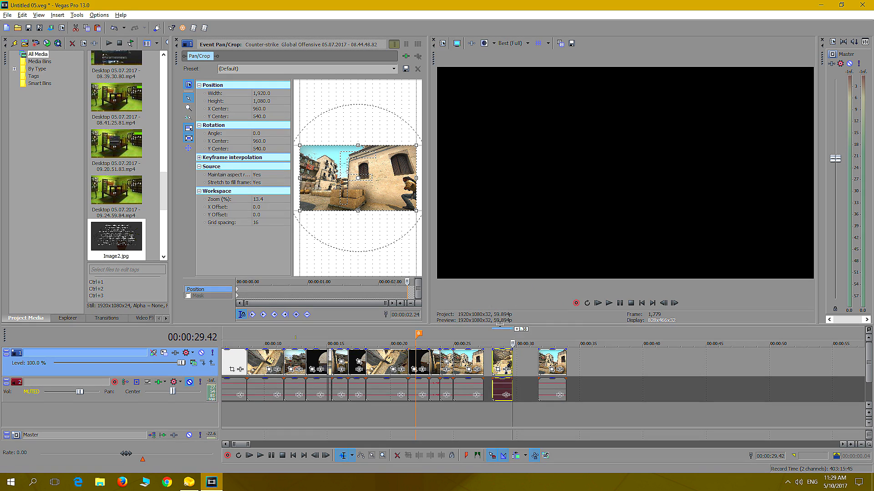
Butt the pasted barrel-side clip against the slowed jump segment and delete the leftover last segment of the jump shot
drag(501, 360, 493, 360)
click(544, 360)
key(Delete)
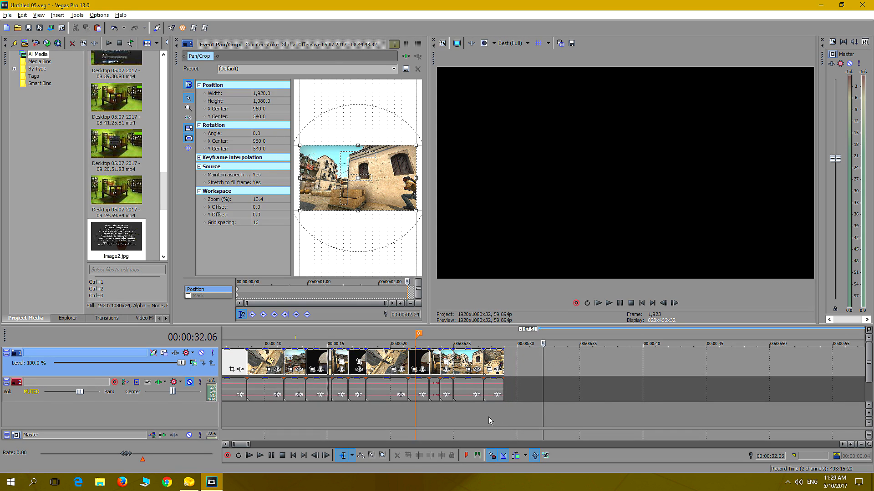
Replay the cut from the slowed jump segment into the barrel-side shot, including a pass from 00:00:25.35
click(475, 415)
click(609, 303)
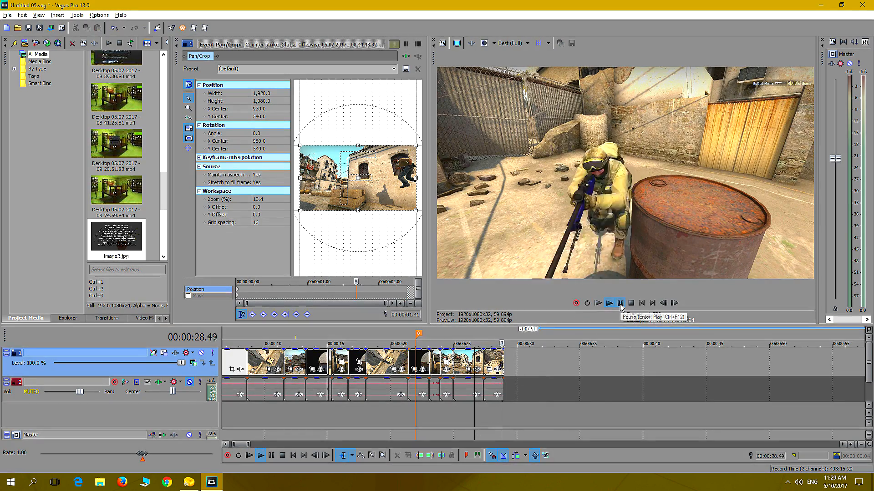
click(620, 304)
click(460, 409)
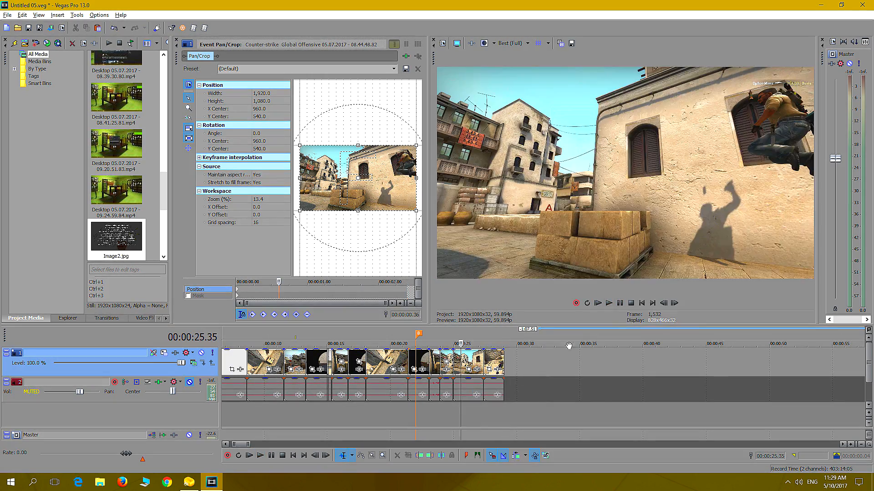
click(609, 304)
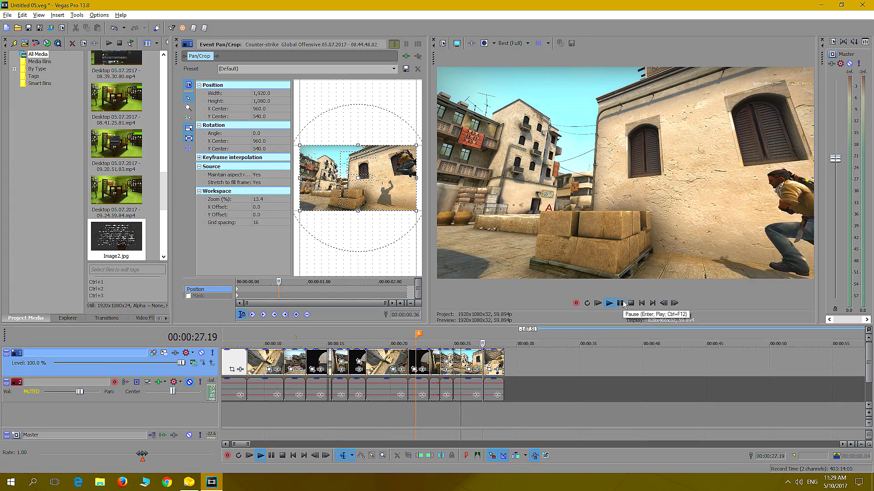
click(620, 303)
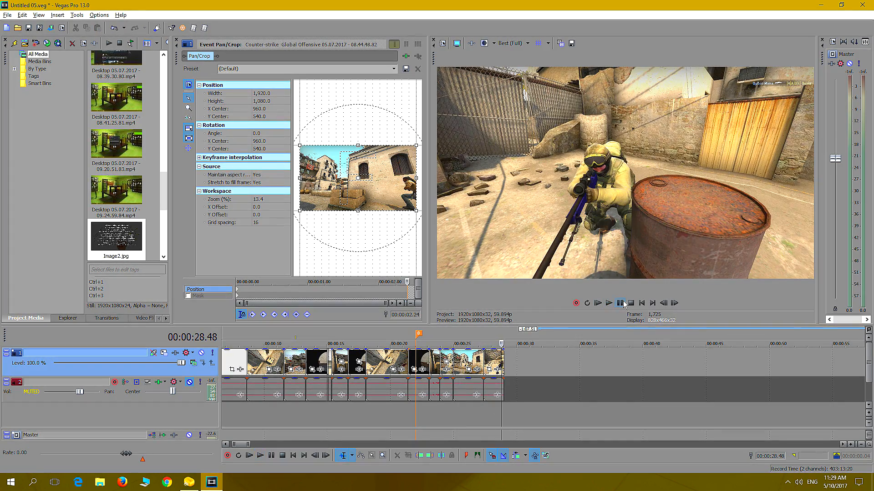
click(623, 303)
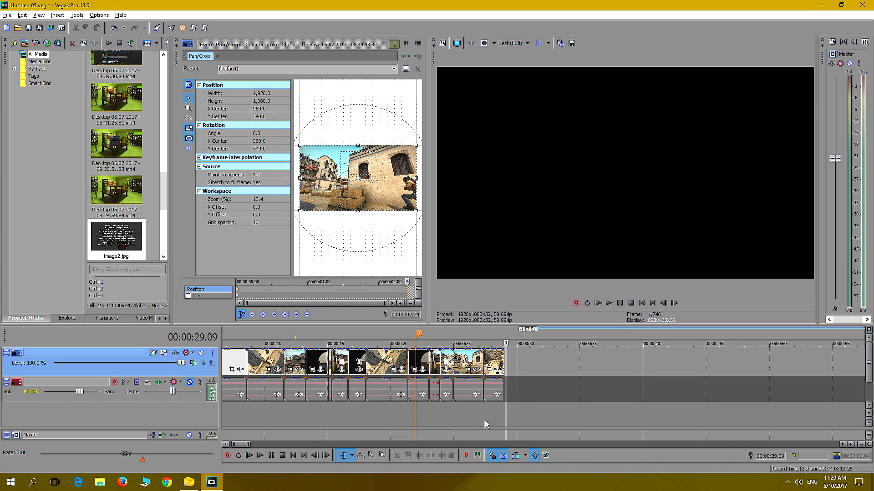
Cut the scoped-view clip around 00:04:37 out of the kill 5 group
scroll(566, 392, down, 2)
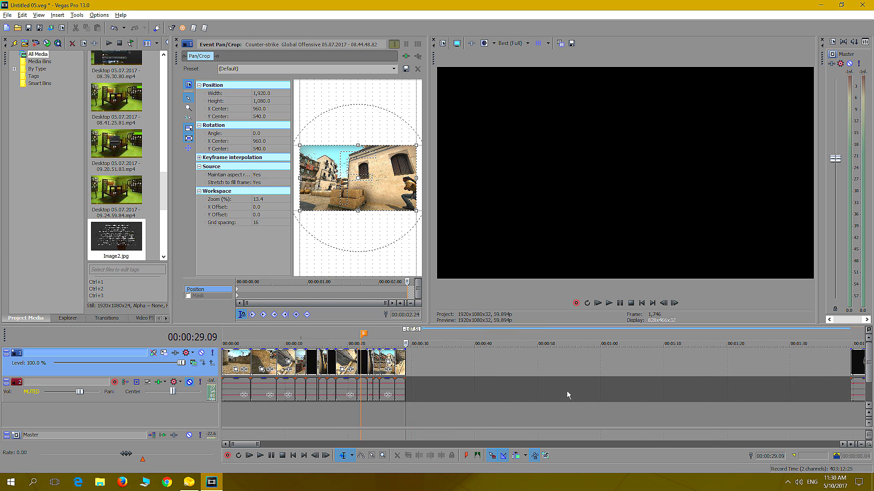
scroll(564, 392, down, 2)
scroll(561, 394, down, 1)
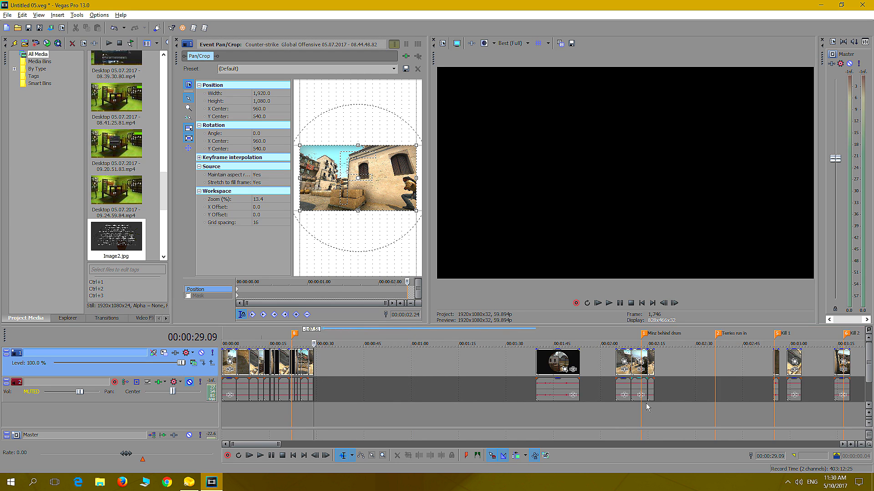
scroll(672, 406, down, 2)
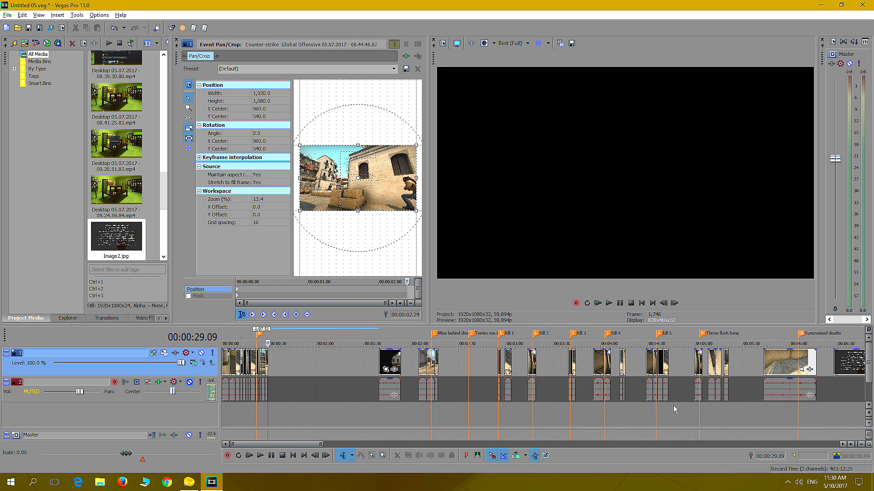
click(604, 413)
scroll(619, 406, up, 4)
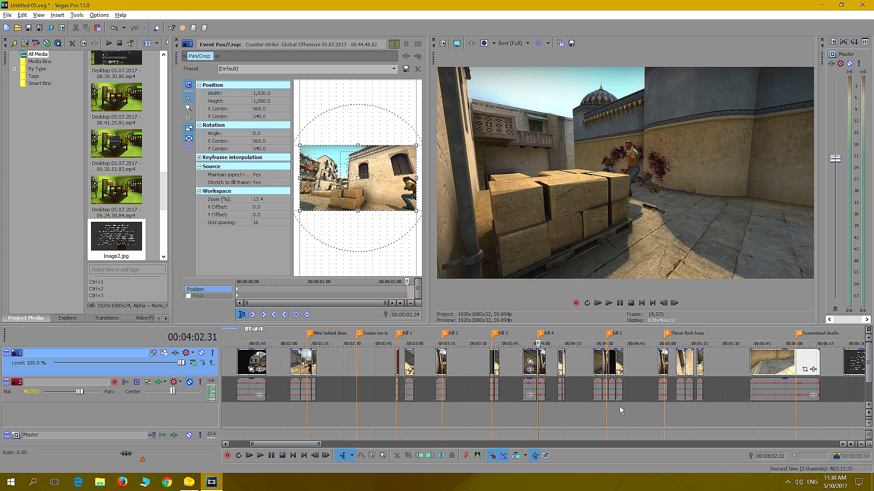
click(758, 403)
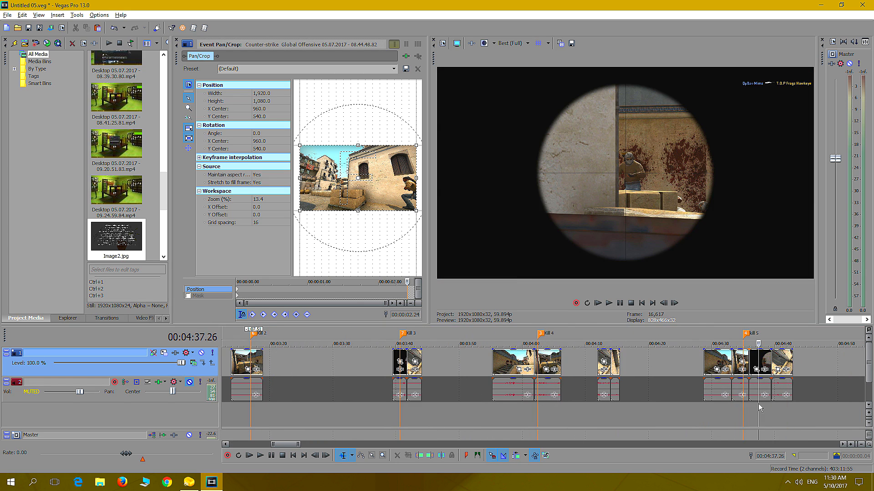
click(759, 360)
right_click(758, 358)
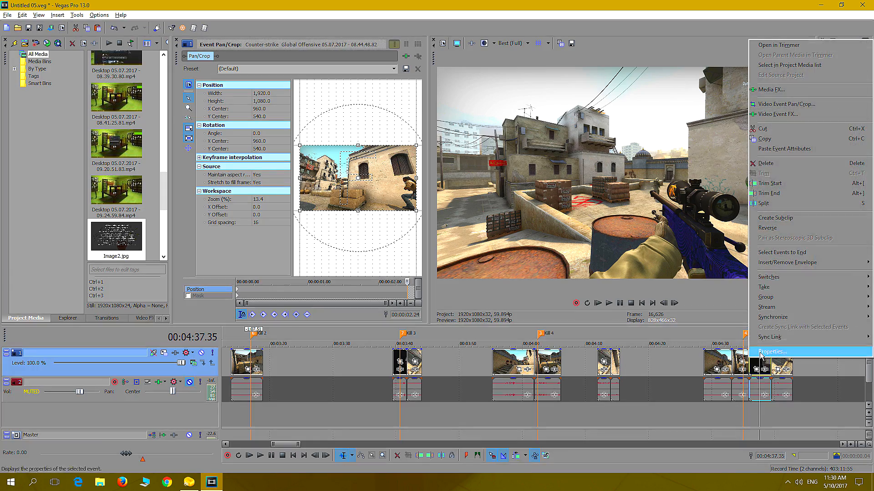
click(774, 129)
Paste the scoped-view clip at the end of the opening sequence and butt it against the barrel-side shot
scroll(335, 424, down, 5)
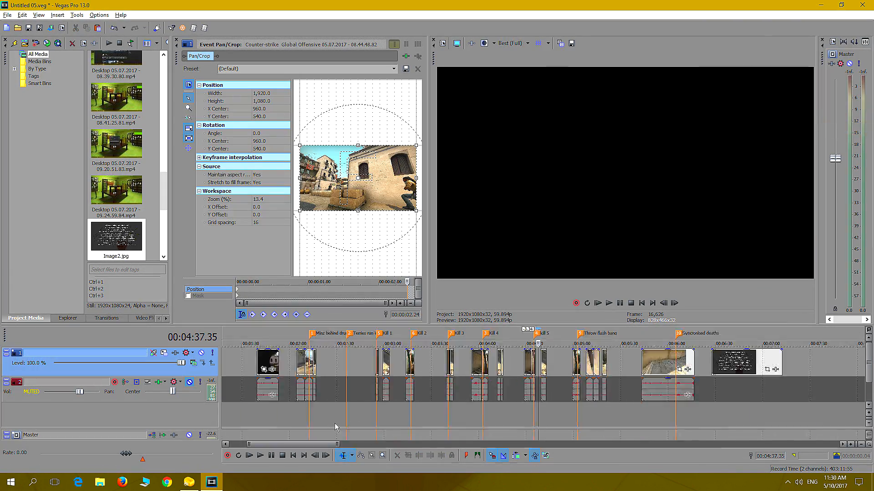
click(247, 411)
scroll(248, 412, up, 4)
scroll(284, 402, up, 2)
click(350, 364)
right_click(351, 363)
click(383, 204)
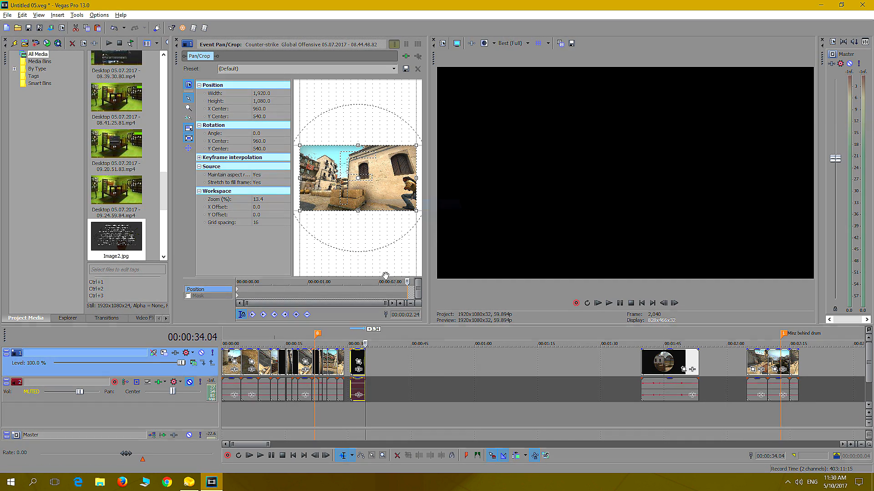
drag(356, 359, 350, 359)
Replay the transition from the barrel-side shot into the scoped-view shot, starting at 00:00:28.38
click(343, 416)
scroll(343, 417, up, 3)
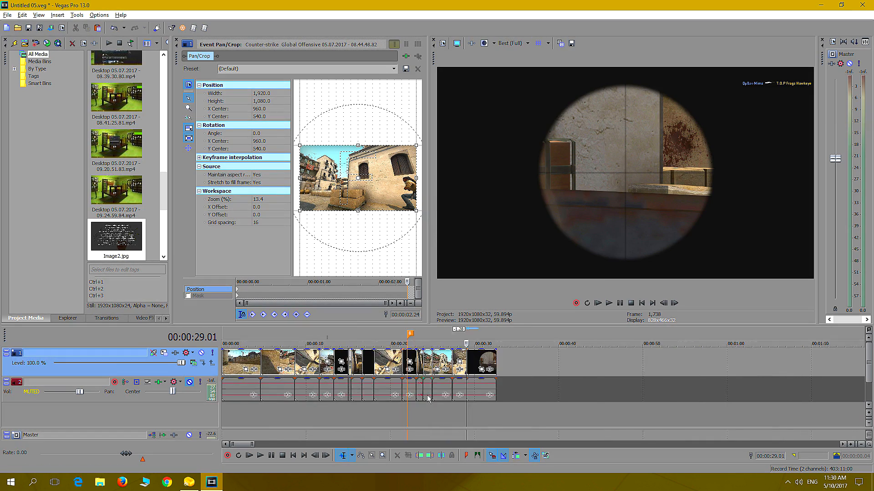
click(531, 413)
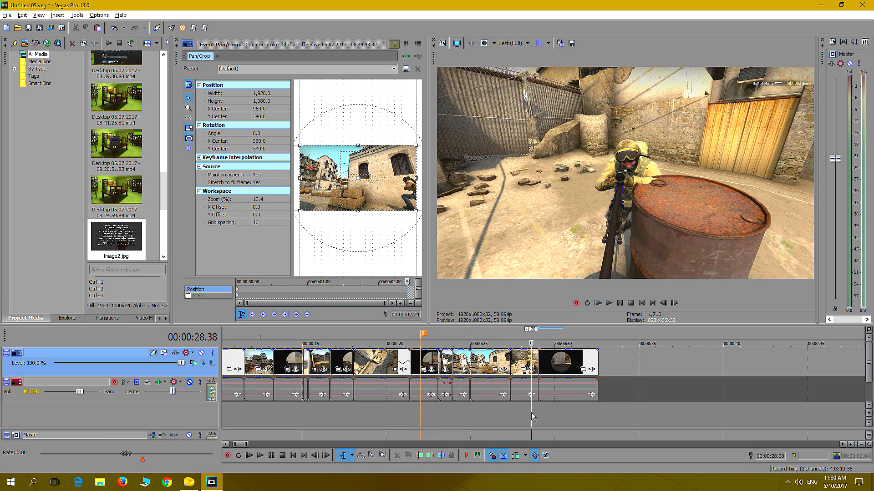
click(609, 303)
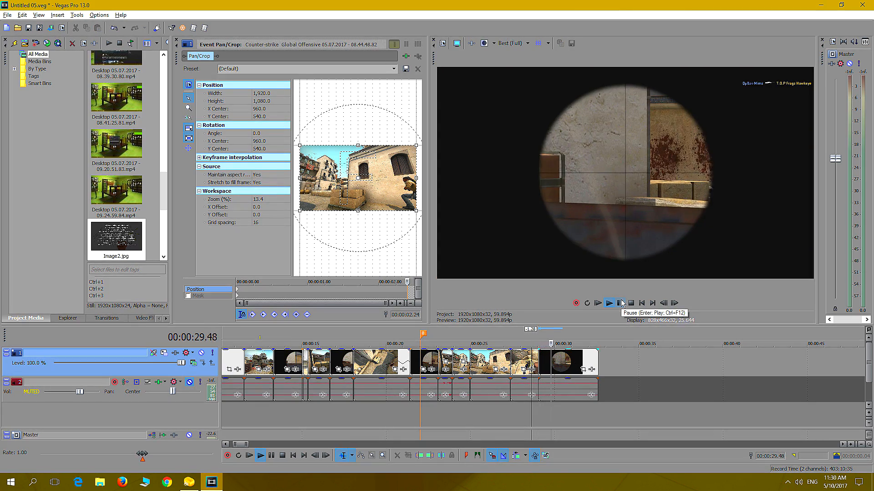
click(621, 303)
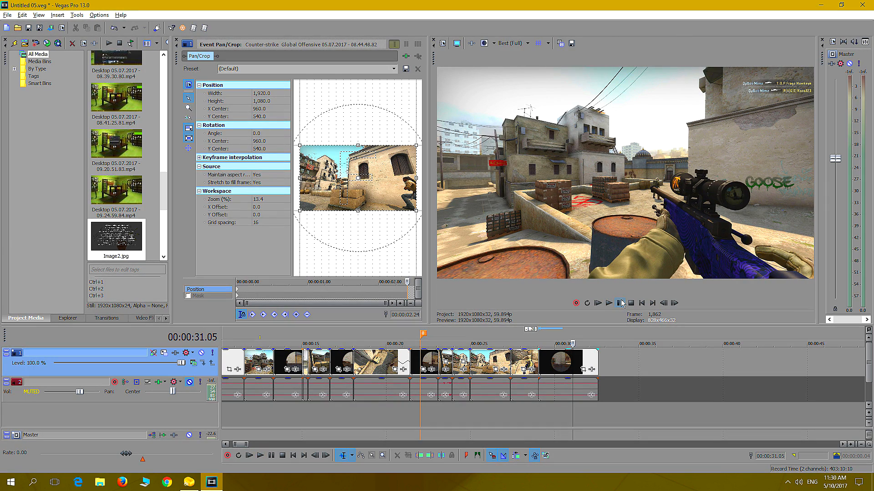
Find the frame just after the scope view ends and trim the scoped-view clip's end to 00:00:30.50
key(alt+Left)
key(alt+Left)
key(alt+Left)
key(alt+Left)
key(alt+Left)
key(alt+Left)
key(alt+Left)
key(alt+Left)
key(alt+Left)
key(alt+Left)
key(alt+Left)
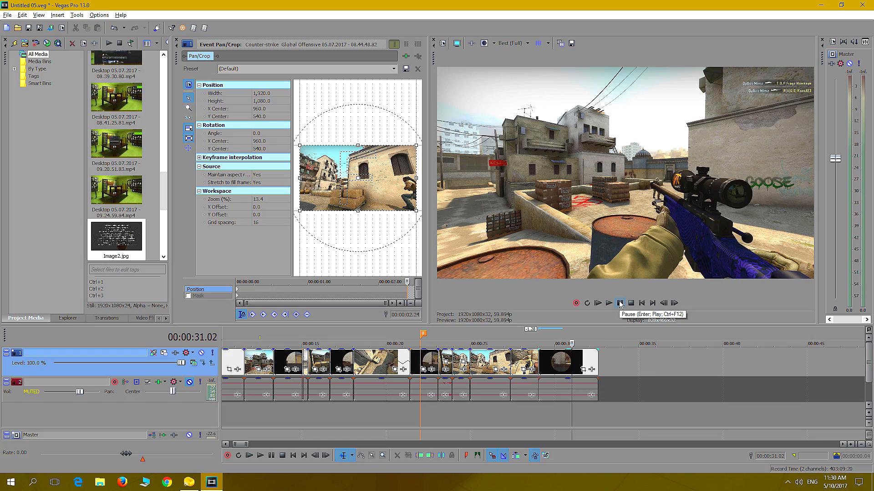
key(alt+Left)
key(alt+Left)
key(alt+Left)
key(alt+Left)
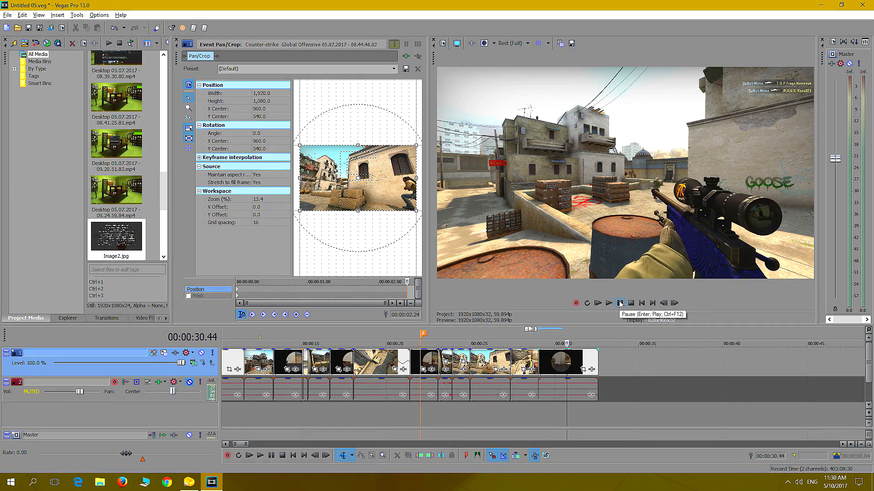
key(alt+Left)
key(alt+Left)
key(alt+Left)
key(alt+Left)
key(alt+Left)
key(alt+Left)
key(alt+Left)
key(alt+Left)
key(alt+Left)
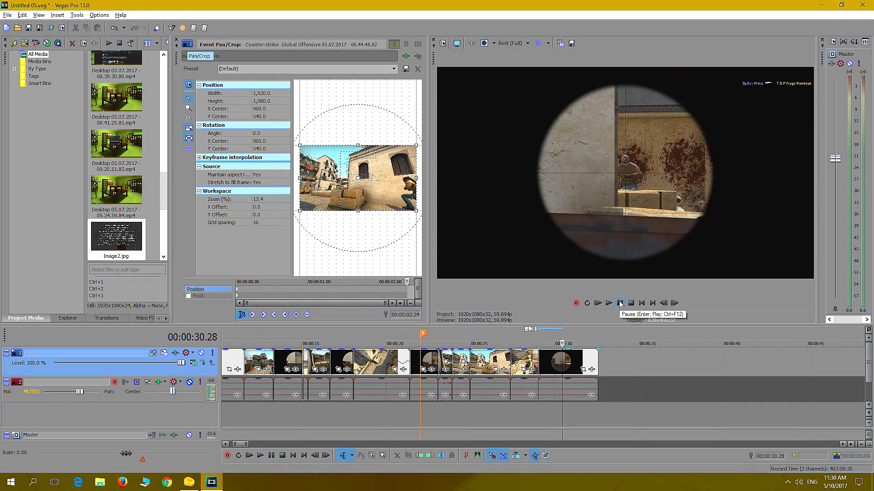
key(alt+Right)
key(alt+Right)
key(alt+Right)
key(alt+Right)
key(alt+Right)
key(alt+Right)
key(alt+Right)
key(alt+Right)
key(alt+Right)
key(alt+Right)
key(alt+Right)
key(alt+Right)
key(alt+Right)
key(alt+Right)
key(alt+Right)
key(alt+Right)
key(alt+Right)
key(alt+Right)
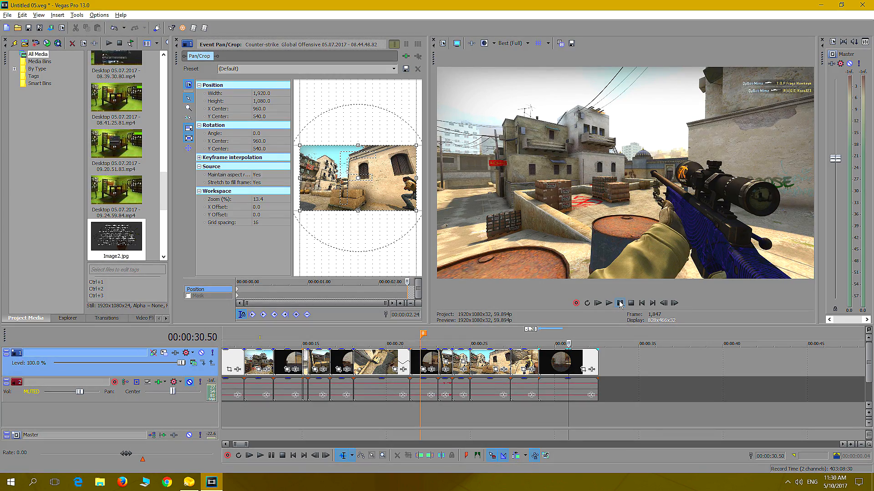
drag(597, 364, 568, 370)
Cut the clip overlooking the stacked crates, around 00:04:03, out of the Kill 4 group
scroll(690, 416, down, 10)
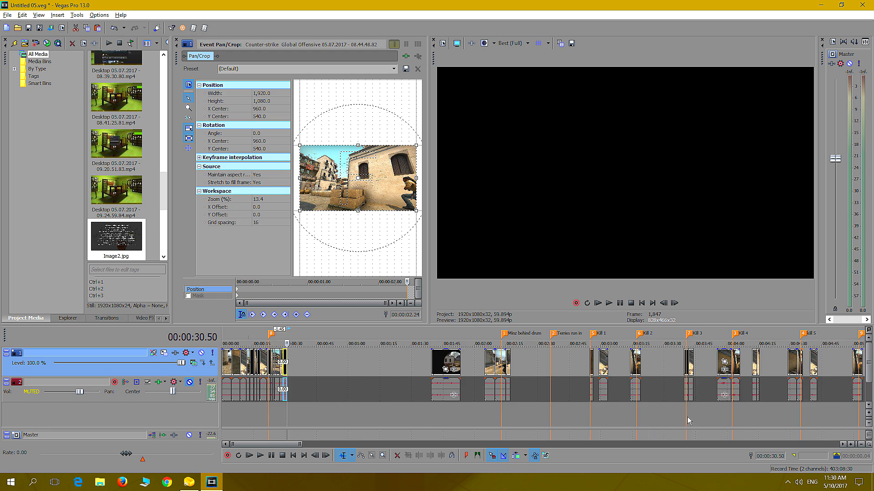
click(605, 419)
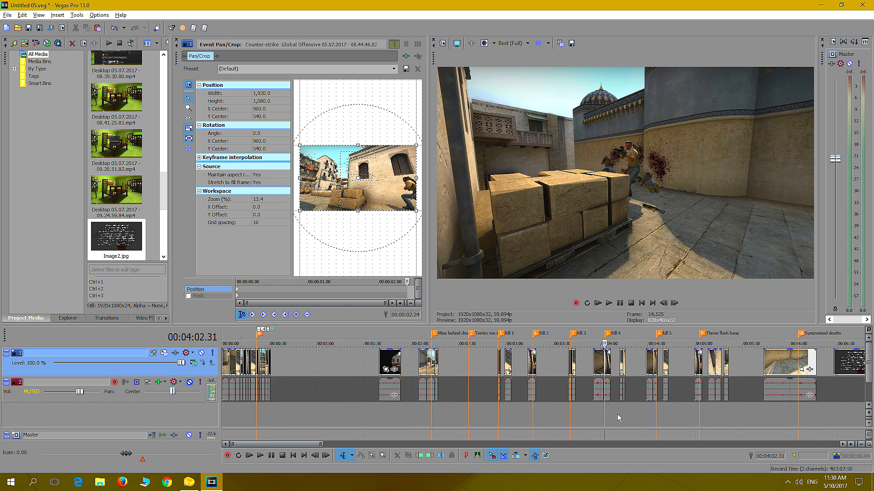
scroll(617, 414, up, 7)
click(551, 403)
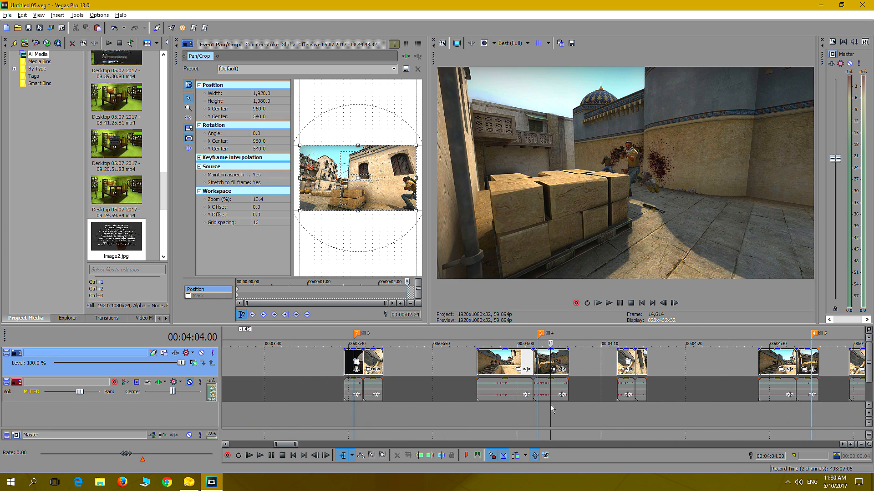
click(539, 408)
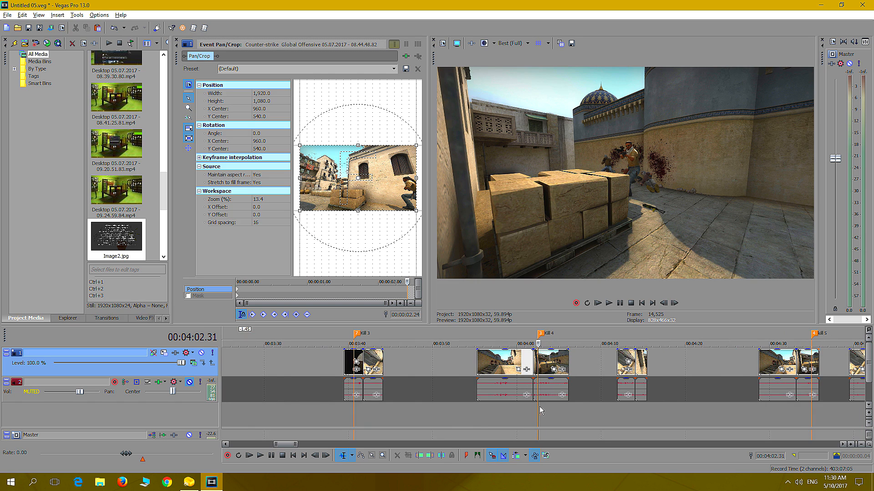
click(544, 363)
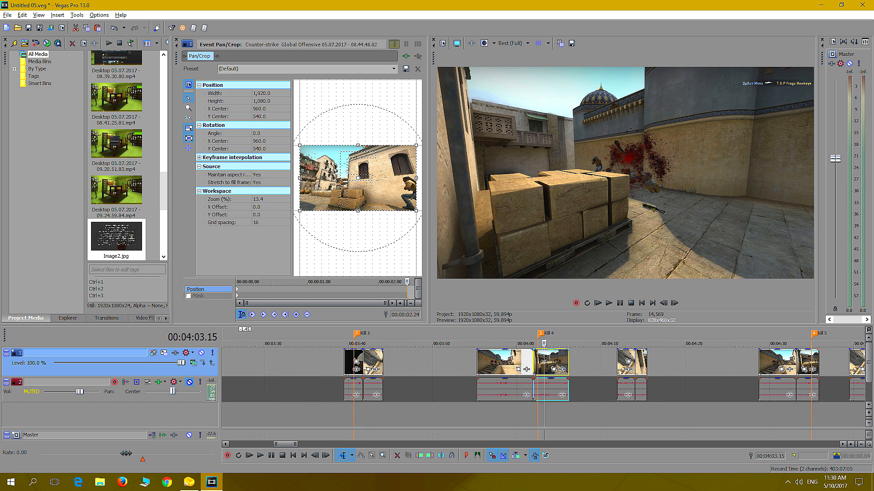
right_click(545, 358)
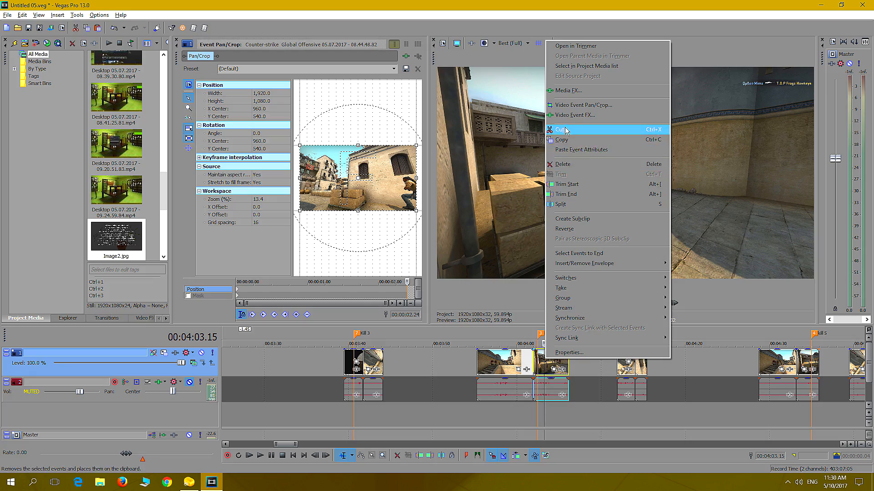
click(568, 131)
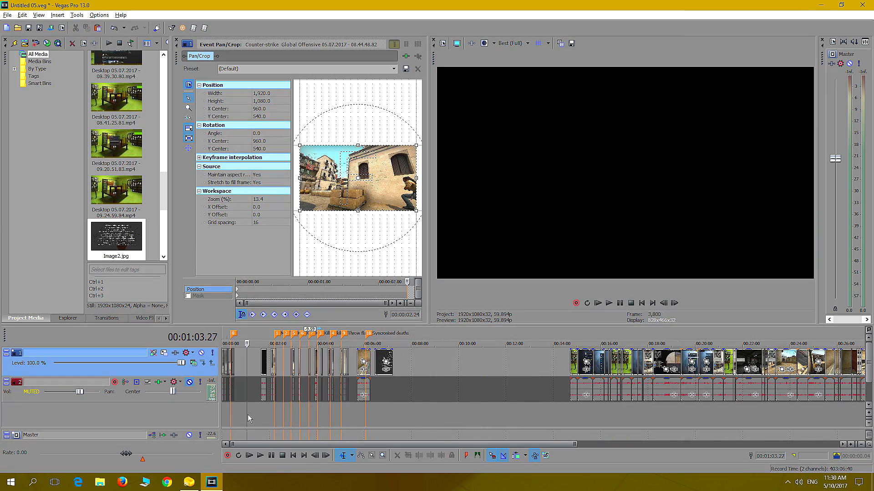
Paste the stacked-crates clip past the end of the opening sequence and trim its start to 00:00:33.20
right_click(342, 367)
click(366, 207)
click(342, 414)
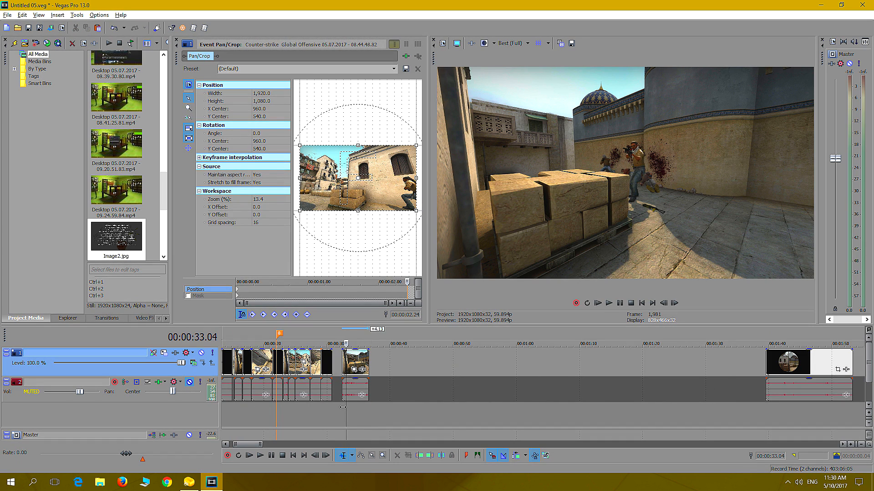
key(Left)
key(Left)
key(Left)
key(Left)
key(Left)
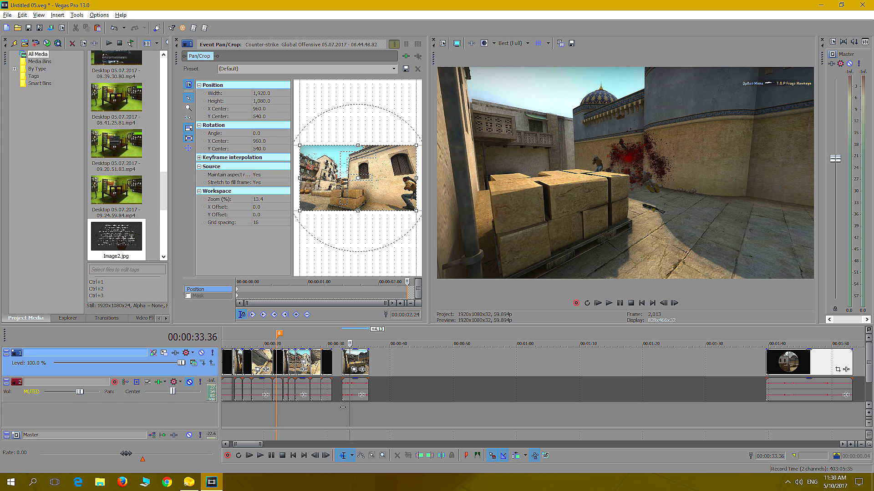
key(Left)
key(Left)
key(Left)
key(Left)
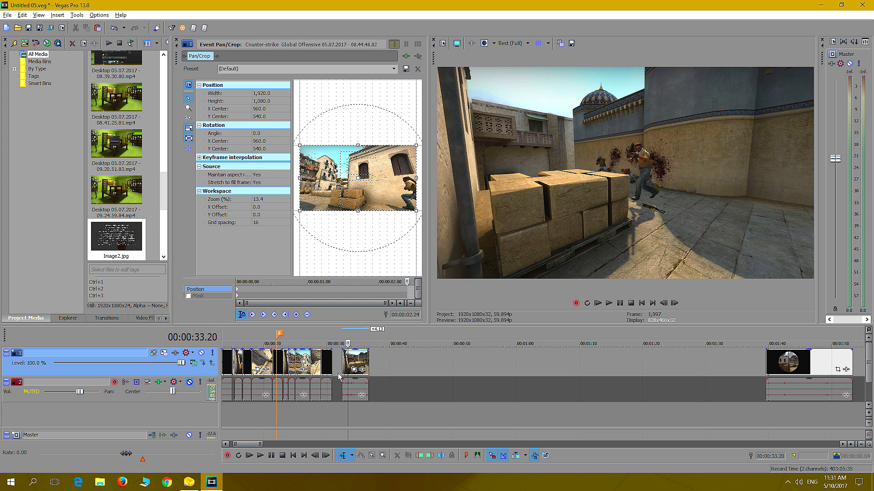
drag(342, 364, 349, 366)
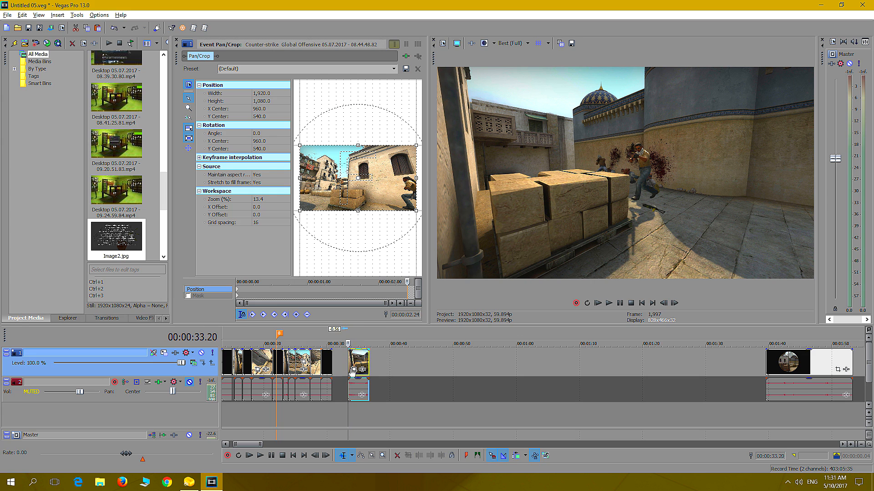
Play the trimmed stacked-crates clip twice to check where the kill action ends
click(610, 304)
click(619, 303)
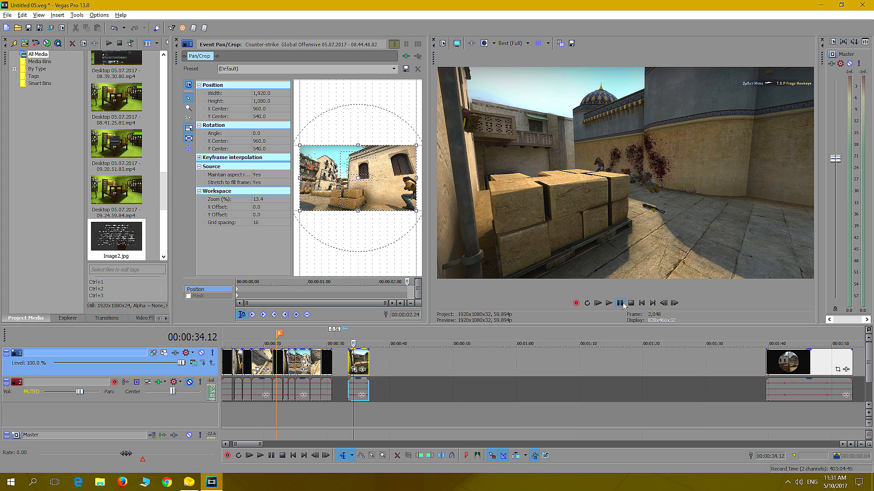
click(622, 304)
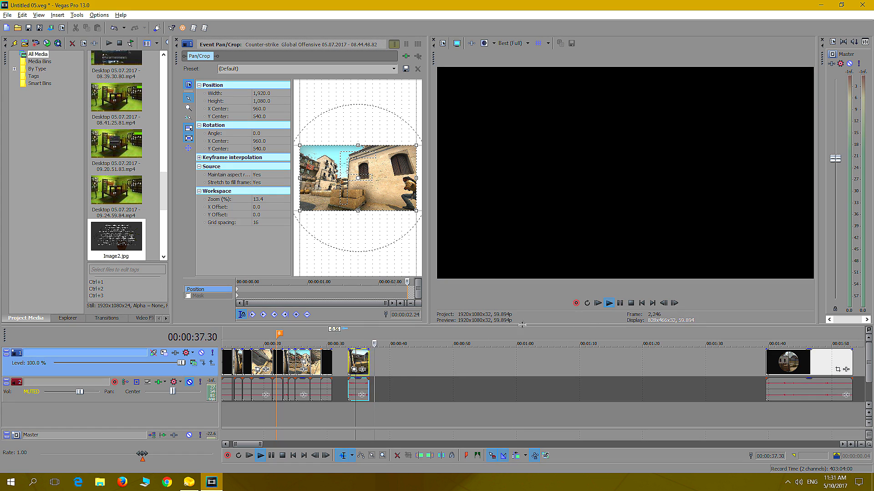
click(353, 415)
click(620, 303)
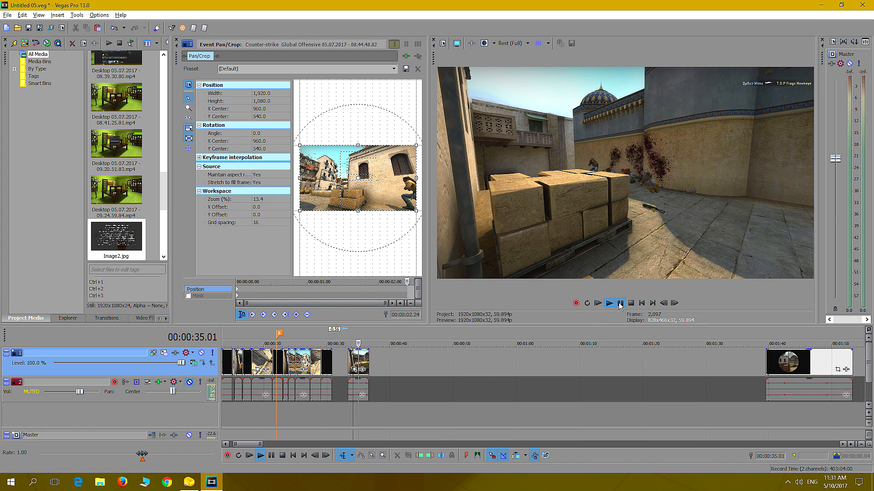
Trim the stacked-crates clip's end at 00:00:34.38 and stretch it into slow motion butted against the scoped-view shot
key(Left)
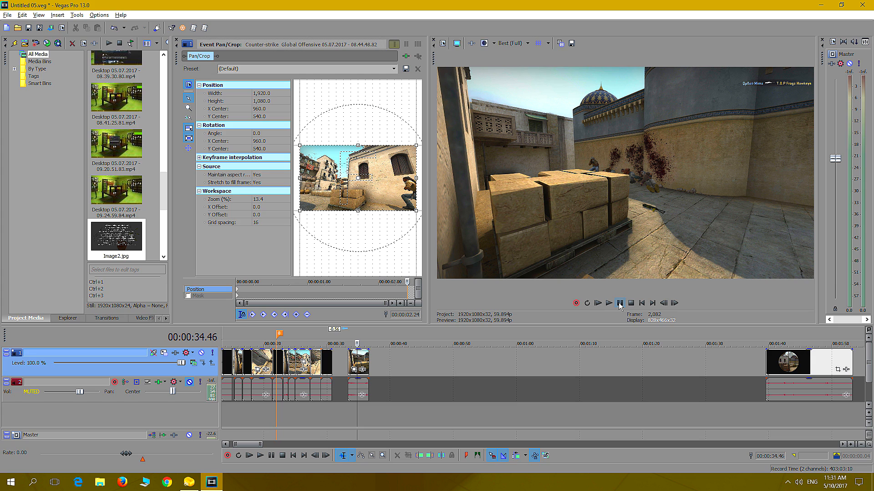
key(Left)
key(Left)
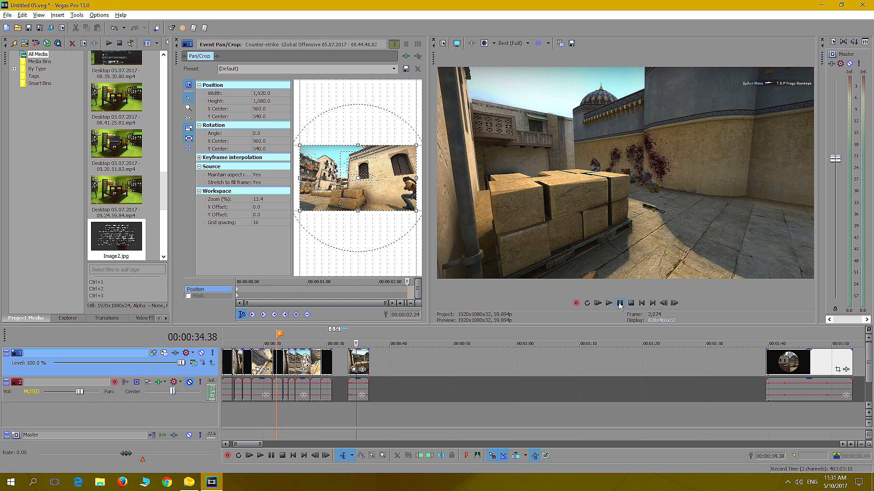
mouse_move(368, 361)
mouse_down()
mouse_move(336, 364)
mouse_move(369, 368)
mouse_up()
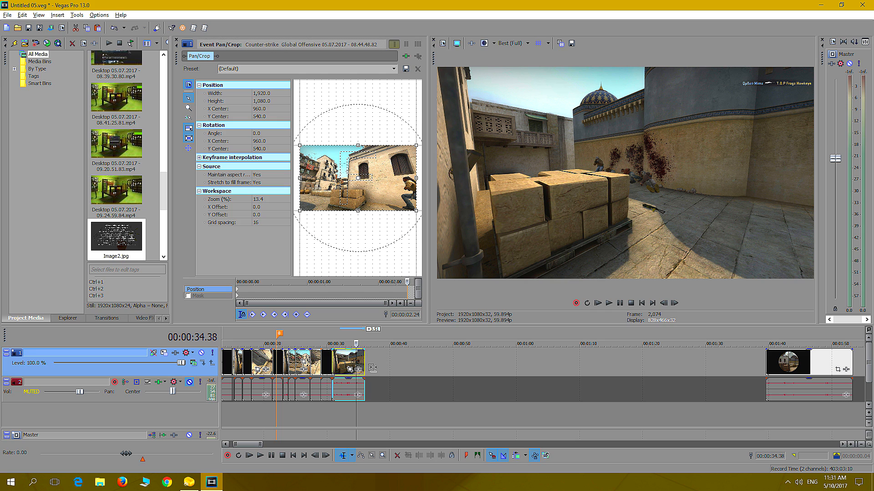
Replay the scoped-view shot and the slowed stacked-crates shot from 00:00:29.01
click(321, 411)
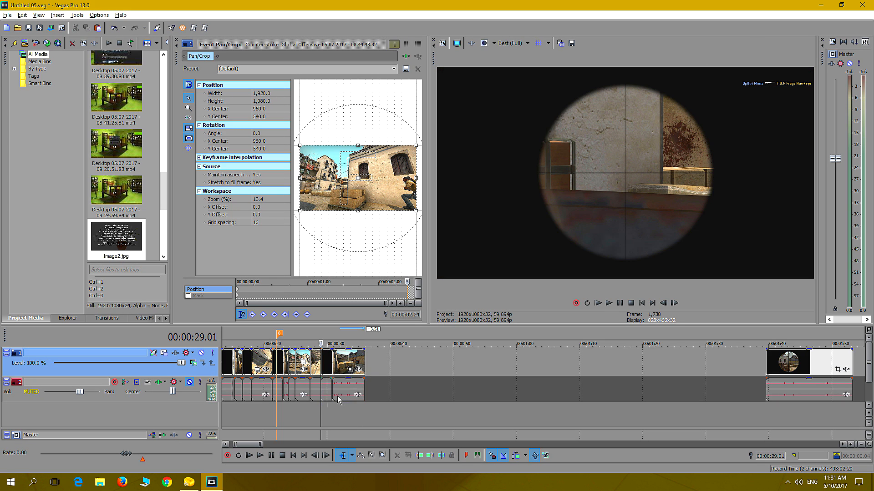
click(609, 303)
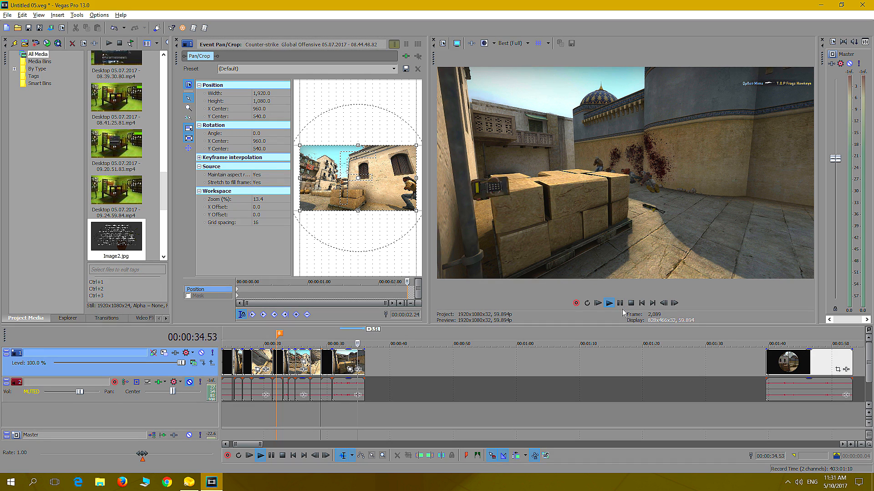
click(621, 306)
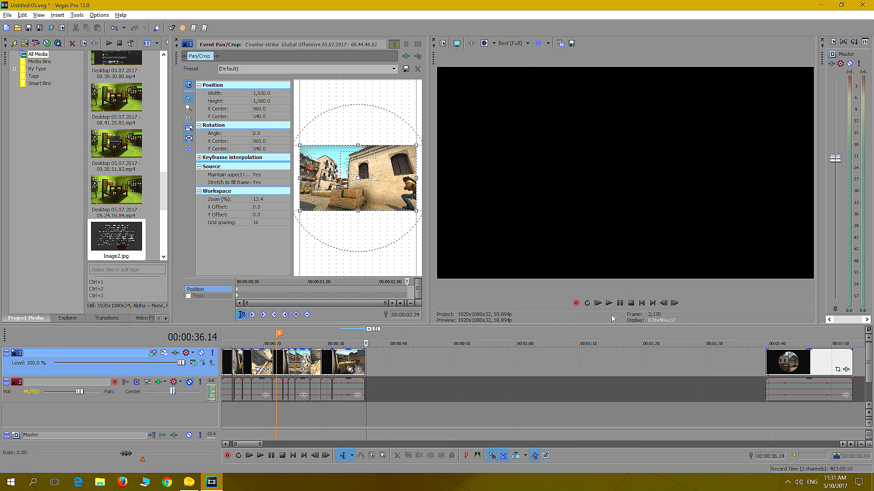
Examine the clips around the kill 5 marker, between 00:04:28 and 00:04:41, for the next shot
scroll(449, 390, down, 10)
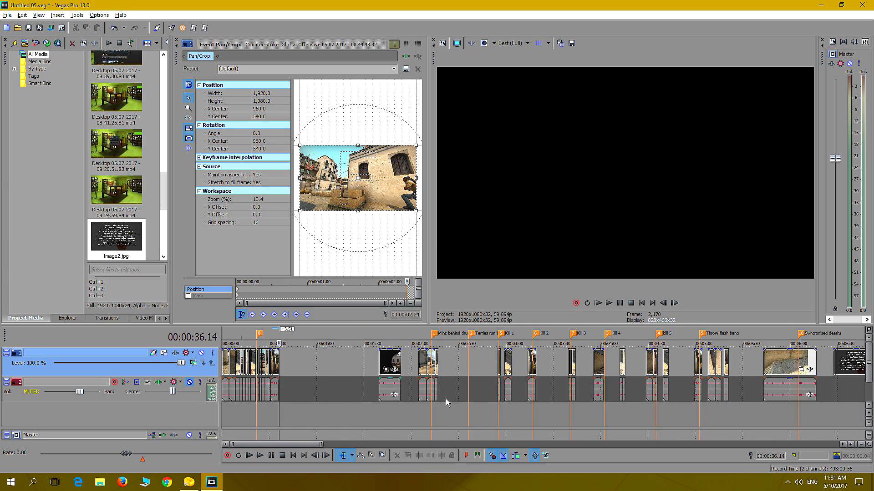
click(511, 408)
scroll(511, 408, up, 8)
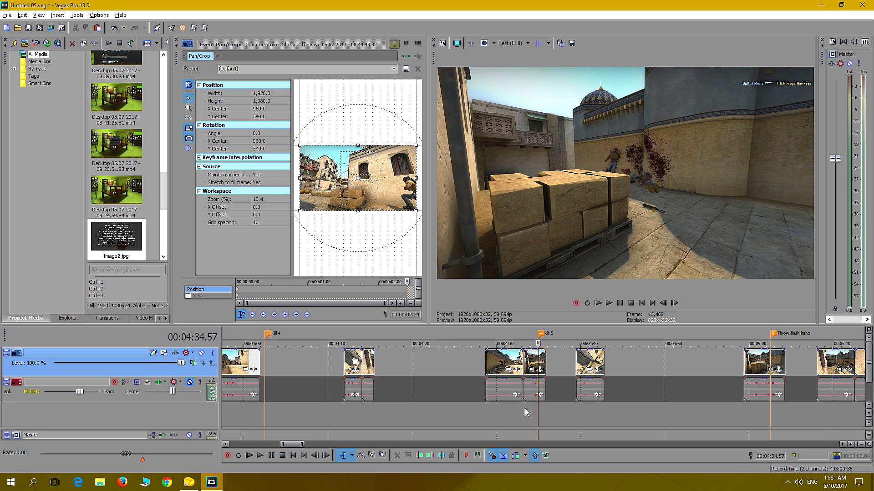
click(586, 409)
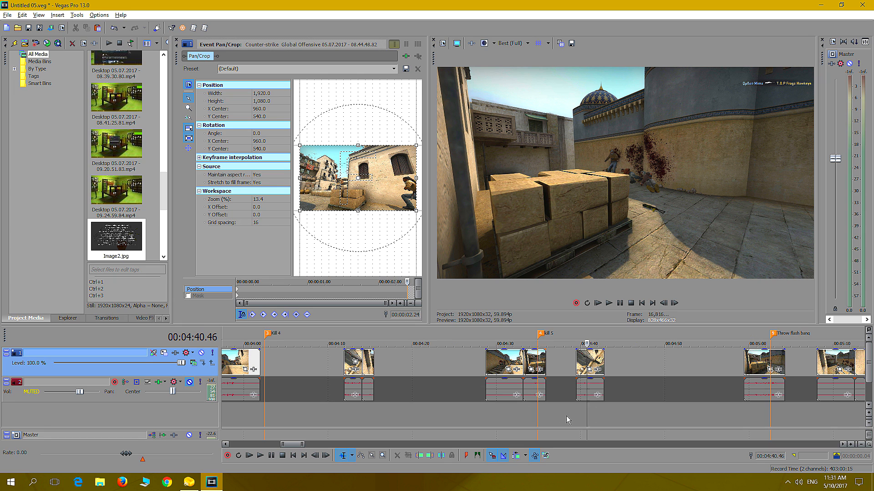
click(583, 411)
click(531, 414)
click(542, 410)
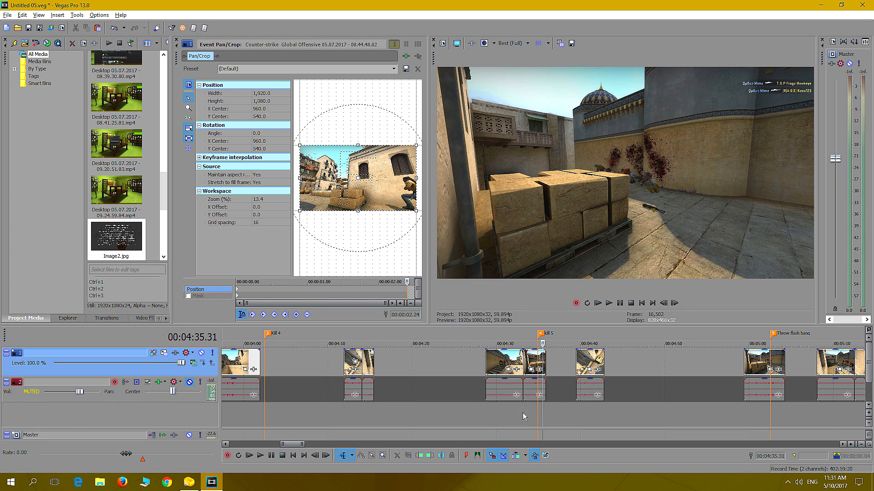
click(496, 408)
click(524, 408)
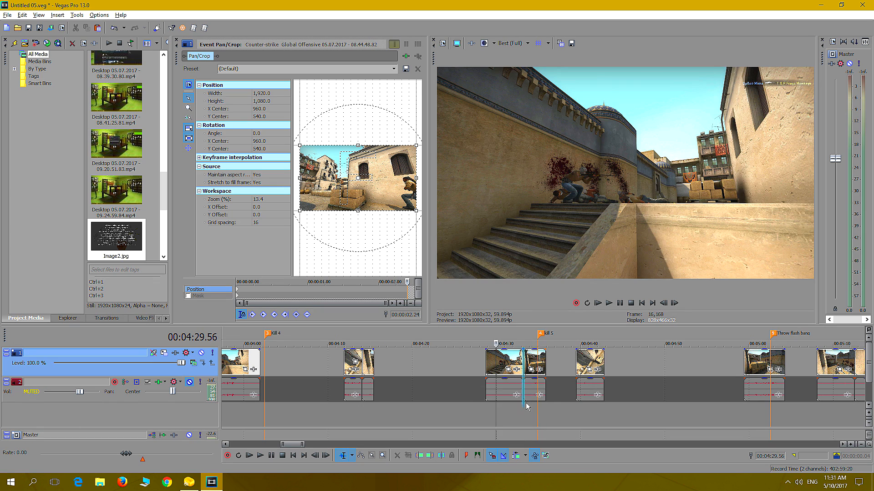
click(503, 404)
click(486, 406)
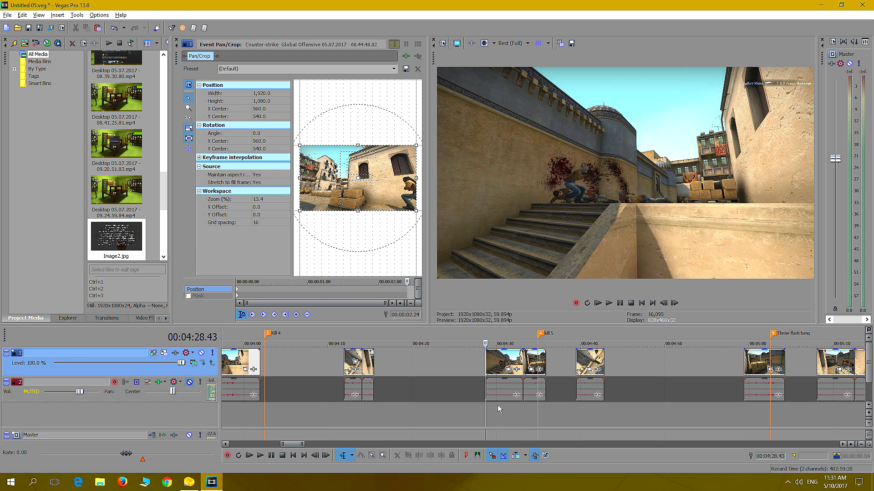
scroll(490, 400, up, 2)
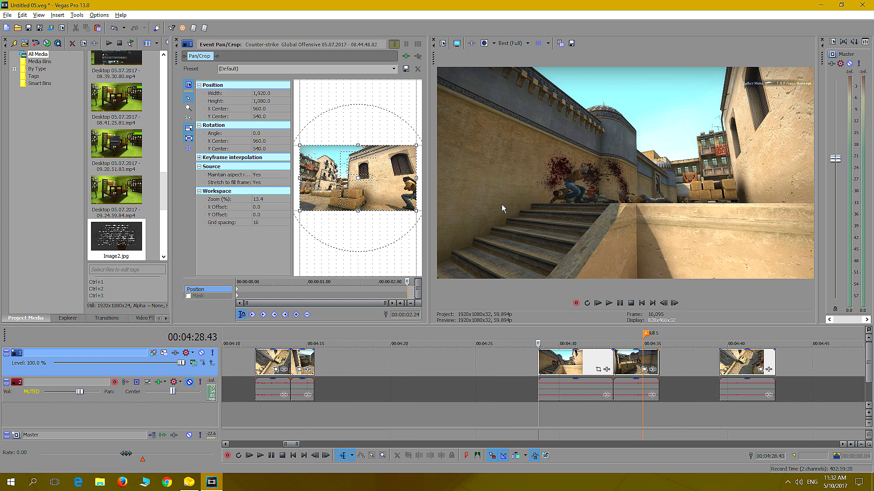
Cut the staircase kill clip at 00:04:28.43 and paste it at the end of the opening sequence, butted against the slowed stacked-crates shot
click(547, 411)
click(590, 404)
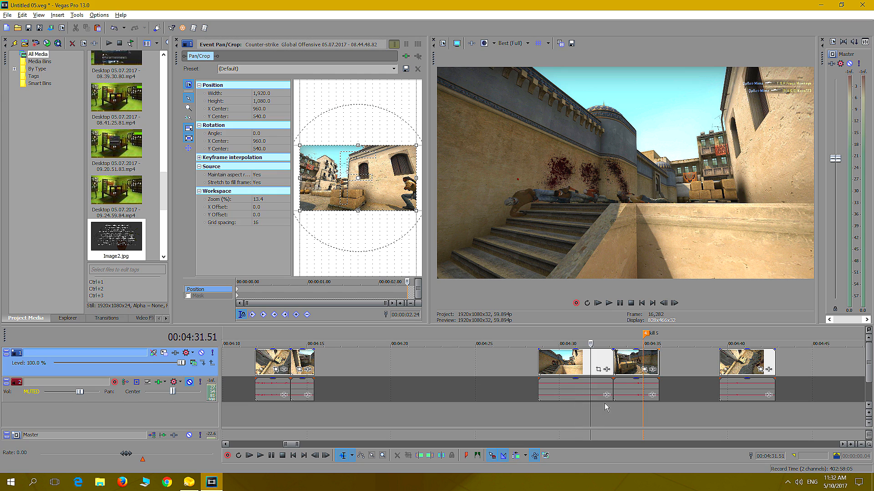
click(549, 410)
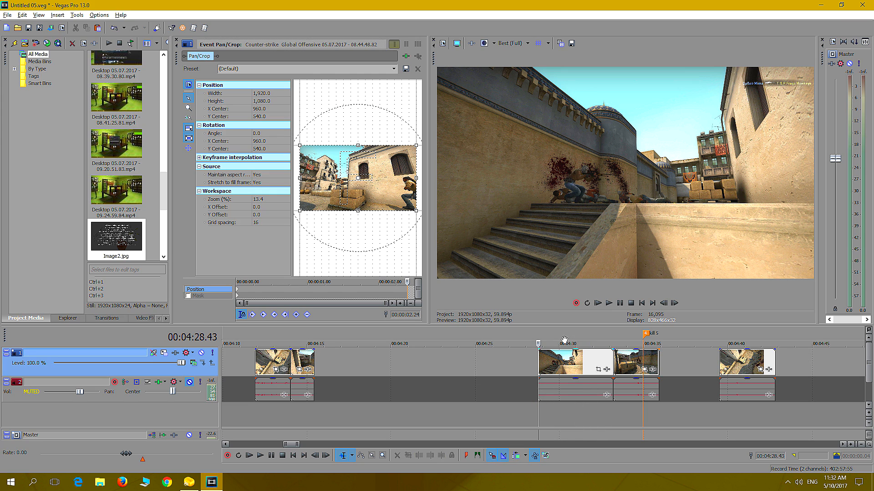
right_click(574, 359)
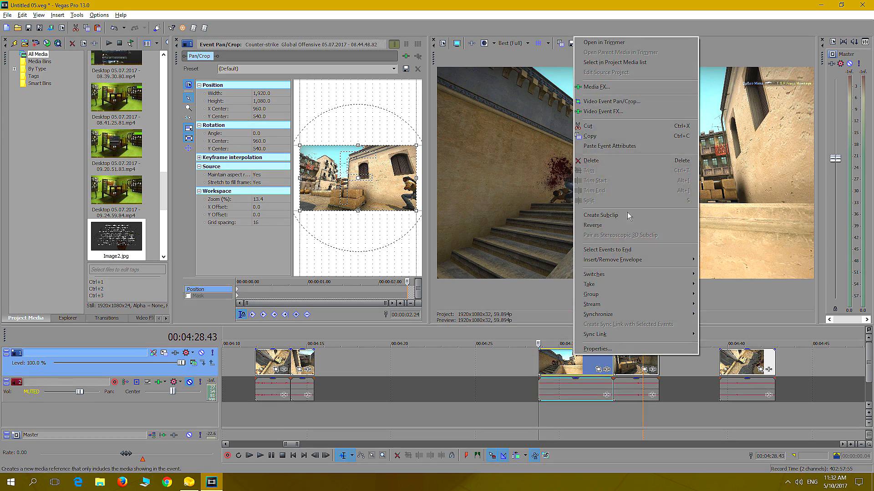
click(597, 127)
scroll(278, 400, down, 10)
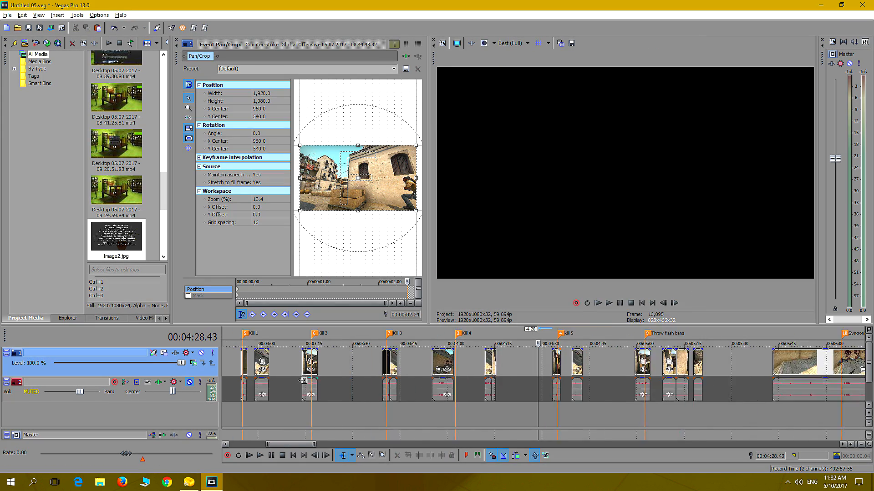
scroll(259, 404, down, 1)
click(247, 403)
scroll(246, 403, up, 7)
right_click(389, 364)
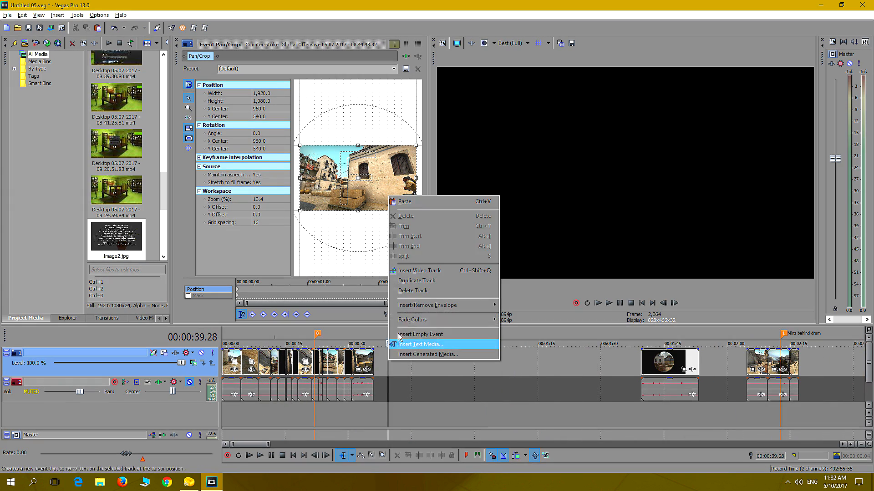
click(409, 200)
drag(398, 359, 381, 354)
Play the join between the stacked-crates and staircase shots twice to find where the staircase kill should slow down
click(367, 408)
click(610, 303)
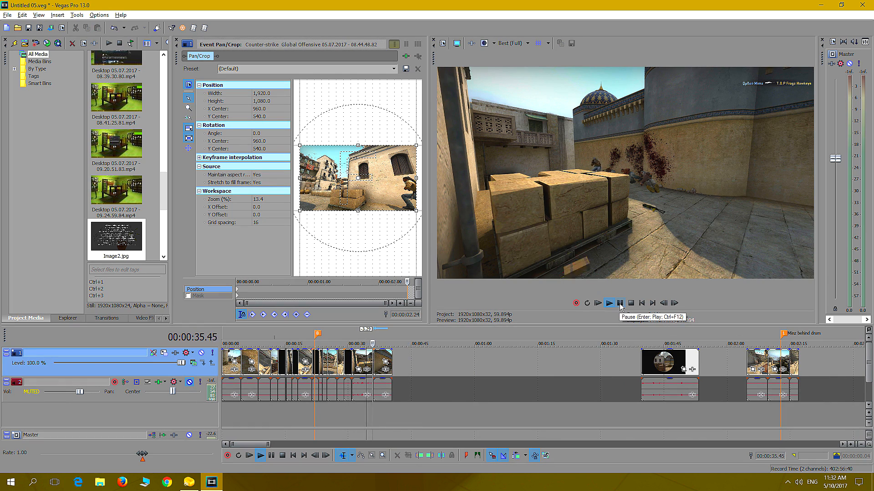
click(620, 304)
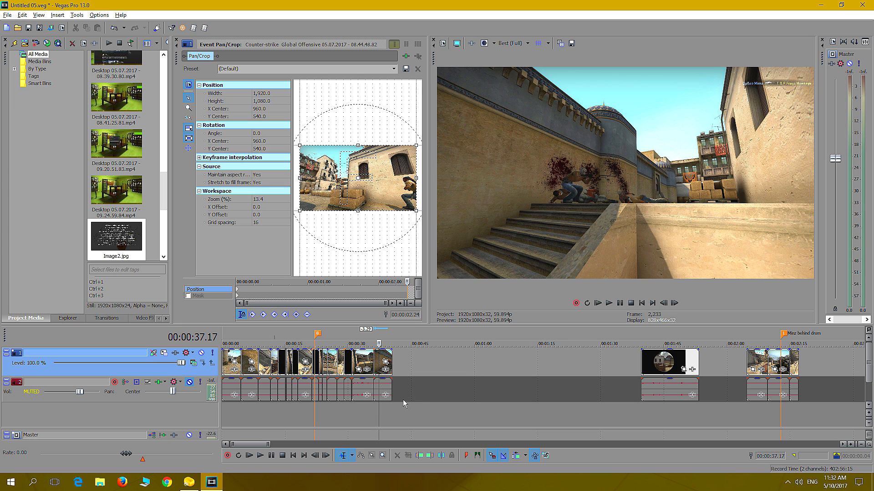
click(367, 414)
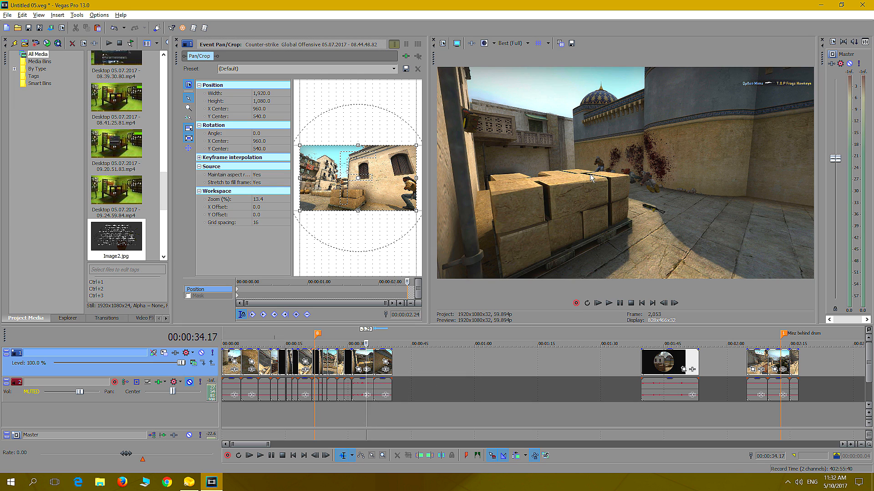
click(376, 408)
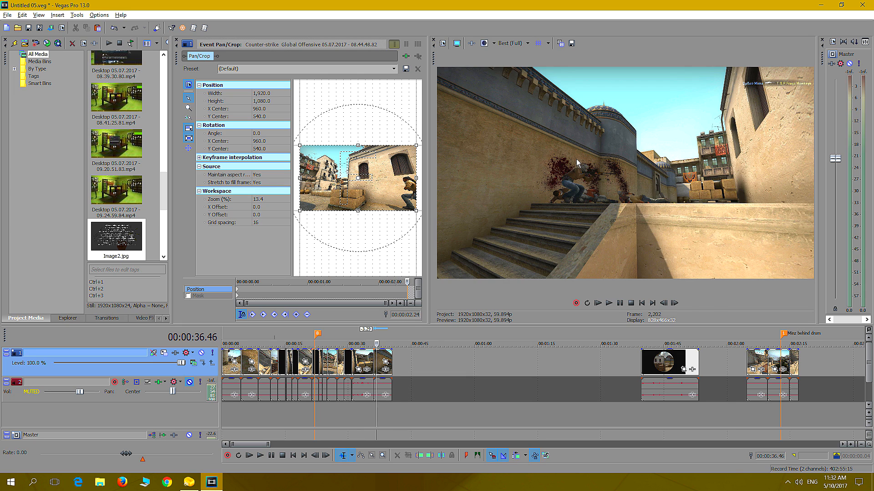
click(352, 416)
click(610, 304)
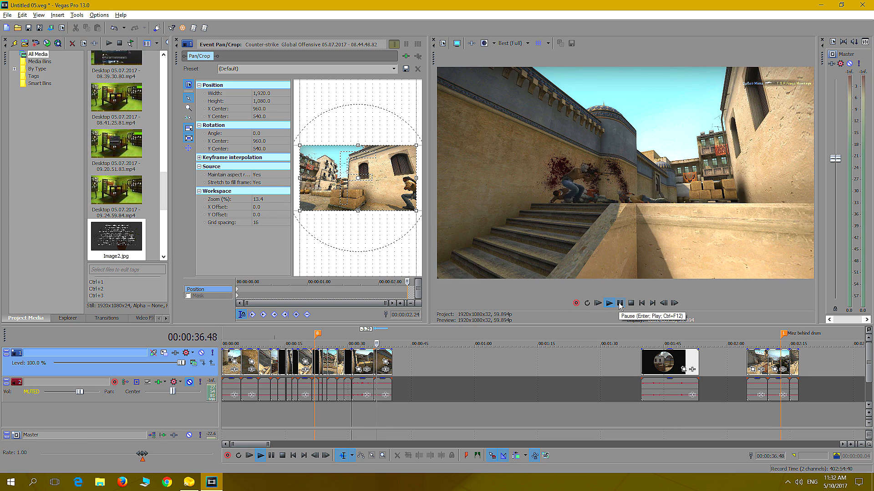
Split the staircase clip at 00:00:38.20, just before the kill
click(620, 305)
key(Left)
key(Left)
key(Left)
key(Left)
key(Left)
key(Left)
key(Left)
key(Left)
key(Left)
key(Left)
key(Left)
key(Left)
key(Left)
key(Left)
key(Left)
key(Left)
key(Left)
key(Left)
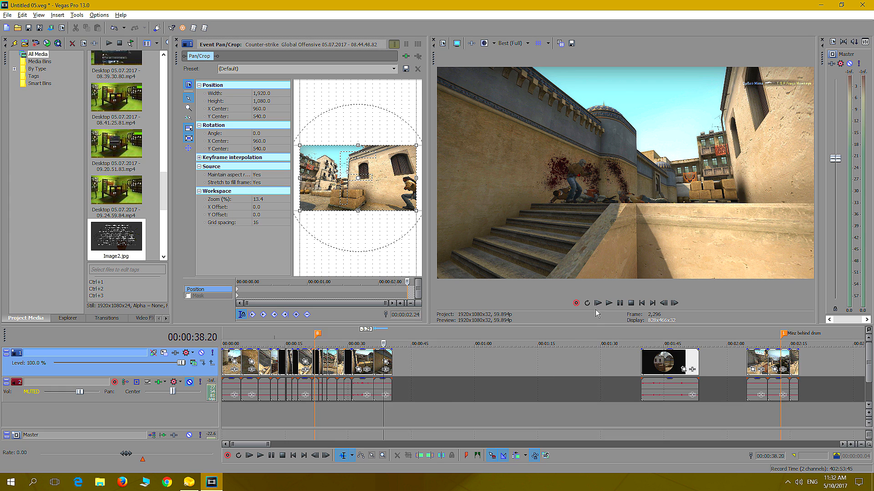
scroll(529, 405, up, 5)
key(s)
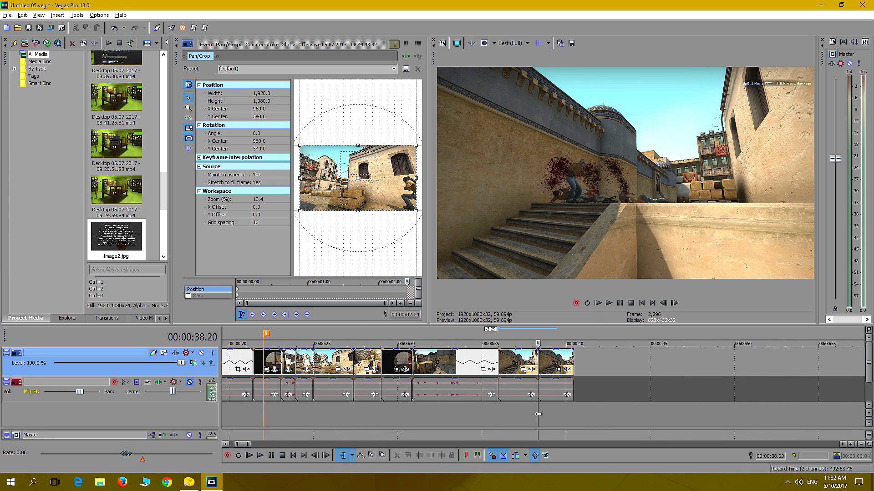
Split off the staircase clip's tail at 00:00:39.29 and stretch the kill section into slow motion to about 00:00:41
click(609, 303)
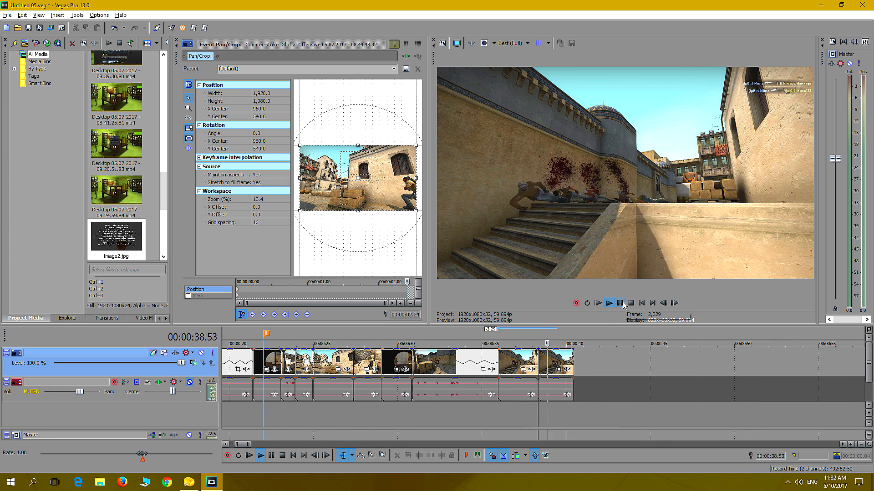
click(622, 303)
key(s)
drag(566, 360, 654, 359)
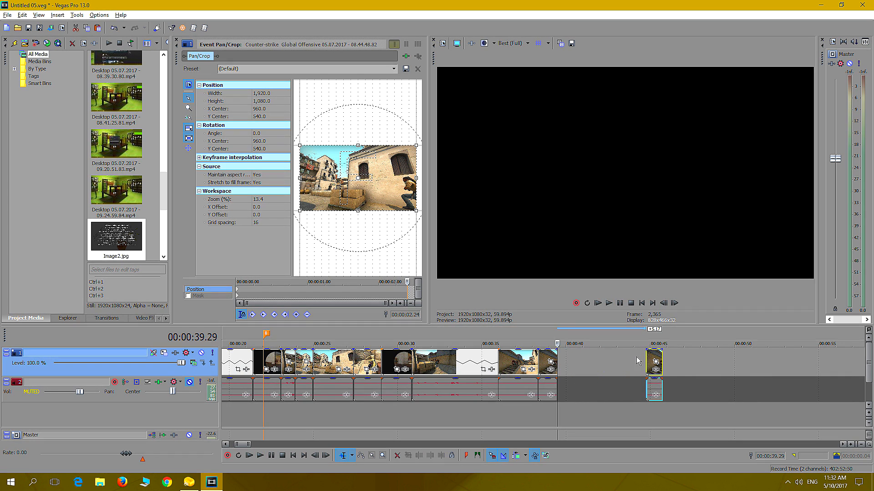
drag(557, 361, 587, 358)
Replay the slowed staircase kill from 00:00:37.58
click(532, 411)
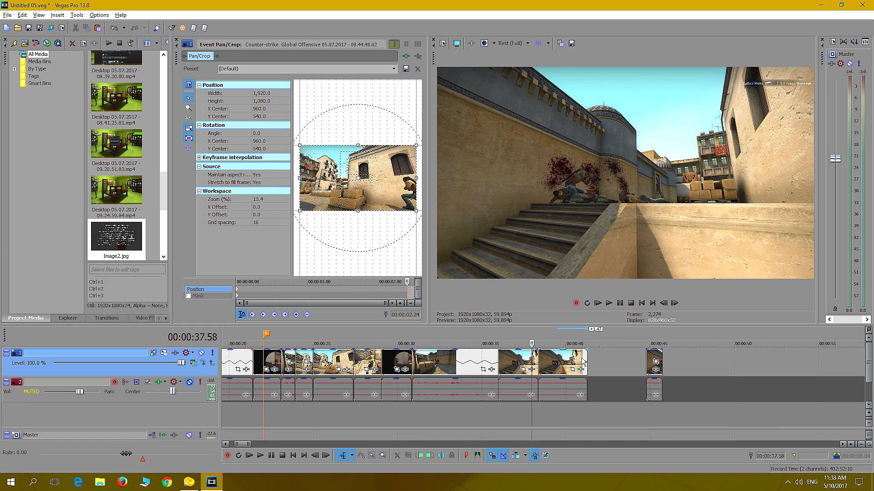
click(609, 304)
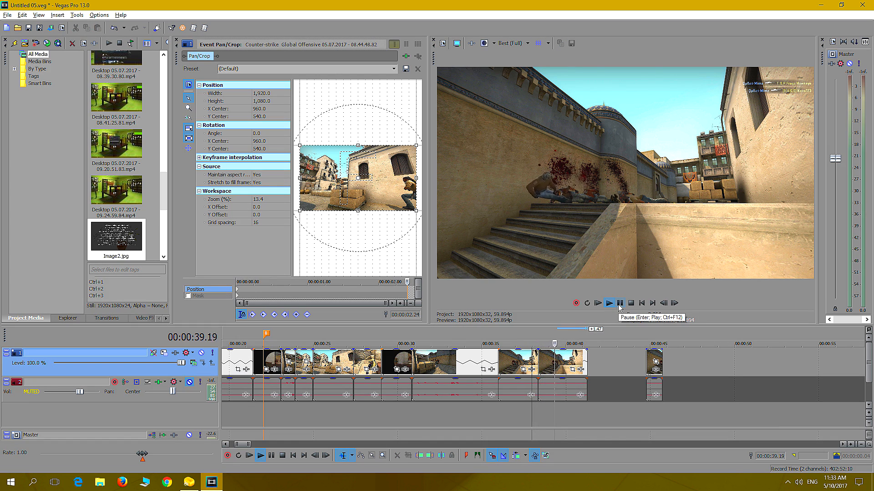
click(619, 307)
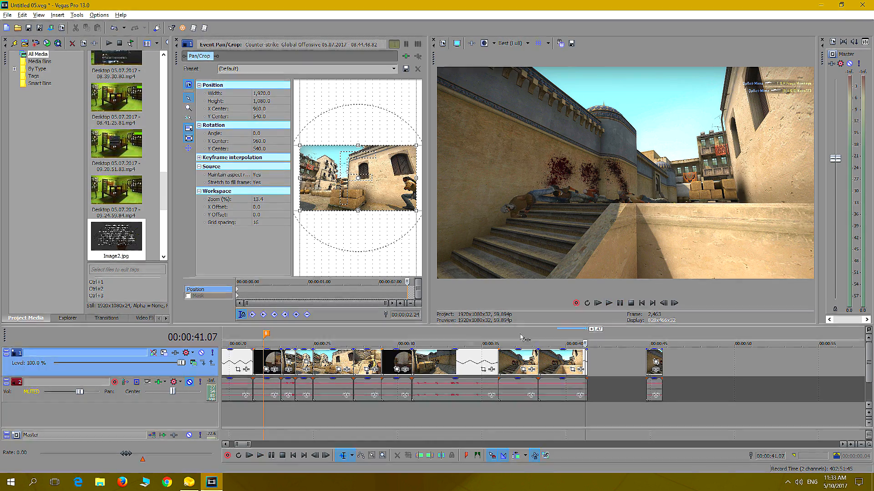
Play the rusty-barrels clip just before the Minz behind drum marker to check it as the next shot
scroll(637, 401, down, 10)
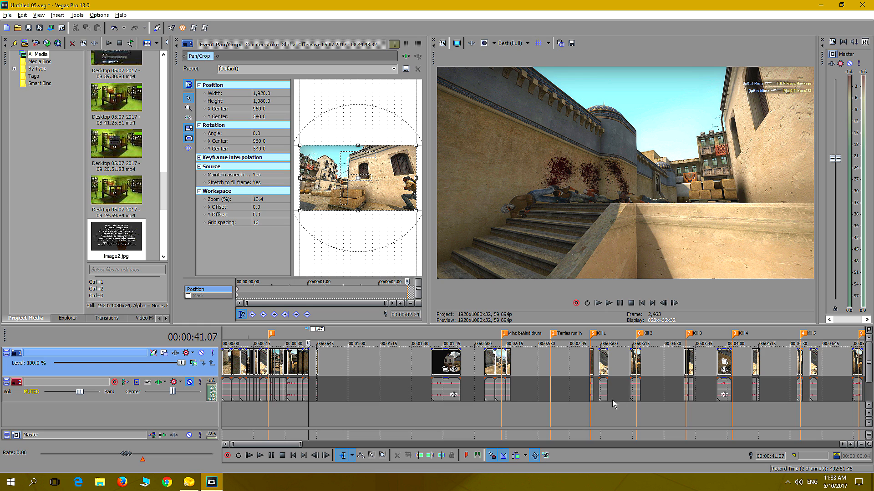
click(493, 407)
click(491, 411)
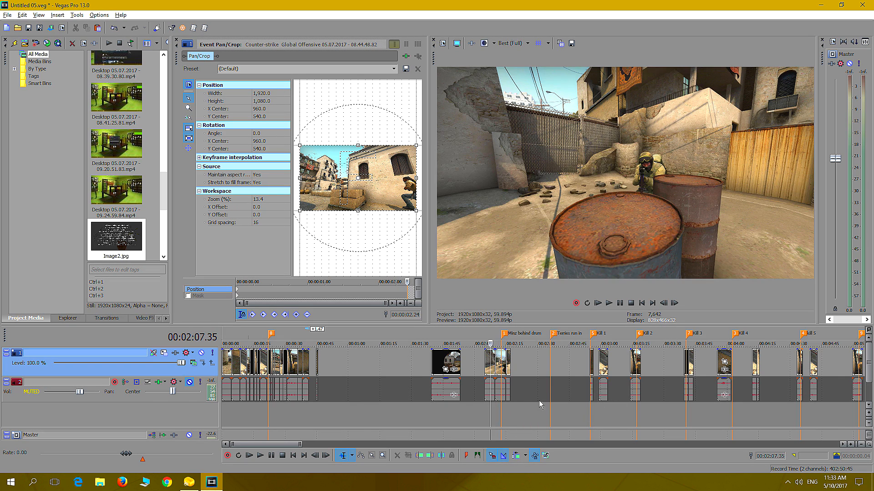
scroll(540, 400, up, 4)
click(529, 400)
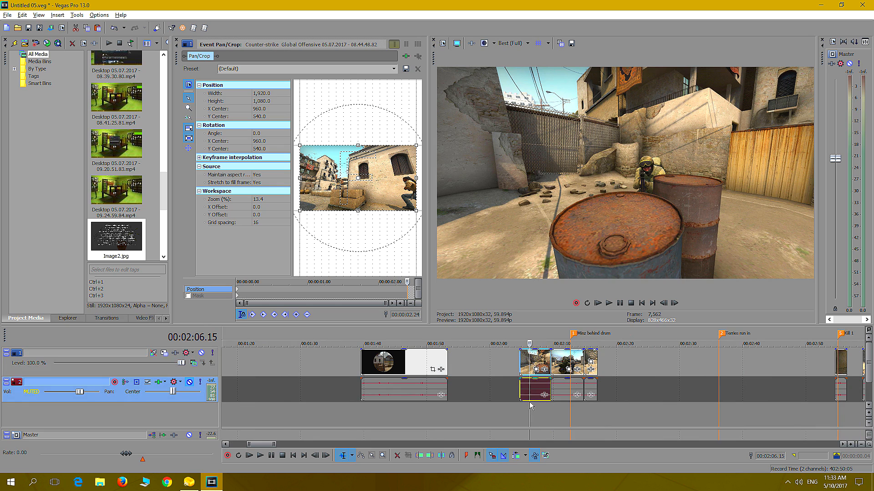
key(space)
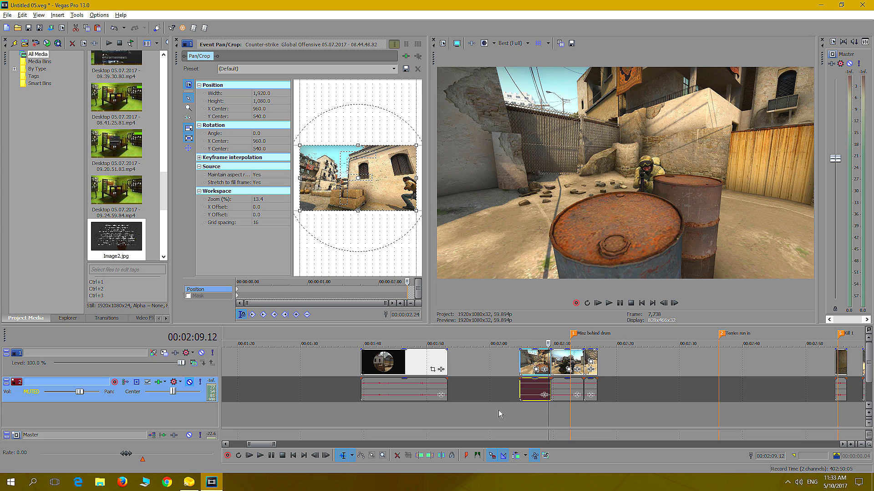
Cut the rusty-barrels clip near 00:02:05 and delete the leftover staircase tail beyond the opening sequence
click(525, 366)
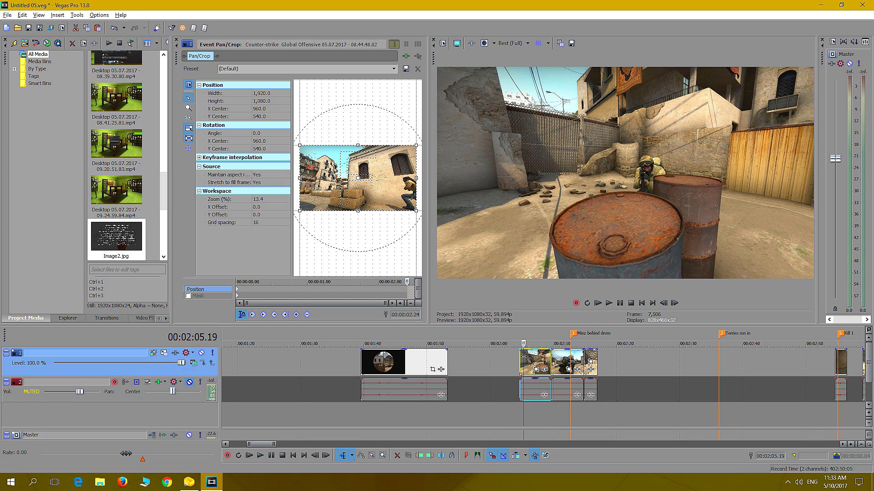
right_click(524, 359)
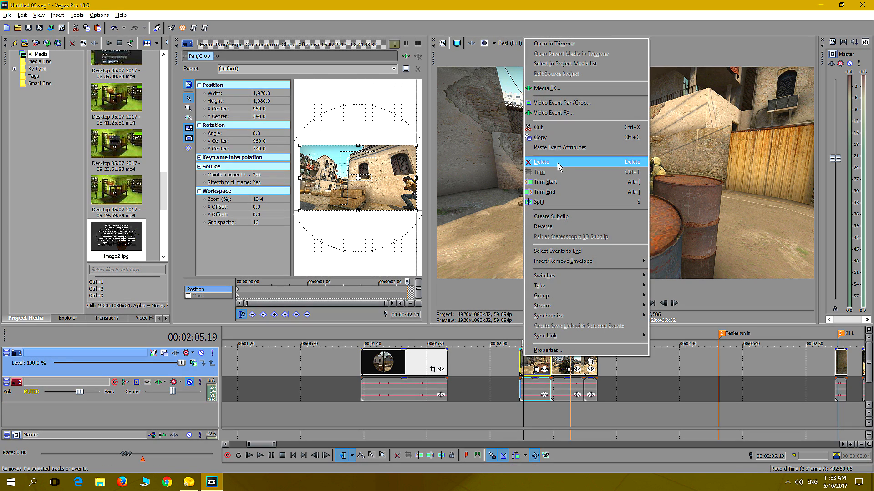
click(564, 127)
scroll(268, 372, down, 5)
click(290, 406)
scroll(296, 406, up, 5)
click(573, 362)
key(Delete)
Paste the rusty-barrels clip at 00:00:43.48, after the opening sequence
click(559, 360)
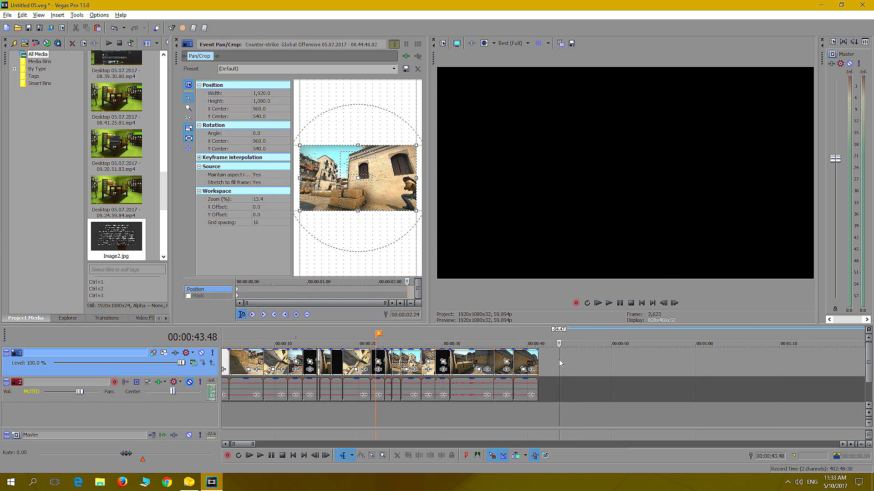
right_click(560, 360)
click(575, 200)
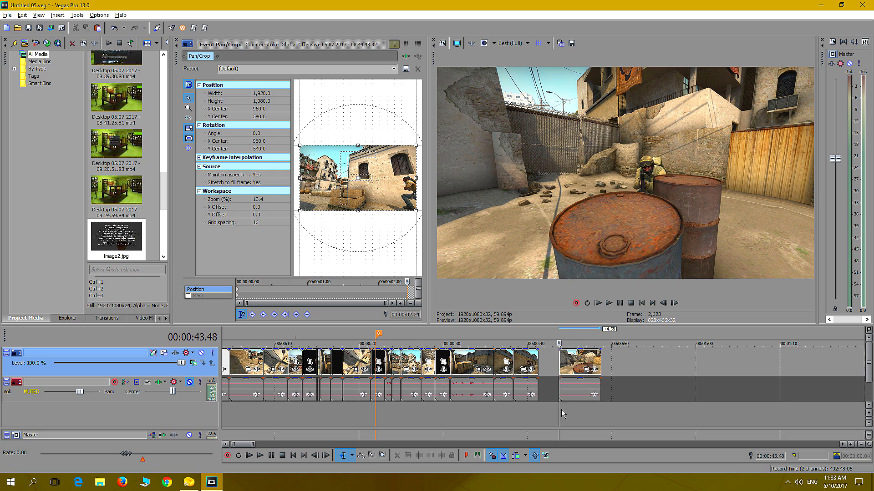
Play the rusty-barrels clip to where the soldier rises and trim its end to 00:00:47.37
click(609, 303)
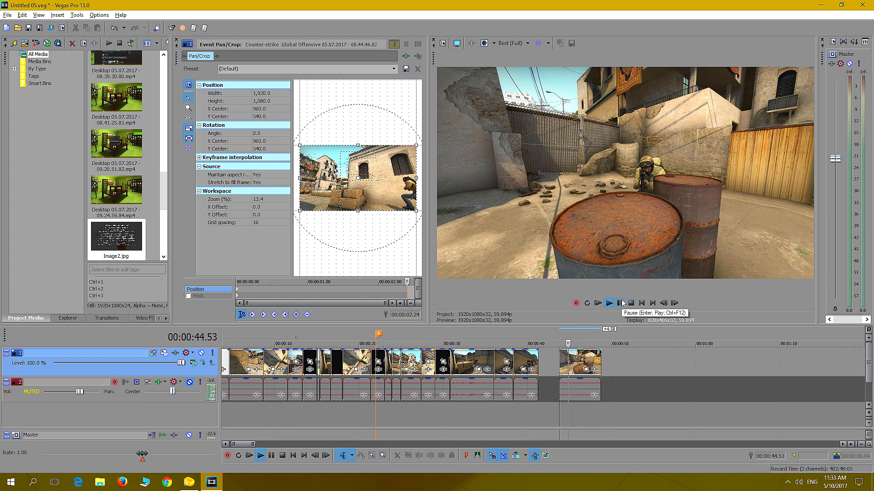
click(621, 303)
click(620, 303)
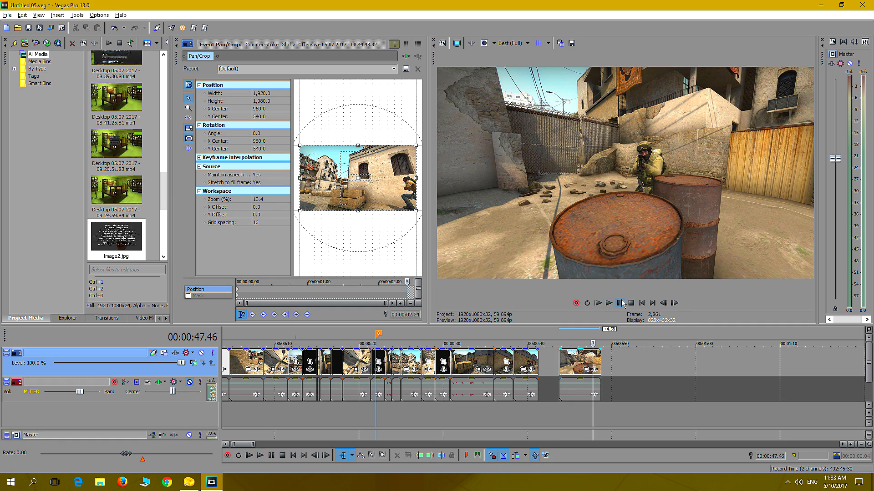
key(Left)
key(Left)
key(Left)
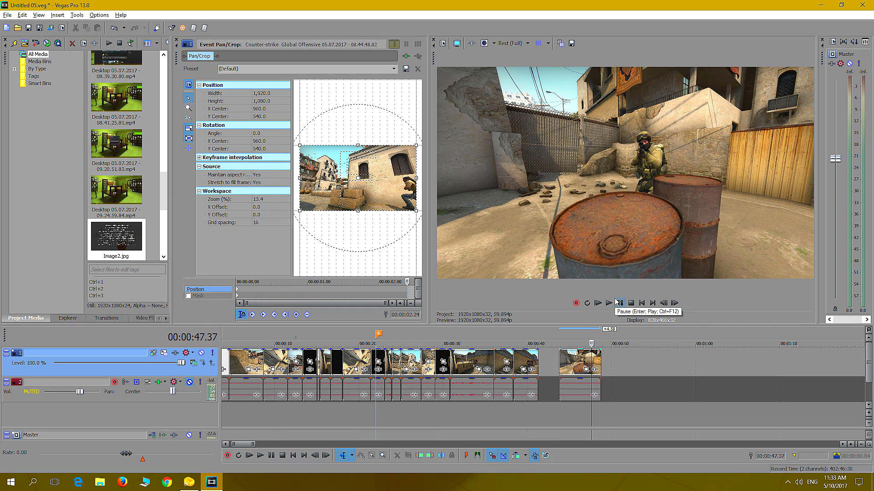
drag(600, 360, 591, 361)
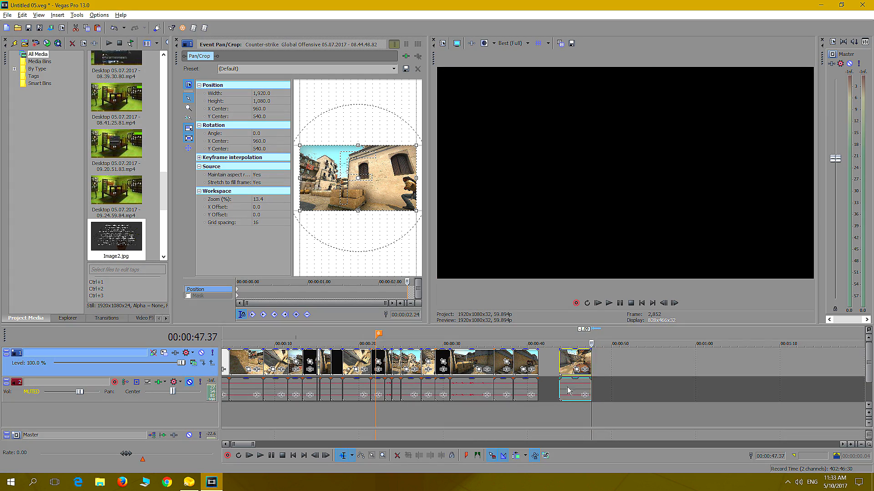
Stretch the rusty-barrels clip into slow motion to about 00:00:54 and play it back
drag(590, 359, 658, 362)
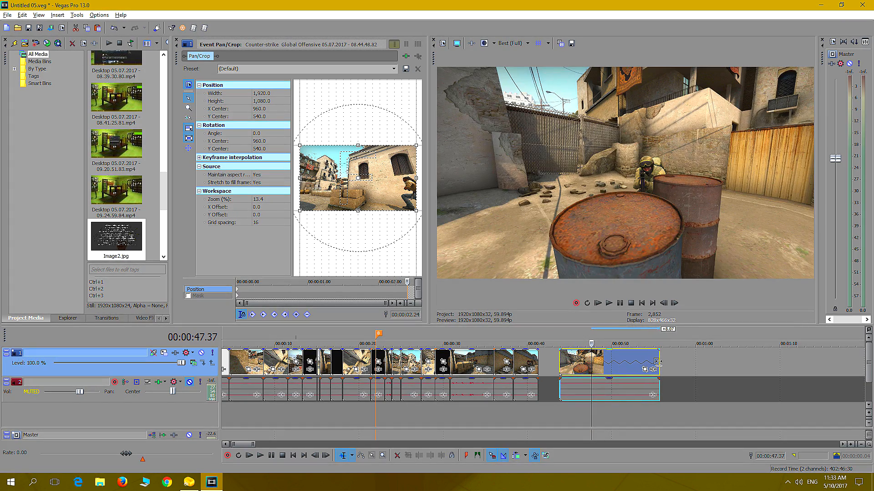
click(575, 404)
key(space)
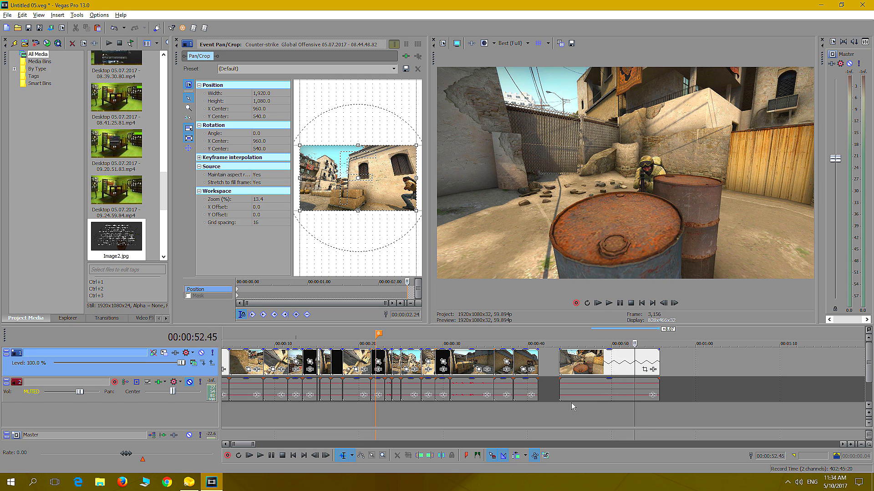
Trim the idle start off the slowed rusty-barrels clip and butt the clip against the staircase shot
key(Return)
key(Left)
key(Left)
key(Left)
key(Left)
key(Left)
key(Left)
key(Left)
key(Left)
key(Left)
key(Left)
key(Left)
key(Left)
key(Left)
key(Left)
key(Left)
key(Left)
key(Left)
key(Left)
key(Left)
key(Left)
key(Left)
key(Left)
key(Left)
key(Left)
key(Left)
key(Left)
key(Left)
key(Left)
key(Left)
key(Left)
key(Left)
key(Left)
key(Left)
key(Left)
key(Left)
key(Left)
key(Left)
key(Left)
key(Left)
key(Left)
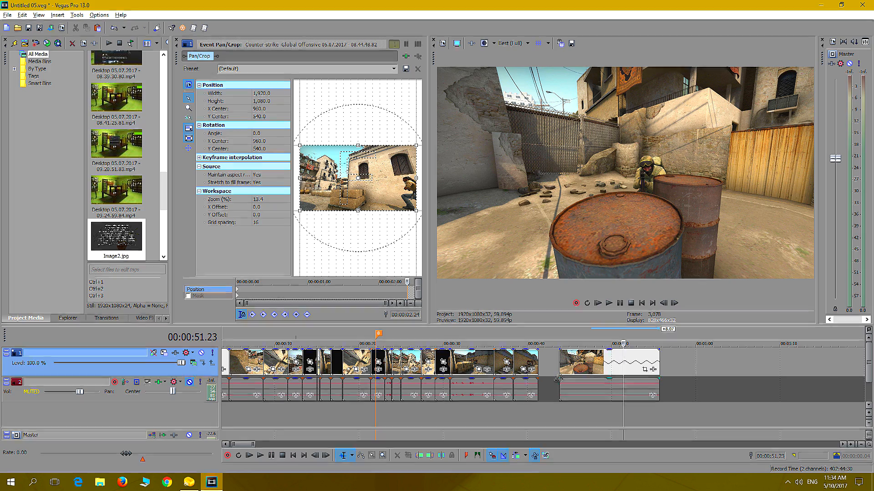
drag(562, 386, 540, 367)
click(629, 365)
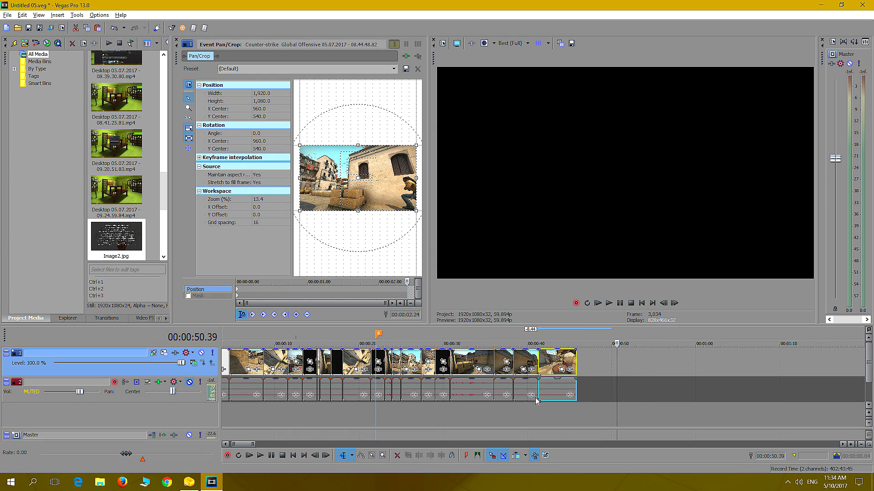
Replay the end of the staircase shot and the slowed rusty-barrels shot
click(523, 415)
click(610, 303)
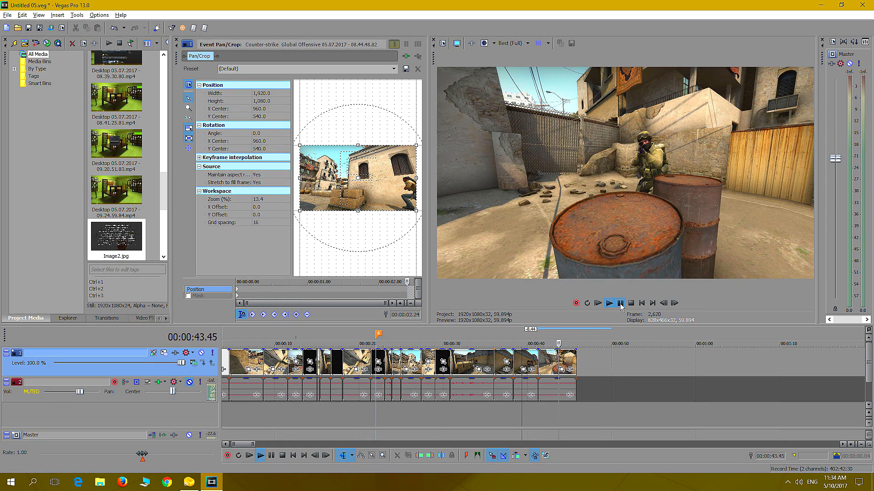
click(620, 303)
click(619, 303)
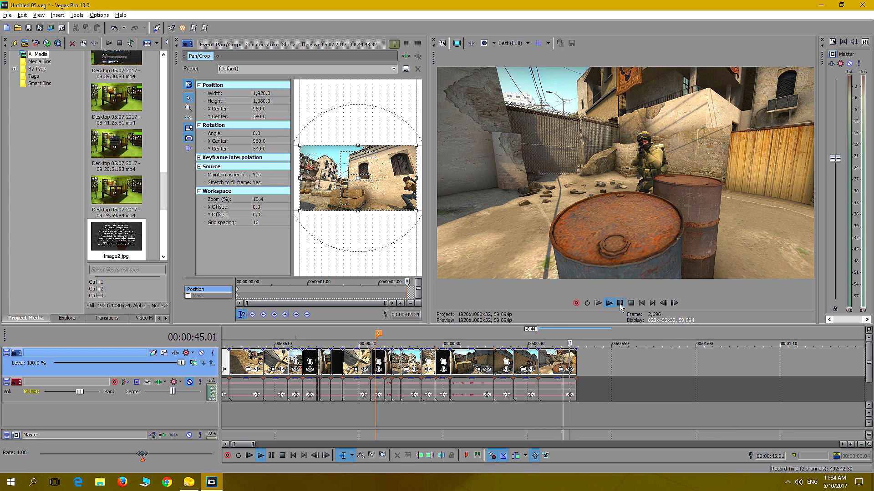
Replay the slowed rusty-barrels shot from about 00:00:43 to its end
click(620, 303)
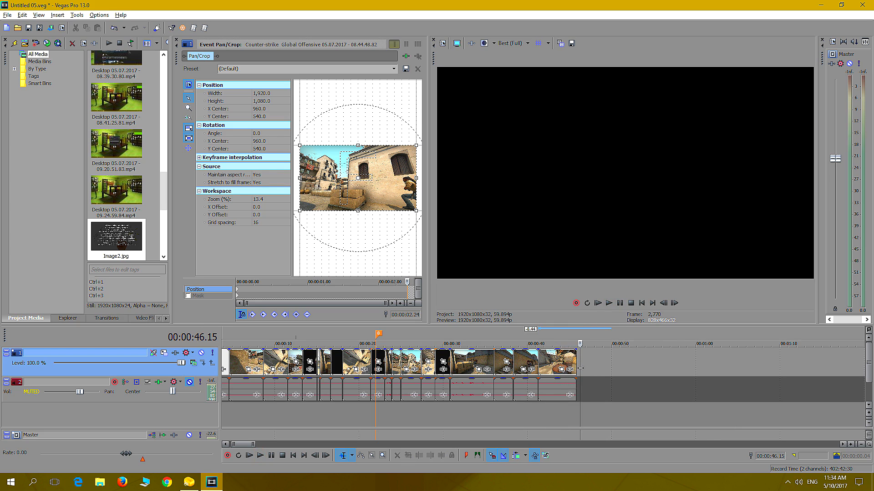
click(552, 401)
click(619, 303)
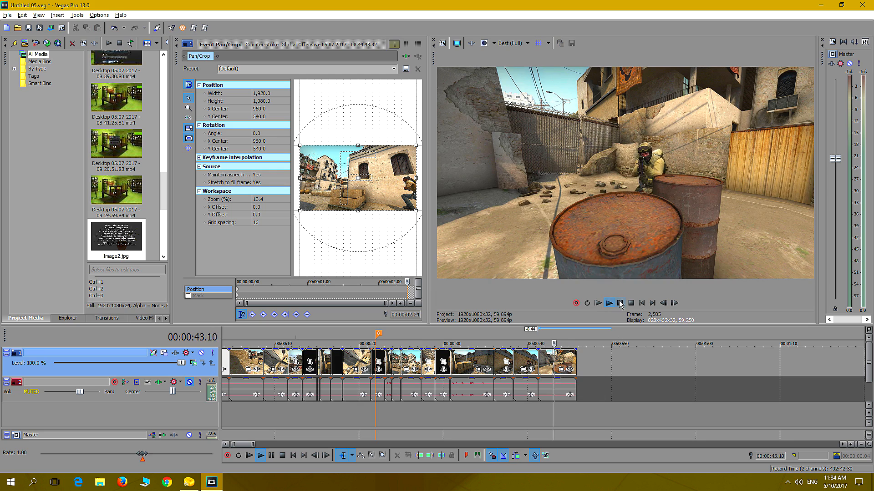
click(620, 303)
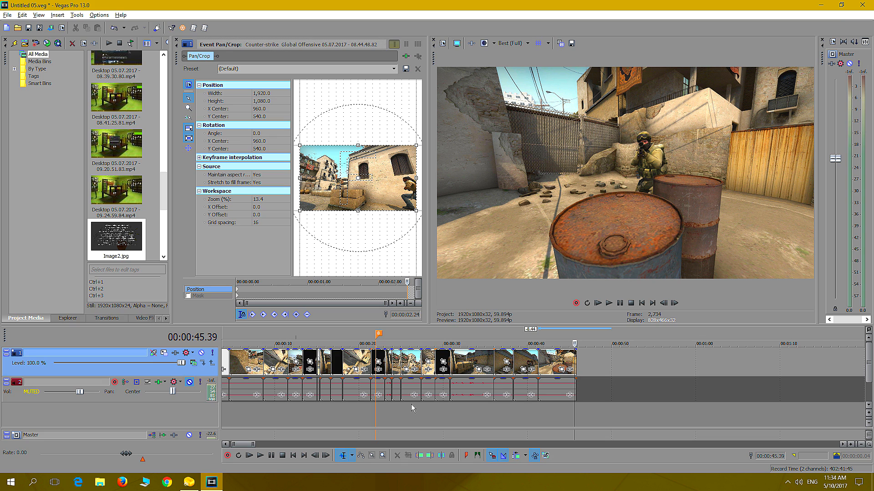
Cut the clip at the synchronised deaths marker and paste it past the end of the opening sequence at 00:00:53.21
scroll(654, 412, down, 8)
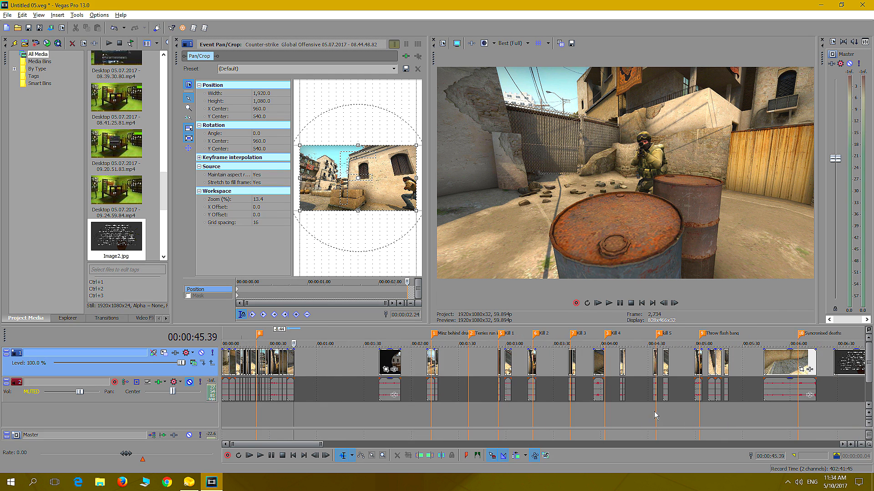
click(775, 408)
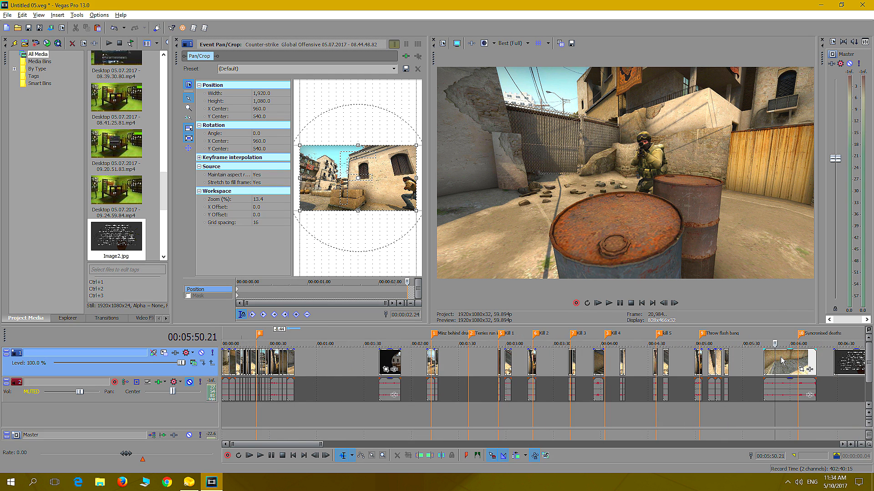
right_click(786, 362)
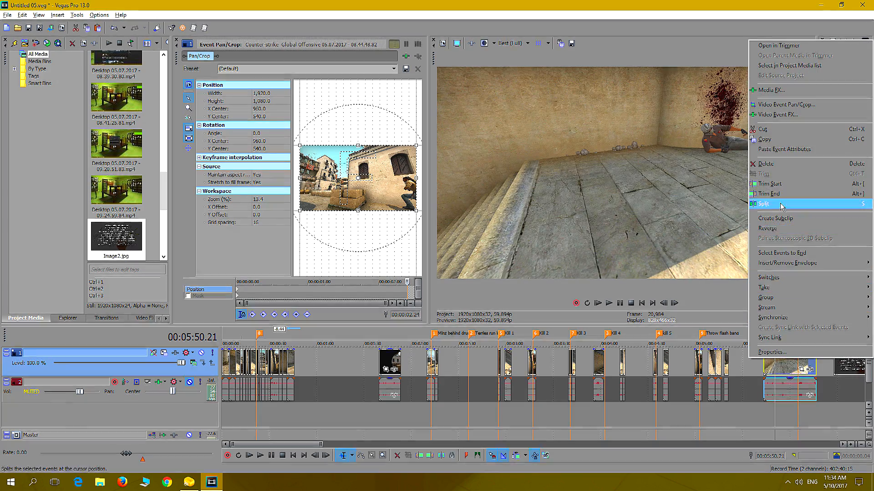
click(758, 129)
click(305, 368)
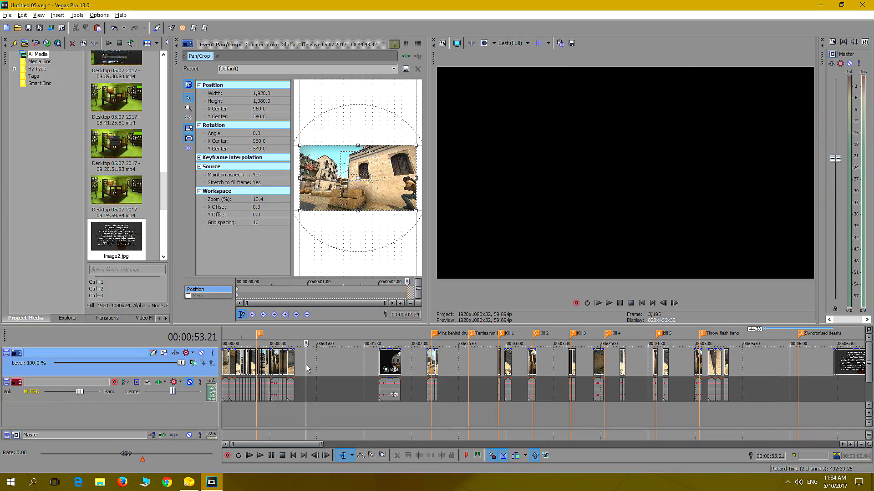
right_click(306, 369)
click(353, 205)
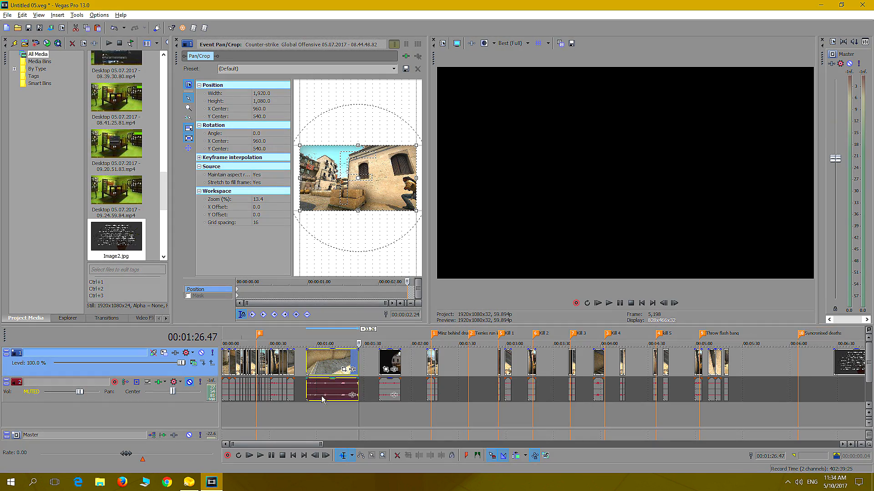
Move the pasted synchronised-deaths clip closer to the sequence so it starts at 00:00:47.21
scroll(368, 388, up, 2)
scroll(369, 388, up, 3)
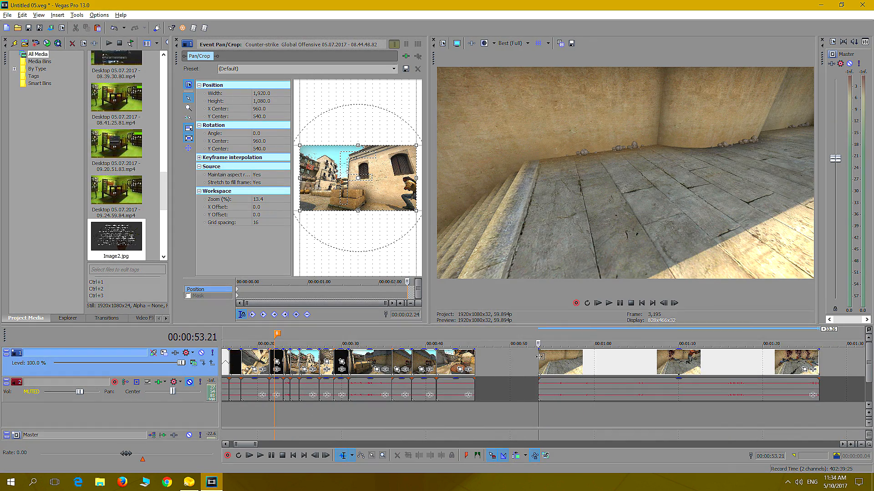
click(510, 356)
drag(510, 357, 508, 357)
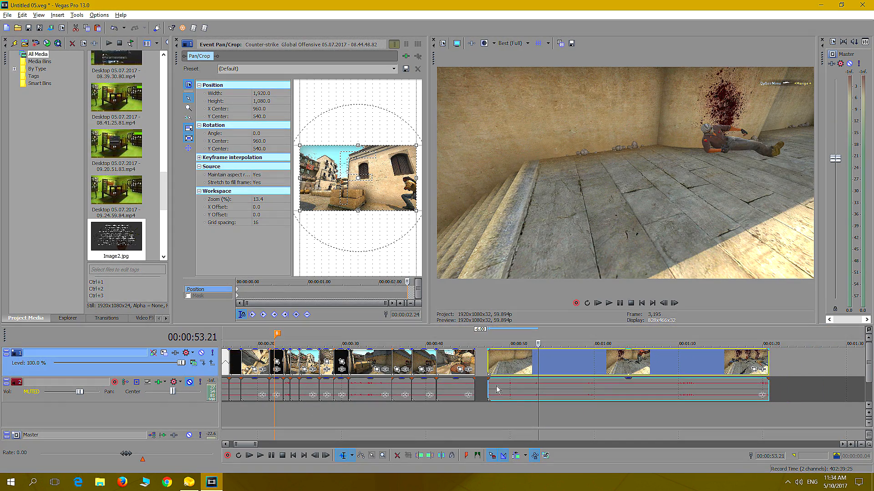
Play the start of the synchronised-deaths clip and split it at 00:00:48.42, after the sniper player's pass
click(486, 419)
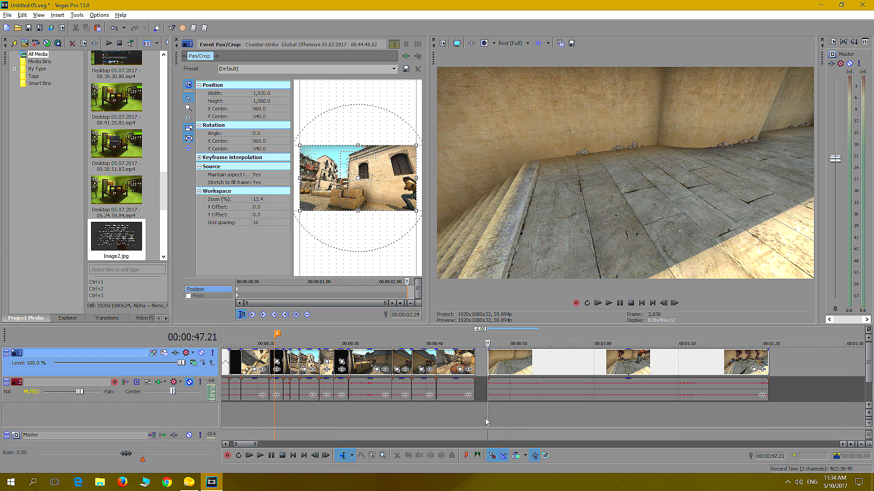
key(space)
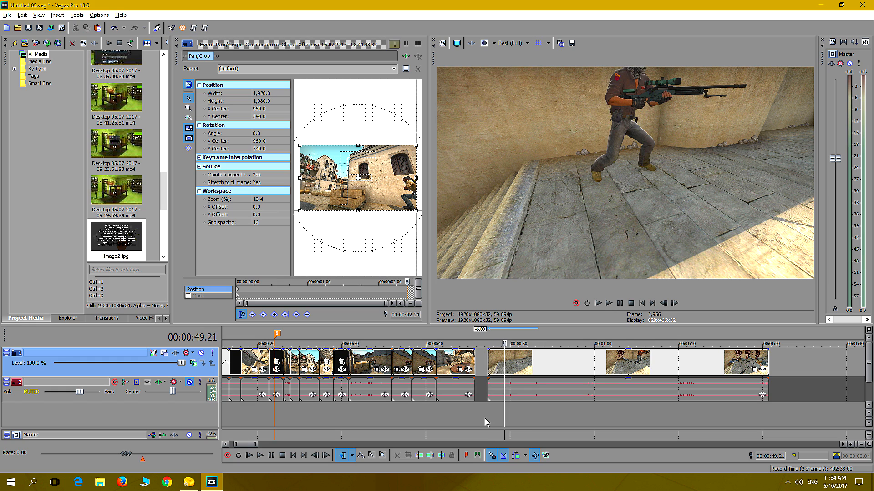
key(Left)
key(Left)
key(Left)
key(Left)
key(Left)
key(Left)
key(Left)
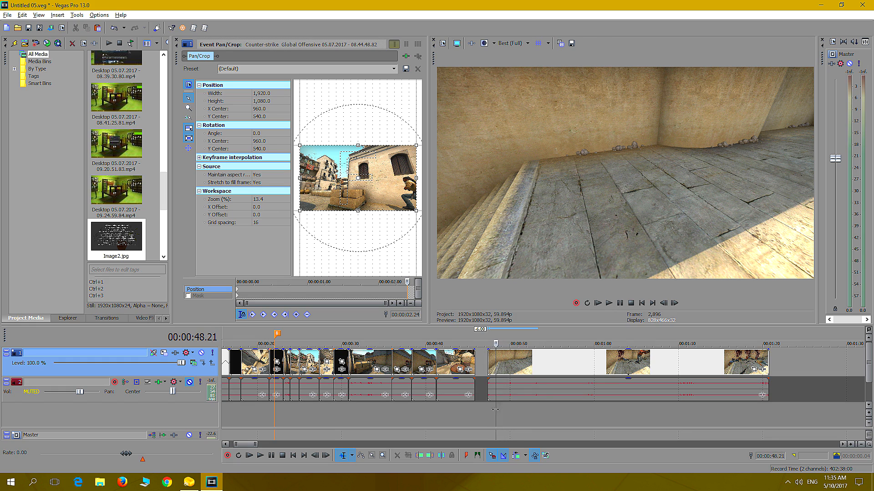
click(482, 417)
click(488, 414)
key(space)
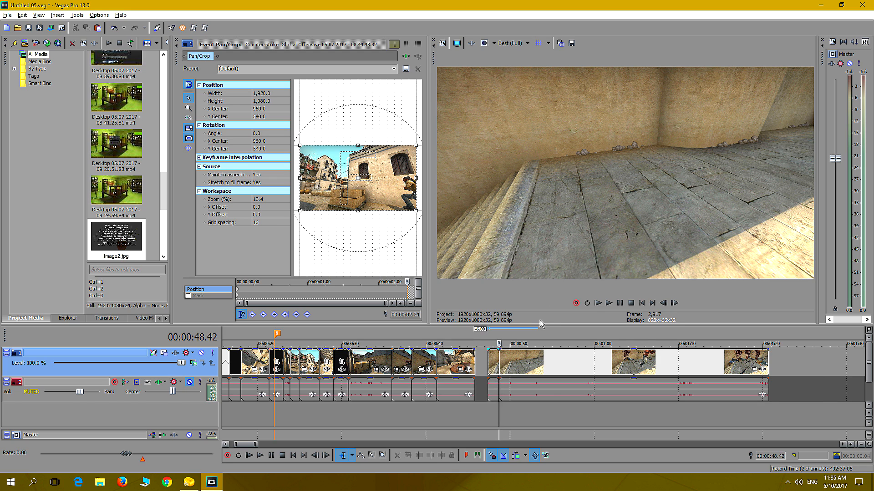
Set the split-off opening piece aside beyond the clip and trim the remaining clip's start to 00:00:50.00, where the first victim enters
click(511, 416)
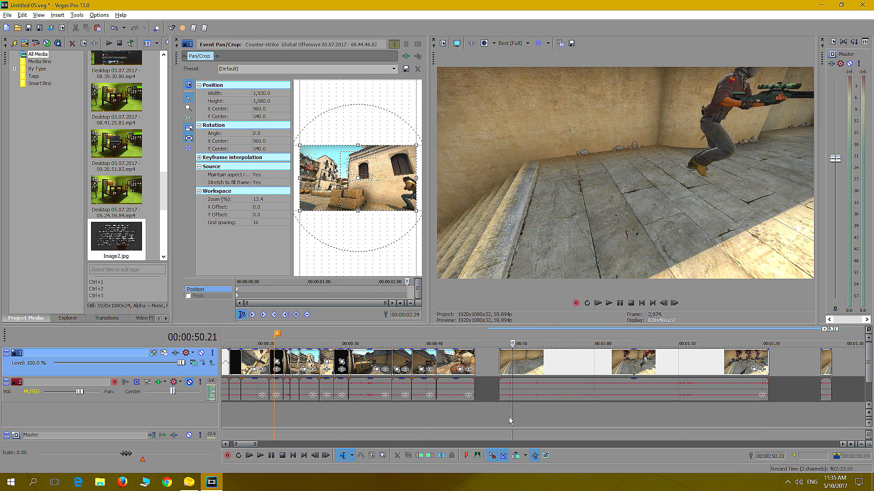
click(516, 414)
key(Left)
key(Left)
key(Left)
key(Left)
key(Left)
key(Left)
key(Left)
key(Left)
key(Left)
key(Left)
key(Left)
key(Left)
key(Left)
key(Left)
key(Right)
key(Right)
key(Right)
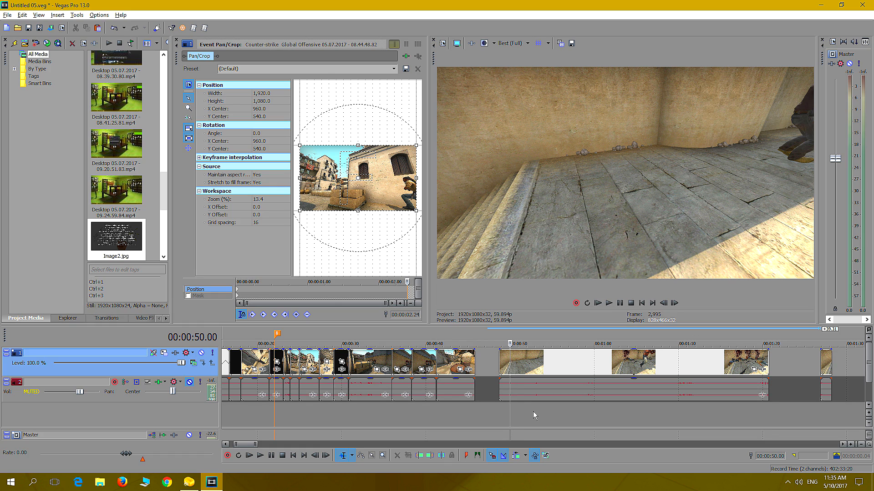
drag(499, 362, 508, 364)
Step to where the first killed player lies on the ground and split the clip at 00:00:51.09
key(Right)
key(Right)
key(Right)
key(Right)
key(Right)
key(Right)
key(Right)
key(Right)
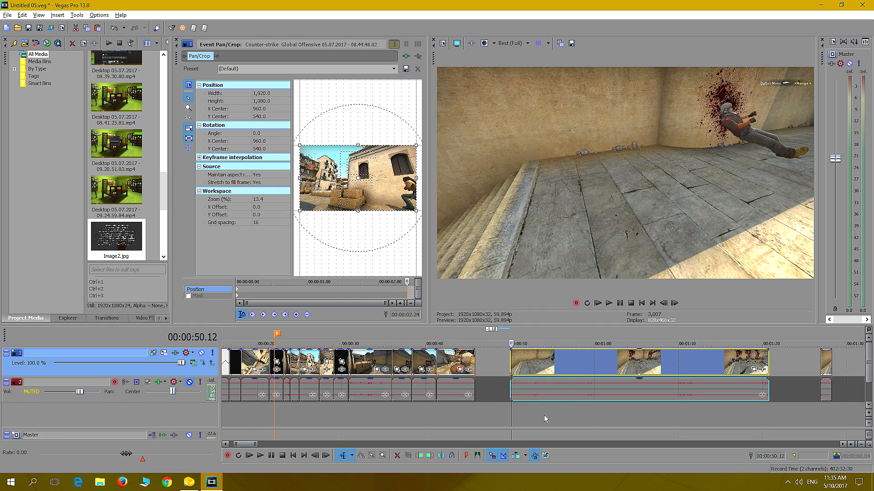
key(Right)
key(Right)
key(Right)
key(Right)
key(Right)
key(Right)
key(Right)
key(Right)
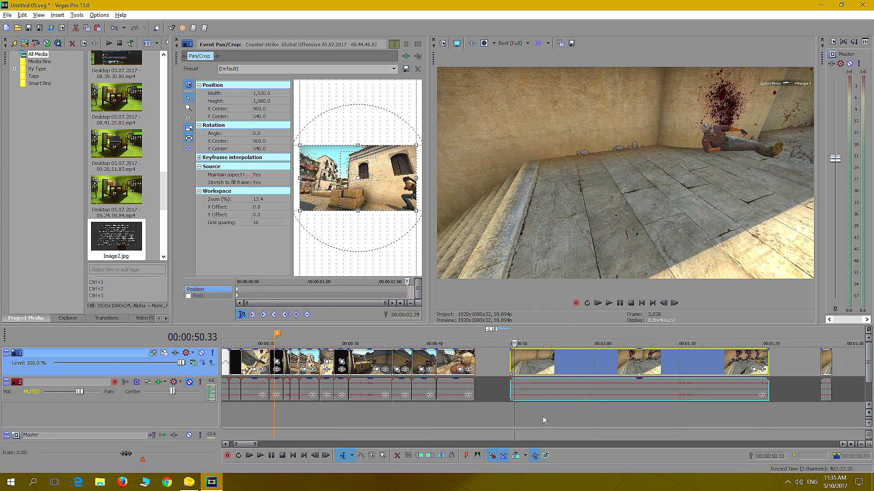
key(Right)
key(Right)
key(Right)
key(Right)
key(Right)
key(Right)
key(Right)
key(Right)
key(Right)
key(Right)
key(Right)
key(Right)
key(Right)
key(Right)
key(Right)
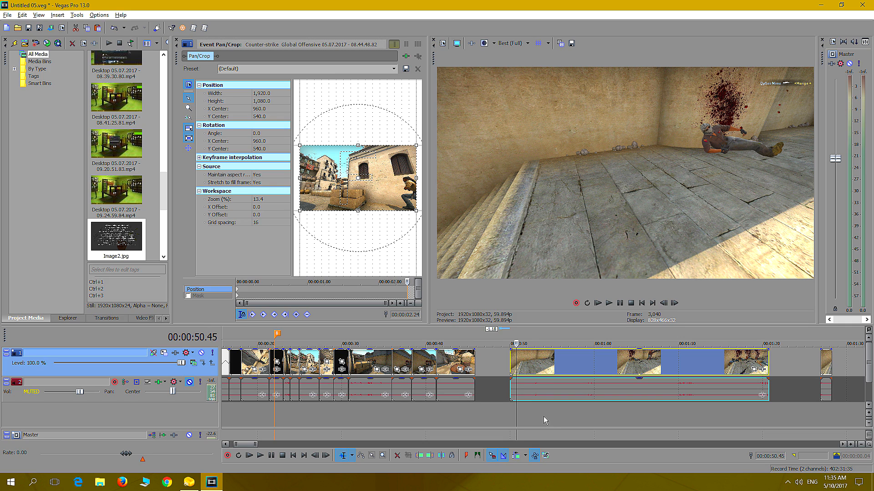
key(Right)
key(Right)
key(Right)
key(Right)
key(Right)
key(Right)
key(Right)
key(Right)
key(Right)
key(Right)
key(Right)
key(Right)
key(Right)
key(Right)
key(Right)
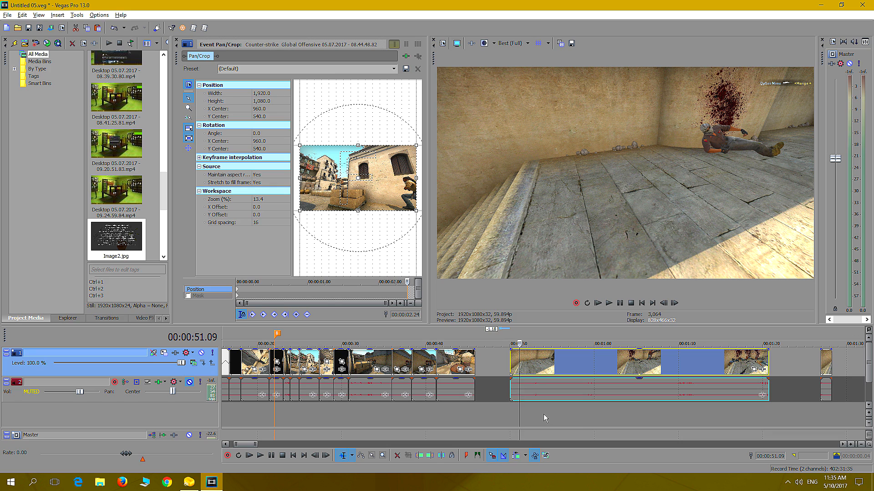
key(s)
Step through the rest of the clip to find the moment just before the second player is shot
key(Right)
key(Right)
key(Right)
key(Right)
key(Right)
key(Right)
key(Right)
key(Right)
key(Right)
key(Right)
key(Right)
key(Right)
key(Right)
key(Right)
key(Right)
key(Right)
key(Right)
key(Right)
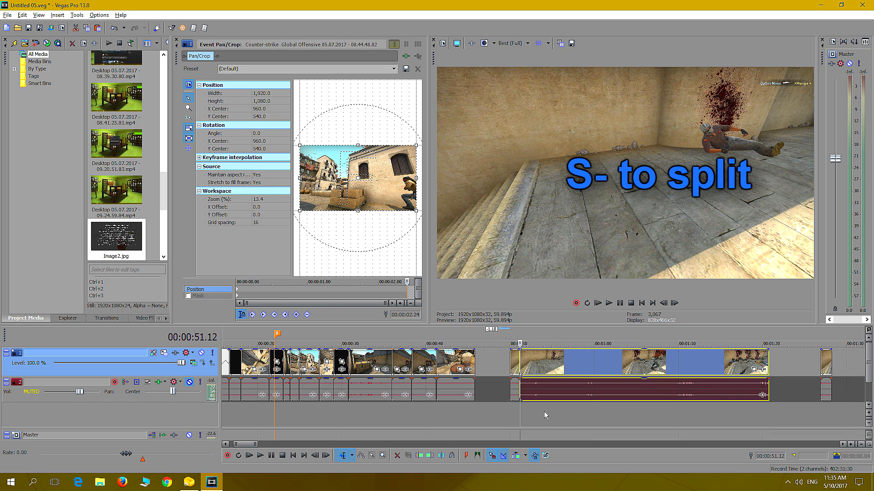
key(Right)
key(Right)
key(Right)
key(Right)
key(Right)
key(Right)
key(Right)
key(Right)
key(Right)
key(Right)
key(Right)
key(Right)
key(Right)
key(Right)
key(Right)
key(Right)
key(Right)
key(Right)
key(Right)
key(Right)
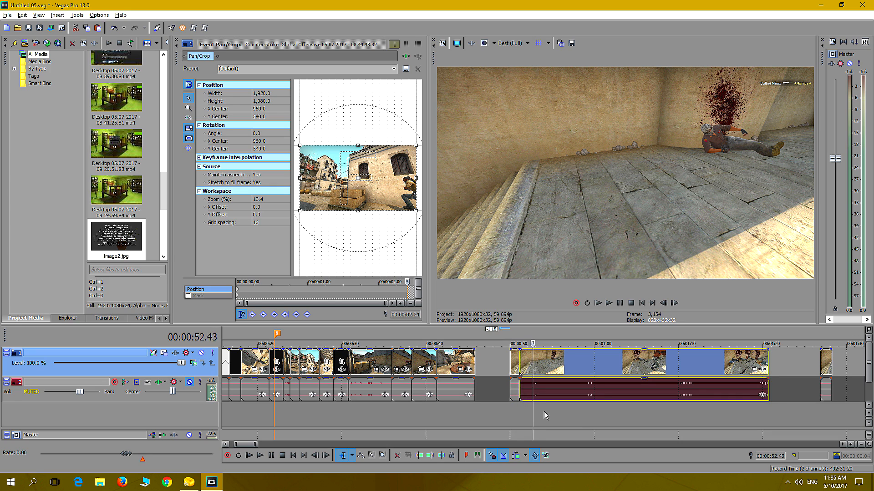
key(Right)
key(Right)
key(Right)
key(Right)
key(Right)
key(Right)
key(Right)
key(Right)
key(Right)
key(Right)
key(Right)
key(Right)
key(Right)
key(Right)
key(Right)
key(Right)
key(Right)
key(Right)
key(Right)
key(Right)
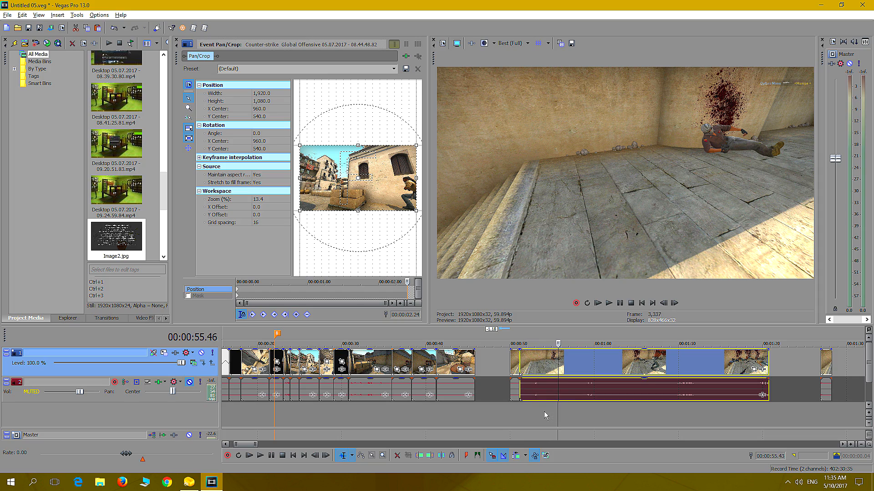
key(Right)
key(Right)
key(Right)
key(Right)
key(Right)
key(Right)
key(Right)
key(Right)
key(Right)
key(Right)
key(Right)
key(Right)
key(Right)
key(Right)
key(Right)
key(Right)
key(Right)
key(Right)
key(Right)
key(Right)
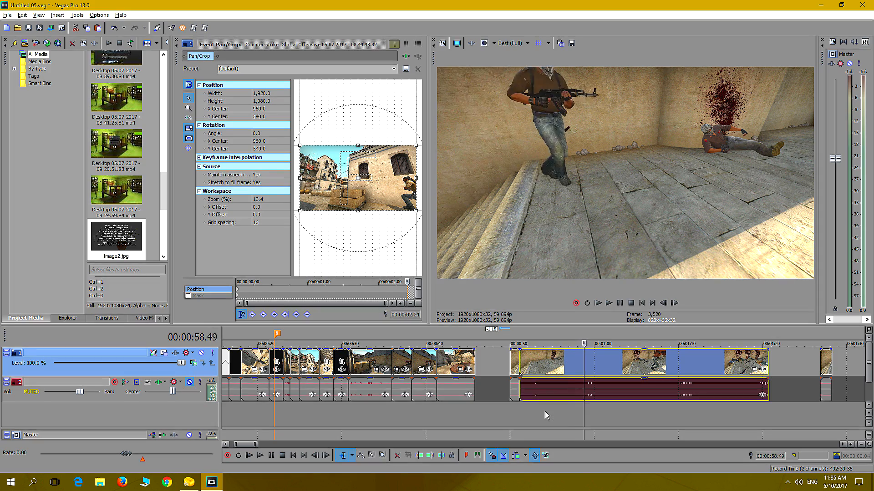
key(Right)
key(Right)
key(Right)
key(Right)
key(Right)
key(Right)
key(Right)
key(Right)
key(Right)
key(Right)
key(Right)
key(Right)
key(Right)
key(Right)
key(Right)
key(Left)
key(Left)
key(Left)
key(Left)
key(Left)
key(Left)
key(Left)
key(Left)
key(Left)
key(Left)
key(Left)
key(Left)
key(Left)
key(Left)
key(Left)
key(Left)
key(Left)
key(Left)
key(Left)
key(Left)
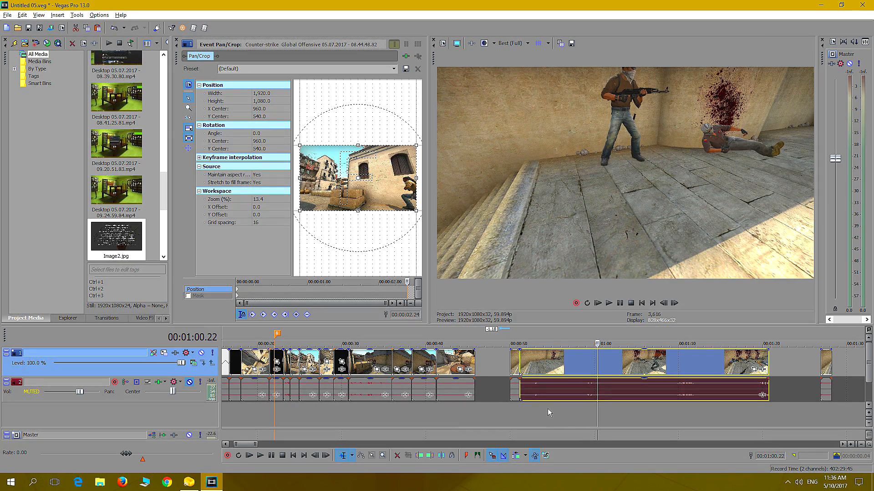
Trim the second piece's start to just before the second player falls, about 00:01:00, and butt it against the first-death piece
click(518, 366)
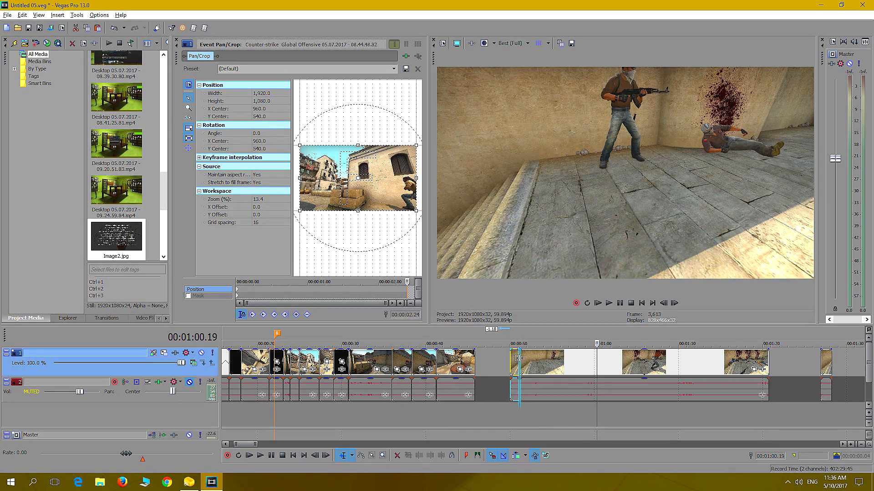
click(576, 368)
key(space)
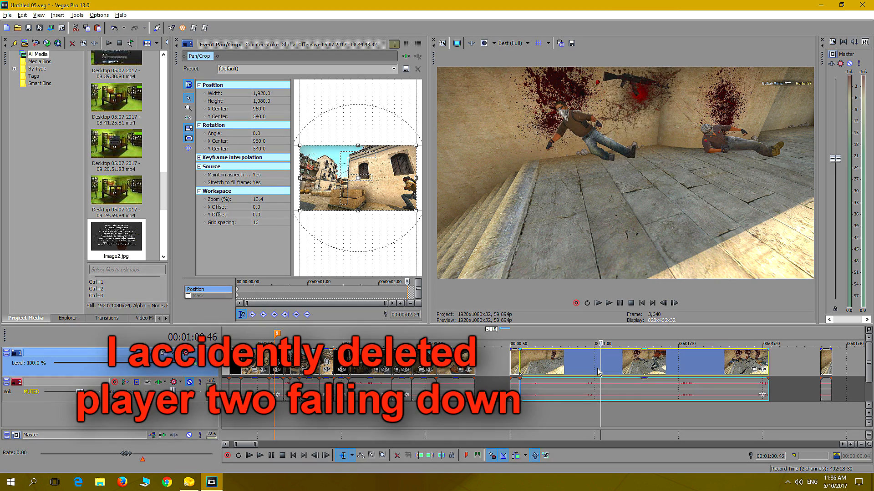
click(598, 371)
key(Left)
key(Left)
key(Left)
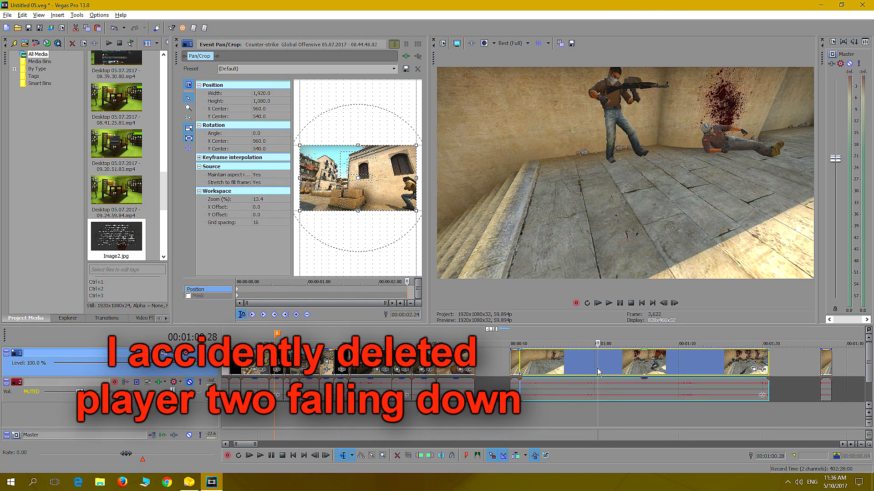
key(Left)
drag(520, 360, 529, 376)
Play the shortened second piece from its start and examine where the third player is killed
click(519, 410)
key(space)
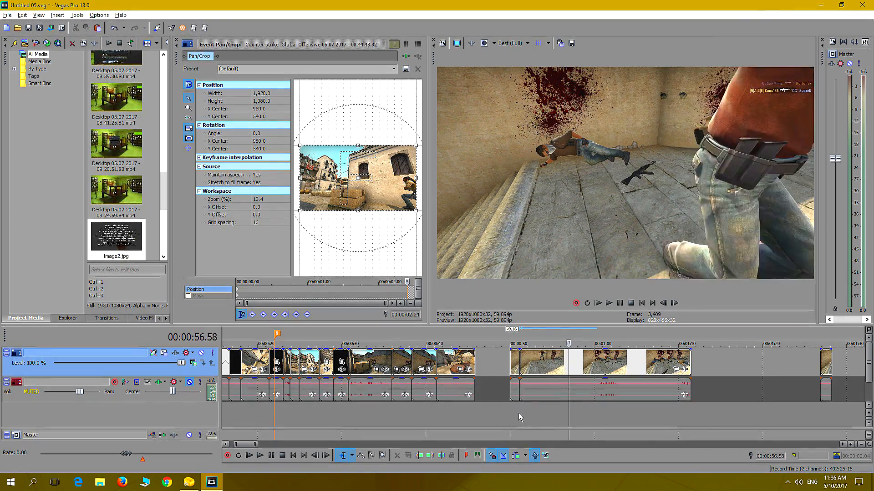
key(Return)
key(Left)
key(Left)
key(Left)
key(Left)
key(Left)
key(Left)
key(Left)
key(Left)
key(Left)
key(Left)
key(Left)
key(Left)
key(Left)
key(Left)
key(Left)
key(Left)
key(Left)
key(Left)
key(Left)
key(Left)
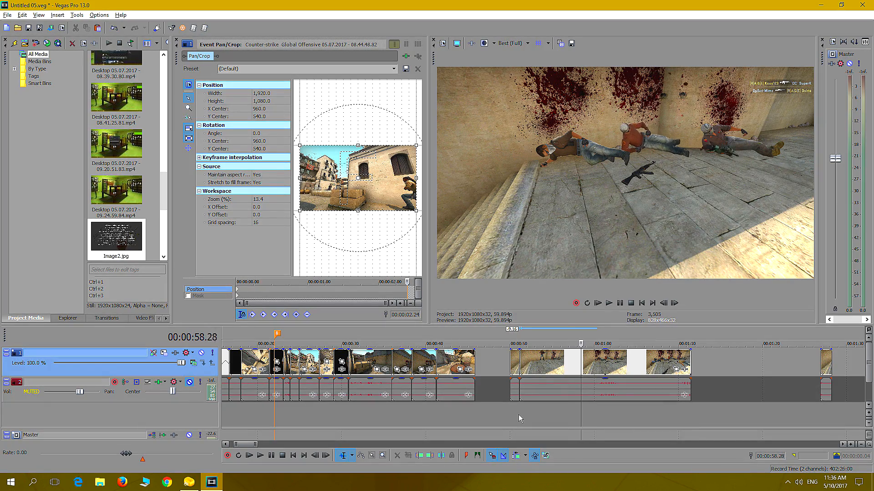
key(Right)
key(Right)
key(Right)
key(Right)
key(Right)
key(Right)
key(Right)
key(Right)
key(Right)
key(Right)
key(Right)
key(Right)
key(Right)
key(Right)
key(Right)
key(Right)
key(Right)
key(Right)
key(Right)
key(Right)
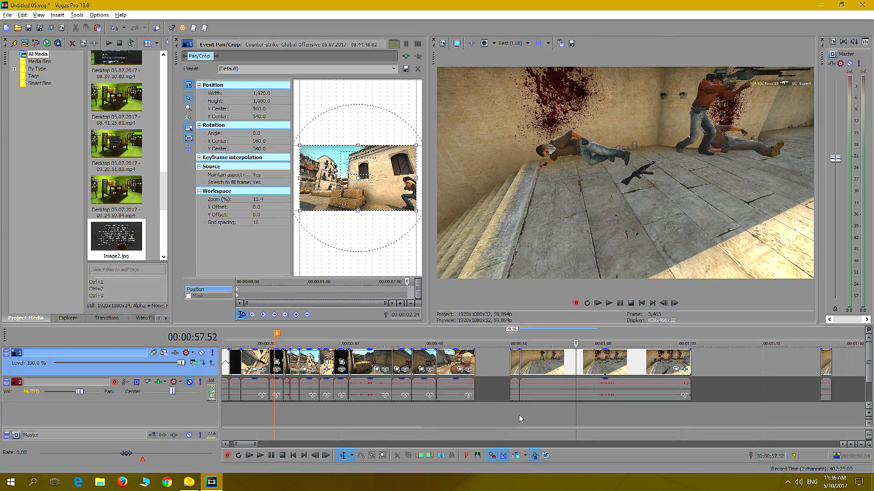
Find the frame just before the third player is shot, trim the second piece's start to 00:00:57.37, and return to the first-death piece's start
key(Left)
key(Left)
key(Left)
key(Left)
key(Left)
key(Left)
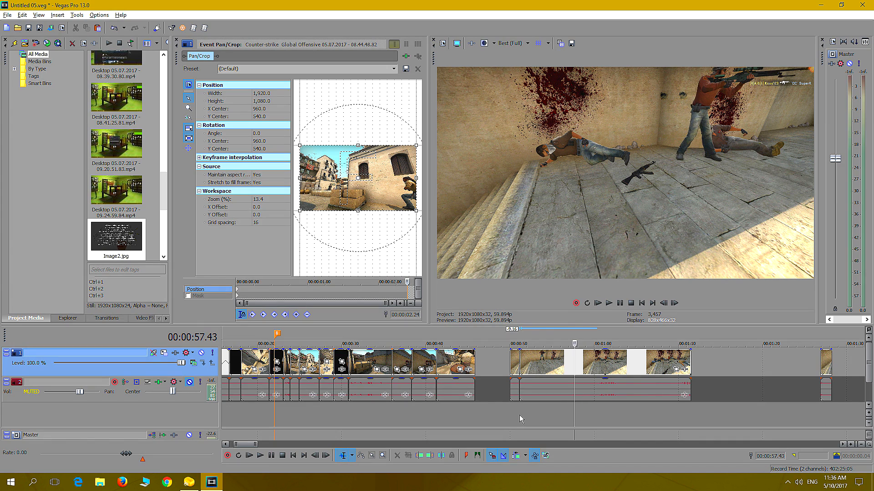
key(Left)
key(Left)
key(Left)
key(Left)
key(Left)
key(Left)
key(Left)
key(Left)
key(Left)
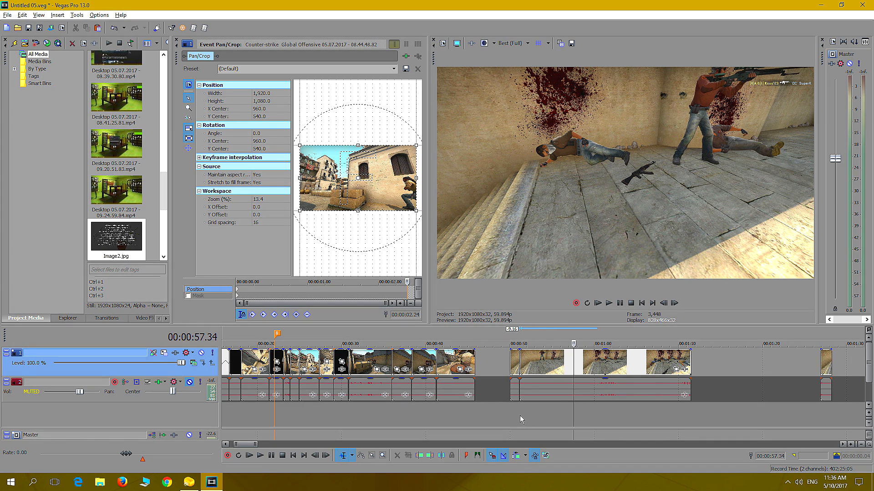
key(Right)
key(Right)
key(Right)
key(Right)
key(Right)
key(Right)
key(Right)
key(Right)
key(Right)
key(Right)
key(Right)
key(Right)
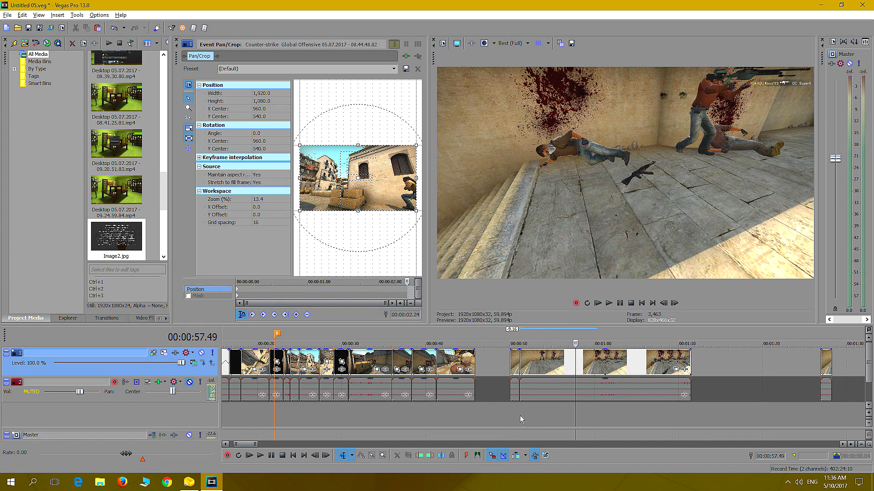
key(Left)
key(Left)
key(Left)
key(Left)
key(Left)
key(Left)
key(Left)
key(Left)
key(Left)
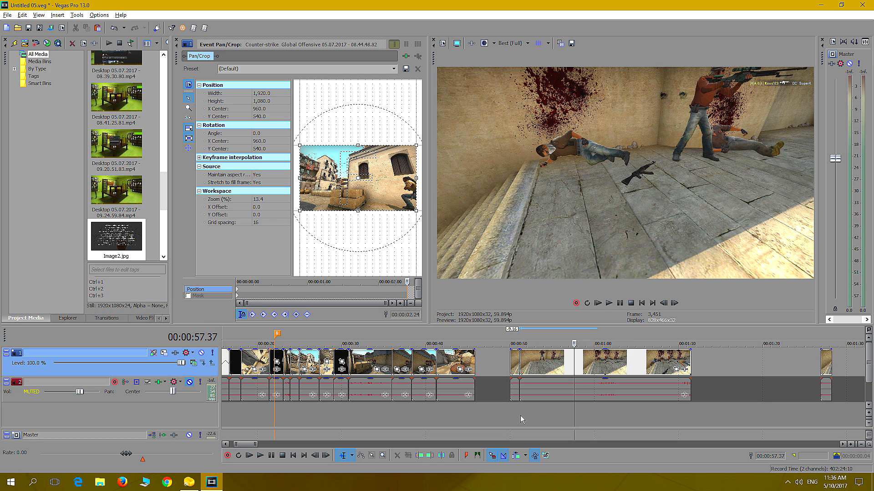
drag(521, 364, 575, 376)
click(513, 411)
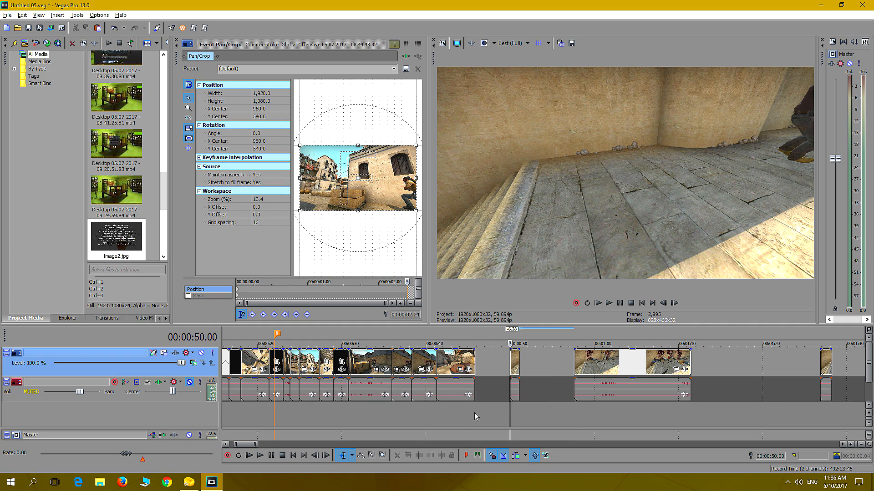
Play the first-death piece from its start through the gap, and undo the last trim and move of the second piece
click(466, 412)
click(515, 408)
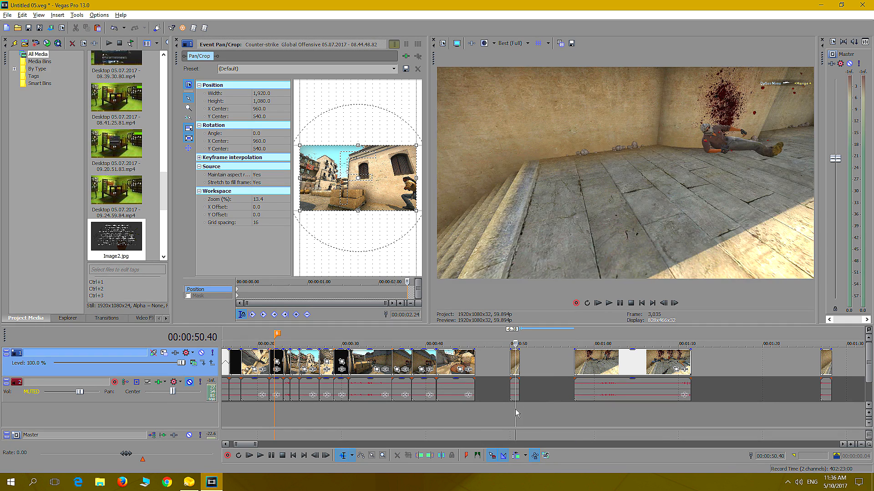
click(511, 413)
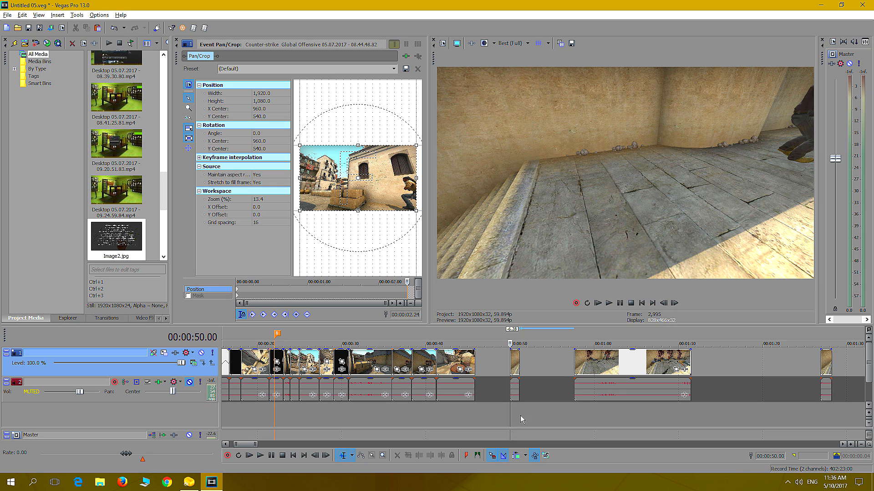
click(823, 405)
click(514, 417)
key(space)
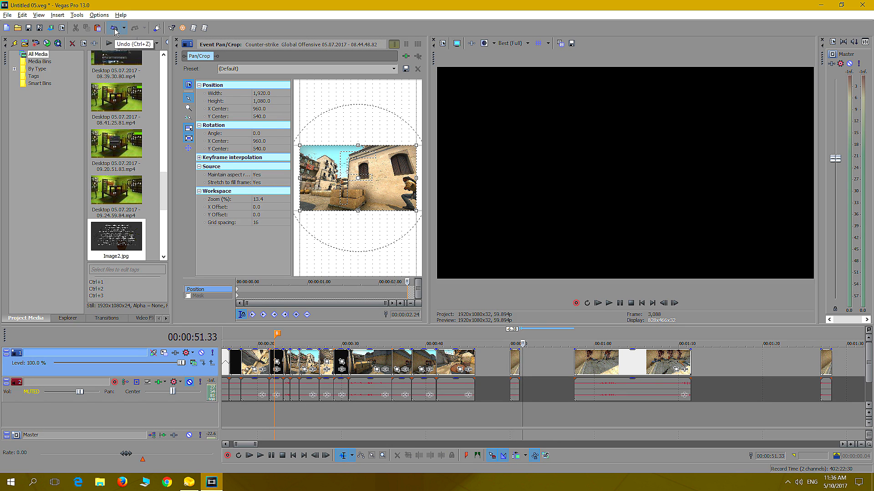
click(115, 30)
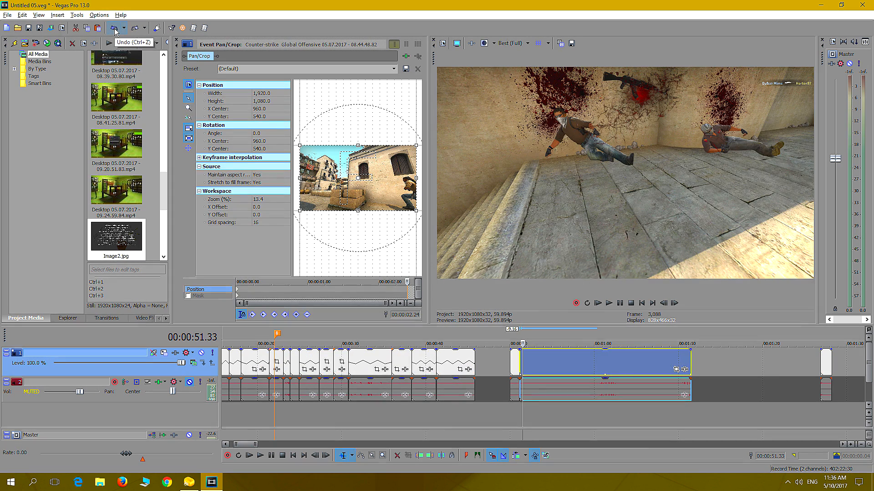
Step frame by frame through the second player's fall and split the second piece shortly after it, around 00:00:52
click(525, 410)
click(518, 412)
key(Right)
key(Right)
key(Left)
key(Left)
key(Right)
key(Right)
key(Right)
key(Right)
key(Right)
key(Right)
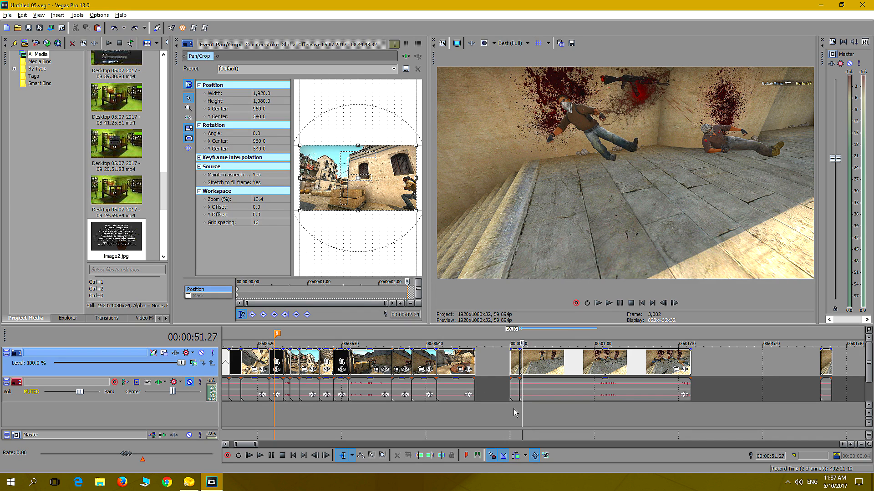
key(Right)
key(Right)
key(Right)
key(Right)
key(Right)
key(Right)
key(Right)
key(Right)
key(Right)
key(Right)
key(Right)
key(Right)
key(Right)
key(Right)
key(Right)
key(Right)
key(Right)
key(Right)
key(Right)
key(s)
Find the frame just before the third player is shot, trim the third piece's start to 00:00:57.37, and butt it against the second-death piece
key(space)
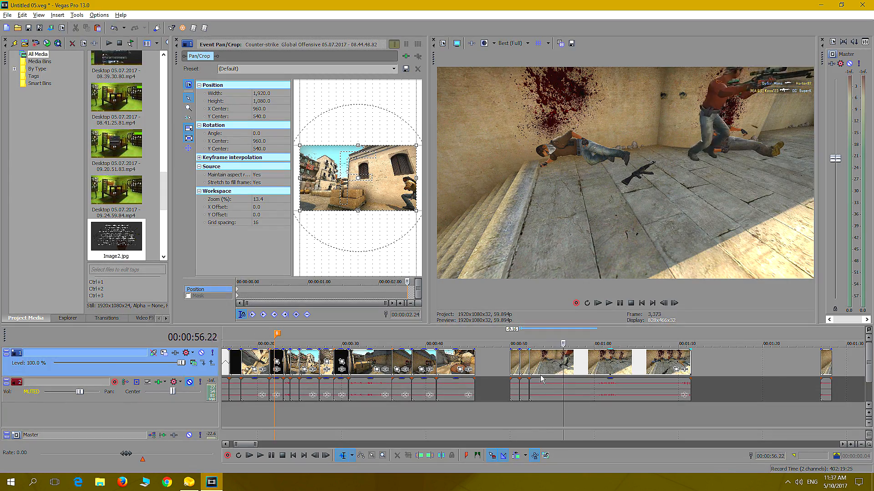
key(Left)
key(Left)
key(Left)
key(Left)
key(Left)
key(Left)
key(Left)
key(Left)
key(Left)
key(Right)
key(Left)
key(Left)
key(Left)
key(Left)
key(Left)
key(Left)
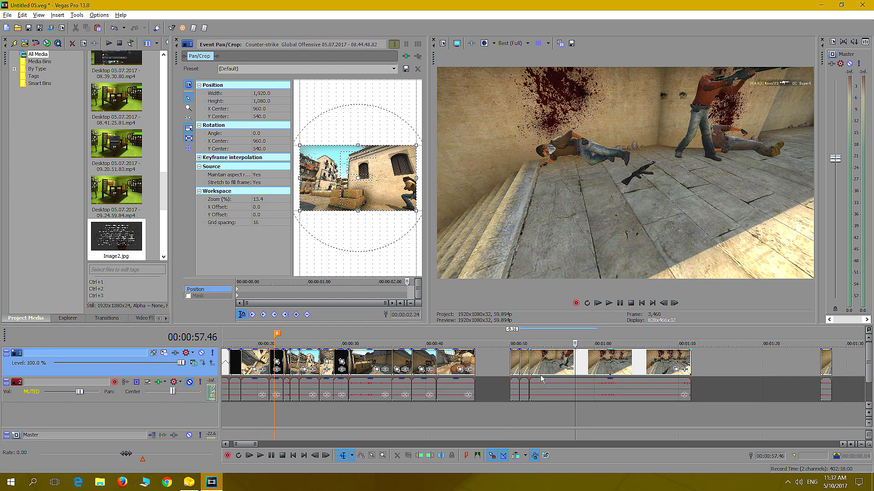
key(Left)
key(Left)
key(Left)
key(Left)
key(Left)
key(Left)
key(Left)
key(Left)
key(Left)
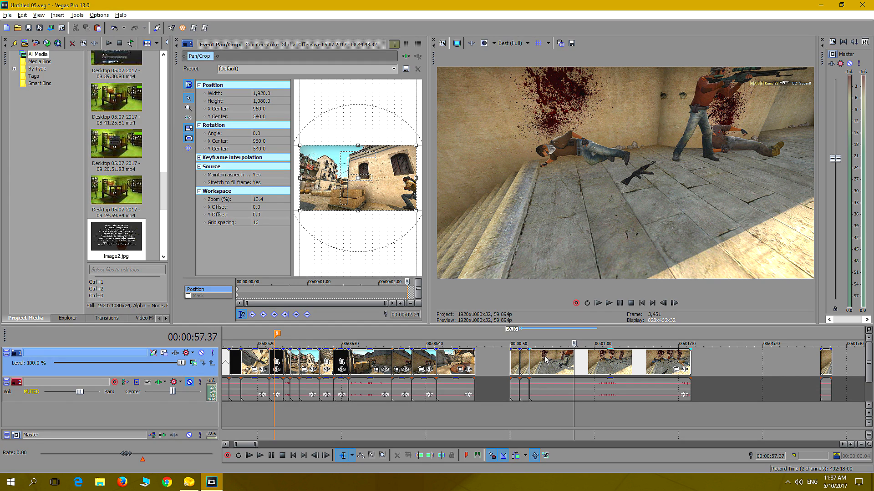
mouse_move(530, 359)
mouse_down()
mouse_move(585, 368)
mouse_move(541, 368)
mouse_up()
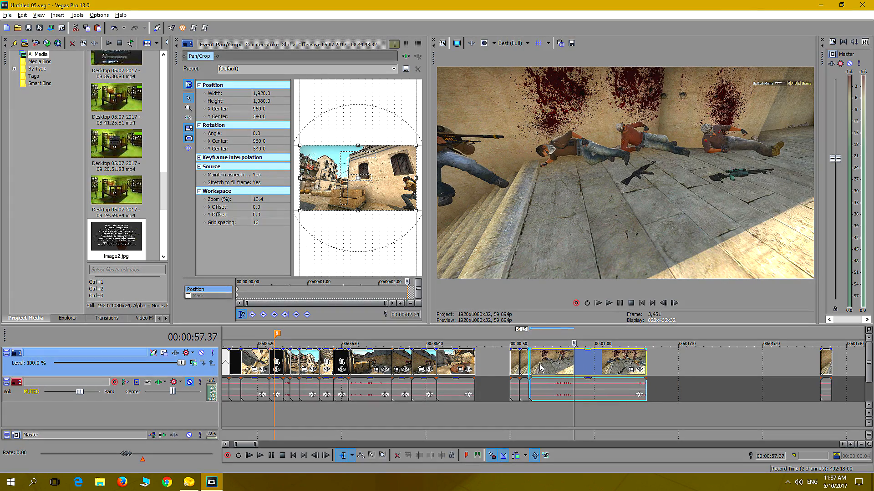
Play through the third player's fall and split the third piece at 00:00:53.52
click(525, 409)
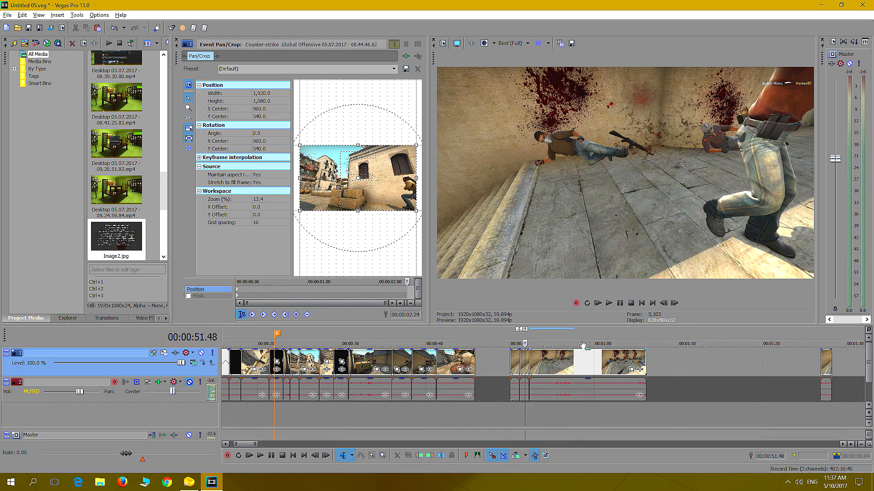
click(610, 303)
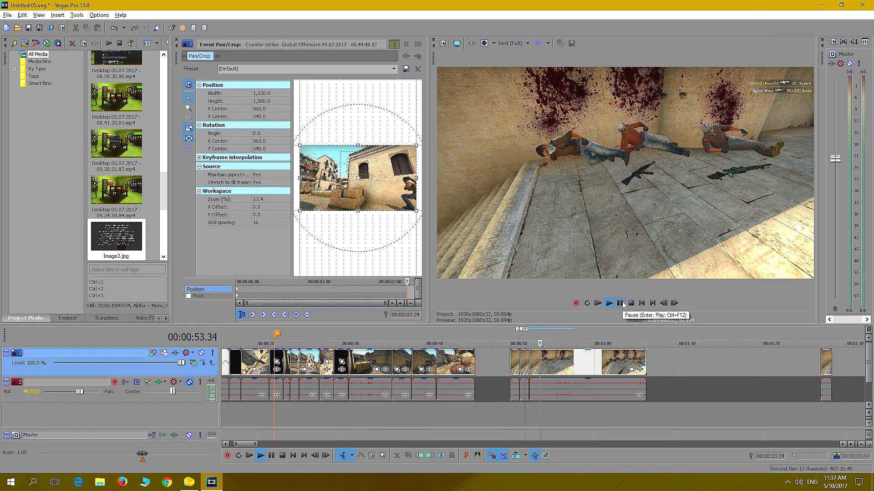
click(620, 303)
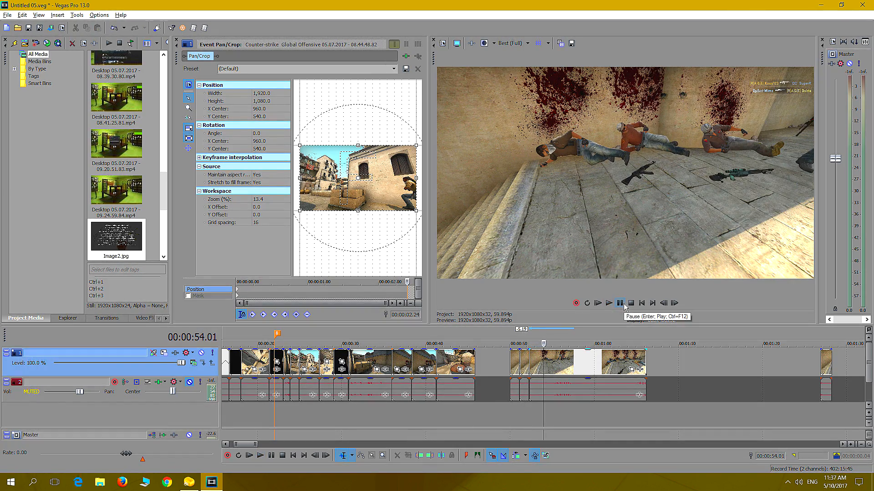
key(Right)
key(Right)
key(Right)
key(Right)
key(Right)
key(Right)
key(Right)
key(Right)
key(Right)
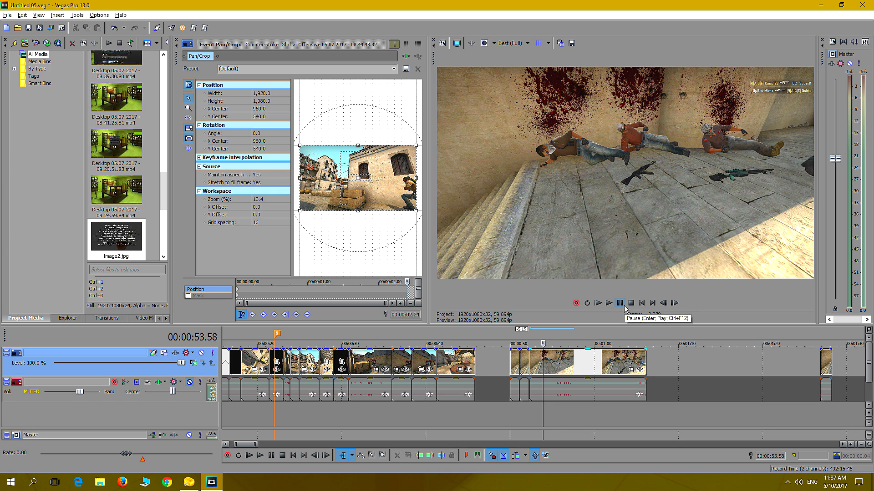
key(Left)
key(Left)
key(Left)
key(Left)
key(Left)
key(Left)
key(Left)
key(Left)
key(Left)
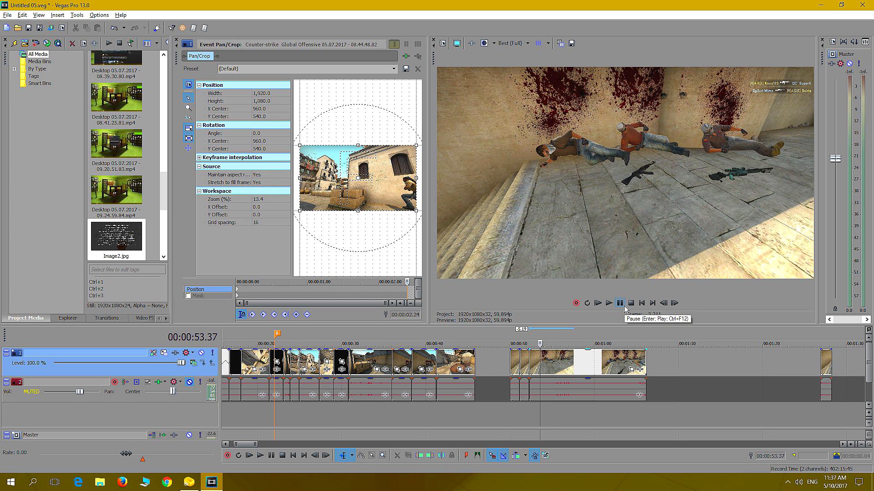
key(Right)
key(Right)
key(Right)
key(Right)
key(Right)
key(Right)
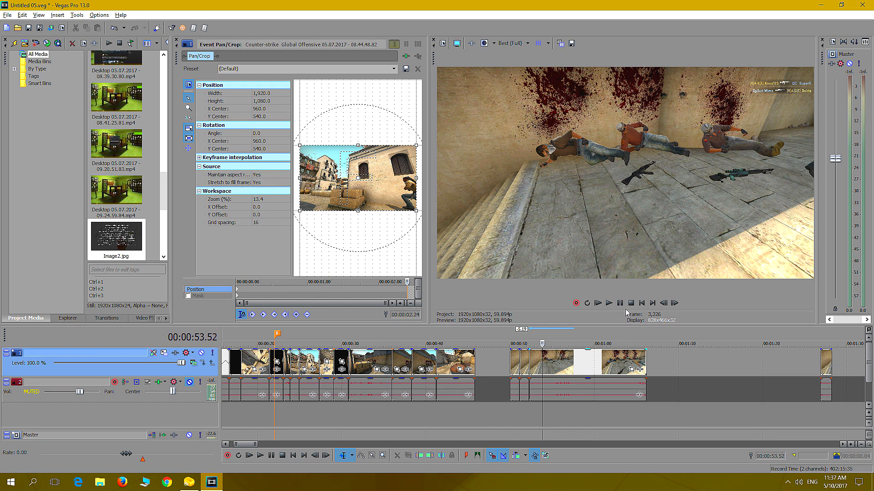
key(s)
Find the frame just before the fourth player falls and trim the remaining piece's start to 00:01:00.40
key(space)
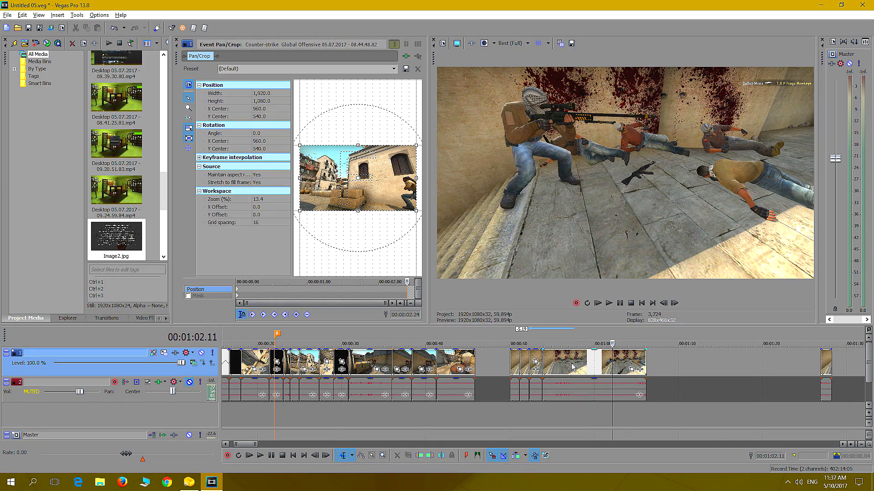
key(Right)
key(Left)
key(Left)
key(Left)
key(Left)
key(Left)
key(Left)
key(Left)
key(Left)
key(Left)
key(Left)
key(Left)
key(Left)
key(Left)
key(Left)
key(Left)
key(Left)
key(Left)
key(Left)
key(Left)
key(Left)
key(Left)
key(Left)
key(Left)
key(Left)
key(Left)
key(Left)
key(Left)
key(Left)
key(Left)
key(Left)
key(Left)
key(Left)
key(Left)
key(Left)
key(Left)
key(Left)
key(Left)
key(Left)
key(Left)
key(Left)
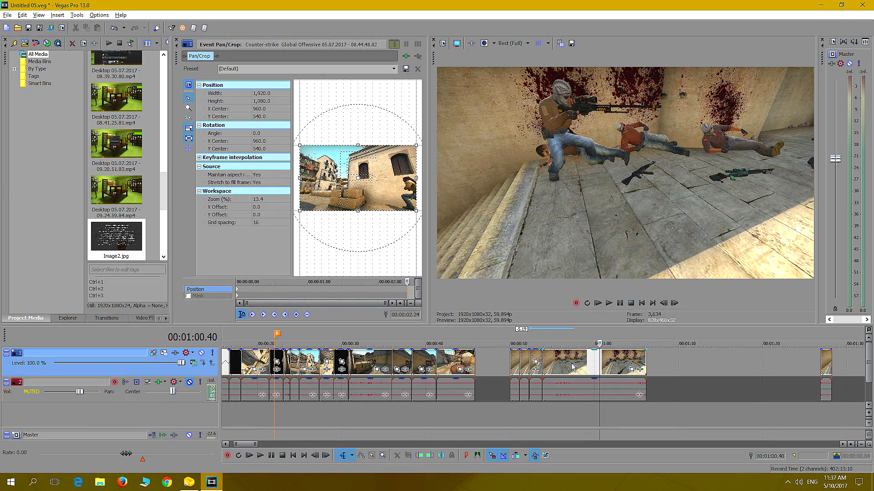
drag(544, 359, 600, 369)
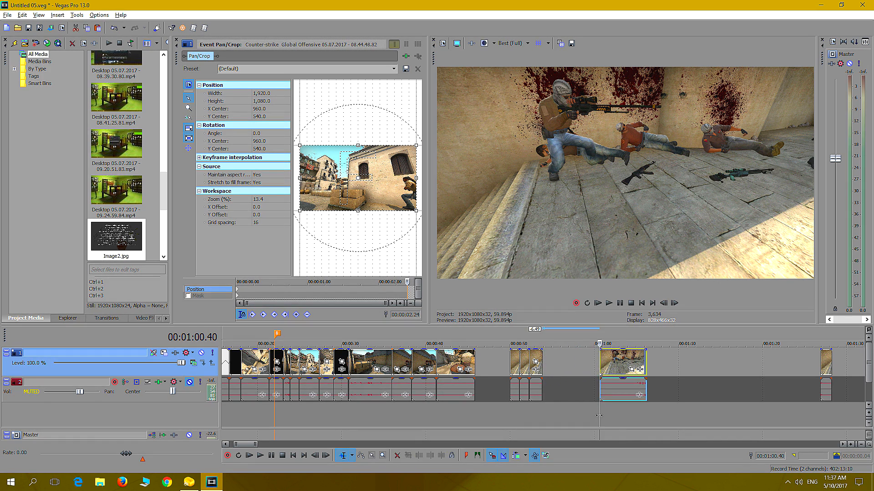
Review the fourth death, split that piece at 00:01:01.49, and butt its first part against the third-death piece
click(608, 303)
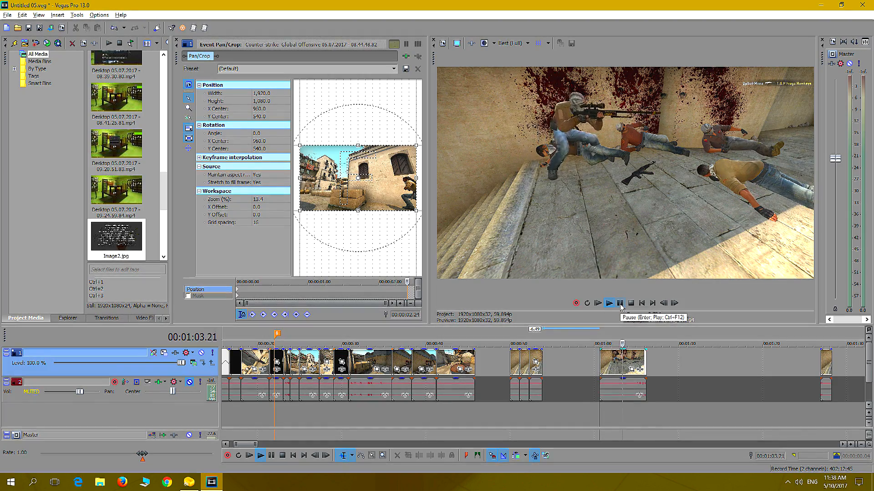
click(620, 304)
key(Left)
key(Left)
key(Left)
key(Left)
key(Left)
key(Left)
key(Left)
key(Left)
key(Left)
key(Left)
key(Left)
key(Left)
key(Left)
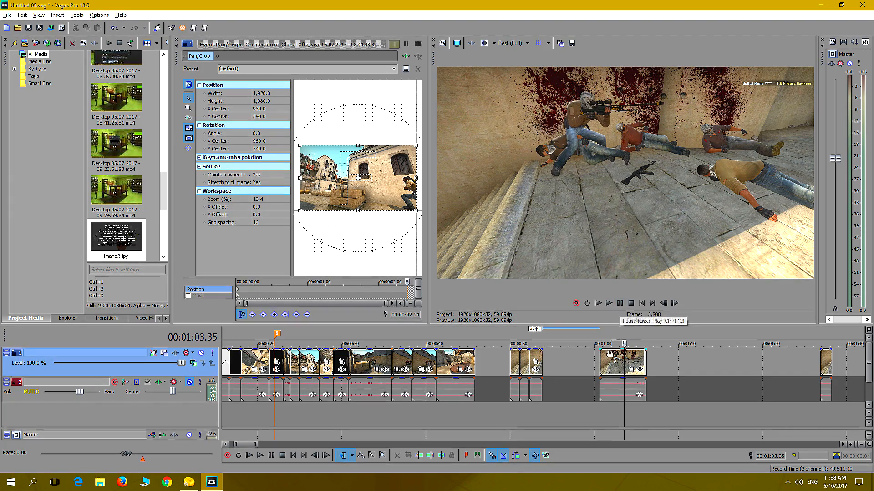
click(600, 414)
click(603, 395)
key(Right)
key(Right)
key(Right)
key(Right)
key(Right)
key(Right)
key(Right)
key(Right)
key(Right)
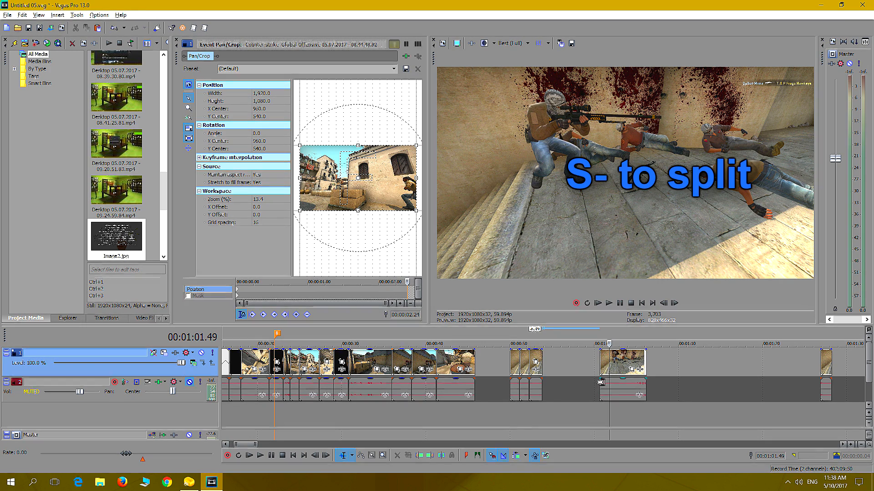
key(s)
drag(603, 367, 546, 369)
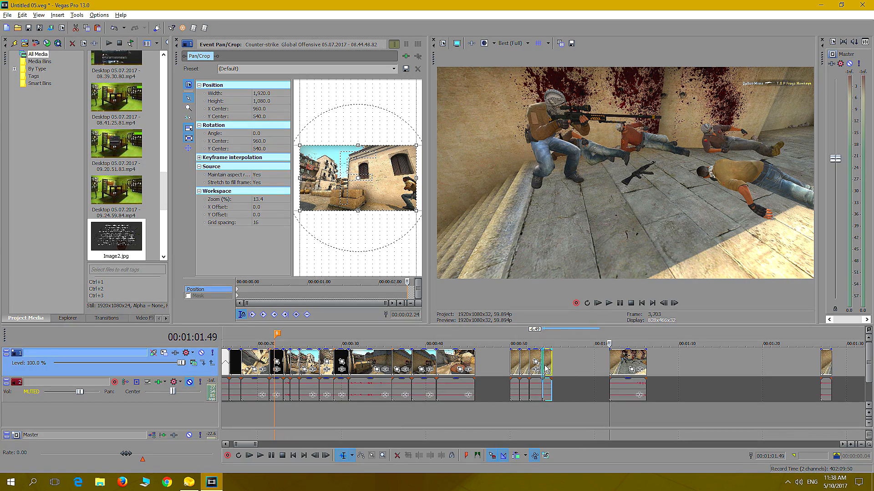
Find the frame just before the fifth player is shot and trim the last piece's start there, at about 00:01:03
click(610, 414)
key(Right)
key(Right)
key(Right)
key(Right)
key(Right)
key(Right)
key(Right)
key(Right)
key(Right)
key(Right)
key(Right)
key(Right)
key(Right)
key(Right)
key(Right)
key(Right)
key(Right)
key(Right)
key(Right)
key(Right)
key(Right)
key(Right)
key(Right)
key(Right)
key(Right)
key(Right)
key(Right)
key(Right)
key(Right)
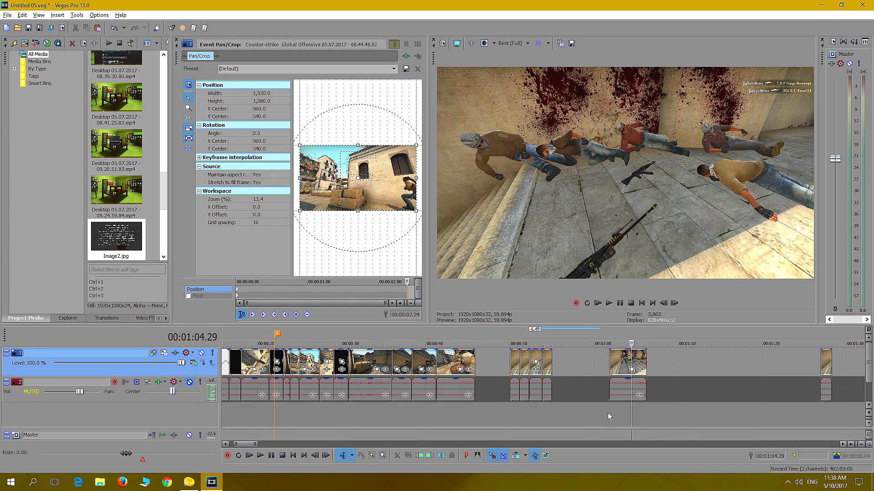
key(Left)
key(Left)
key(Left)
key(Left)
key(Left)
key(Left)
key(Left)
key(Left)
key(Left)
key(Left)
key(Left)
key(Left)
key(Left)
key(Left)
key(Left)
key(Left)
key(Left)
key(Left)
key(Left)
key(Left)
key(Left)
key(Left)
key(Left)
key(Left)
key(Left)
key(Left)
key(Left)
key(Left)
key(Left)
key(Left)
key(Left)
key(Left)
key(Left)
key(Left)
key(Left)
key(Left)
key(Left)
key(Left)
key(Left)
key(Left)
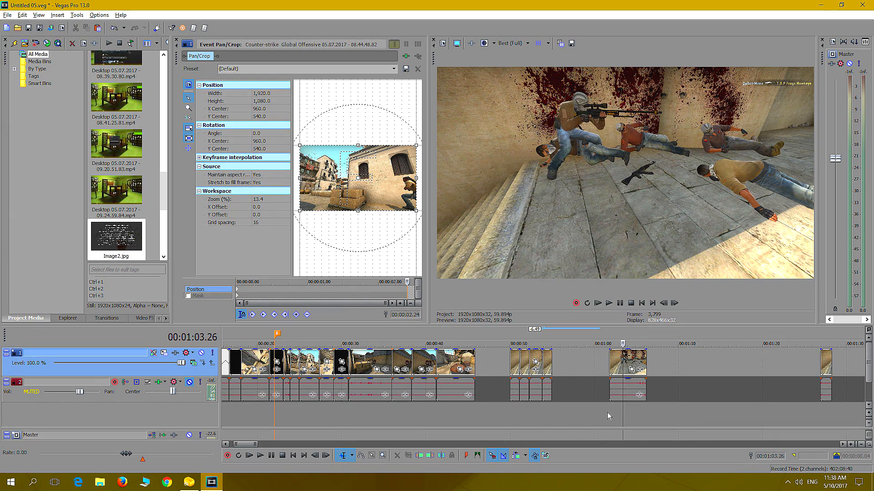
key(Right)
key(Right)
key(Right)
key(Right)
key(Right)
key(Right)
key(Left)
key(Left)
key(Left)
drag(608, 366, 622, 371)
Play the trimmed fifth-death piece and butt it against the fourth-death piece
click(620, 303)
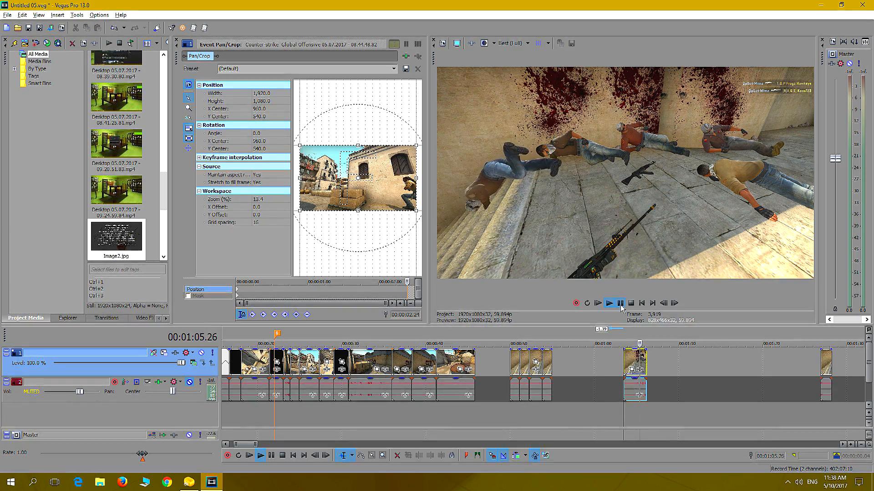
click(622, 308)
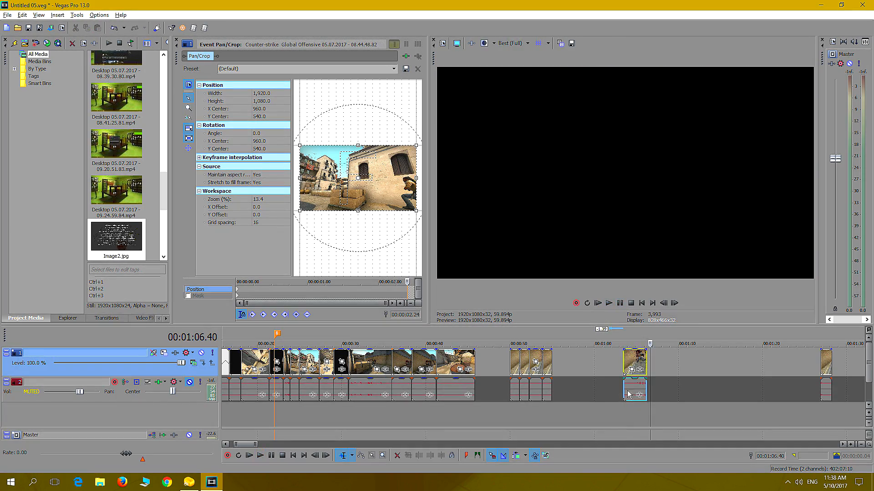
drag(626, 363, 555, 363)
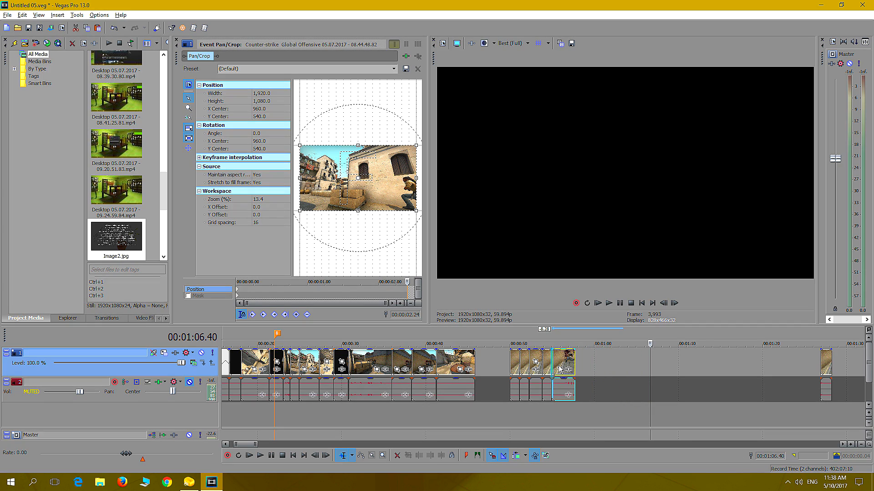
Play the assembled five-death sequence from 00:00:50.00 to check the timing of the cuts
click(510, 413)
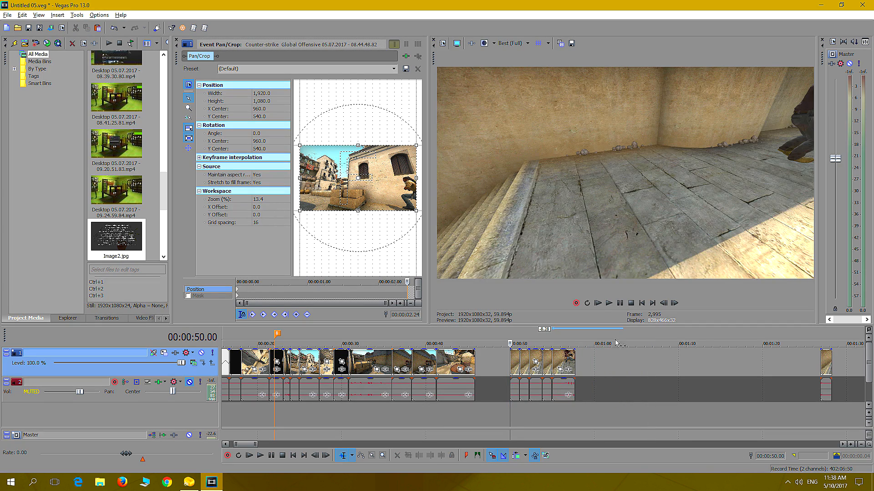
click(610, 304)
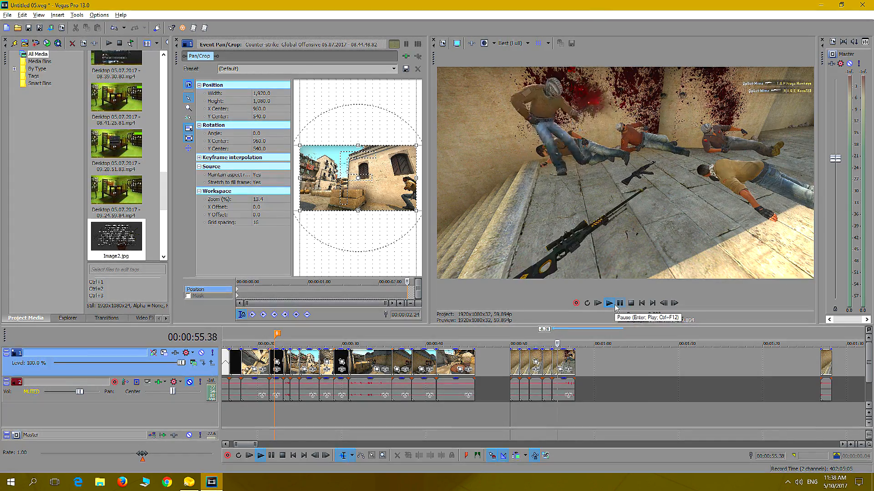
click(618, 306)
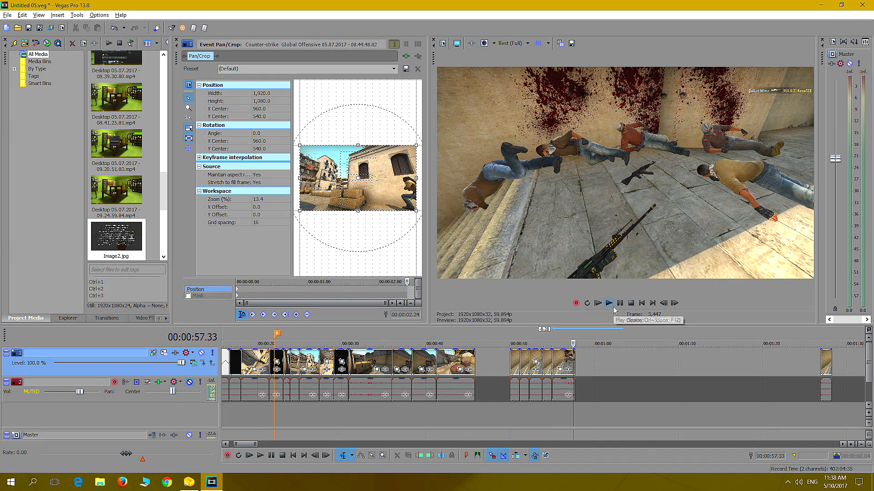
Turn on Auto Ripple and shift the first-death piece slightly earlier, carrying the following pieces with it
click(515, 397)
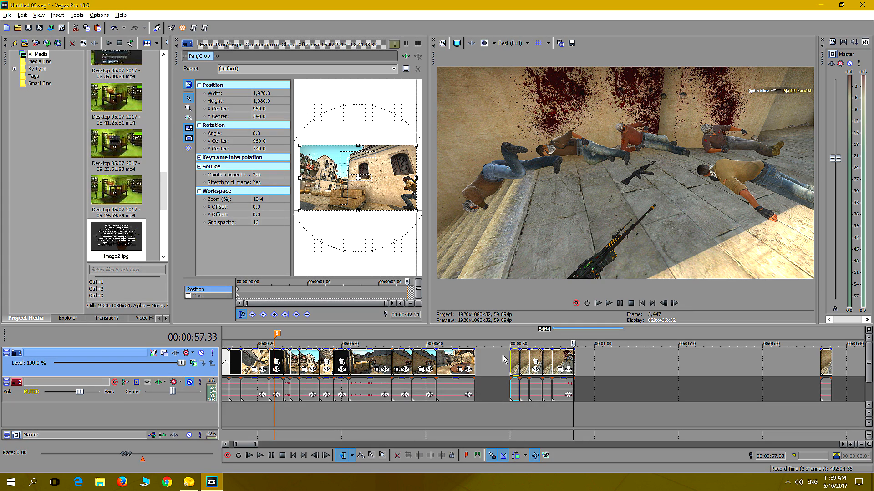
click(516, 457)
mouse_move(518, 366)
mouse_down()
mouse_move(505, 374)
mouse_move(515, 376)
mouse_up()
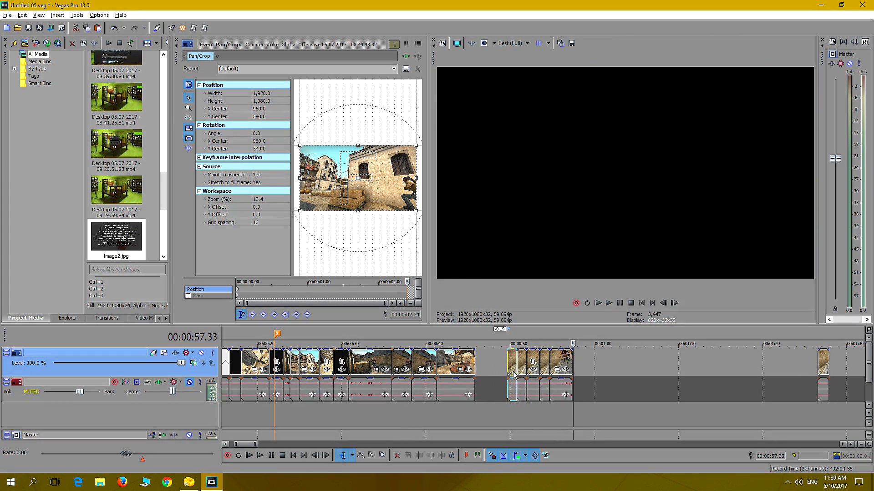
Select all five death pieces with the Selection Edit tool, move them slightly earlier together, and select only the first piece
click(375, 457)
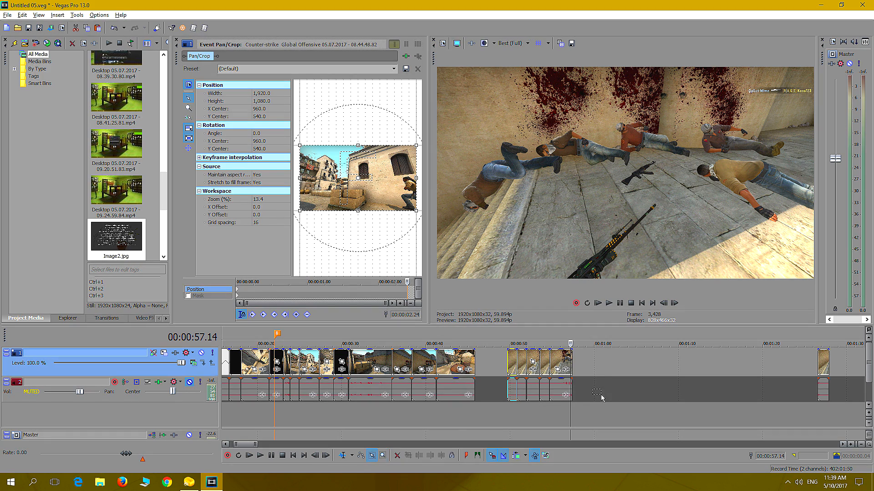
drag(521, 377, 507, 356)
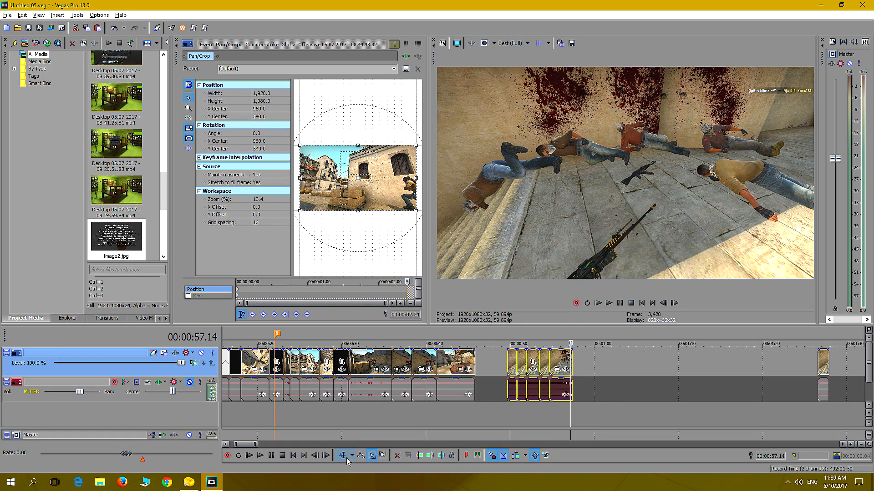
mouse_move(514, 365)
mouse_down()
mouse_move(504, 367)
mouse_move(513, 373)
mouse_up()
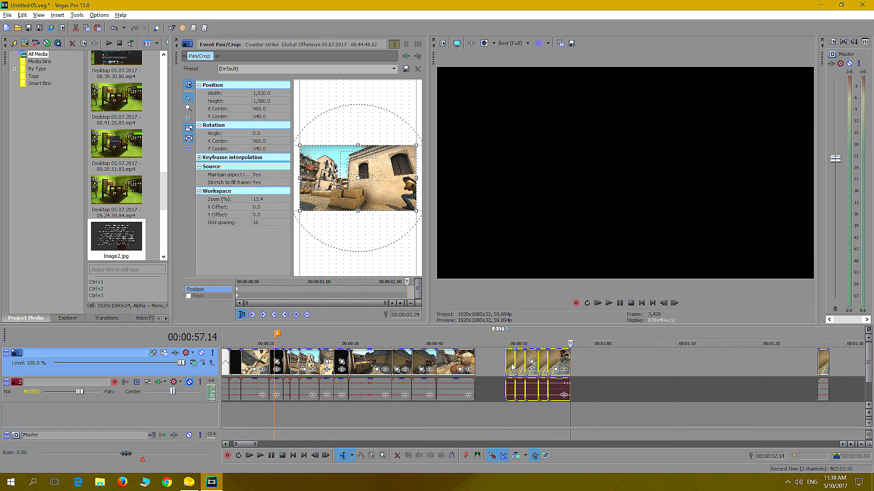
click(490, 369)
click(509, 366)
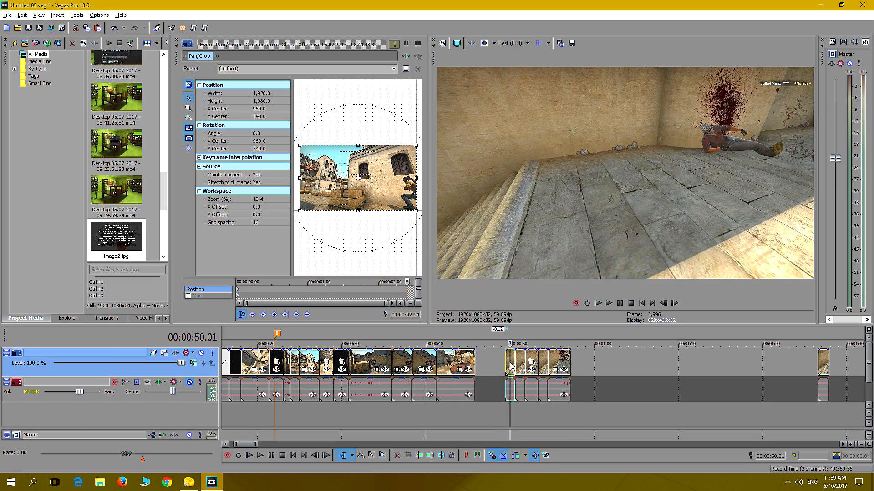
Select all five death pieces and move them earlier together until they butt against the preceding clip of the opening sequence
shift+click(566, 364)
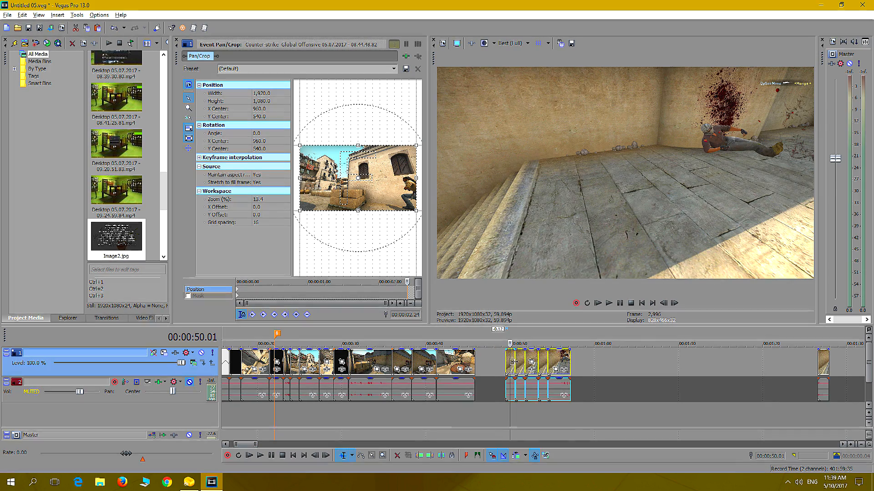
drag(557, 364, 527, 356)
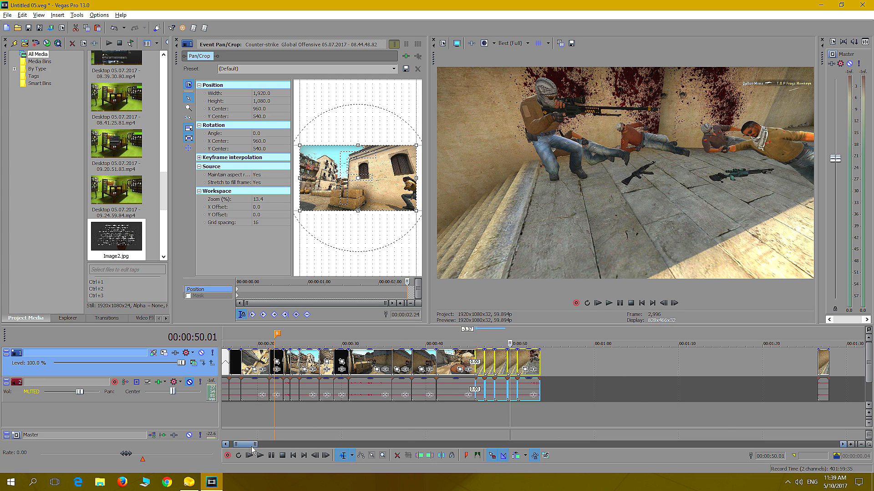
Play the whole opening sequence from 00:00:01.02 and check the join with the first-death piece
drag(252, 445, 248, 445)
click(231, 409)
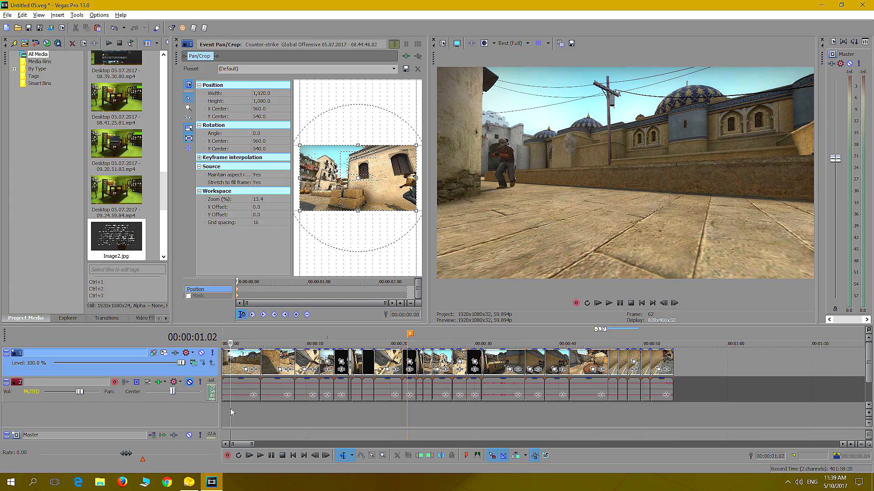
key(space)
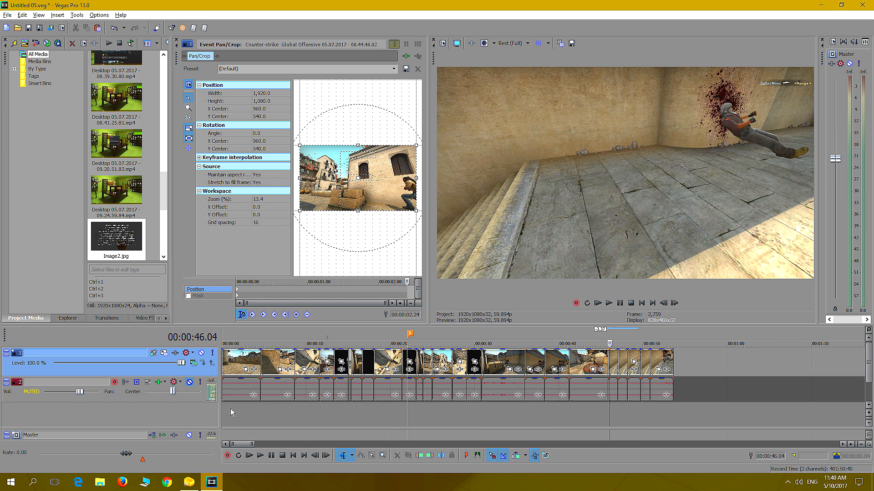
key(j)
key(Left)
key(Right)
key(Right)
key(Right)
key(Right)
key(Right)
key(Right)
key(Right)
key(Right)
key(Right)
key(Right)
key(Right)
key(Right)
key(Right)
key(Right)
key(Right)
key(Right)
key(Right)
key(Right)
key(Right)
key(Right)
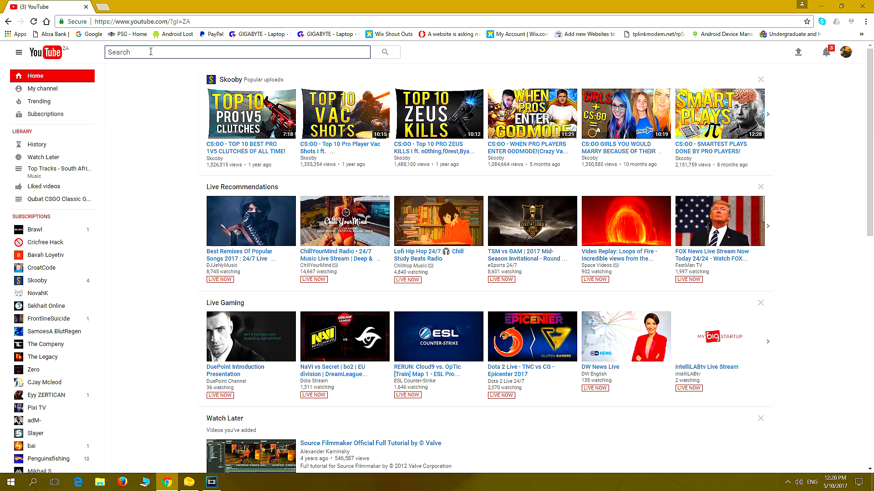
Switch to YouTube in Chrome, search for "ncs music" and open the NoCopyrightSounds channel
text(ncs)
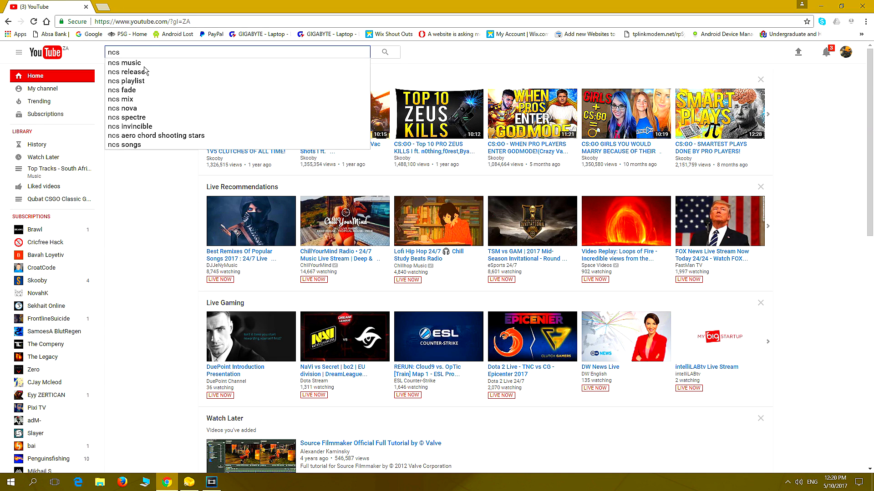
click(144, 67)
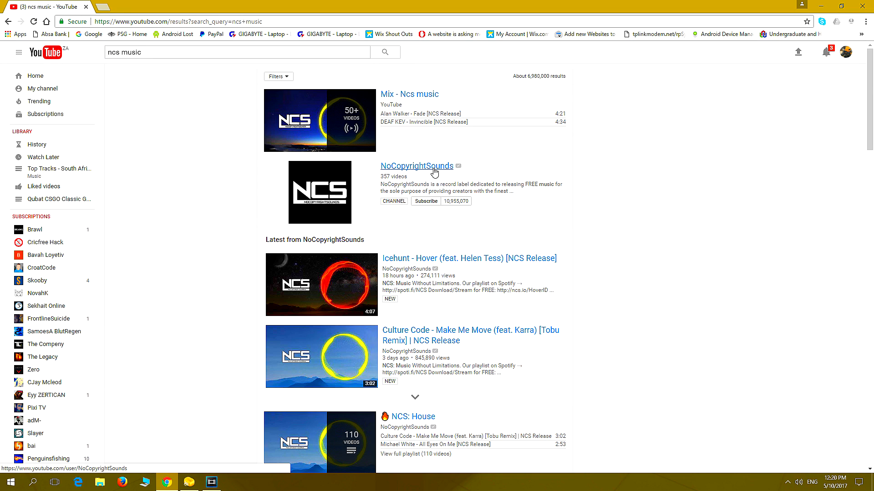
click(397, 171)
mouse_move(427, 170)
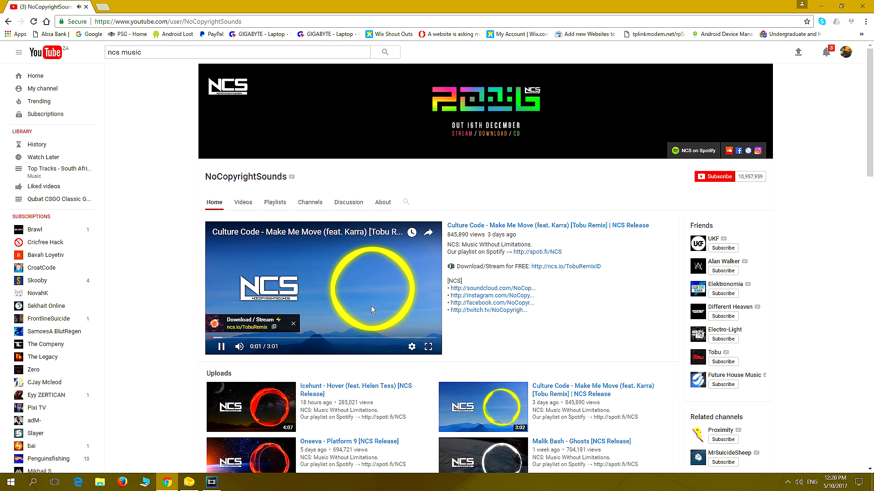
Pause the channel's featured video and open the upload "Michael White - All Eyes On Me [NCS Release]"
click(427, 294)
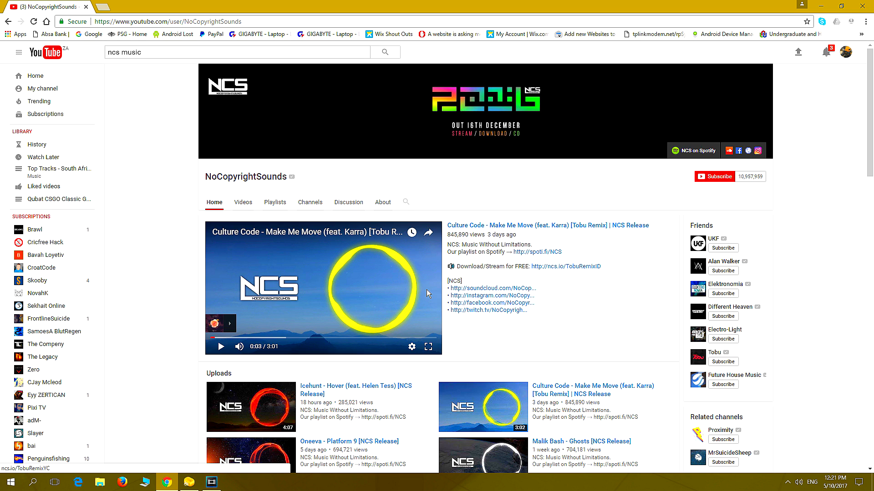
scroll(453, 328, down, 4)
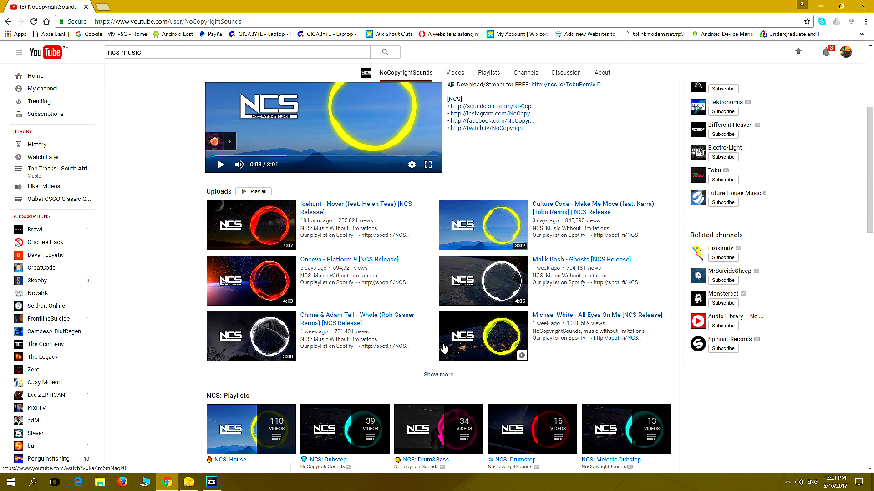
click(587, 317)
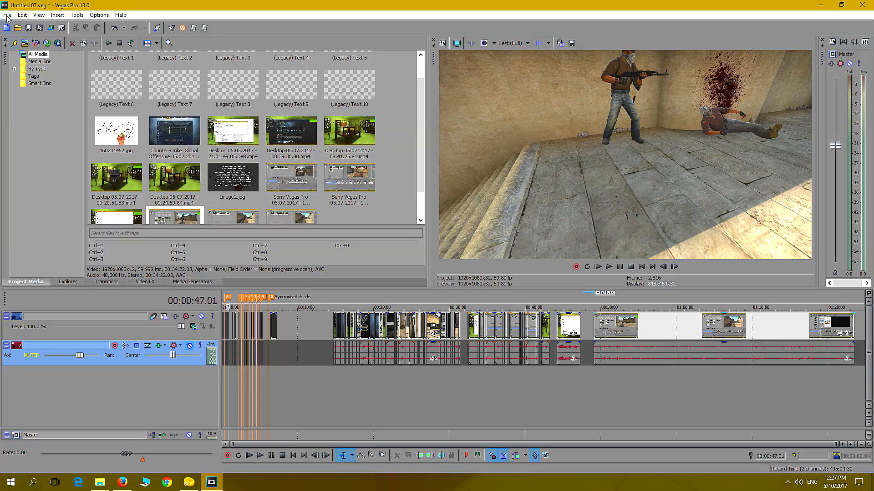
Switch back to Vegas Pro and import the Michael White All Eyes On Me file from the project's Audio folder
click(7, 15)
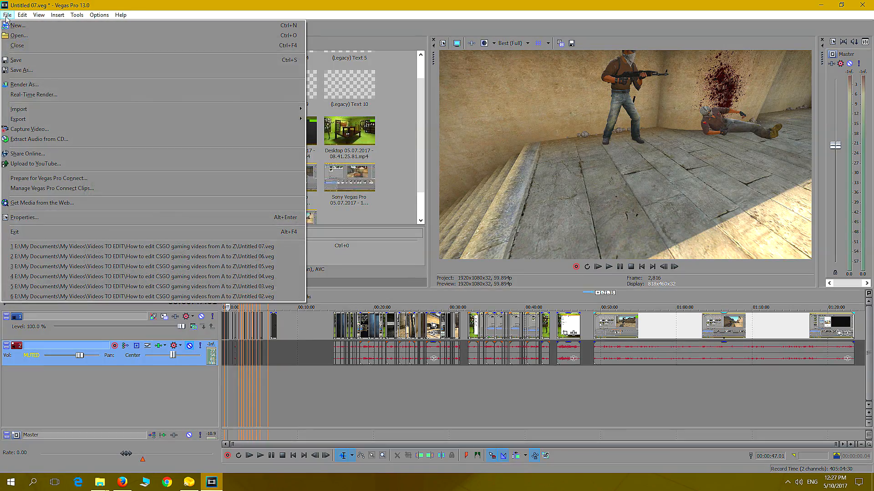
mouse_move(112, 110)
click(323, 109)
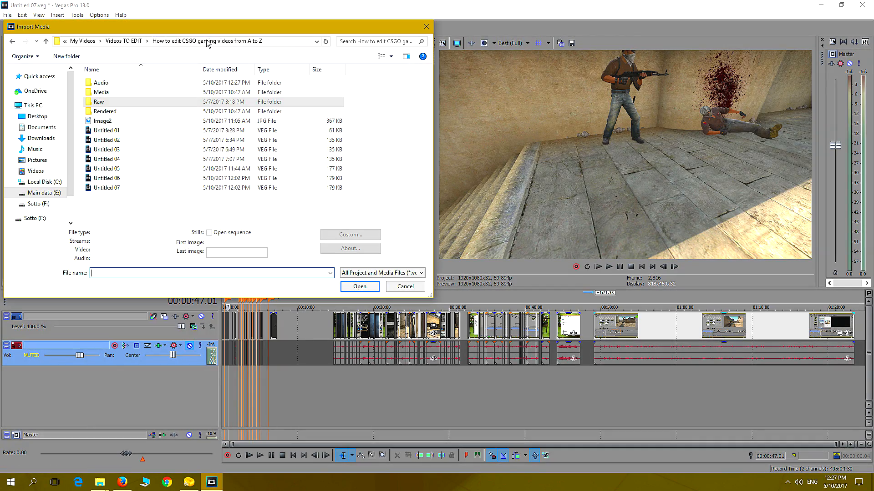
double_click(109, 83)
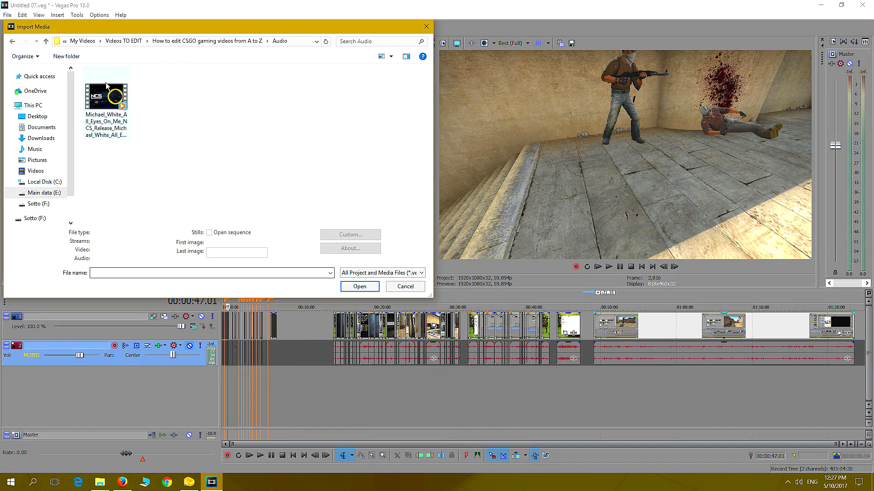
double_click(105, 92)
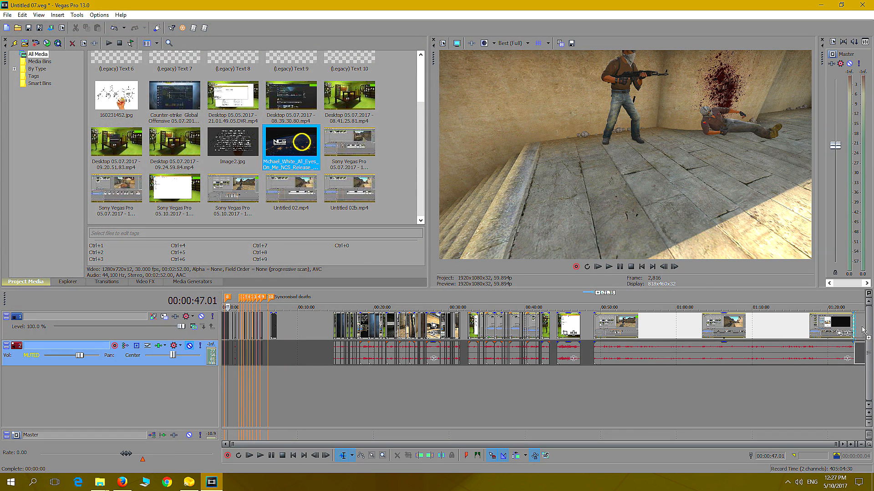
Place the imported NCS clip after the last clip on the timeline and delete only its video part
drag(865, 330, 843, 326)
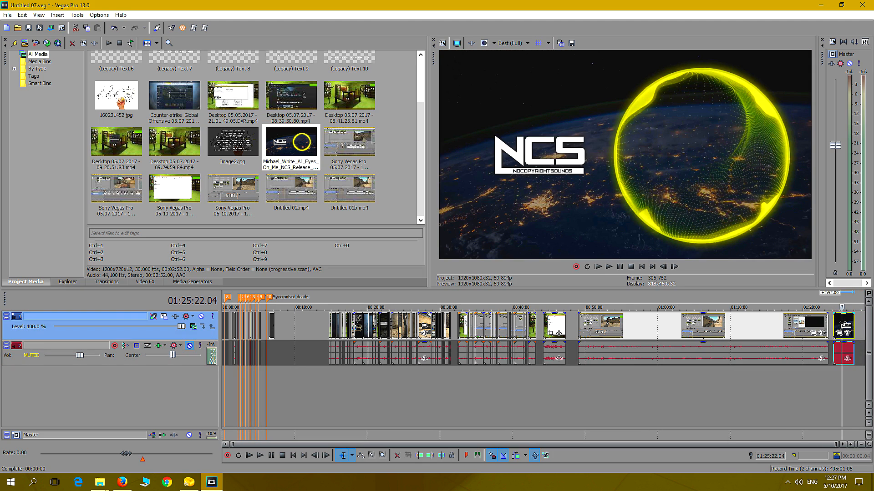
click(854, 325)
click(845, 323)
key(Delete)
Move the remaining music audio onto a new audio track at the very start of the project
drag(844, 354, 198, 389)
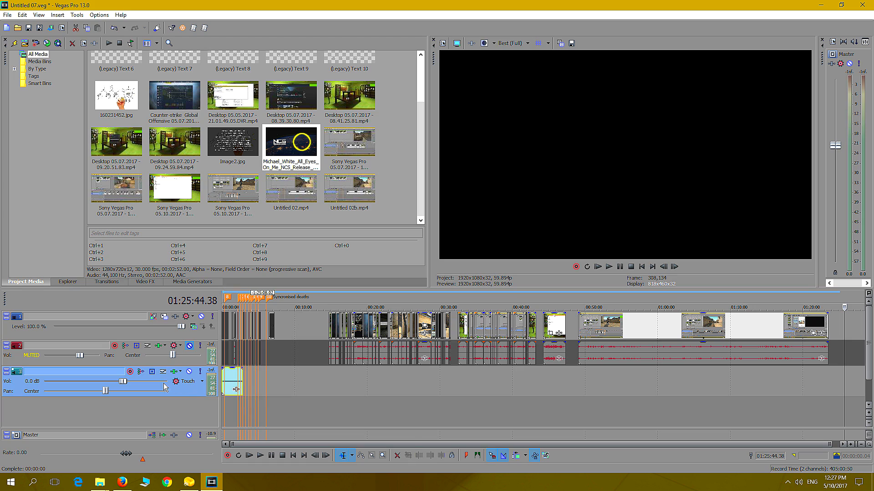
click(225, 411)
scroll(246, 402, up, 5)
key(Home)
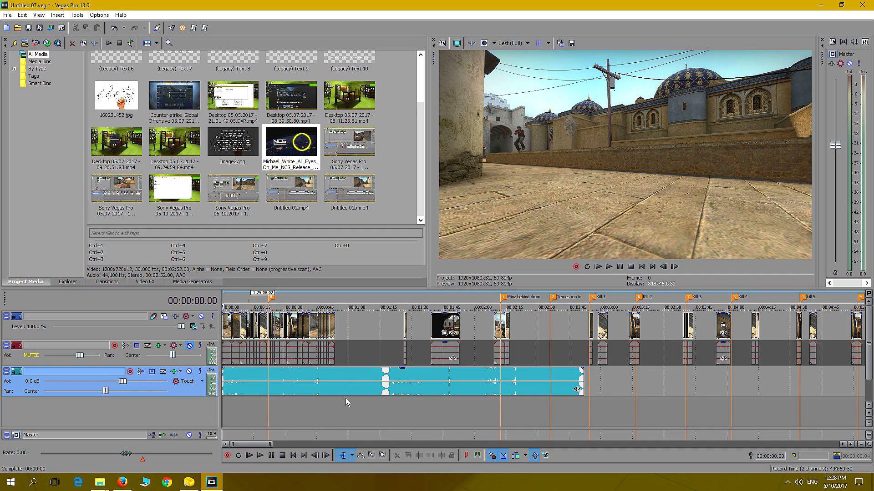
scroll(345, 398, up, 3)
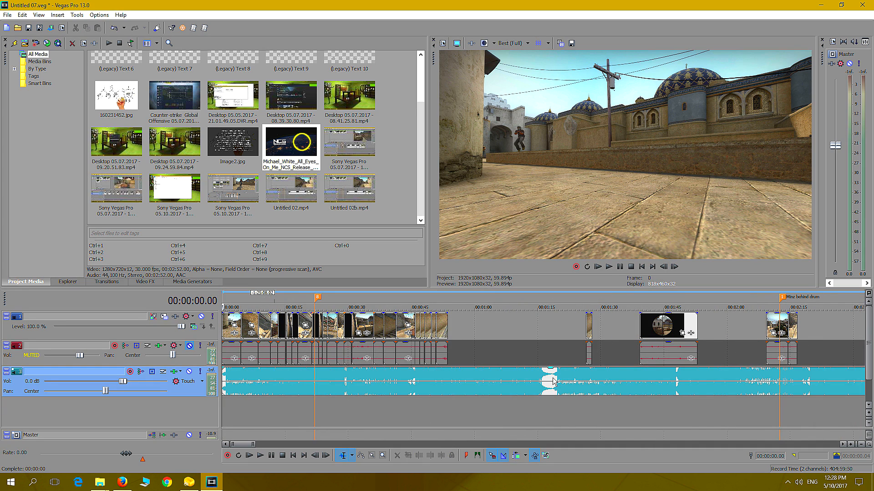
scroll(549, 385, down, 1)
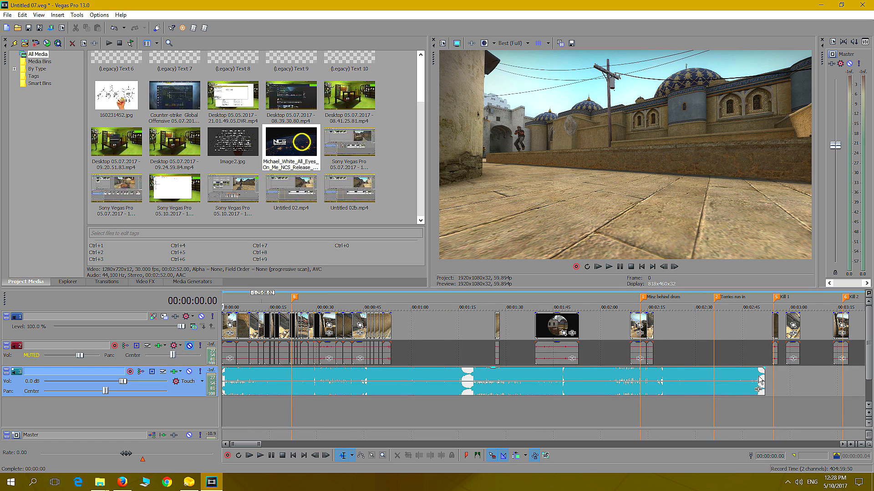
Play the last seconds of the music, from about 00:02:50, twice to hear how it ends
click(758, 402)
click(609, 267)
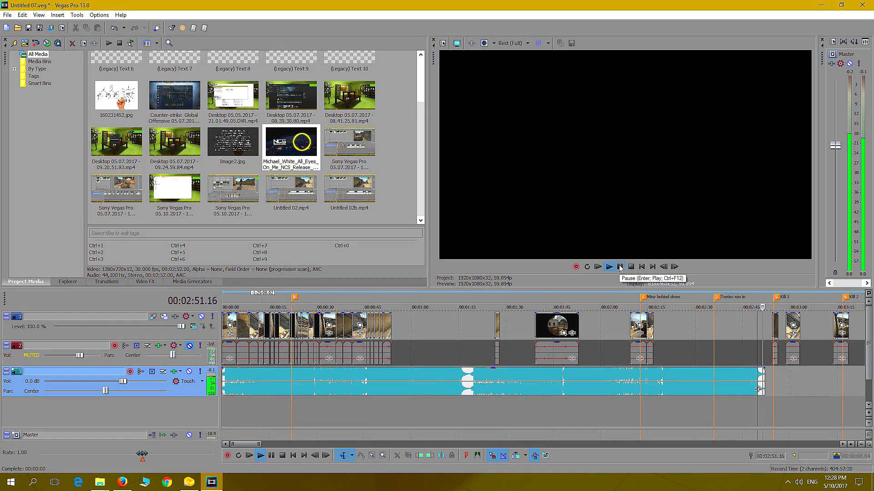
click(620, 267)
click(756, 402)
click(609, 266)
click(619, 267)
Listen to the music around its middle break near 00:01:15 and just before the death pieces near 00:00:44
click(460, 408)
click(608, 267)
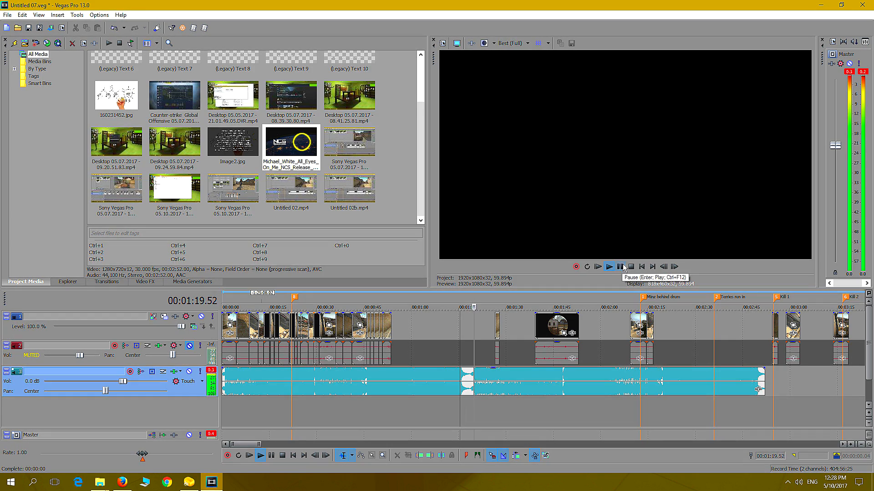
click(620, 267)
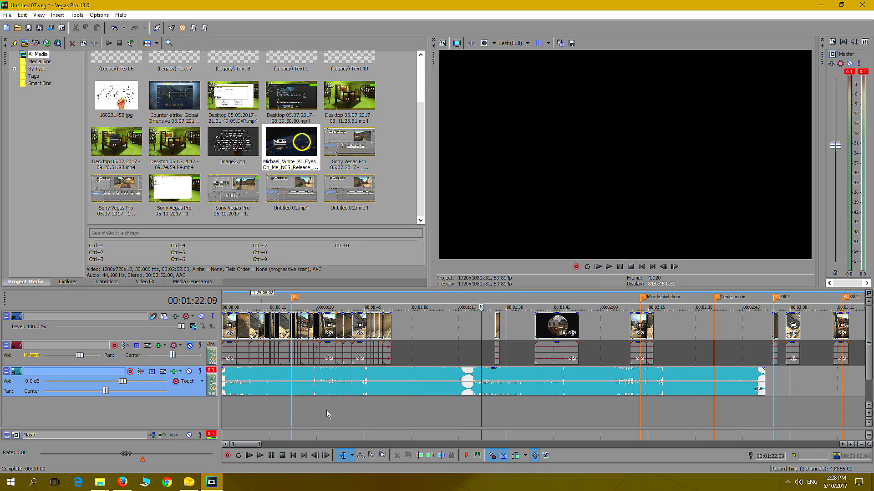
click(361, 408)
click(609, 267)
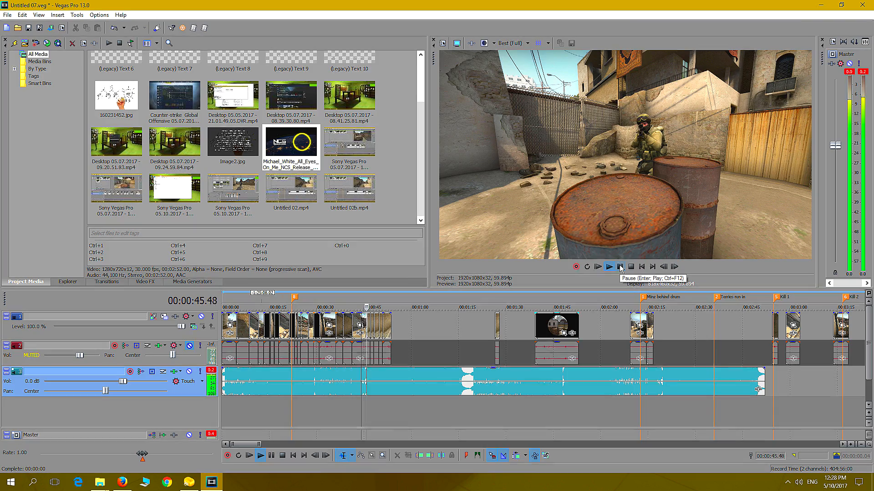
click(620, 268)
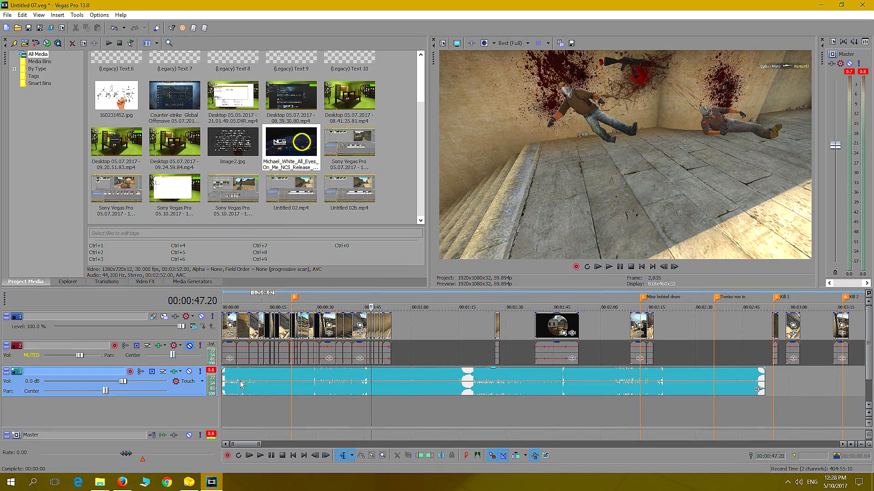
Lower the music track's volume to -11.7 dB and replay the passage leading into the death pieces
drag(127, 383, 81, 386)
click(363, 409)
click(608, 267)
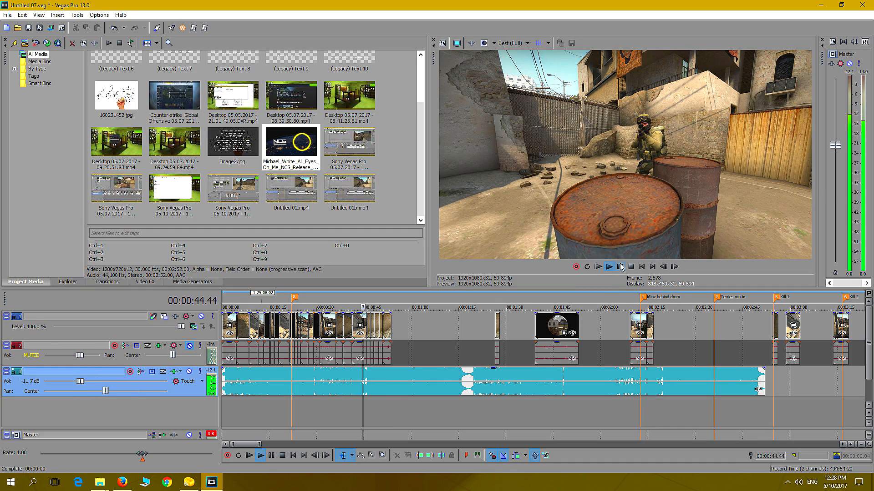
click(619, 266)
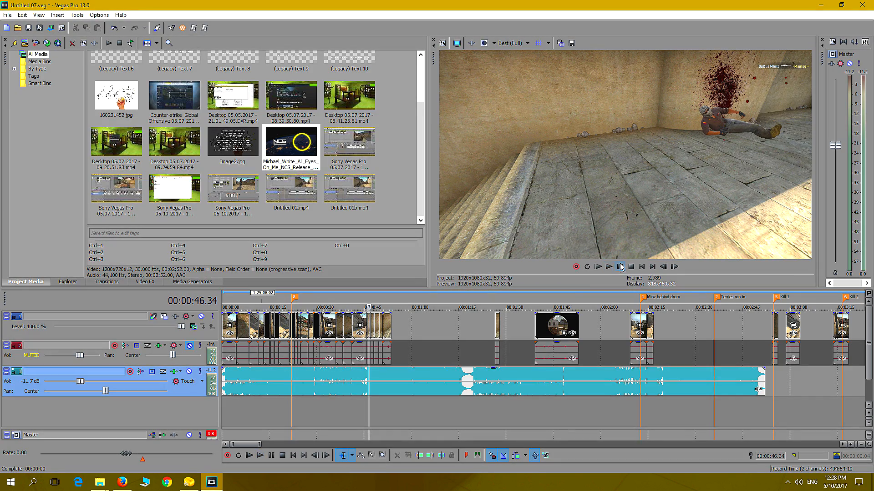
Play the sequence with the music from 00:00:29.01
click(313, 407)
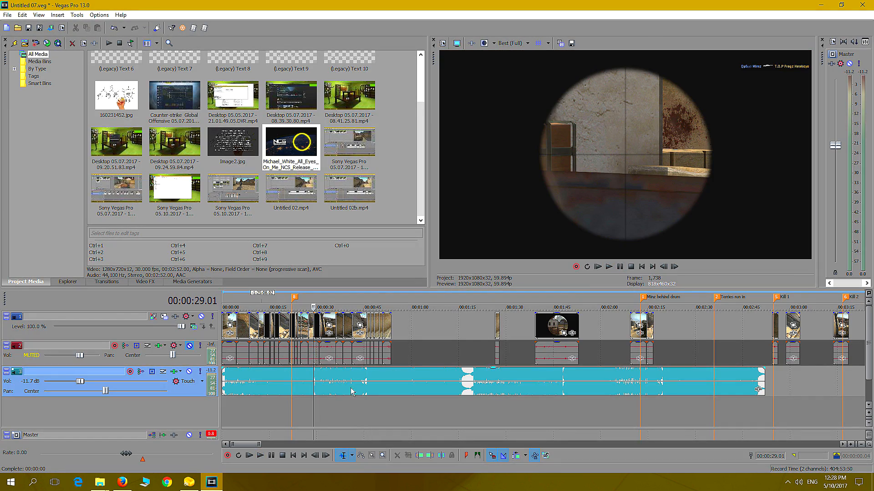
click(609, 267)
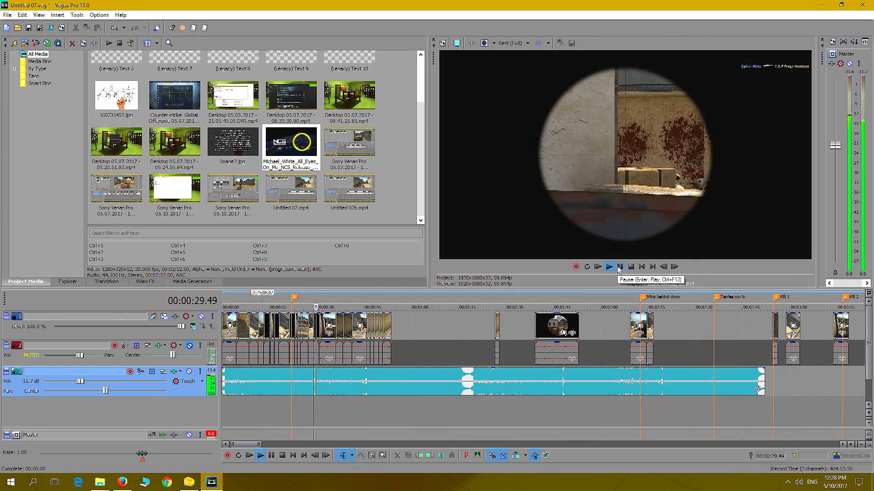
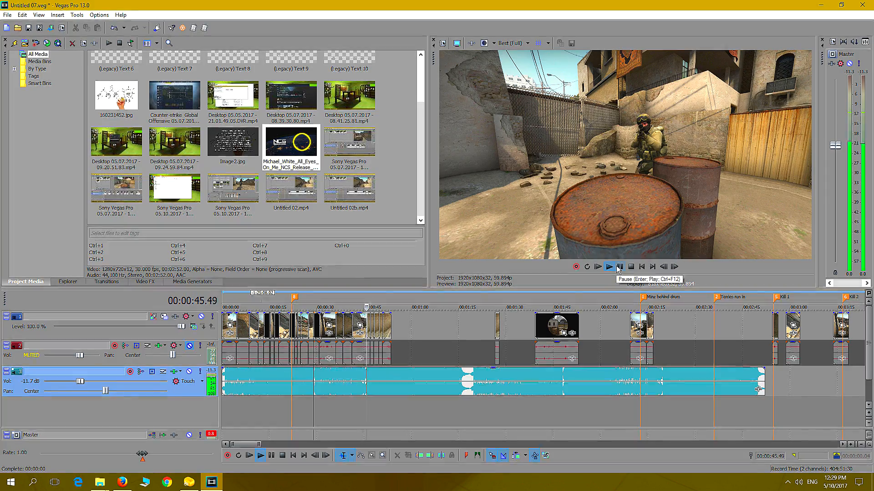
Play the sequence with the music from 00:00:11.34 to check how the beat falls on the cuts
click(619, 268)
click(313, 417)
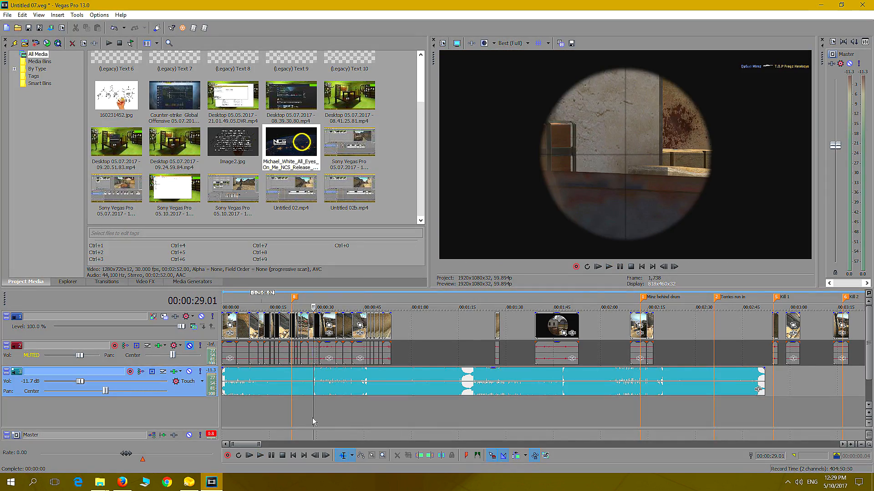
click(258, 411)
click(610, 268)
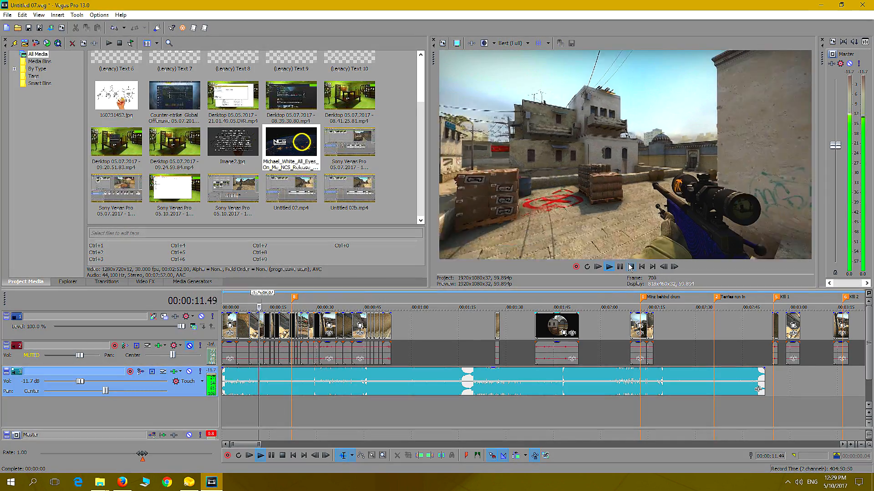
click(630, 267)
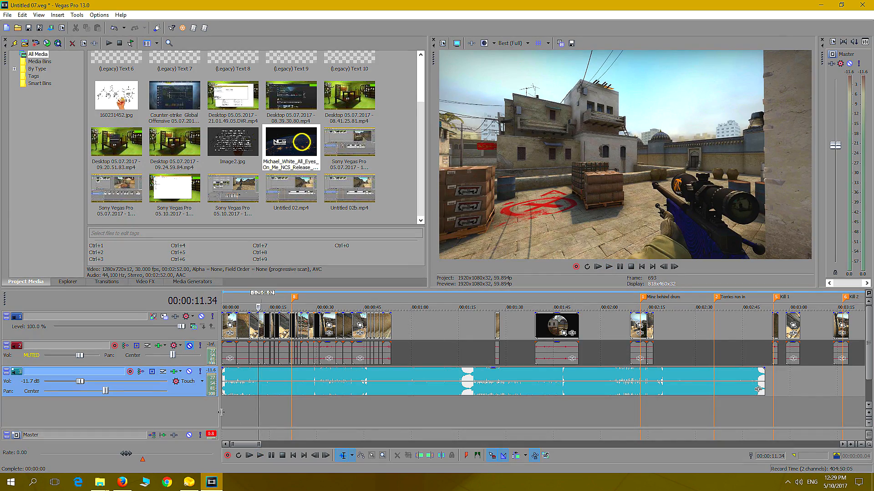
click(610, 268)
click(619, 268)
Play the opening sequence with the music from its very beginning through the sniper shot near 00:00:15
scroll(408, 378, up, 6)
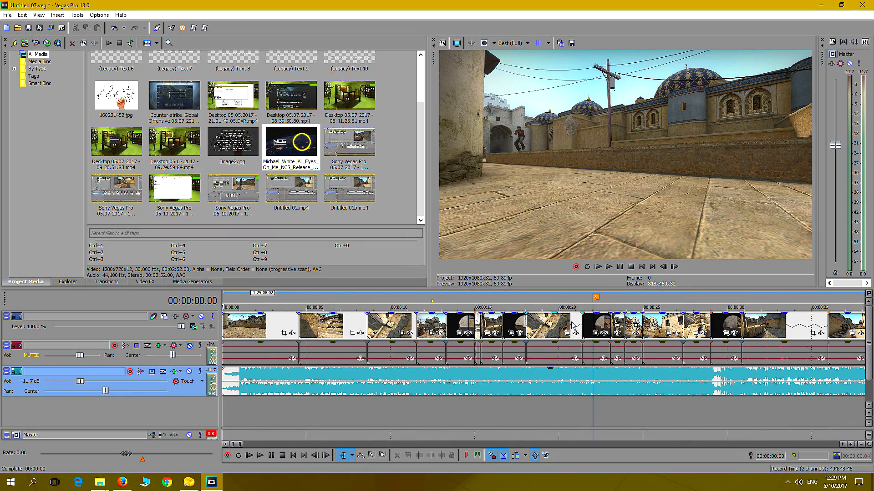
click(609, 267)
click(621, 267)
click(608, 268)
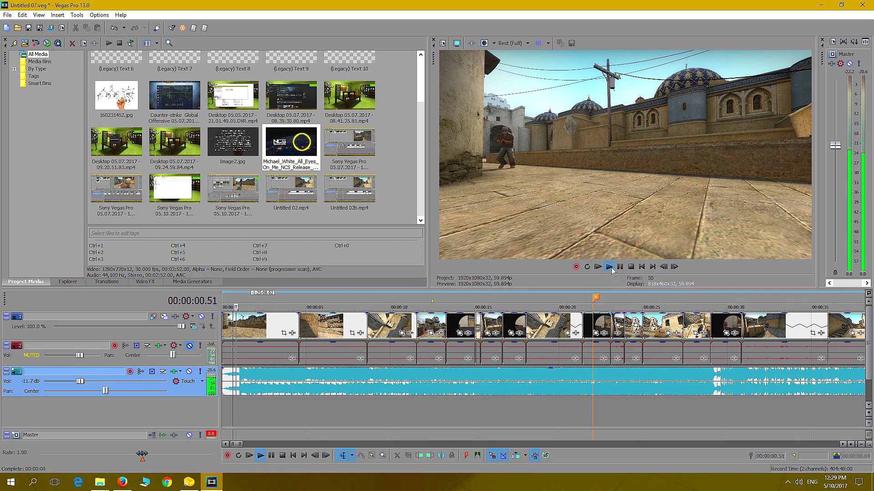
click(608, 268)
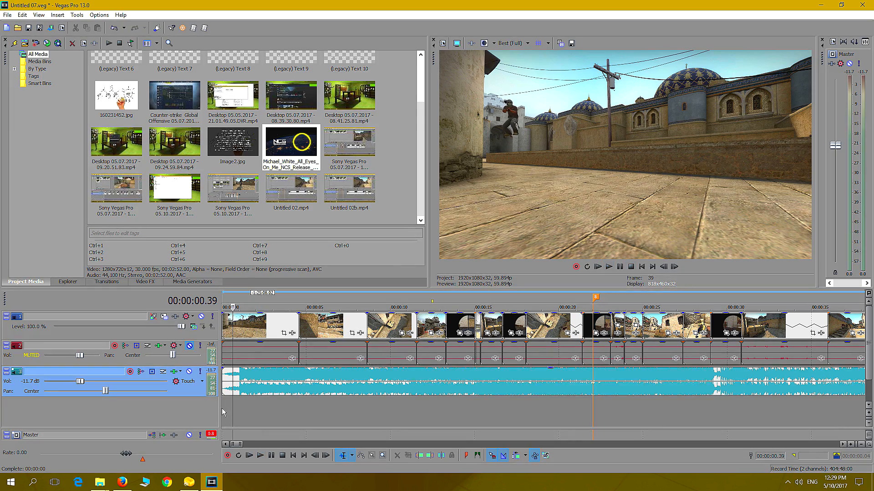
click(222, 411)
click(610, 267)
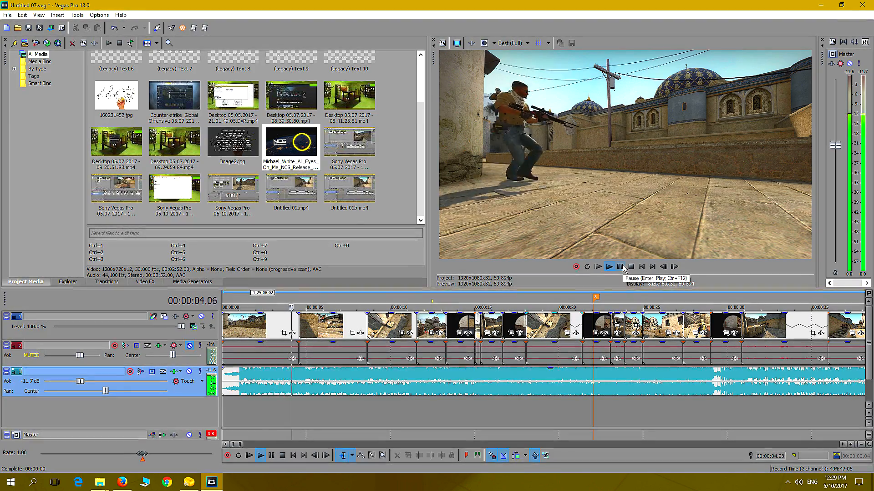
click(624, 269)
click(623, 269)
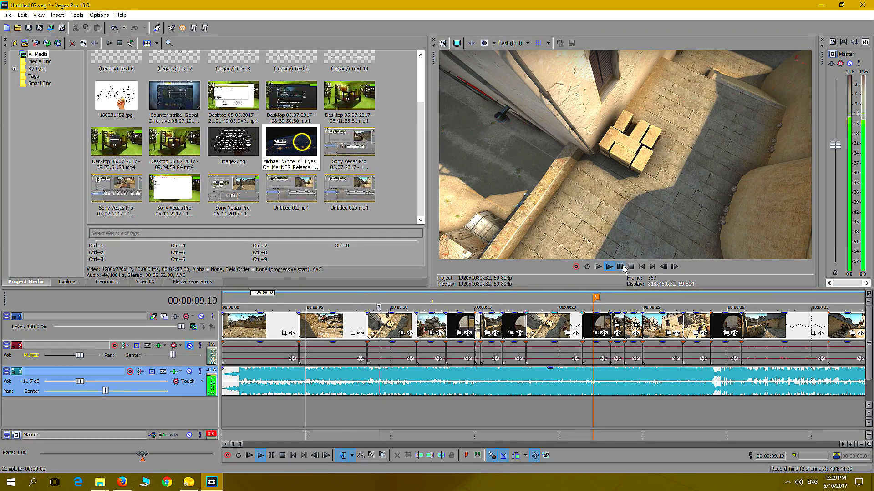
click(620, 267)
click(621, 268)
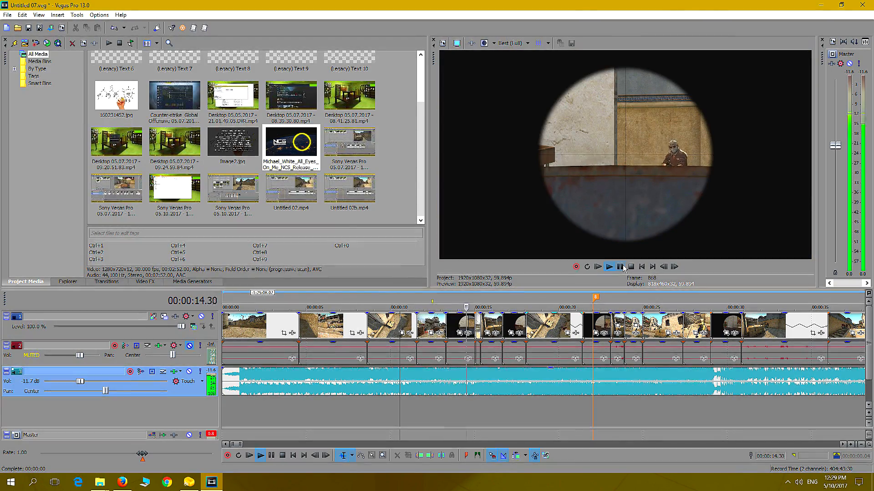
click(621, 267)
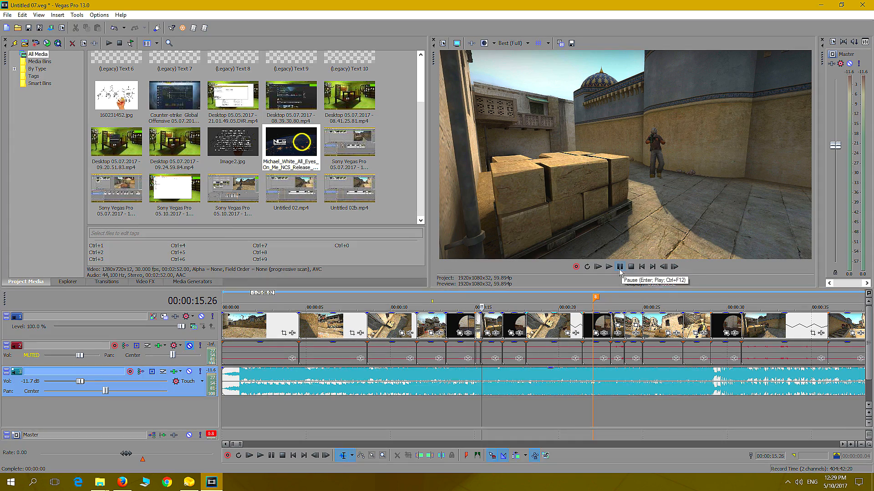
Replay the sniper scope clip from 00:00:13.17 and step back frame by frame to 00:00:15.04
click(447, 408)
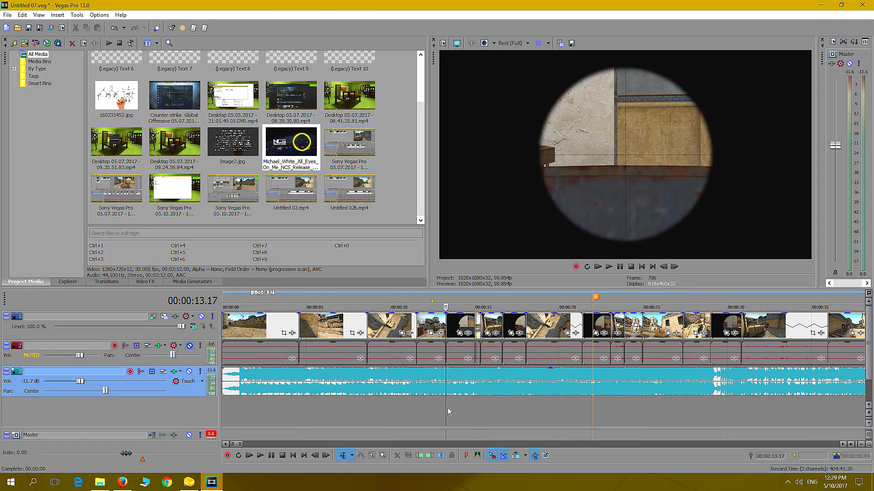
click(609, 267)
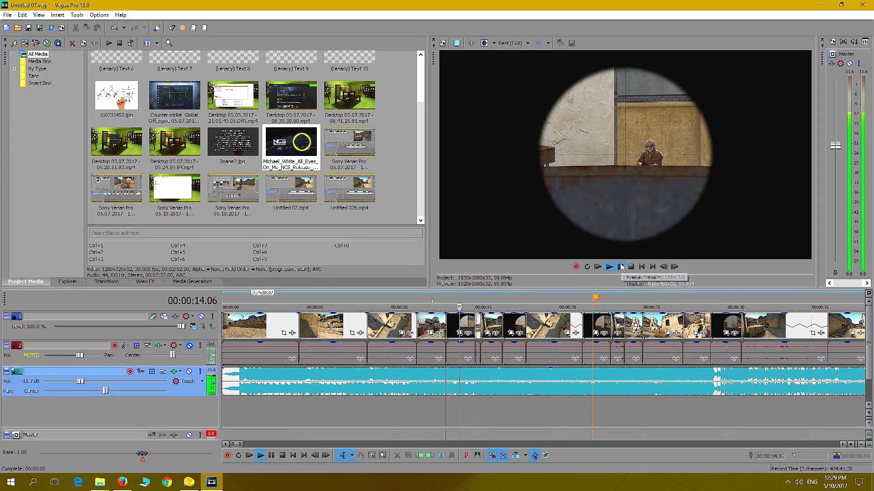
click(622, 267)
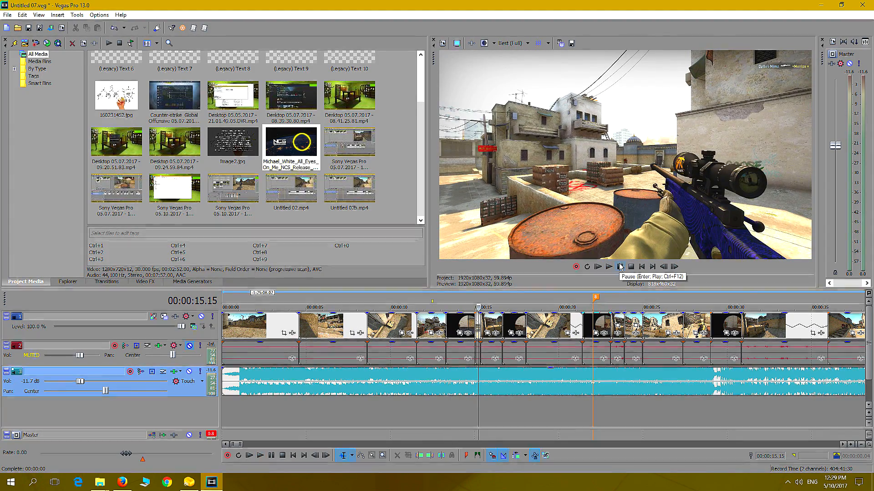
key(Left)
key(Left)
key(Left)
key(Left)
key(Left)
key(Left)
key(Left)
key(Left)
key(Left)
key(Left)
key(Left)
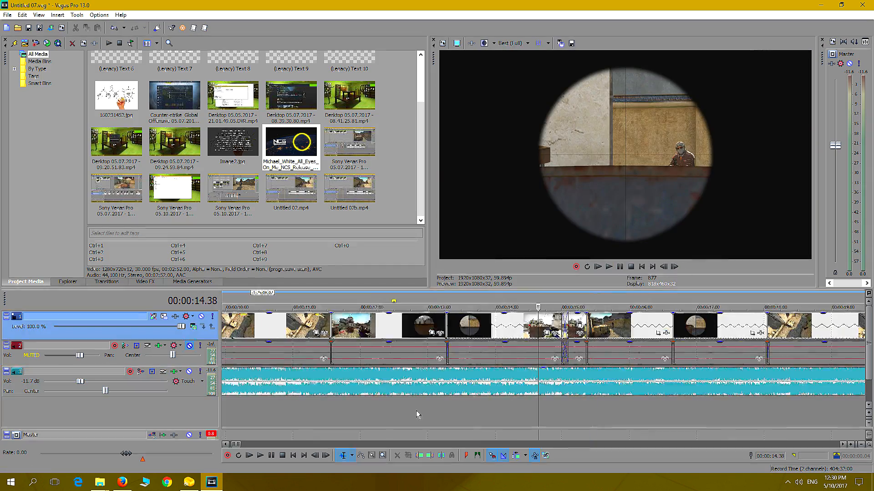
Replay the sniper clip, find the frame where the rifle fires, and add a marker there at 00:00:14.56
scroll(417, 412, down, 1)
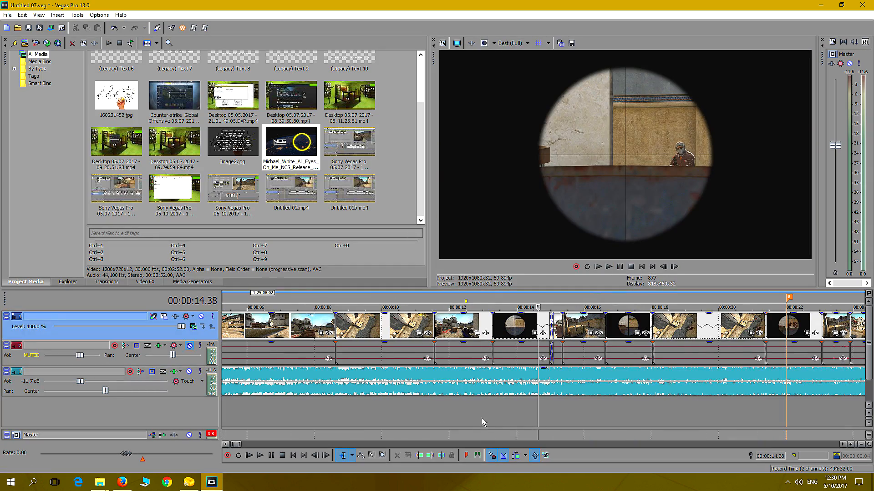
click(525, 417)
click(609, 267)
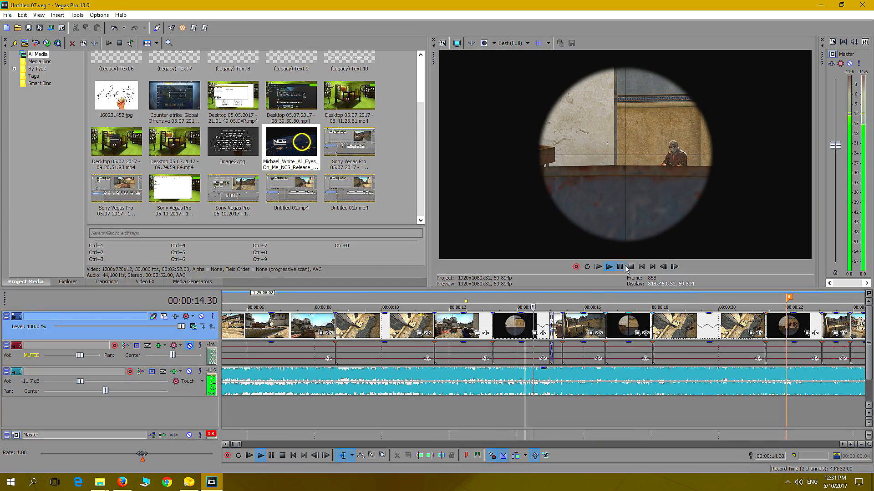
click(622, 268)
key(Left)
key(Left)
key(Left)
key(Left)
key(Left)
key(Left)
key(Left)
key(Left)
key(Left)
key(Left)
key(Left)
key(Left)
key(Left)
key(Left)
key(Left)
key(Left)
key(Left)
key(Left)
key(Left)
key(Left)
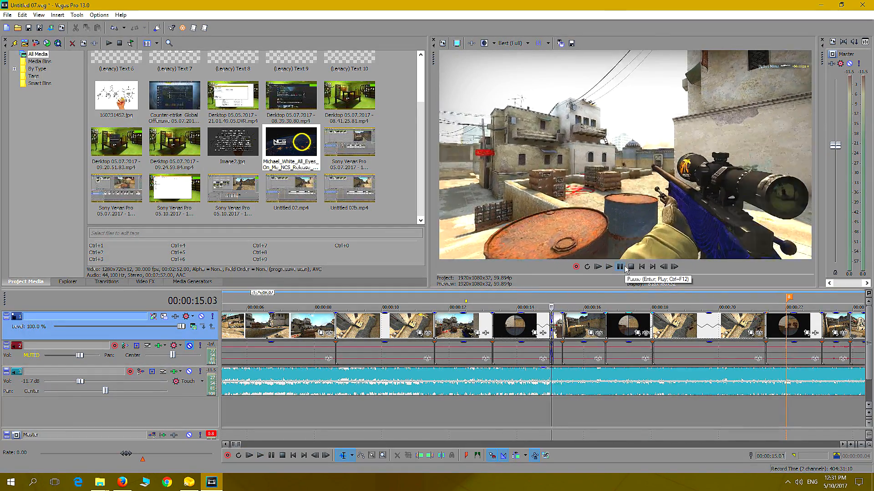
key(Right)
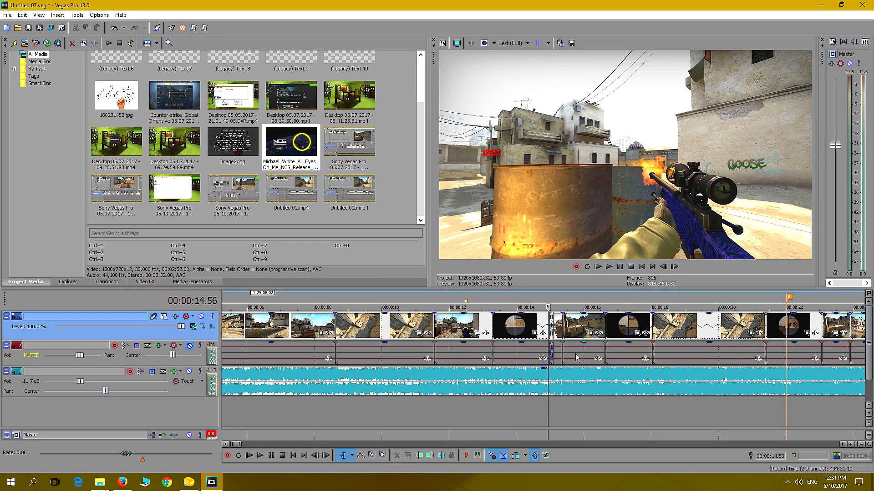
key(m)
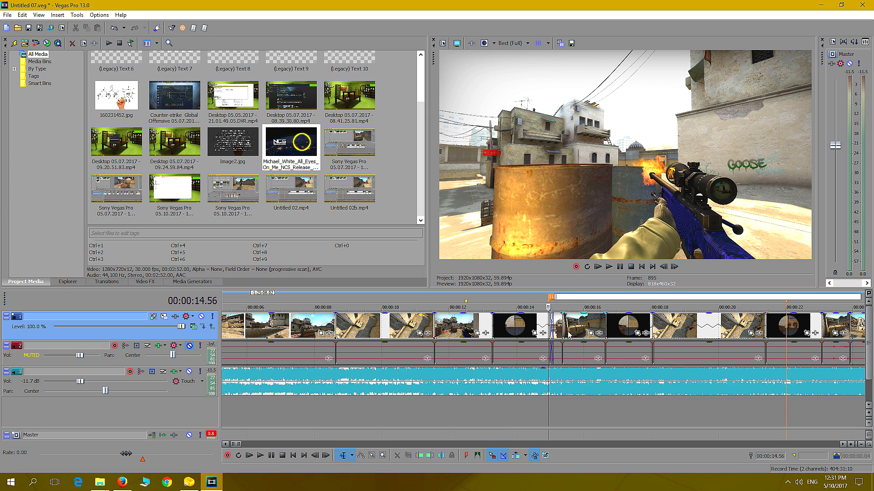
Play the music with the footage from the waveform break at 00:00:29.01 to about 00:00:32
click(542, 421)
scroll(542, 422, down, 5)
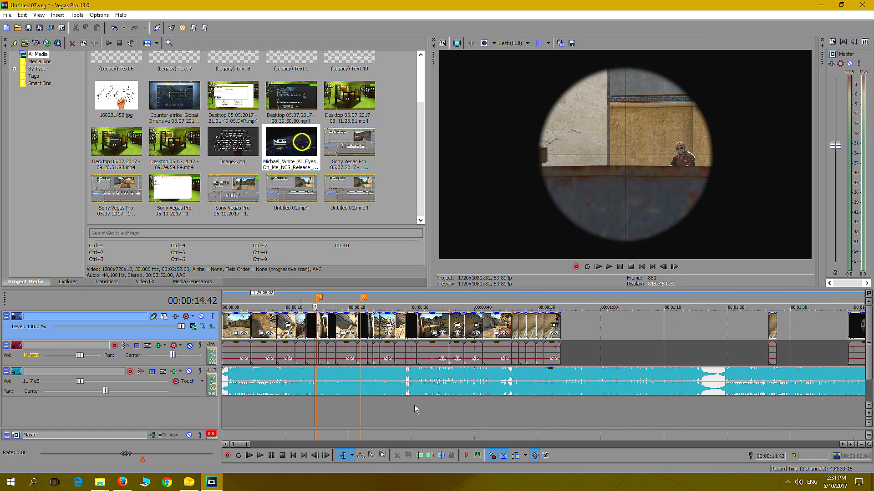
click(407, 384)
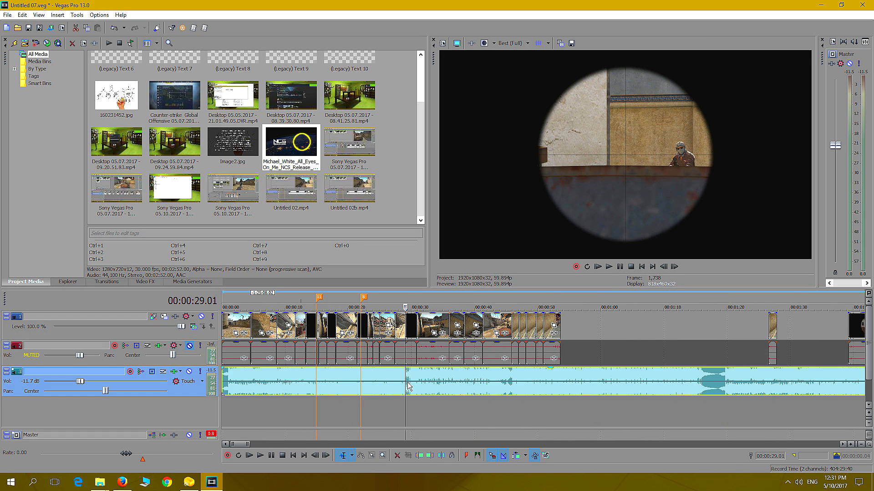
click(608, 267)
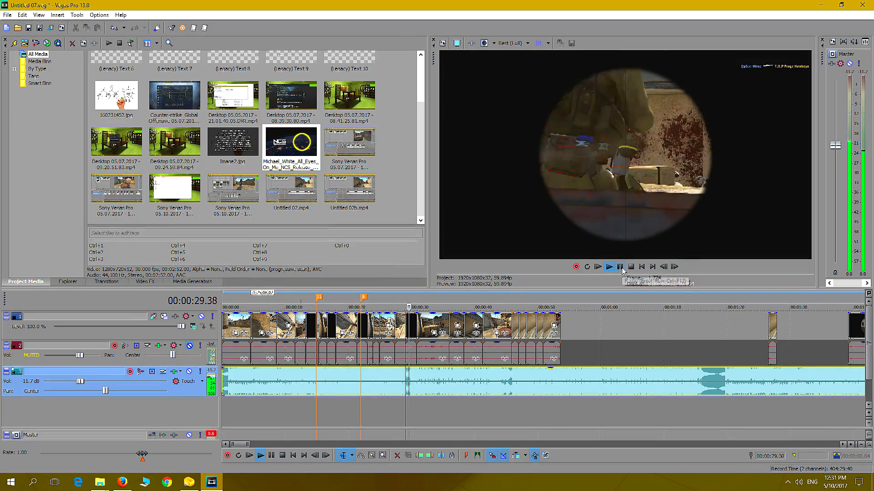
click(621, 267)
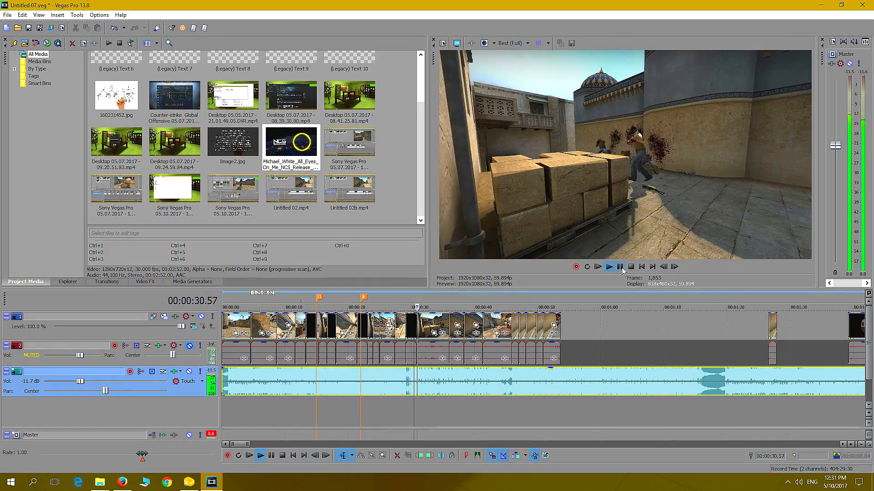
click(621, 268)
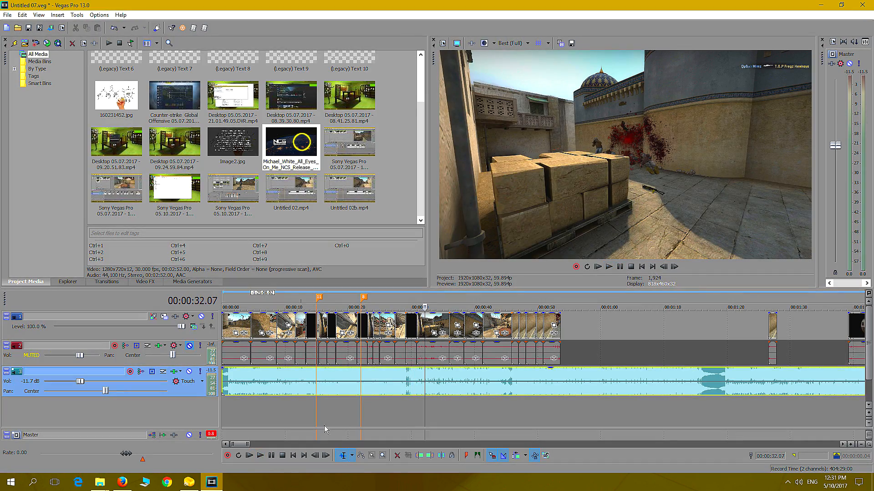
Listen to the music around the second short break, starting from 00:00:45.52, 00:00:45.04 and 00:00:44.13
click(511, 408)
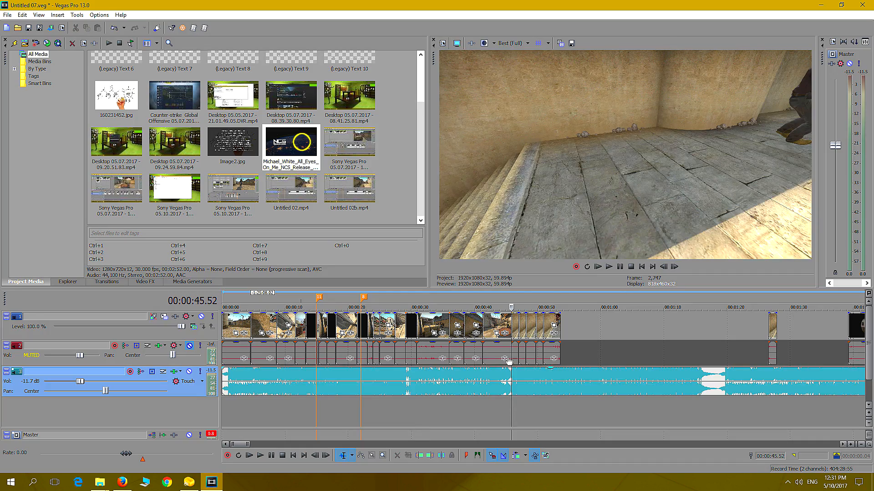
click(608, 267)
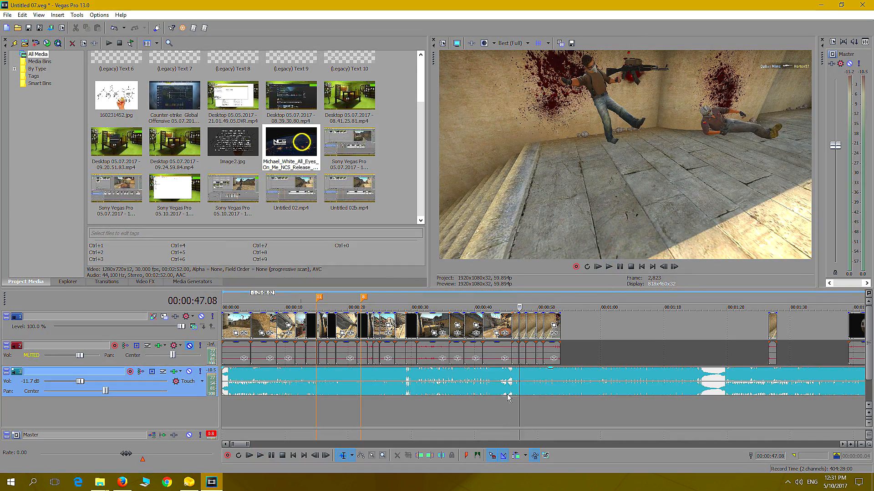
scroll(508, 411, up, 5)
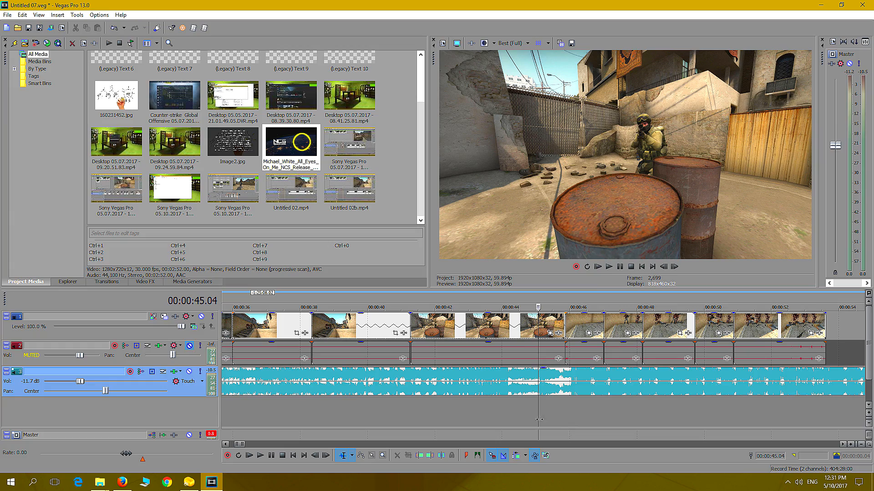
click(609, 267)
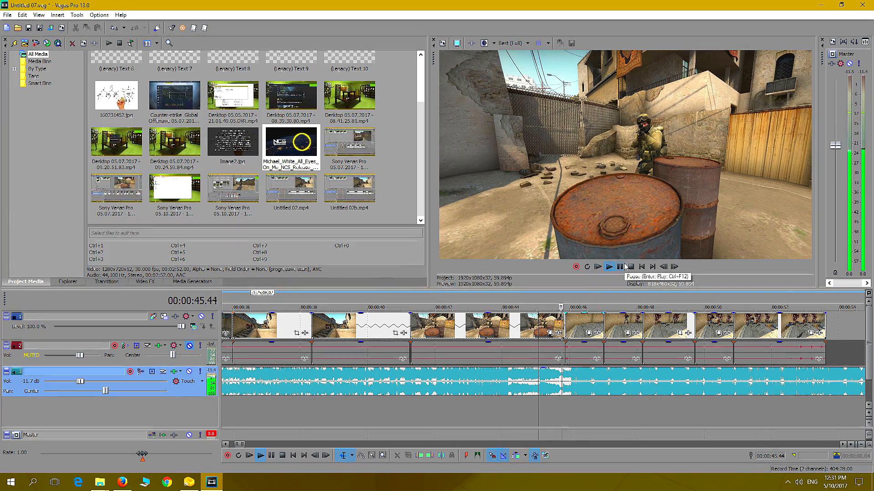
click(509, 415)
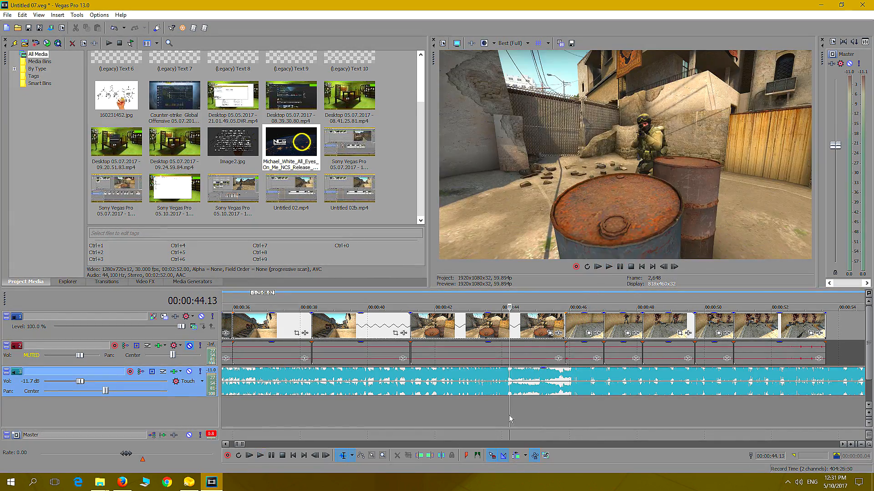
click(609, 267)
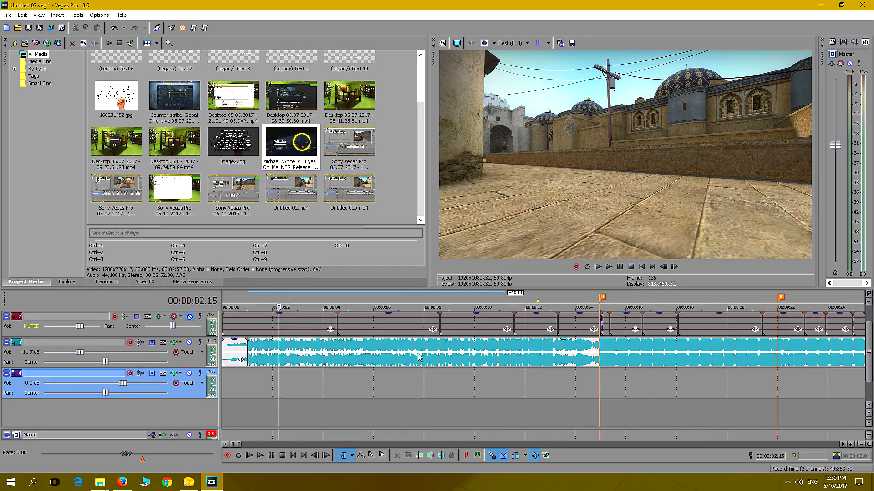
Play the sequence with the repositioned music from 00:00:44.59, where the death pieces begin
scroll(455, 370, down, 6)
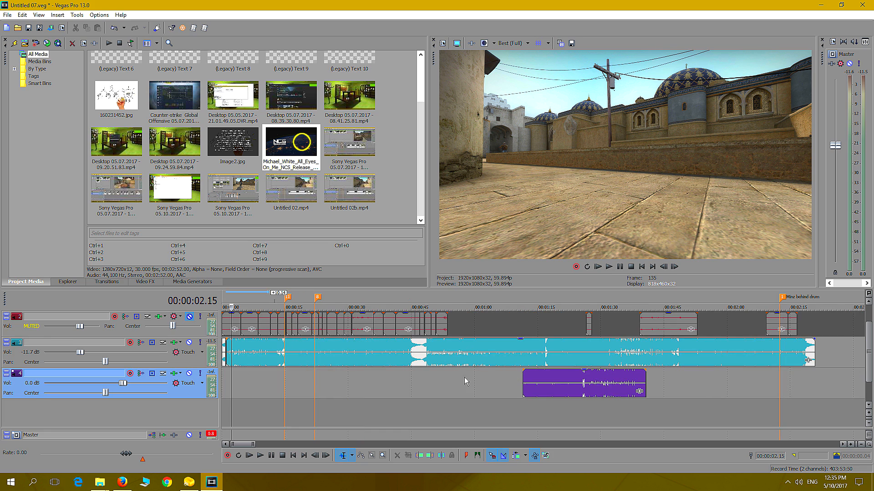
click(412, 379)
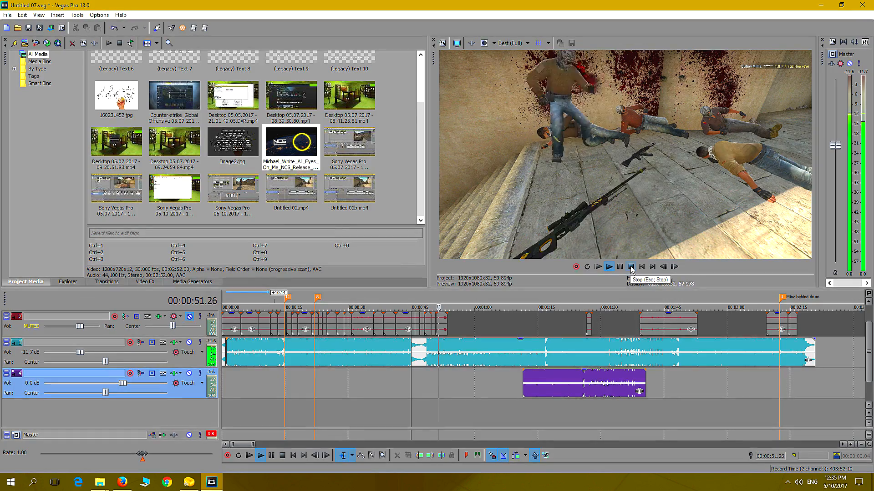
click(630, 267)
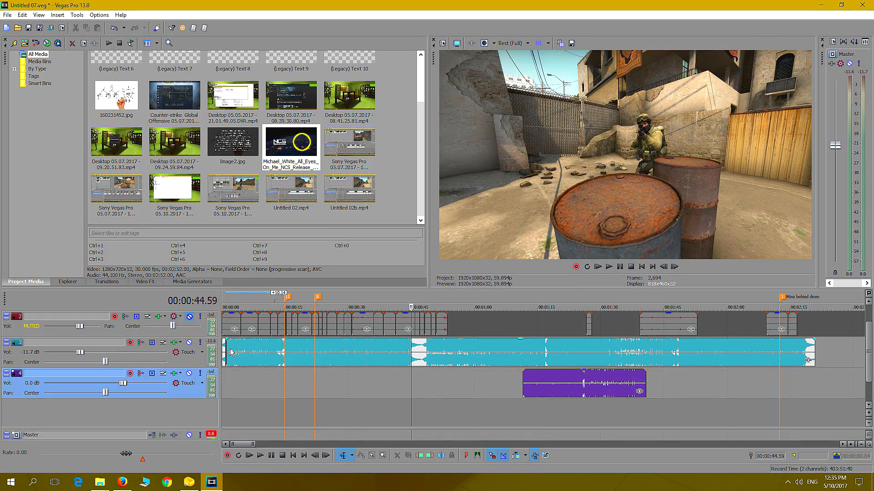
Trim the start of the main music piece to 00:00:44.59 and play the sequence from there
drag(229, 346, 408, 379)
click(411, 382)
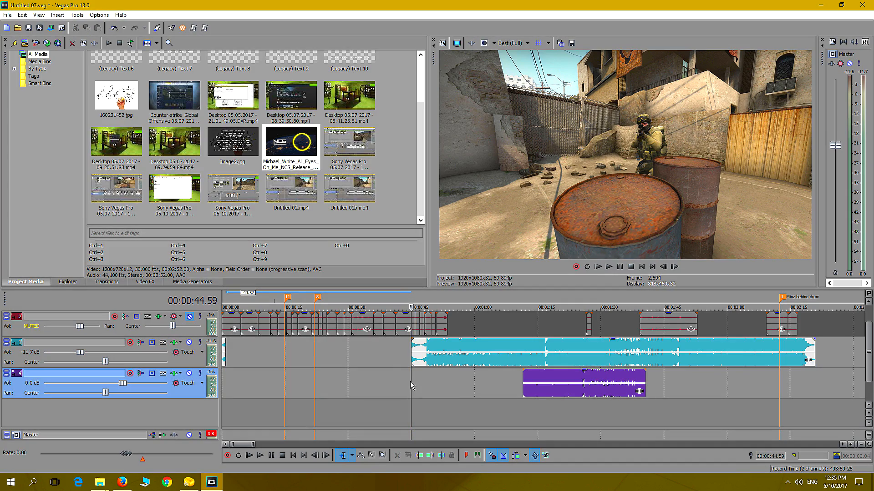
click(609, 267)
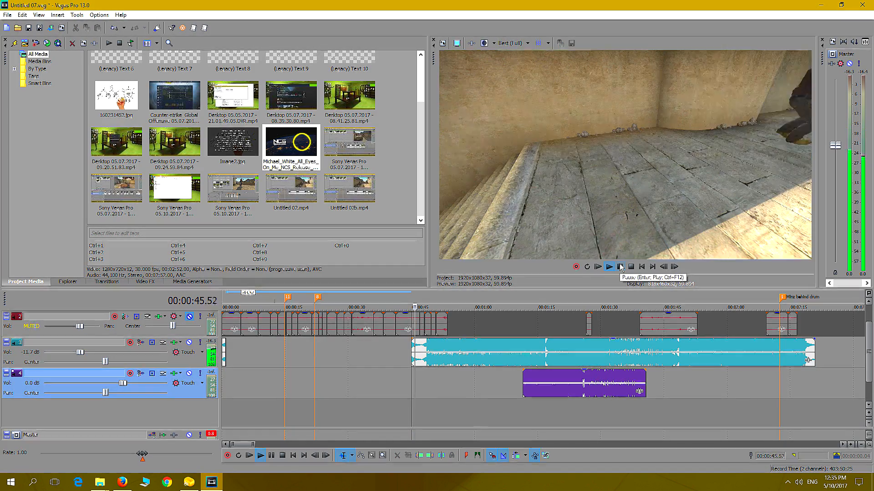
Trim the start of the main music piece to about 00:00:47 and play the death sequence from there
mouse_move(410, 347)
mouse_down()
mouse_move(376, 349)
mouse_move(418, 362)
mouse_up()
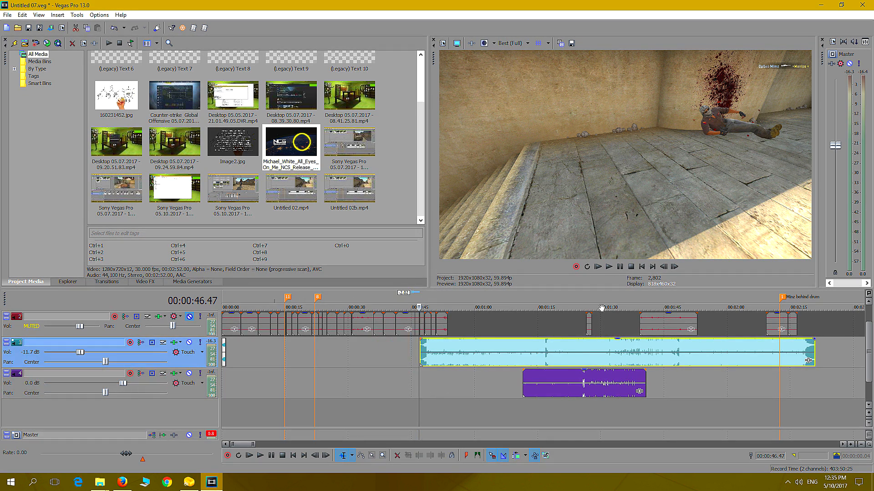
click(620, 267)
scroll(561, 397, up, 4)
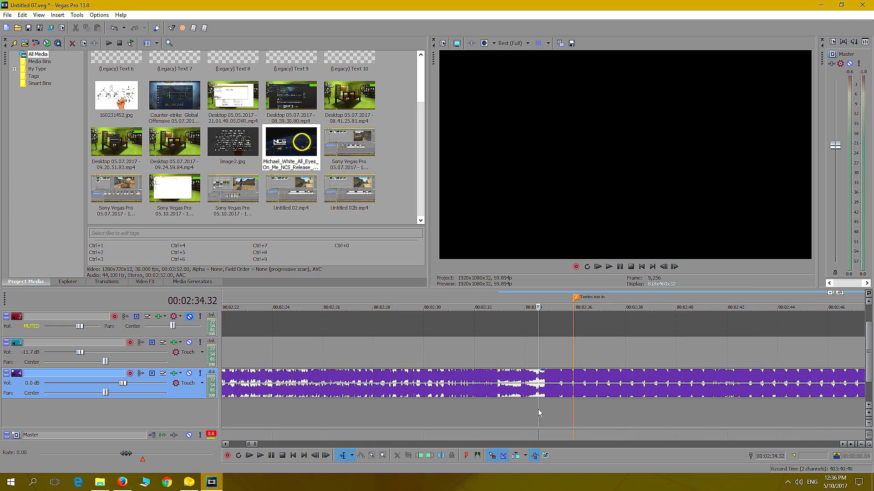
scroll(408, 390, down, 5)
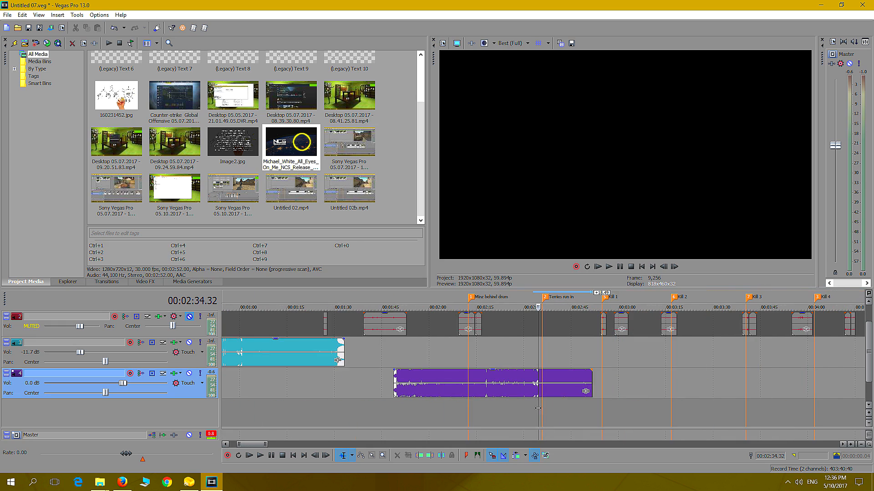
Trim the main music piece's end to the marker near 00:00:15 and place a shortened second music piece directly after it on the same track
drag(394, 382, 383, 353)
scroll(362, 392, down, 3)
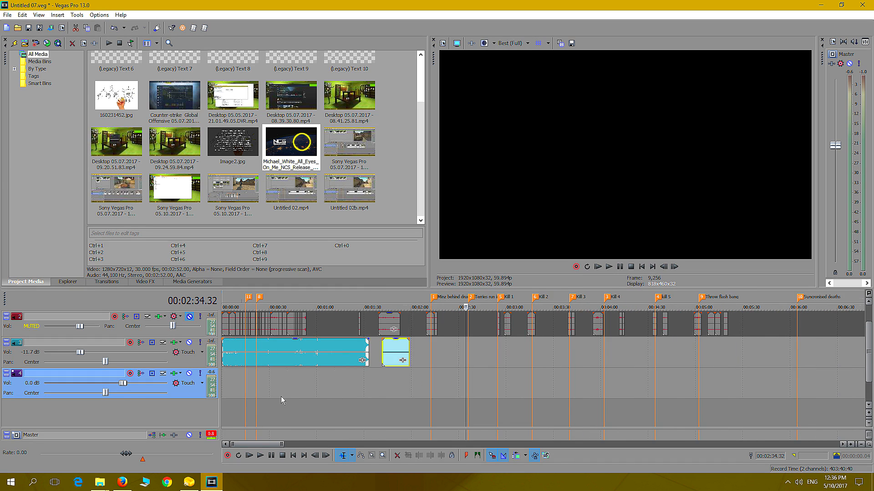
drag(367, 354, 248, 357)
drag(394, 351, 258, 352)
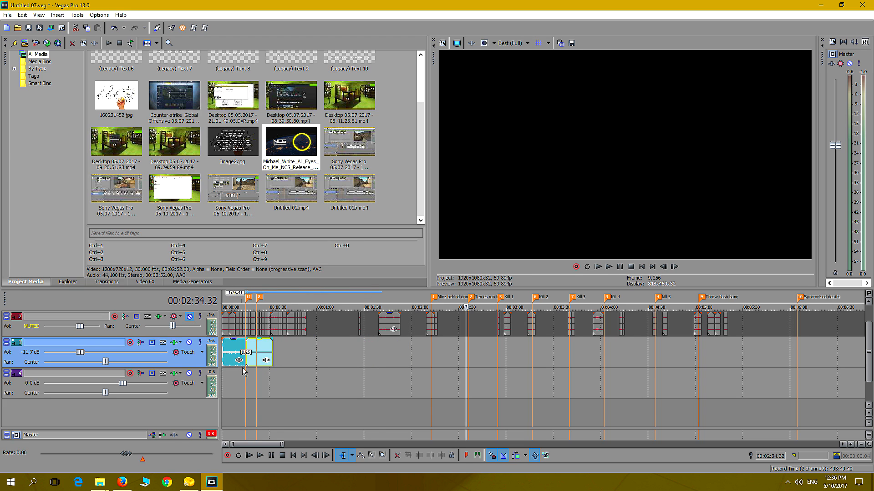
click(245, 384)
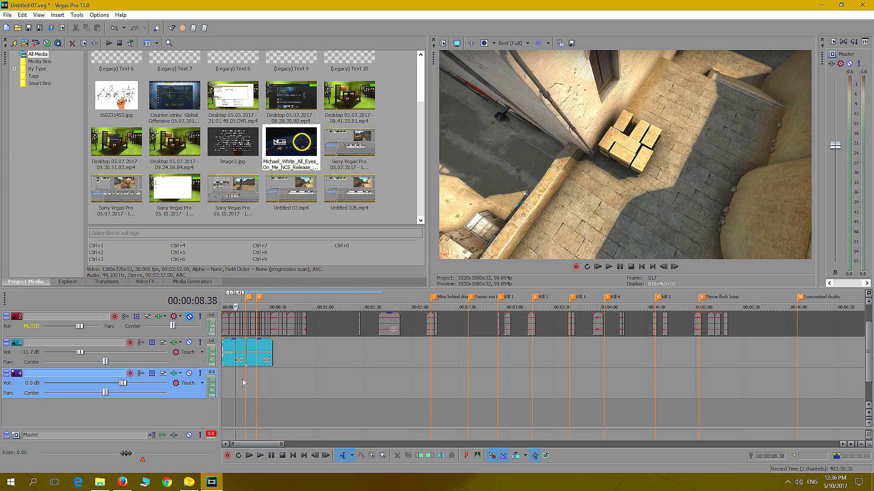
Shorten the first music piece to about 00:00:12 and return to the gunshot marker at 00:00:14.56
scroll(435, 359, up, 5)
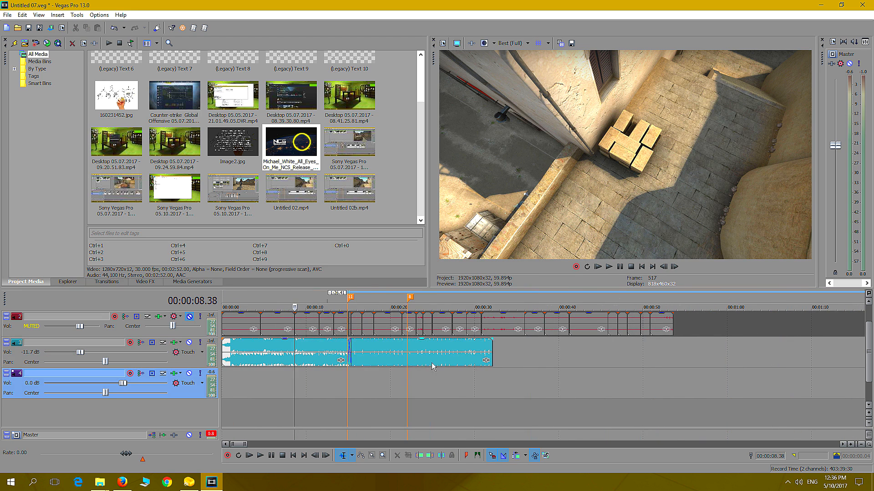
mouse_move(354, 356)
mouse_down()
mouse_move(367, 355)
mouse_move(324, 350)
mouse_move(364, 357)
mouse_move(356, 357)
mouse_up()
click(350, 376)
scroll(353, 384, up, 5)
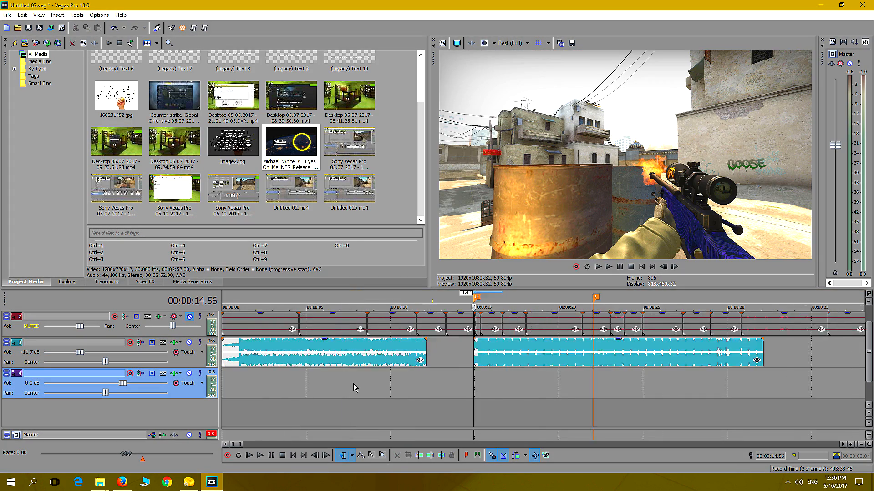
Shift the second music piece earlier so its beat lines up with the gunshot marker, and crossfade the first piece into it
drag(568, 358, 559, 355)
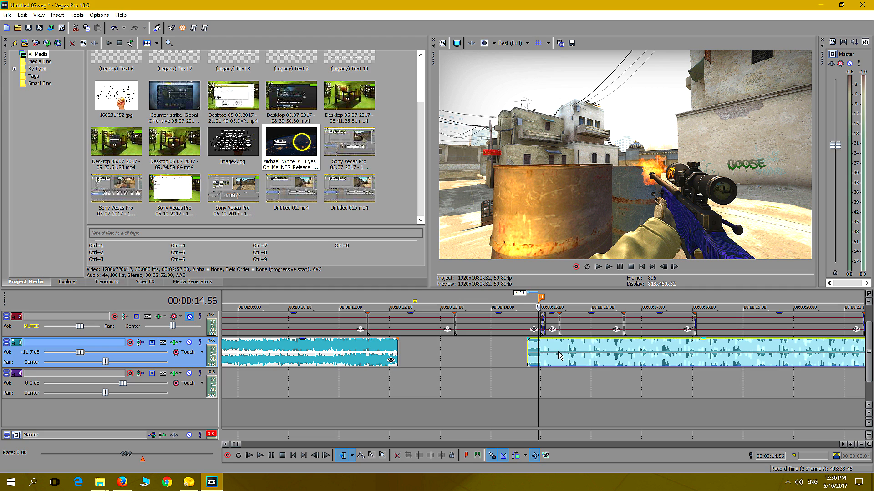
scroll(397, 359, up, 2)
click(398, 357)
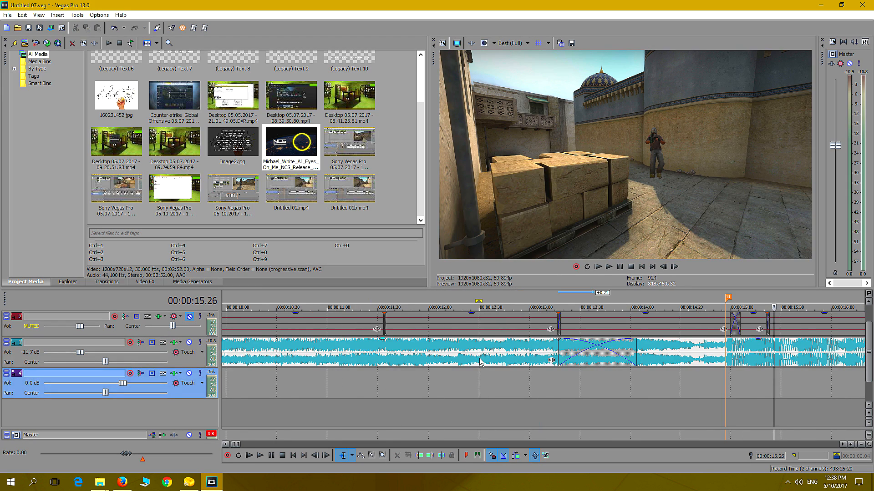
click(479, 360)
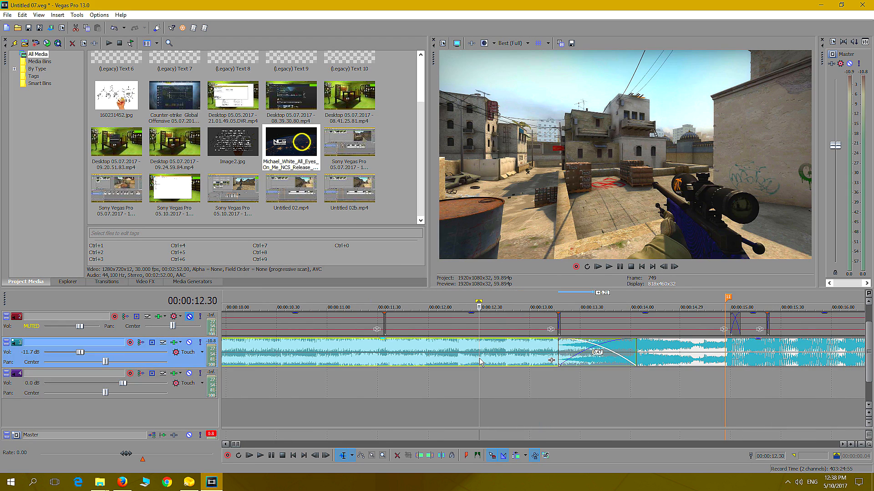
Group the two crossfaded music pieces into a new group and deselect them
right_click(691, 360)
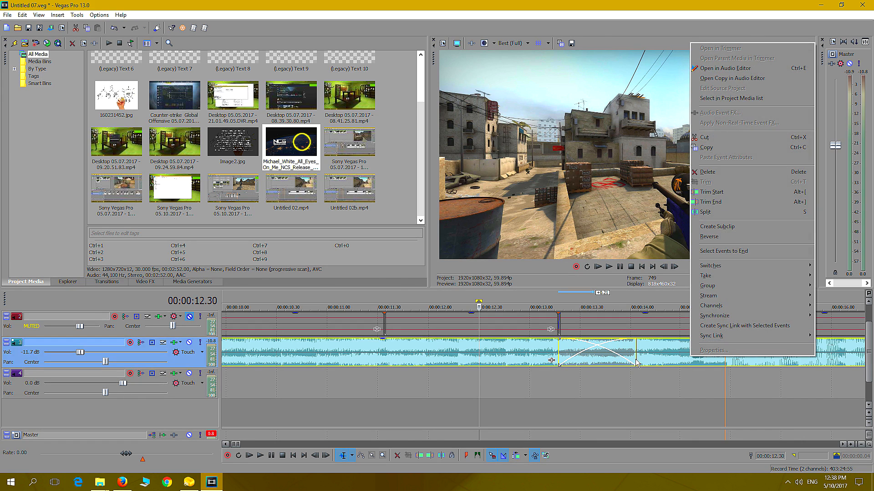
mouse_move(755, 291)
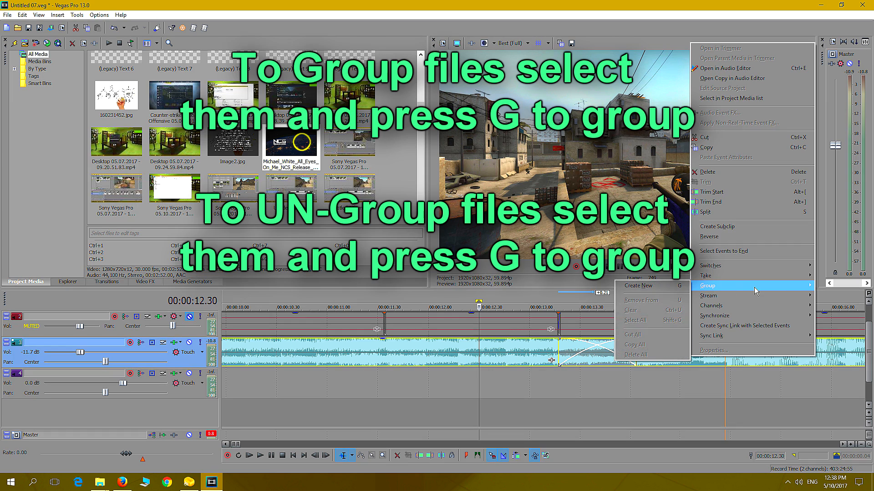
click(673, 287)
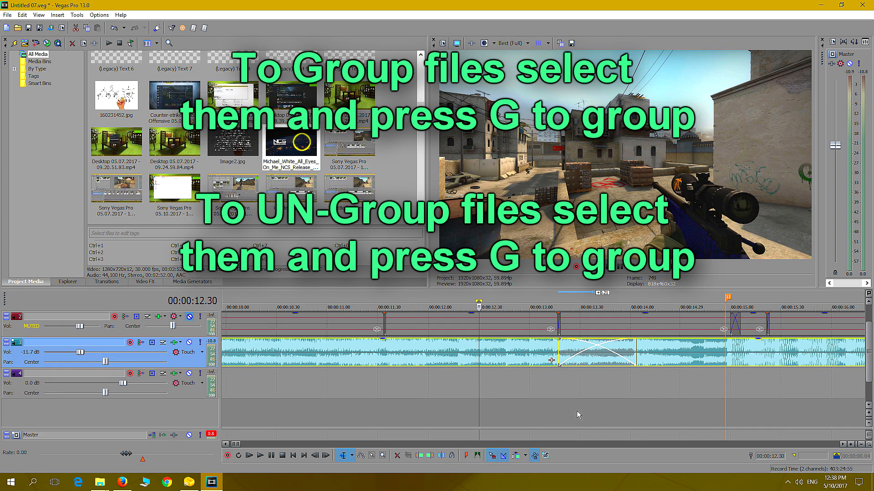
click(541, 407)
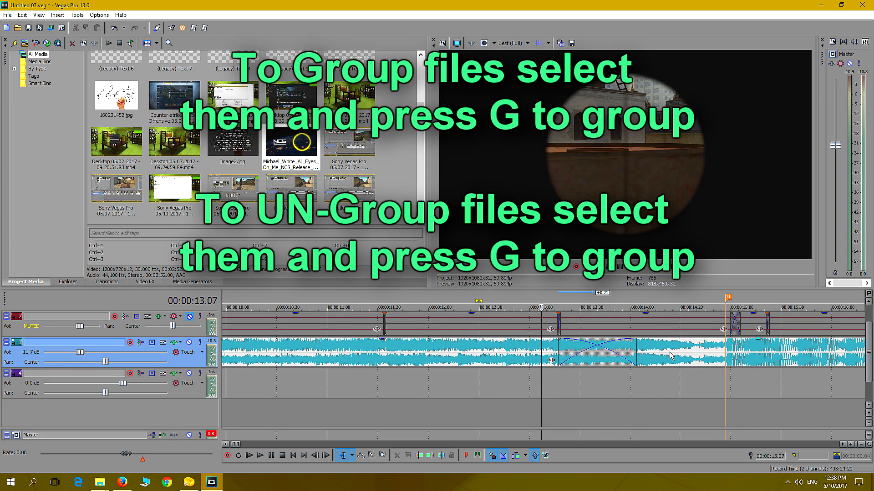
Play the sequence around the gunshot marker from 00:00:14.56, and play it again from 00:00:13.02
click(725, 392)
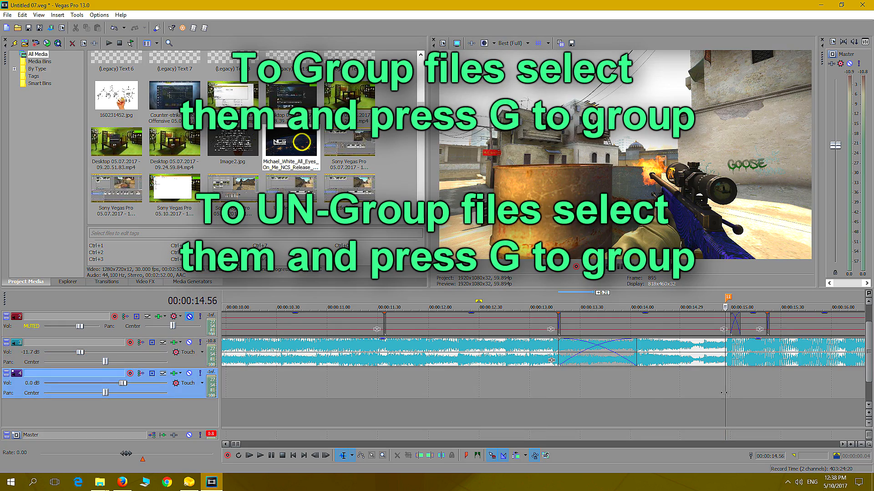
key(space)
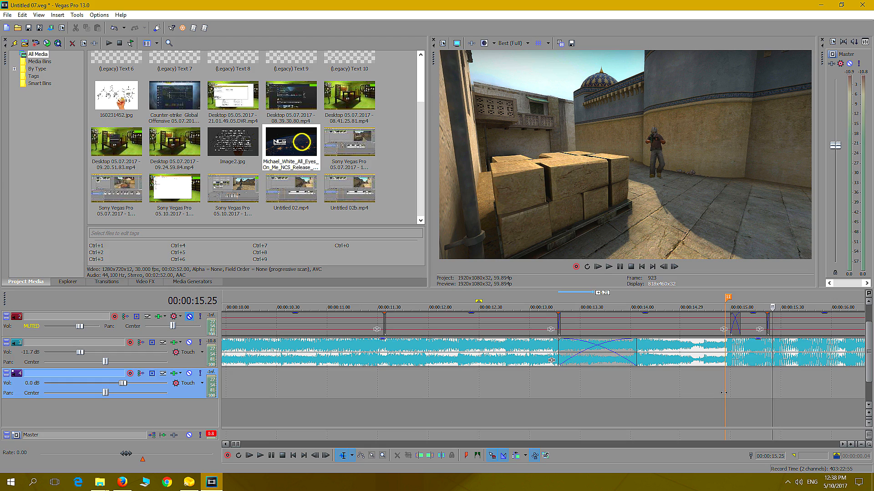
click(620, 267)
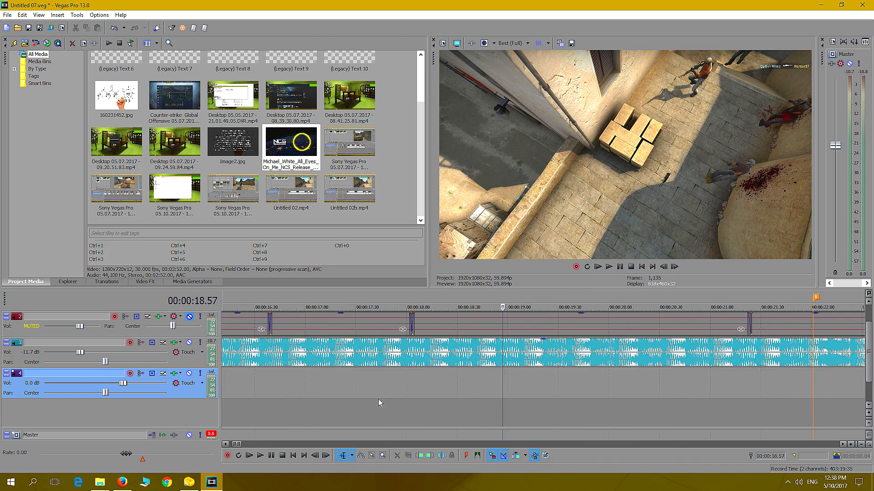
scroll(376, 397, down, 5)
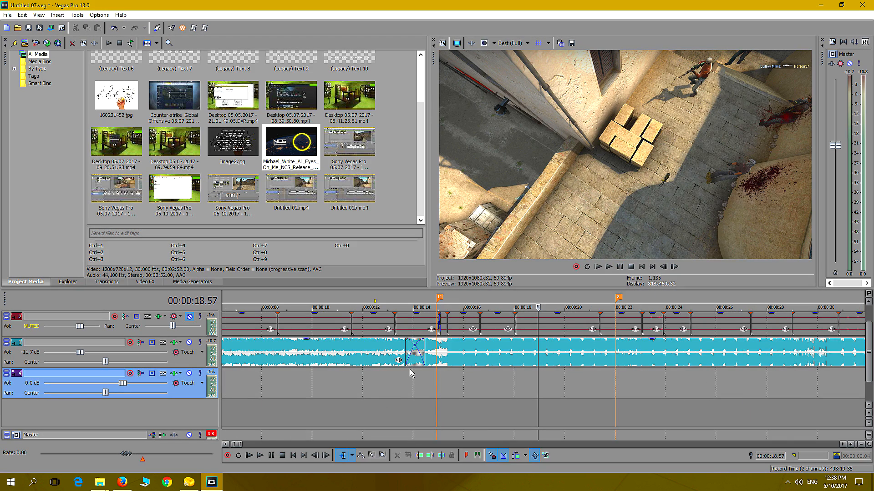
click(389, 373)
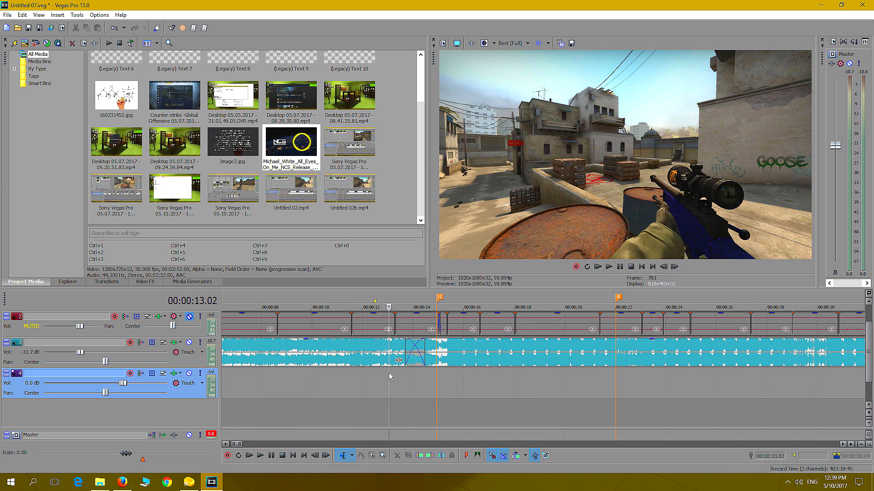
click(610, 268)
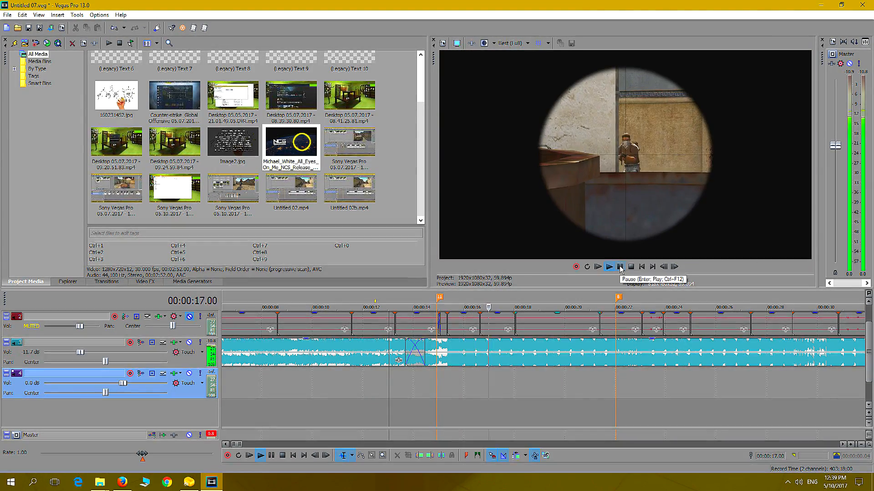
click(619, 267)
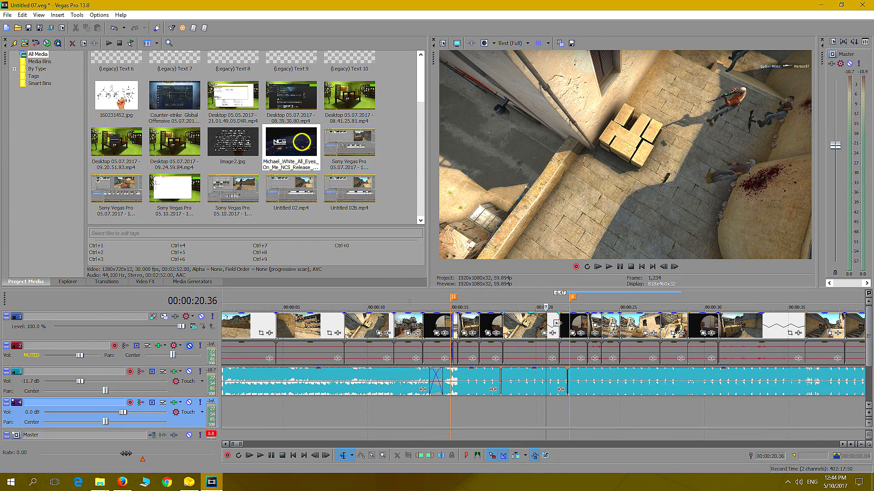
Trim the end of the overhead courtyard clip to 00:00:20.36 and delete the scoped clip that follows it
drag(557, 322, 545, 322)
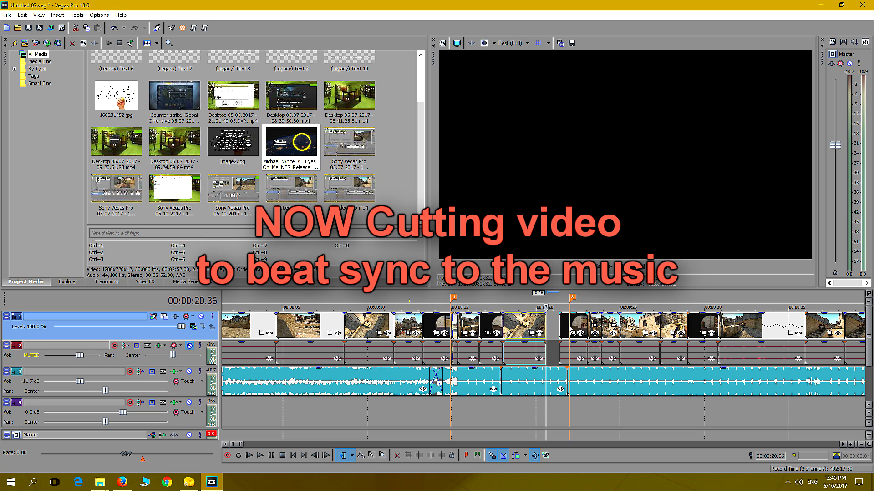
click(574, 327)
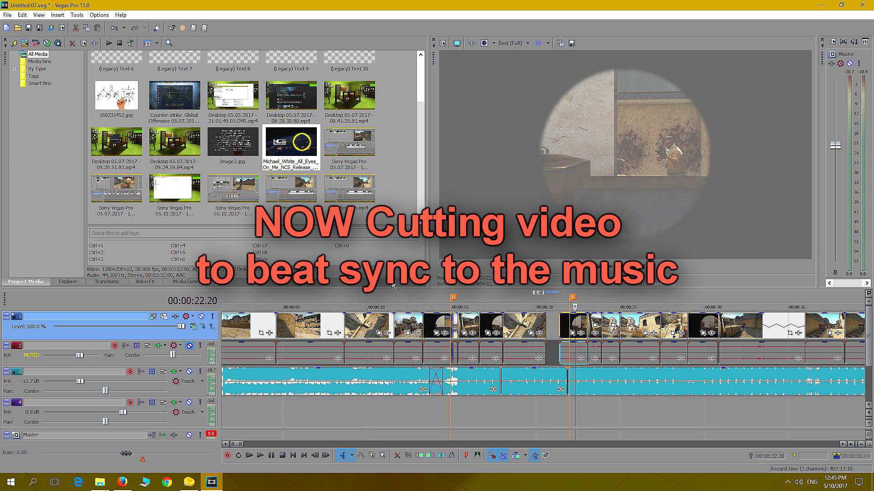
key(Delete)
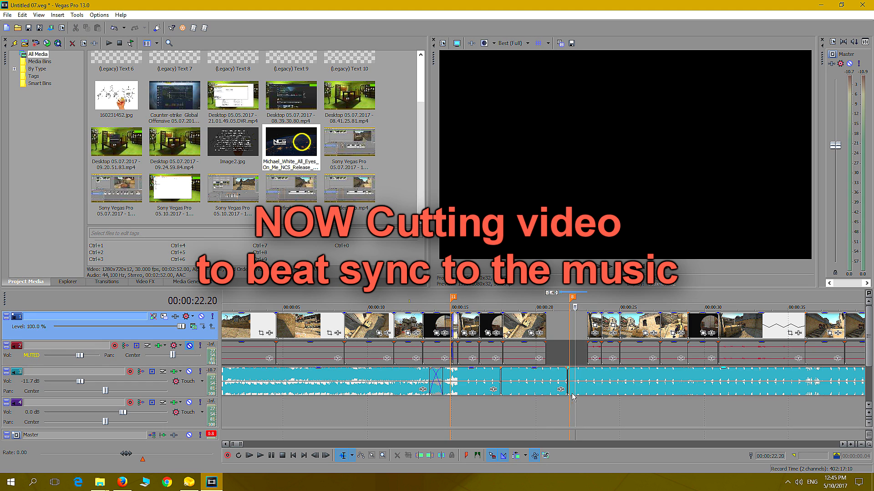
click(588, 385)
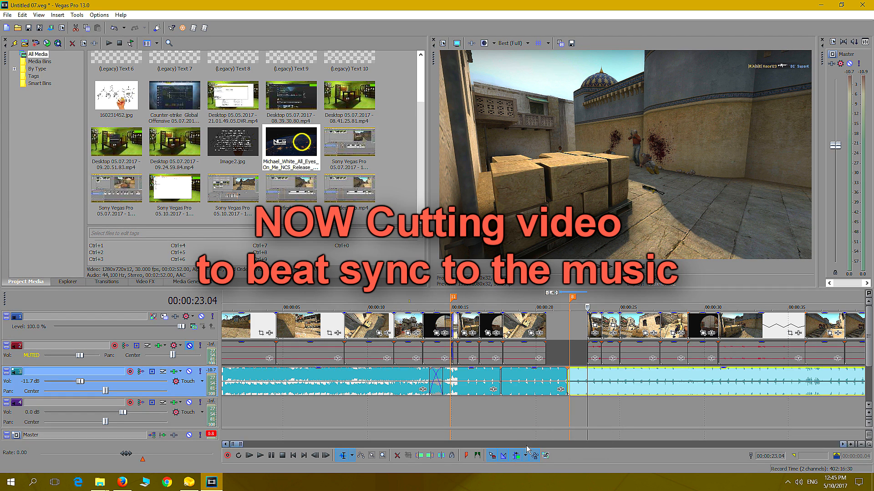
Select all the clips after the 00:00:23.04 position and move them earlier together to close the gap
scroll(605, 412, down, 4)
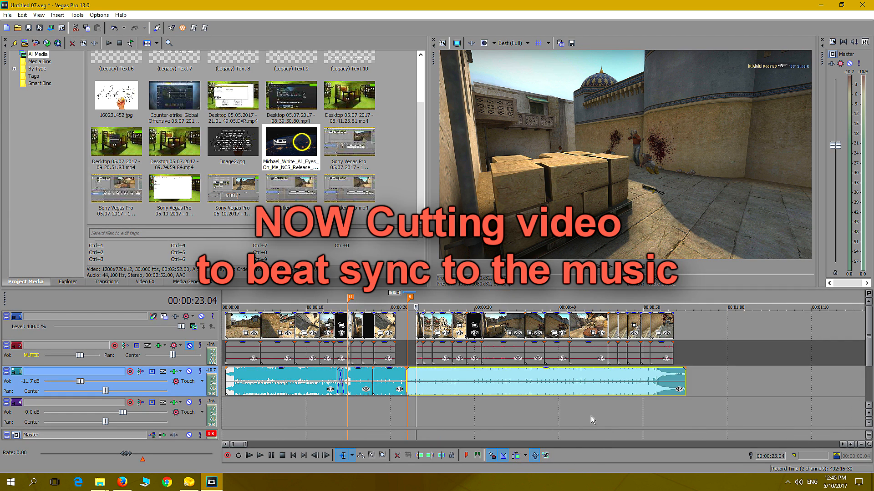
click(371, 456)
drag(683, 354, 416, 324)
scroll(433, 424, up, 5)
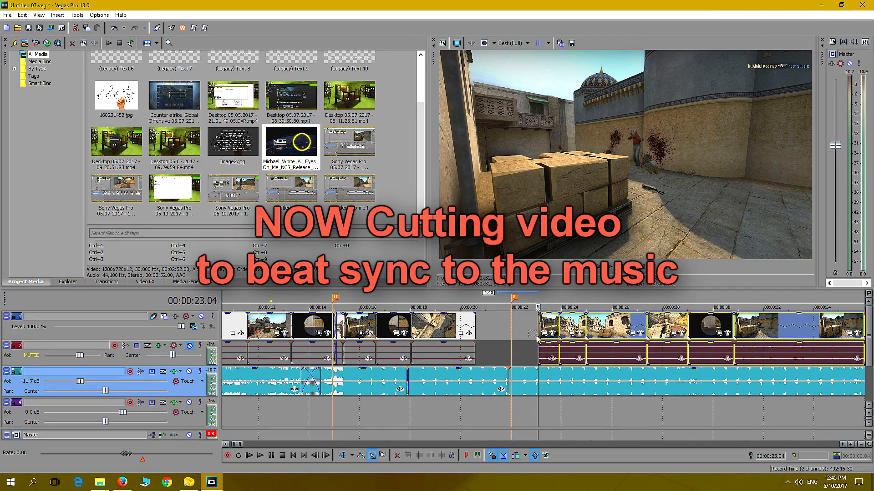
drag(552, 325, 488, 325)
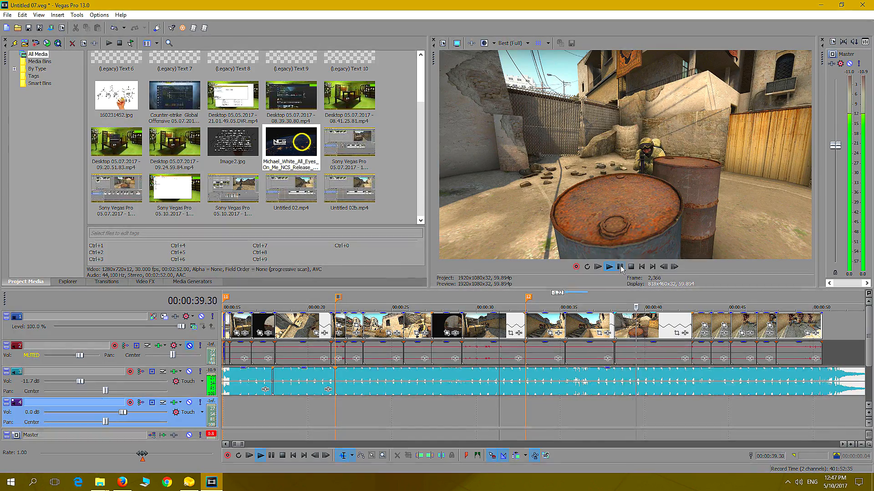
Check the beat sync of the recut video, replaying it from 00:00:37.50 into the death pieces
click(621, 267)
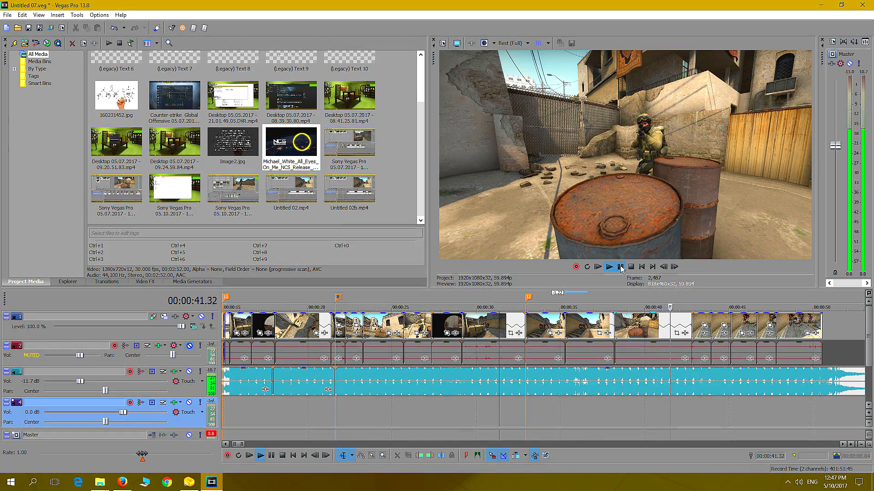
click(608, 410)
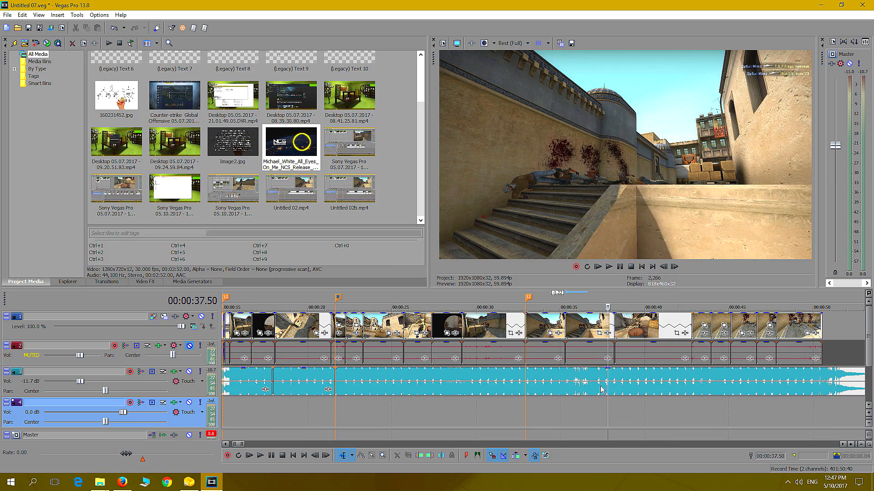
click(609, 267)
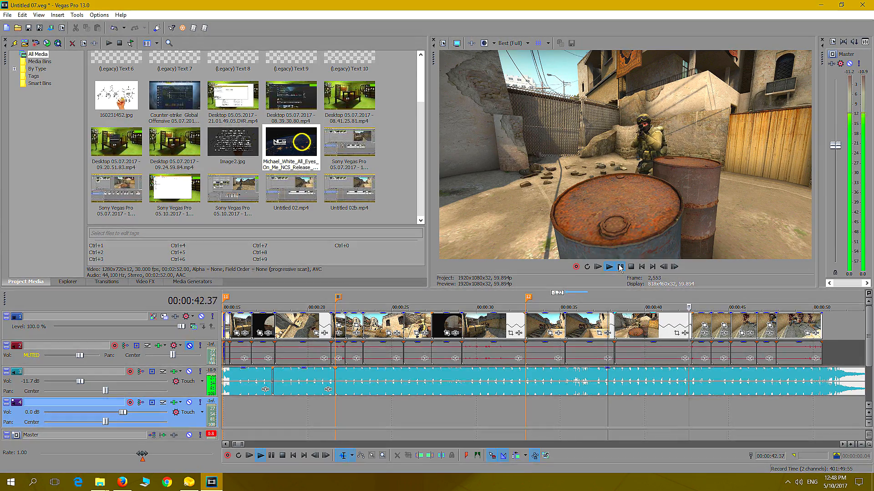
click(620, 267)
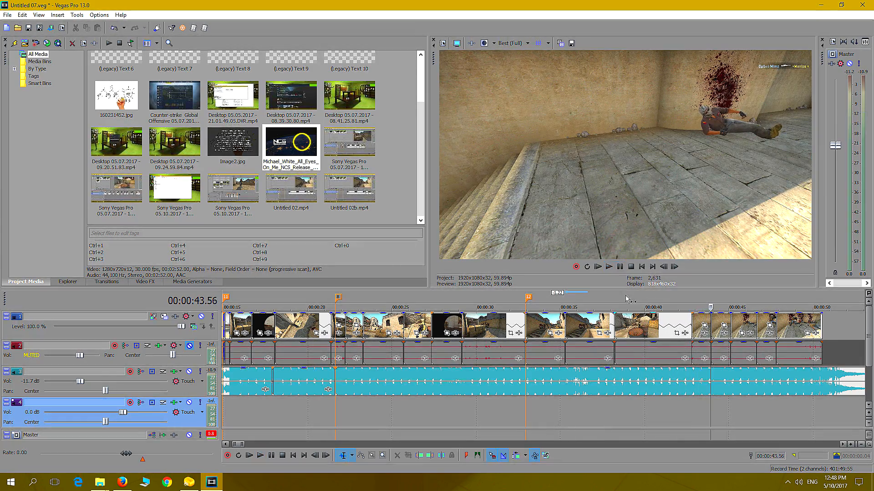
Play the ending of the music from 00:00:50.53, just past the last video clip
click(591, 417)
click(834, 411)
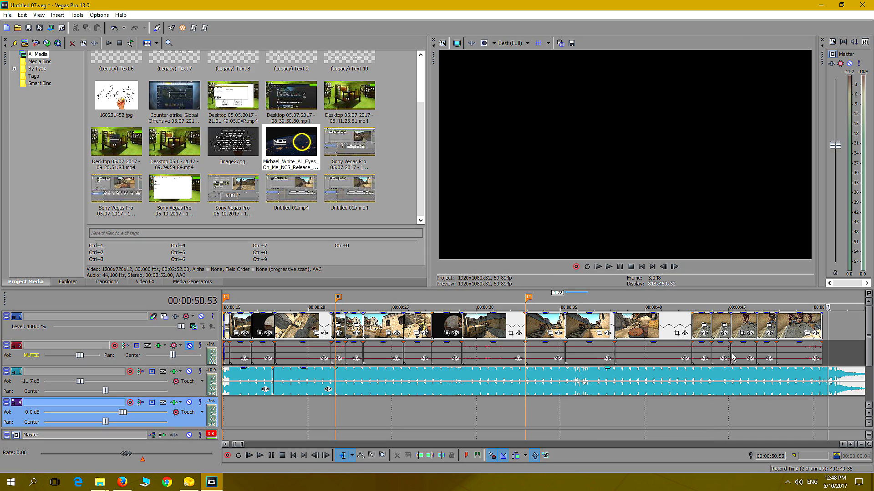
click(608, 267)
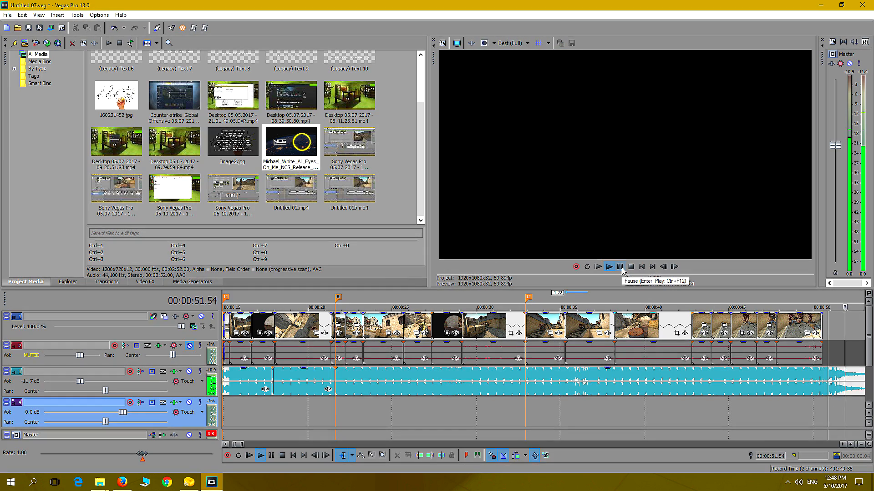
click(620, 268)
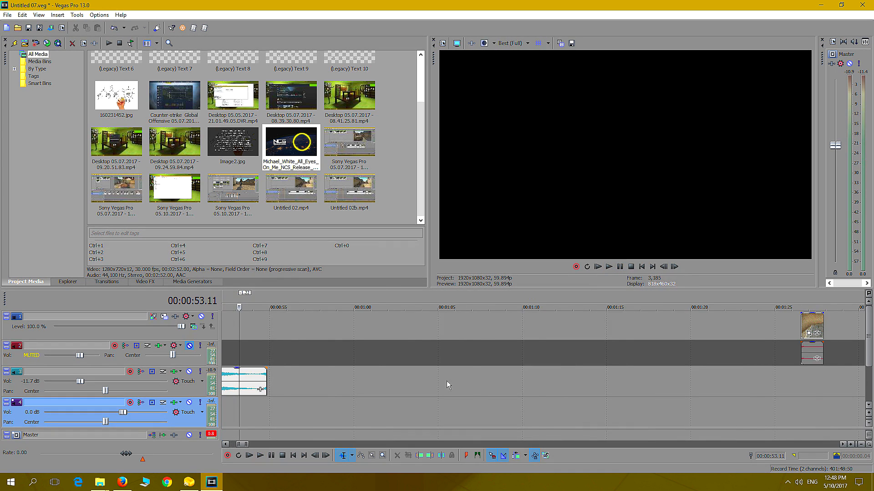
Play the video with its music from 00:00:35.17 into the rusty barrels shot
scroll(448, 386, down, 6)
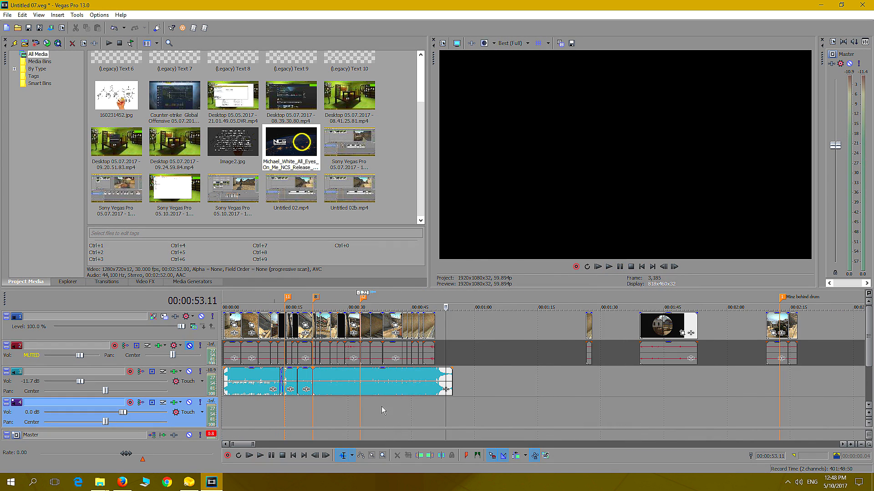
click(382, 406)
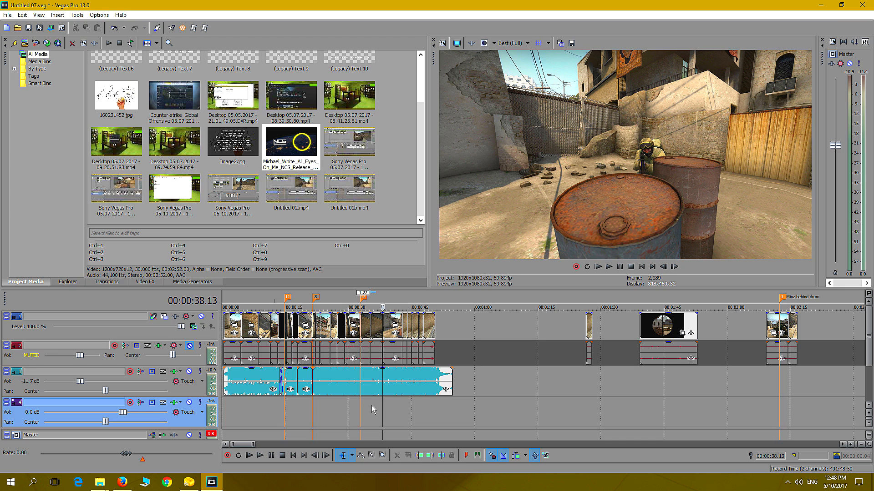
click(369, 409)
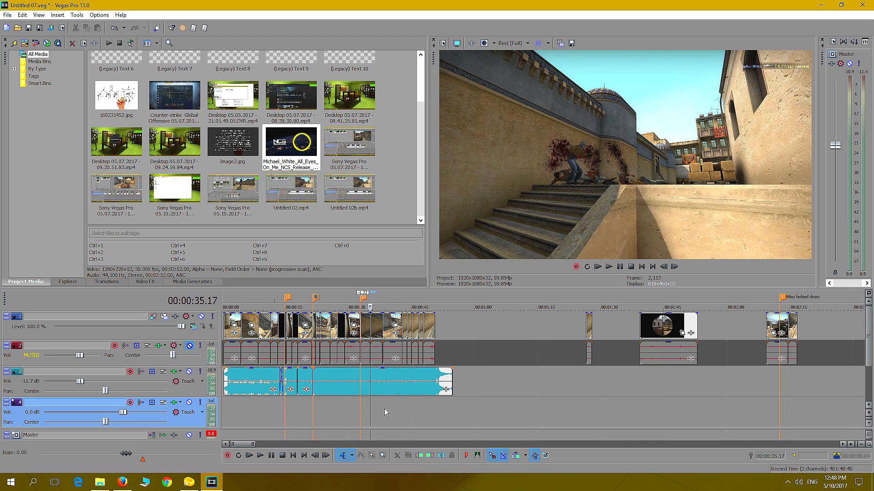
click(612, 267)
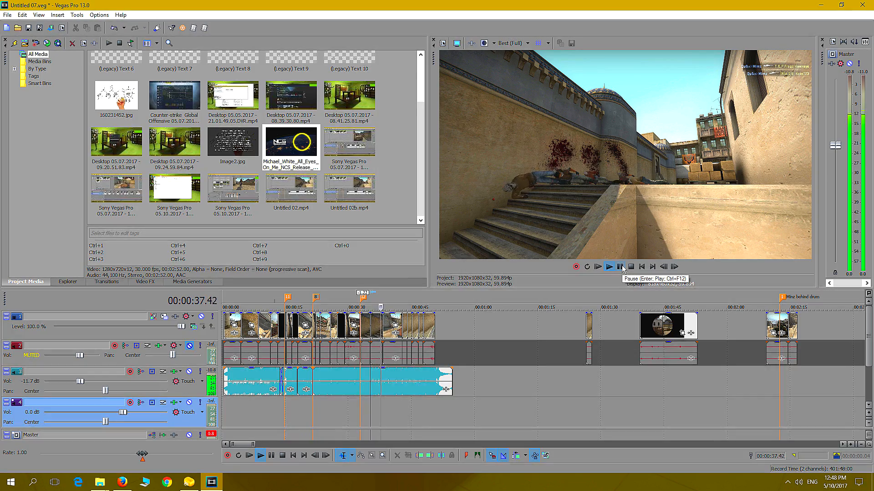
click(621, 267)
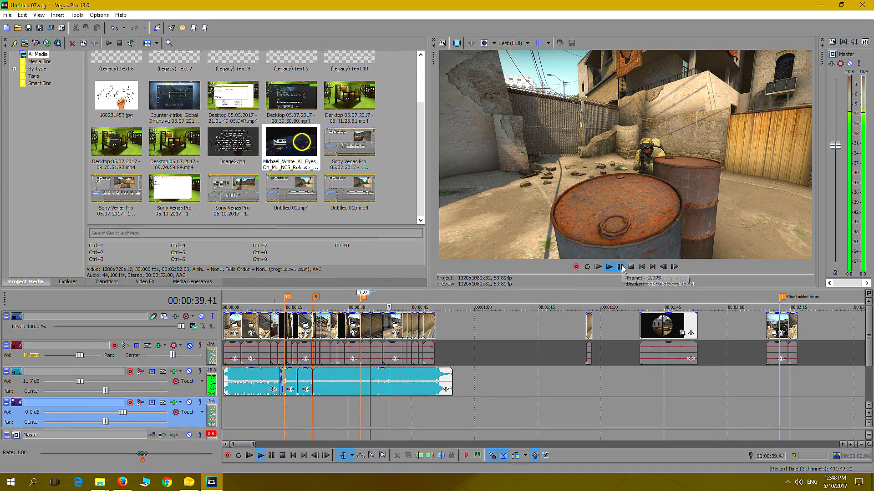
Split the last music piece at 00:00:40.07 and move its ending part later, clear of the video clips
key(Left)
key(Left)
key(Left)
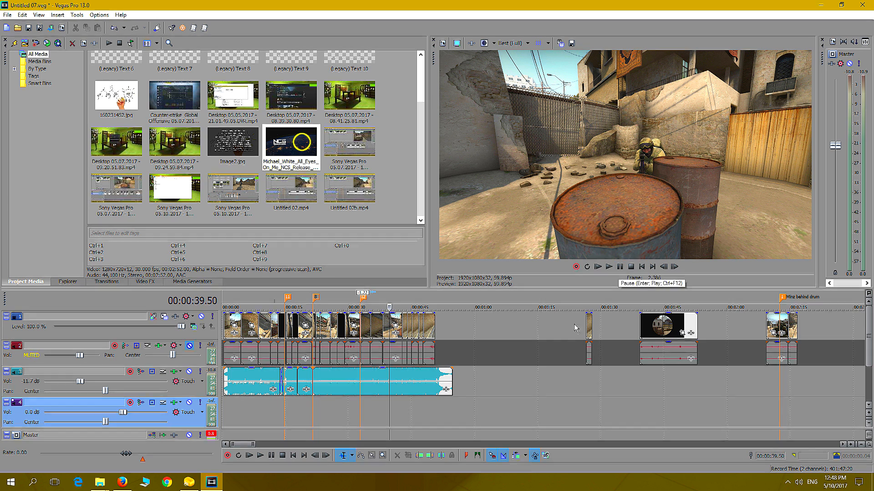
click(391, 379)
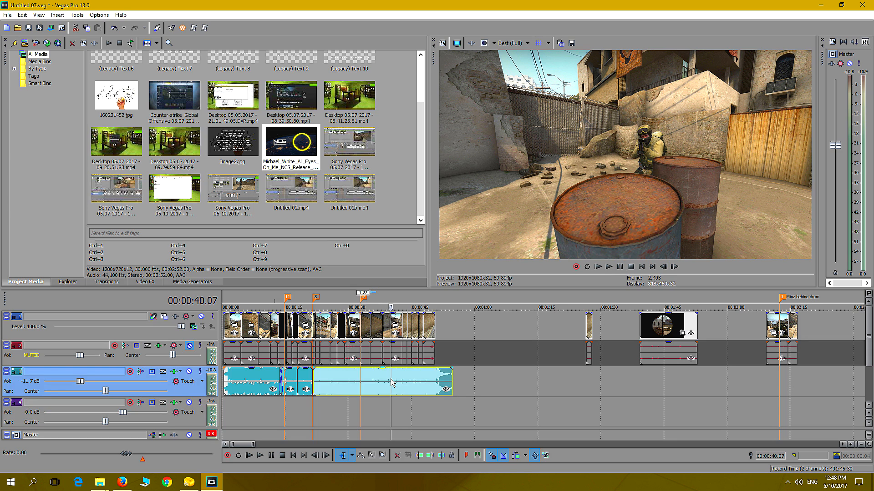
key(s)
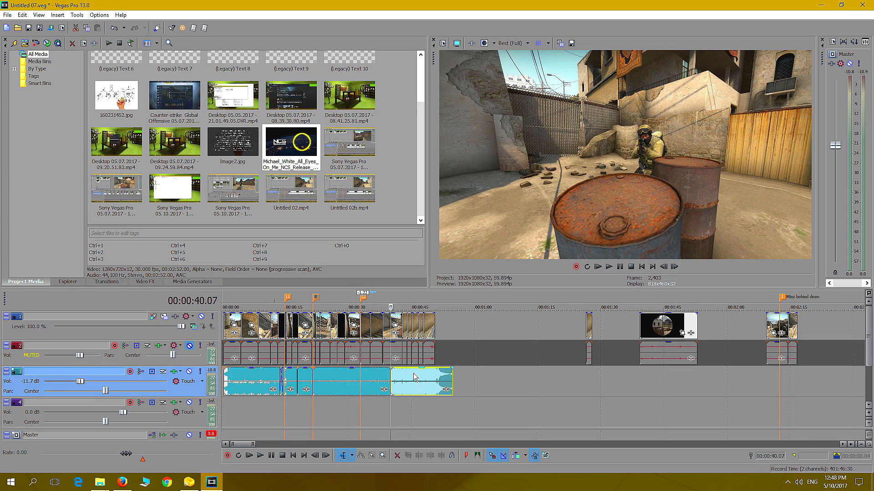
drag(414, 376, 481, 378)
Trim the detached music ending's start to about 00:01:06 and shorten the preceding music piece to end at about 00:00:37
click(503, 400)
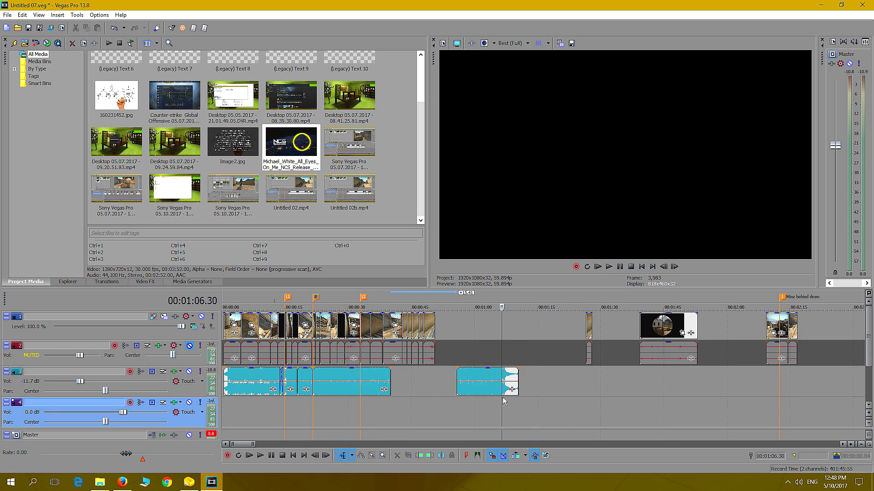
click(609, 268)
click(620, 268)
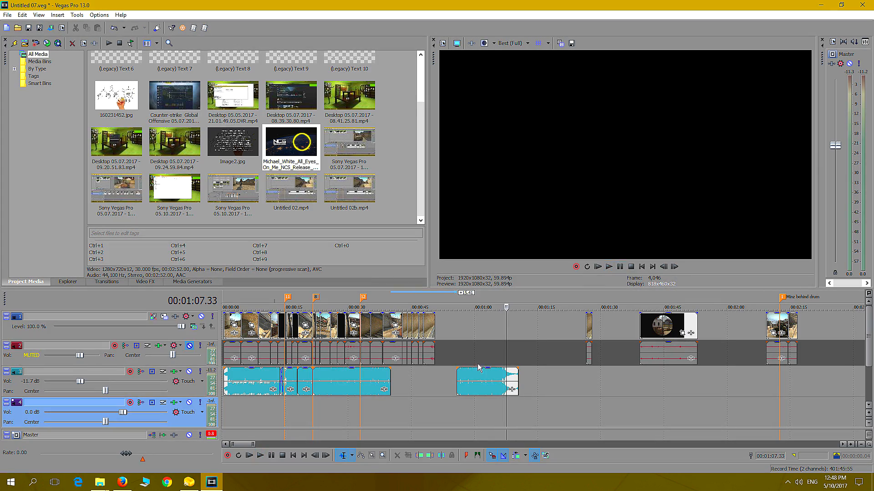
drag(459, 376, 499, 400)
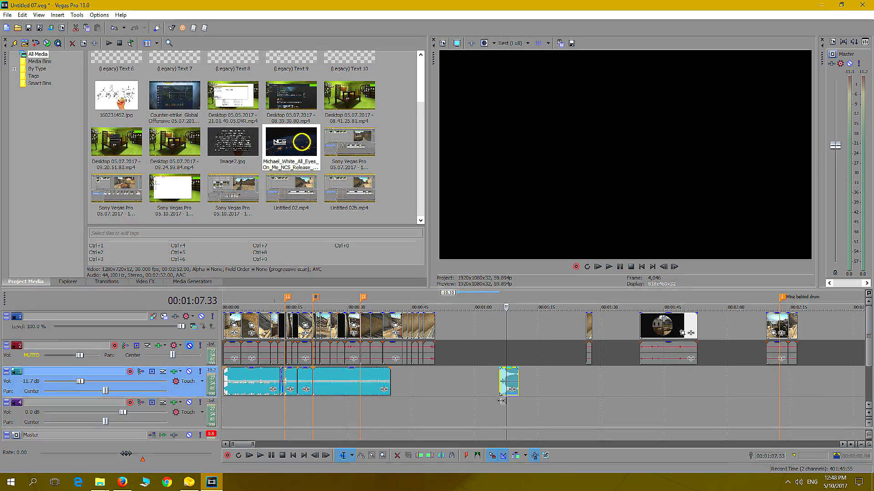
drag(389, 376, 378, 376)
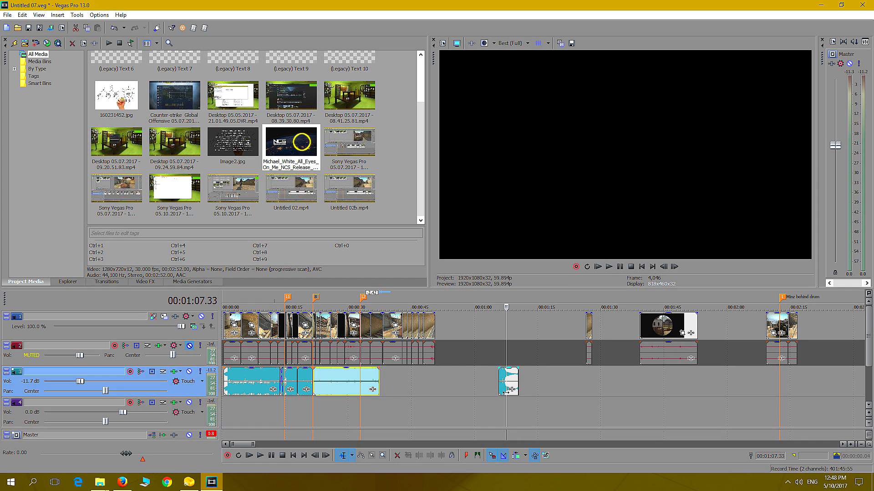
Move the trimmed music ending back under the rusty barrels shot so it starts at about 00:00:38.36
click(389, 413)
scroll(424, 409, up, 5)
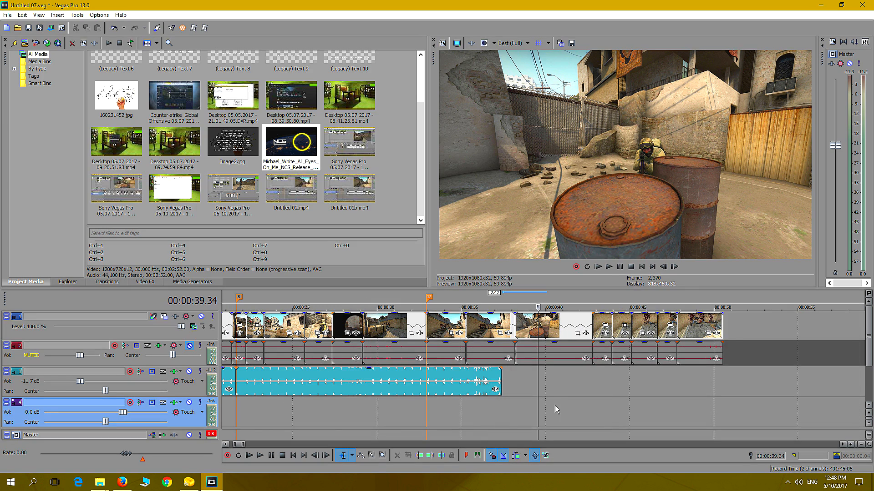
click(516, 419)
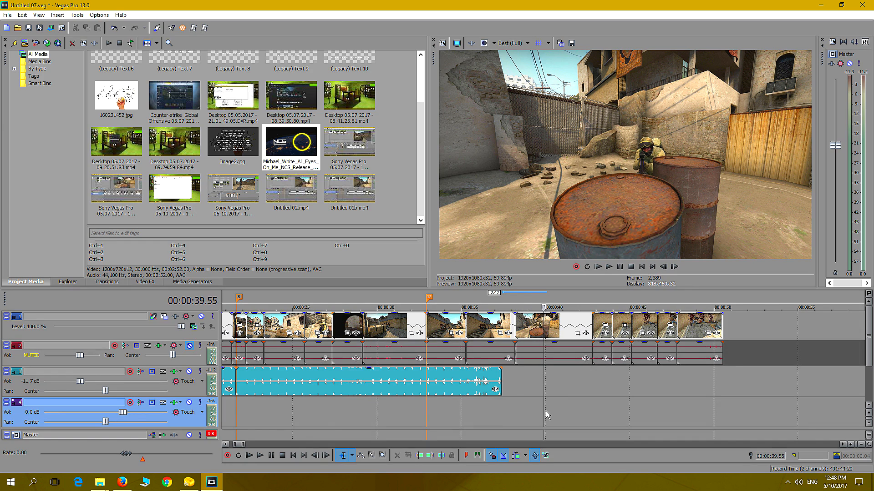
key(Left)
key(Left)
key(Left)
key(Left)
key(Left)
key(Left)
key(Left)
key(Left)
key(Left)
key(Left)
key(Left)
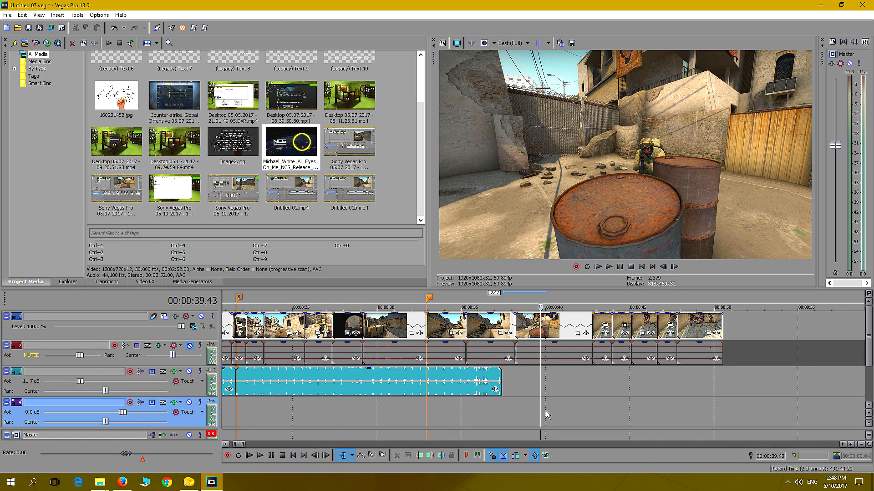
scroll(649, 385, down, 3)
drag(773, 387, 544, 392)
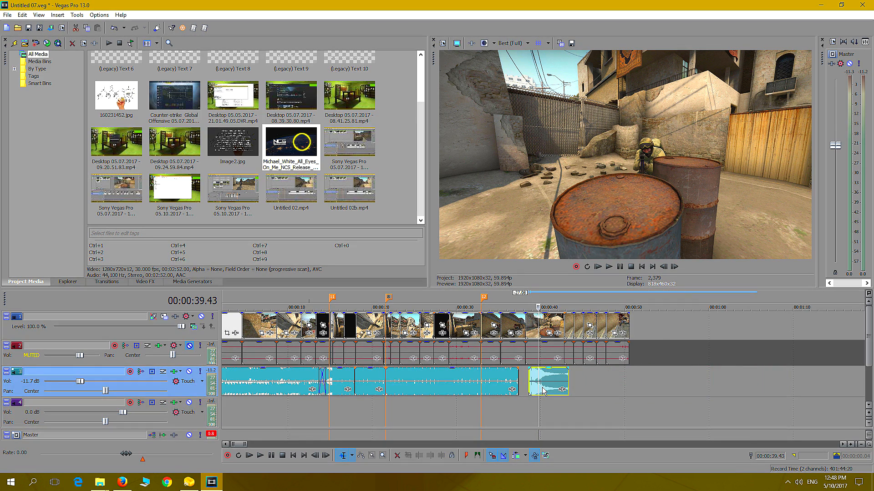
Play the moved music ending against the rusty barrels shot
click(536, 409)
click(608, 267)
click(621, 267)
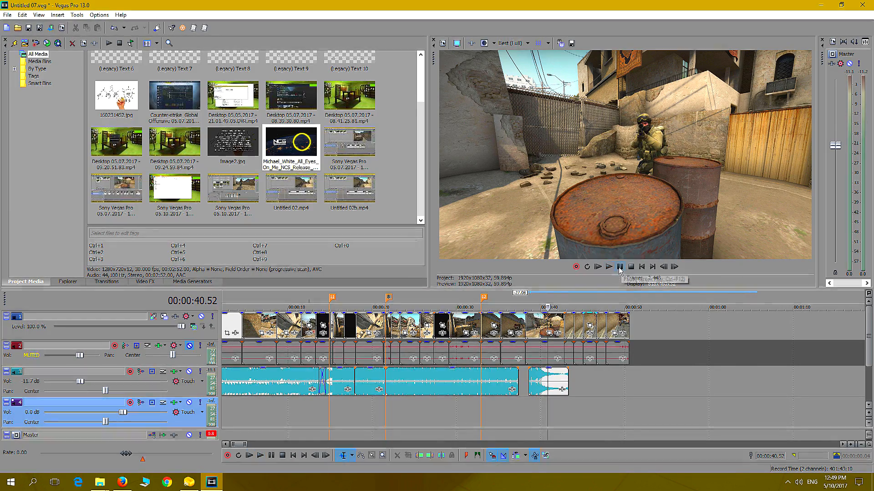
Step through the barrels shot from 00:00:38.36 to 00:00:40.06 and back to 00:00:39.54, checking the soldier's movement against the beat
click(531, 406)
scroll(531, 406, up, 5)
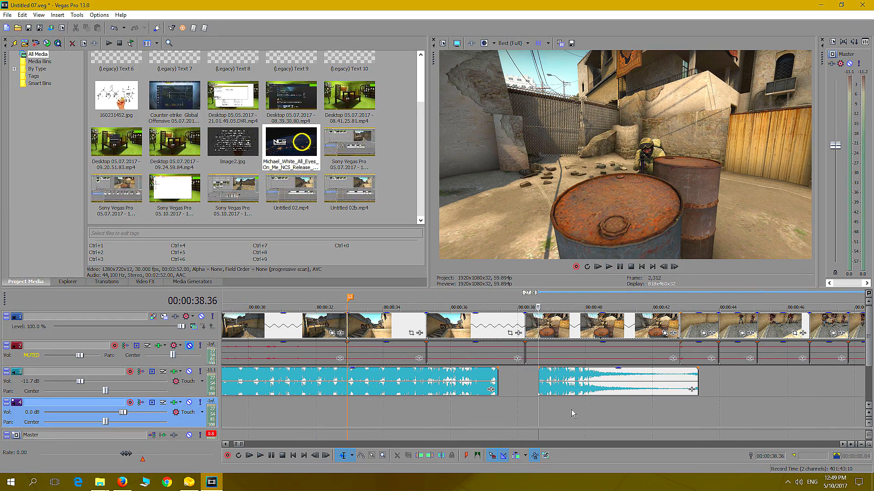
key(Right)
key(Right)
key(Right)
key(Right)
key(Right)
key(Right)
key(Right)
key(Right)
key(Right)
key(Right)
key(Right)
key(Right)
key(Right)
key(Right)
key(Right)
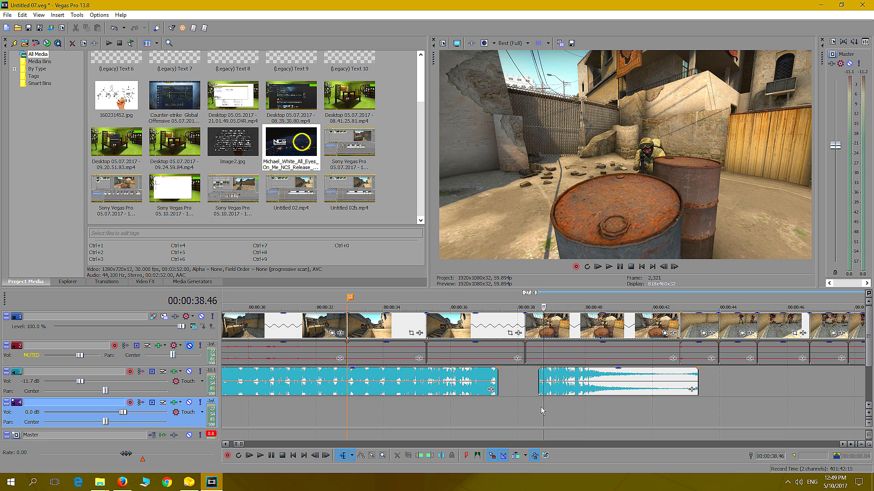
key(Right)
key(Right)
key(Right)
key(Right)
key(Right)
key(Right)
key(Right)
key(Right)
key(Right)
key(Right)
key(Right)
key(Right)
key(Right)
key(Right)
key(Right)
key(Right)
key(Right)
key(Right)
key(Right)
key(Right)
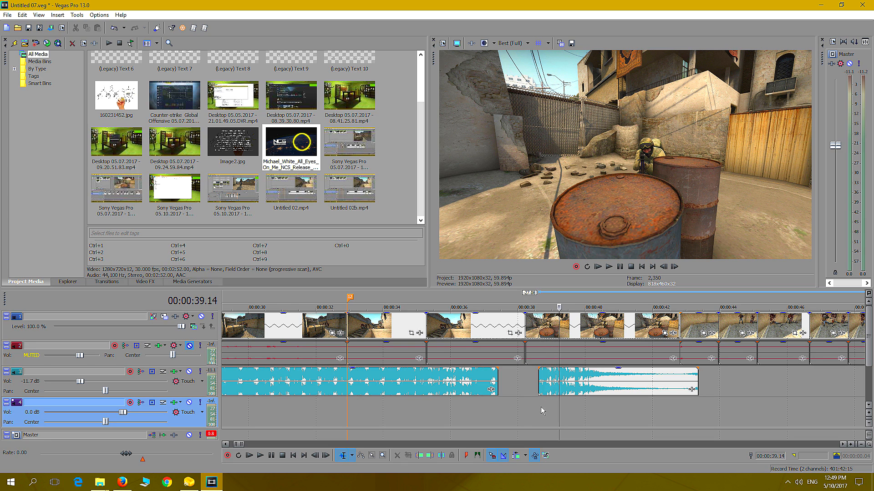
key(Right)
key(Right)
key(Right)
key(Right)
key(Right)
key(Right)
key(Right)
key(Right)
key(Right)
key(Right)
key(Right)
key(Right)
key(Right)
key(Right)
key(Right)
key(Right)
key(Right)
key(Right)
key(Right)
key(Right)
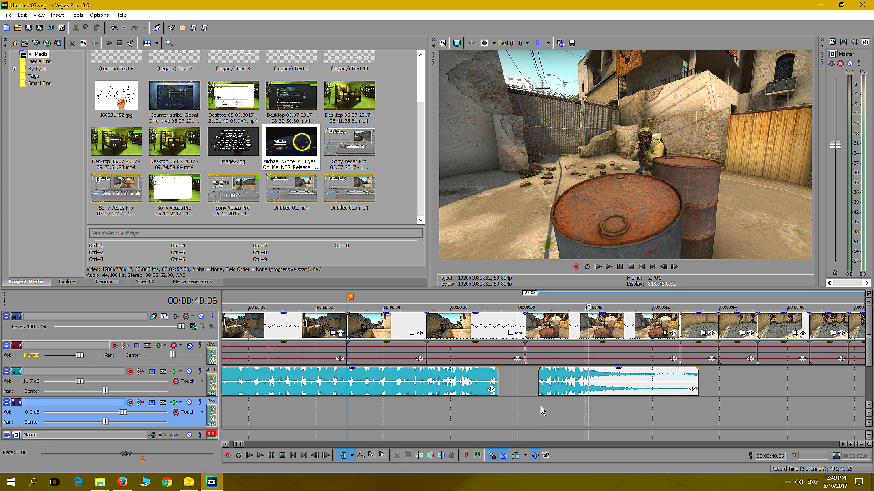
key(Left)
key(Left)
key(Left)
key(Left)
key(Left)
key(Left)
key(Left)
key(Left)
key(Left)
key(Left)
key(Left)
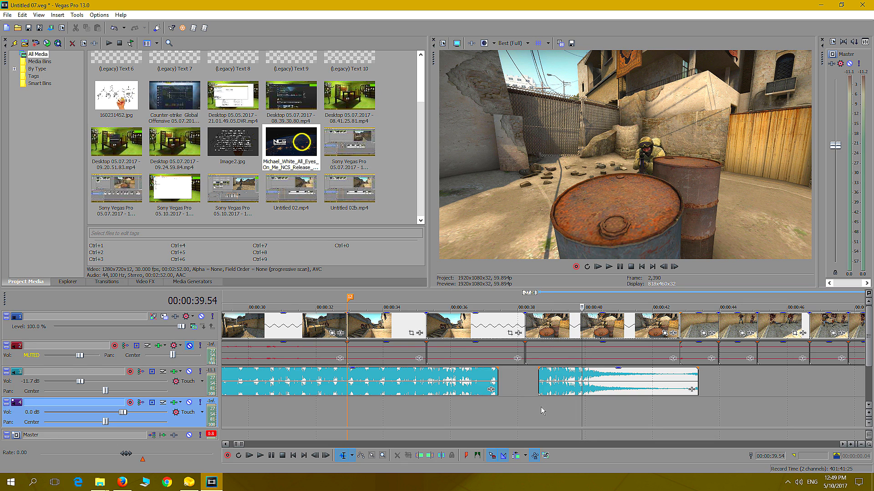
Move the music ending about 2.8 seconds later, clear of the barrels shot, and place a marker at 00:00:39.14
drag(610, 382, 714, 376)
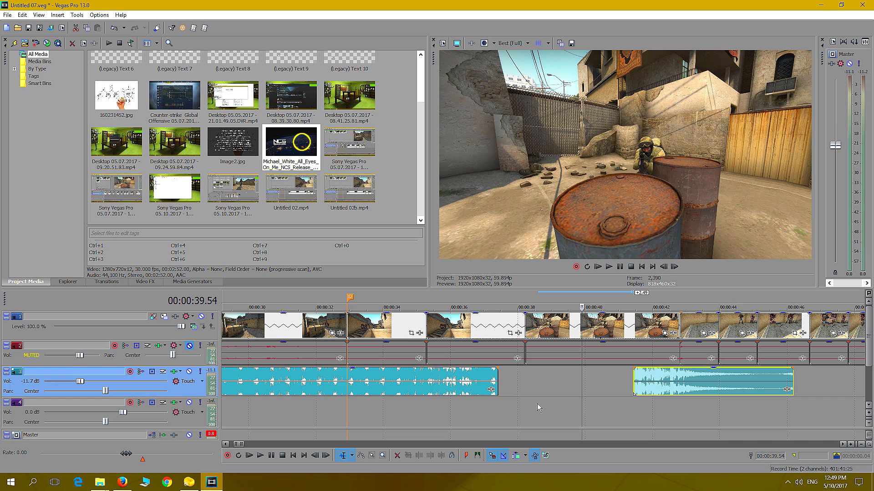
click(525, 401)
click(609, 267)
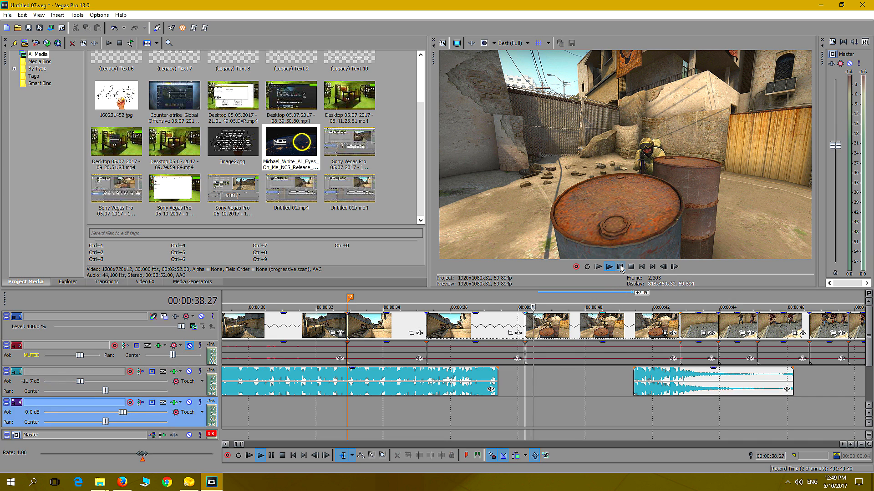
click(620, 267)
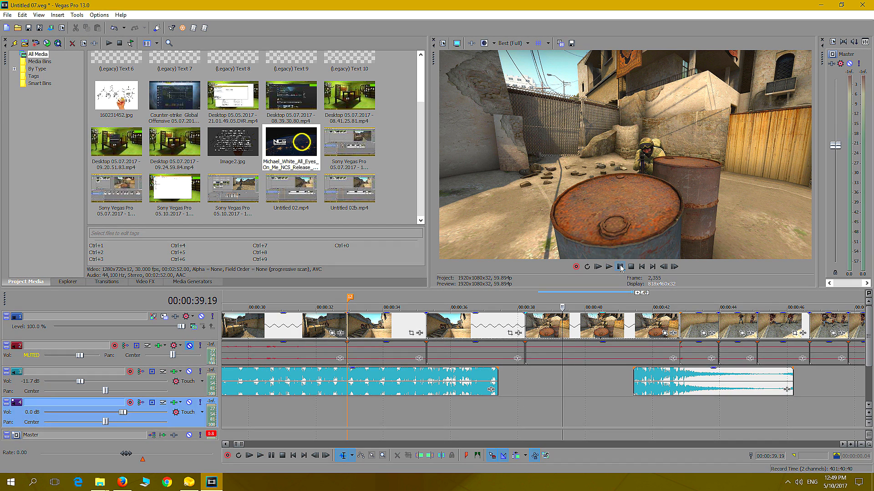
click(559, 384)
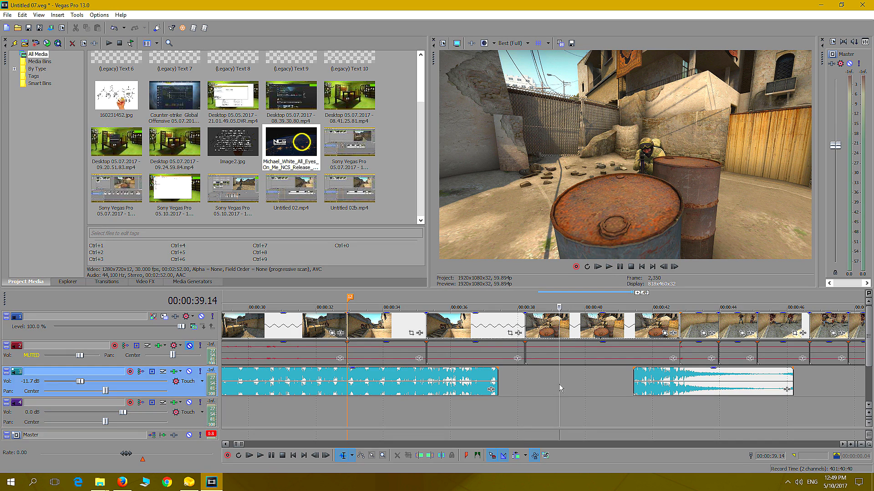
key(m)
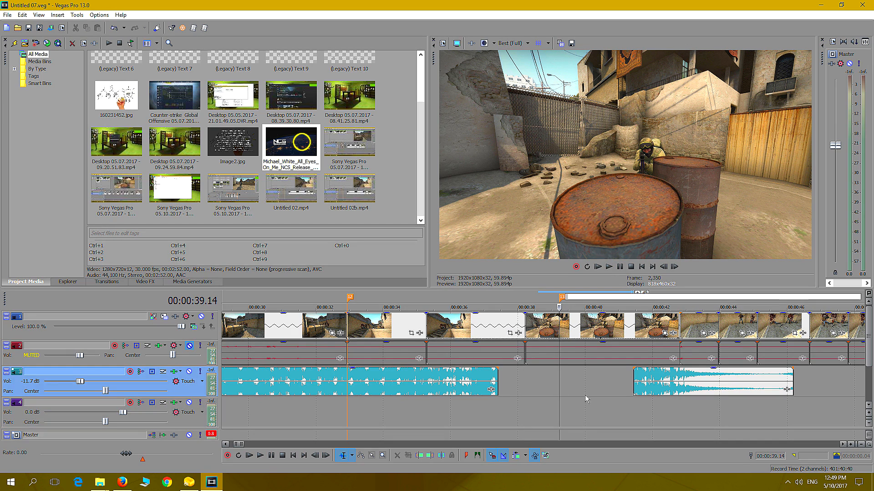
Find the music ending's final beat at 00:00:43.00 and move the piece earlier to line that beat up with the new marker
click(671, 404)
click(609, 267)
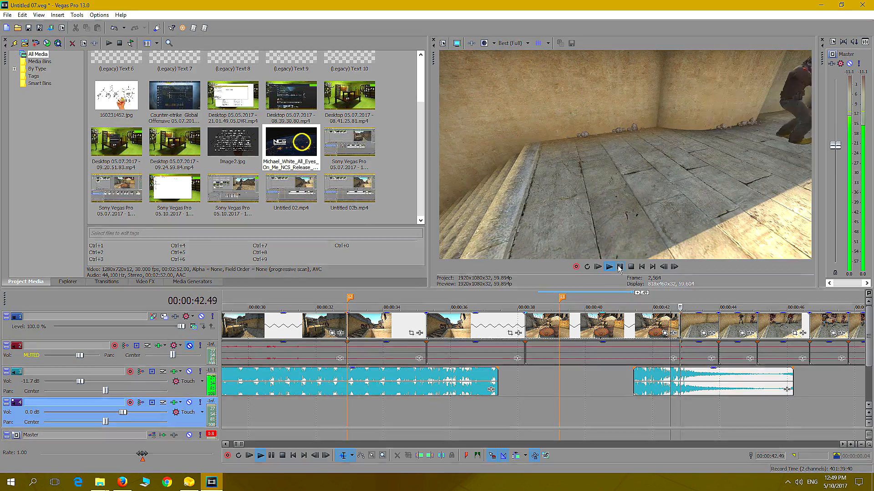
click(686, 400)
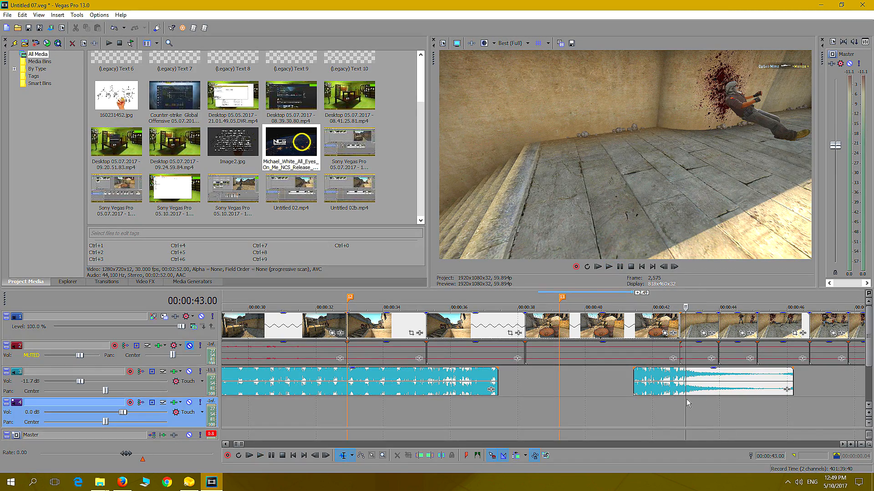
drag(703, 386, 577, 385)
Replay the barrels shot from 00:00:38.36 to check the realigned final beat
click(538, 413)
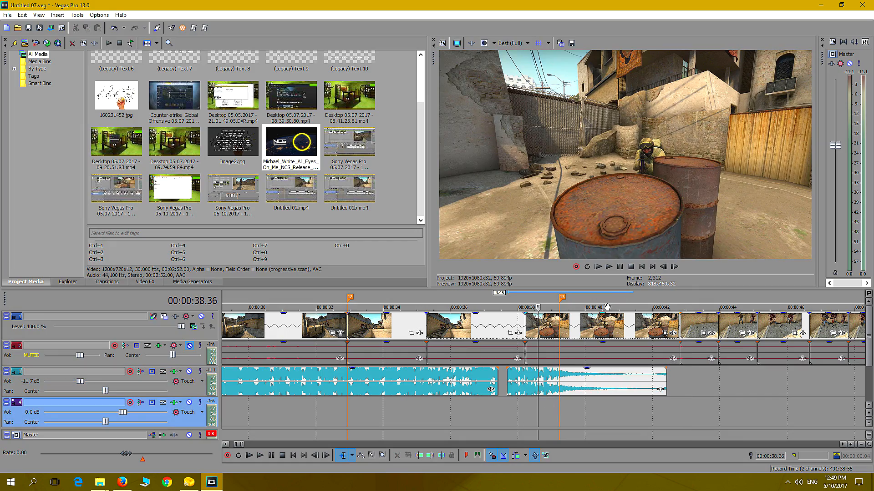
click(610, 267)
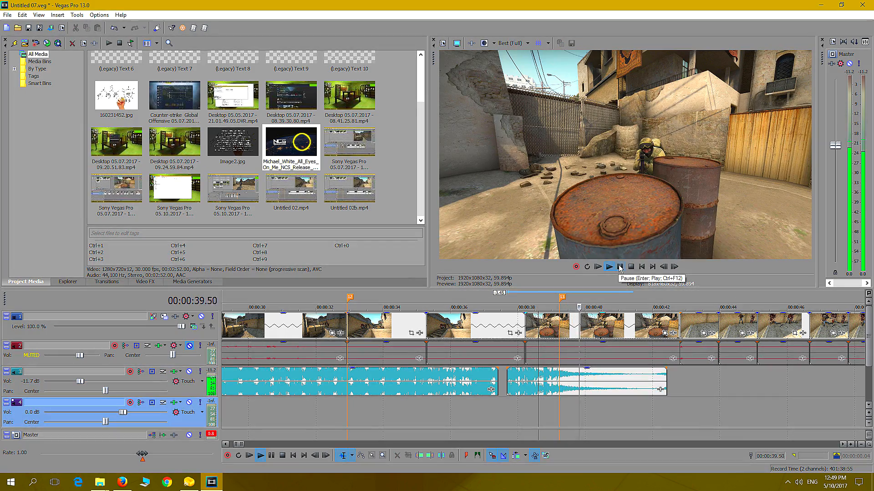
click(619, 267)
Move the barrels shot's marker to 00:00:39.52 and shift the music ending later so its final beat lines up with it
click(553, 416)
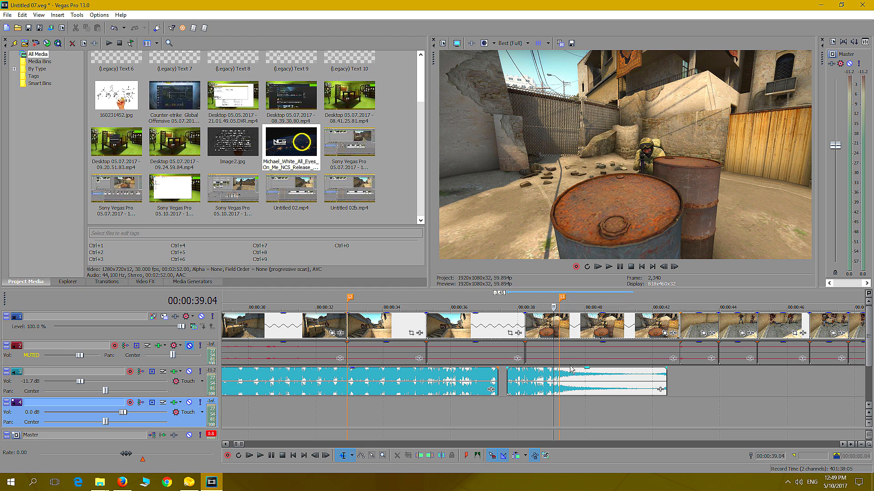
key(Right)
key(Right)
key(Right)
key(Right)
key(Right)
key(Right)
key(Right)
key(Right)
key(Right)
key(Right)
key(Right)
key(Right)
key(Right)
key(Right)
key(Right)
key(Right)
key(Right)
key(Right)
key(Right)
key(Right)
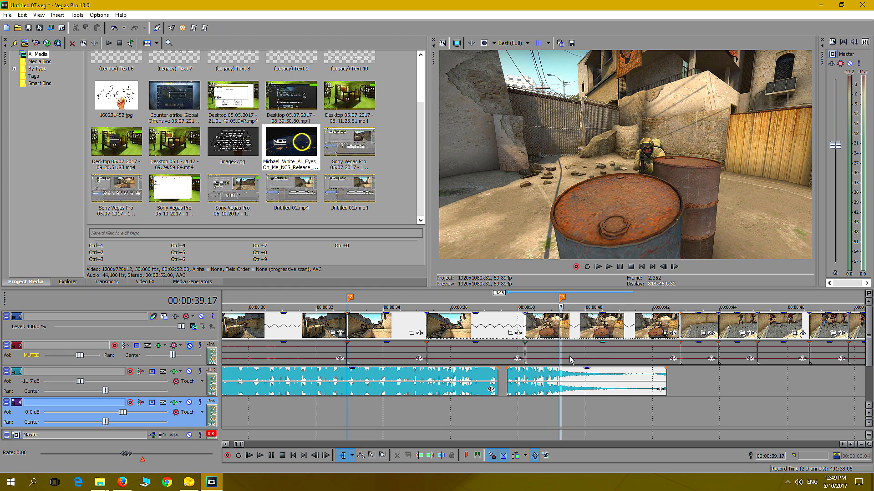
key(Left)
key(Left)
key(Left)
key(Left)
key(Left)
key(Left)
key(Left)
key(Left)
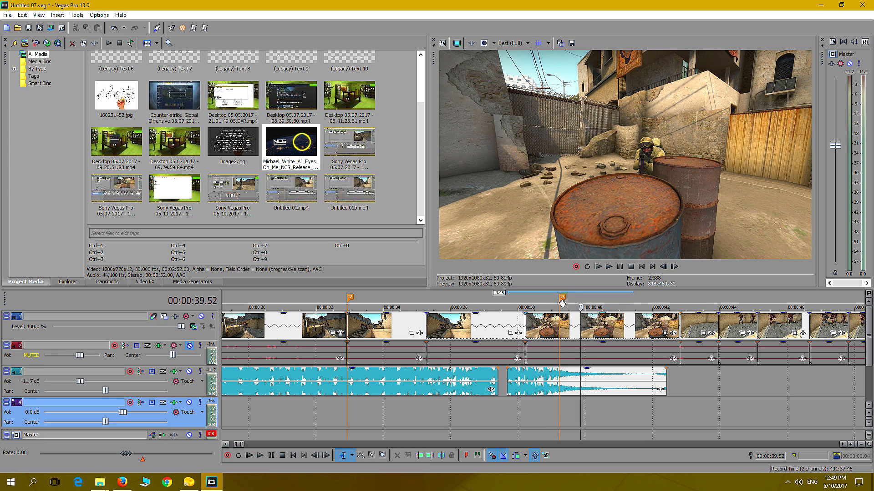
drag(563, 299, 583, 300)
drag(601, 386, 625, 384)
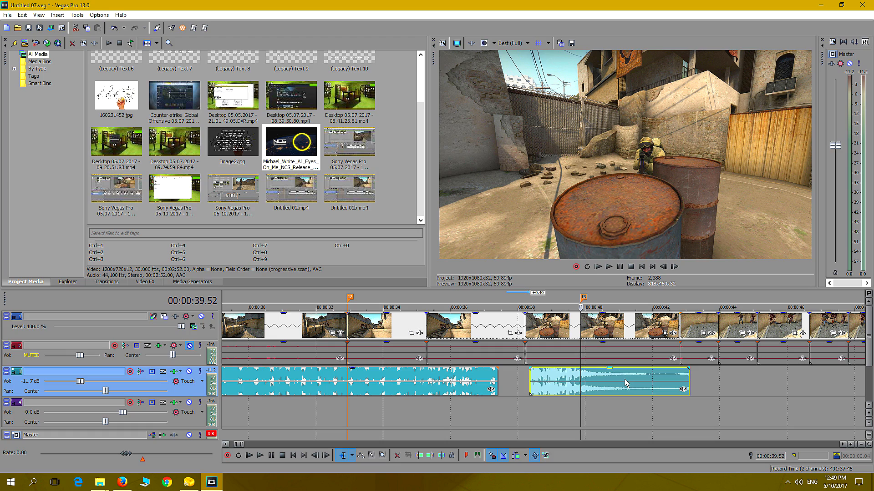
Replay the barrels shot from 00:00:39.29 to check the realigned final beat
click(571, 407)
click(609, 270)
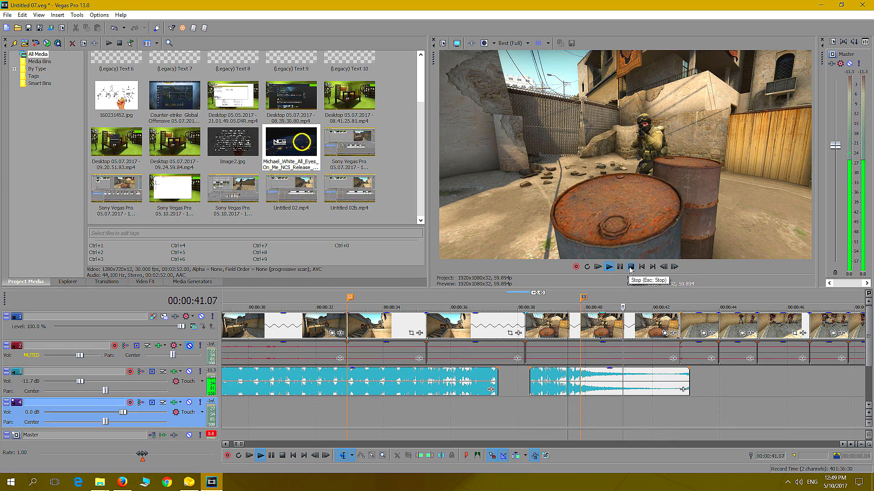
click(631, 268)
Extend the start of the music ending back over the previous piece's end to crossfade them, and replay the join from 00:00:36.37
drag(531, 382, 485, 382)
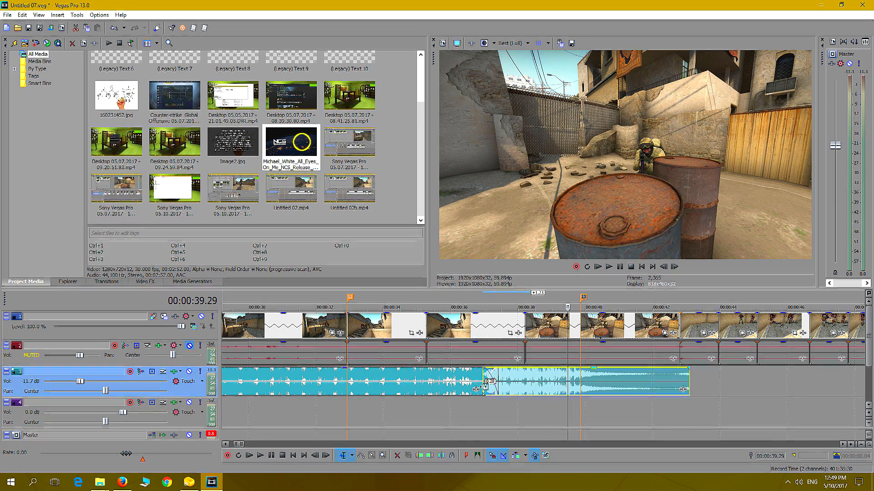
click(471, 410)
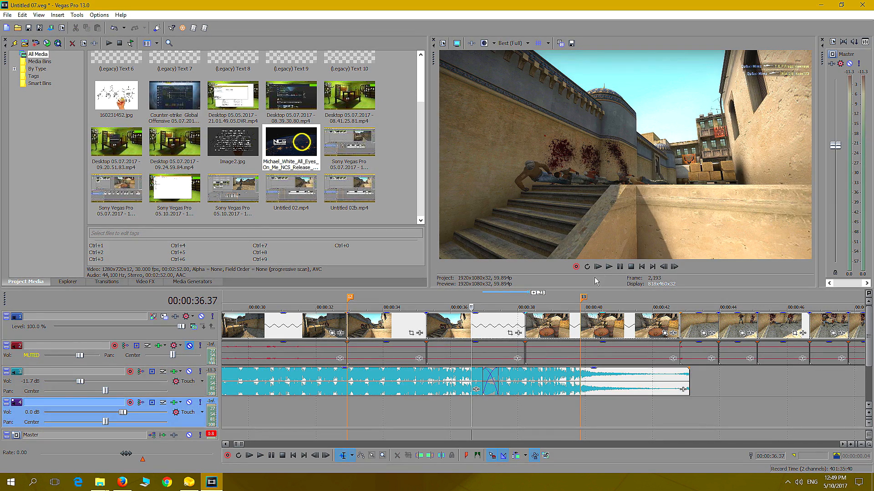
click(608, 267)
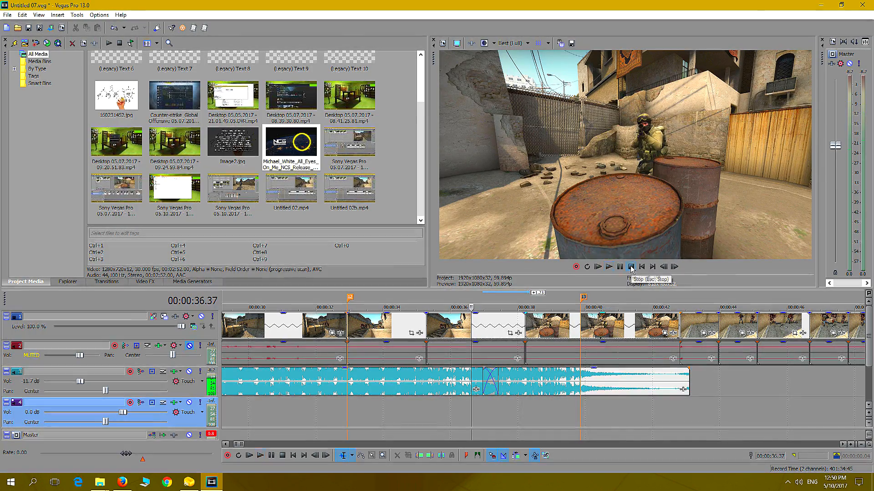
key(space)
Replay the sequence from 00:00:34.45 through the music crossfade, the barrels shot and the first shot after it
click(407, 413)
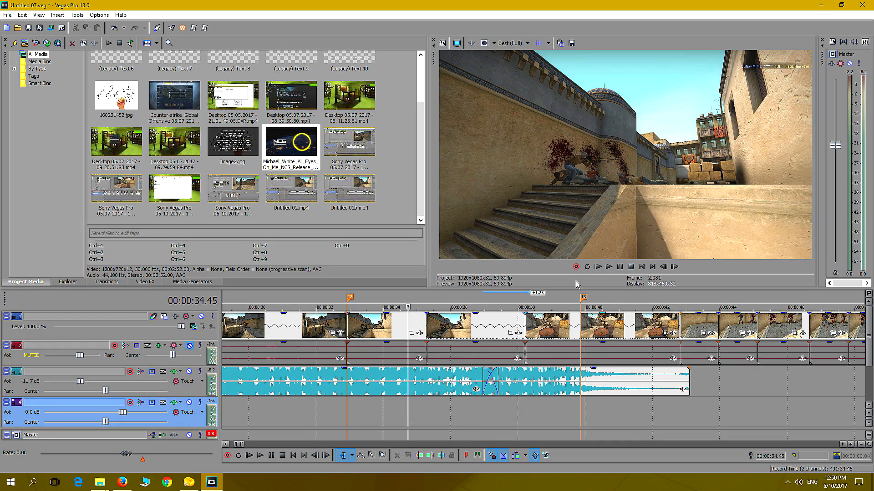
click(609, 267)
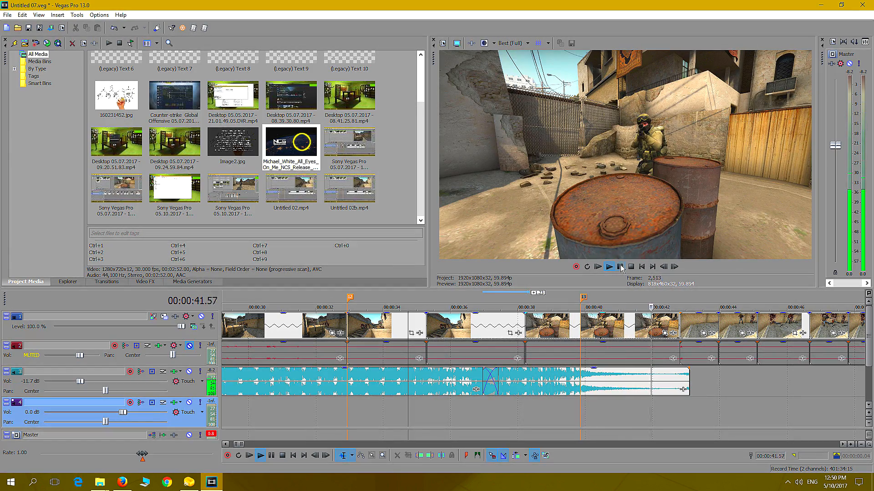
click(620, 267)
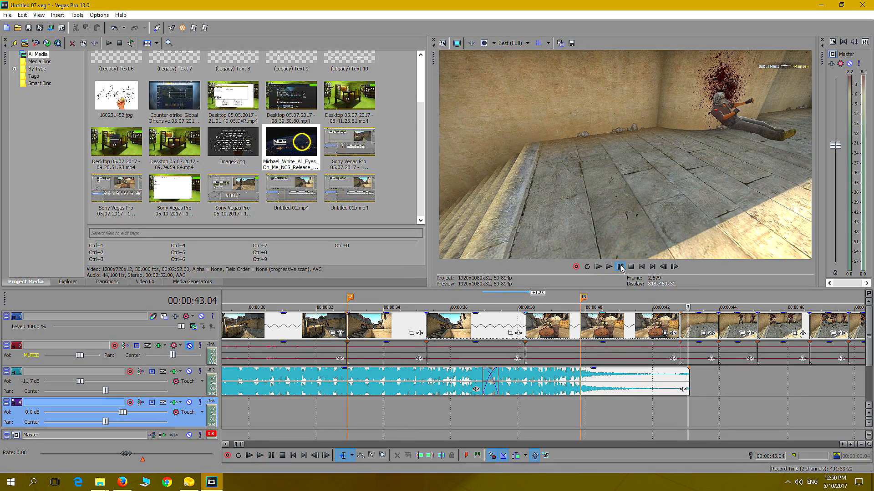
click(621, 267)
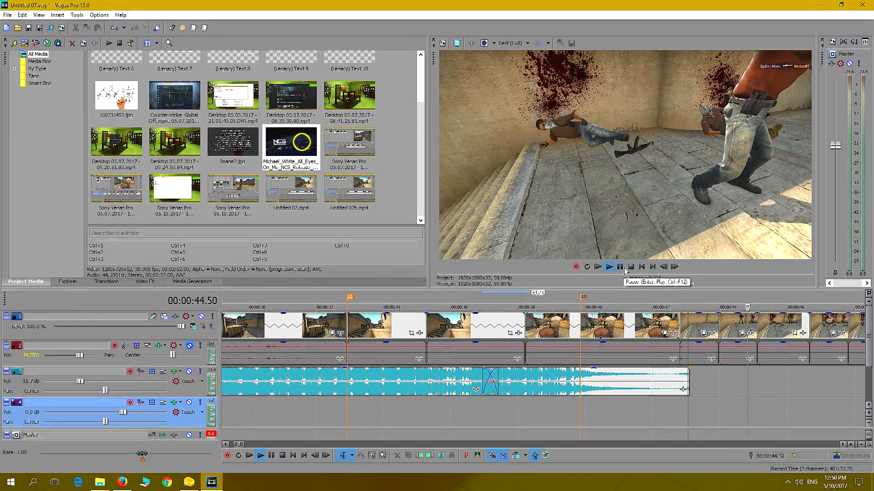
click(625, 269)
Extend the music ending past the last clip to about 00:00:51 and give it a fade-out of about 1.4 seconds
scroll(553, 387, down, 3)
drag(537, 383, 647, 400)
click(535, 405)
click(610, 268)
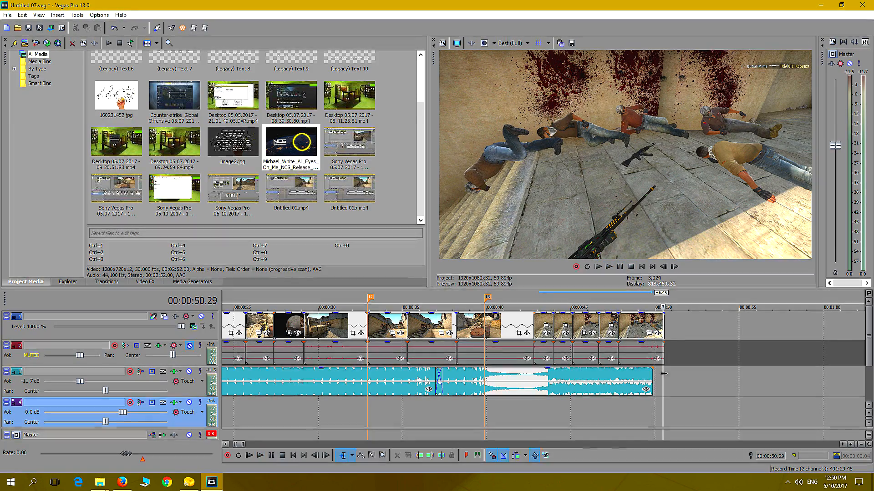
drag(652, 394, 679, 389)
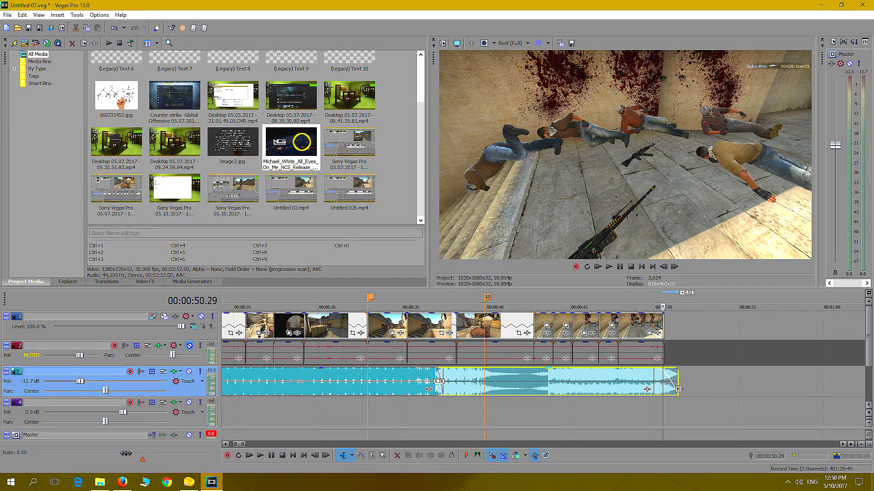
right_click(657, 374)
right_click(656, 369)
click(672, 404)
Replay the music's fade-out from 00:00:49.17 and extend the music ending another 28 frames
click(644, 403)
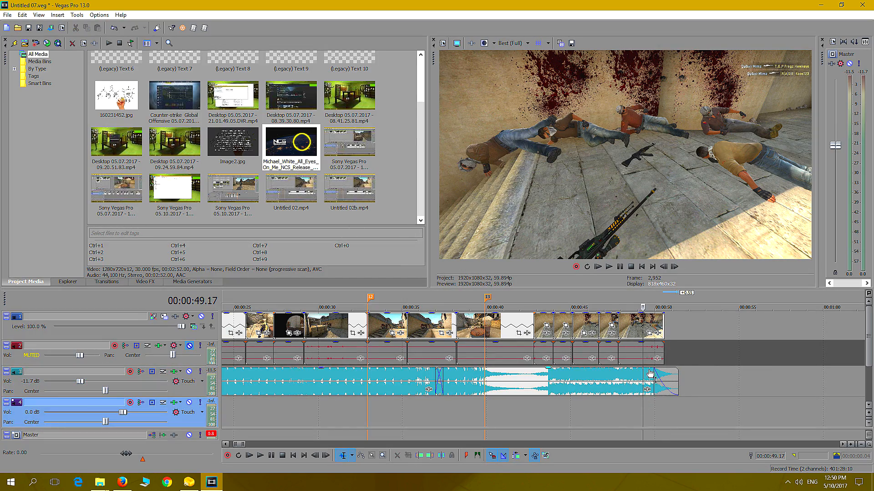
click(608, 268)
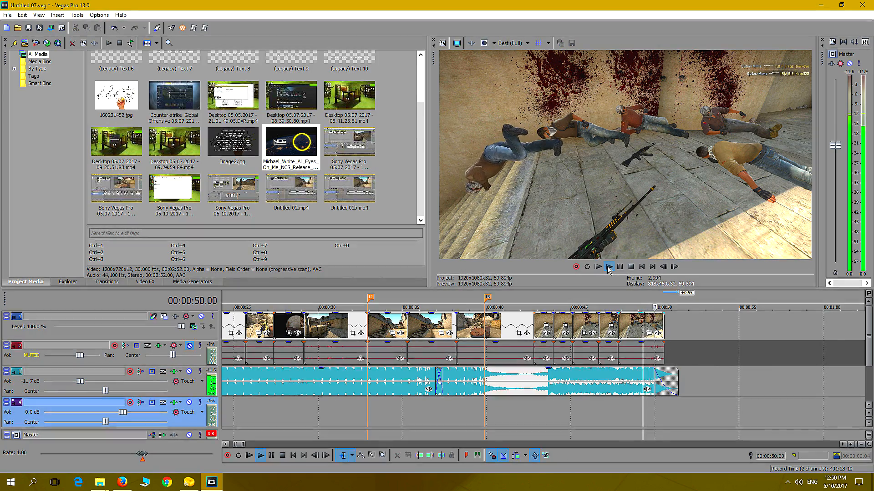
click(631, 268)
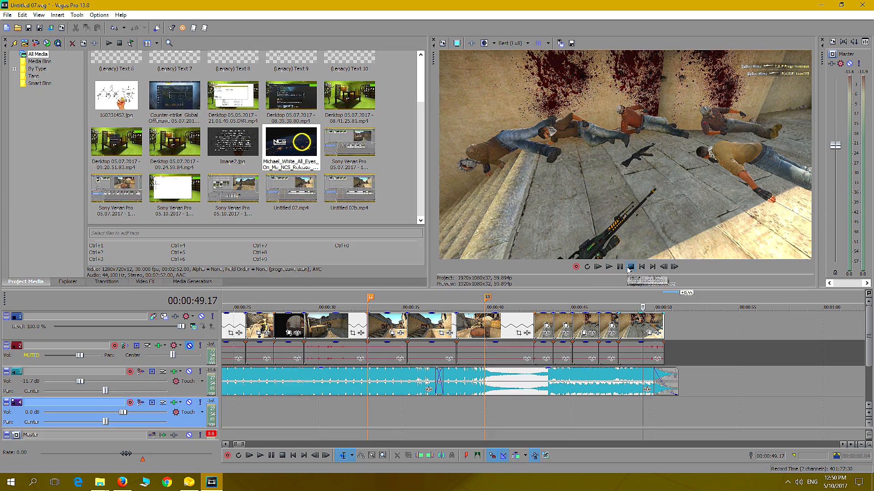
drag(678, 385, 685, 385)
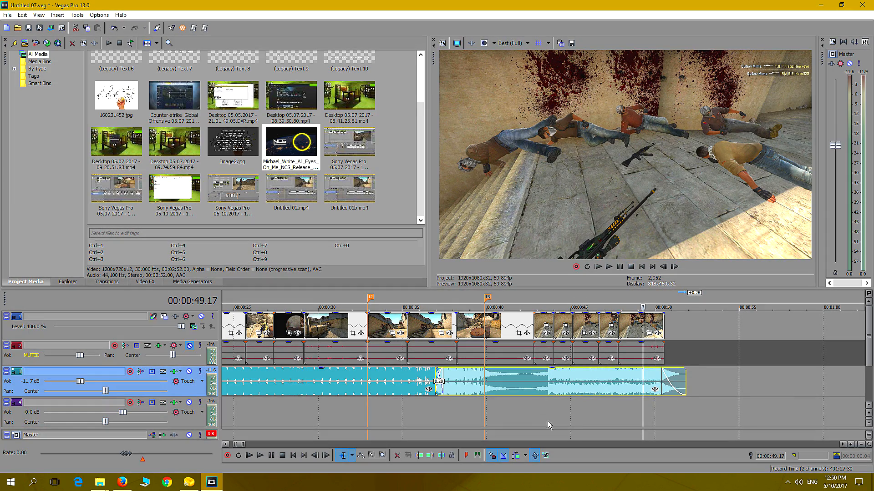
Replay the sequence from 00:00:35.17 through the music's final fade-out
click(410, 414)
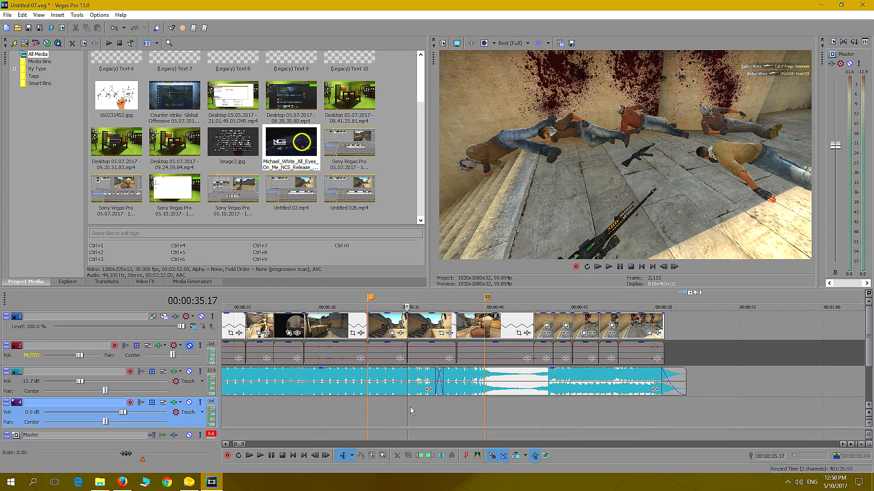
click(608, 267)
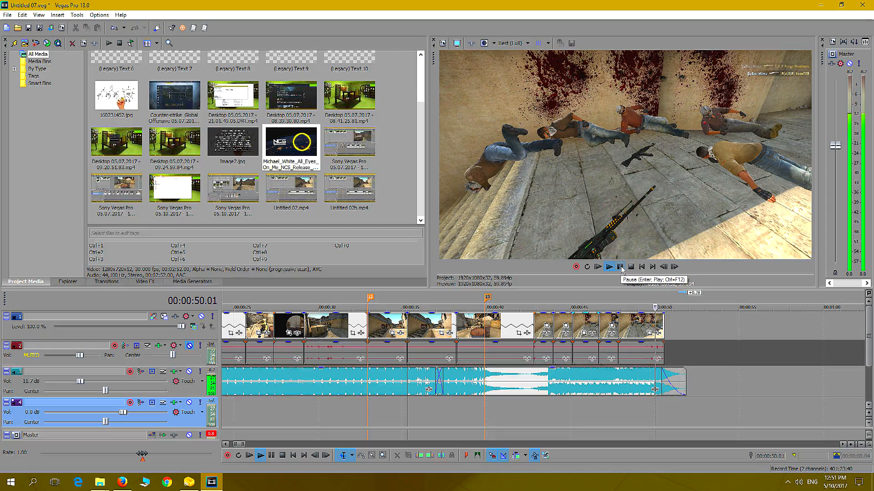
click(620, 267)
click(631, 268)
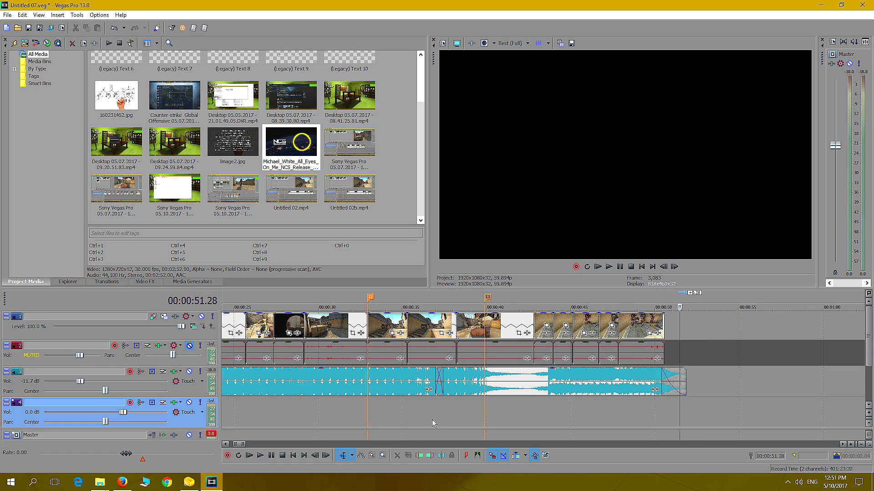
Survey the whole sequence and examine the joins between the music pieces around 00:00:21.37 and 00:00:36.58
drag(240, 446, 227, 452)
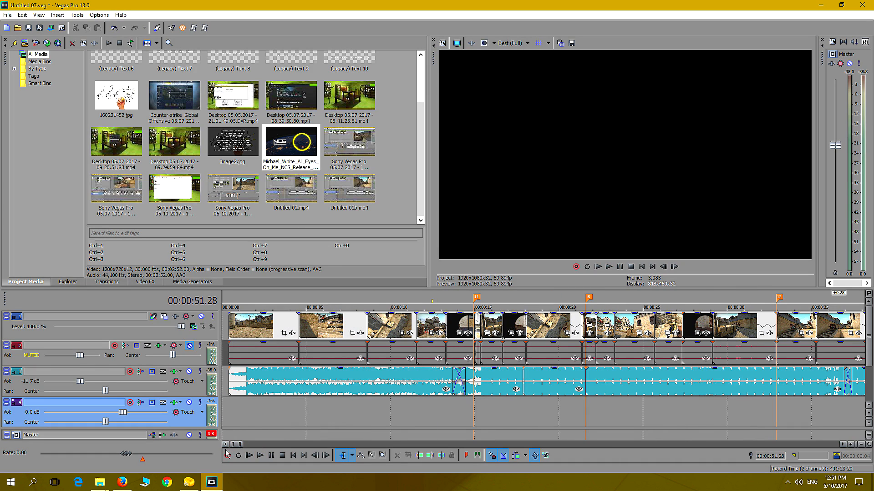
scroll(675, 400, down, 1)
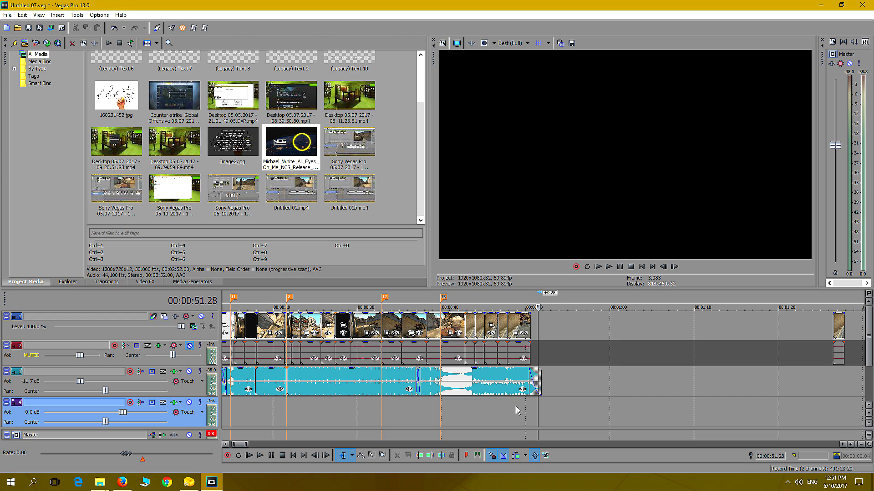
drag(240, 445, 225, 444)
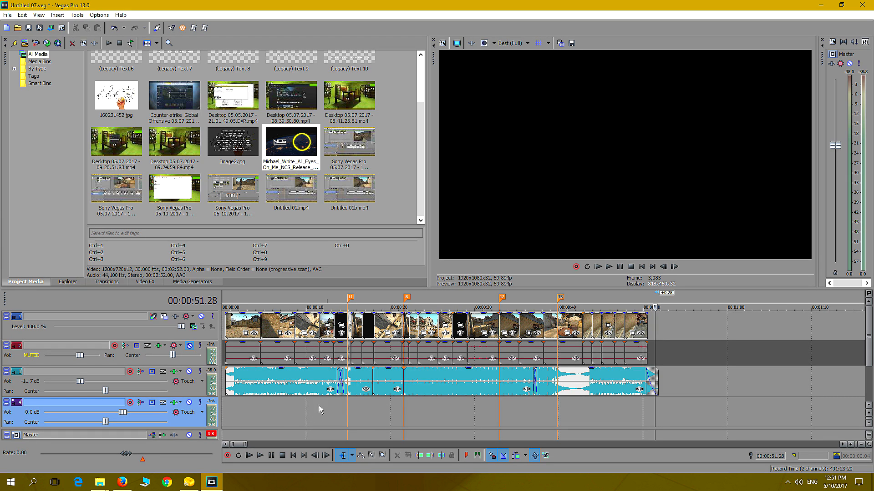
click(367, 403)
click(400, 405)
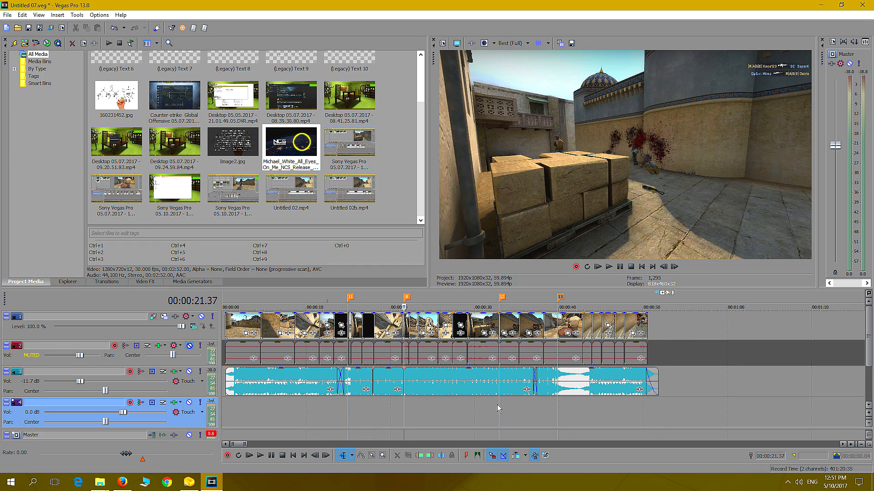
click(527, 404)
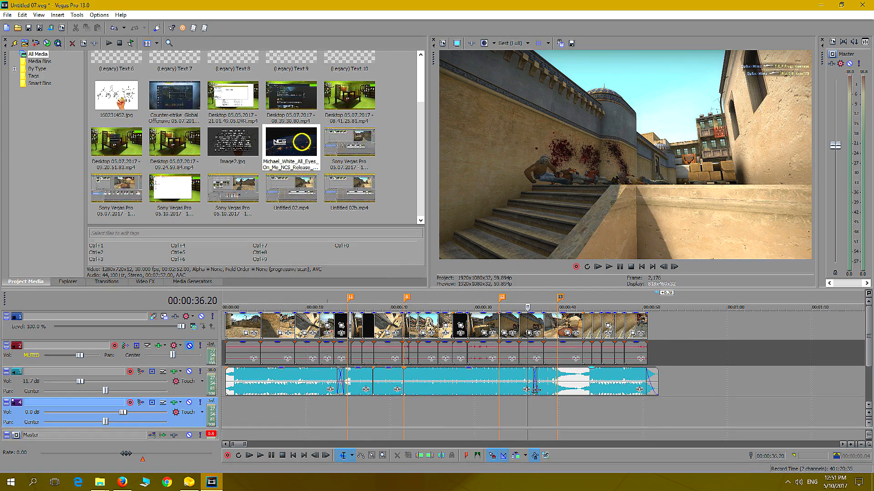
click(543, 387)
click(533, 405)
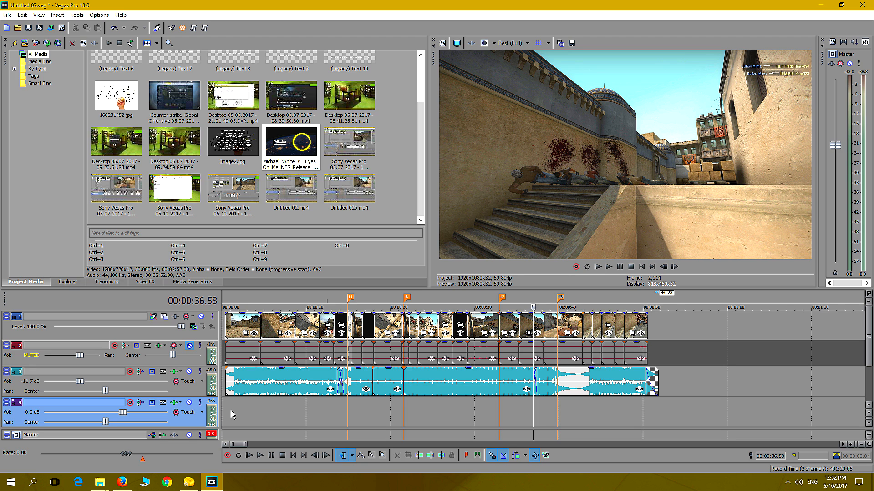
Step through the sequence from the opening shots to 00:00:32.55, examining the shots around the markers
click(277, 417)
click(306, 418)
click(343, 421)
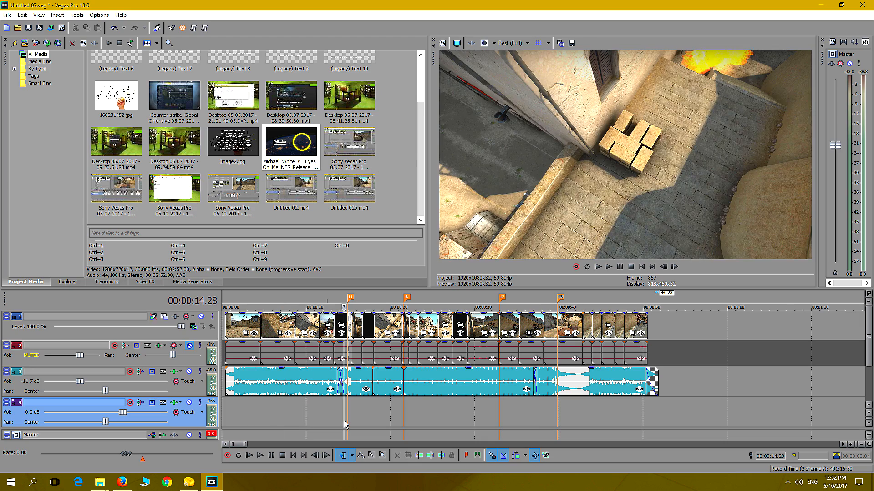
click(374, 419)
click(404, 417)
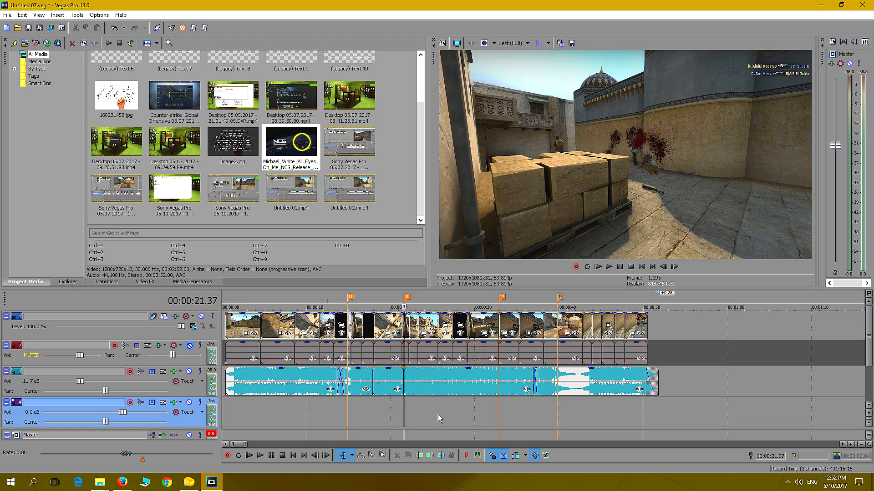
click(437, 415)
click(466, 416)
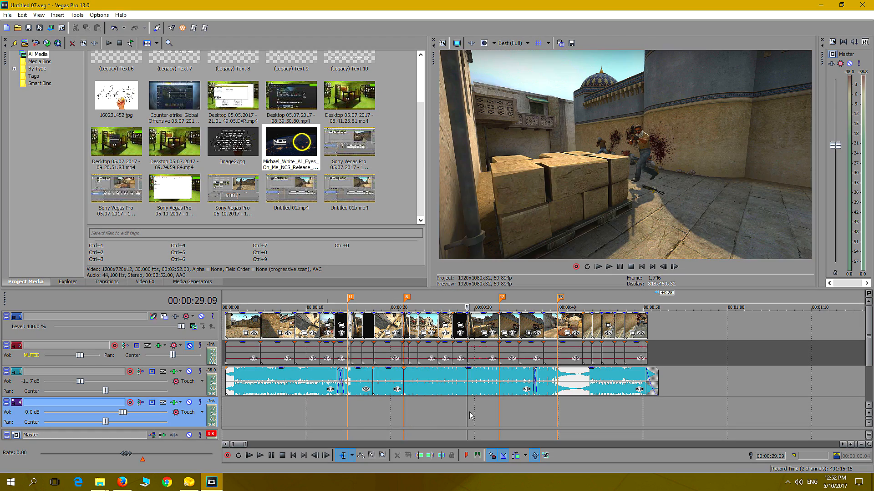
click(499, 415)
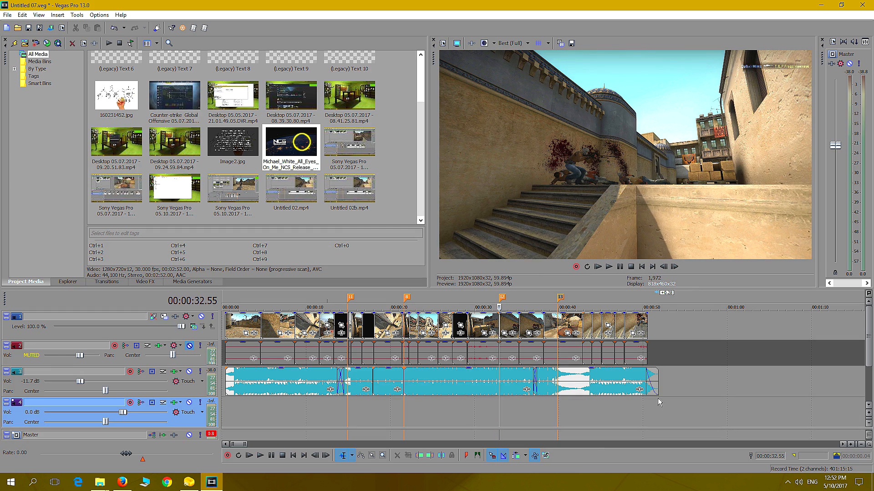
Play the section from just before the 00:00:21.37 marker up to the barrel shot at 00:00:25.58
scroll(641, 390, up, 2)
scroll(641, 390, up, 2)
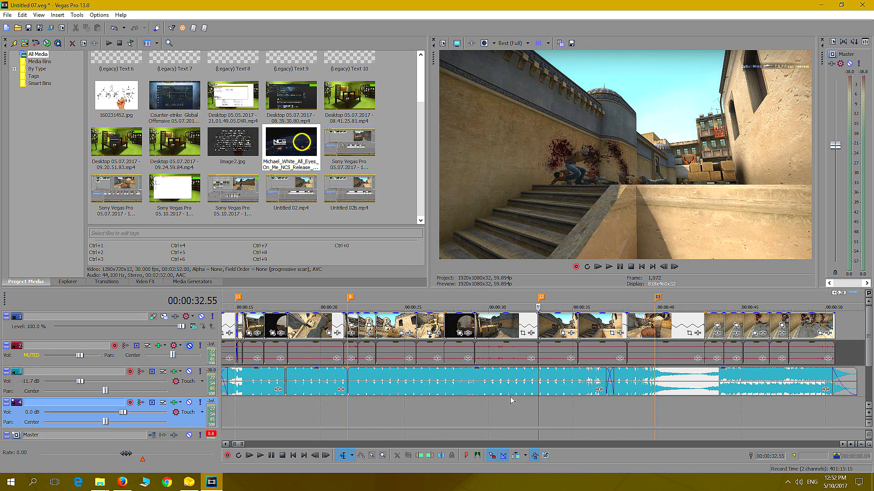
click(432, 408)
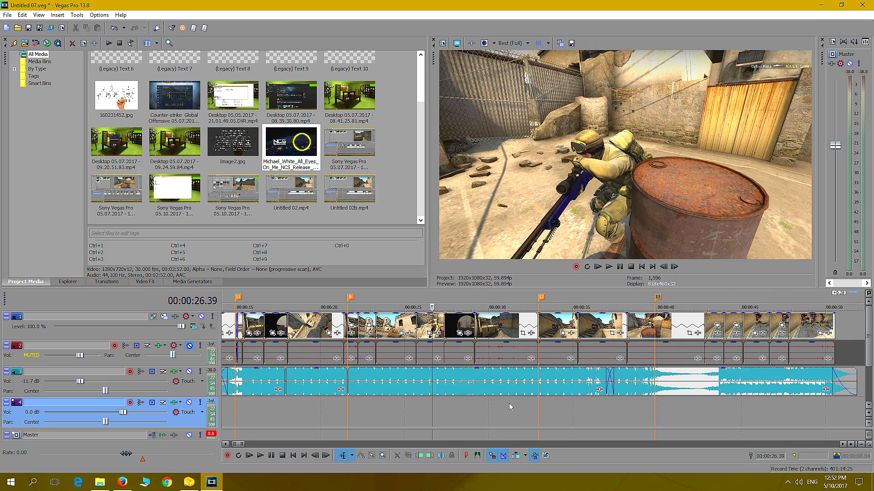
scroll(460, 406, up, 2)
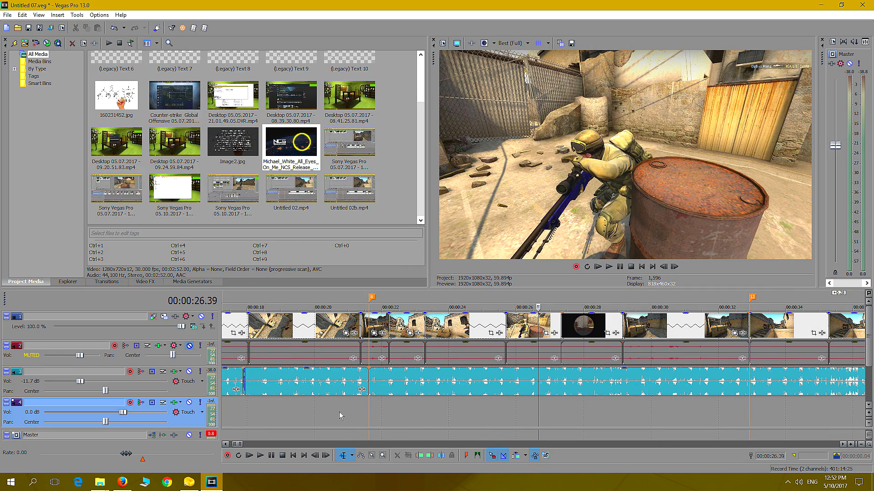
click(339, 411)
click(609, 267)
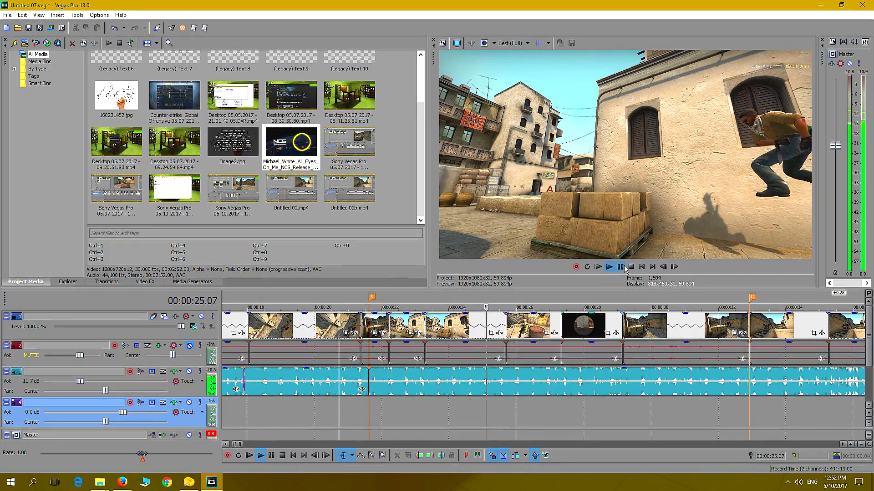
click(623, 268)
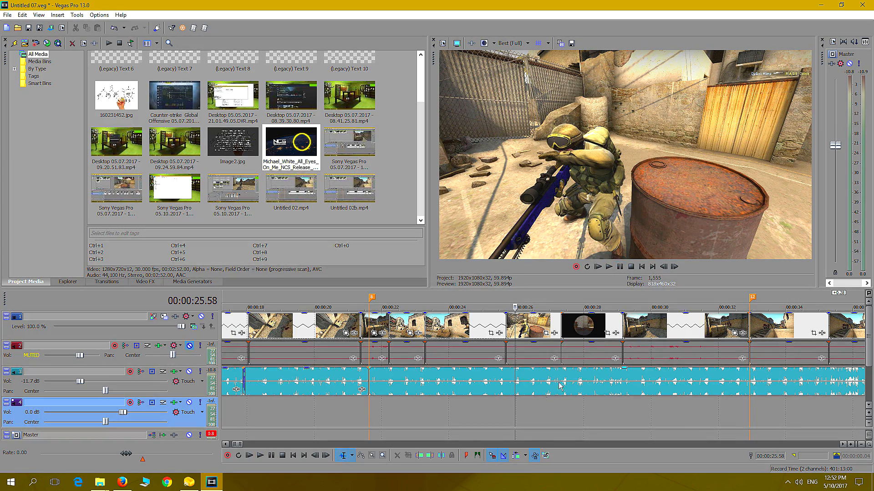
Add the Sony Flash transition with the Hard Flash preset at the cut into the barrel shot, around 00:00:25.36
scroll(546, 378, up, 4)
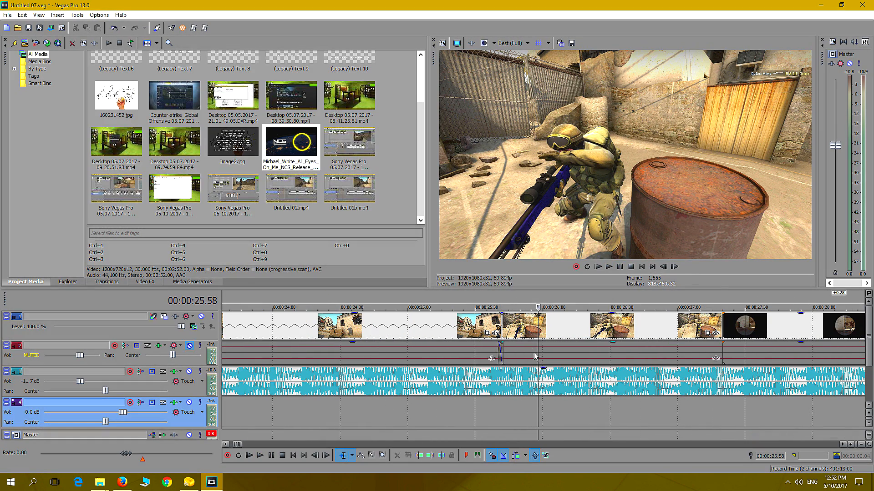
click(110, 283)
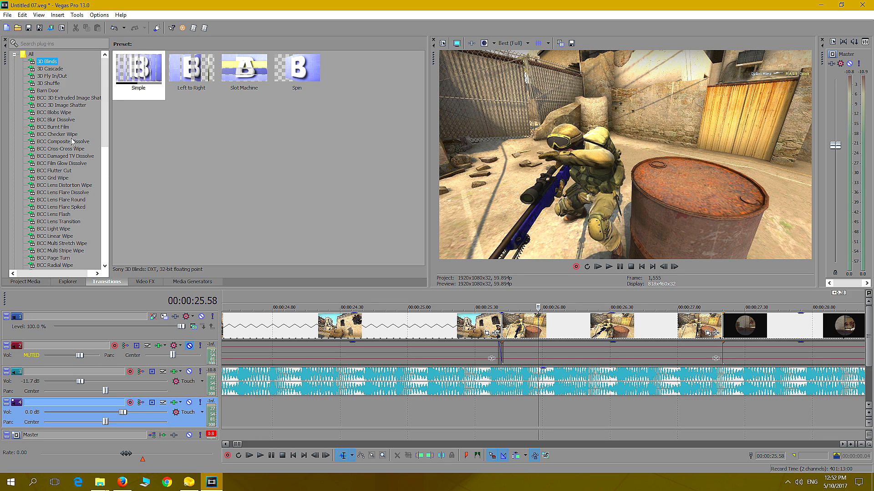
click(14, 54)
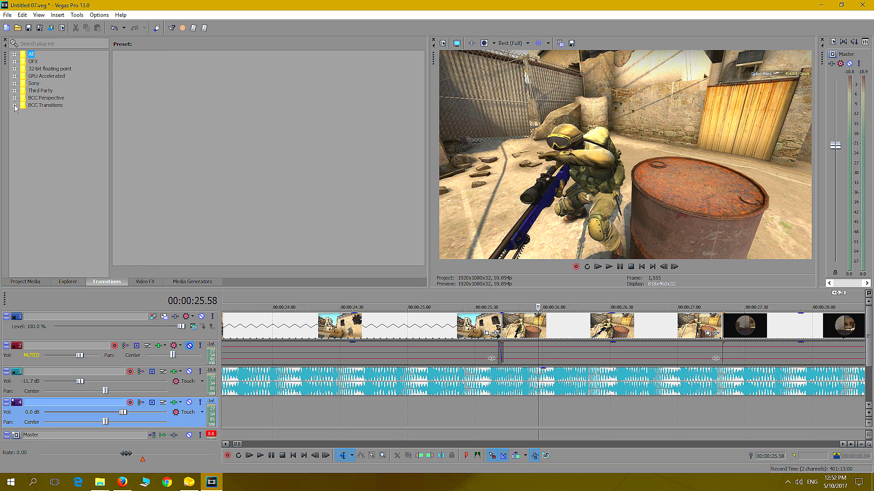
click(15, 84)
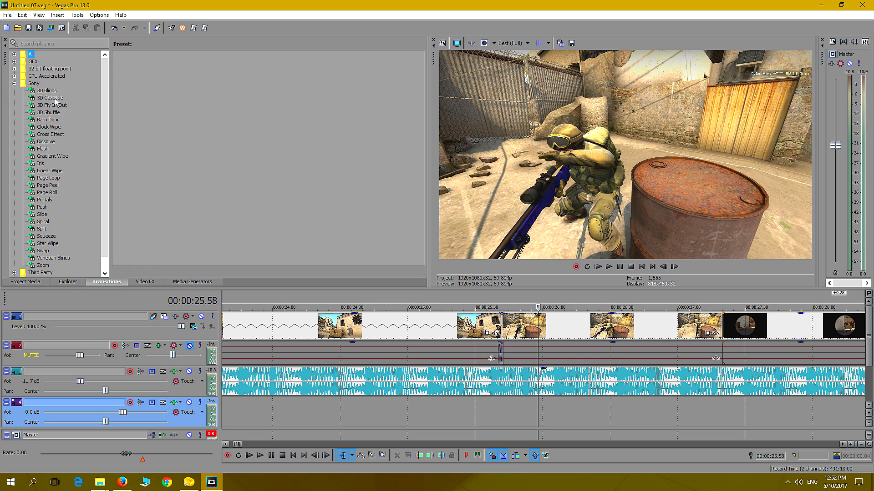
click(44, 149)
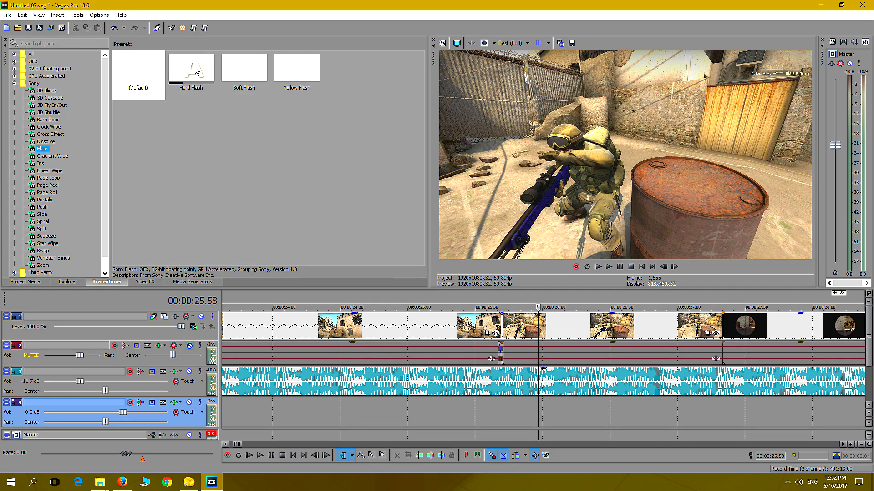
drag(207, 73, 503, 326)
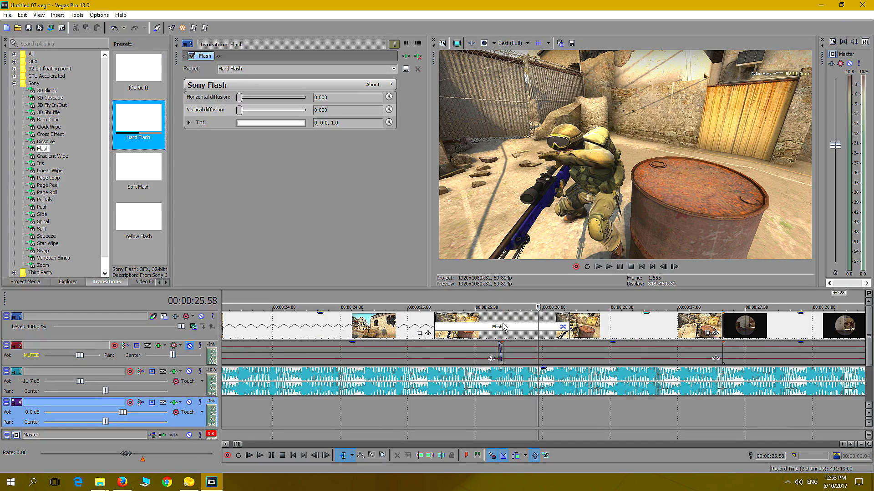
Play the section across the new Flash transition, from about 00:00:24.45 to 00:00:27.16
click(372, 413)
click(609, 267)
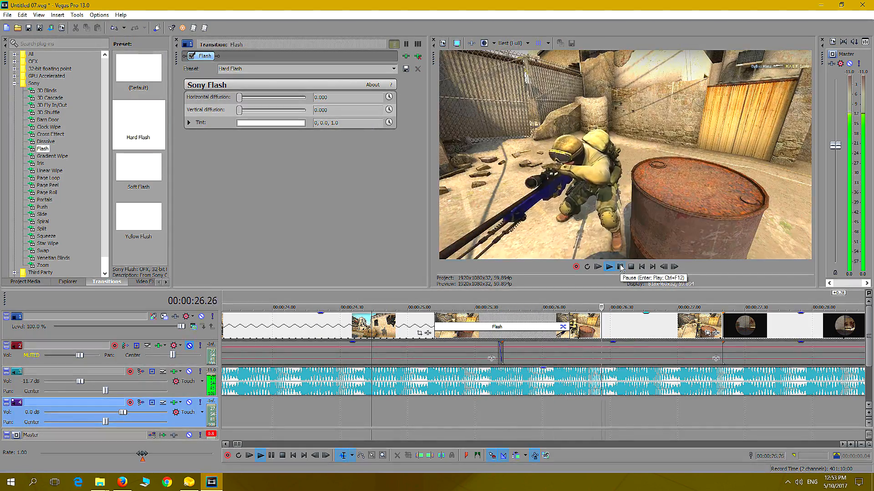
click(620, 267)
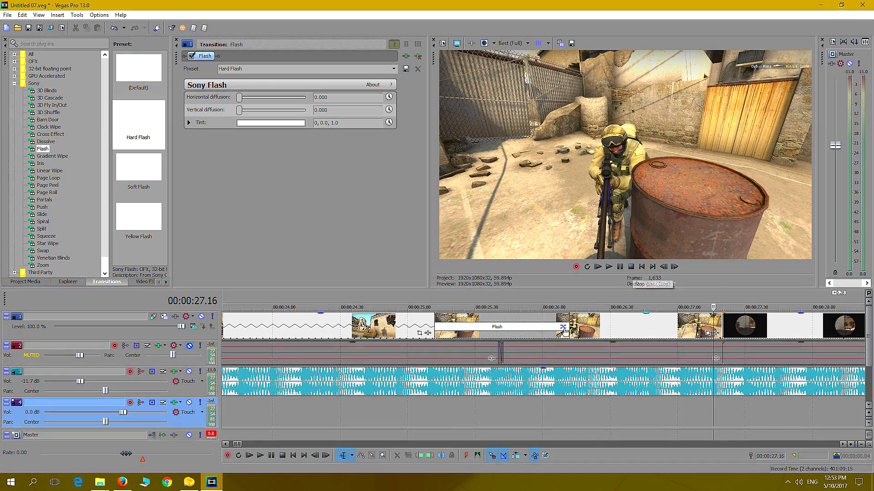
Step through the whole opening sequence up to 00:00:47.49, examining the shots at the markers and the closing kill scene
scroll(416, 417, down, 6)
scroll(221, 415, down, 3)
click(226, 414)
scroll(226, 415, down, 2)
click(258, 409)
click(286, 408)
click(327, 405)
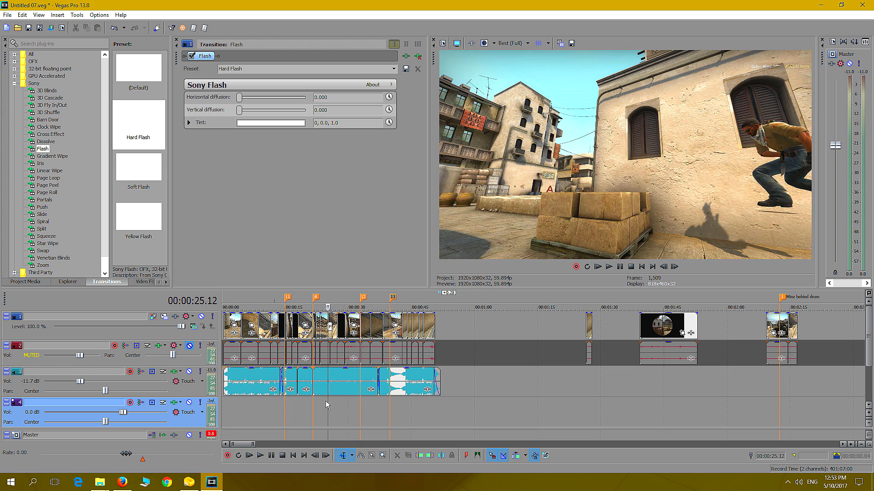
click(361, 404)
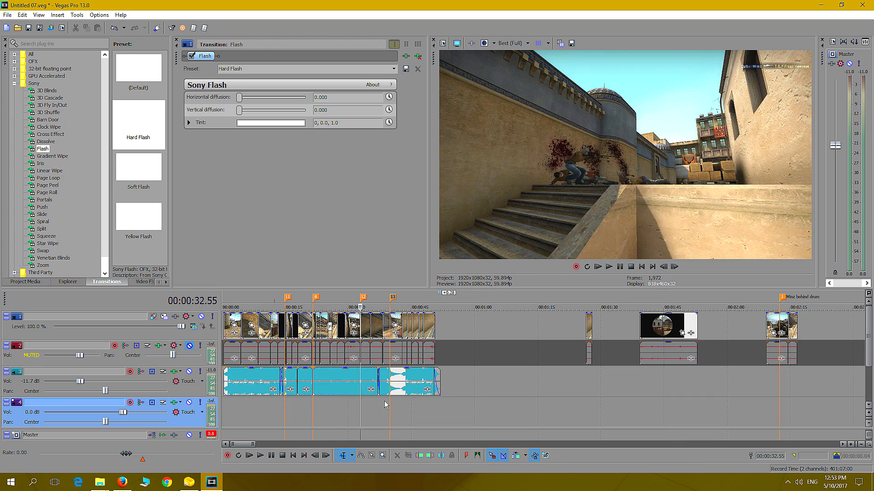
click(382, 404)
click(401, 405)
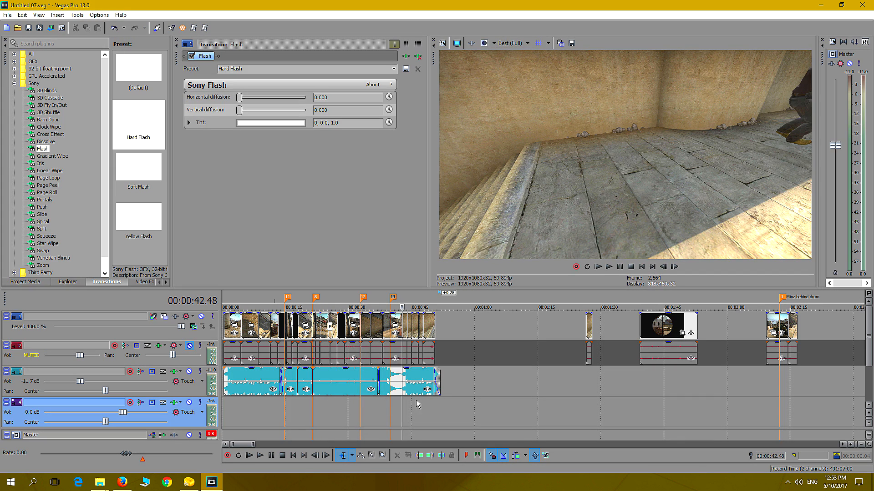
click(423, 404)
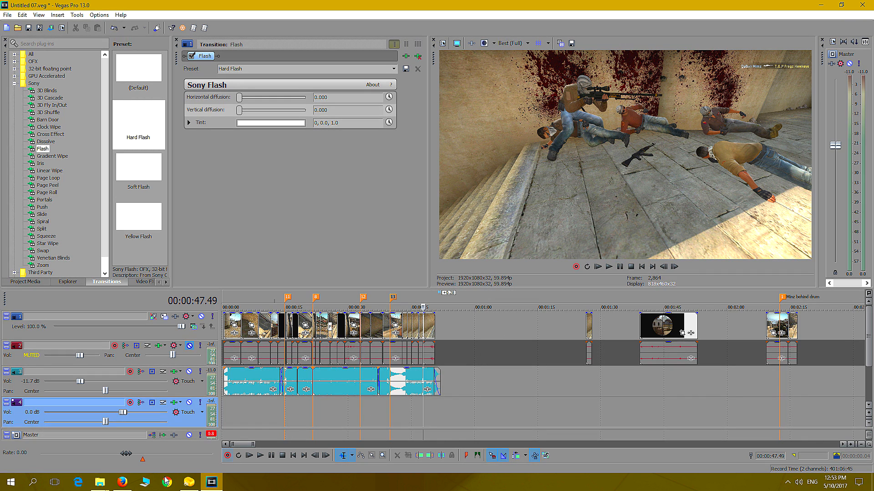
Switch to Firefox, open YouTube from the Google home page and search for "csgo awp sound effect"
click(123, 482)
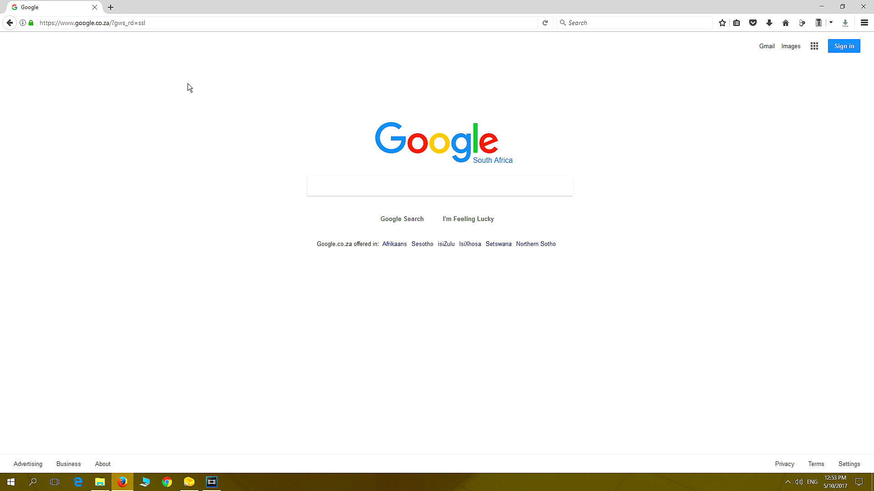
click(816, 50)
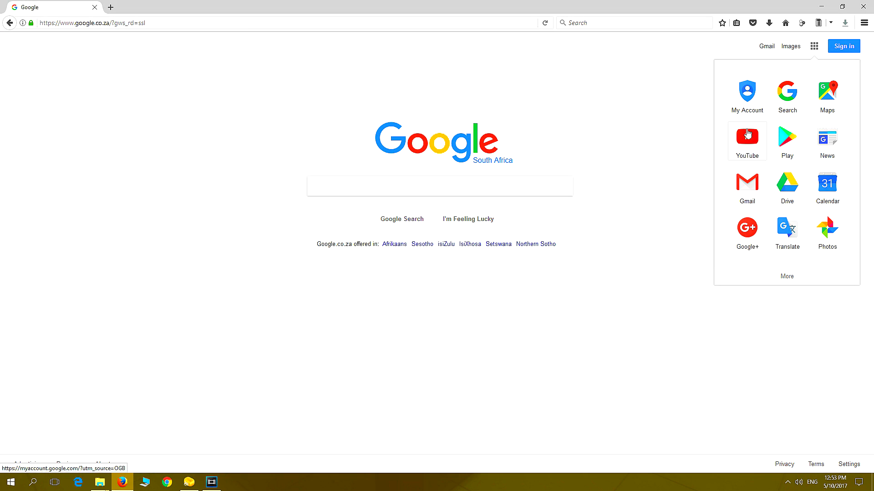
click(749, 132)
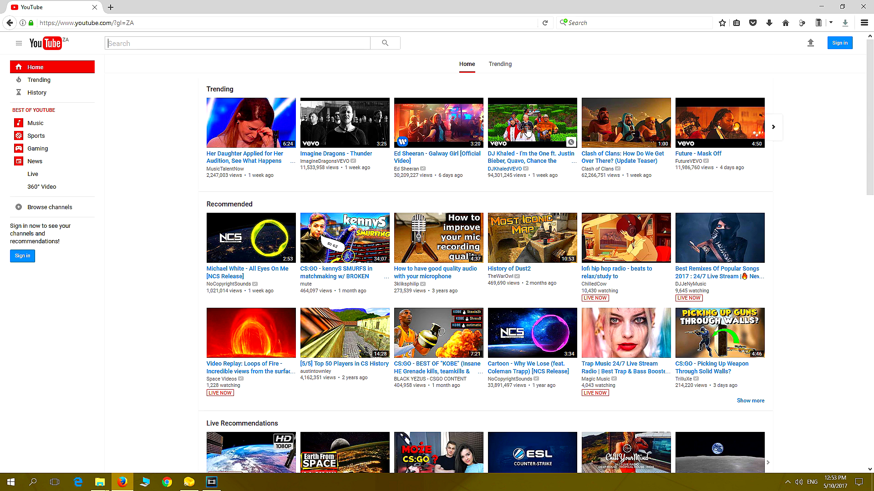
click(205, 42)
text(csgo )
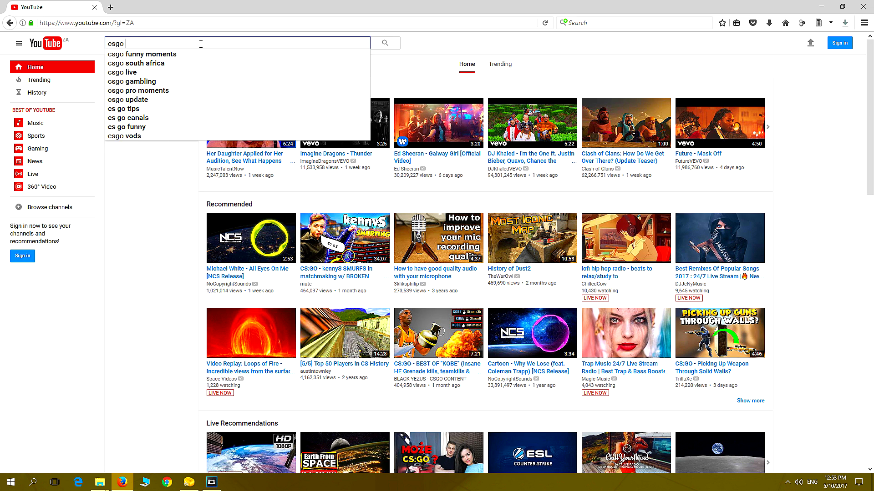
text(awp soun)
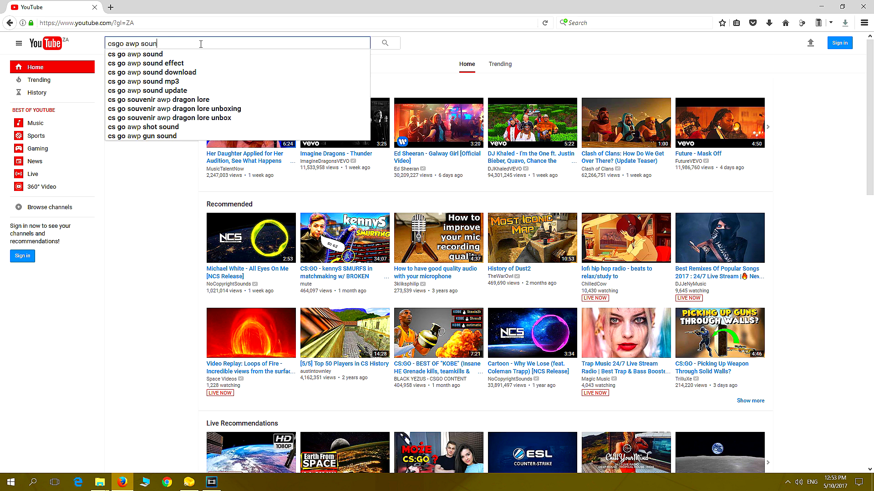
text(d effect)
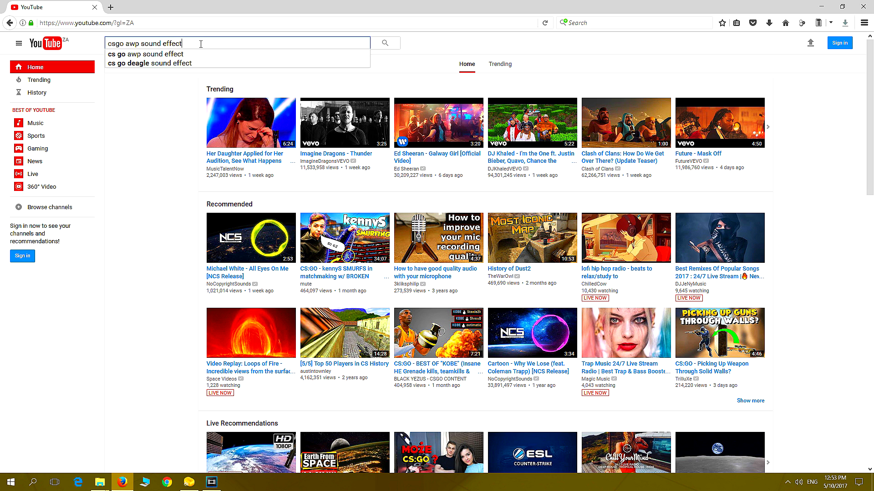
key(Return)
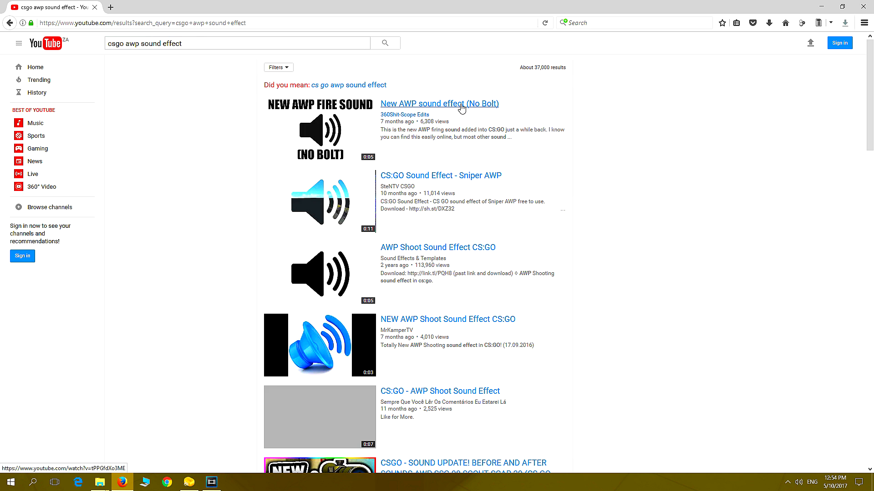
Download the "New AWP sound effect (No Bolt)" video as HD 1280x720 Mp4 into the project's Media folder
click(461, 107)
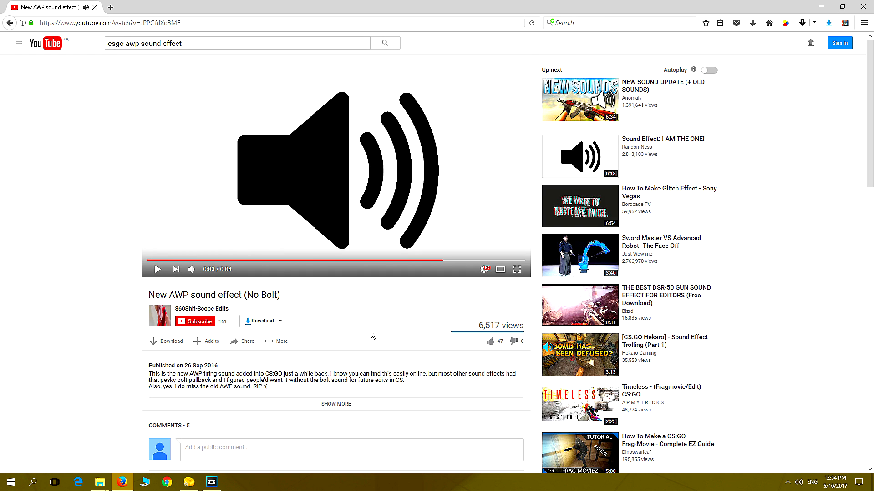
click(281, 323)
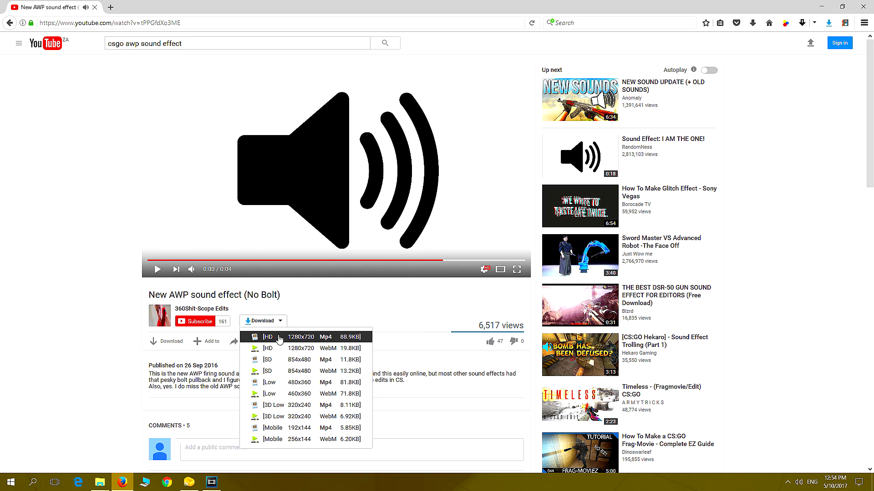
click(311, 337)
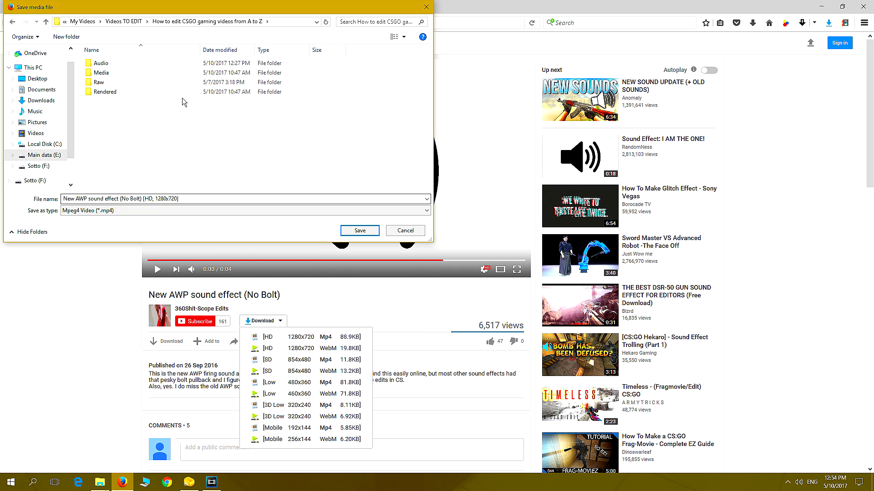
double_click(101, 73)
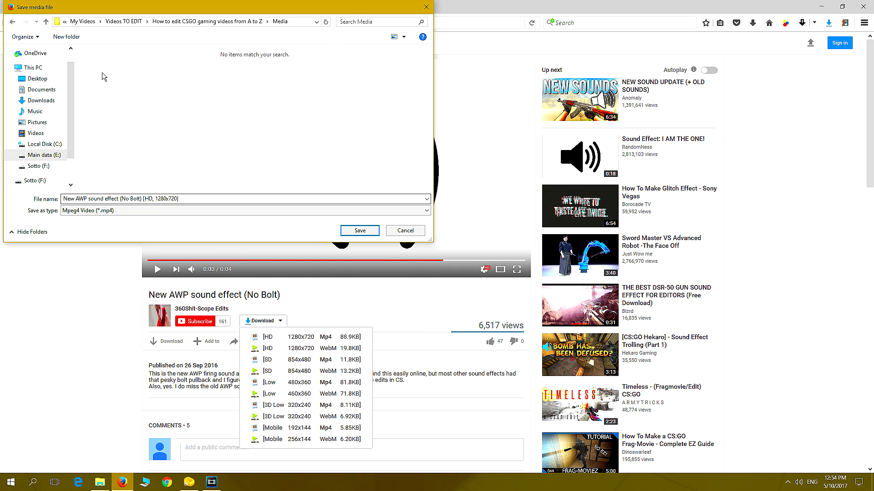
click(354, 231)
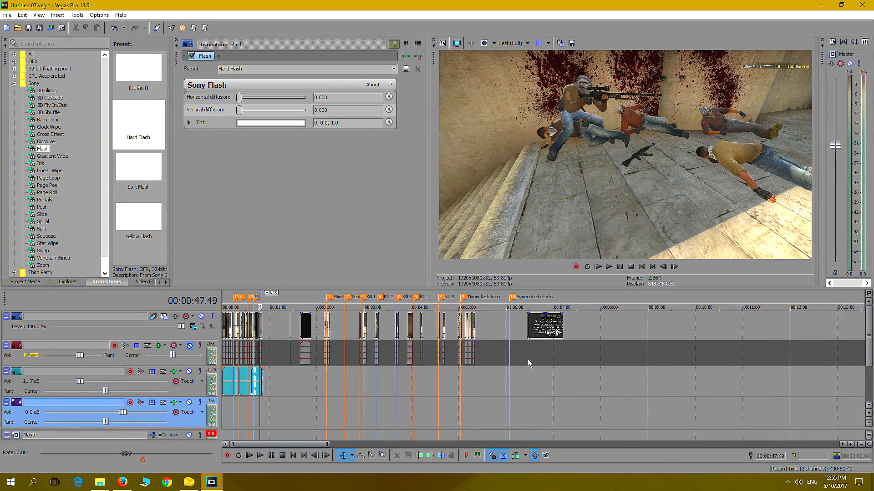
Back in Vegas Pro, import "New AWP sound effect (No Bolt) [HD, 1280x720]" from the Media folder and close the Flash transition settings
scroll(528, 363, up, 2)
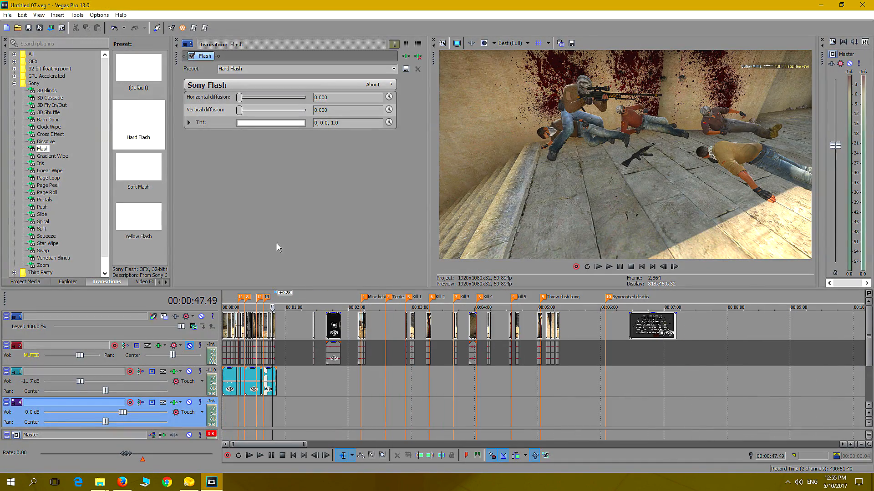
click(7, 14)
mouse_move(38, 109)
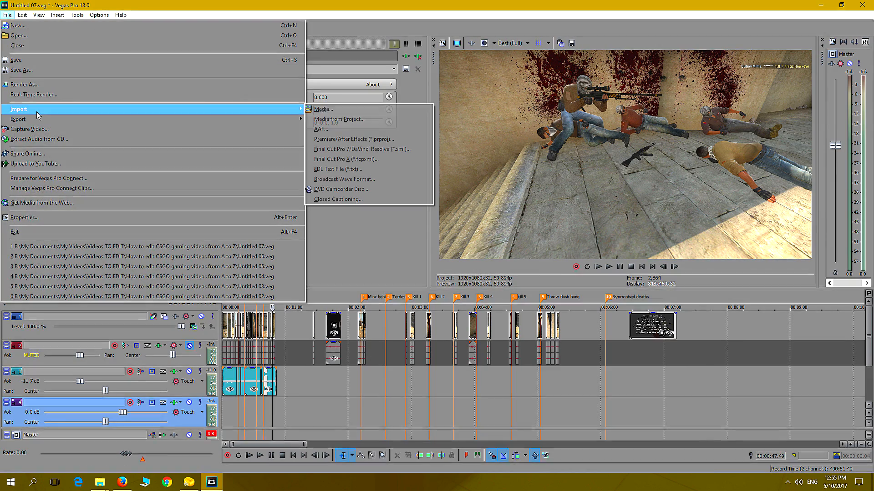
click(337, 108)
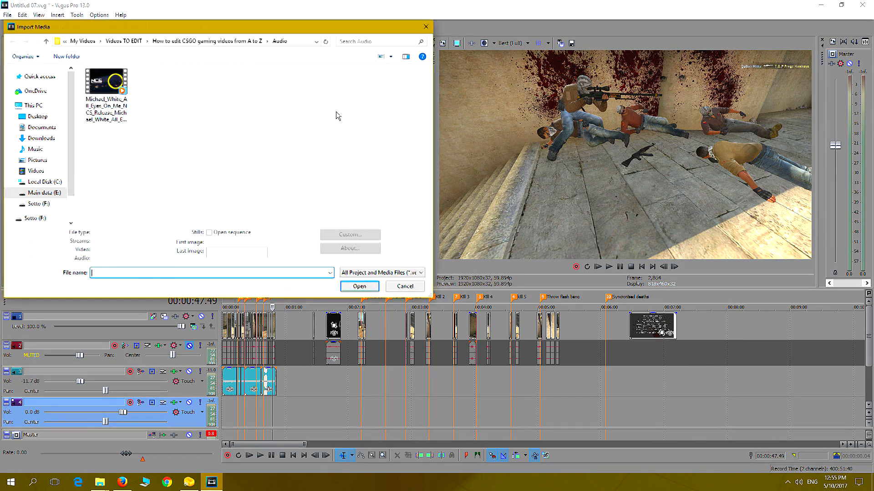
click(183, 42)
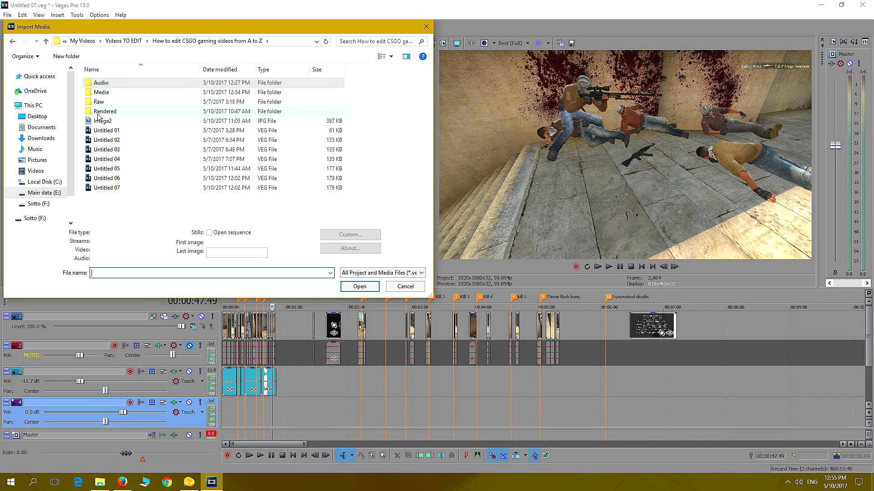
double_click(101, 92)
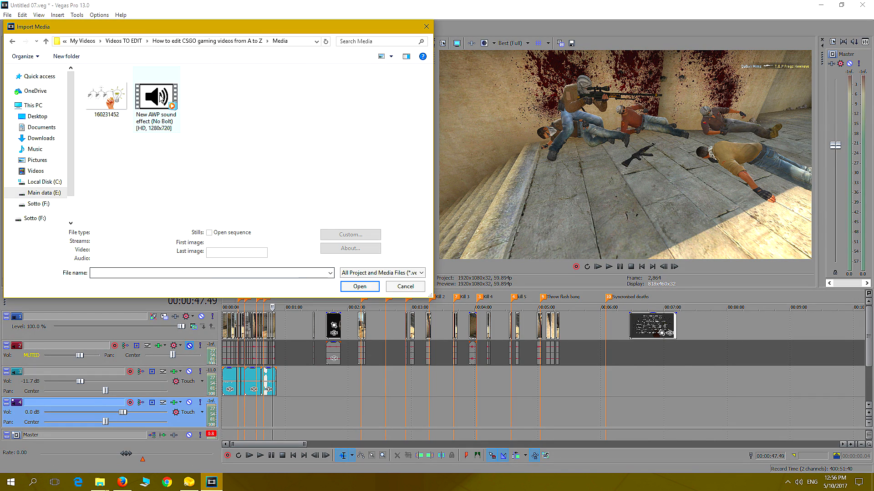
double_click(159, 95)
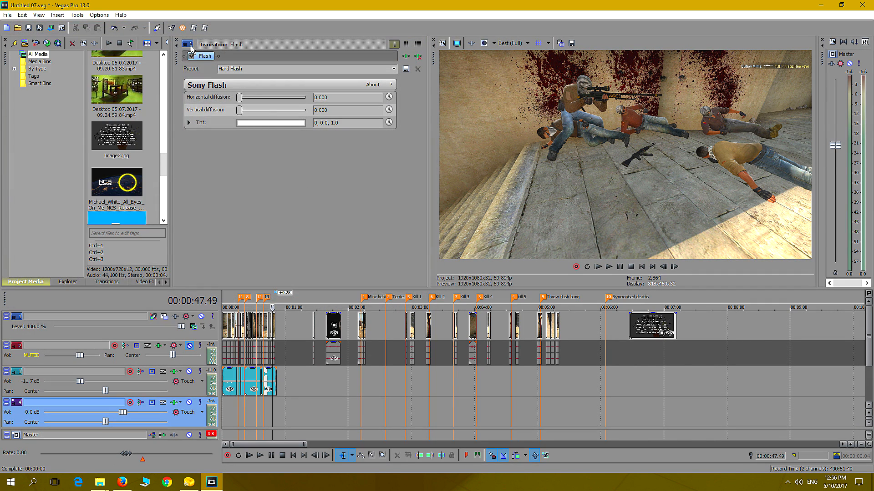
click(177, 42)
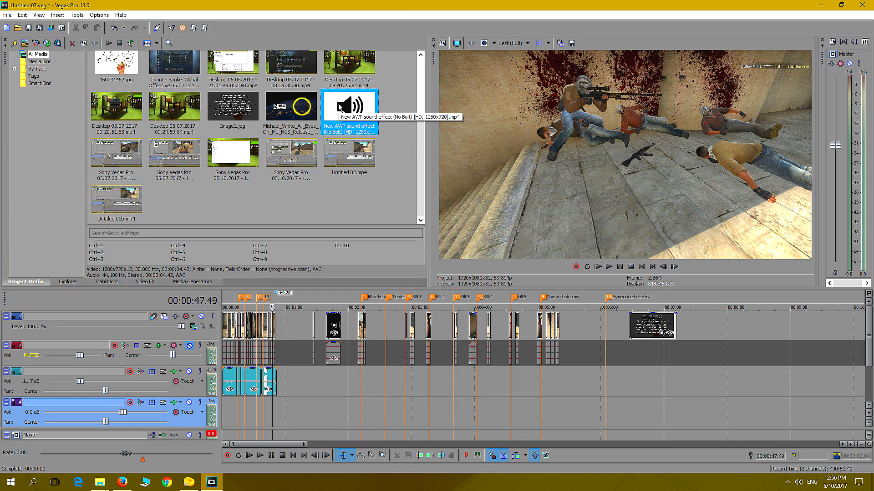
Place the AWP sound effect clip in the empty timeline stretch after the opening sequence, starting at about 00:01:01
drag(339, 107, 290, 363)
click(292, 383)
scroll(293, 384, up, 6)
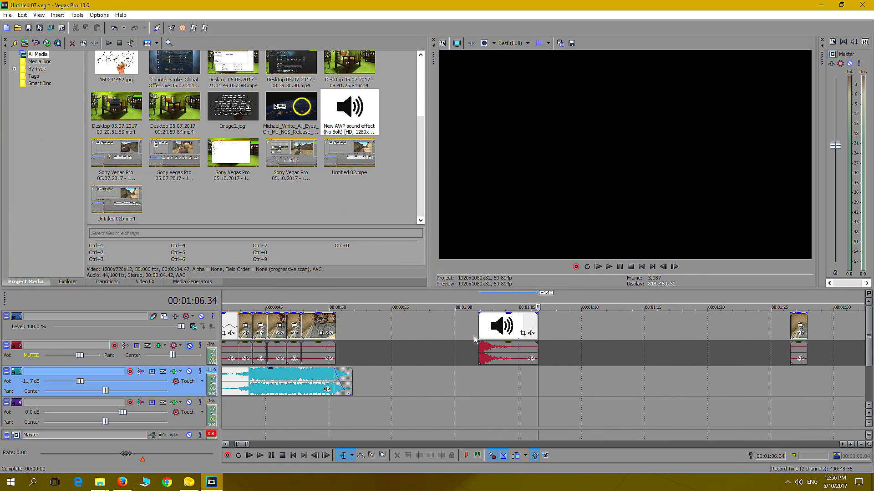
Ungroup the AWP sound clip to delete its video, and move the remaining audio down to track 4 at about 00:01:00
click(495, 332)
click(495, 332)
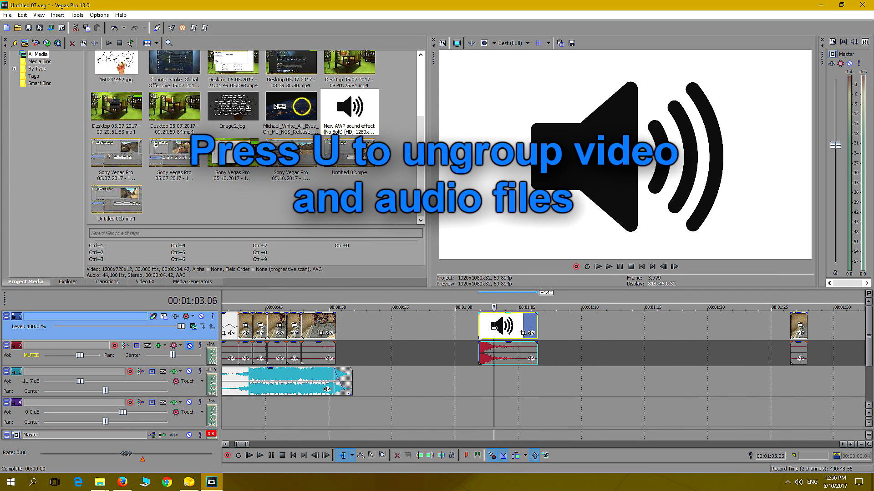
key(u)
click(498, 331)
key(Delete)
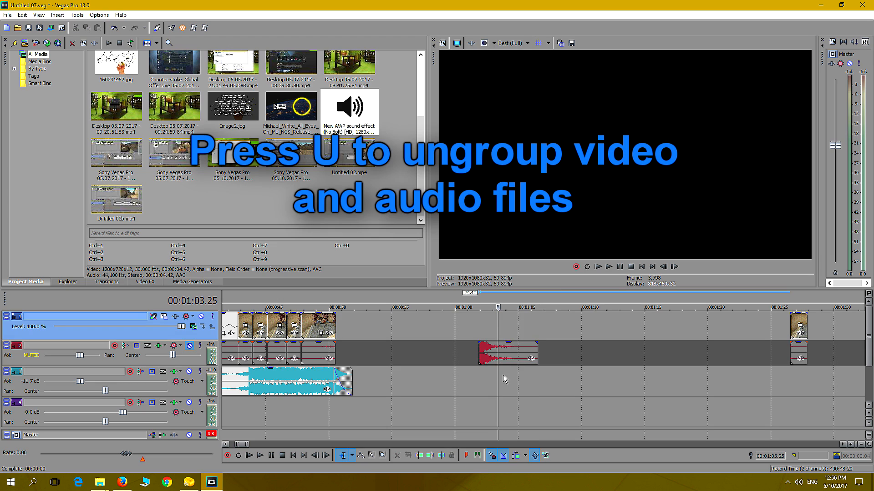
drag(489, 360, 465, 411)
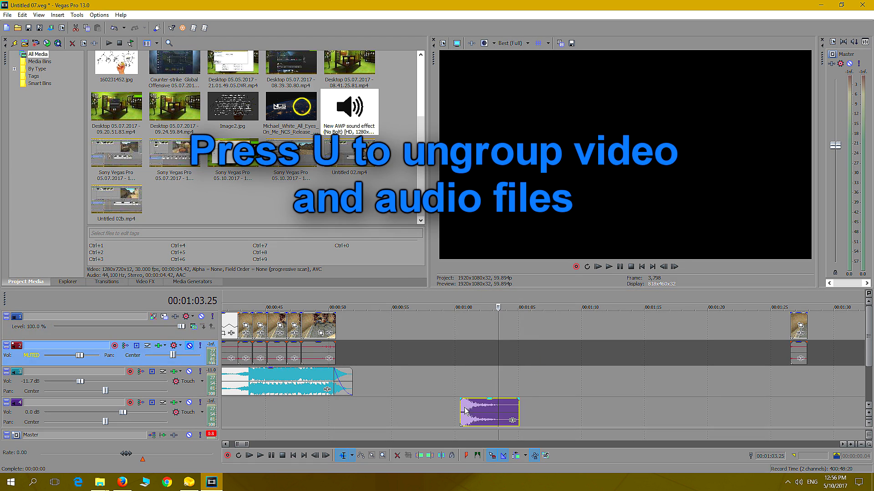
Play the AWP sound clip on track 4 from its start to check its loudness
click(463, 388)
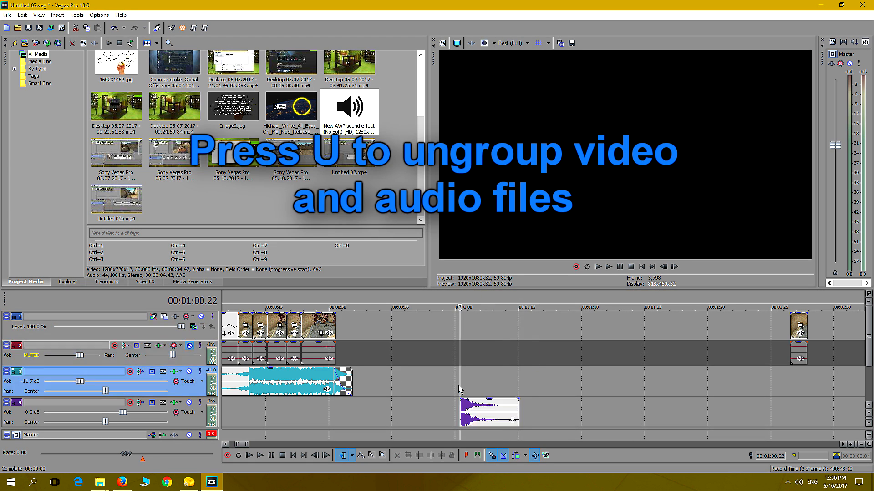
click(608, 266)
click(621, 267)
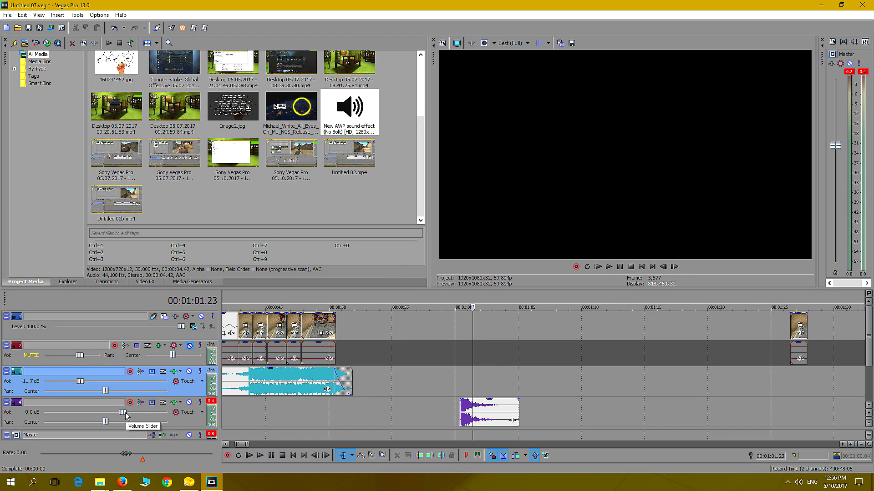
Try a lower volume for track 4, reset it to 0.0 dB, and reduce the AWP sound clip's own gain
drag(123, 413, 85, 418)
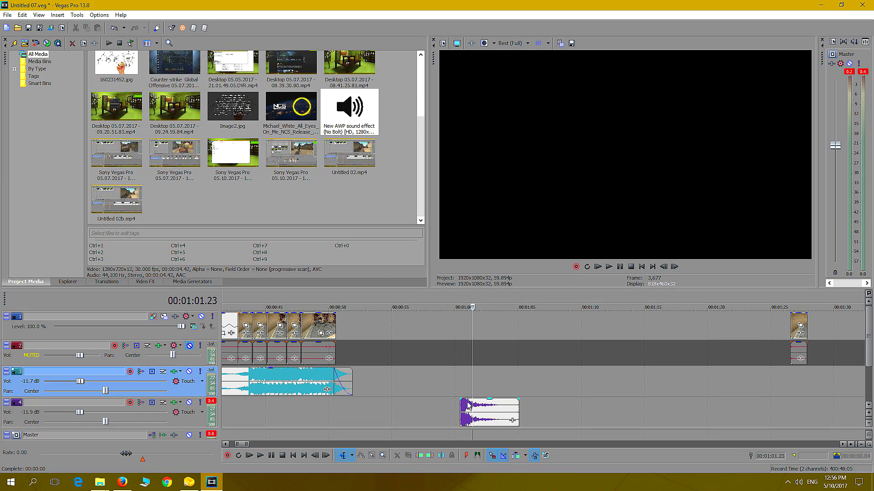
mouse_move(466, 400)
mouse_down()
mouse_move(467, 412)
mouse_move(468, 400)
mouse_up()
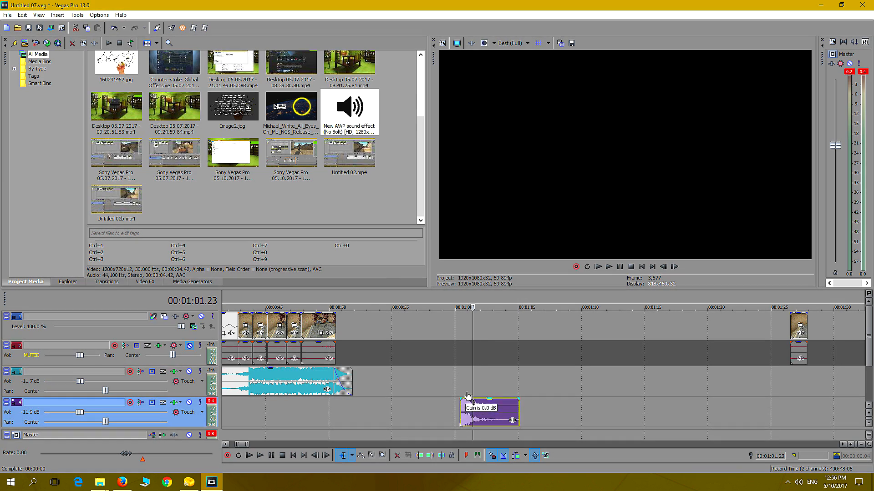
double_click(93, 412)
drag(469, 403, 464, 422)
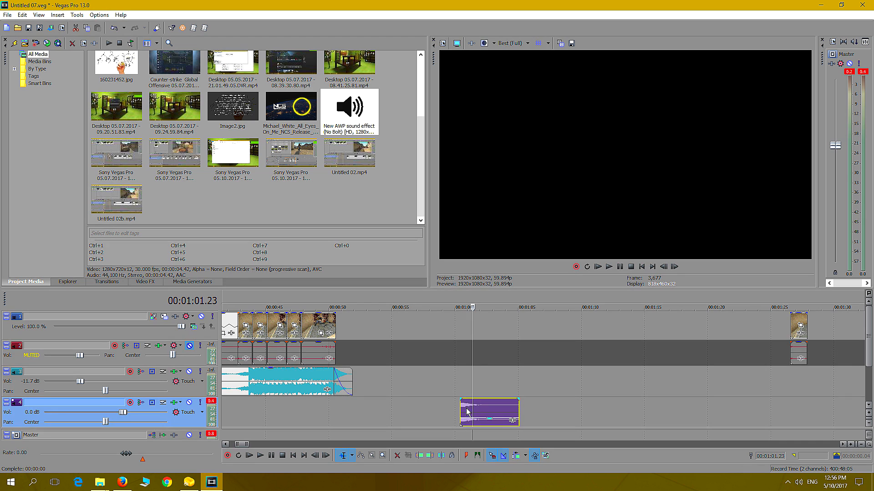
Find the first scoped shot in the opening sequence and move the AWP sound clip there, starting at about 00:00:15 on track 4
drag(466, 412, 293, 423)
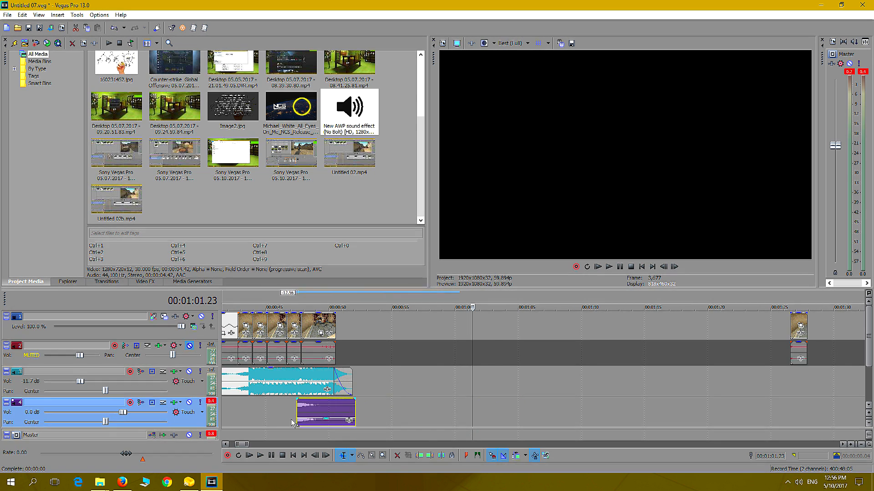
drag(246, 444, 241, 442)
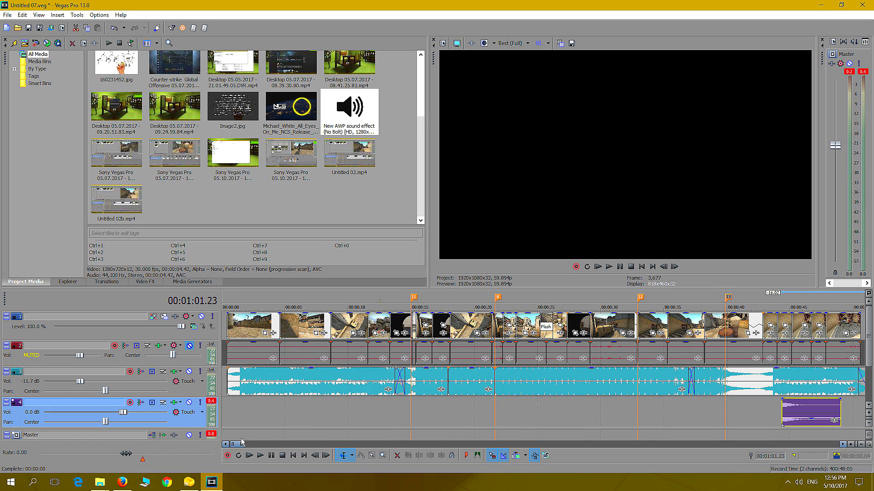
click(292, 411)
key(space)
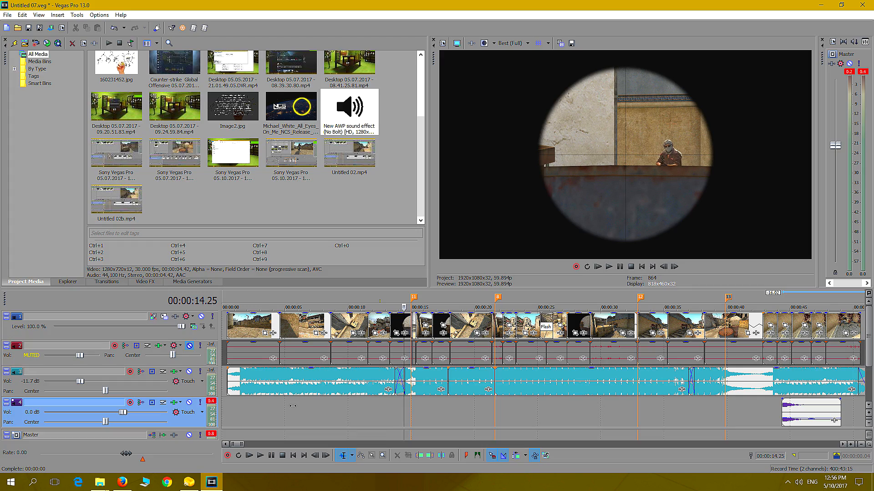
key(Right)
key(Right)
key(Left)
key(Left)
key(Left)
key(Left)
key(Left)
key(Left)
key(Left)
key(Left)
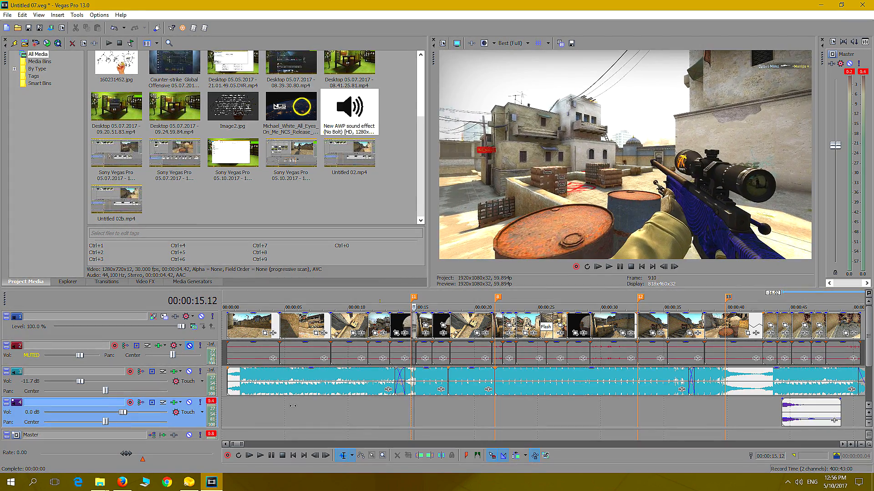
key(Left)
key(Left)
key(Left)
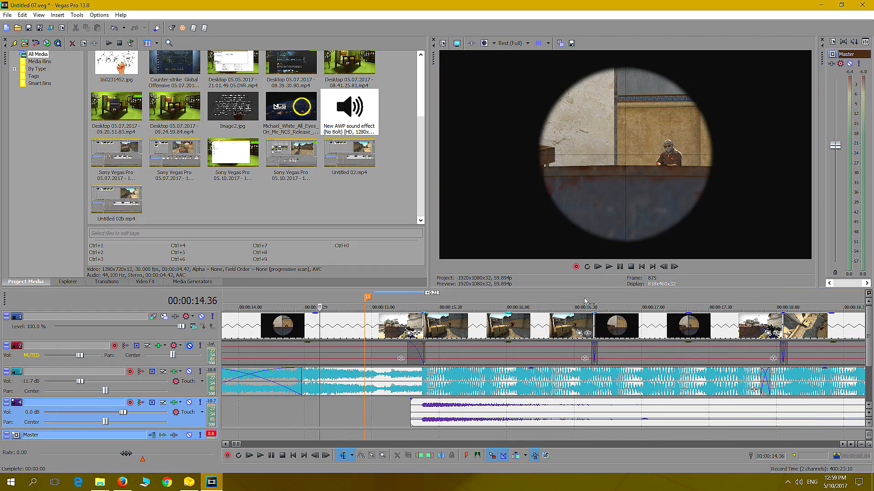
Play the sequence from about 00:00:14 to check the AWP sound against the first shot
click(610, 268)
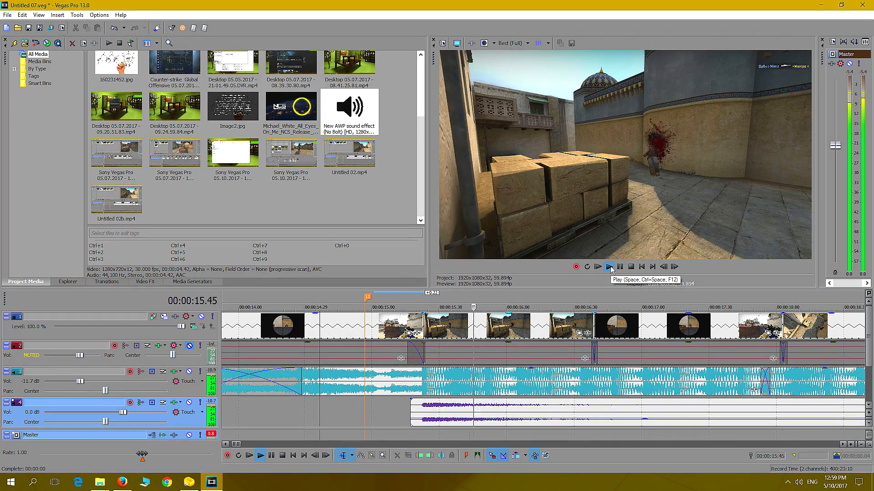
click(632, 267)
click(252, 417)
click(609, 267)
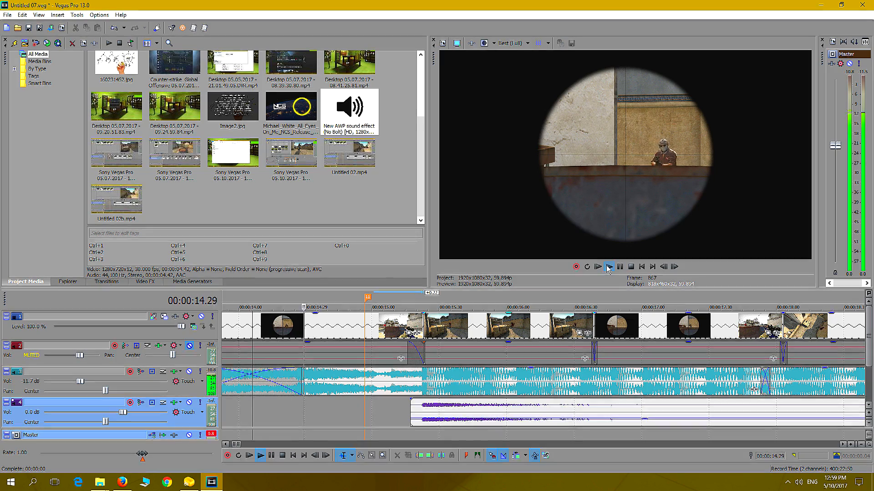
click(631, 268)
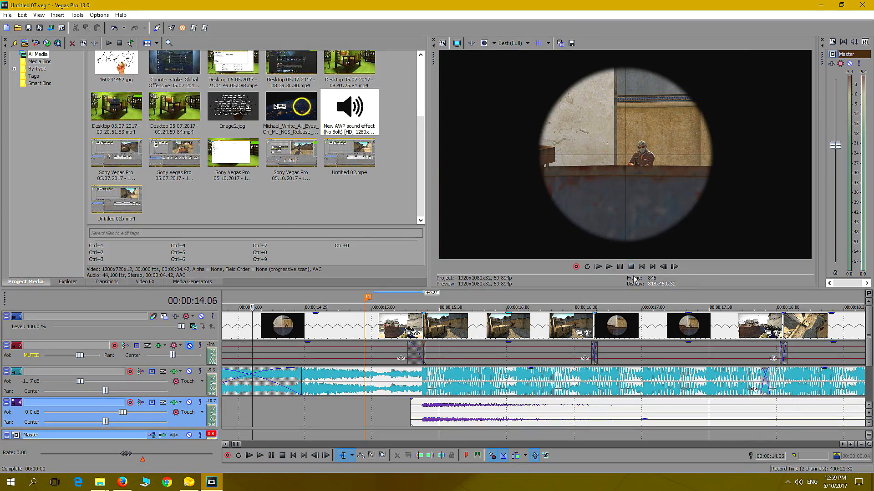
Locate the next shot near 00:00:21 and copy the AWP sound clip on track 4 to about 00:00:22
mouse_move(868, 357)
mouse_down()
mouse_move(869, 384)
mouse_move(868, 358)
mouse_up()
scroll(646, 428, down, 10)
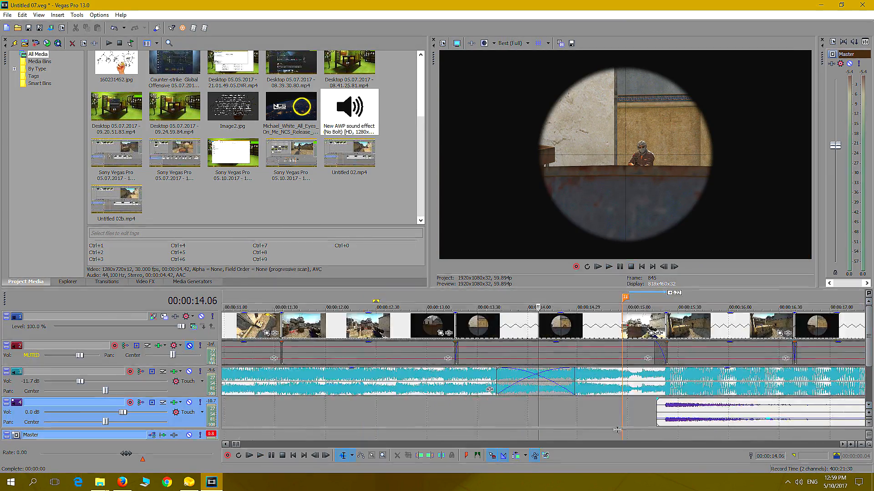
click(485, 422)
click(621, 268)
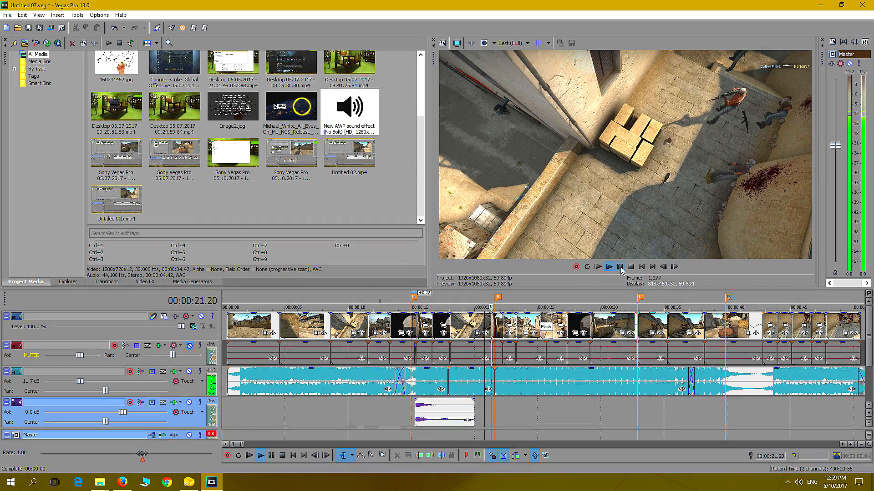
click(621, 268)
key(Left)
key(Left)
key(Left)
key(Left)
key(Left)
key(Left)
key(Left)
key(Left)
key(Left)
key(Left)
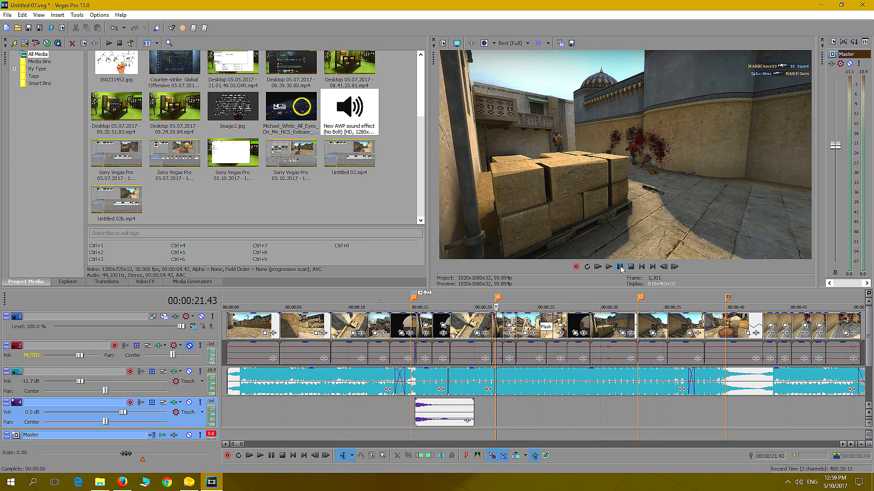
scroll(499, 421, up, 8)
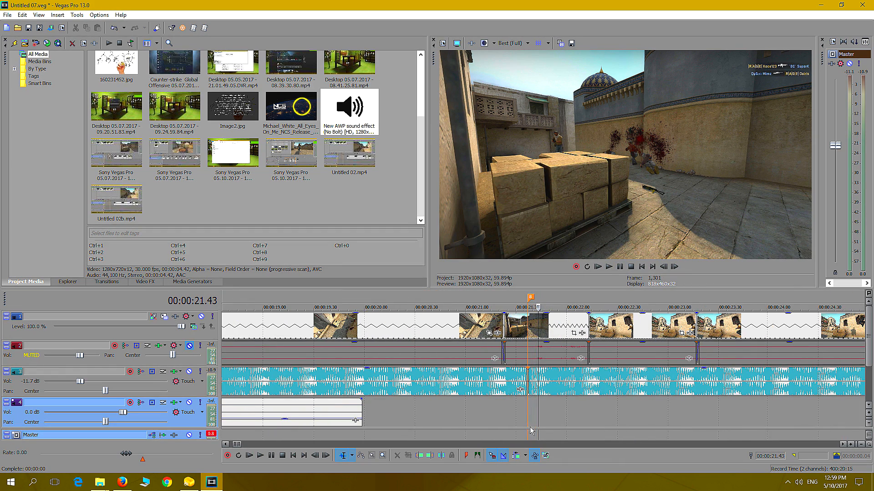
scroll(335, 421, down, 4)
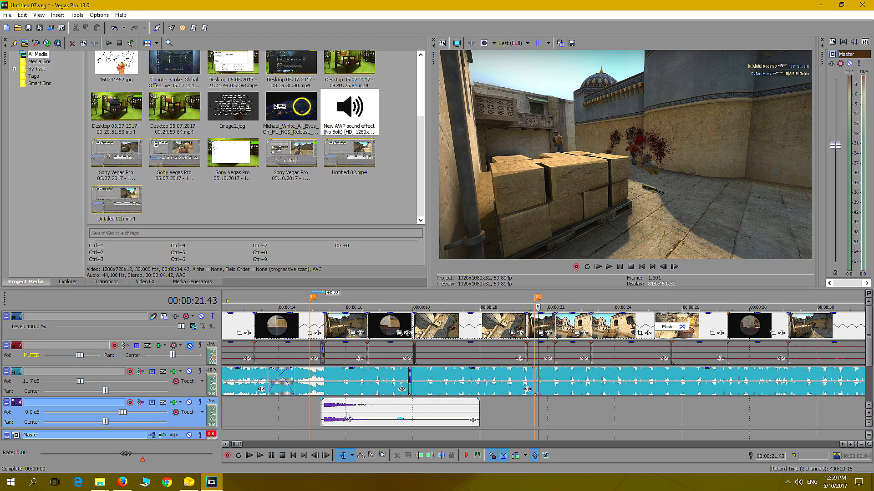
drag(347, 416, 568, 427)
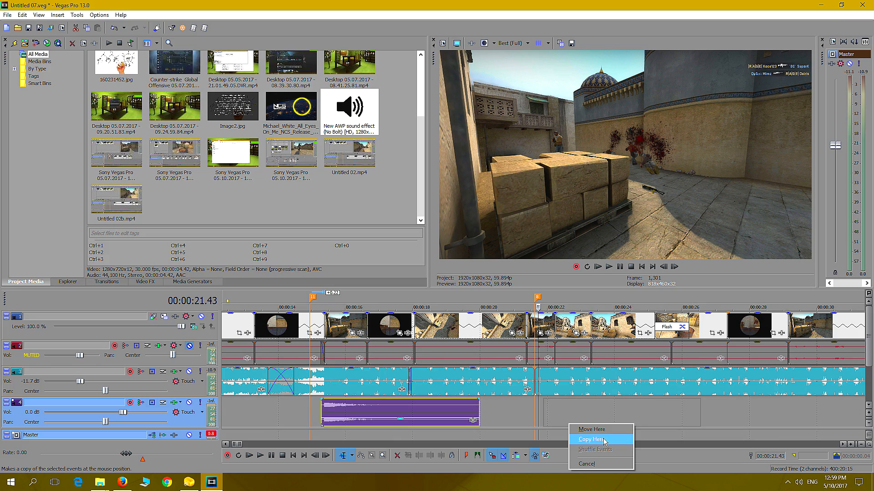
click(576, 439)
Shift the copied AWP sound clip earlier to align with the shot, starting at about 00:00:21.30
click(531, 415)
scroll(531, 416, up, 6)
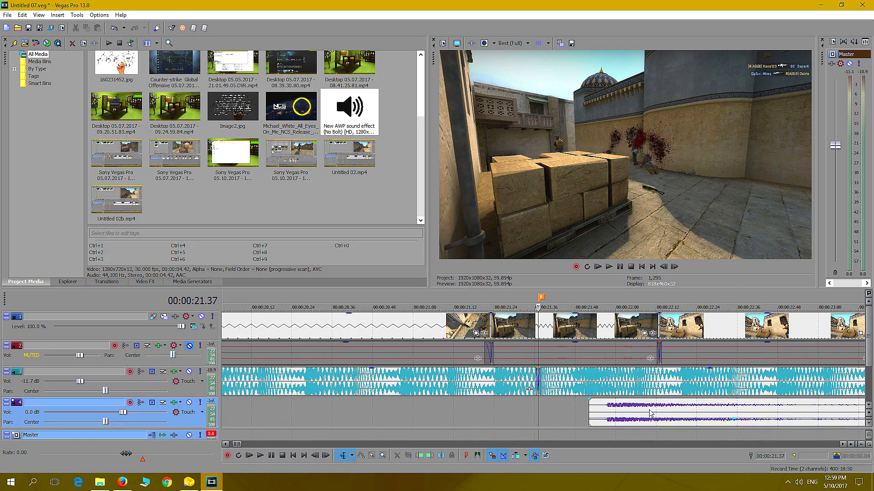
click(526, 417)
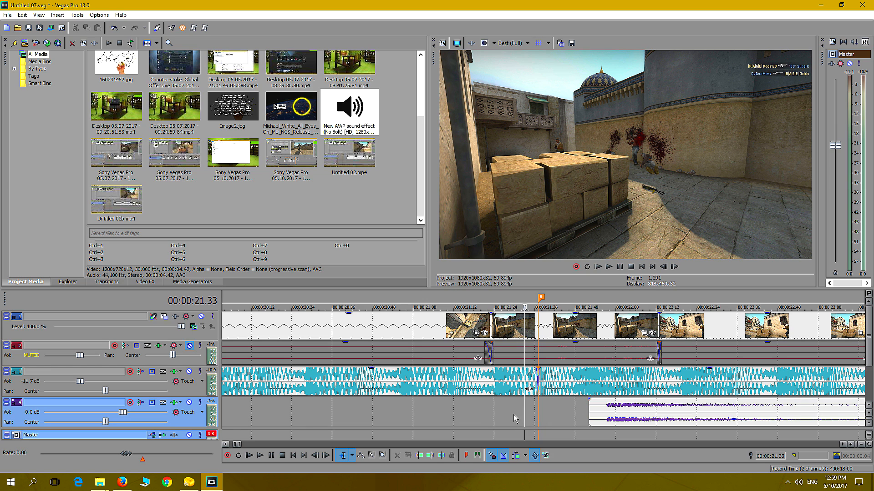
click(474, 416)
click(437, 416)
click(608, 268)
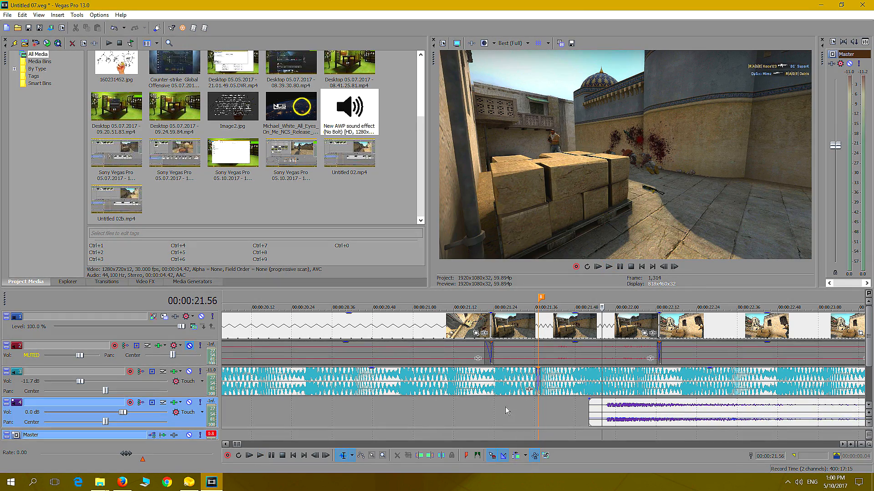
drag(636, 409, 565, 410)
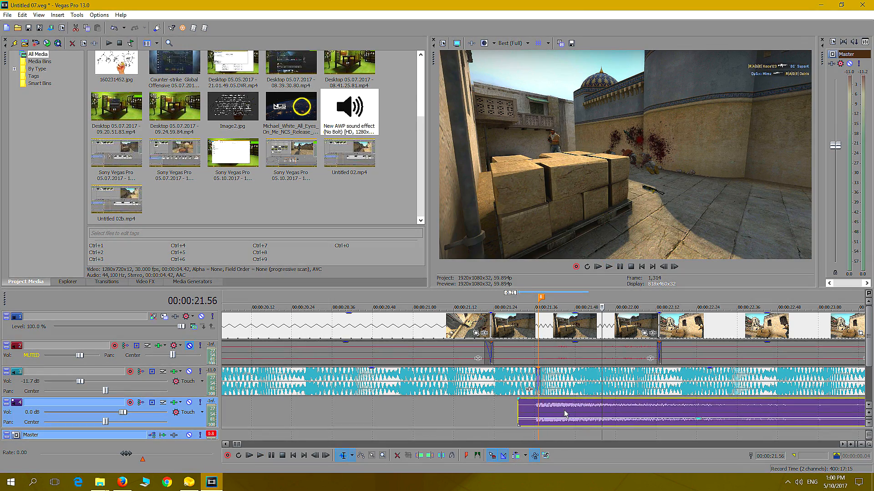
Play the stretch around 00:00:21 to check the copied AWP sound against the second shot
click(481, 420)
click(609, 267)
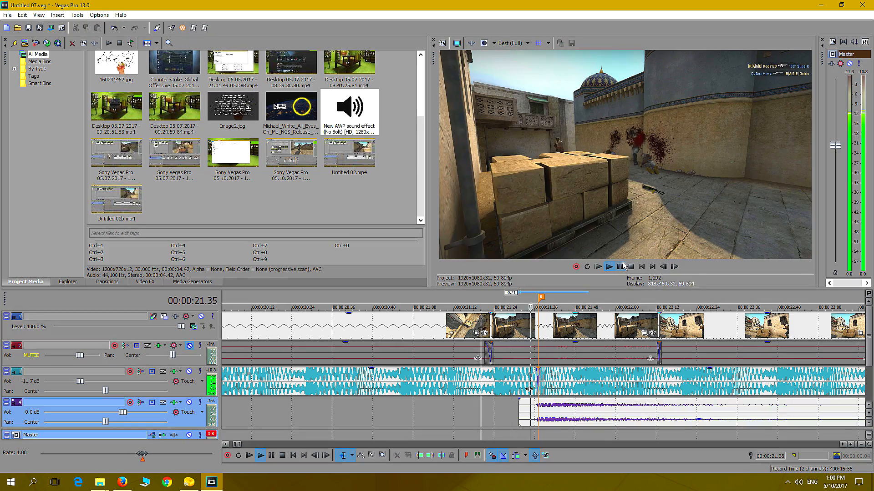
click(630, 267)
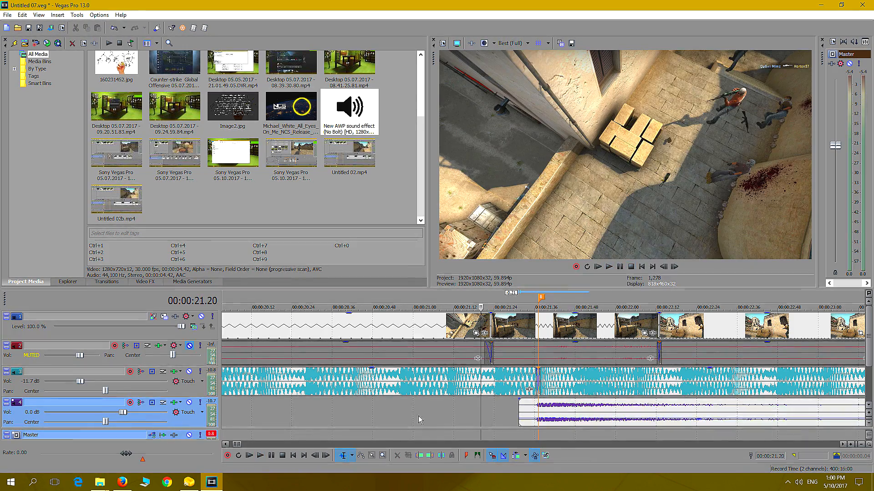
scroll(428, 416, down, 5)
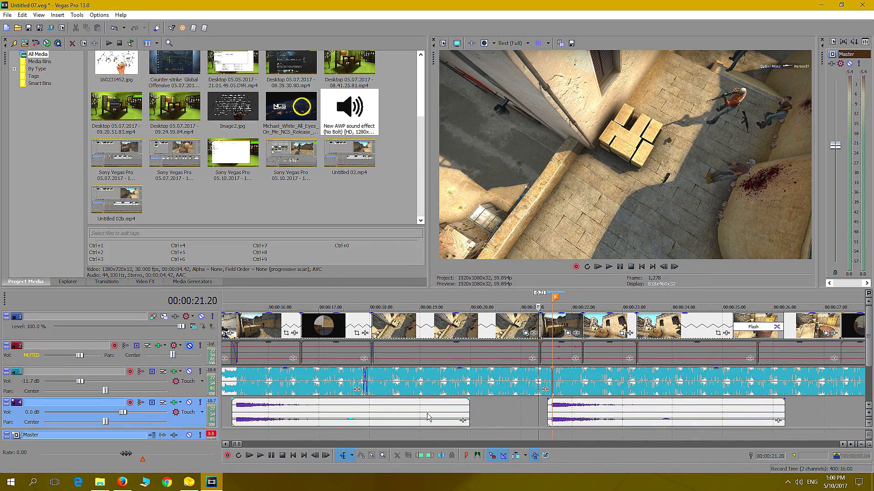
click(609, 267)
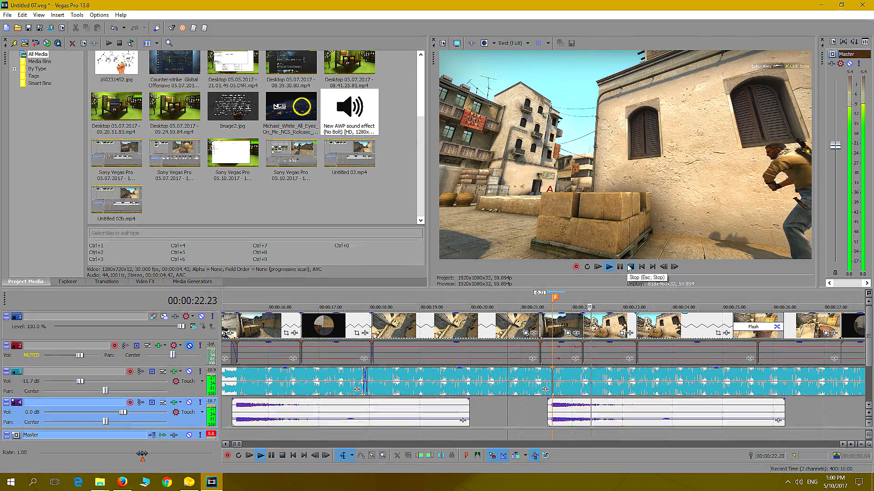
click(609, 269)
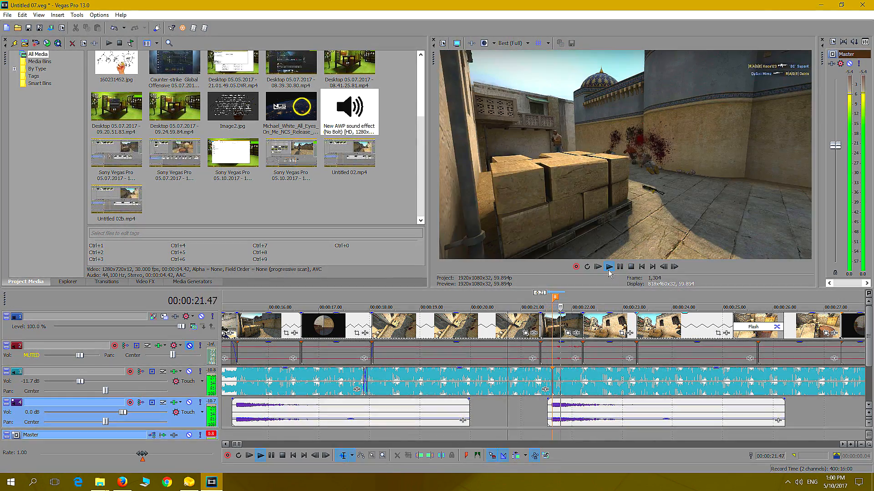
click(621, 268)
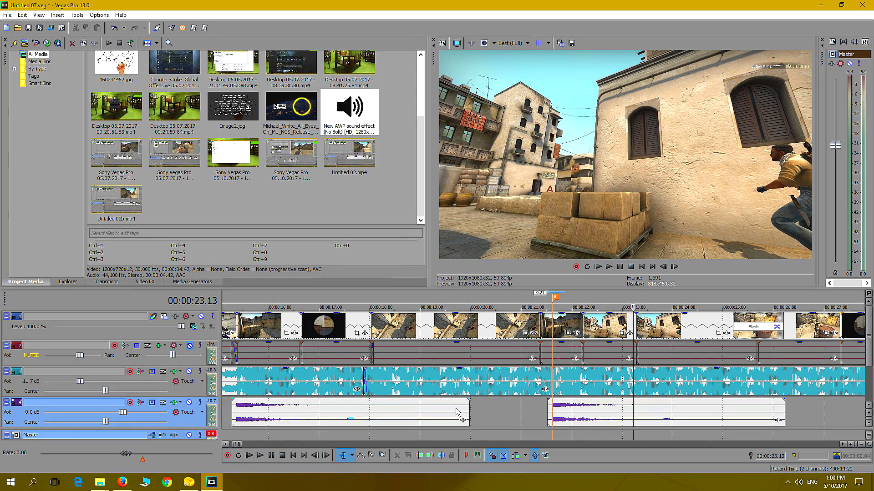
Review the AWP sound clips across the whole opening sequence and place the playback cursor at about 00:00:06.56
scroll(479, 421, down, 2)
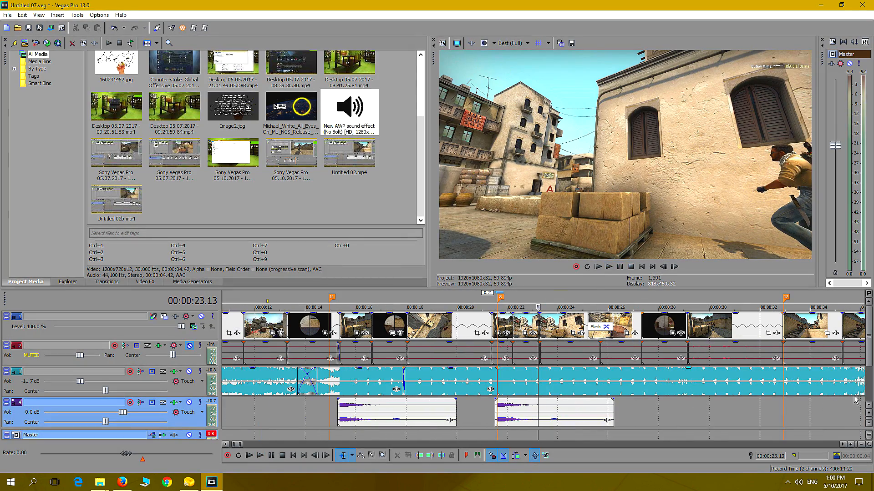
scroll(870, 371, down, 1)
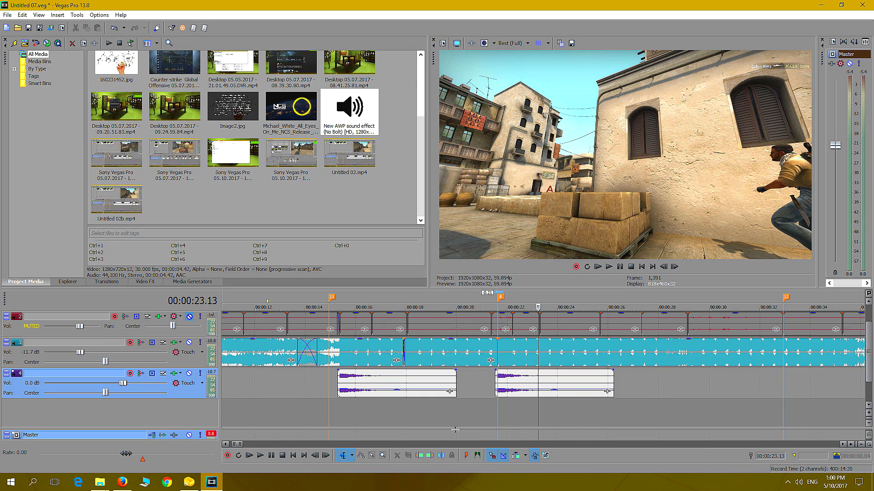
click(388, 418)
click(517, 415)
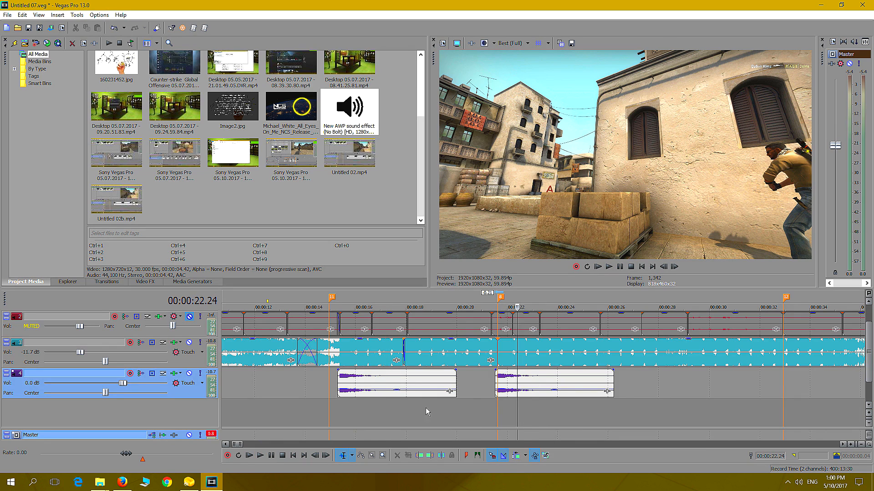
scroll(621, 405, down, 4)
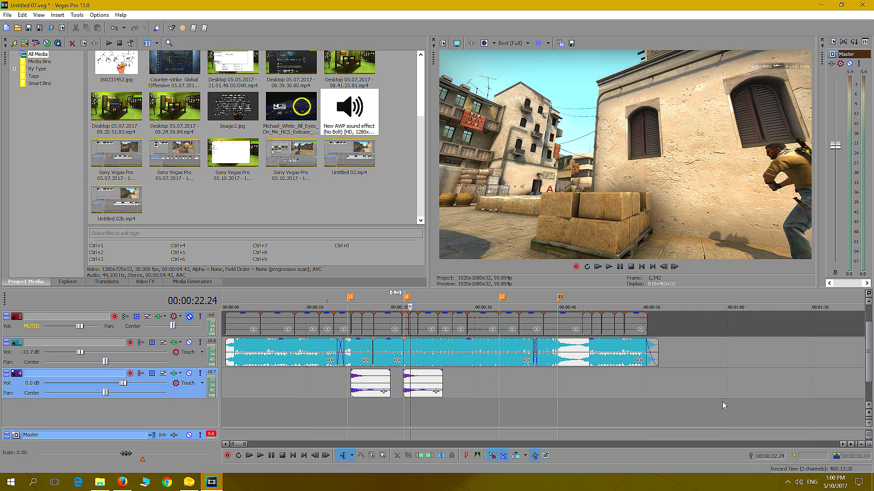
scroll(796, 345, up, 2)
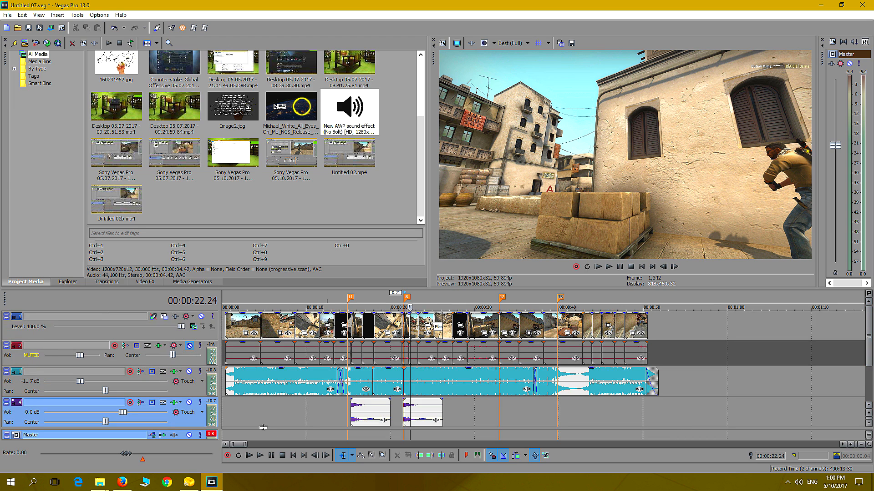
click(251, 415)
click(281, 419)
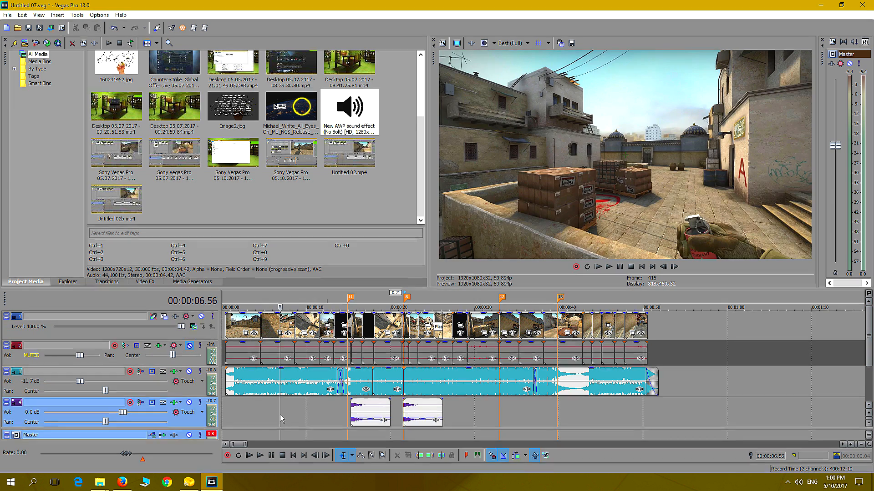
Apply the Super Sharp HD! (CG) preset from Preset Pack 10 Gaming Edition to video track 1, previewing at about 00:00:29.09
click(318, 415)
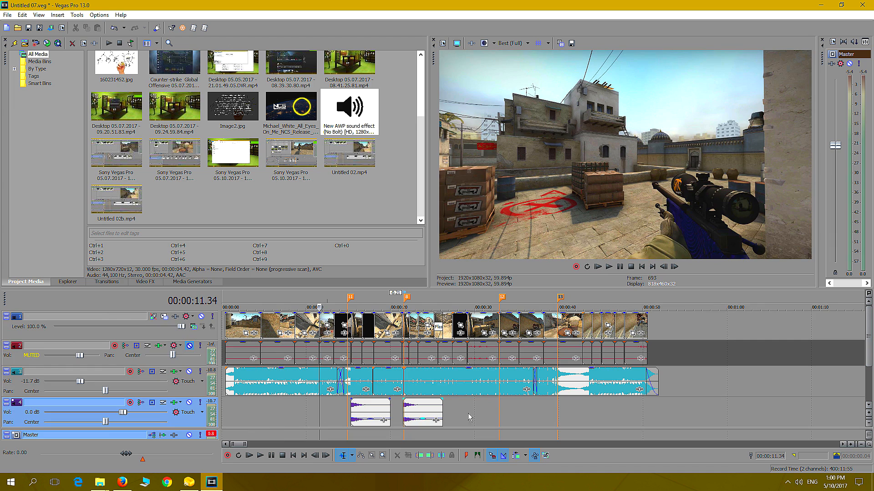
click(468, 415)
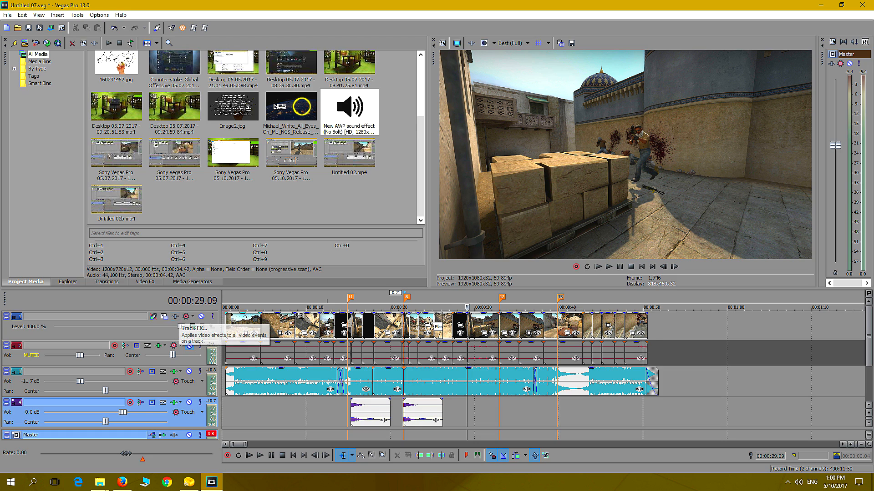
click(177, 318)
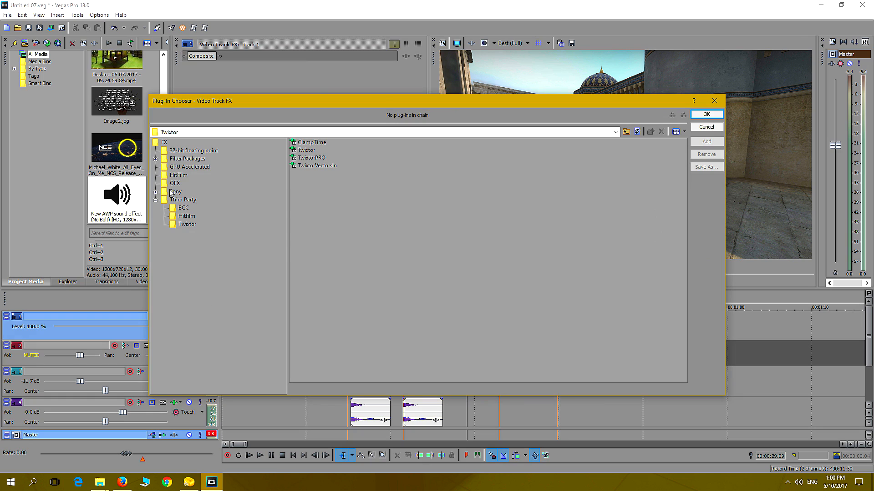
click(155, 159)
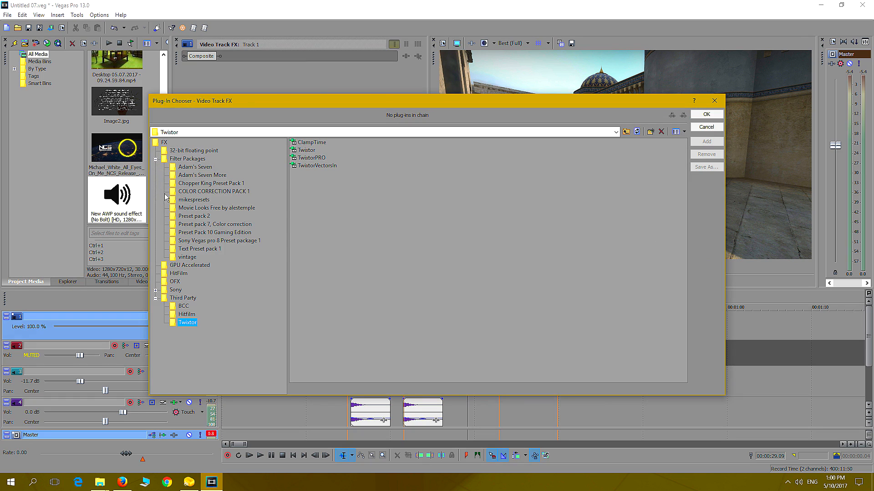
click(220, 242)
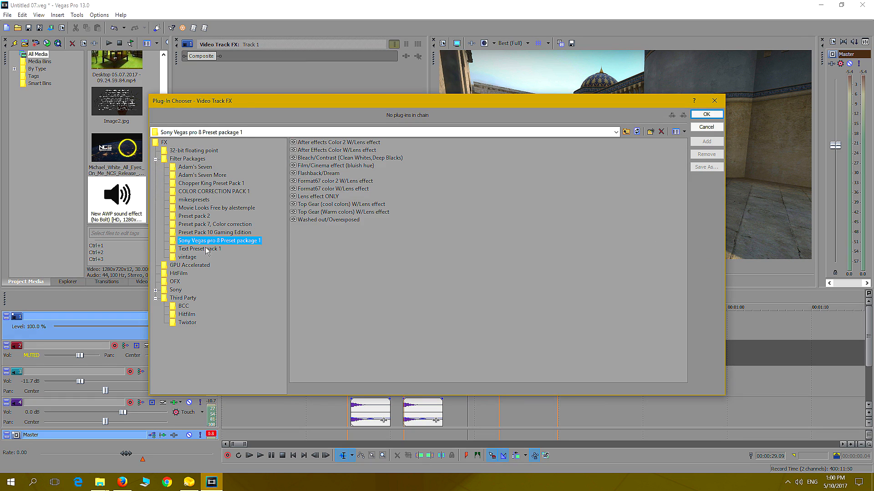
click(210, 233)
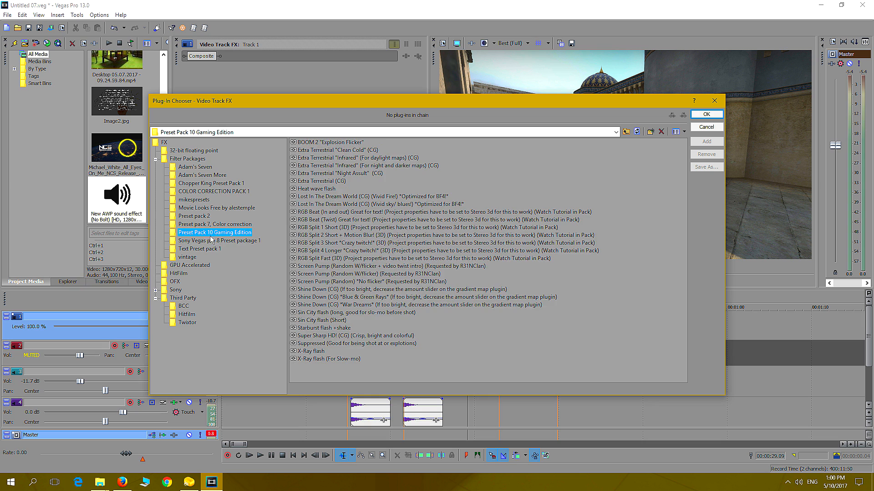
double_click(327, 336)
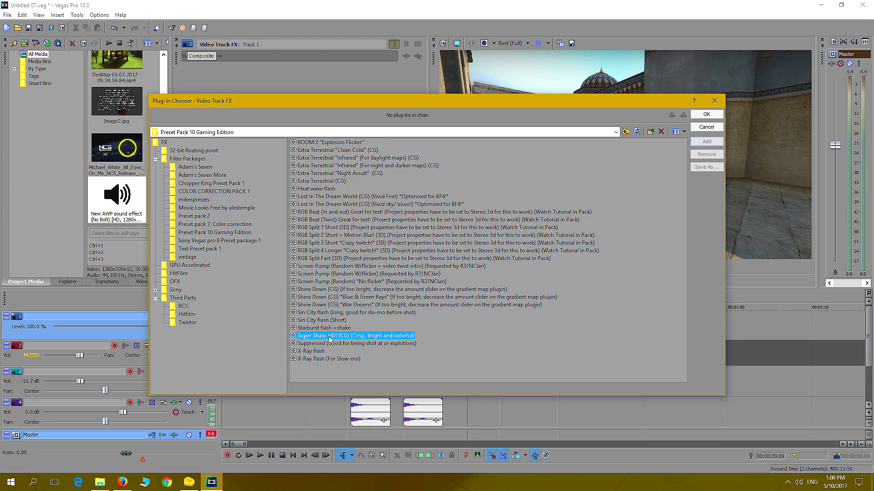
click(706, 114)
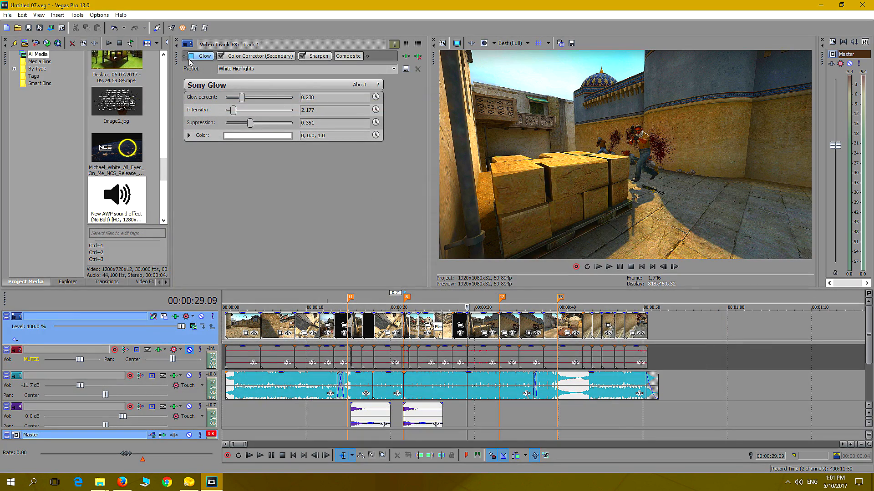
Review the preset's Color Corrector (Secondary) and Sharpen settings and toggle Glow to compare its effect on the preview
click(243, 57)
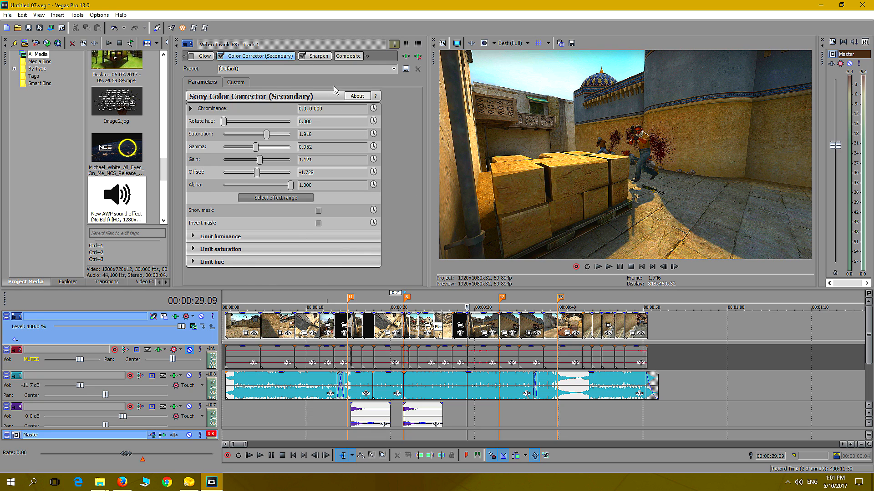
click(319, 56)
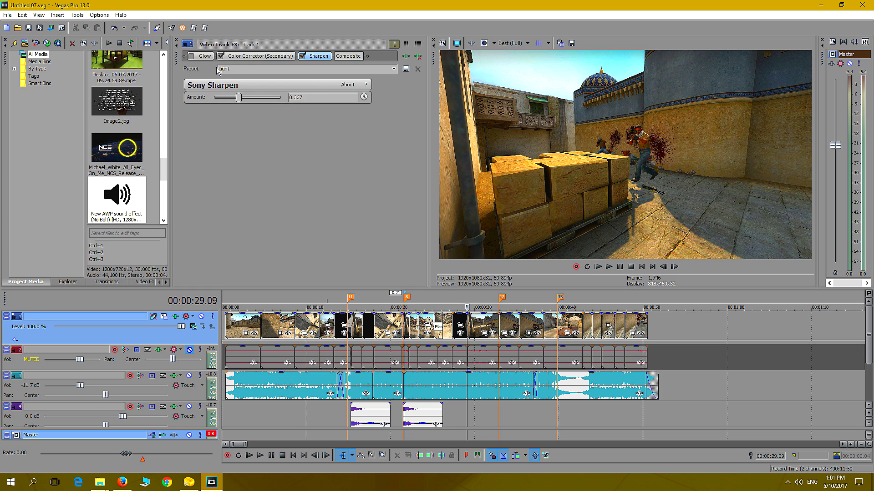
click(192, 56)
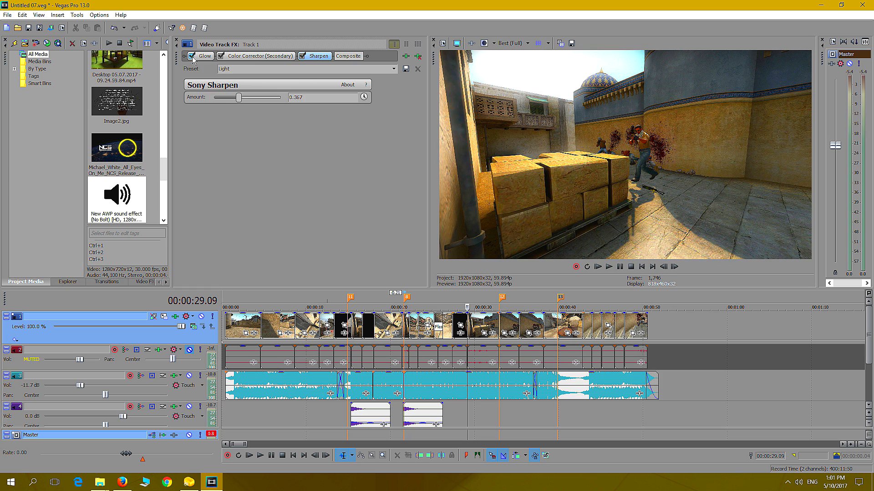
click(191, 57)
click(191, 56)
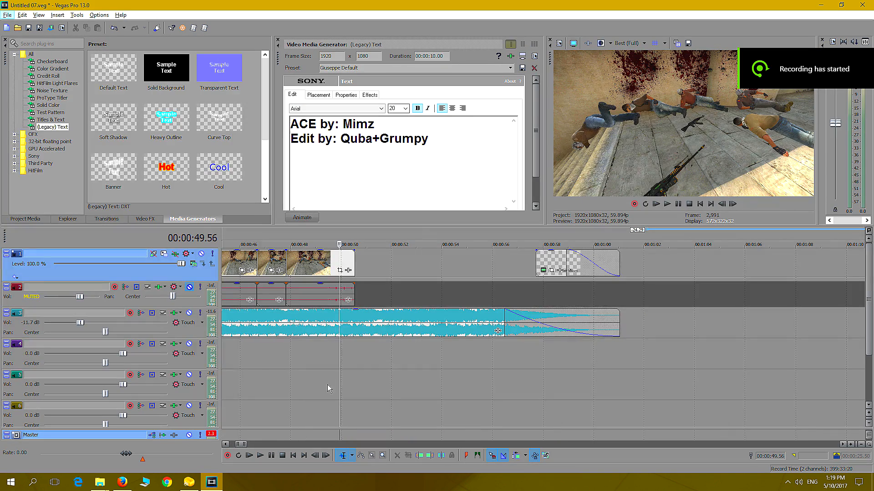
Find the last frame of the final gameplay clip at 00:00:50.32 and save it as the JPG snapshot Image3
click(308, 385)
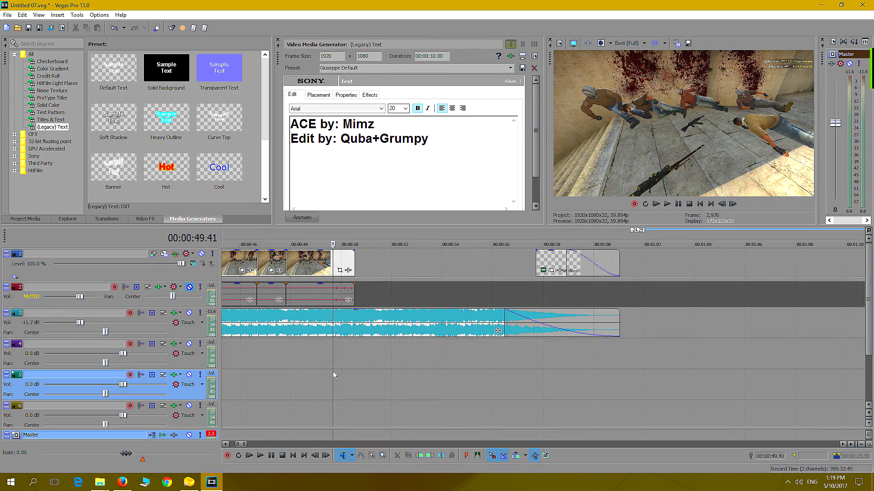
click(285, 369)
key(space)
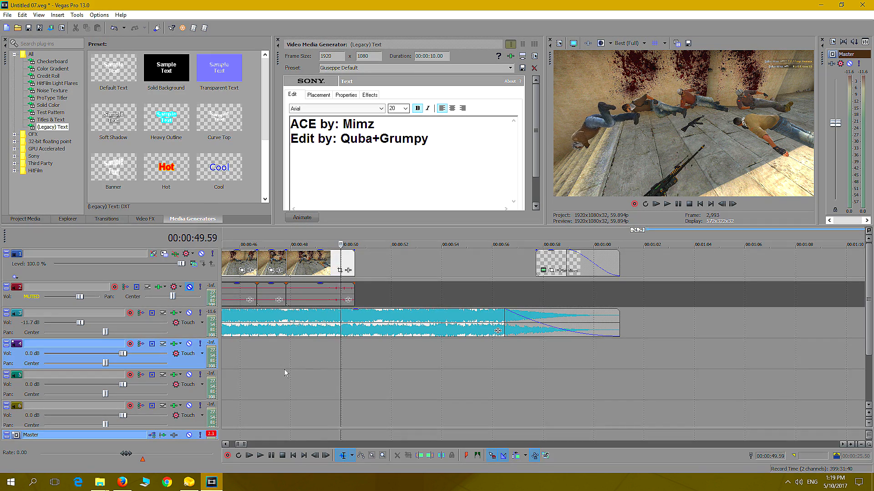
key(Left)
key(Left)
key(Left)
key(Left)
key(Left)
key(Left)
key(Left)
key(Left)
key(Left)
key(Left)
key(Left)
key(Left)
key(Left)
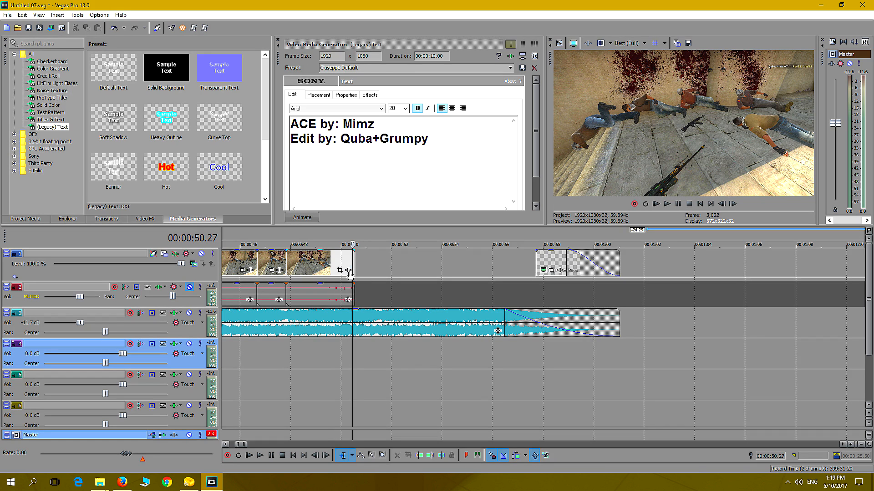
drag(355, 261, 367, 261)
key(ctrl+z)
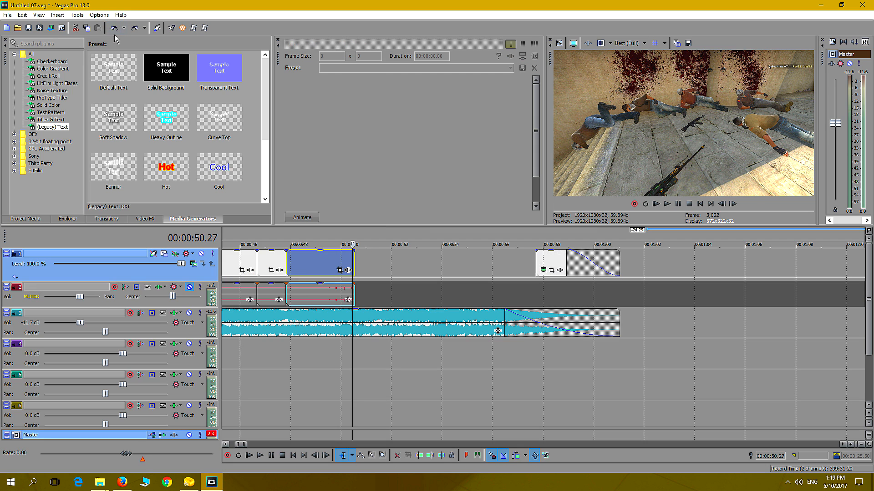
click(356, 368)
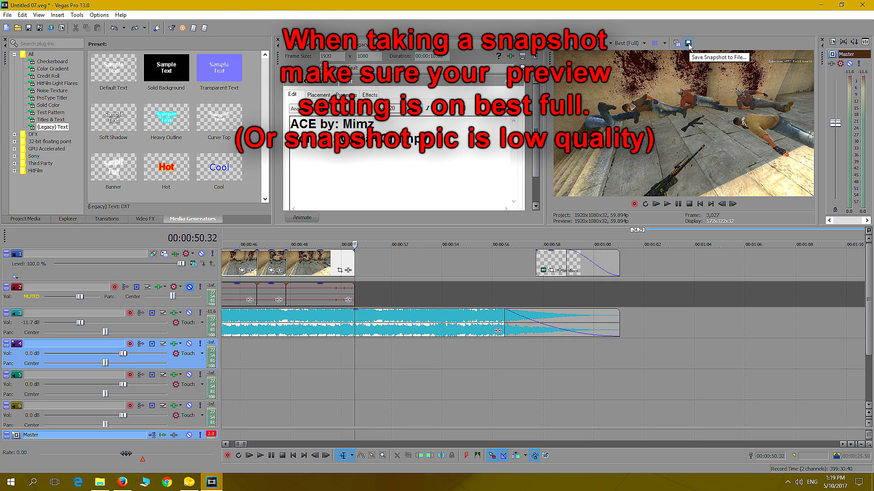
click(689, 44)
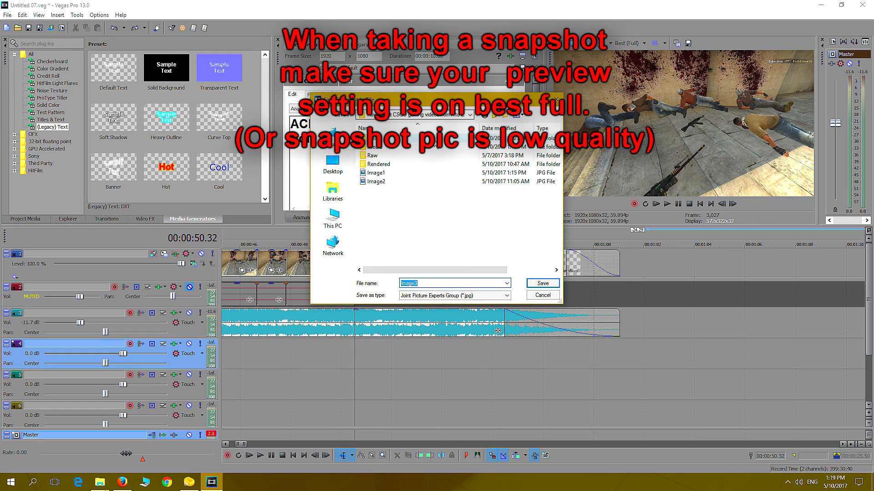
click(542, 284)
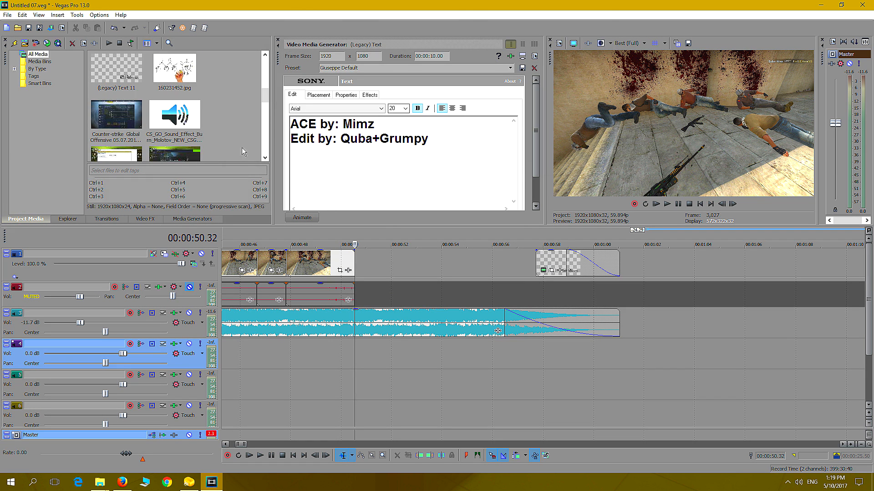
Place the Image3.jpg still on track 1 directly after the final gameplay clip
drag(267, 91, 267, 124)
drag(116, 122, 377, 263)
click(366, 288)
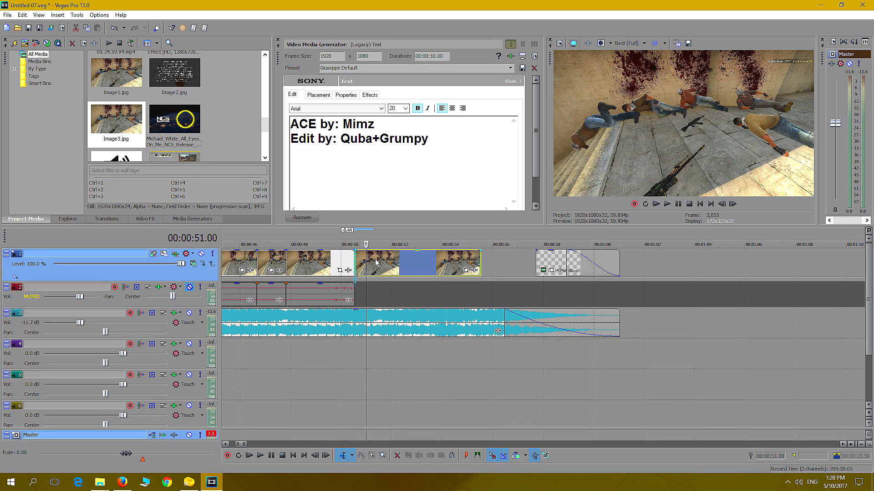
Compare frames on both sides of the cut between the final clip and the Image3.jpg still, and play across it
click(340, 263)
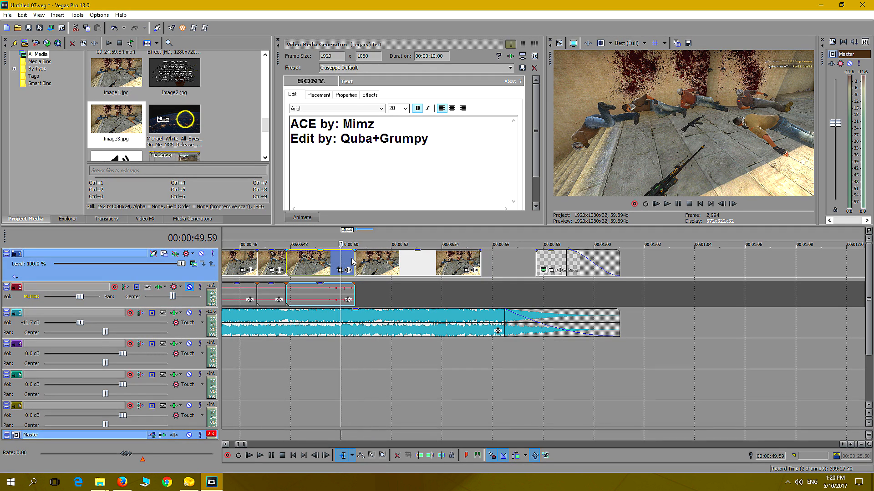
click(352, 259)
click(359, 261)
click(373, 263)
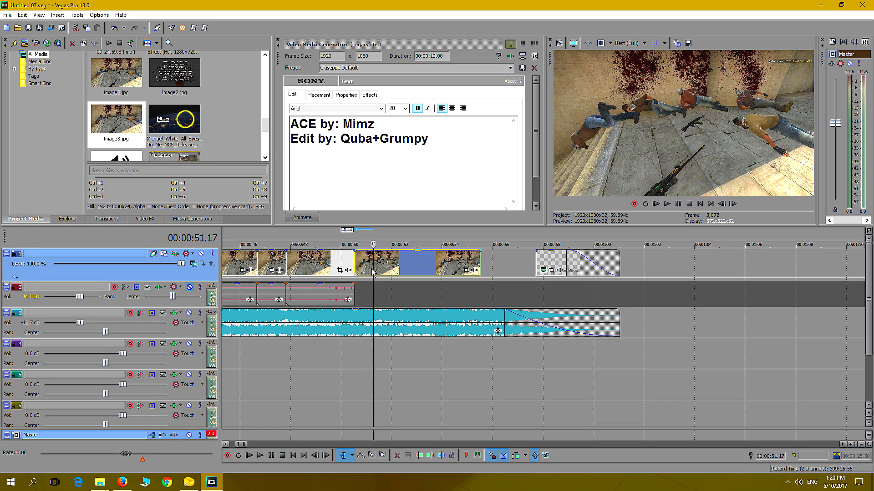
click(332, 366)
click(667, 203)
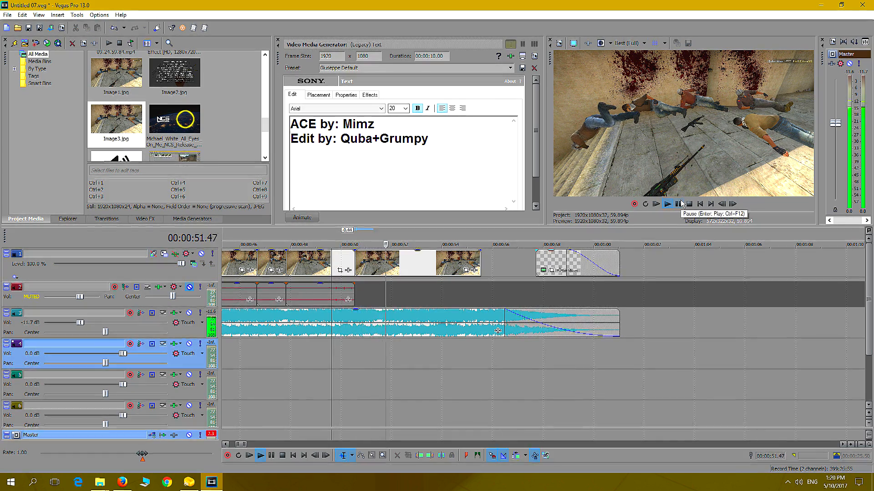
click(677, 205)
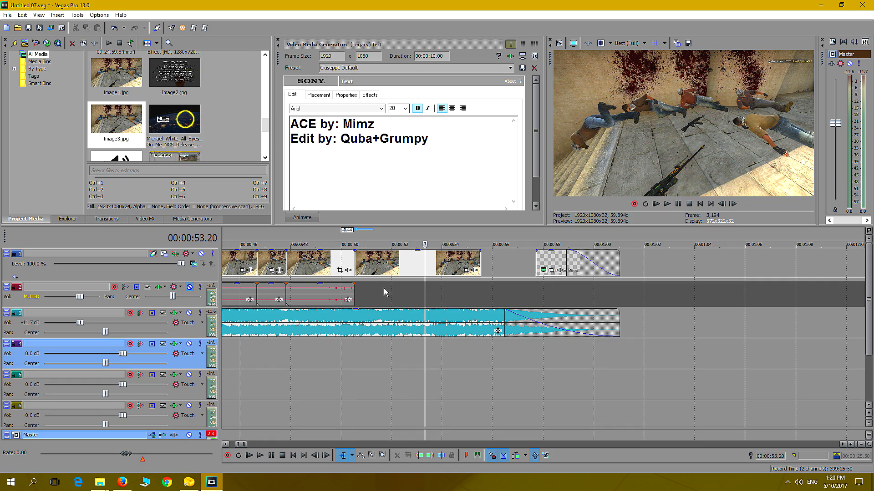
click(350, 265)
click(411, 266)
click(439, 266)
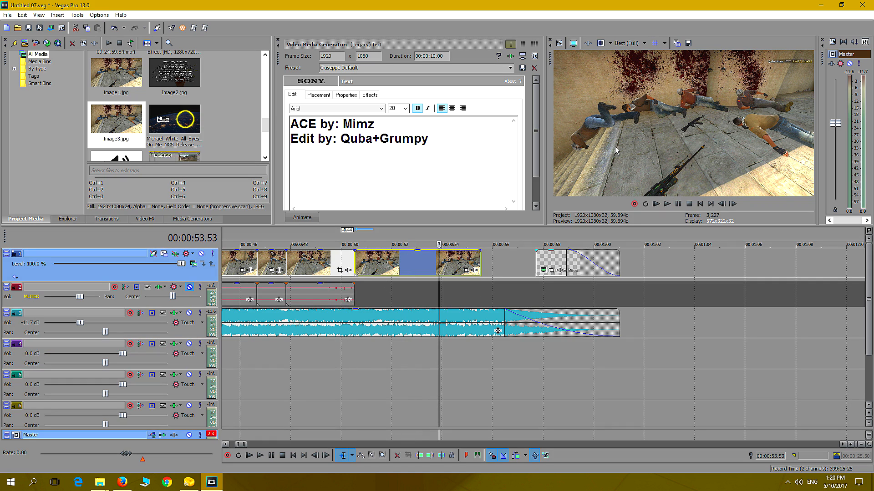
Copy the final gameplay clip to about 00:00:57 on track 1 and move the ending text clip to about 00:01:08
drag(539, 266, 648, 269)
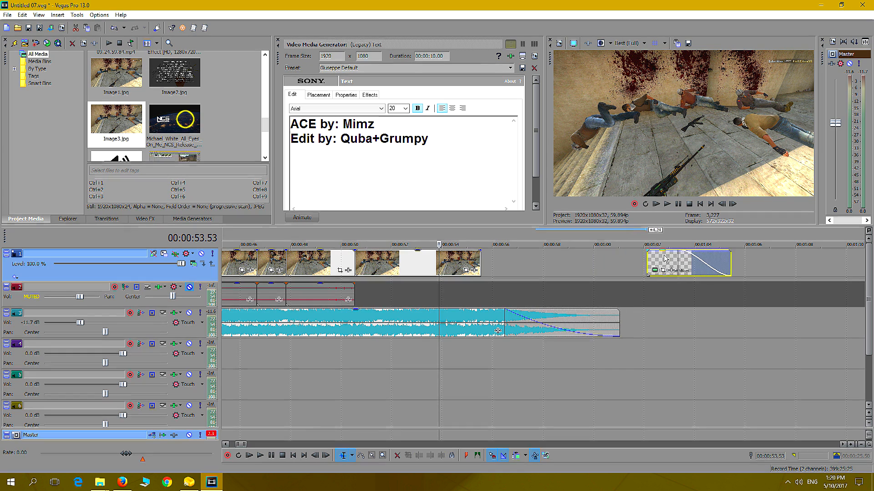
drag(304, 262, 540, 262)
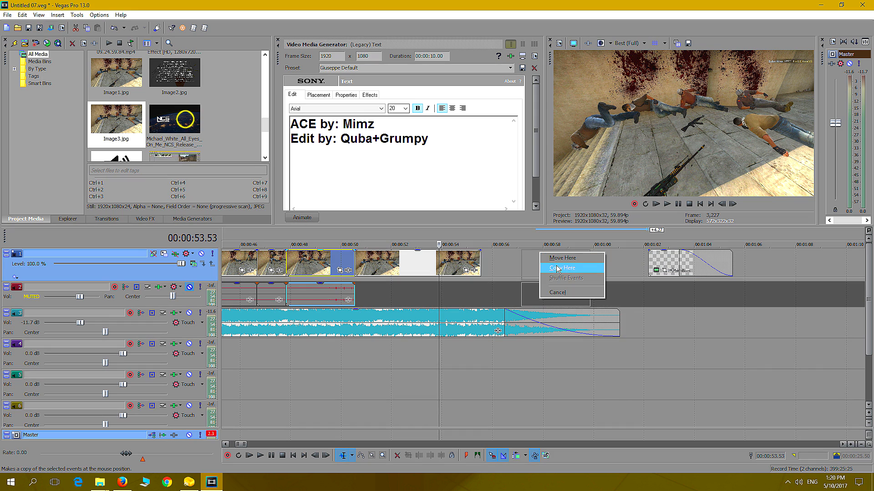
click(560, 270)
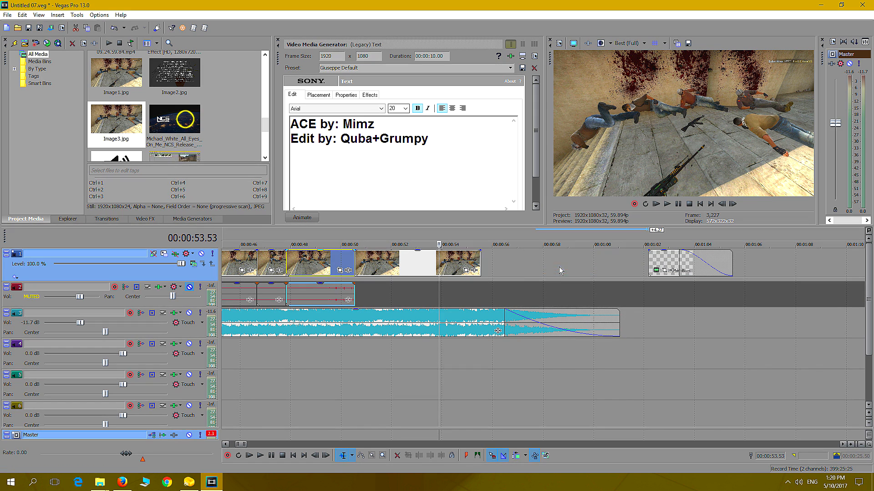
drag(666, 264, 825, 265)
Extend the copied clip's start back to its earlier footage and shift it to begin at 00:00:57.27
click(546, 267)
drag(547, 270, 568, 272)
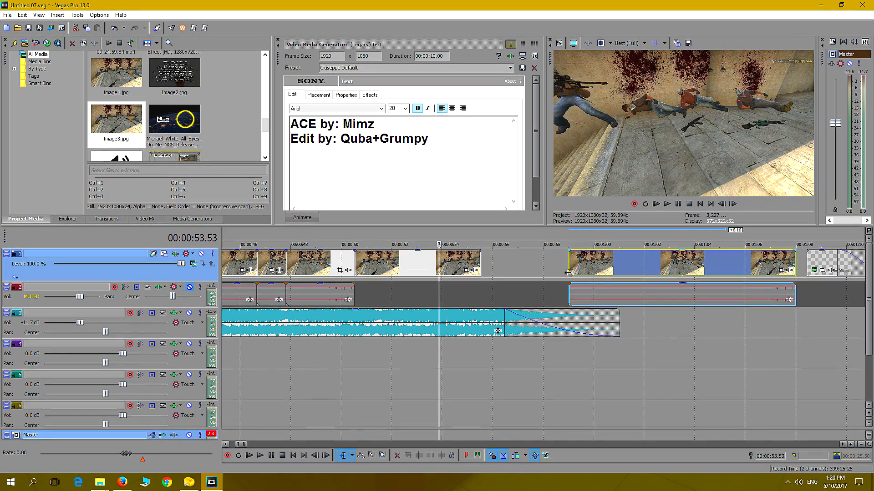
drag(793, 260, 538, 265)
drag(781, 263, 530, 268)
drag(791, 268, 530, 261)
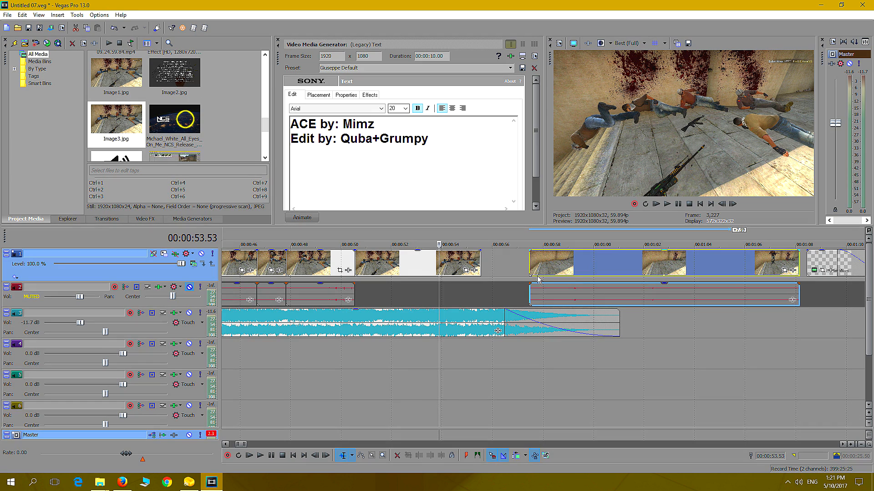
Save the copied clip's empty-scene frame at 00:00:57.27 as the JPG snapshot Image4
click(530, 265)
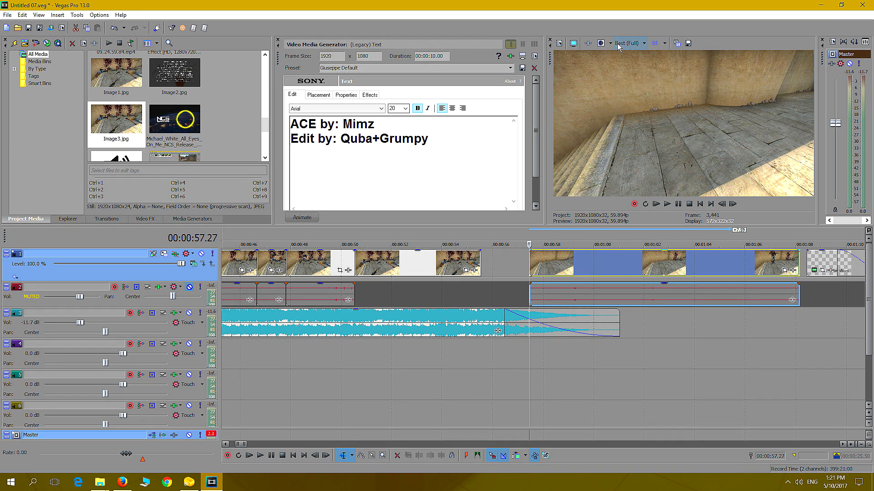
click(688, 44)
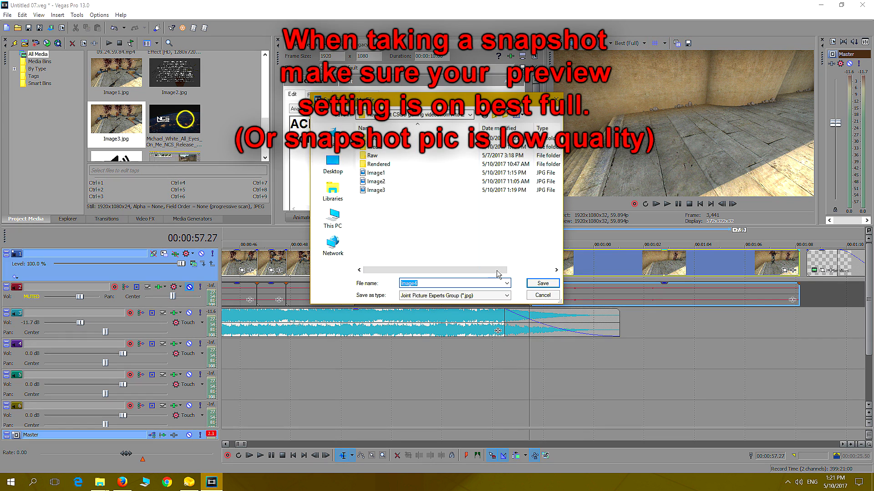
click(542, 284)
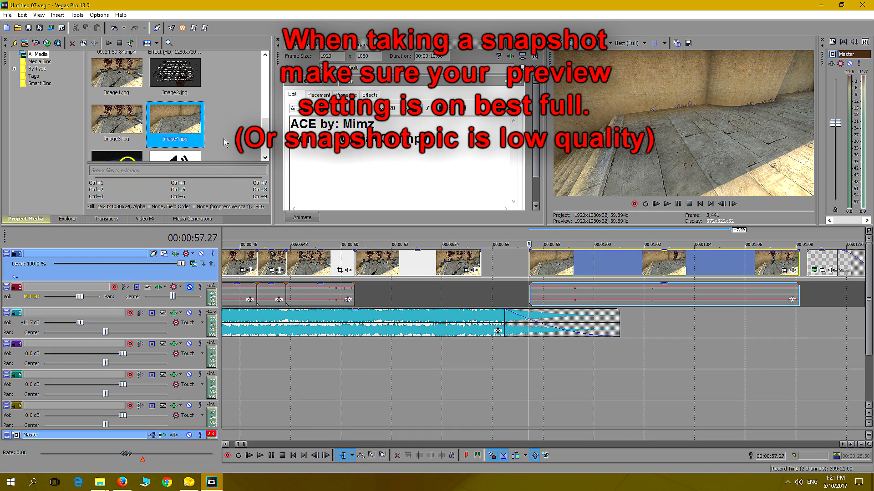
Add an empty video track beneath track 1 and delete the copied gameplay clip at 00:00:57.27 together with its audio
mouse_move(172, 129)
mouse_down()
mouse_move(234, 184)
mouse_move(379, 350)
mouse_move(384, 297)
mouse_move(248, 210)
mouse_move(173, 125)
mouse_up()
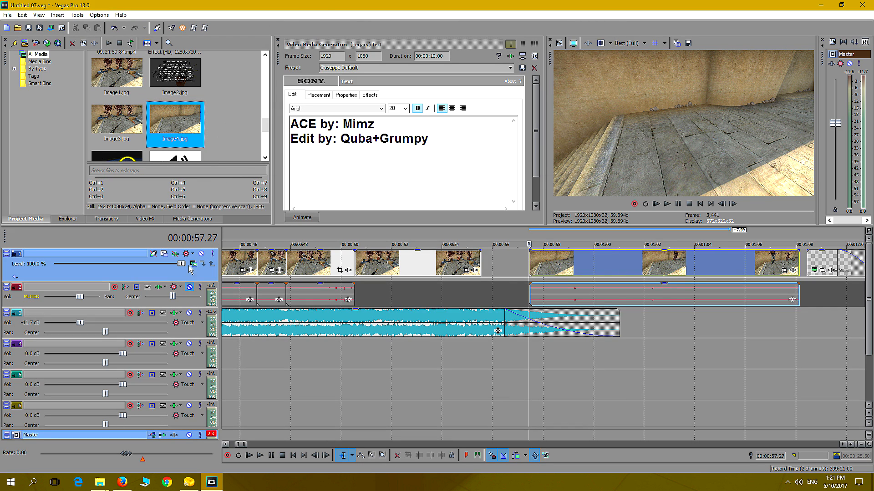
right_click(198, 277)
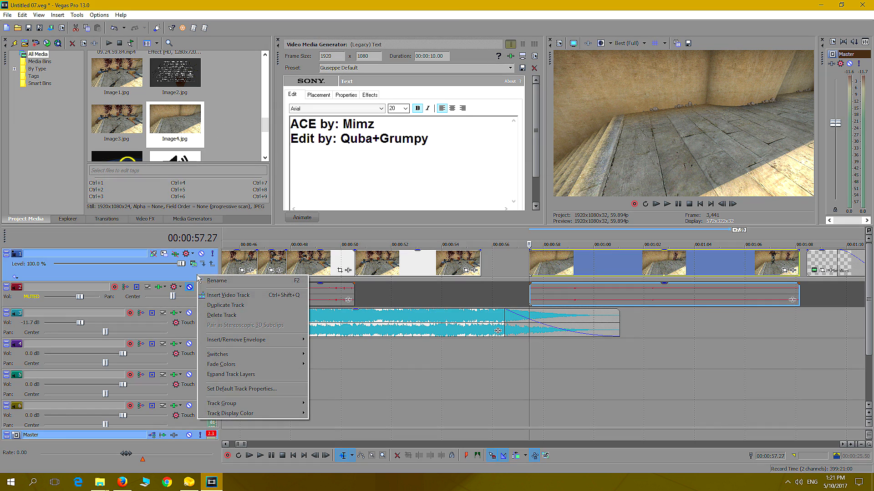
click(227, 295)
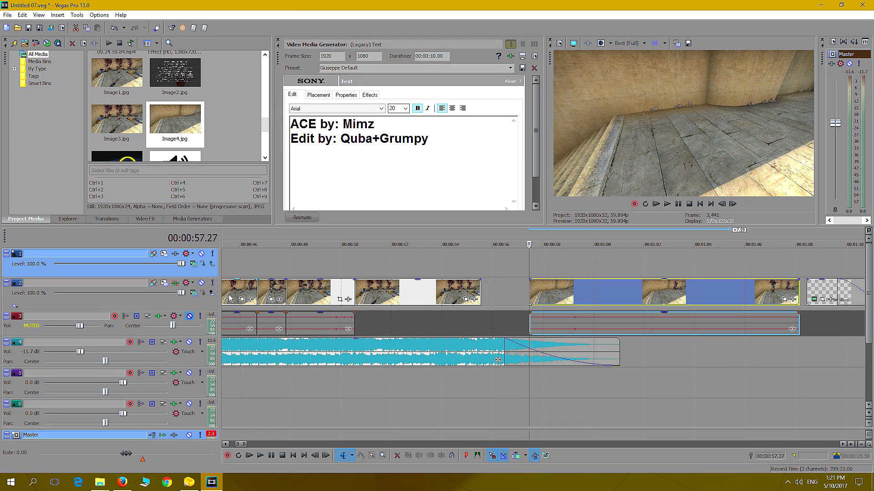
drag(198, 273, 196, 301)
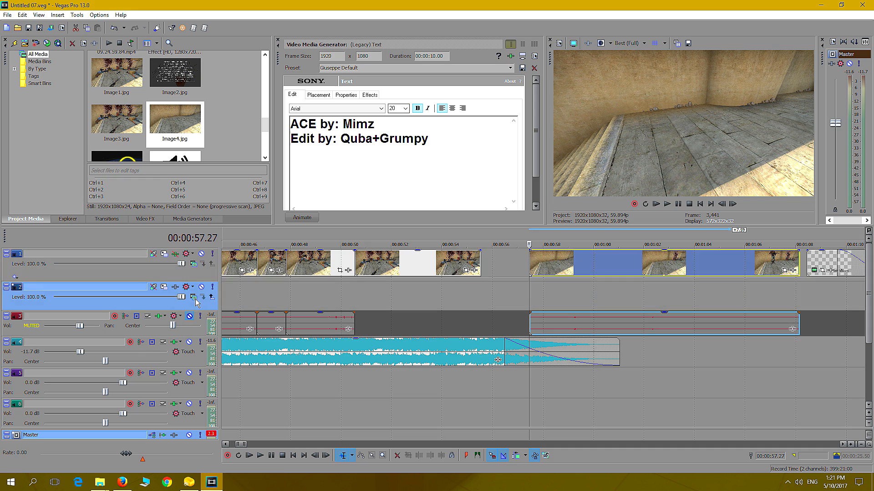
click(623, 271)
key(Delete)
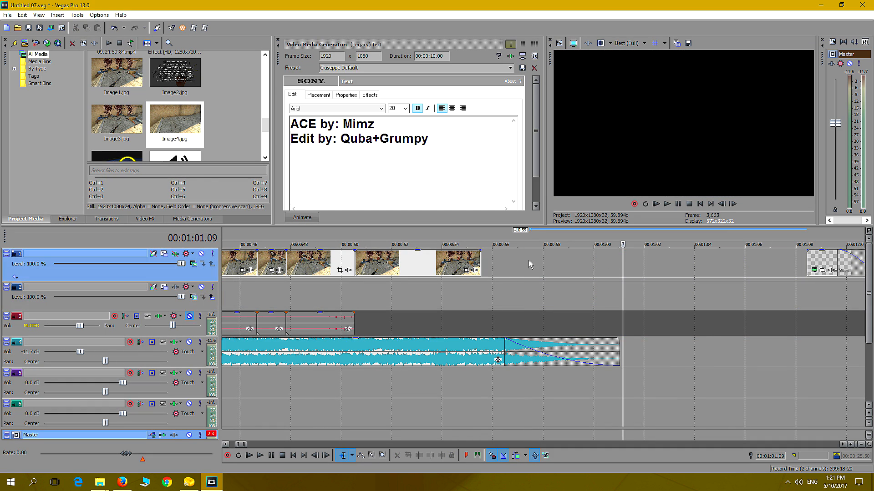
Place the Image4.jpg still on track 2, aligned exactly beneath the Image3.jpg still starting at about 00:00:50
drag(177, 128, 420, 303)
drag(364, 301, 389, 303)
click(378, 324)
click(415, 300)
click(465, 300)
click(404, 304)
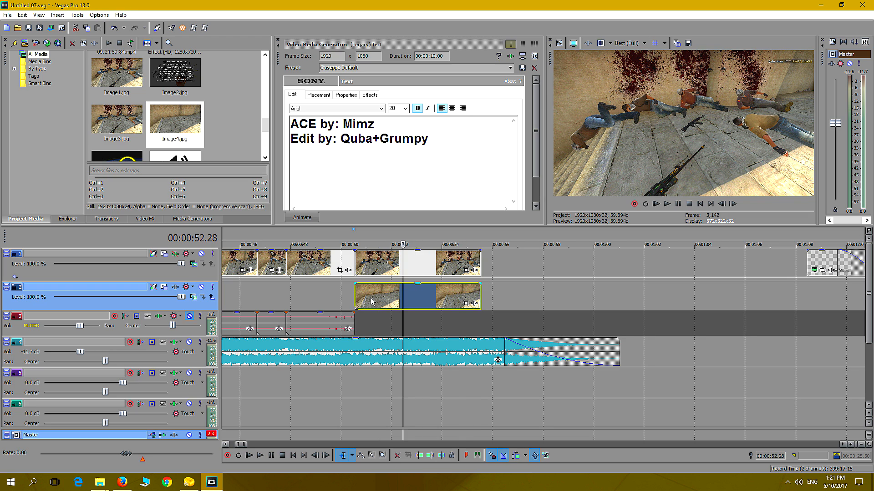
click(362, 301)
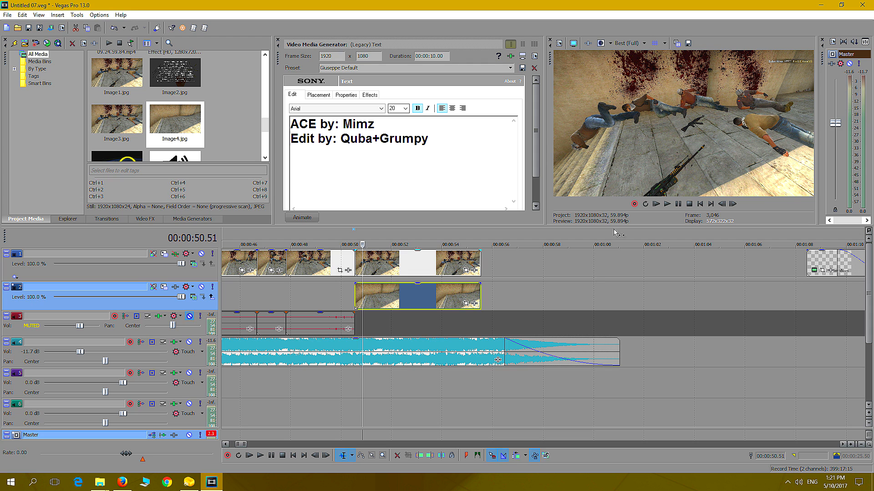
Shift the Image4.jpg still aside to preview the credits text over it, and move it back beneath the Image3.jpg still
drag(458, 295, 529, 294)
click(515, 309)
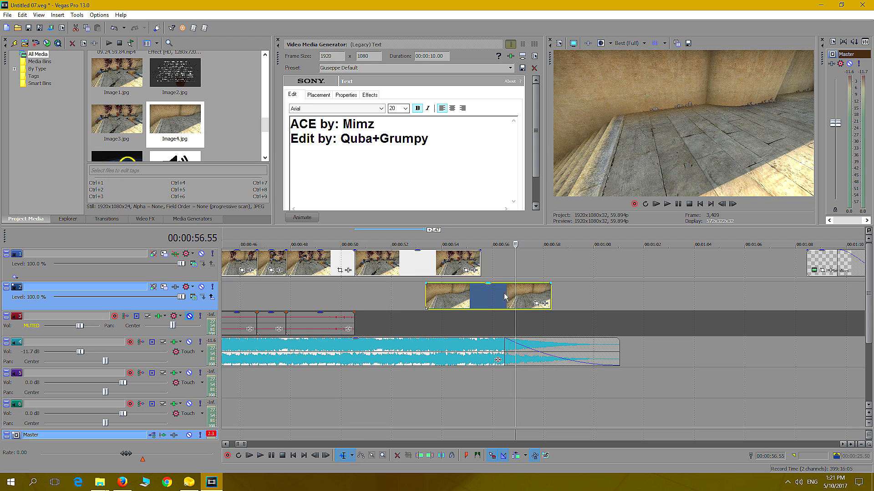
drag(822, 262, 531, 269)
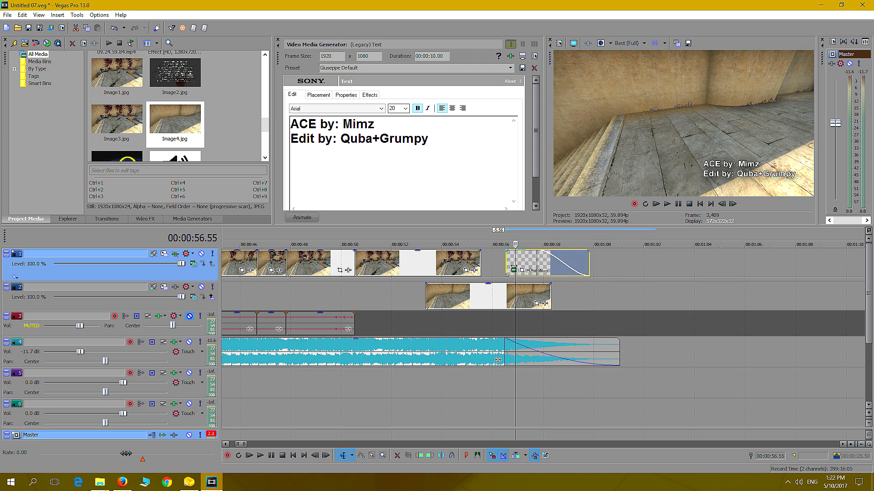
drag(513, 268, 571, 275)
drag(446, 300, 375, 288)
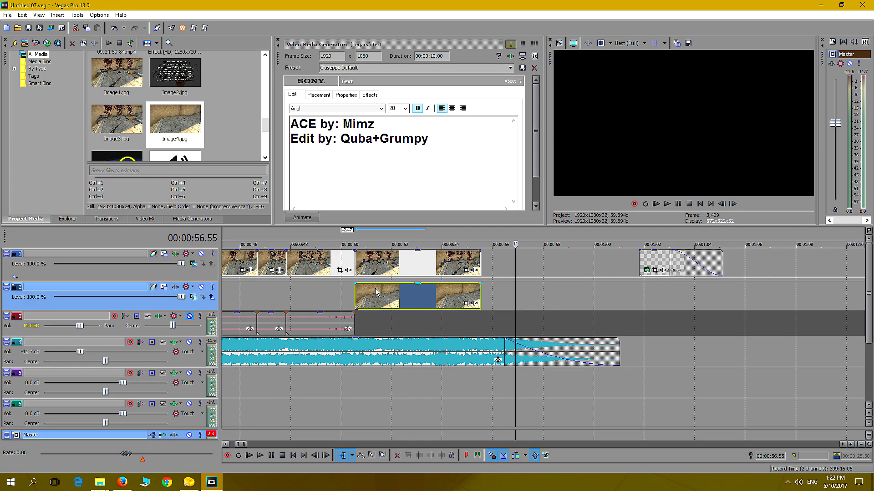
Lower the opacity of the Image3.jpg still on track 1 to 0% to preview the empty scene beneath it
click(399, 317)
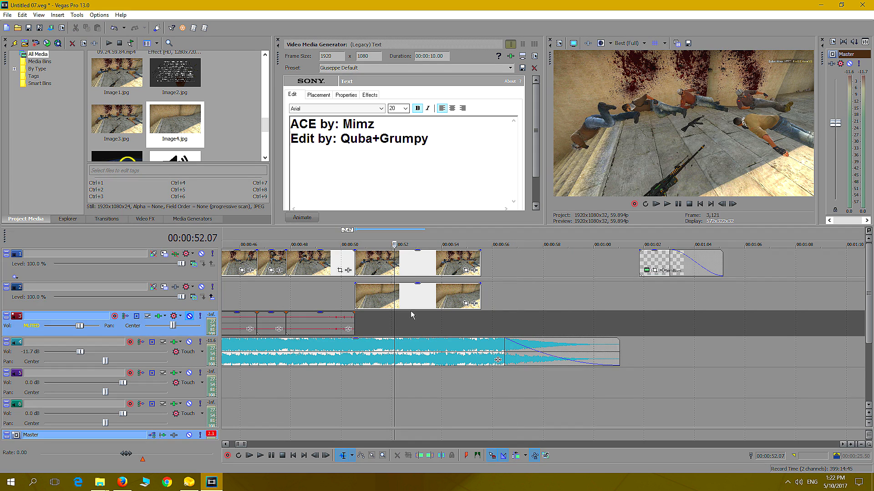
drag(431, 255, 440, 240)
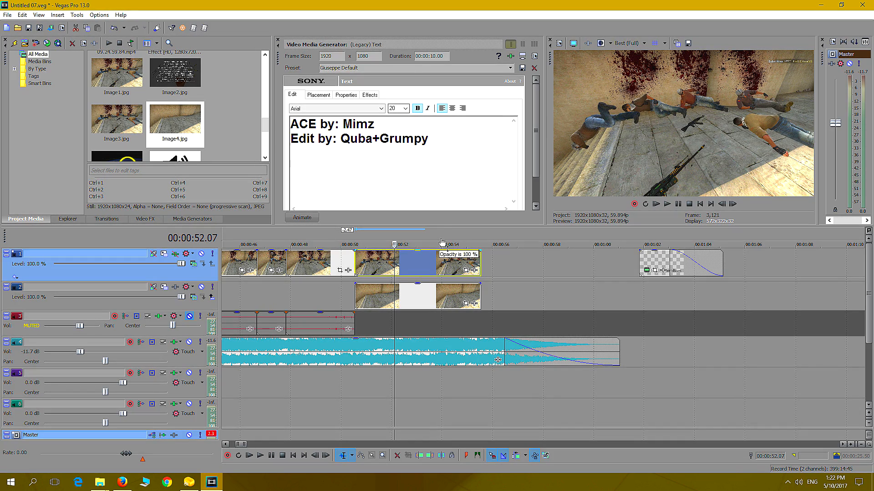
drag(443, 253, 442, 276)
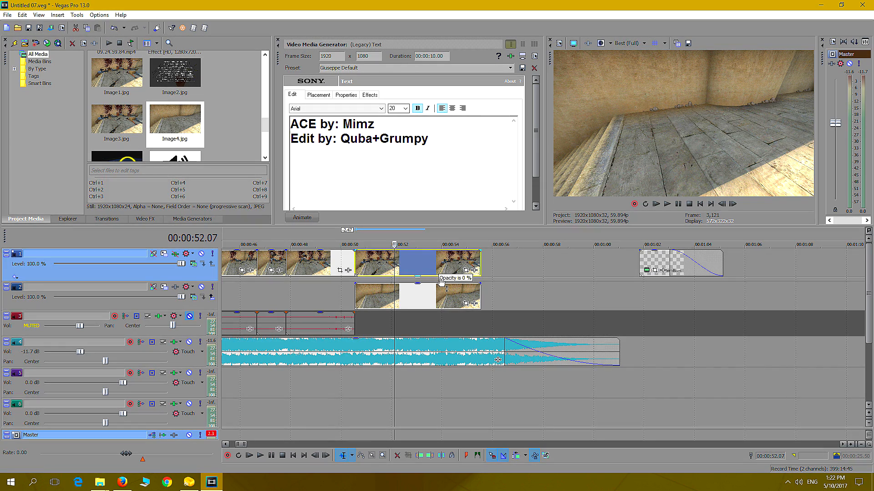
Insert a new video track above the stills and move the credits text clip onto it at about 00:00:54
click(655, 263)
drag(655, 263, 653, 262)
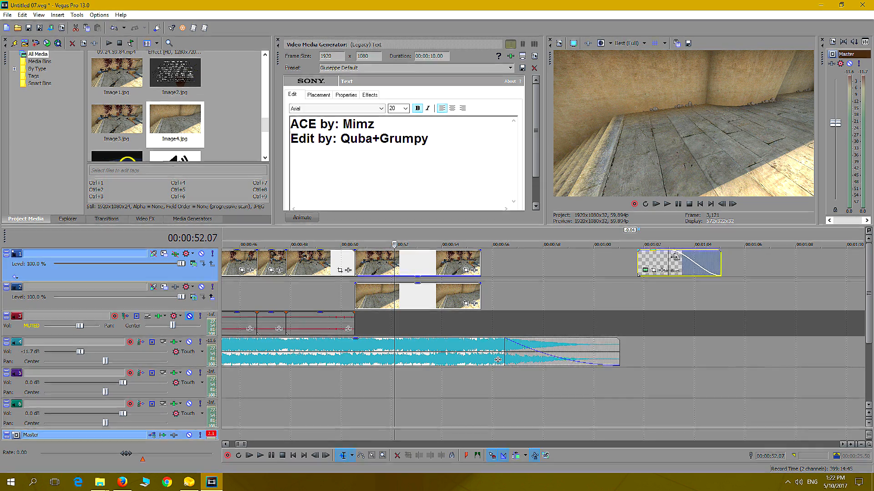
right_click(198, 280)
click(213, 287)
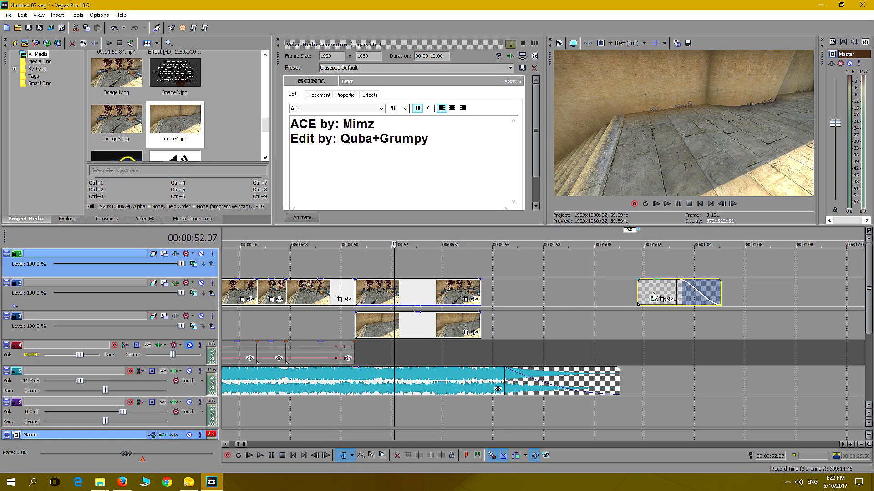
drag(653, 290, 464, 263)
click(401, 291)
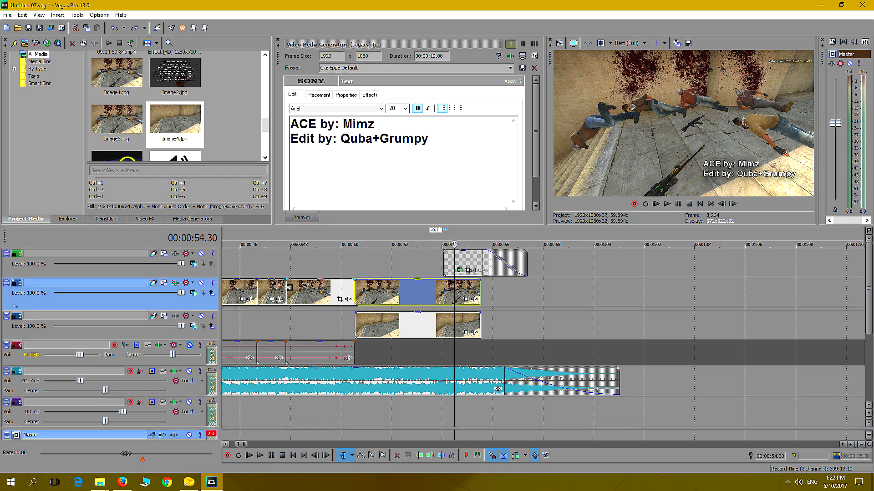
Add a Composite Level envelope to track 2 that fades the Image3.jpg still out between about 00:00:52 and 00:00:54
right_click(188, 304)
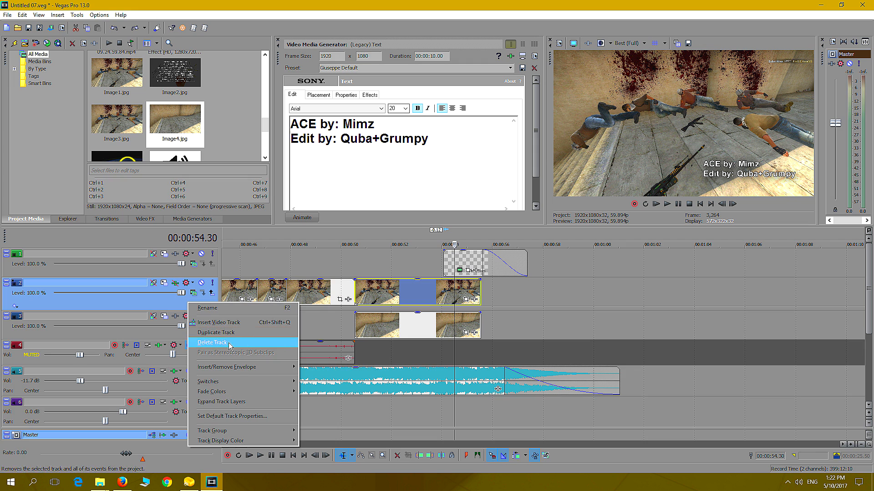
mouse_move(241, 370)
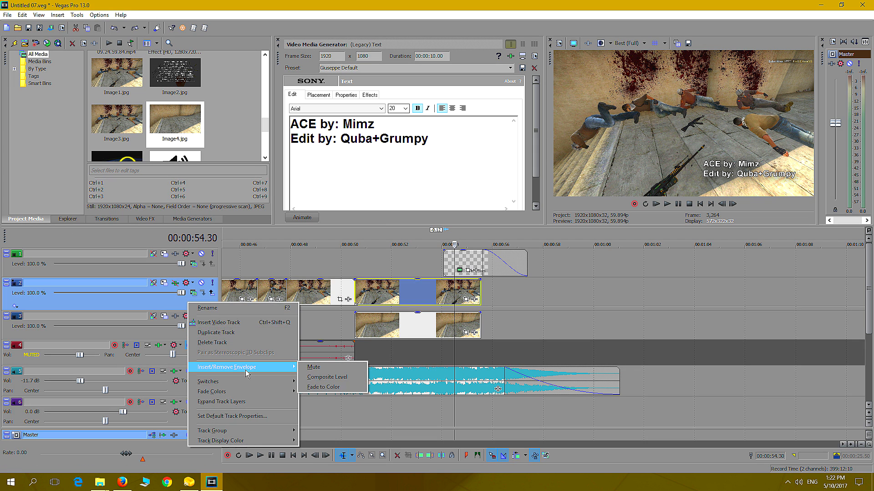
click(345, 381)
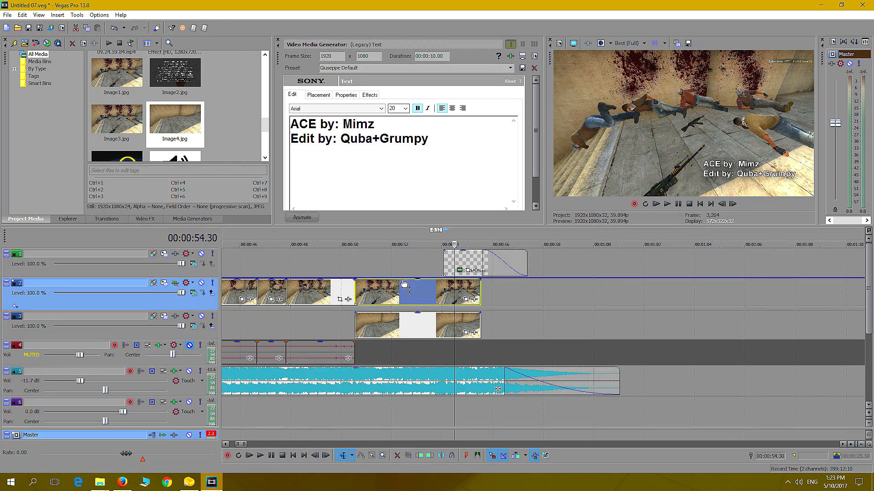
mouse_move(402, 279)
mouse_down()
mouse_move(404, 293)
mouse_move(401, 269)
mouse_up()
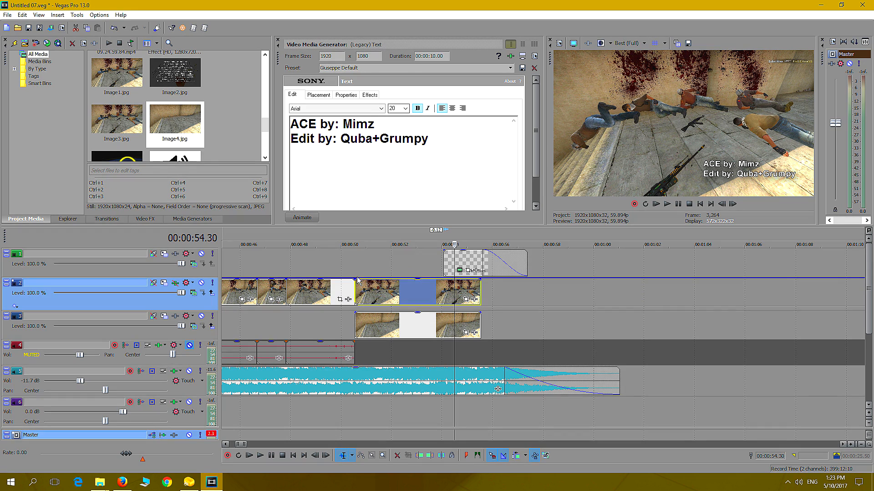
click(441, 280)
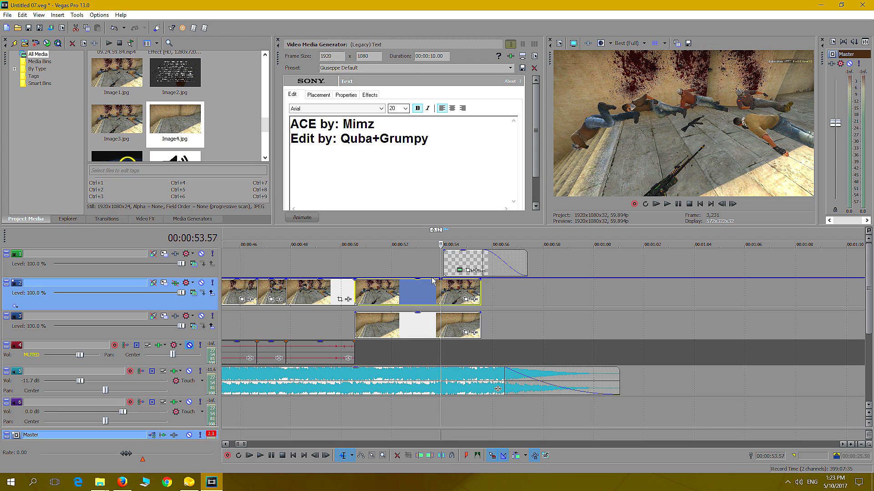
double_click(432, 278)
click(506, 299)
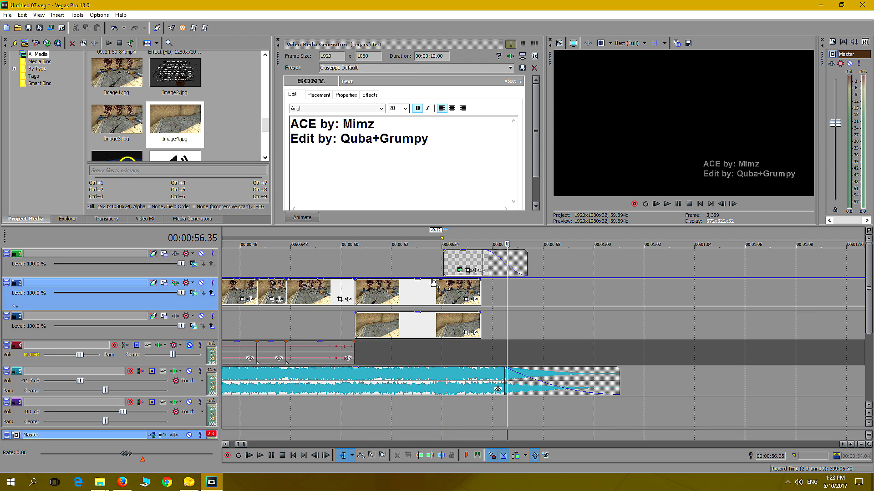
click(432, 282)
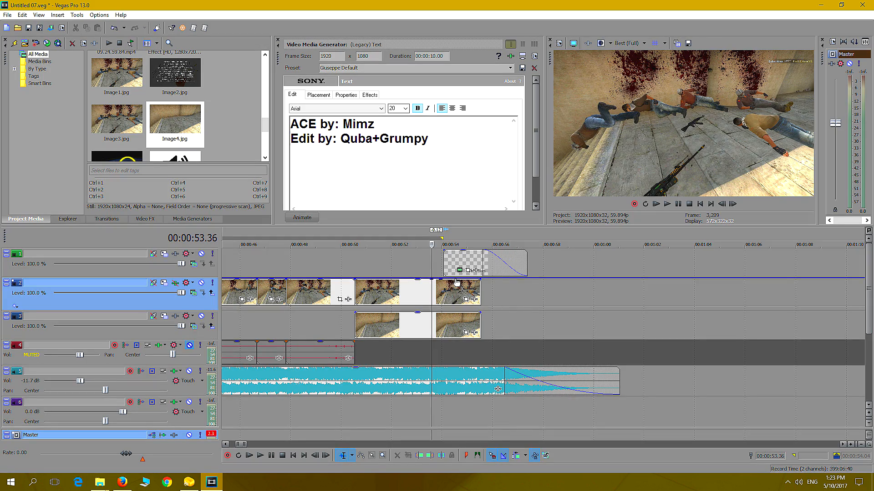
drag(456, 282, 391, 279)
Shift the credits text clip slightly earlier to the end of the fade, and play the ending with the music track muted
drag(456, 264, 447, 263)
click(344, 265)
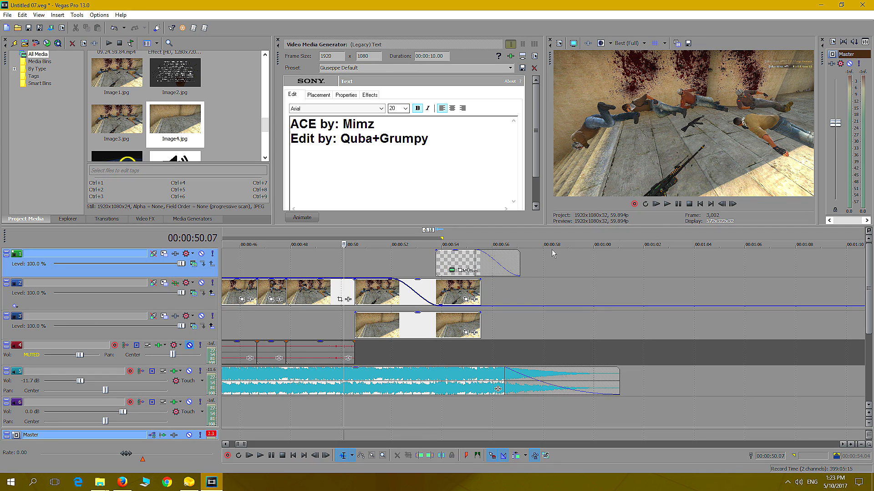
click(189, 371)
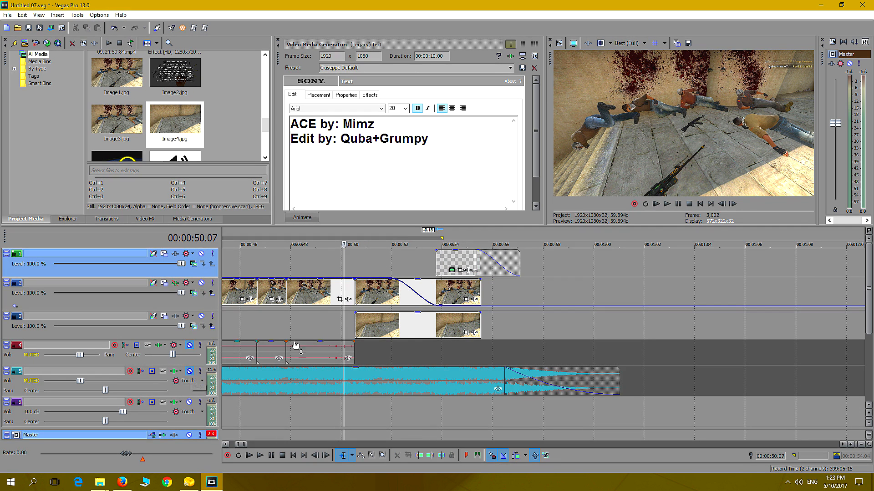
click(668, 206)
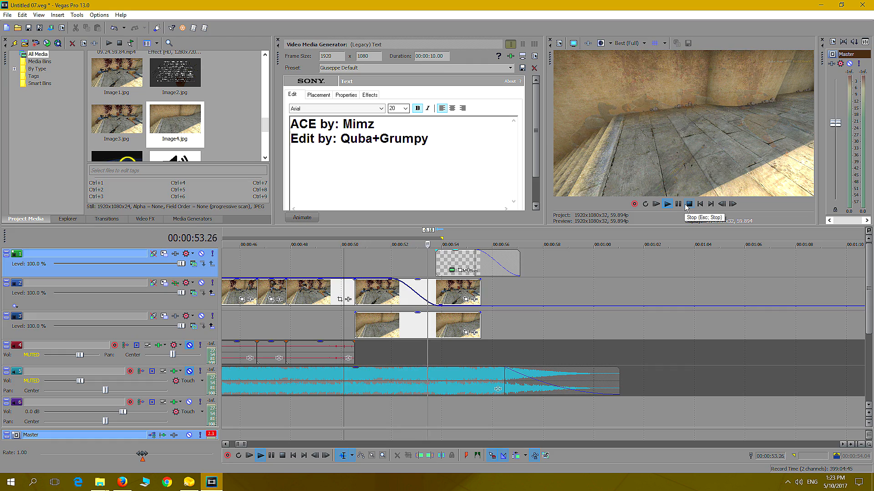
click(688, 205)
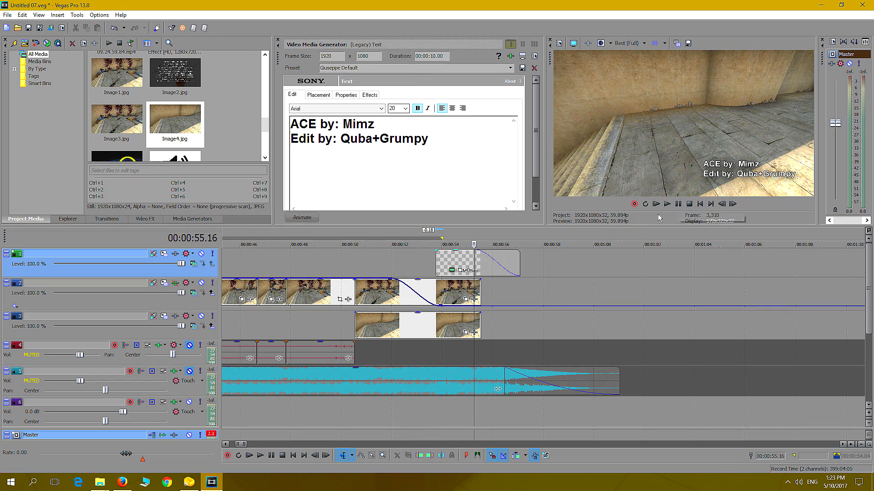
Extend both stills to about 00:00:58 and stretch the credits text from about 00:00:53 to 00:00:58 with a longer fade-in
drag(445, 263, 470, 262)
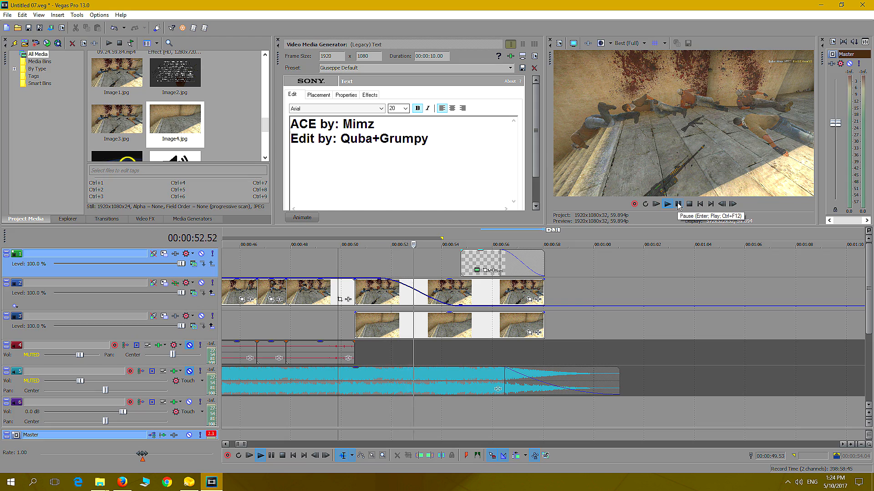
click(679, 204)
drag(483, 264, 545, 256)
drag(425, 249, 460, 249)
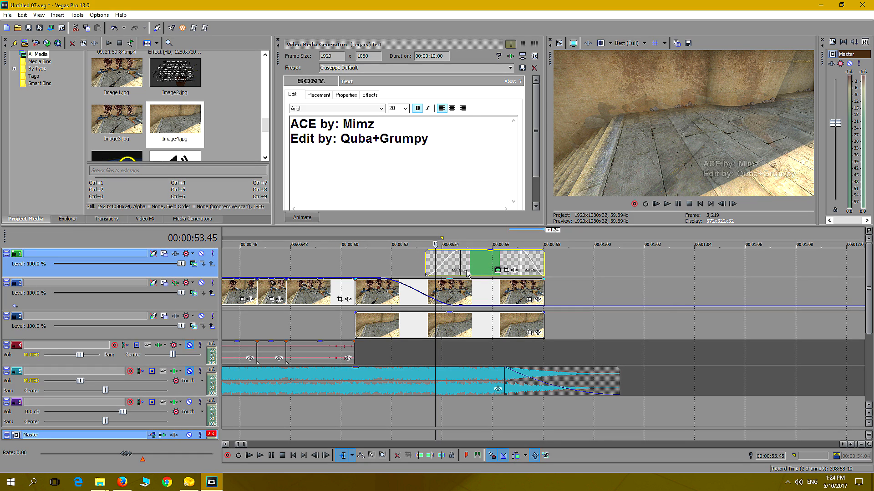
Play the lengthened ending from about 00:00:52 to check the still's fade and the credits text timing
click(390, 266)
click(667, 203)
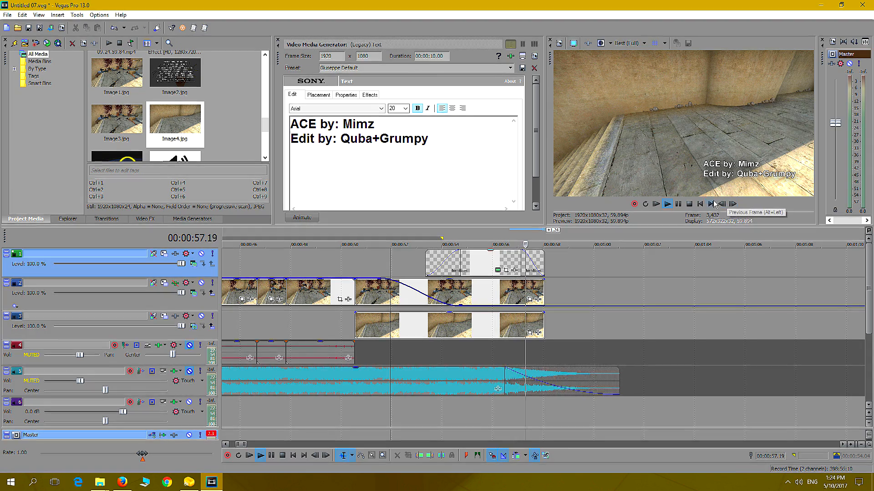
click(678, 204)
click(678, 204)
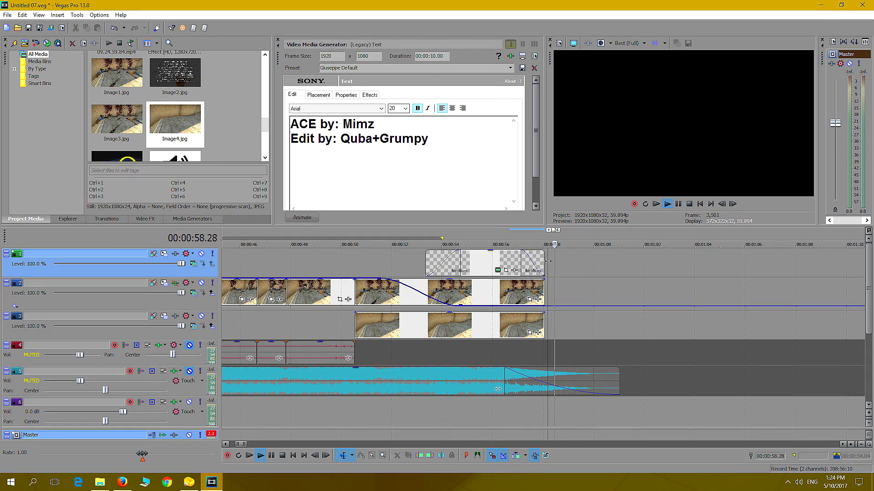
click(678, 204)
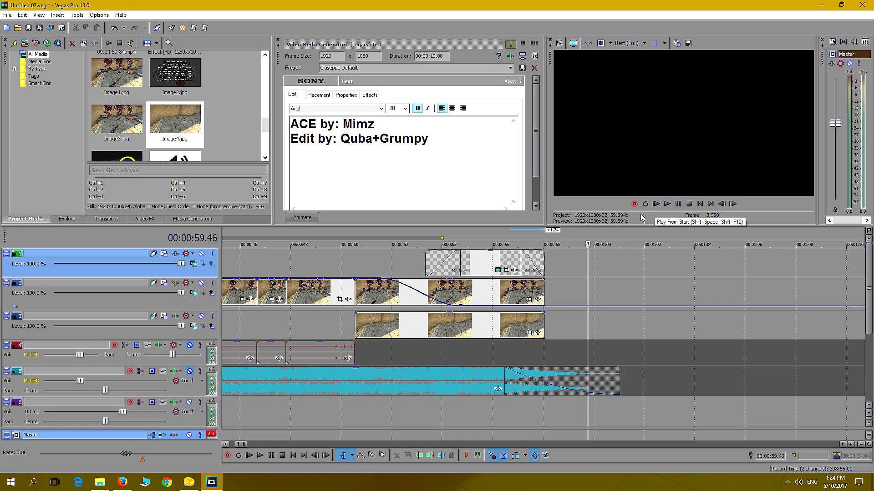
Add matching fade-outs from 00:00:57.09 to the ends of both stills and check the frame partway through the fade
click(523, 291)
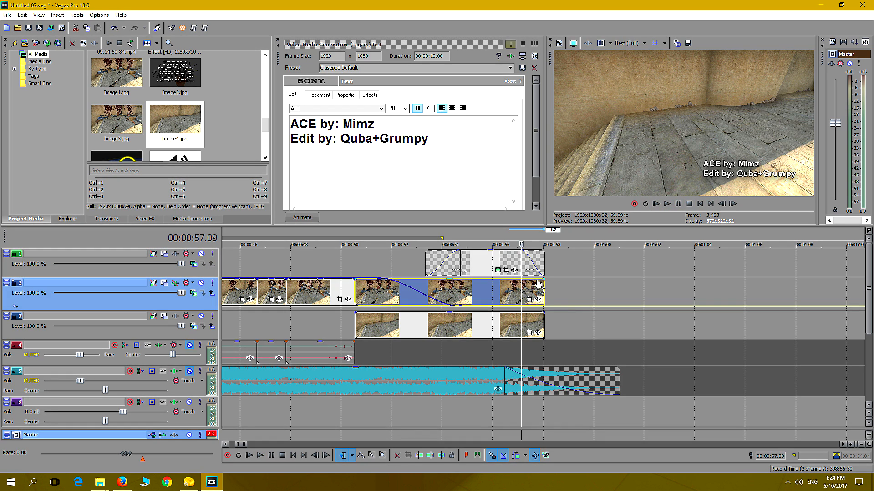
drag(545, 279, 522, 279)
drag(545, 312, 522, 313)
click(525, 285)
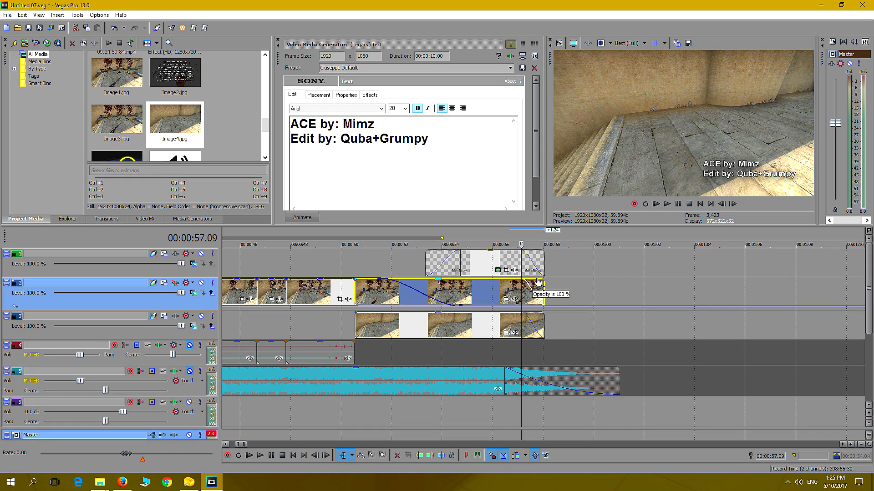
click(531, 287)
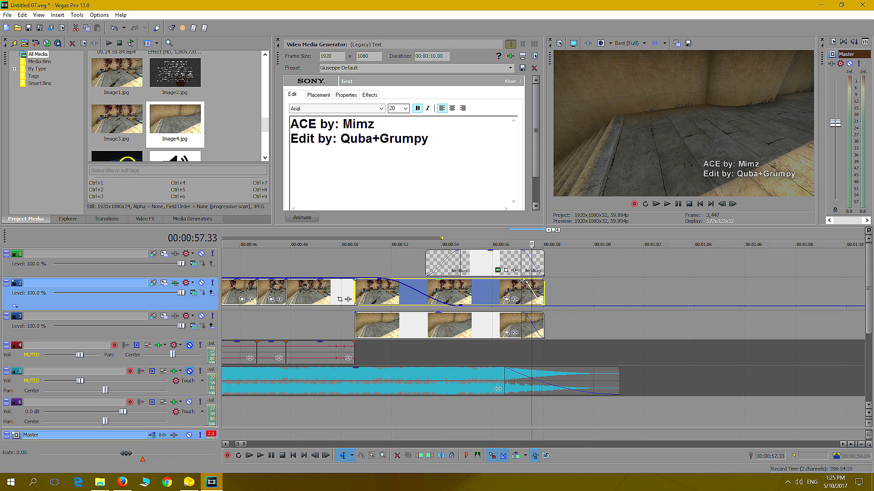
Remove the fade-out from the end of the upper still on track 2
drag(521, 285, 553, 293)
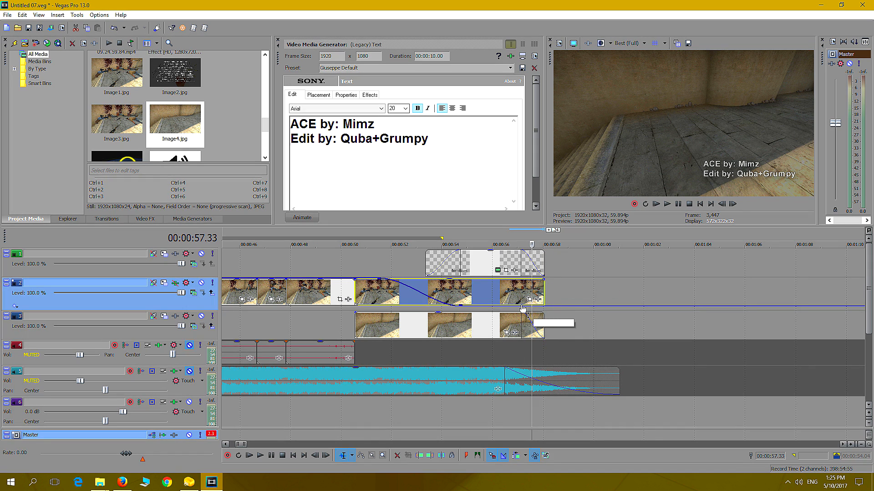
click(387, 264)
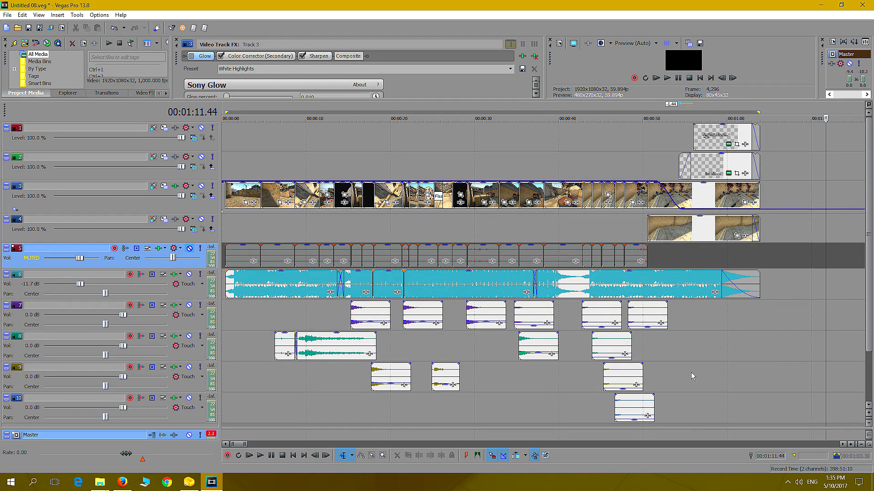
Select the whole edit from 00:00:00.24 to 00:01:03.54 as the loop region and open the Render As settings
drag(758, 312, 224, 272)
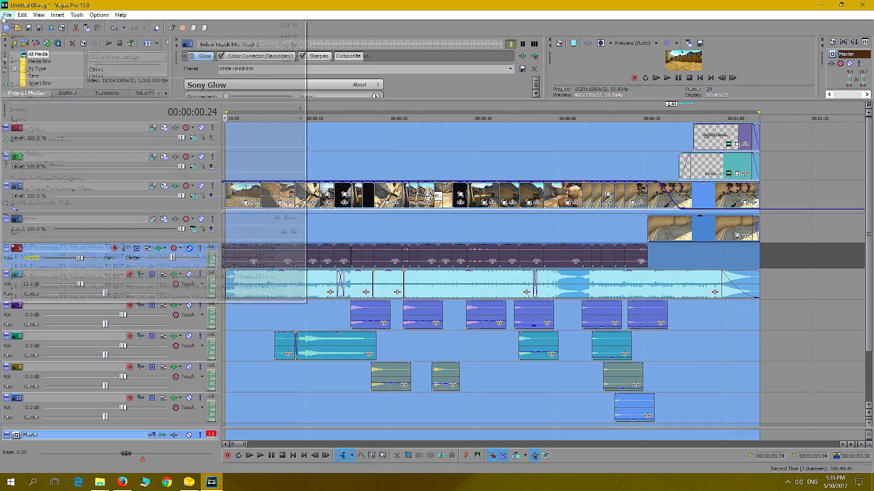
click(7, 15)
click(18, 85)
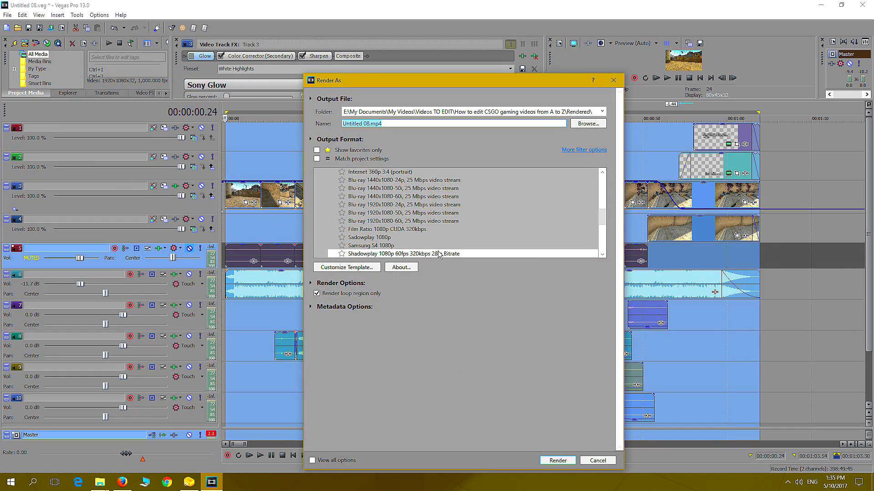
Choose the MainConcept AVC/AAC template "Shadowplay 1080p 60fps 320kbps 28m Bitrate" as the output format
drag(602, 218, 603, 189)
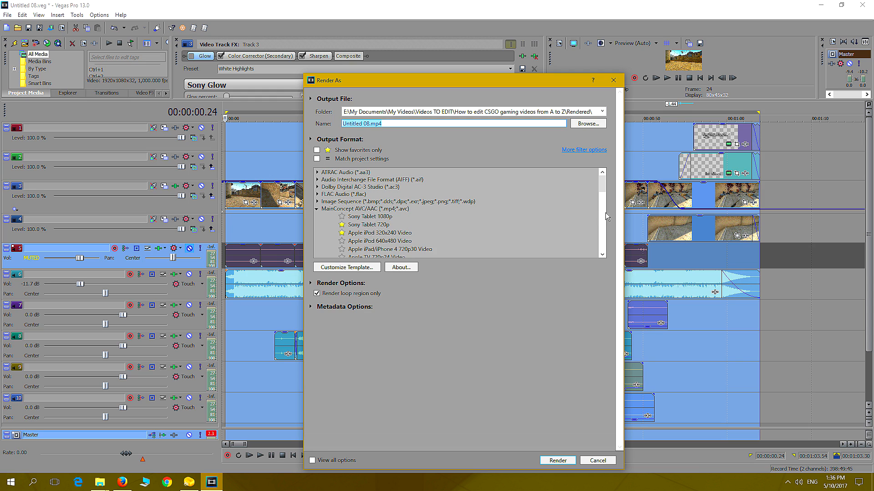
drag(602, 190, 608, 200)
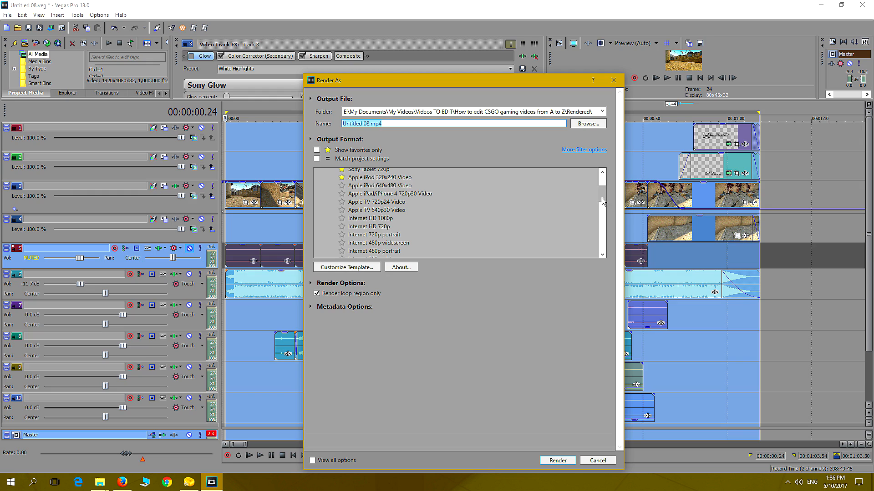
drag(603, 201, 608, 225)
click(393, 233)
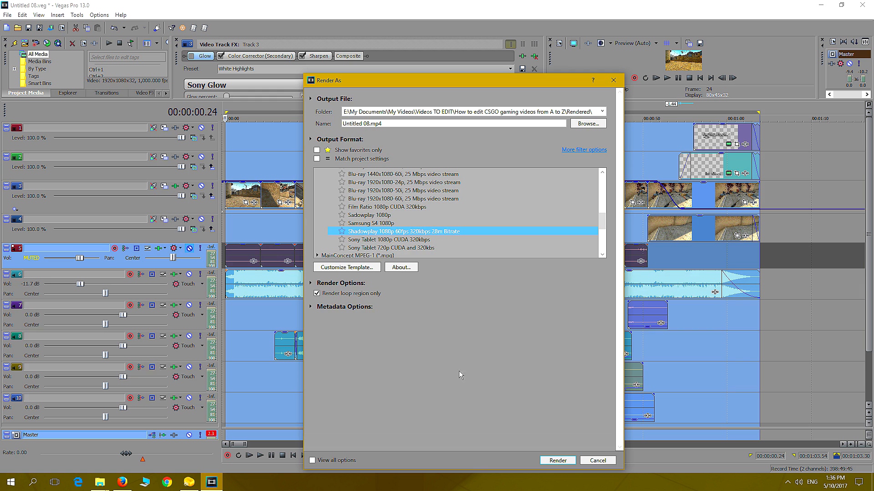
Set the output file to Untitled 08.mp4 in the project's Rendered folder and start rendering the loop region
click(588, 124)
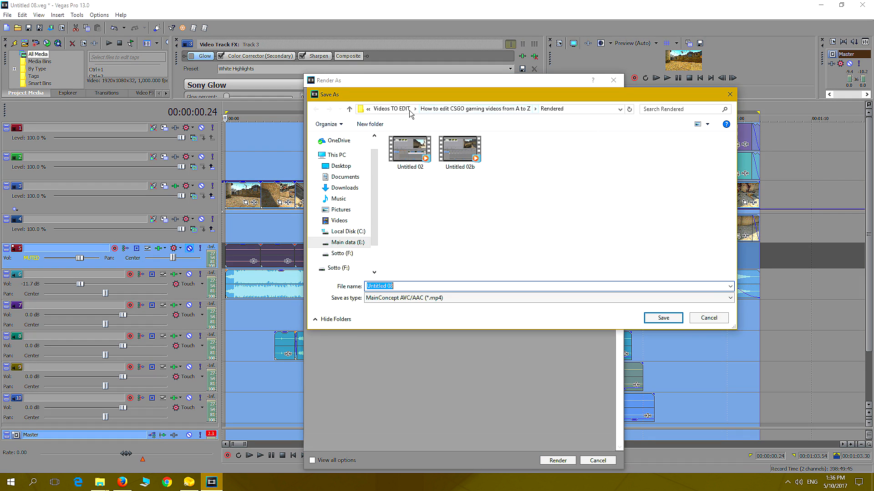
click(455, 110)
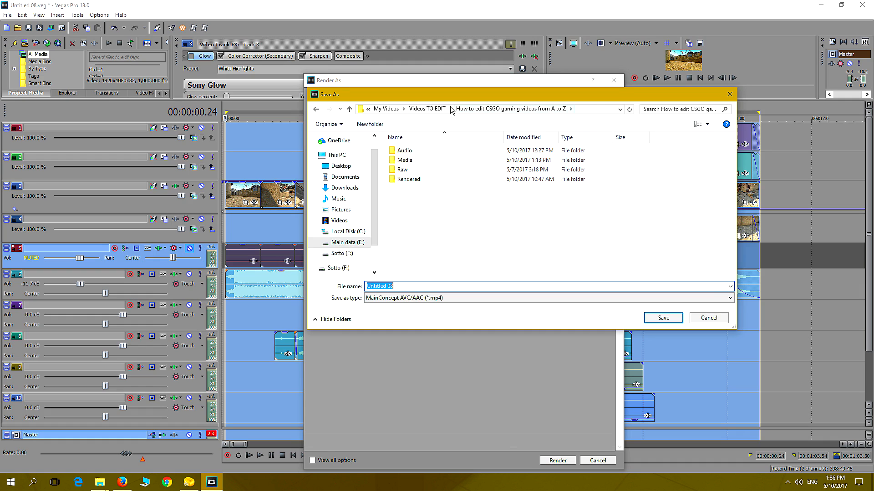
double_click(408, 180)
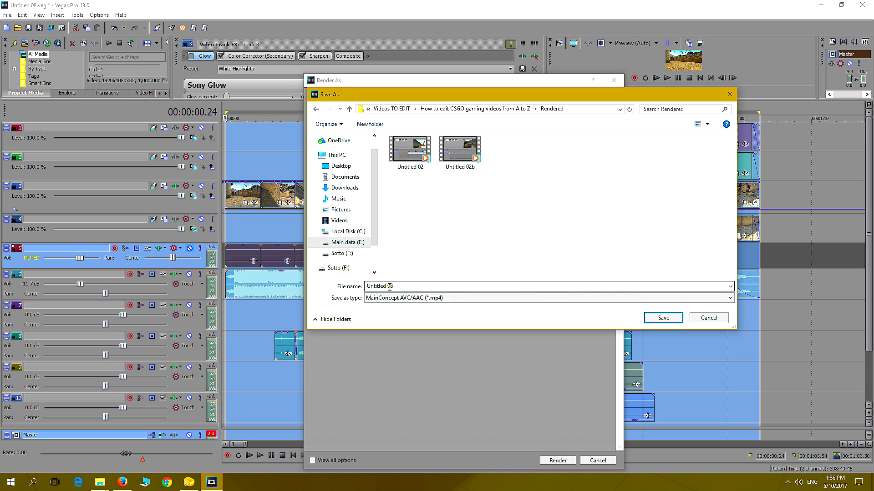
click(659, 320)
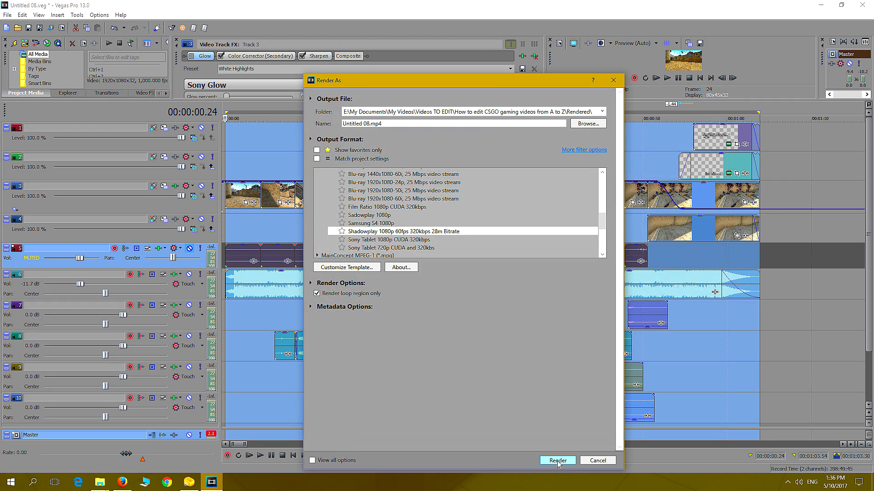
click(556, 460)
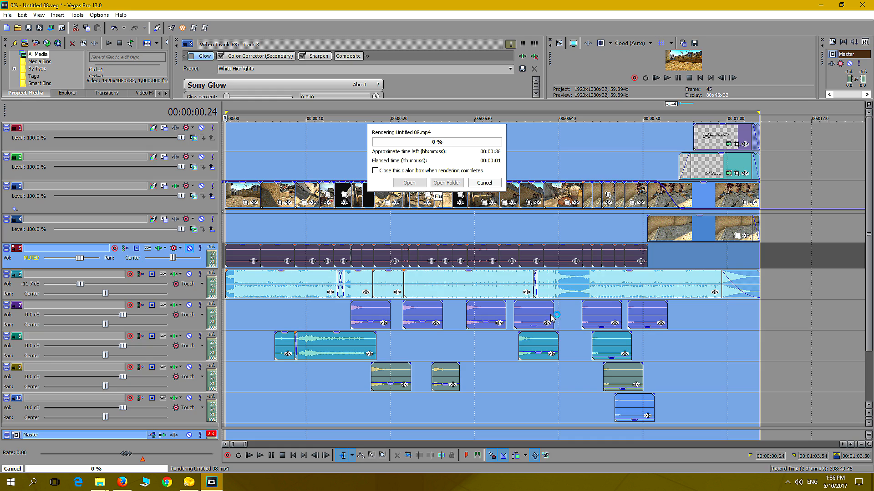